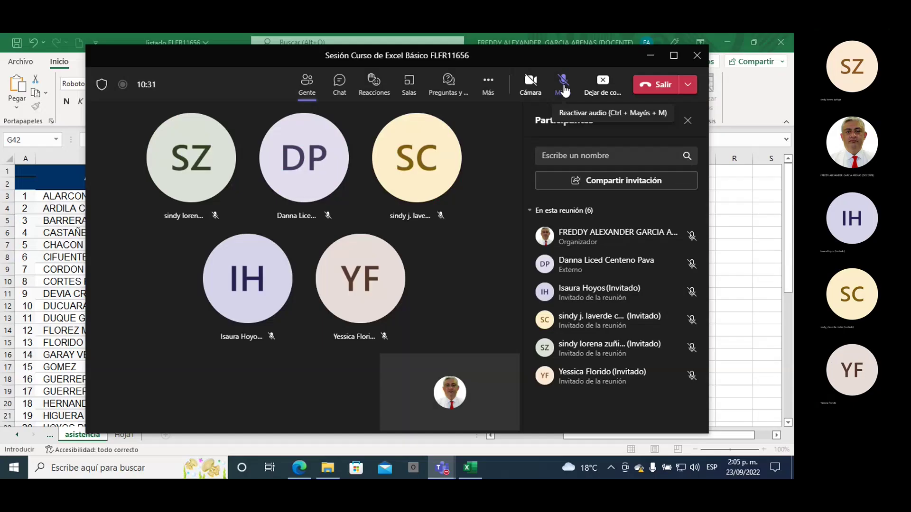
Unmute the microphone in the Excel course Teams meeting and bring the meeting window back up
click(563, 90)
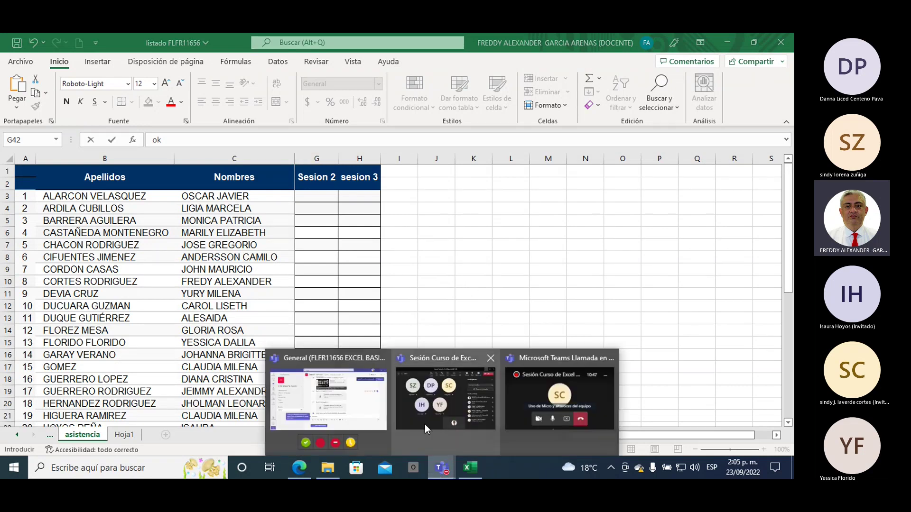
click(425, 424)
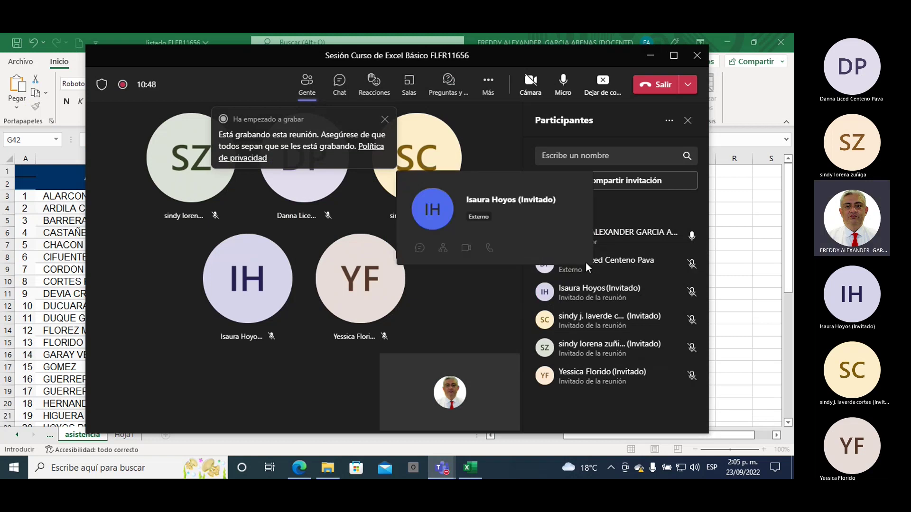
mouse_move(606, 264)
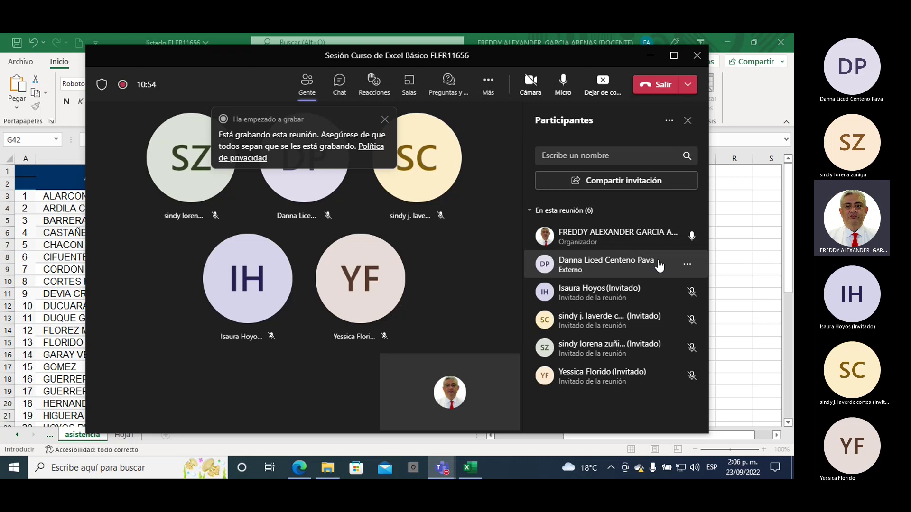
Mark row 31 'ok' under Sesion 2 (cell G31) and save the attendance workbook
click(720, 235)
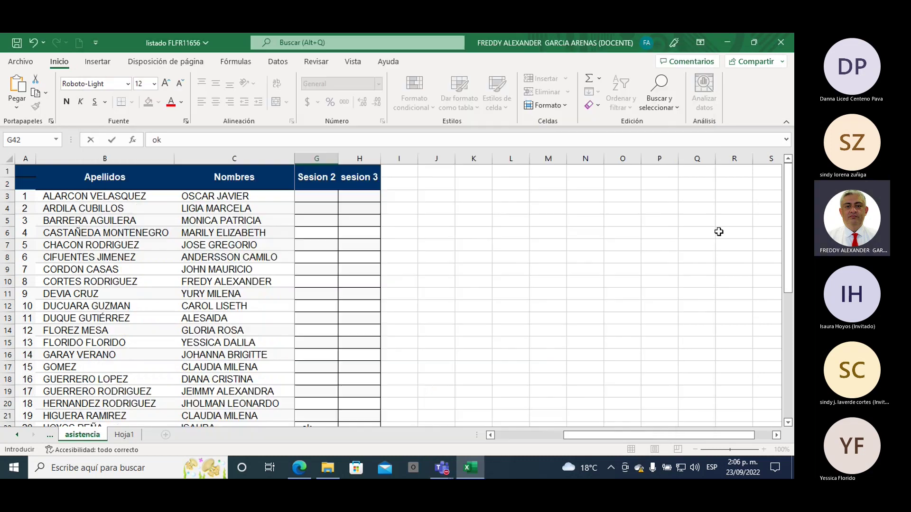
scroll(325, 250, down, 2)
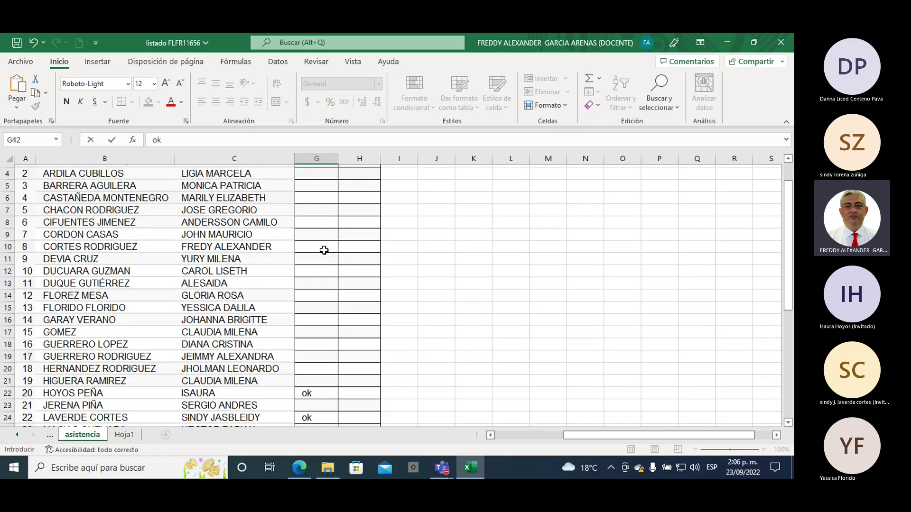
scroll(324, 250, down, 1)
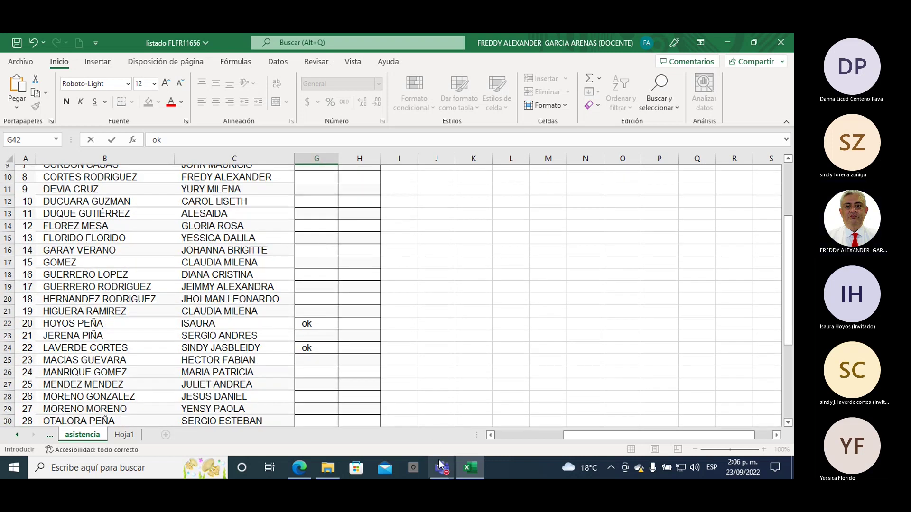
scroll(332, 315, down, 1)
scroll(332, 315, down, 1)
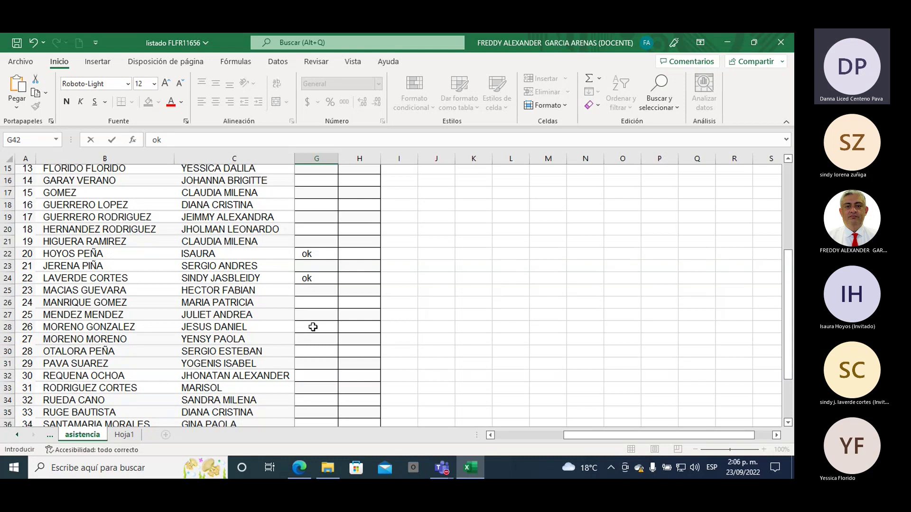
click(318, 365)
text(ok)
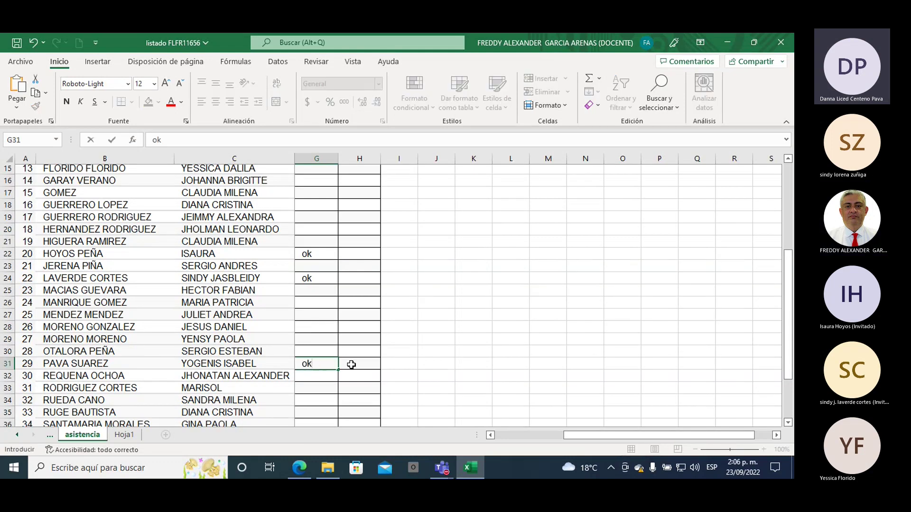
click(349, 366)
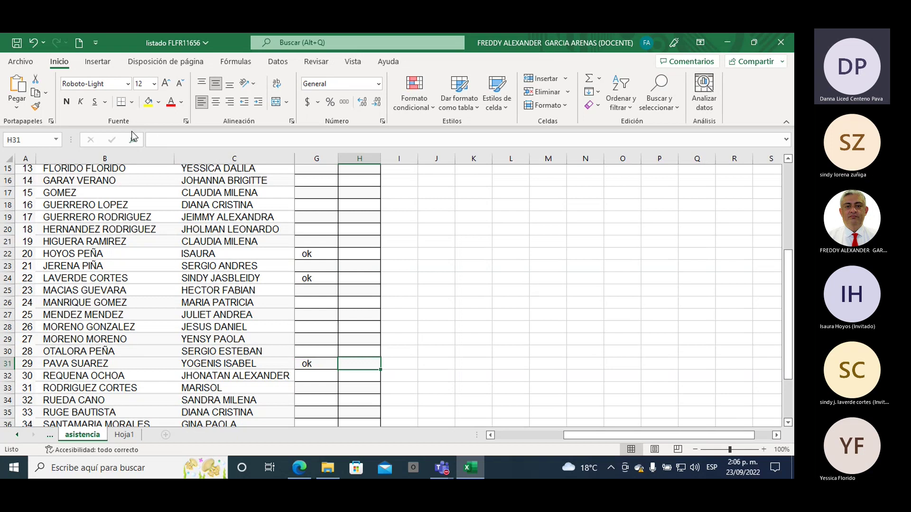
click(17, 44)
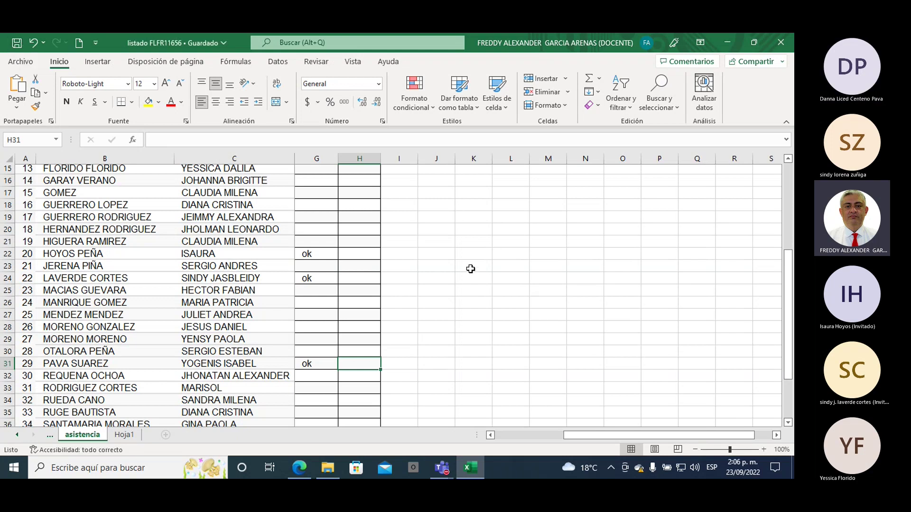
Look over the attendance list, then set Excel aside to return to the meeting
scroll(413, 254, up, 2)
scroll(413, 254, up, 1)
scroll(413, 254, down, 1)
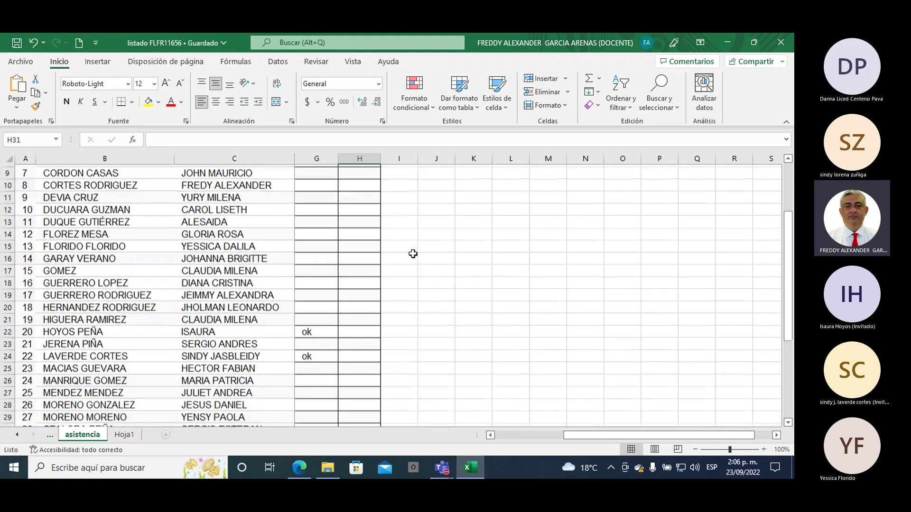
scroll(413, 254, down, 1)
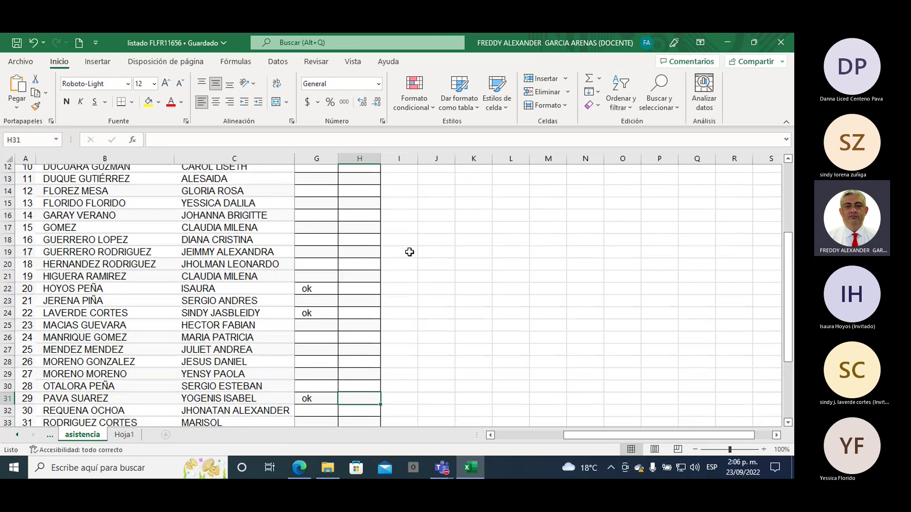
scroll(410, 252, down, 1)
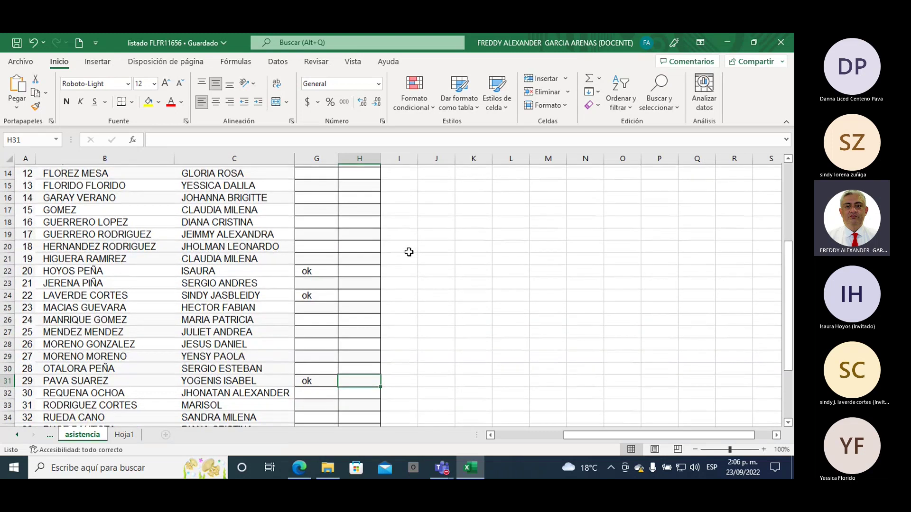
scroll(410, 254, down, 3)
scroll(411, 255, up, 3)
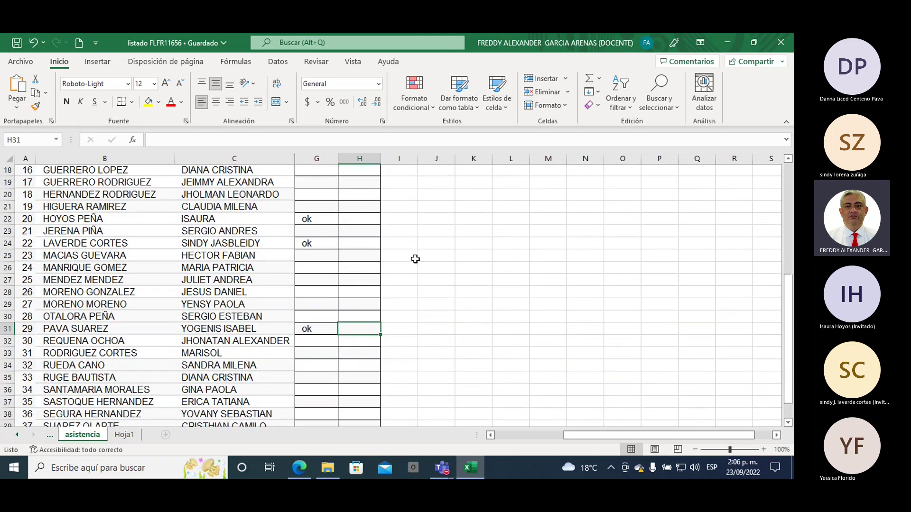
scroll(413, 258, up, 5)
click(729, 44)
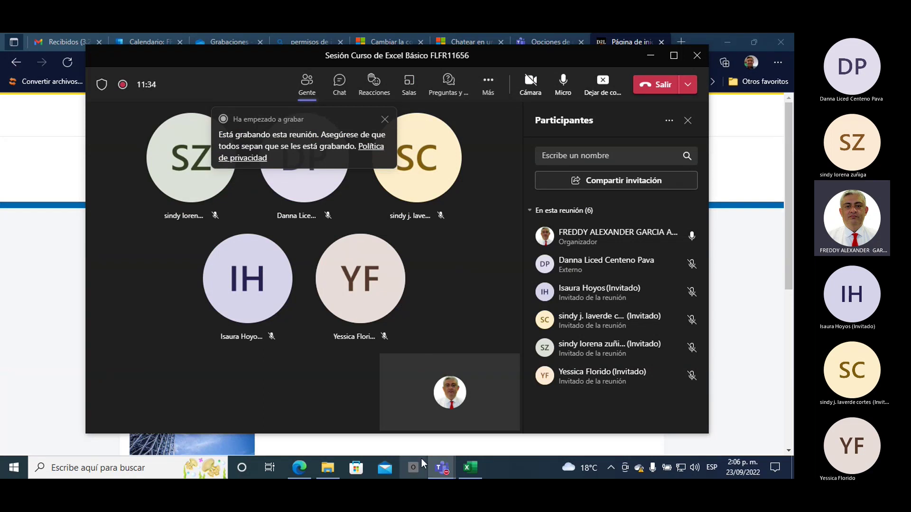
Mark row 15 'ok' under Sesion 2 (cell G15) and go back to the Teams meeting
click(470, 469)
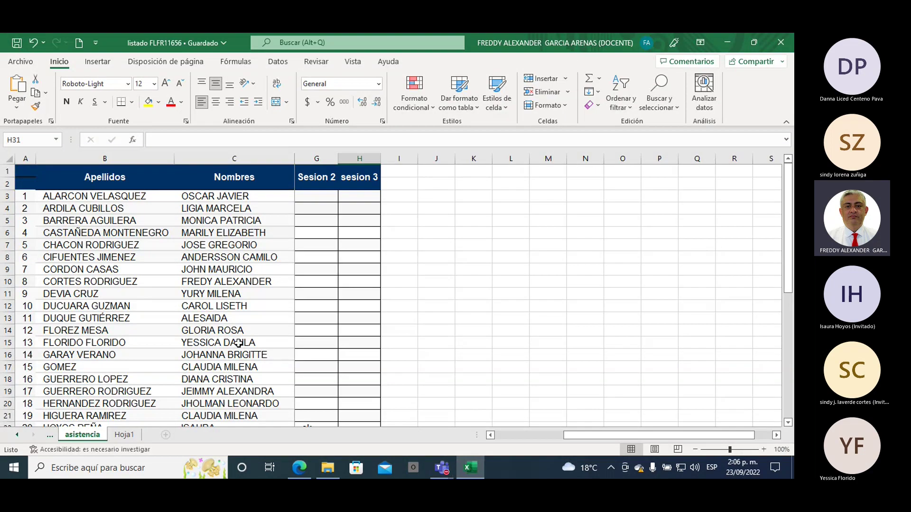
click(306, 342)
text(ok)
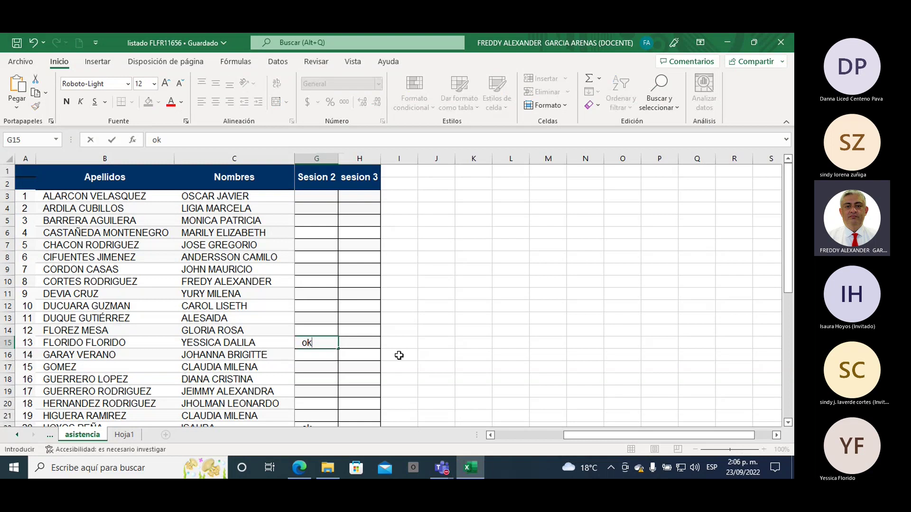
click(56, 47)
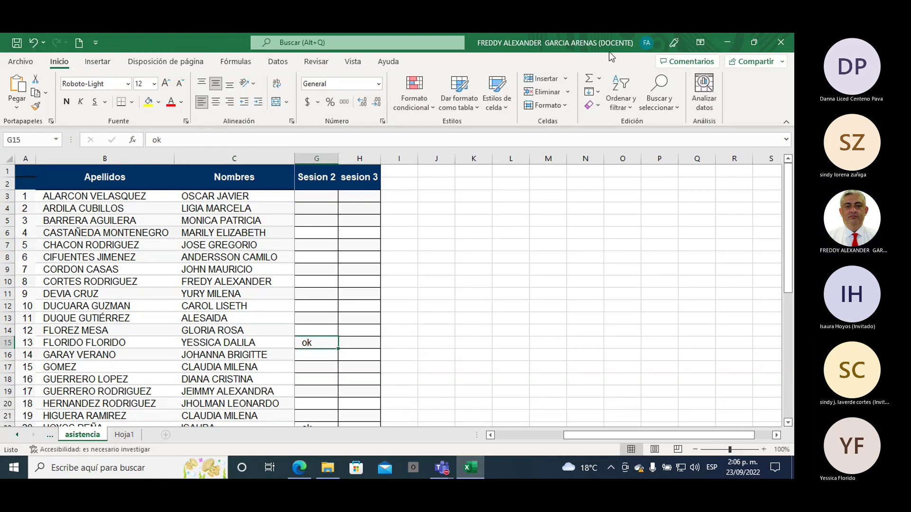
click(725, 43)
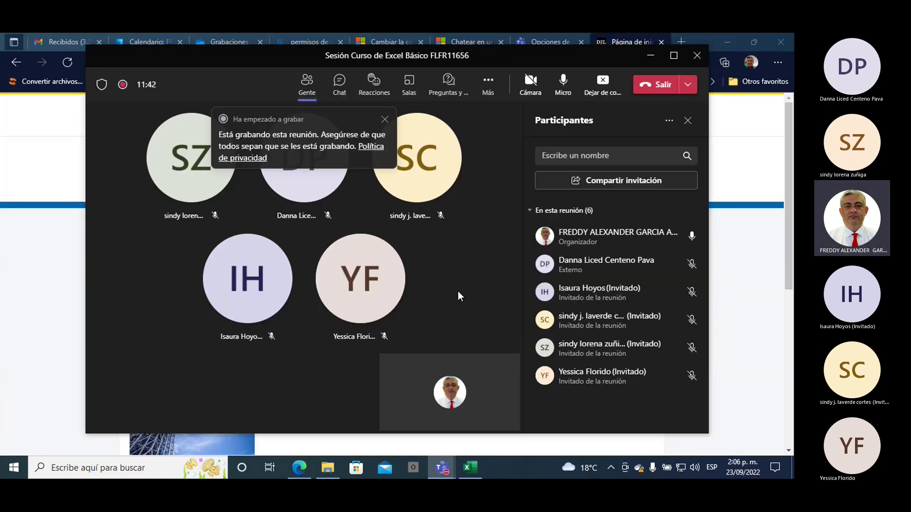
Open the 316.2.T1_FLFR11656 Excel Básico e Intermedio course card from the Brightspace home page
click(648, 59)
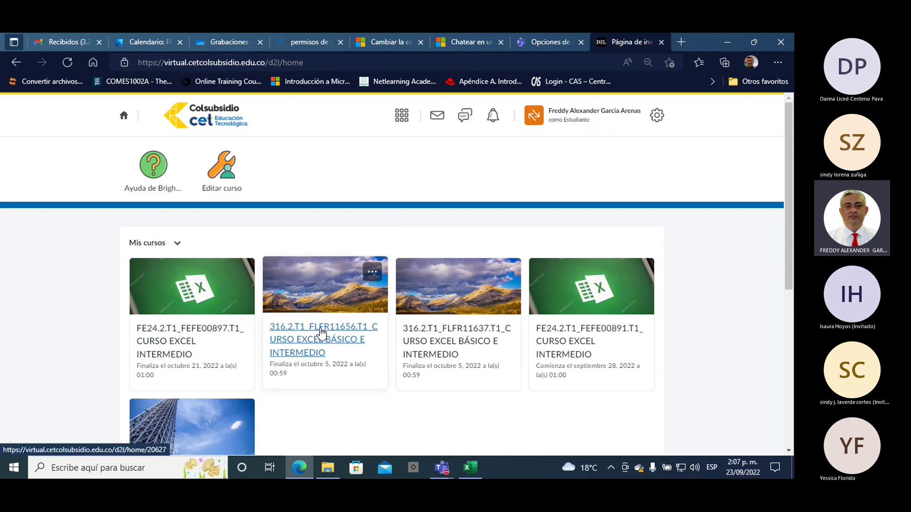
click(321, 334)
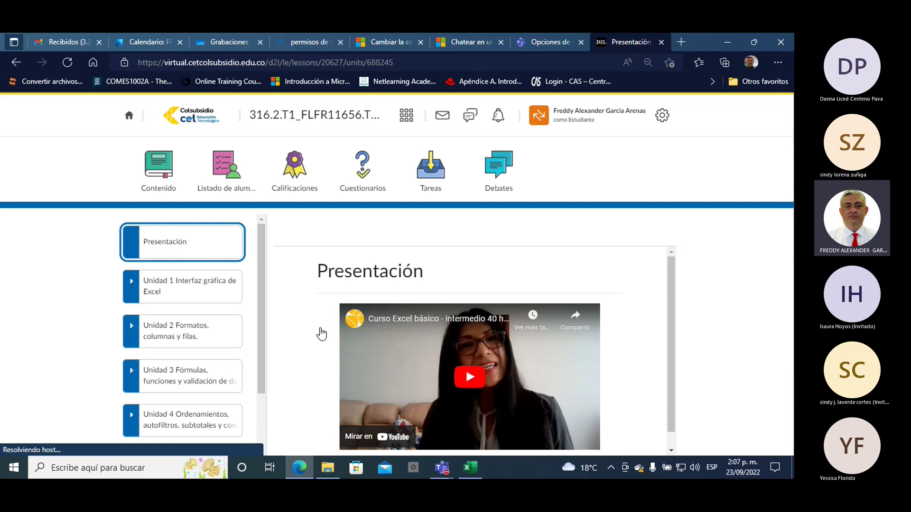
Expand Unidad 1 Interfaz gráfica de Excel and open its 1. Ambientación lesson
click(209, 285)
drag(262, 263, 263, 289)
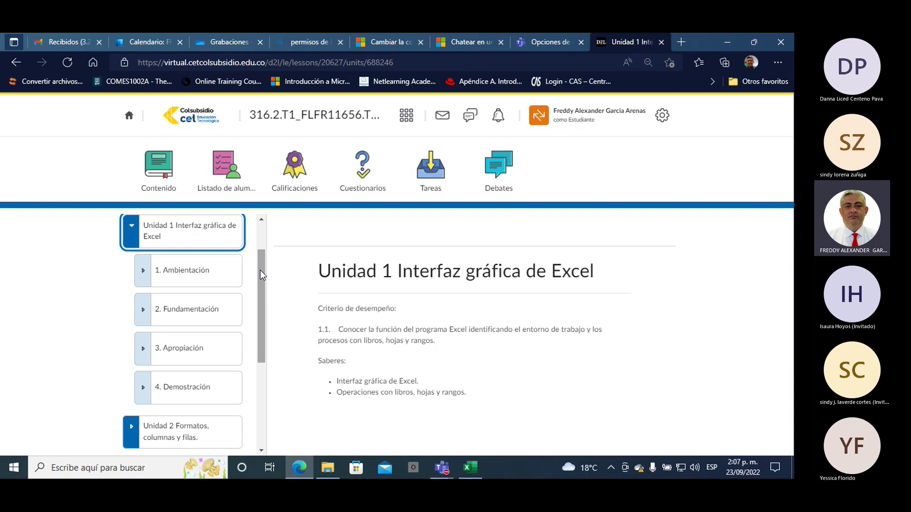
click(186, 270)
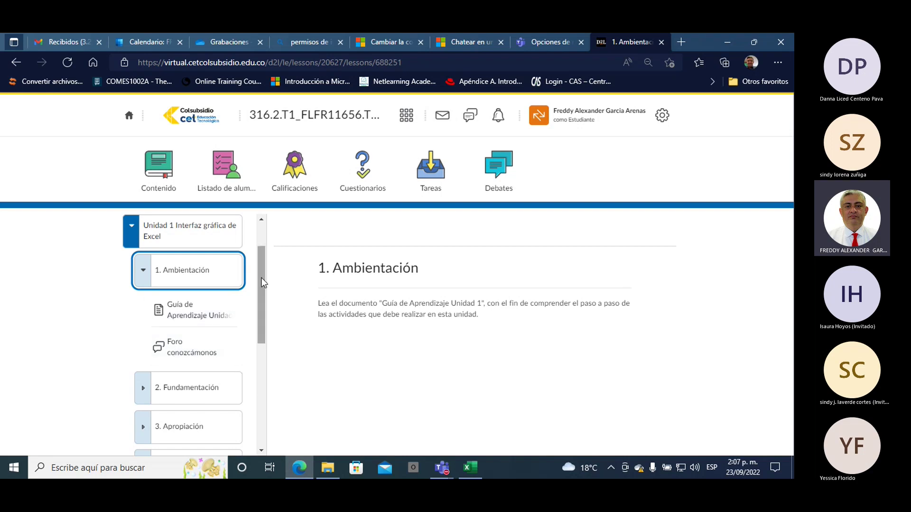
scroll(262, 303, down, 1)
drag(261, 303, 262, 330)
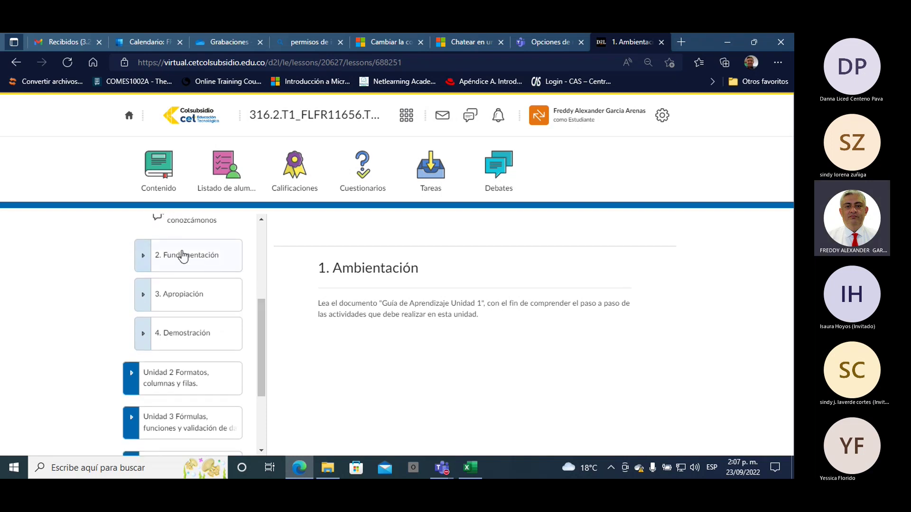
scroll(248, 279, up, 3)
scroll(239, 270, down, 1)
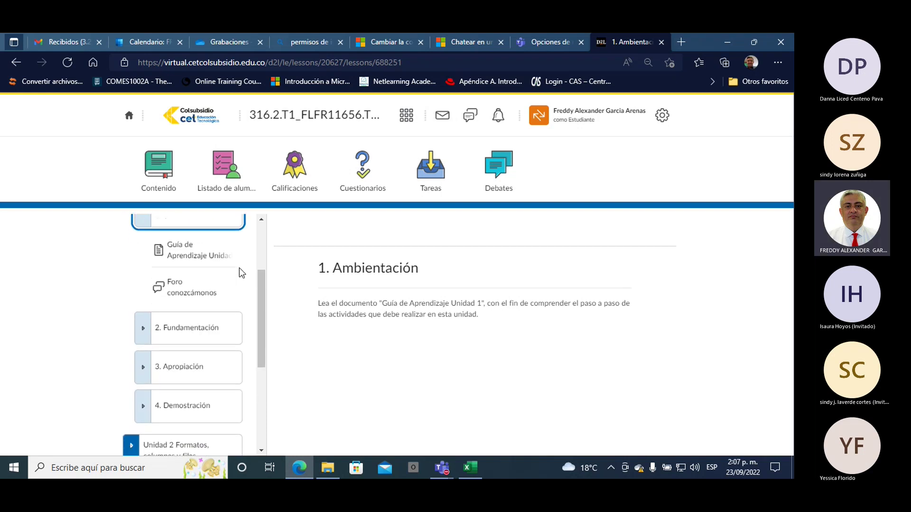
Open 2. Fundamentación and browse its listed PDF readings and videos
click(202, 327)
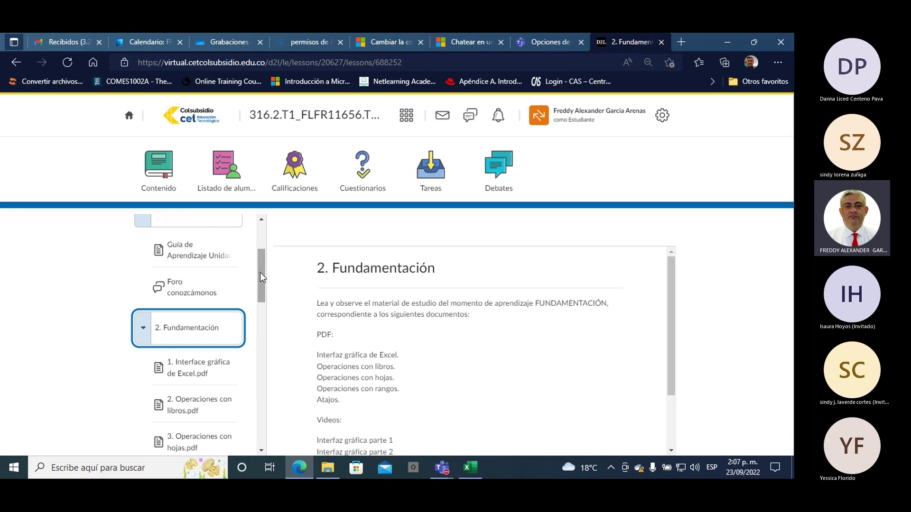
drag(260, 273, 261, 297)
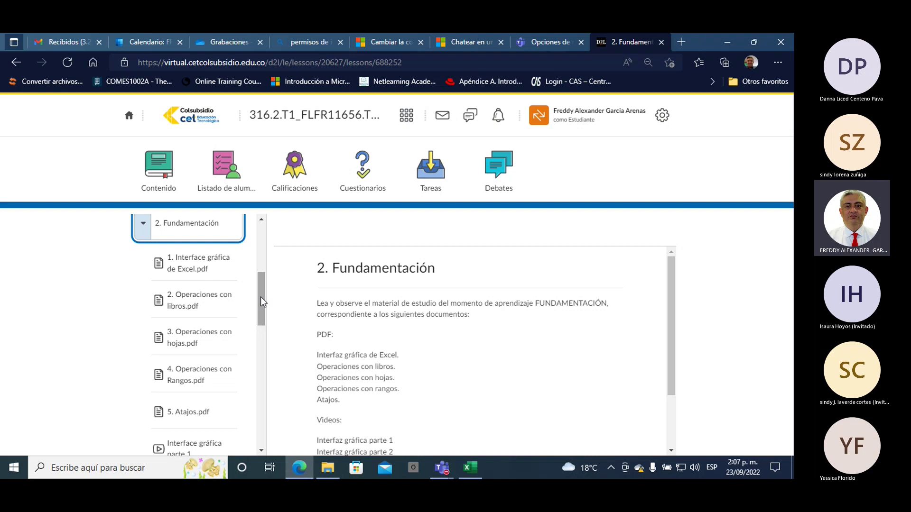
drag(262, 297, 263, 314)
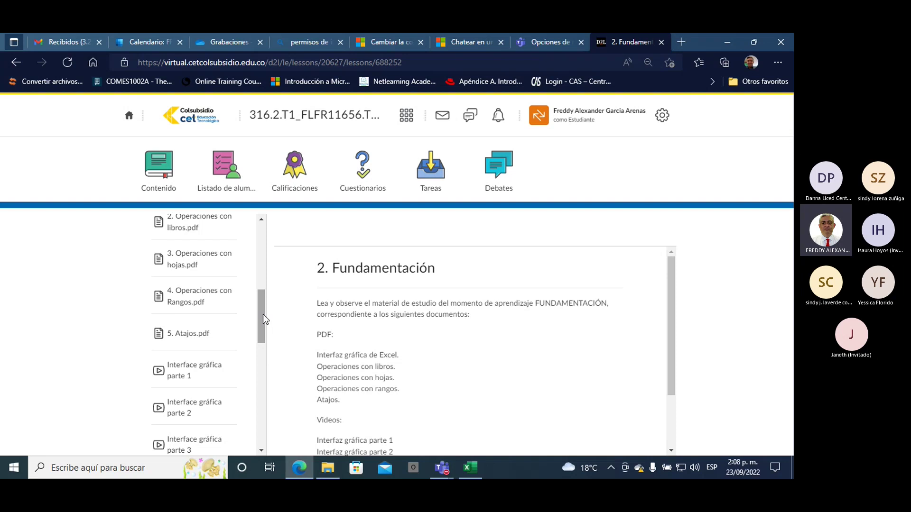
drag(263, 317, 262, 343)
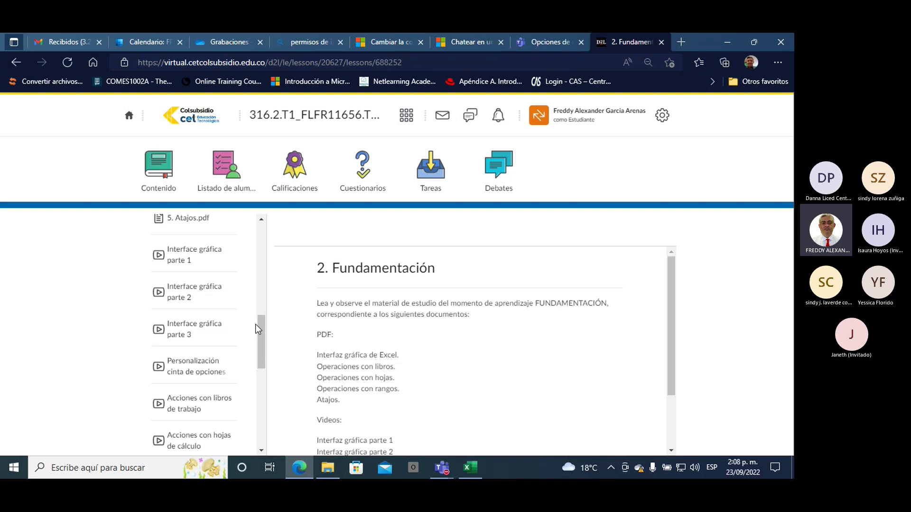
drag(260, 321, 264, 375)
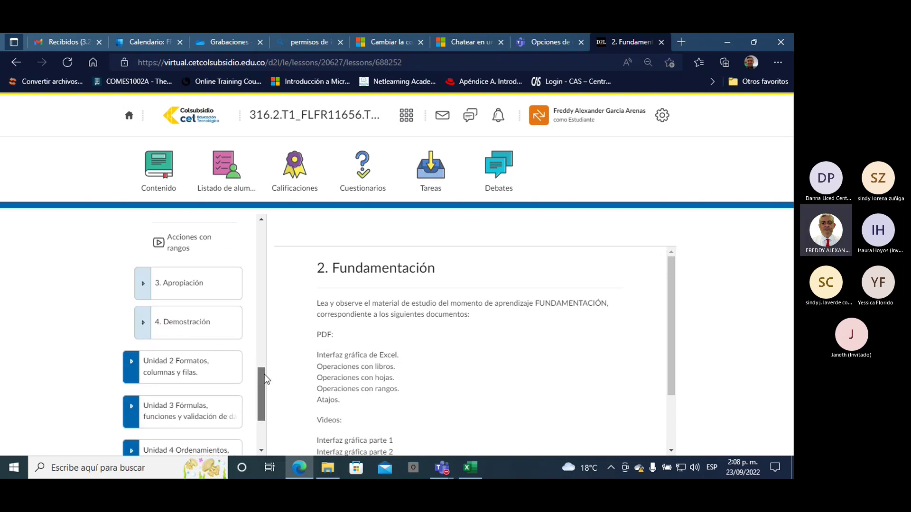
View 3. Apropiación's Taller Unidad 1.xlsx, then open 4. Demostración with the Unidad 1 closing evaluation
click(194, 284)
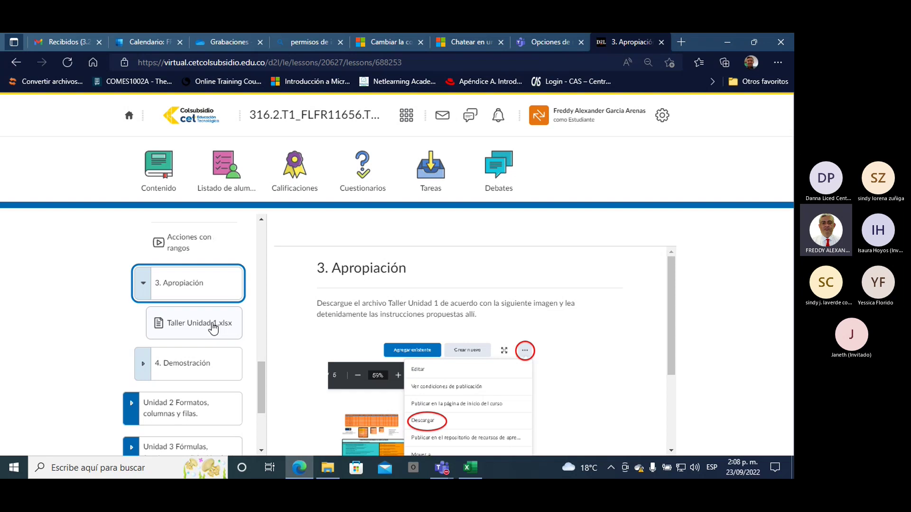
click(199, 327)
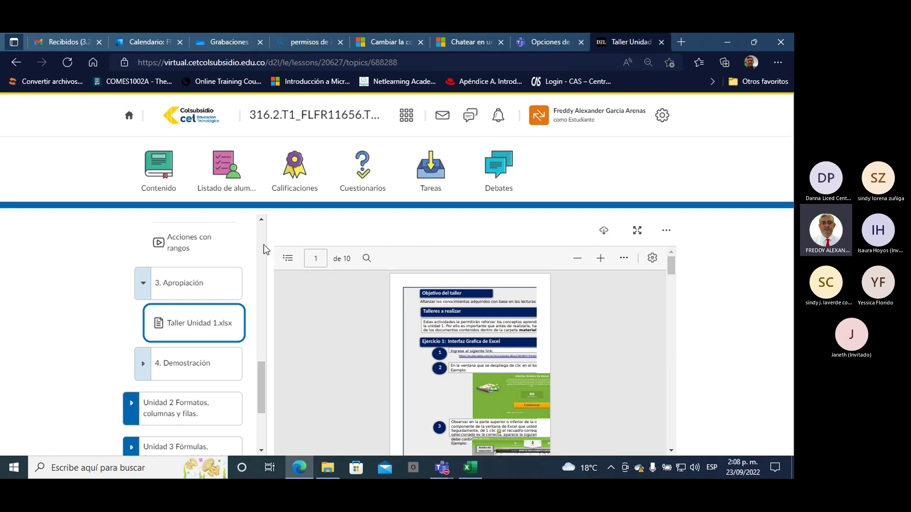
scroll(209, 332, down, 1)
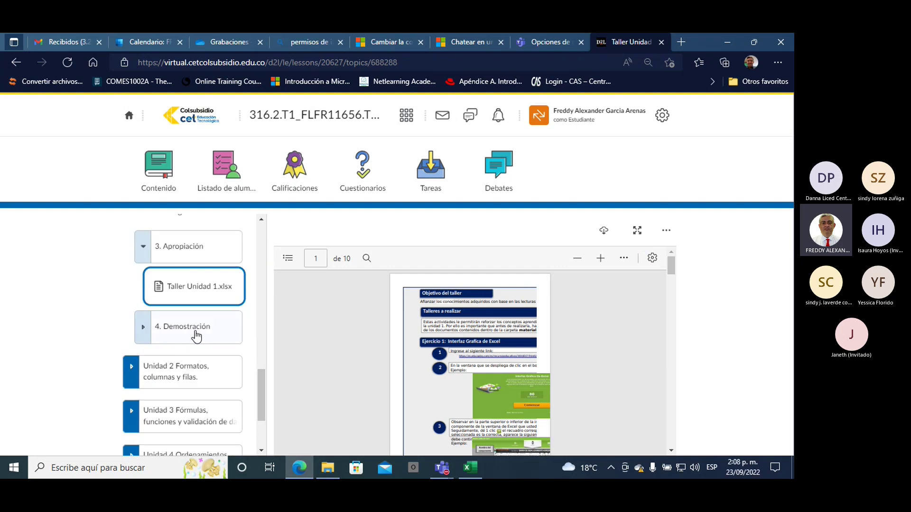
click(194, 335)
scroll(138, 327, down, 1)
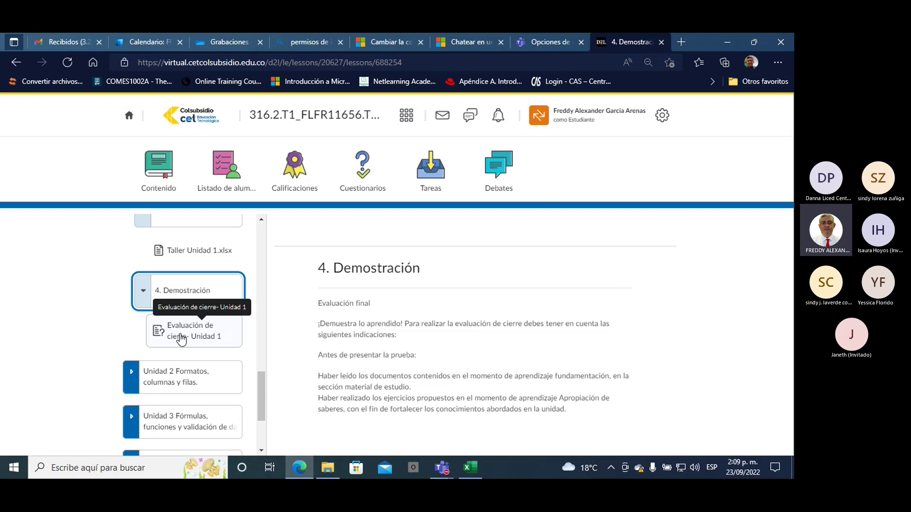
Download Taller Unidad 2.xlsx from Unidad 2's 3. Apropiación lesson
drag(257, 380, 261, 405)
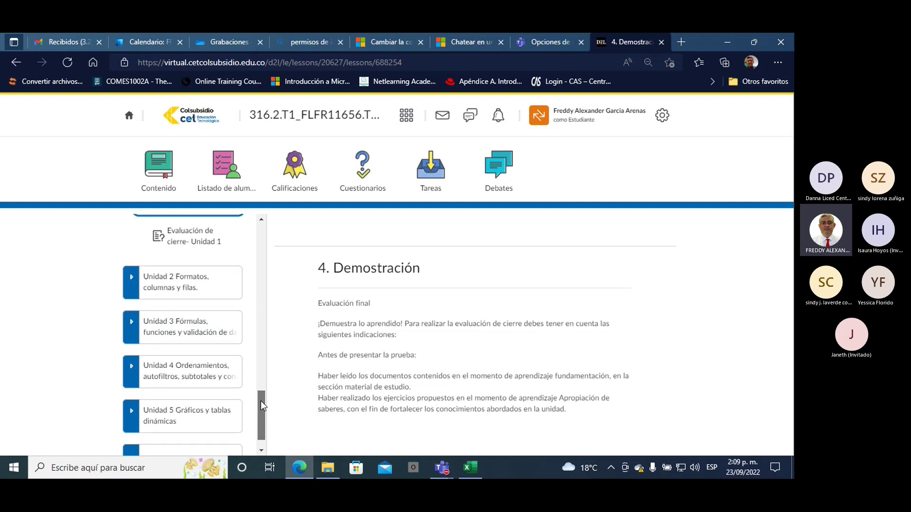
click(190, 260)
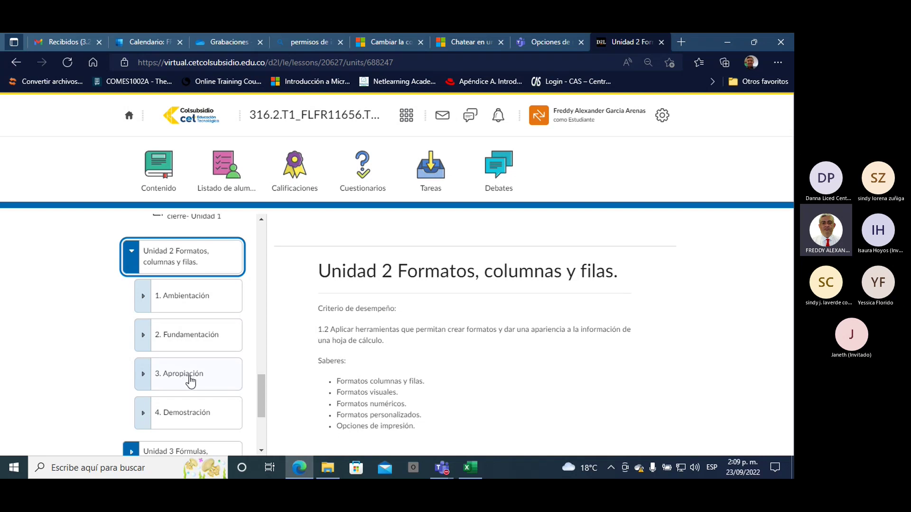
click(196, 377)
scroll(196, 380, down, 1)
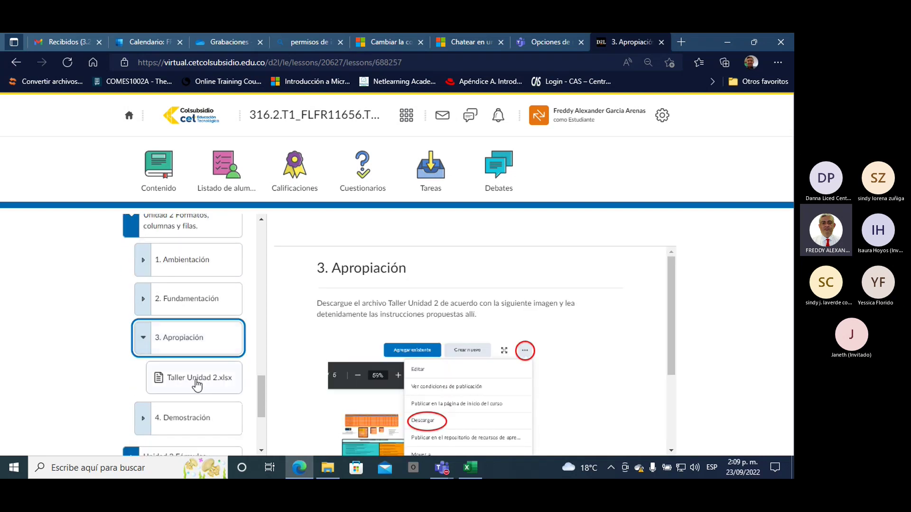
click(195, 379)
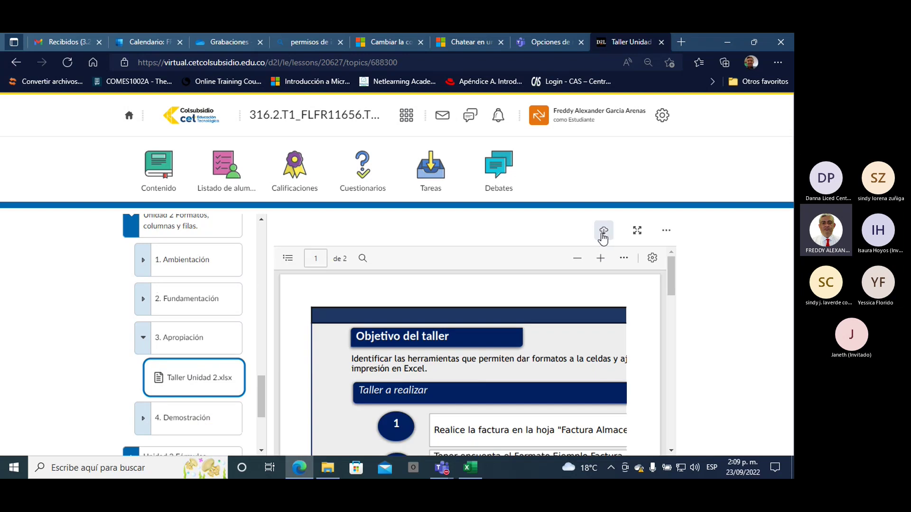
click(603, 233)
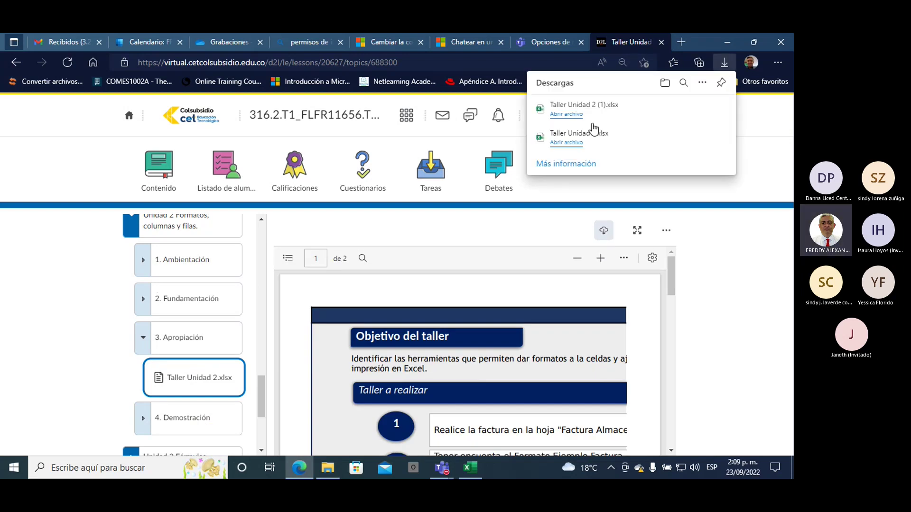
Open Taller Unidad 2 in Excel with editing enabled, then minimize it and the attendance workbook
click(566, 115)
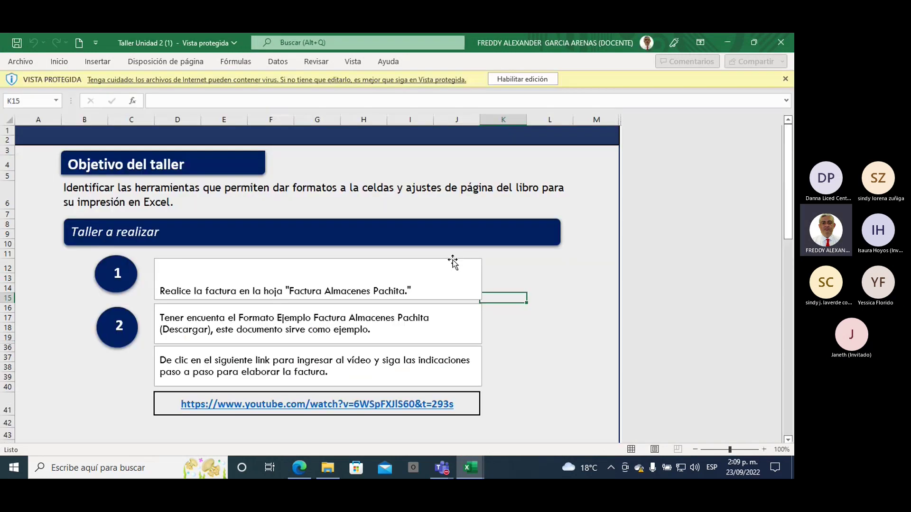
click(523, 78)
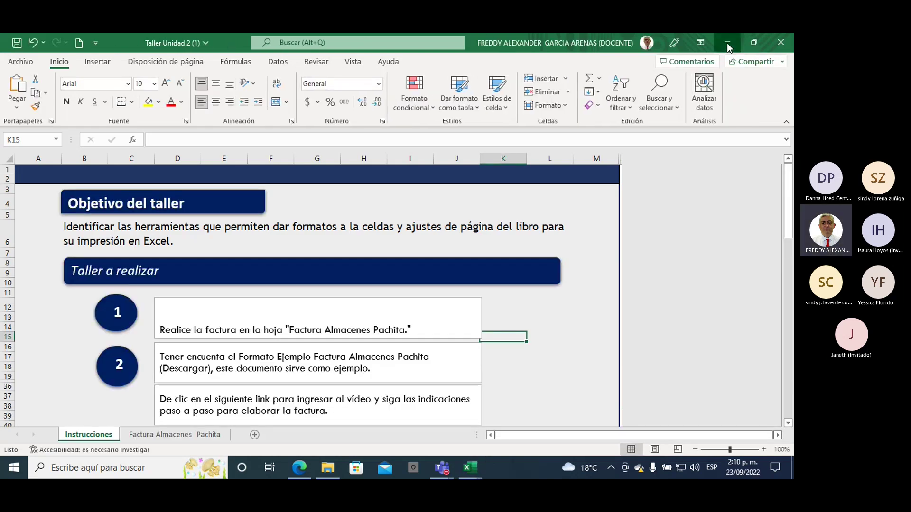
click(727, 43)
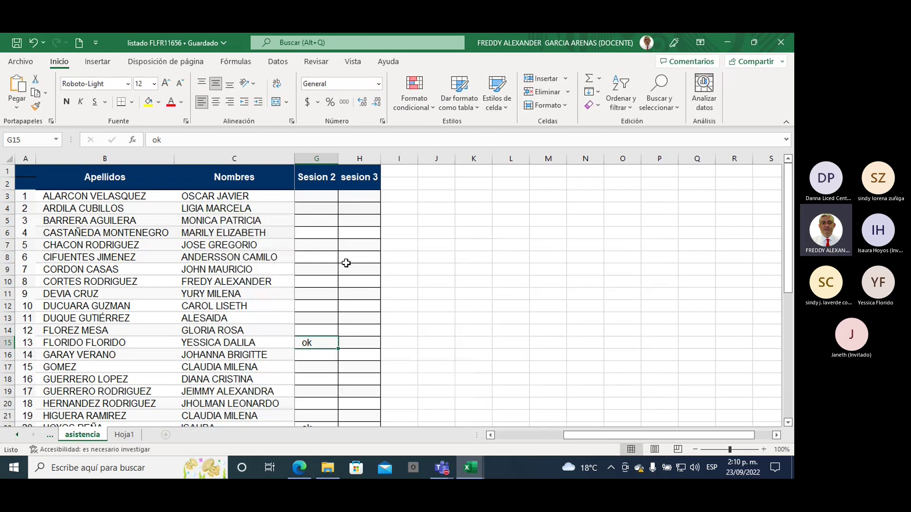
click(726, 43)
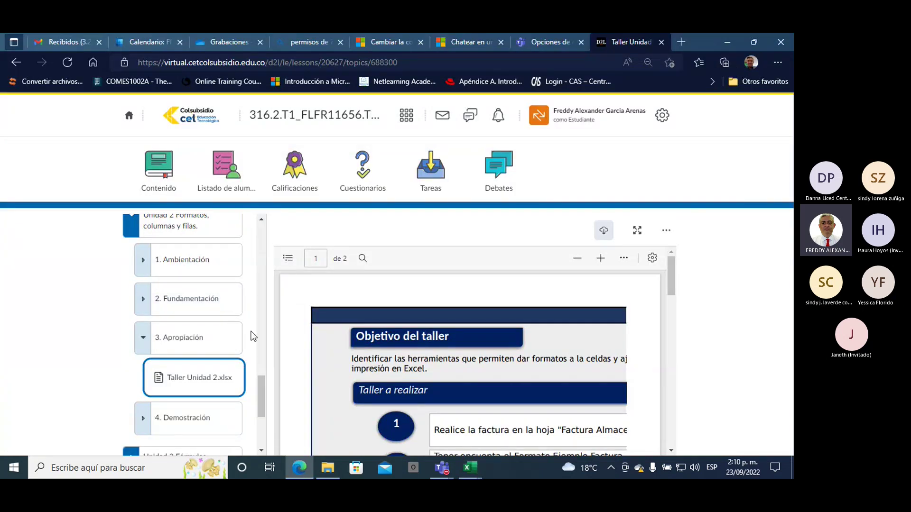
Open Guía de Aprendizaje Unidad 2.pdf from Unit 2's 1. Ambientación and scroll through it
scroll(253, 337, up, 1)
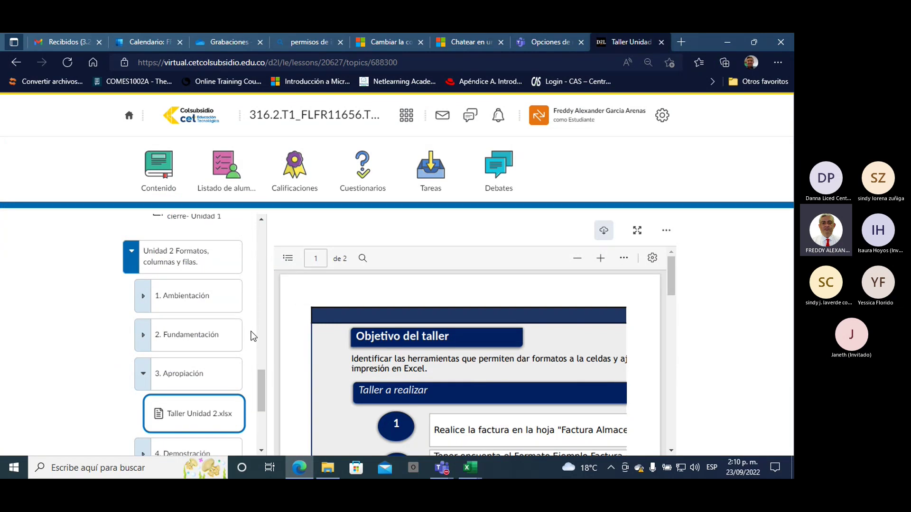
click(198, 300)
scroll(212, 304, down, 2)
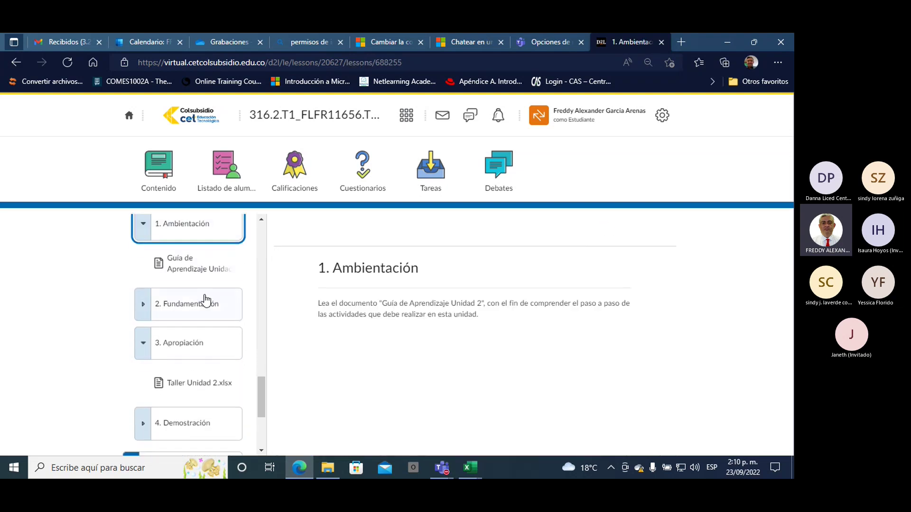
click(179, 264)
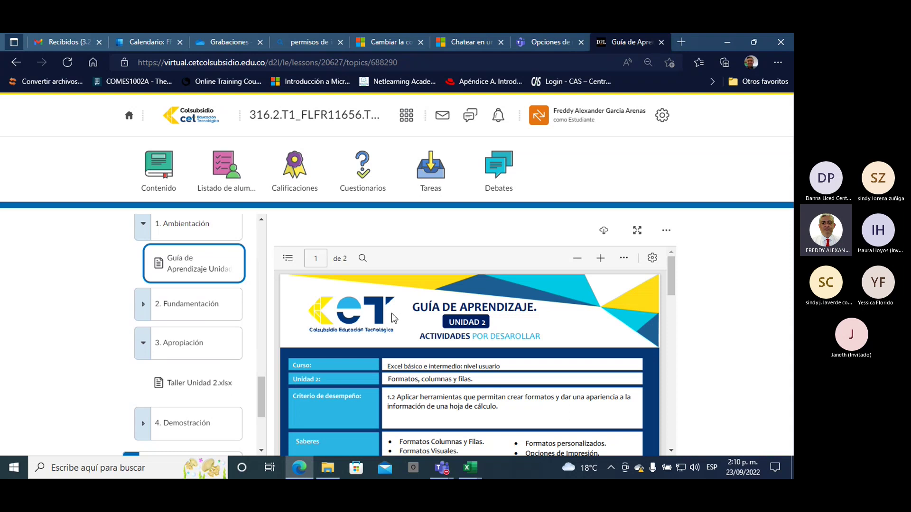
scroll(392, 313, down, 1)
scroll(391, 314, down, 1)
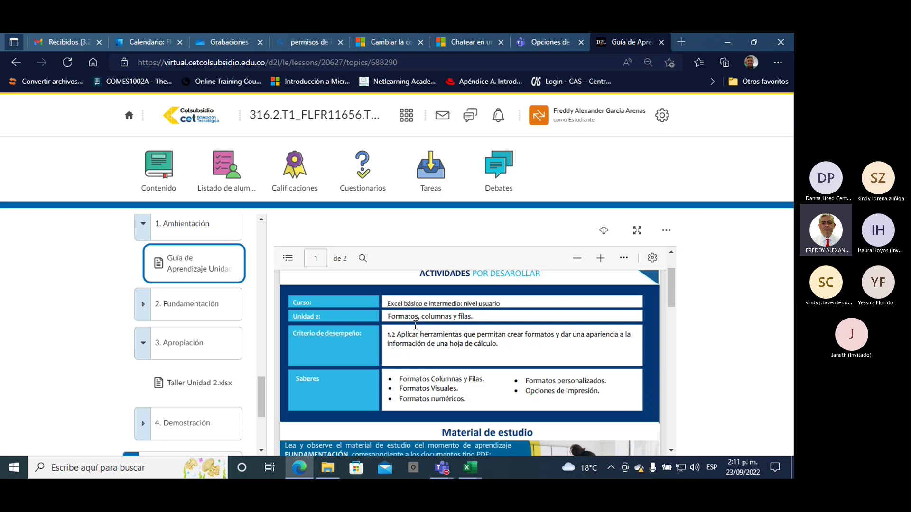
scroll(415, 326, down, 3)
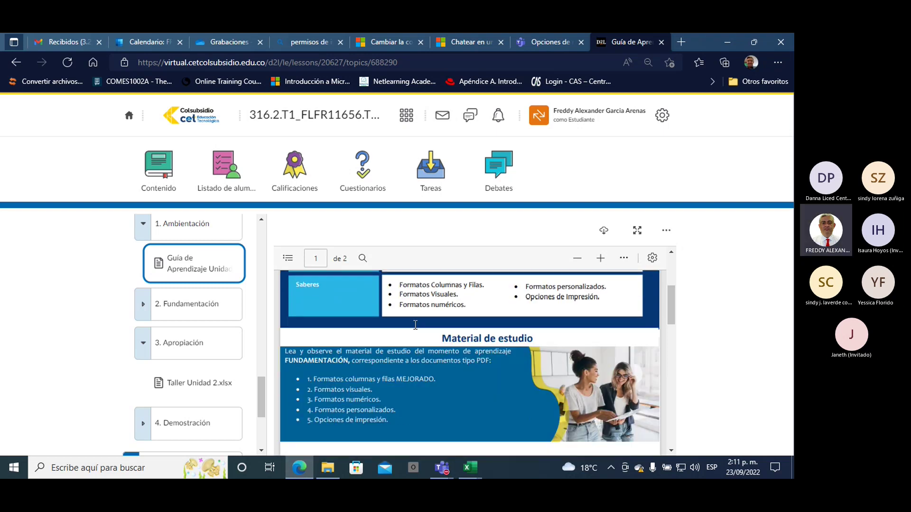
scroll(415, 326, up, 2)
Open 2. Fundamentación and highlight its topics: columnas y filas, visuales, numéricos, personalizados
click(197, 306)
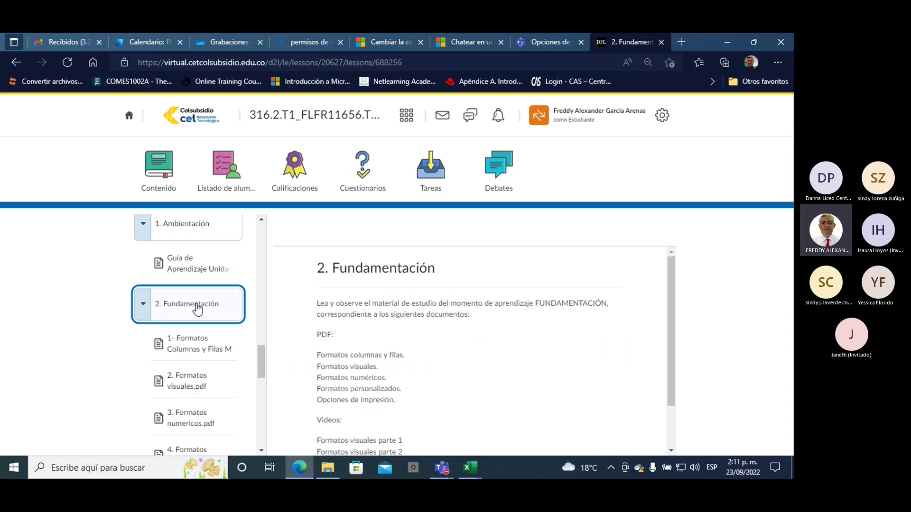
scroll(216, 304, down, 3)
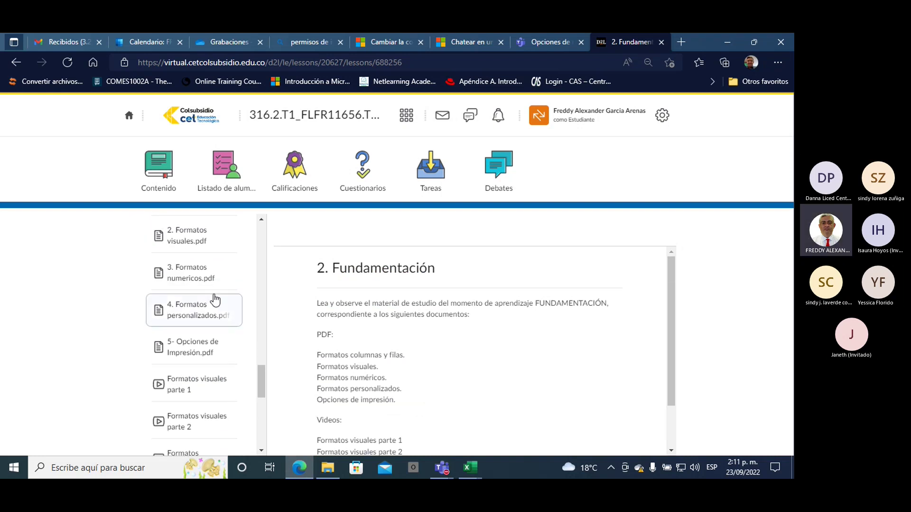
scroll(215, 300, up, 1)
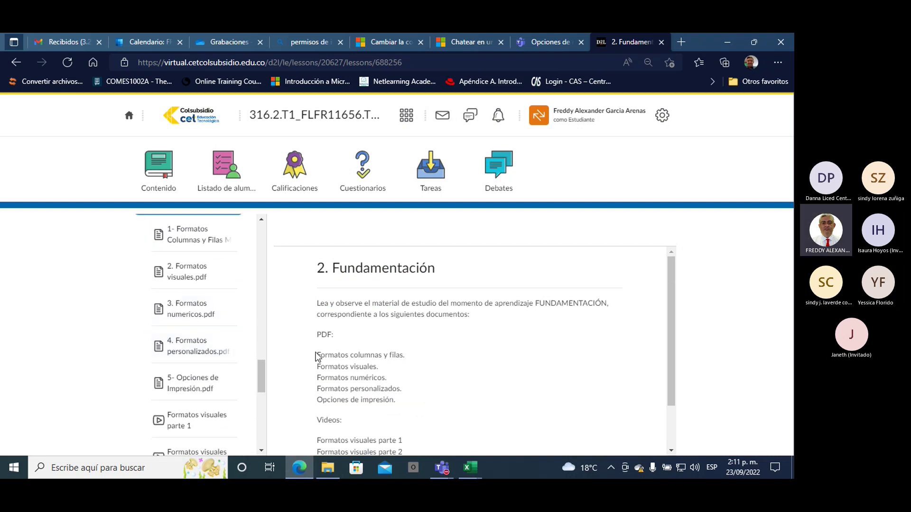
drag(317, 356, 401, 355)
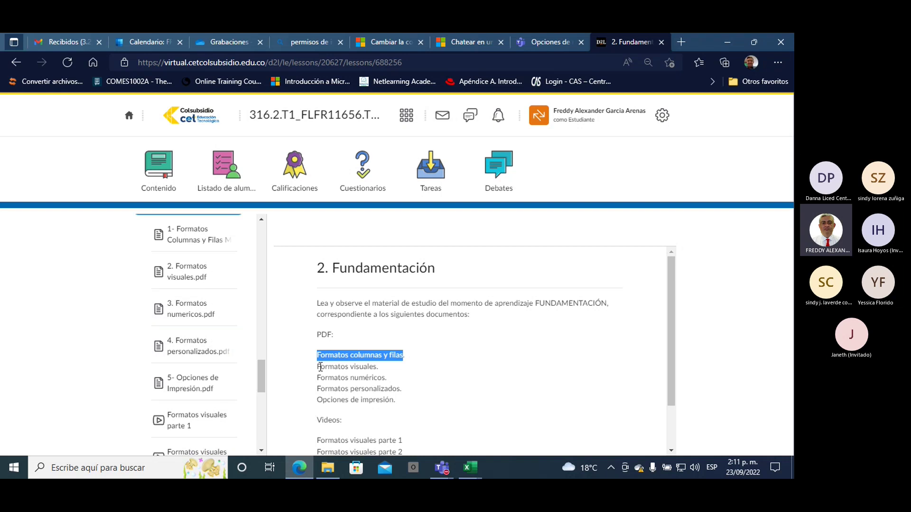
drag(317, 367, 378, 367)
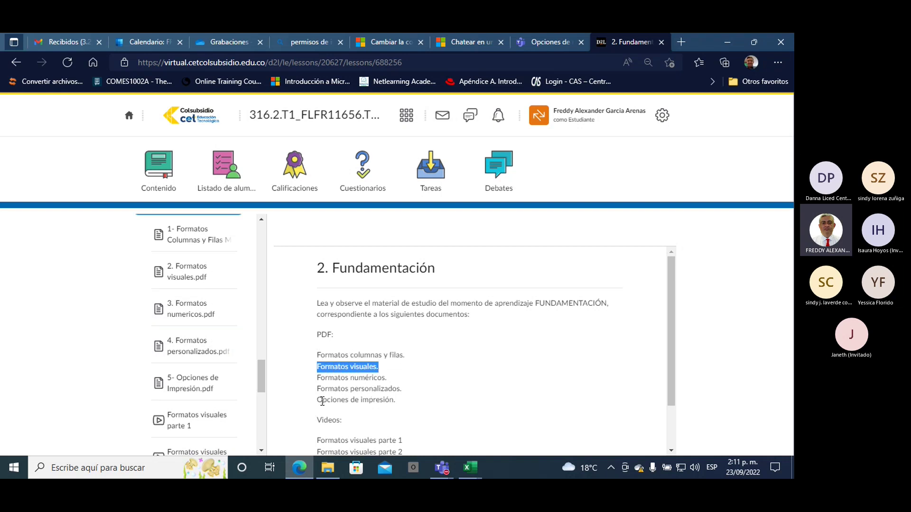
drag(318, 378, 388, 378)
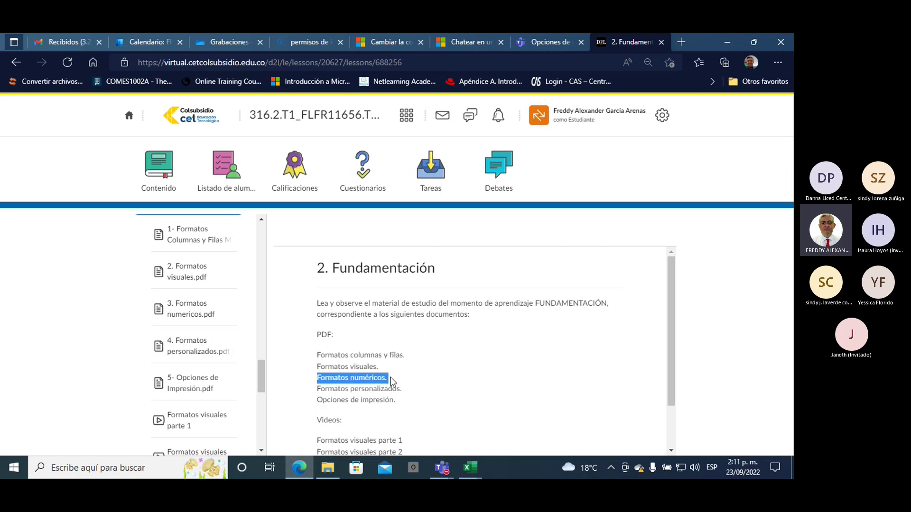
mouse_move(317, 389)
mouse_down()
mouse_move(405, 388)
mouse_move(395, 400)
mouse_up()
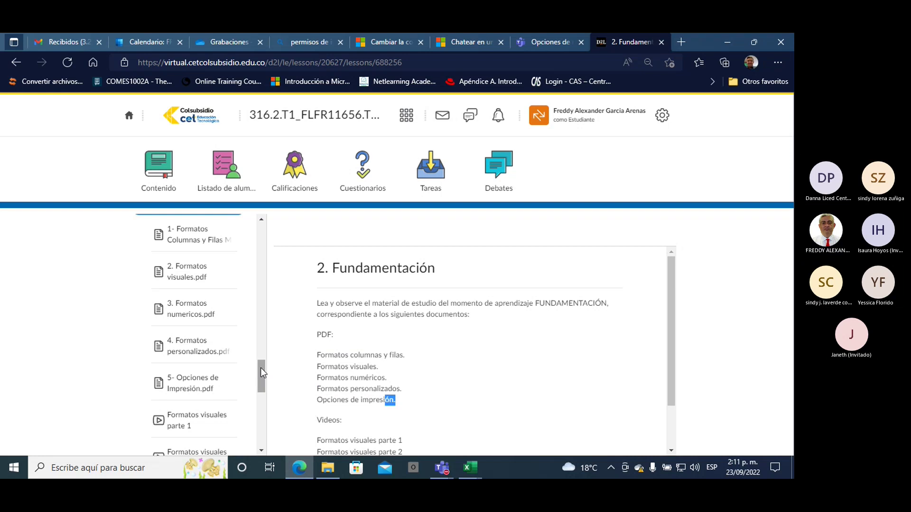
Scroll down the sidebar and open Unit 2's 4. Demostración lesson
drag(261, 370, 263, 389)
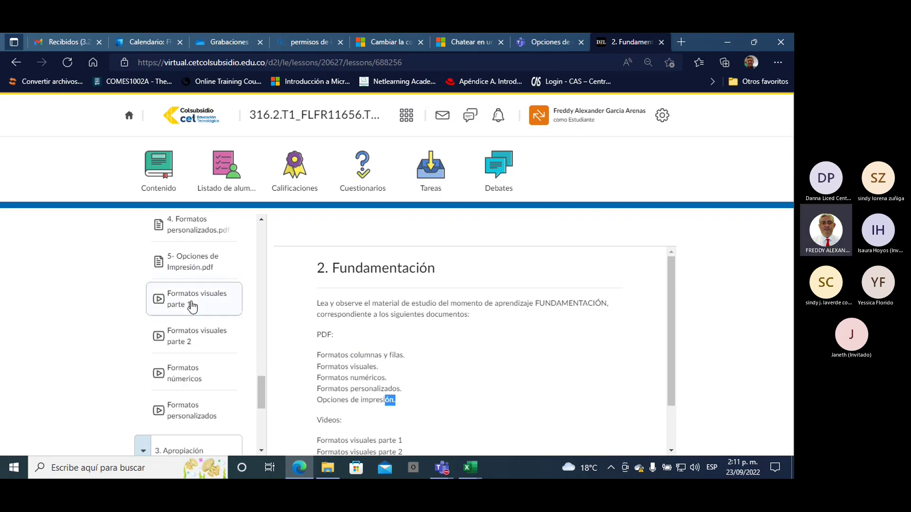
scroll(194, 309, down, 3)
scroll(193, 311, up, 1)
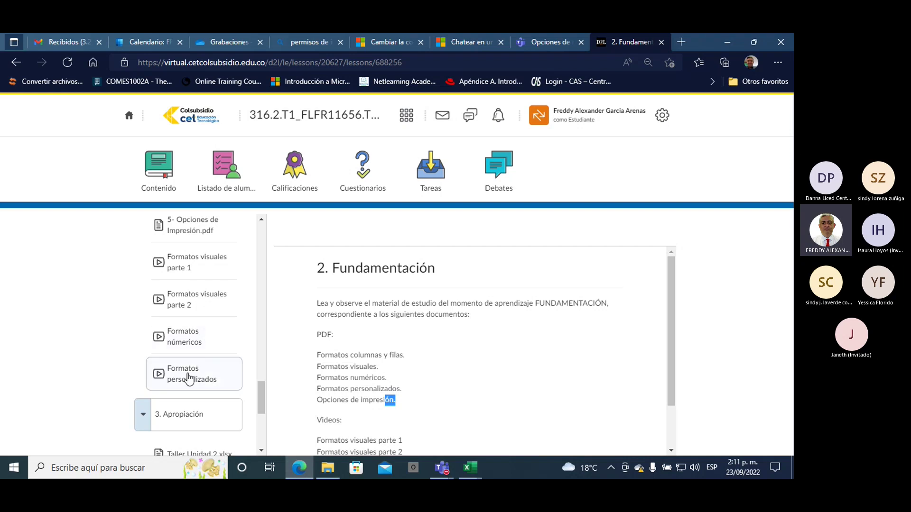
scroll(186, 375, down, 2)
scroll(184, 361, down, 1)
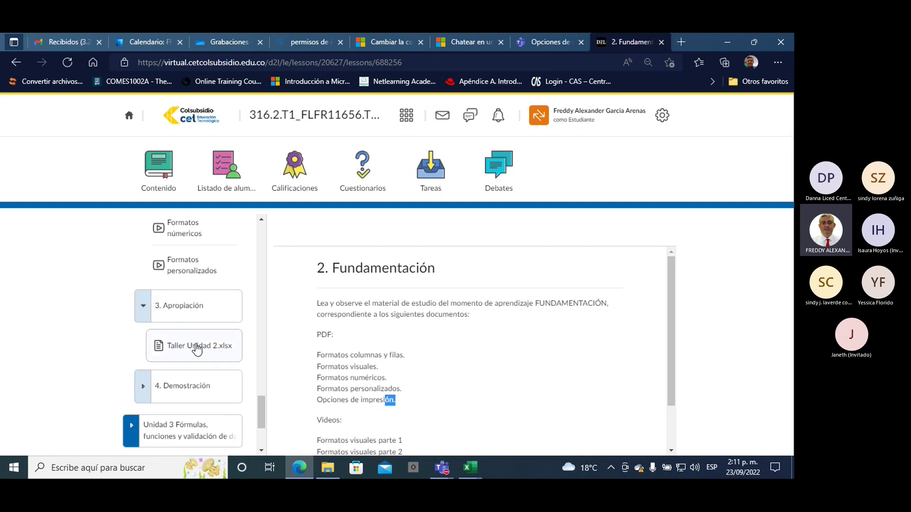
scroll(198, 351, down, 1)
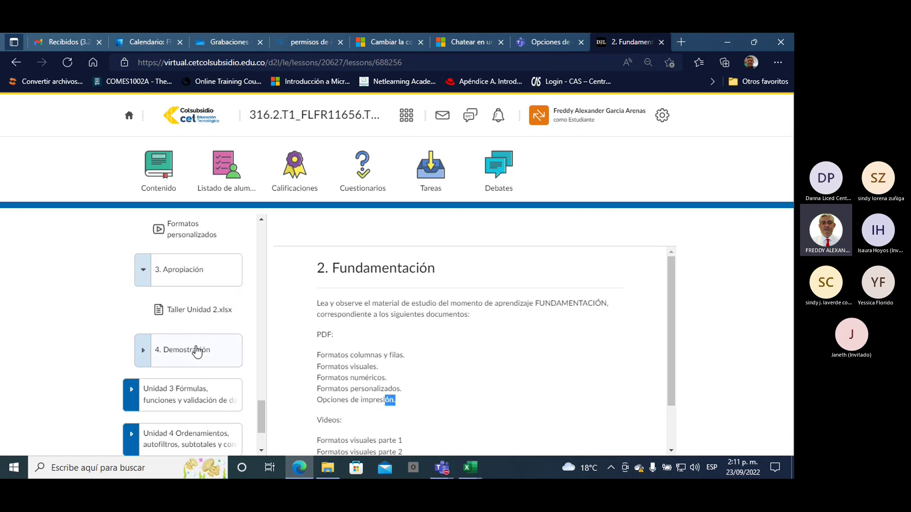
click(197, 351)
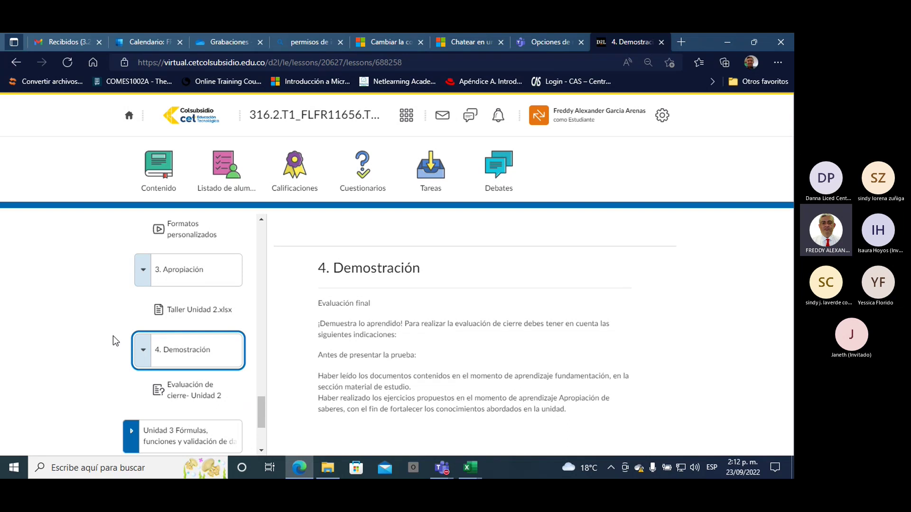
Scroll through the Demostración lesson's requirements for the Evaluación final
scroll(130, 366, down, 3)
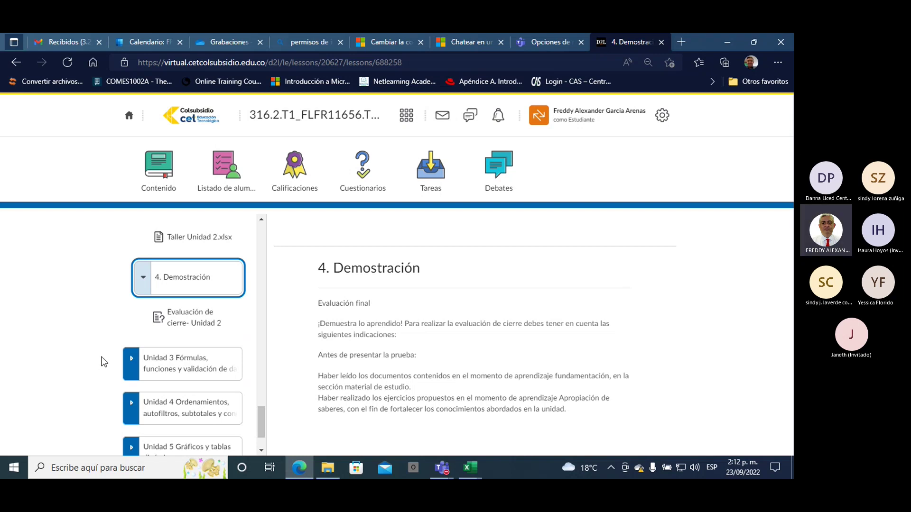
scroll(175, 323, up, 5)
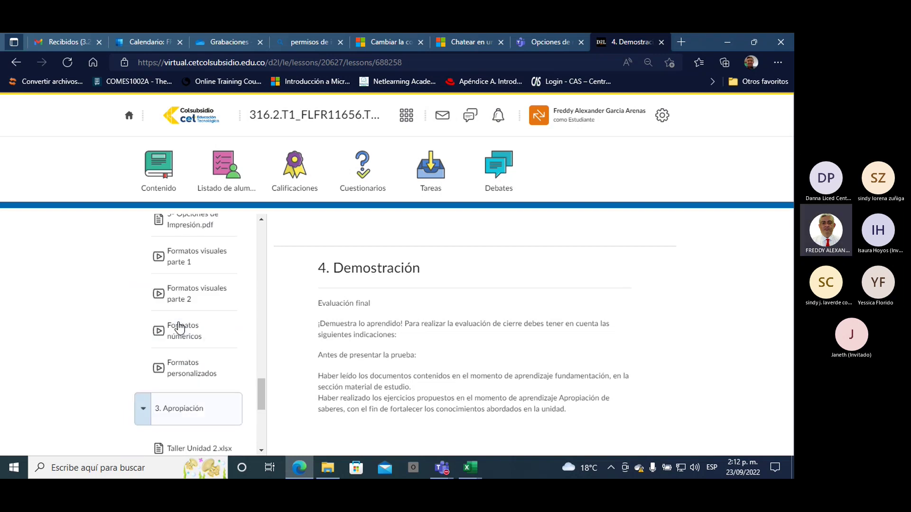
Bring the Taller Unidad 2 workbook forward and highlight the first instruction on Instrucciones
click(469, 470)
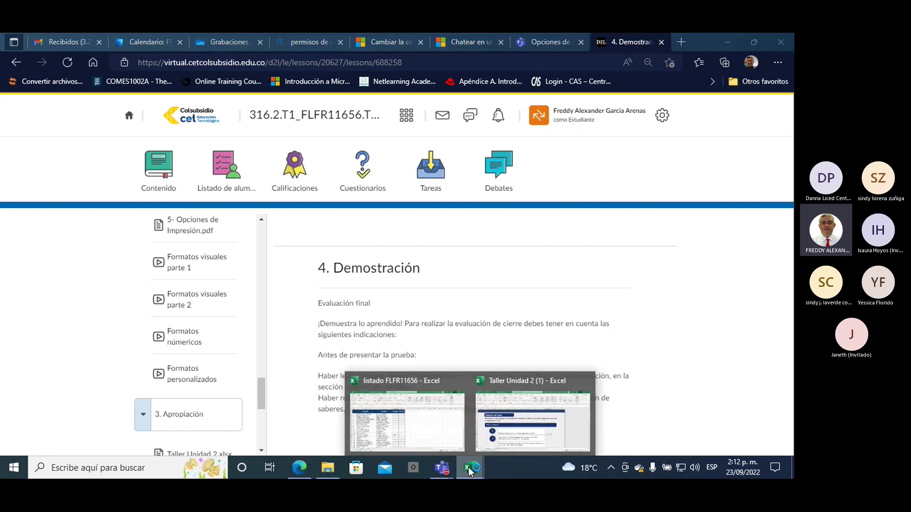
click(532, 423)
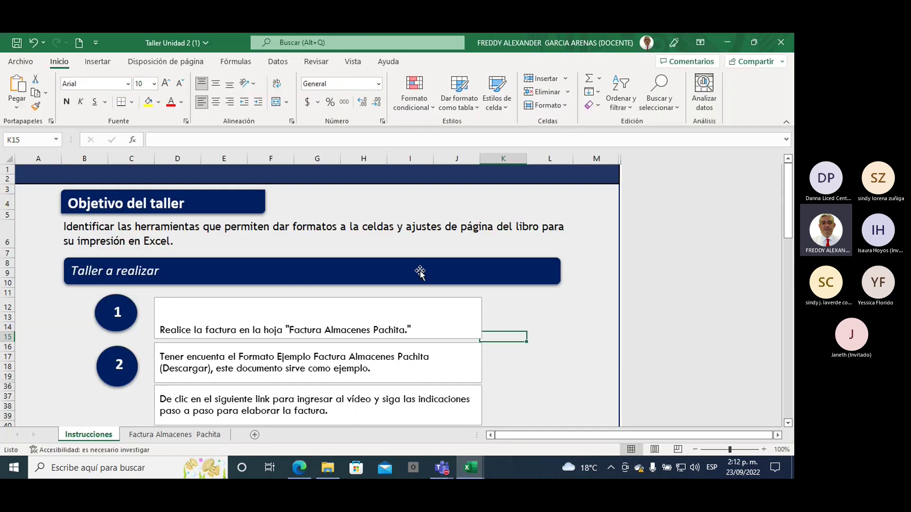
scroll(304, 264, down, 2)
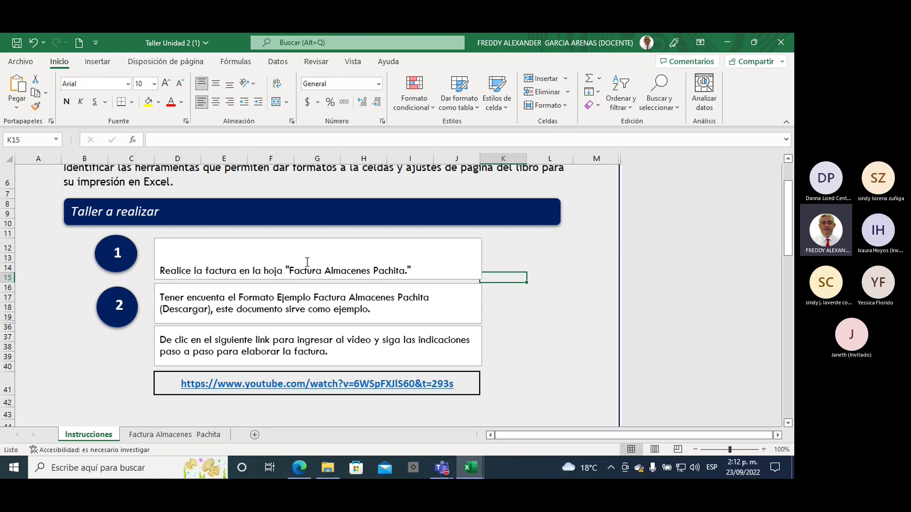
drag(163, 271, 277, 257)
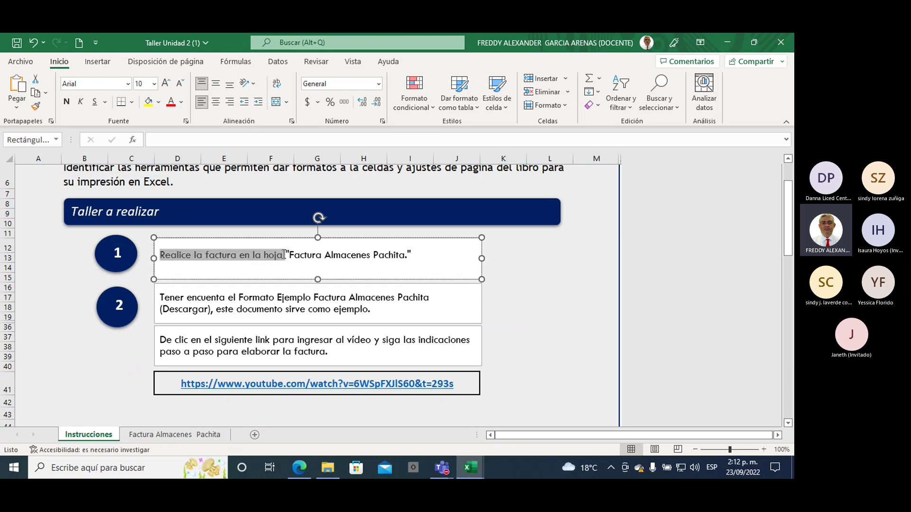
drag(277, 257, 405, 254)
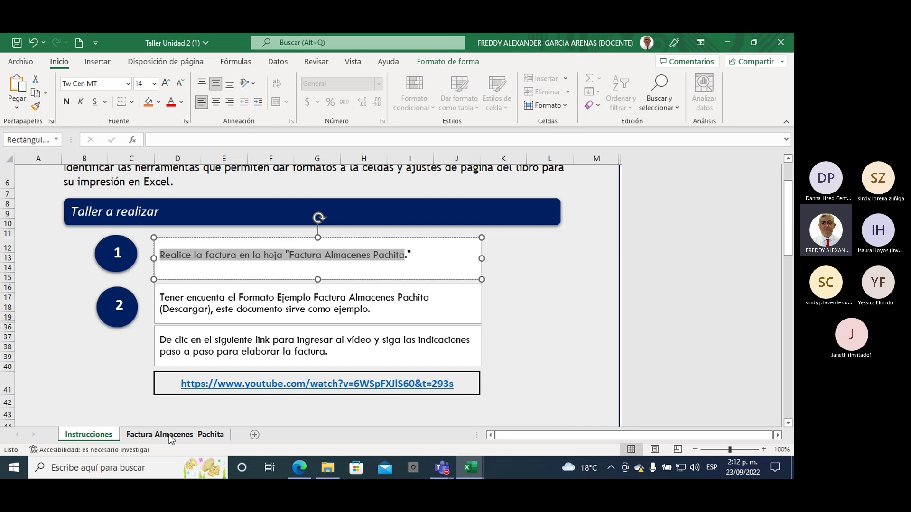
Check the Factura Almacenes Pachita sheet at 136% zoom, then open the linked YouTube tutorial
click(169, 435)
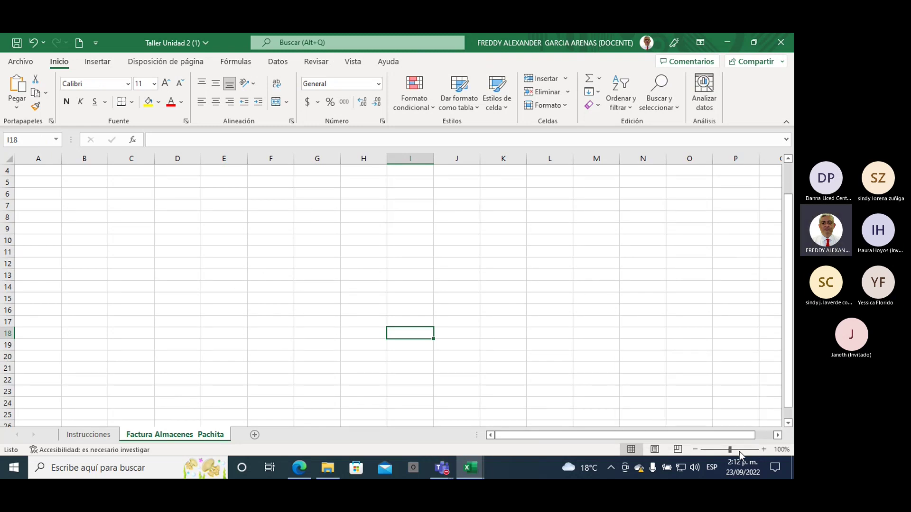
drag(730, 451, 735, 452)
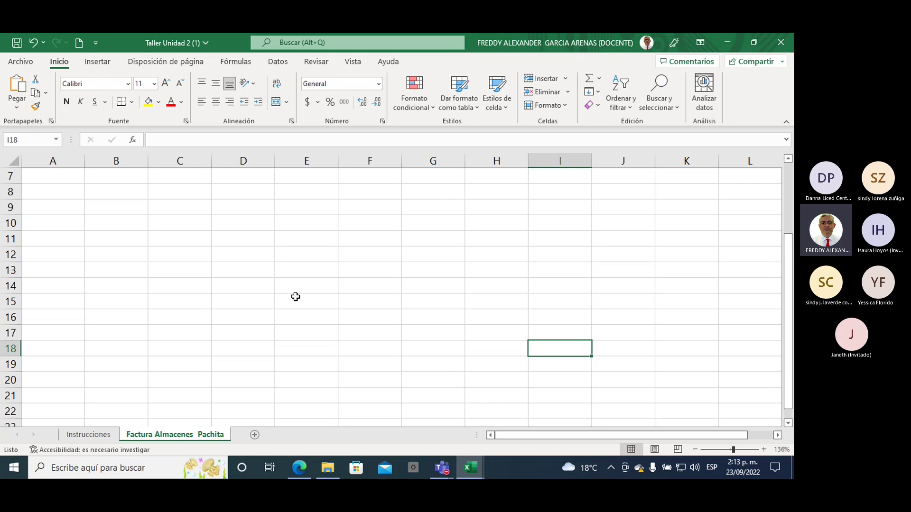
click(84, 435)
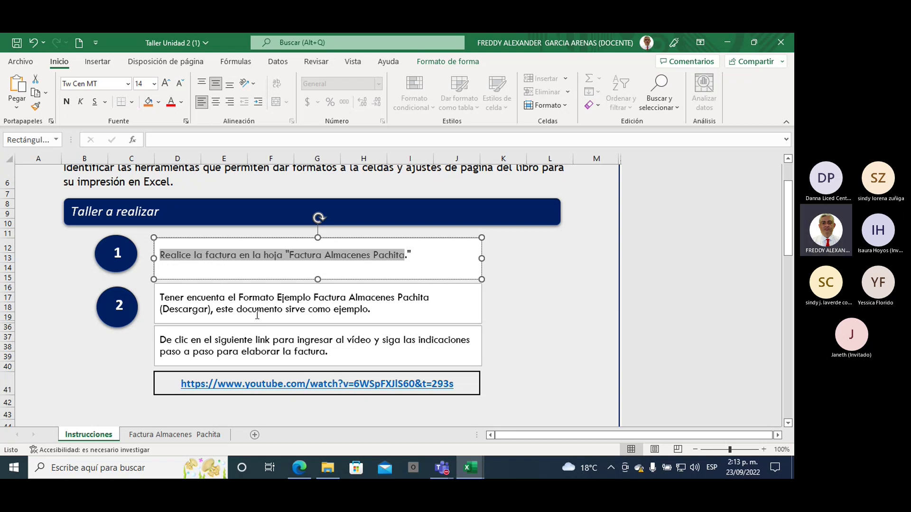
click(267, 386)
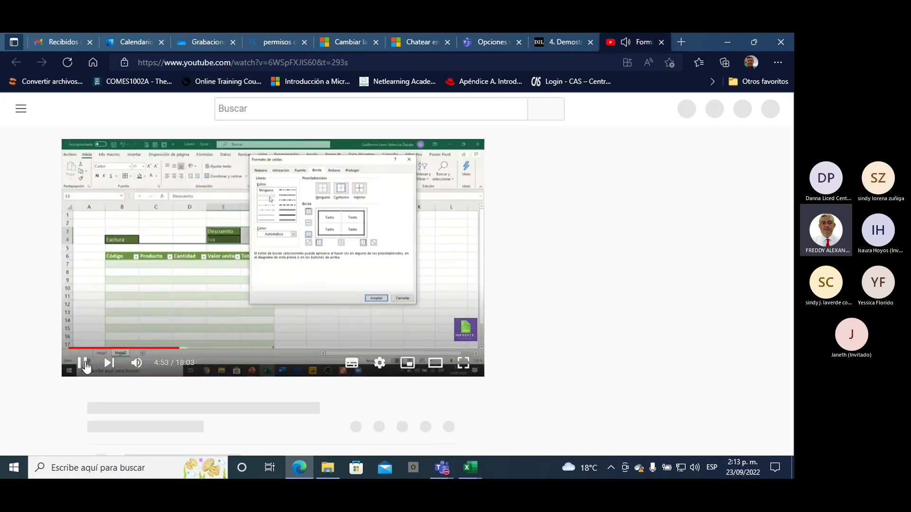
Pause the tutorial at 4:35 on the Almacenes Pachita invoice and review it full screen
click(86, 365)
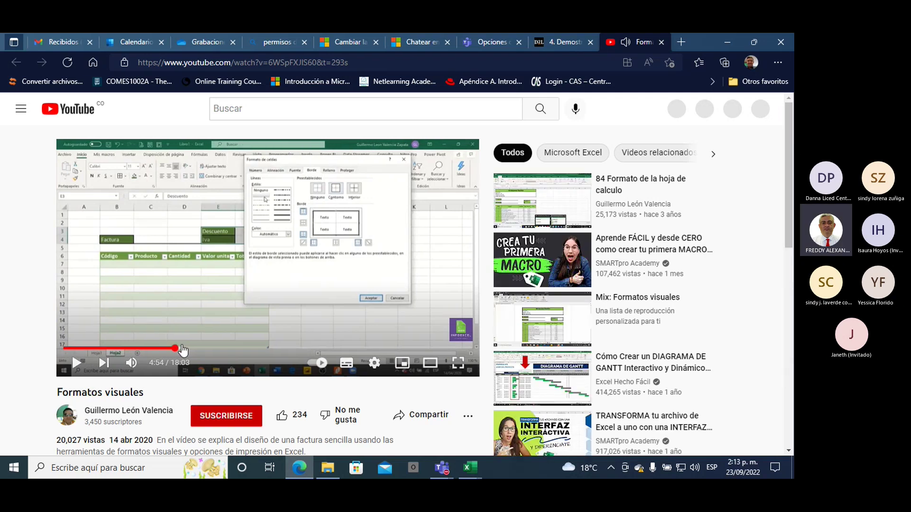
click(181, 350)
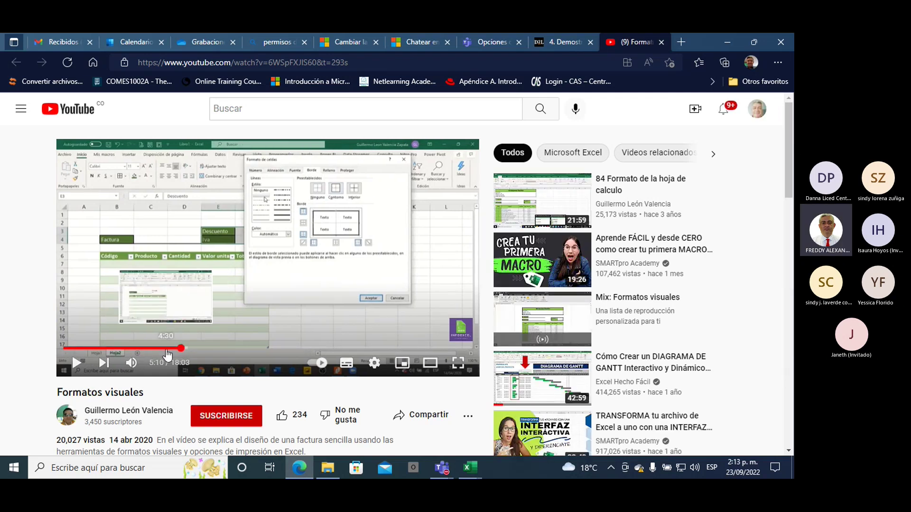
click(168, 349)
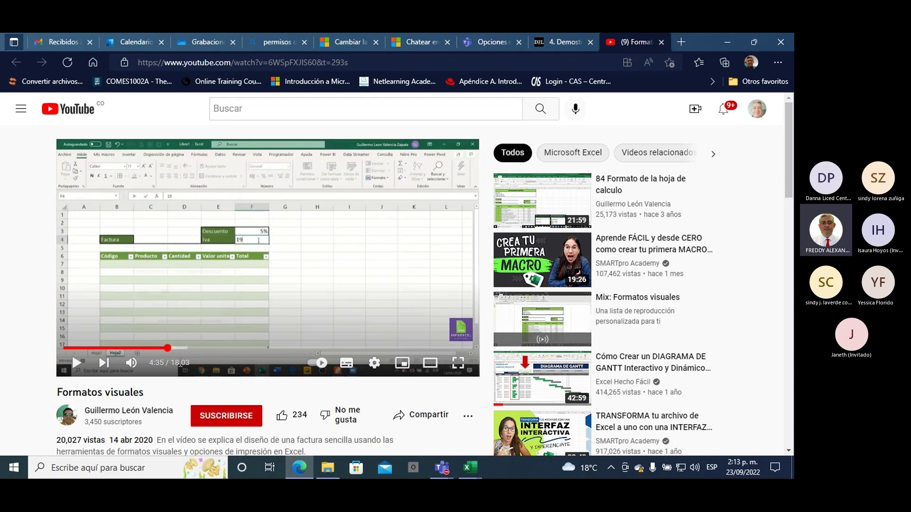
click(77, 365)
click(78, 366)
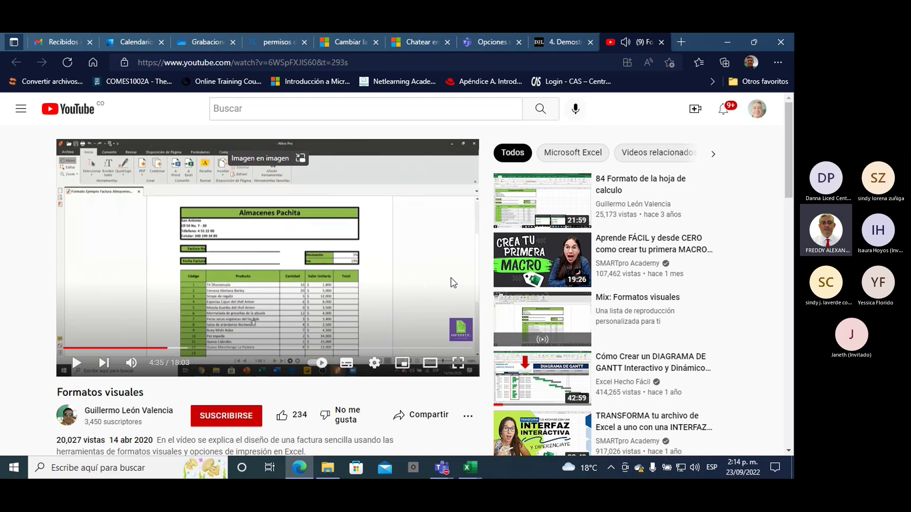
click(459, 363)
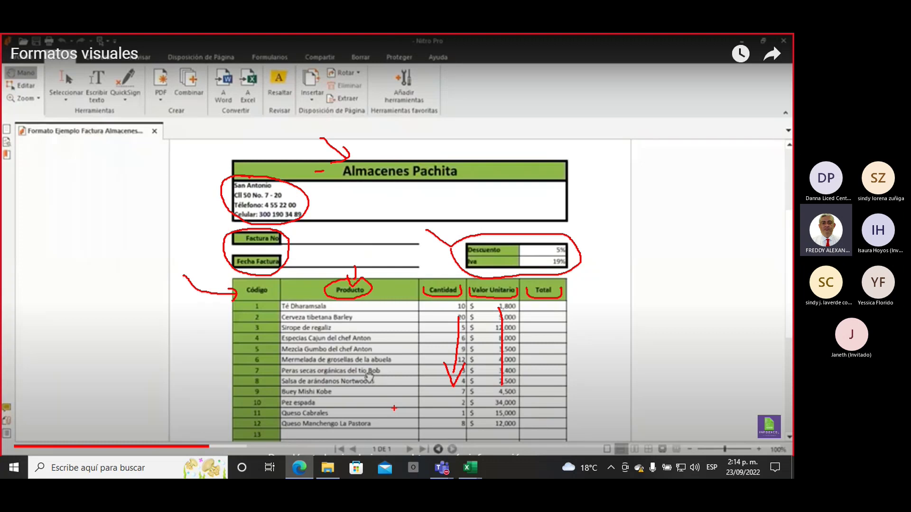
key(Escape)
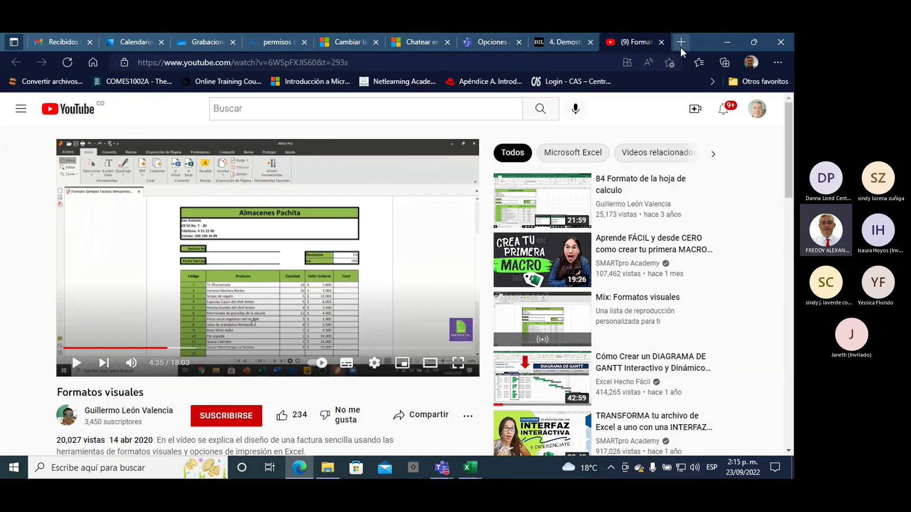
Search Bing images for 'factura' in a new tab and scroll through the results
click(680, 48)
click(256, 233)
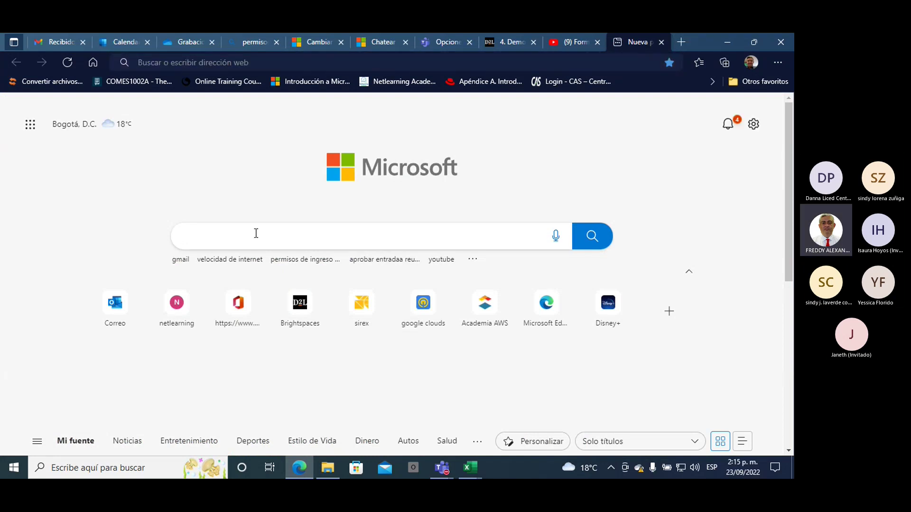
text(factura)
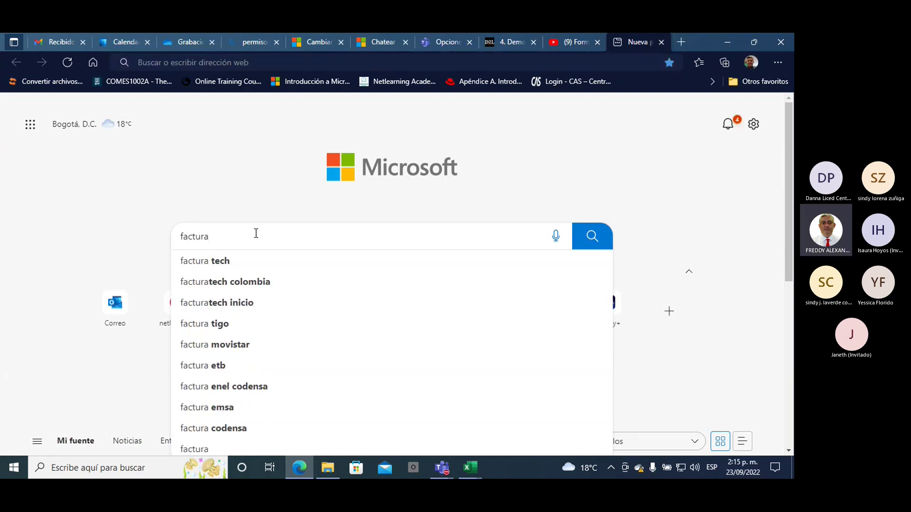
key(Return)
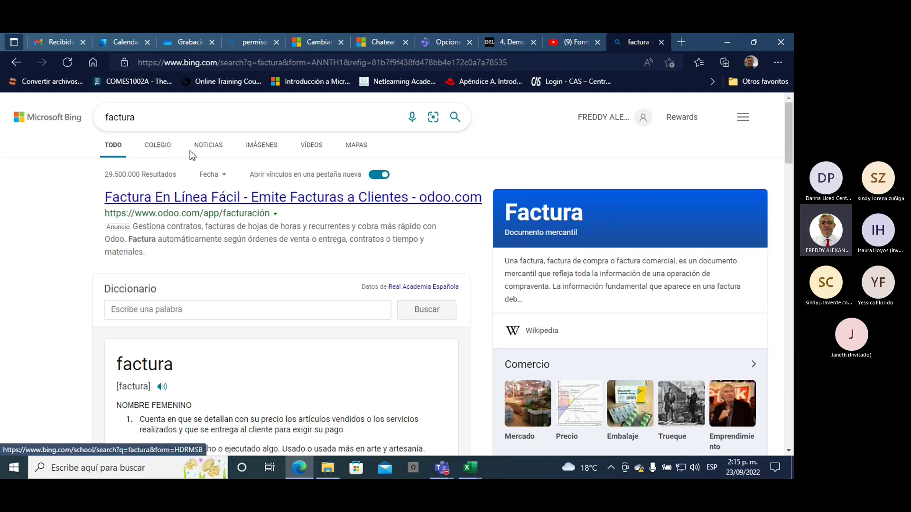
click(256, 150)
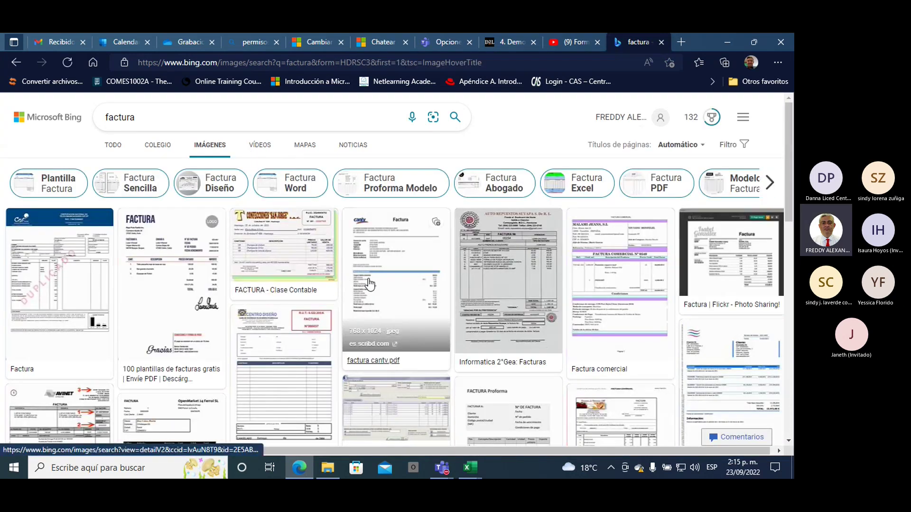
scroll(370, 285, down, 2)
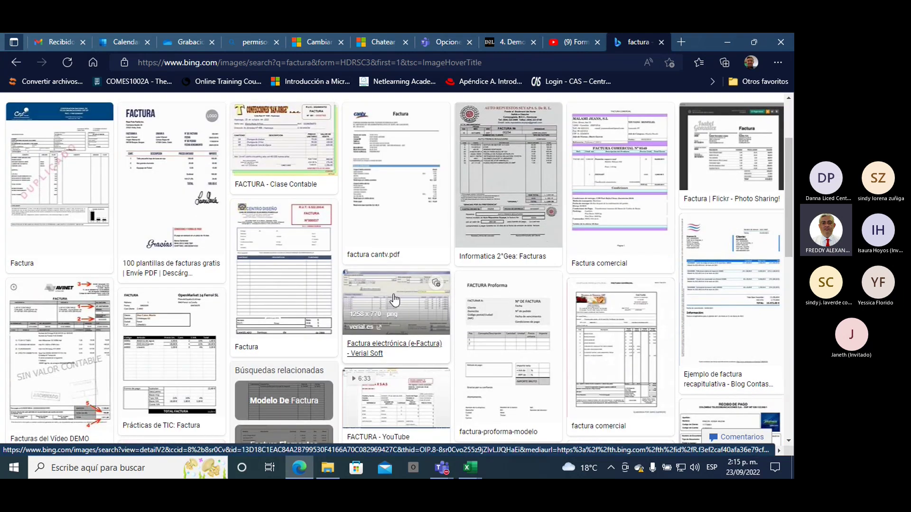
scroll(393, 300, down, 3)
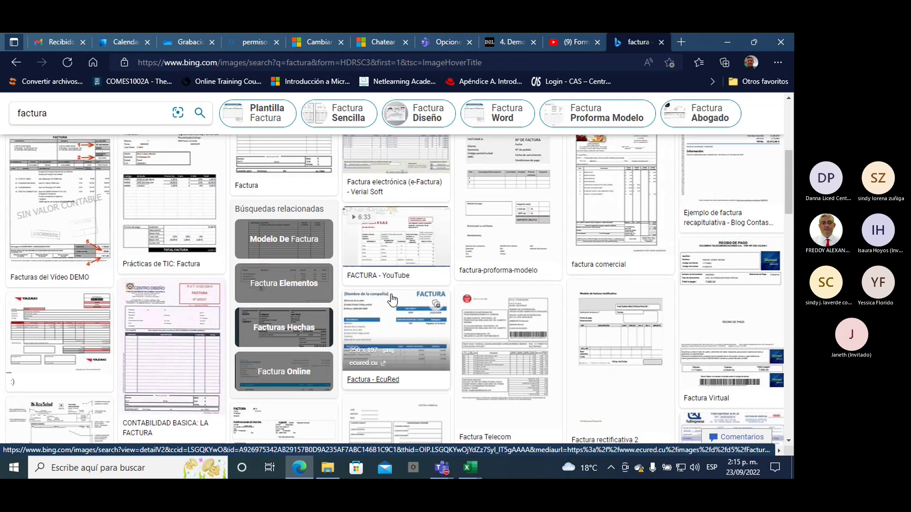
View the factura comercial image full-size at up to 200% zoom, then close that tab
click(594, 185)
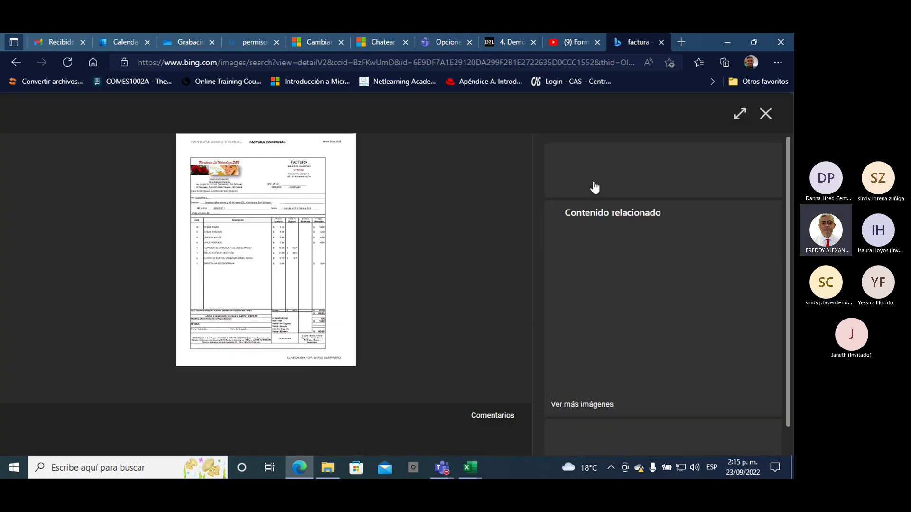
click(319, 388)
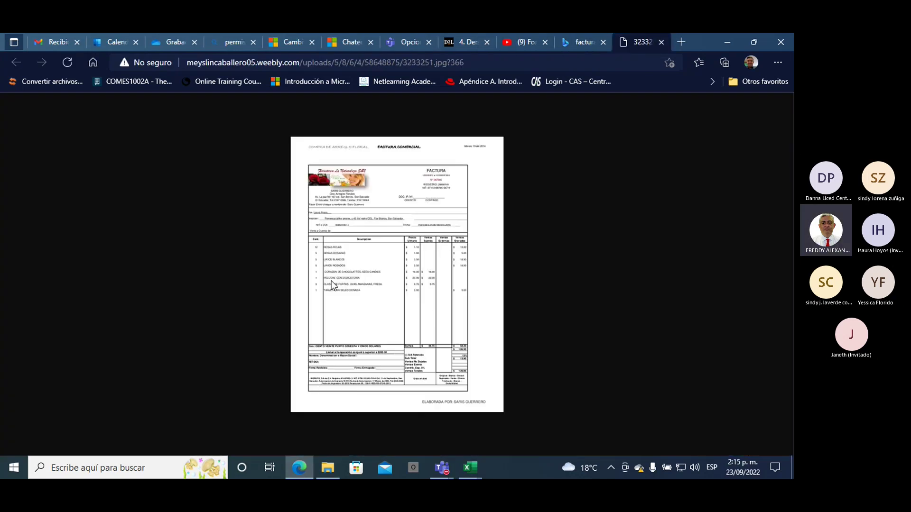
click(778, 63)
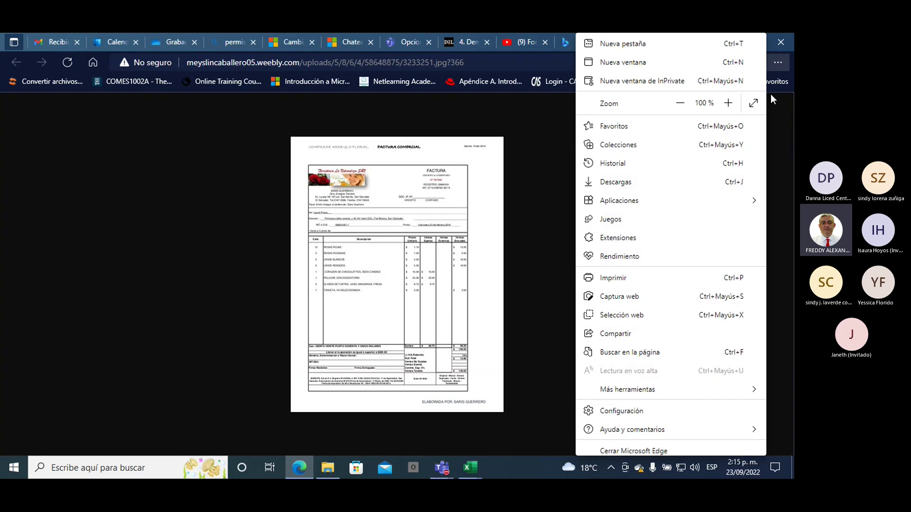
click(728, 104)
click(728, 104)
click(729, 105)
click(729, 104)
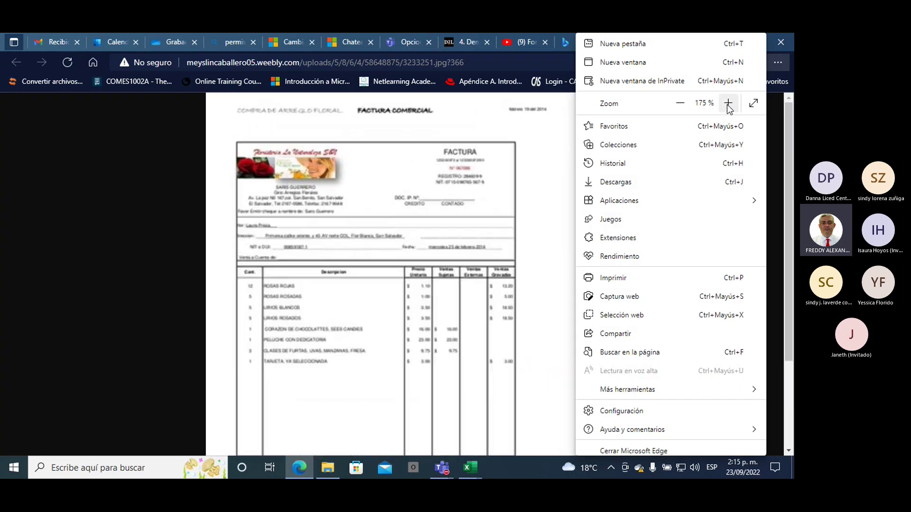
click(729, 104)
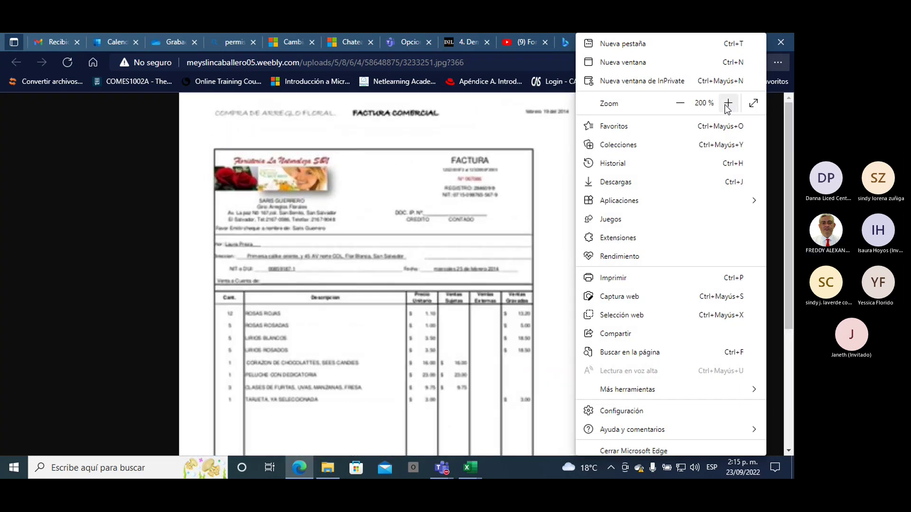
click(681, 103)
click(680, 104)
click(535, 231)
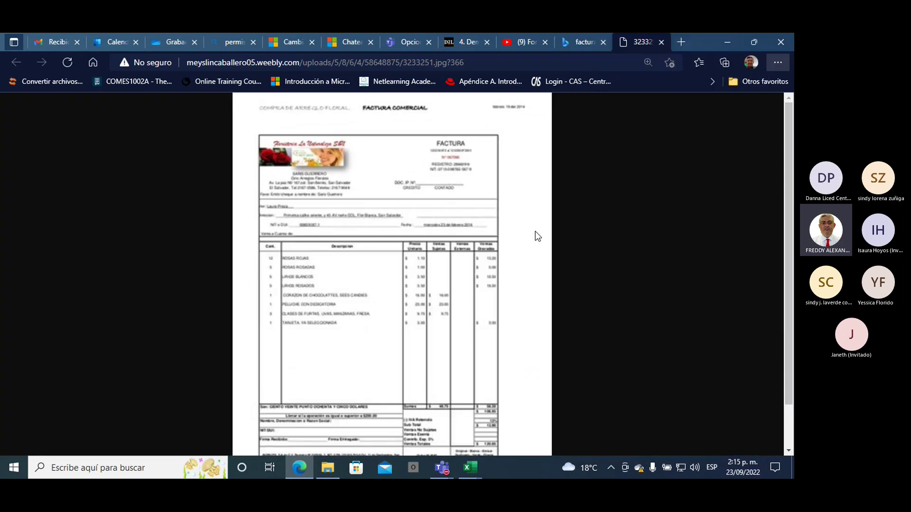
click(663, 42)
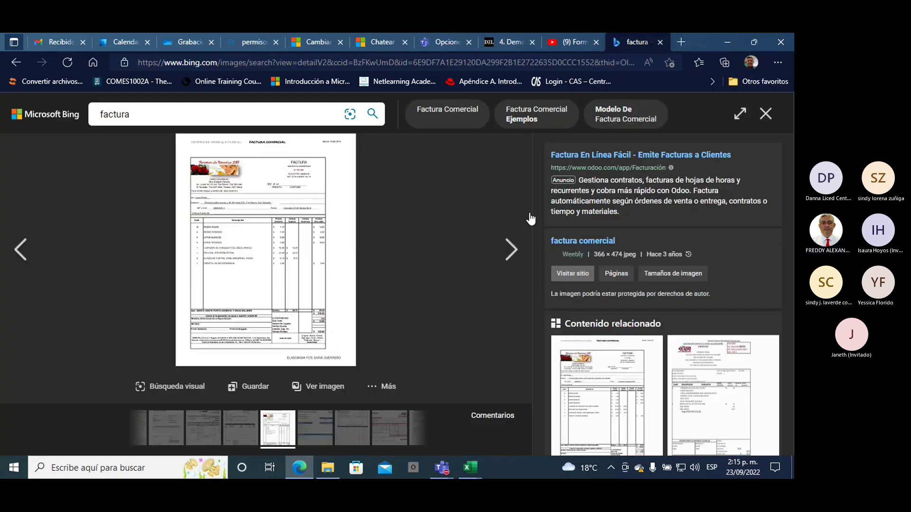
Compare several invoice images and open the Nombre de su compañía FACTURA template full-size
click(325, 437)
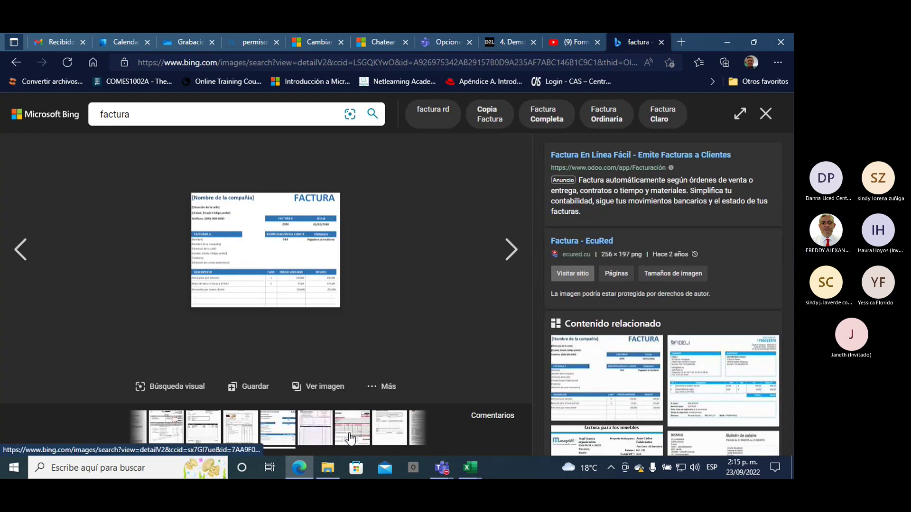
click(351, 438)
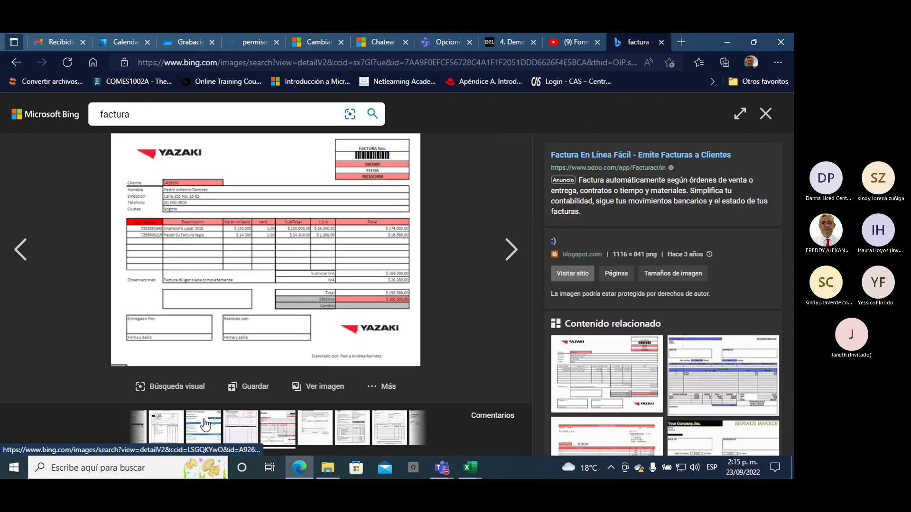
click(240, 426)
click(239, 432)
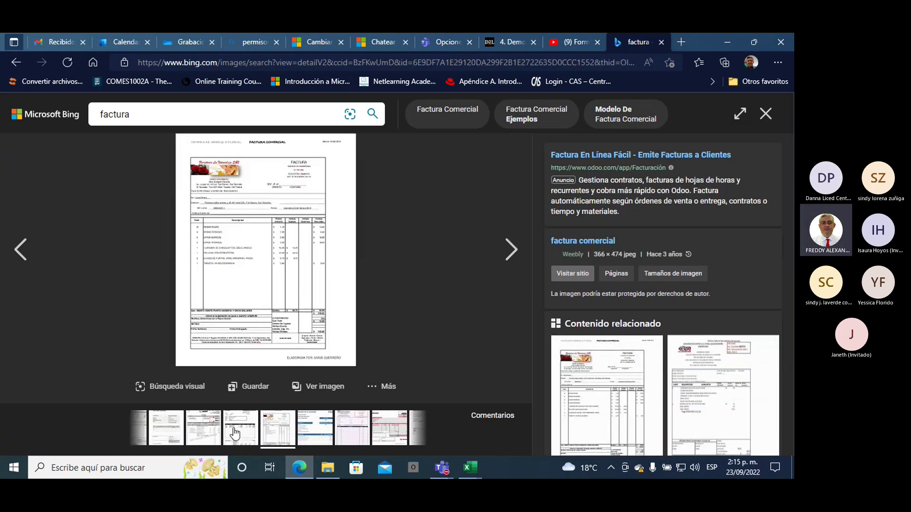
click(314, 427)
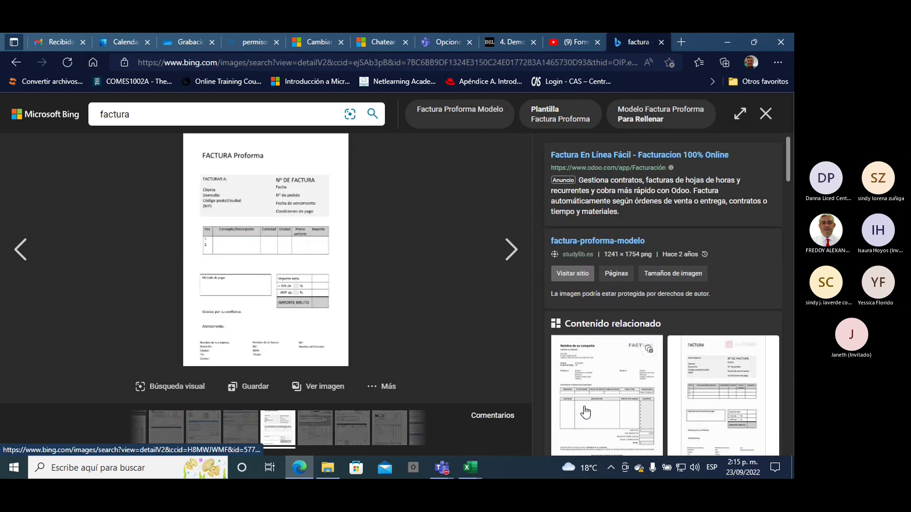
click(616, 407)
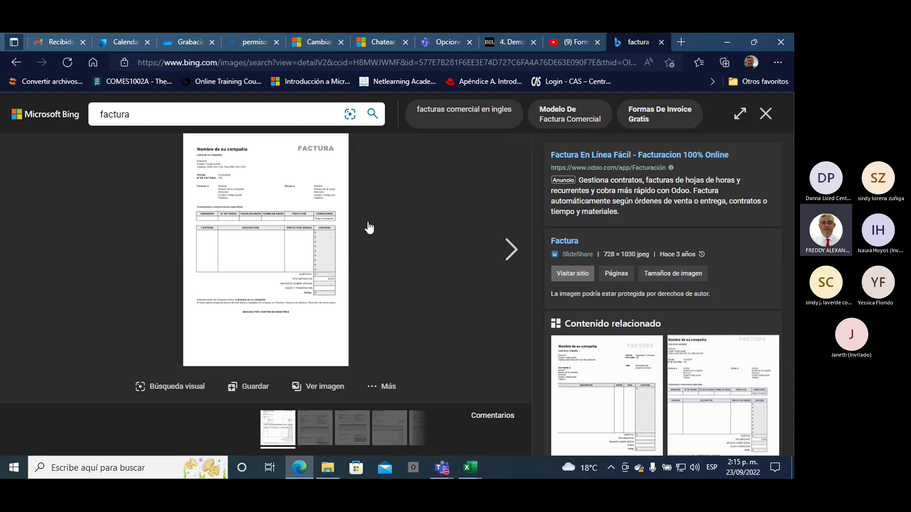
click(318, 388)
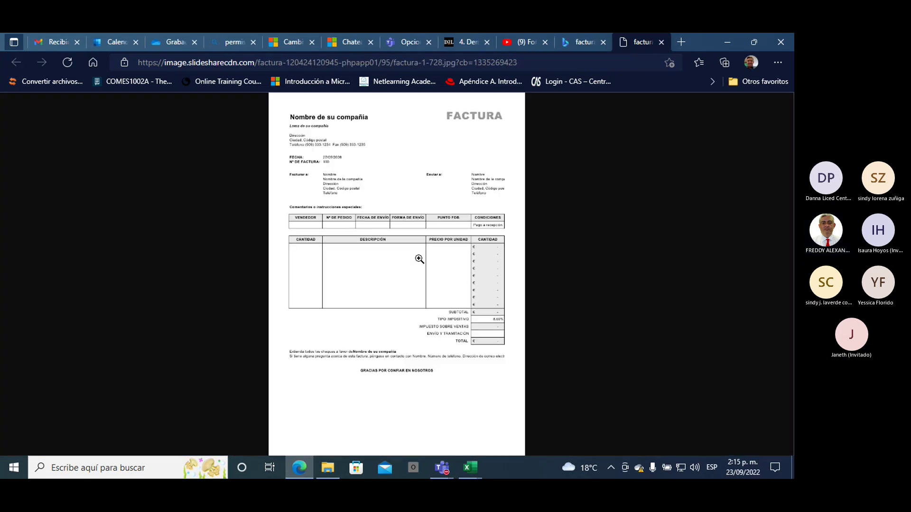
Enlarge the invoice template and scroll through its item table, 8.60% tax, subtotal and total rows
click(419, 259)
scroll(472, 290, up, 1)
scroll(472, 290, up, 1)
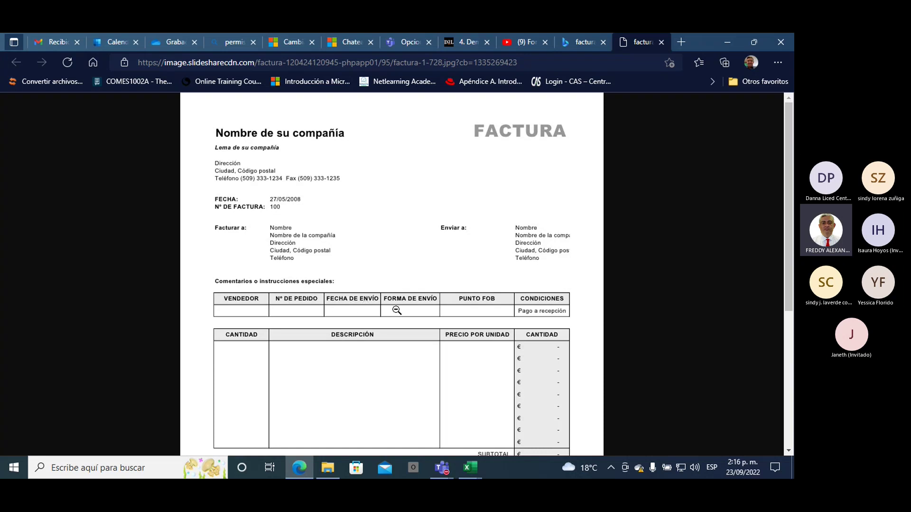
scroll(396, 311, down, 2)
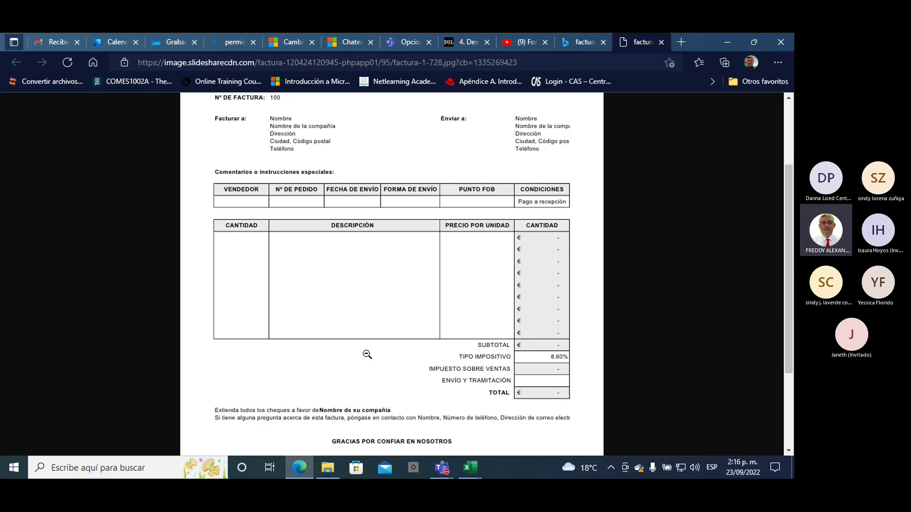
scroll(365, 360, down, 2)
scroll(368, 354, up, 1)
scroll(369, 352, up, 2)
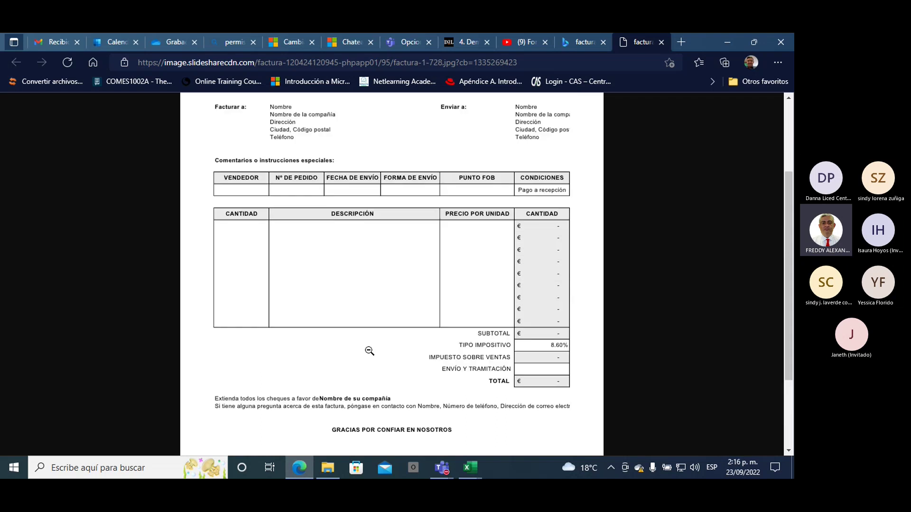
click(466, 477)
mouse_move(470, 468)
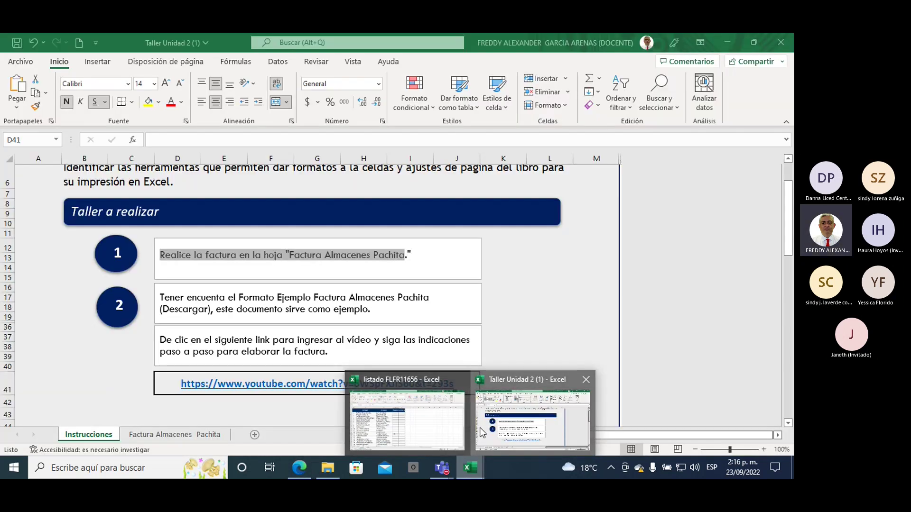
On the Factura Almacenes Pachita sheet, enter 'imprimirlo' in J9 and 'hoja carta' in J10
click(555, 415)
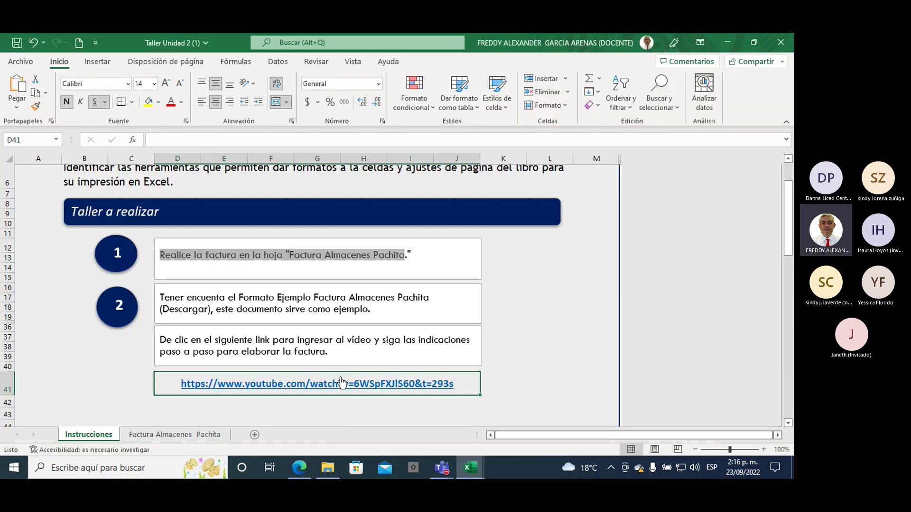
click(187, 440)
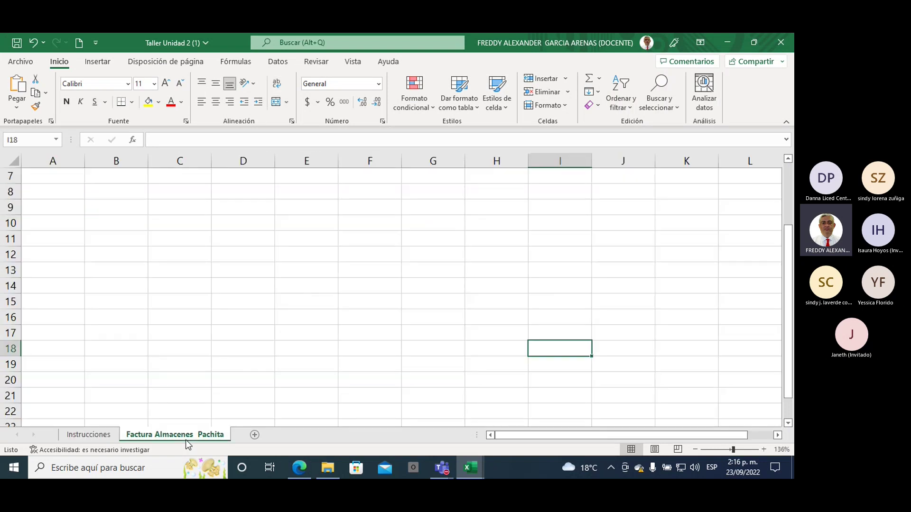
click(337, 241)
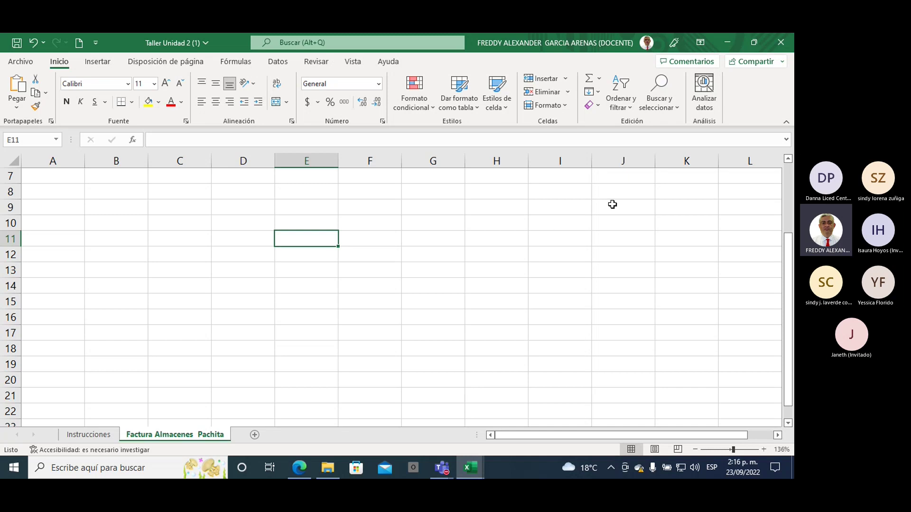
click(627, 207)
text(im)
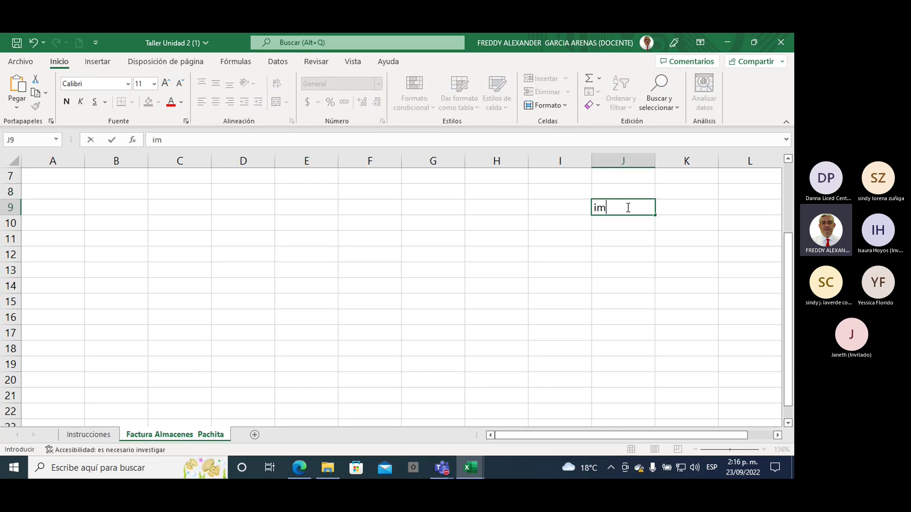
text(primirlo)
click(609, 222)
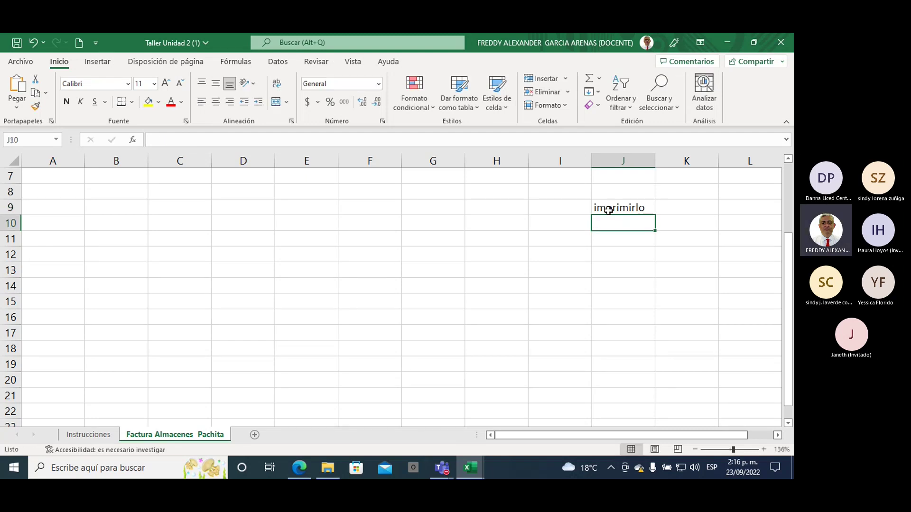
text(ho)
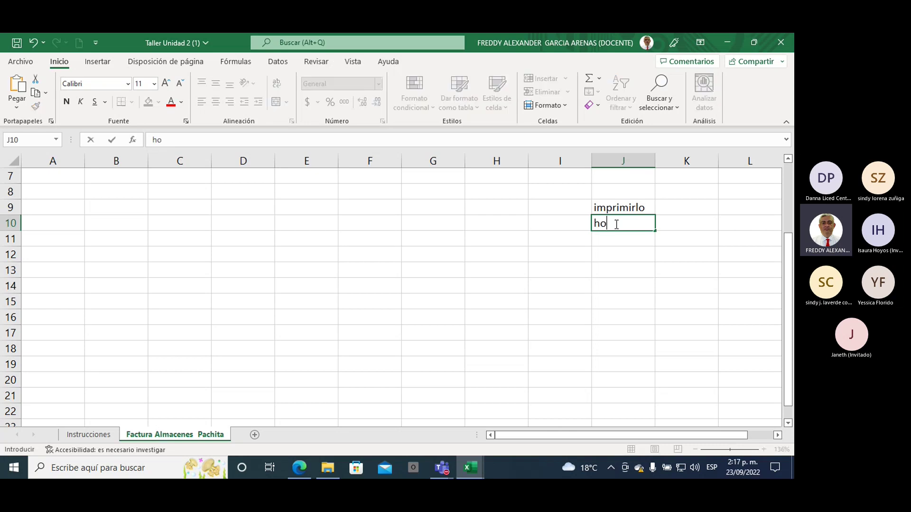
text(ja)
text(ca)
text(rta)
Enter 'orientacion' in J11 and 'margenes' in J12, then select the notes J10:J12
click(600, 239)
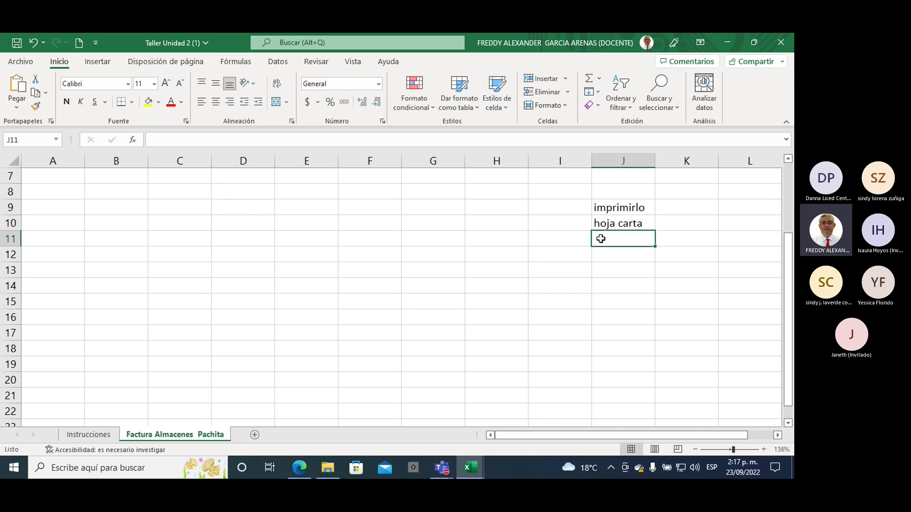
text(ori)
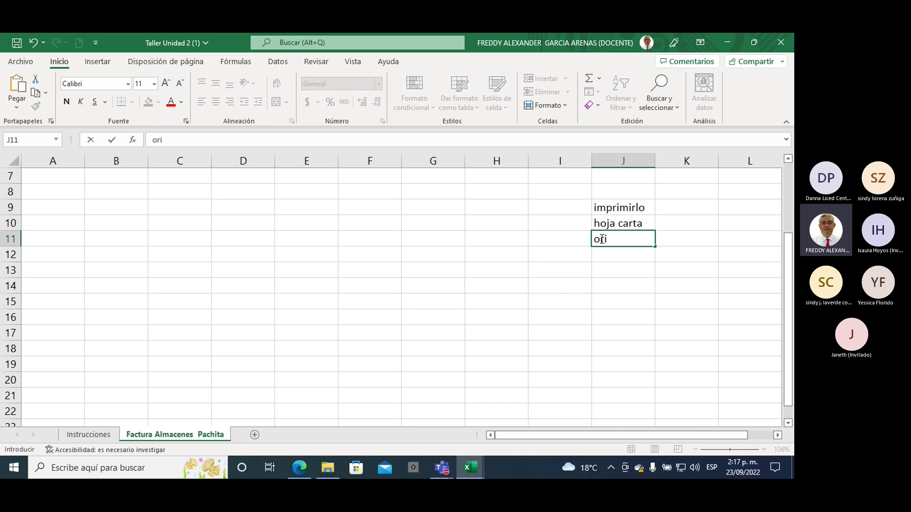
text(entacion)
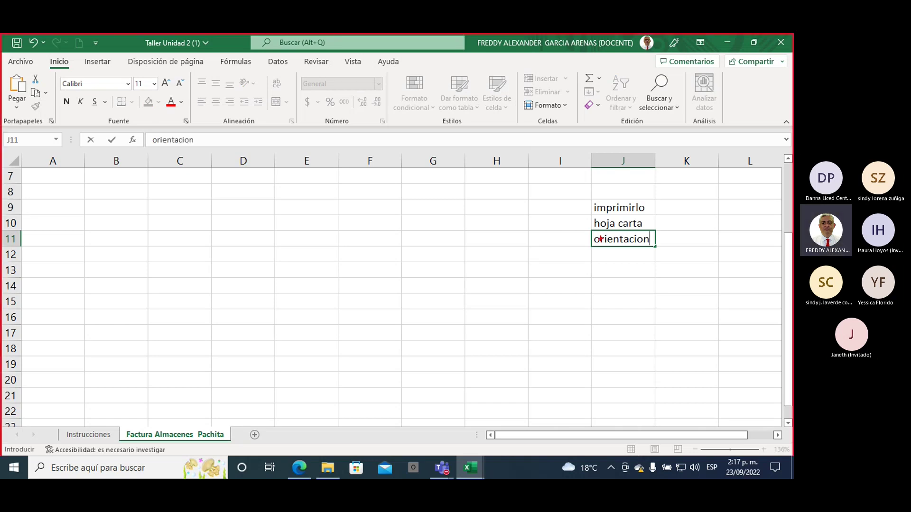
mouse_move(195, 207)
mouse_down()
mouse_move(548, 353)
mouse_move(191, 209)
mouse_move(202, 207)
mouse_up()
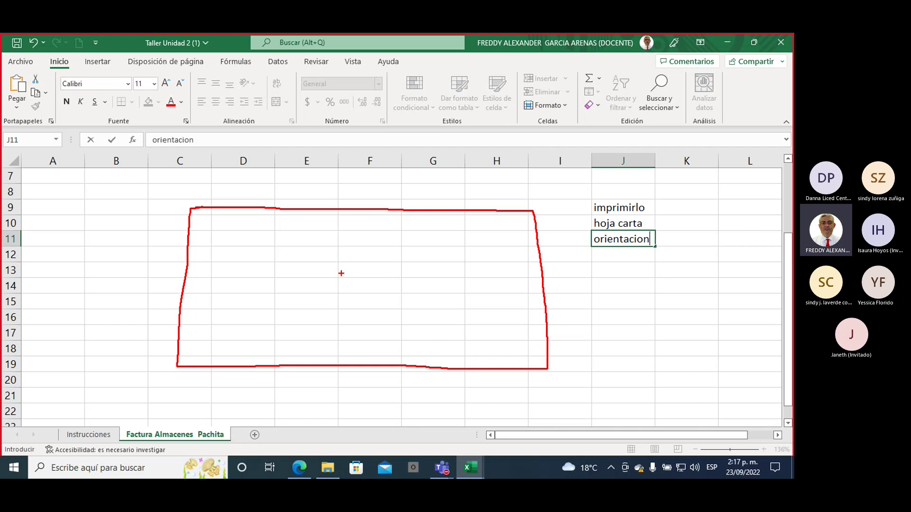
mouse_move(93, 375)
mouse_down()
mouse_move(87, 342)
mouse_move(302, 58)
mouse_move(307, 338)
mouse_move(282, 368)
mouse_move(103, 368)
mouse_up()
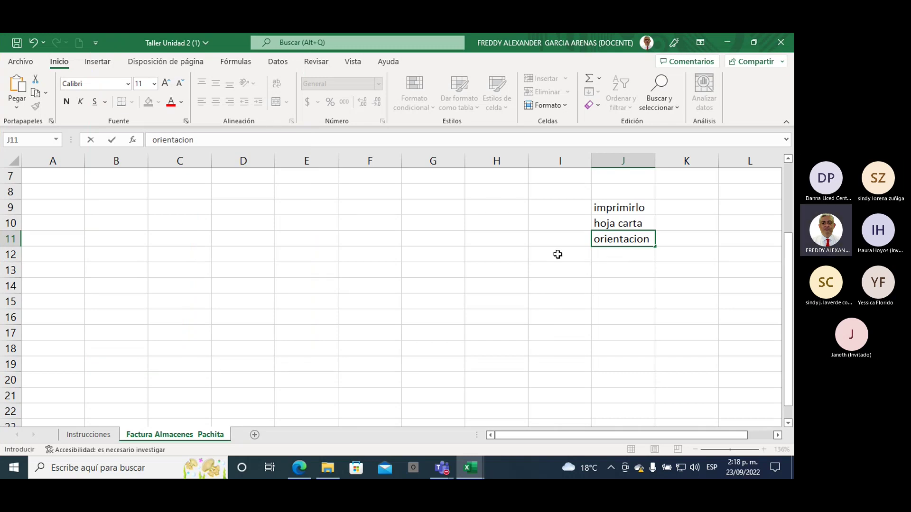
click(606, 255)
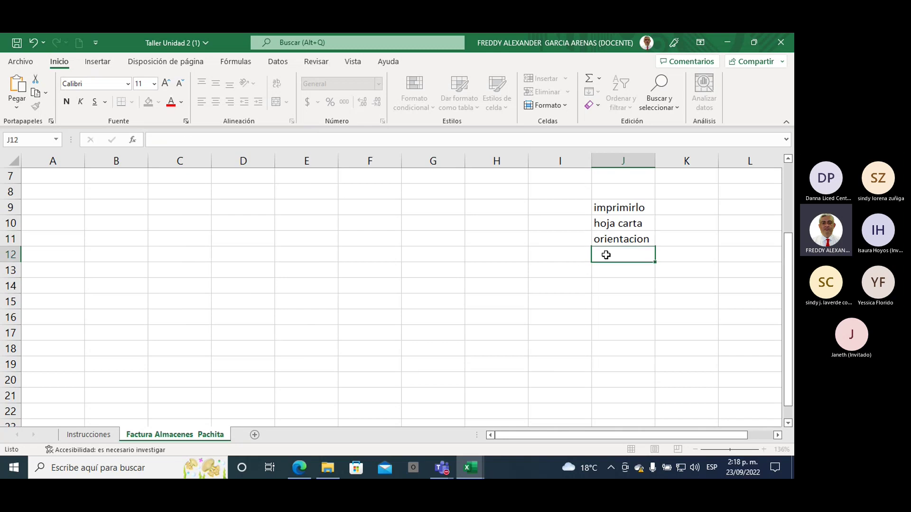
text(margene)
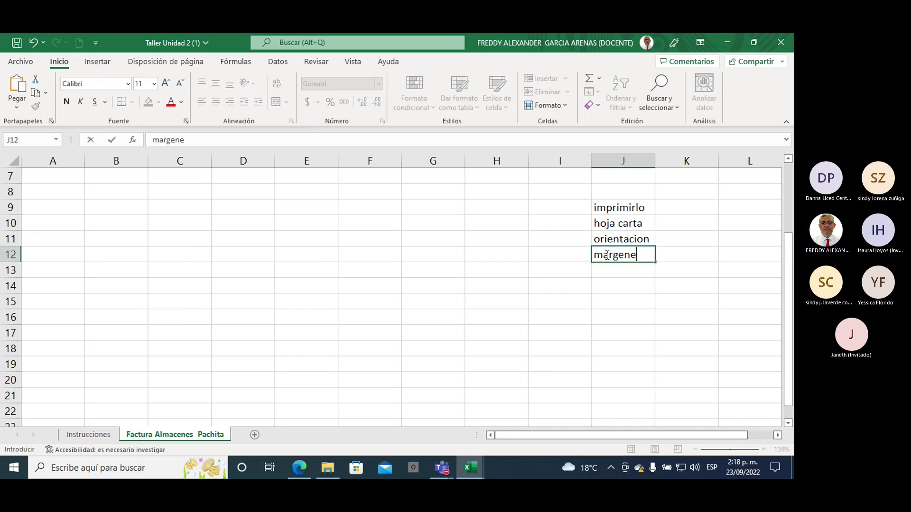
text(s)
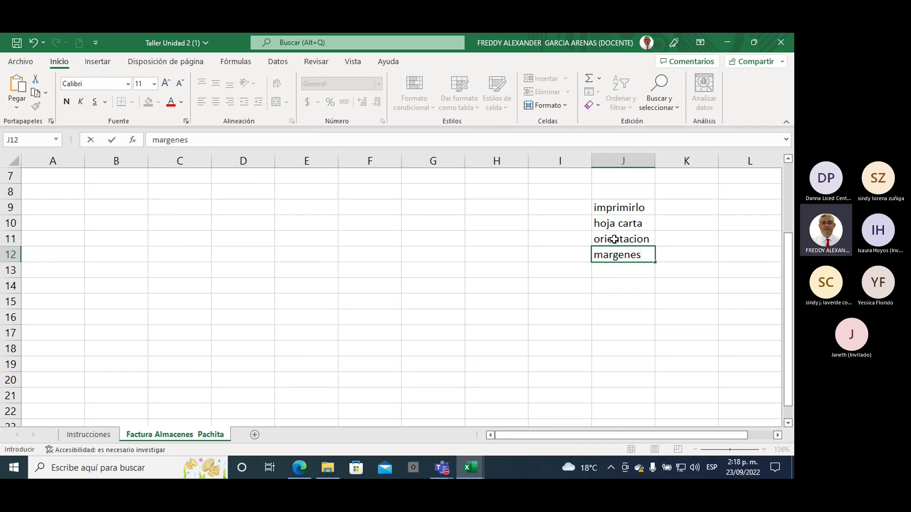
drag(616, 223, 615, 254)
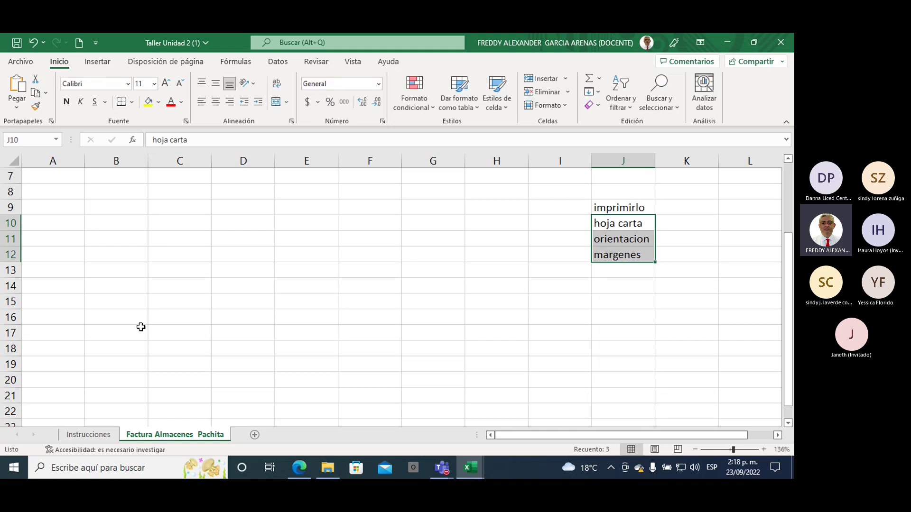
scroll(188, 287, up, 1)
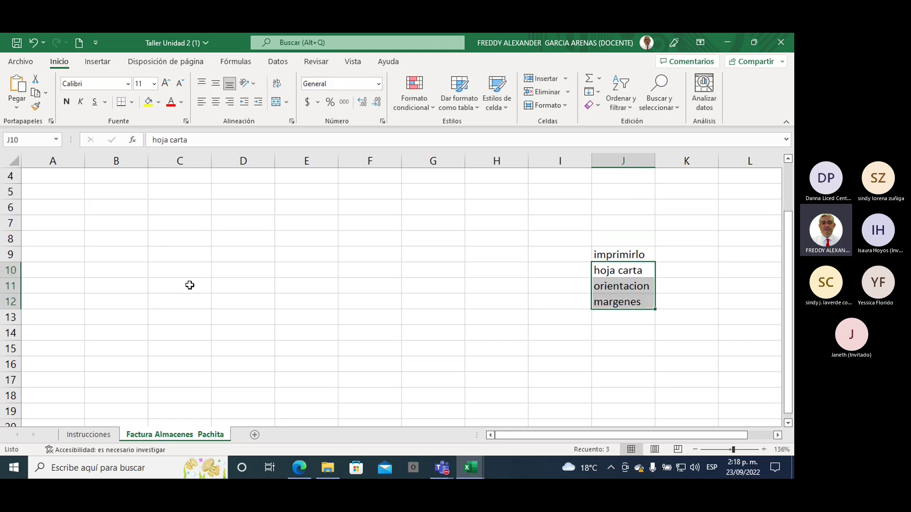
scroll(189, 286, up, 1)
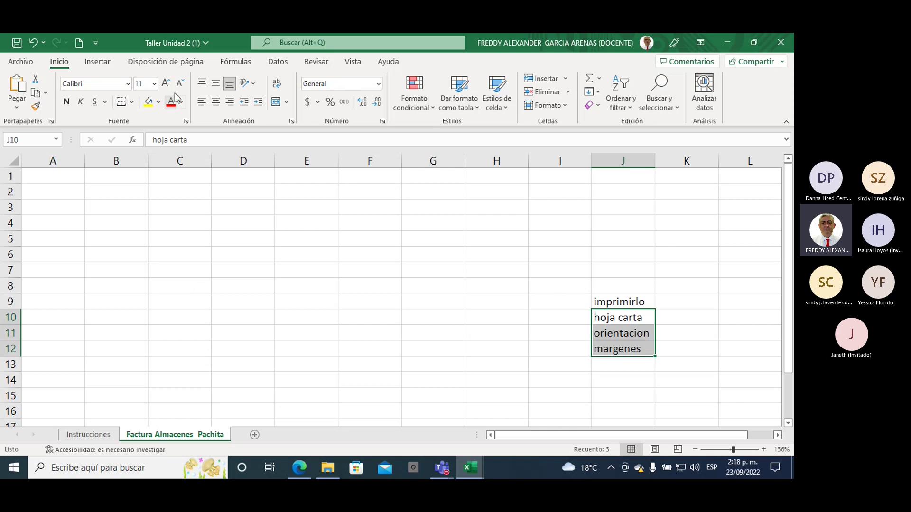
Show the Disposición de página ribbon and highlight Tamaño, Orientación, Márgenes and Área de impresión
click(162, 66)
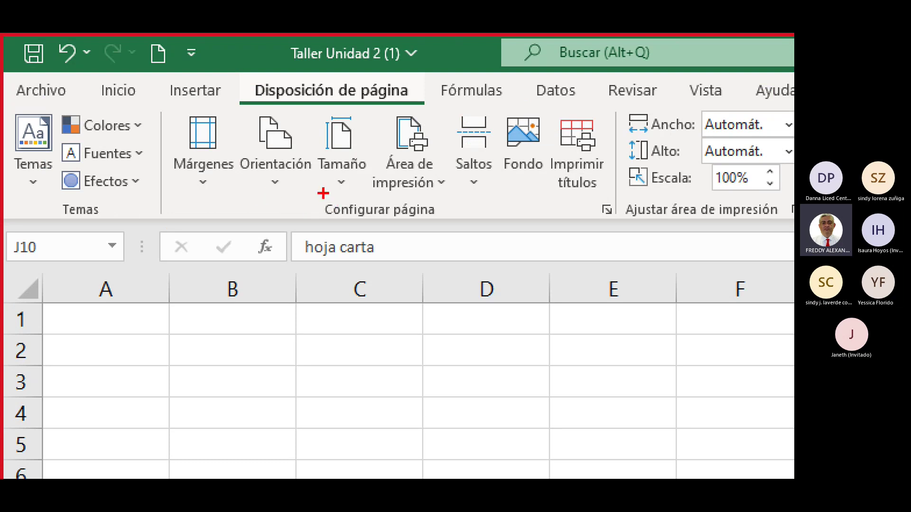
drag(325, 193, 349, 191)
drag(245, 189, 283, 193)
mouse_move(196, 192)
mouse_down()
mouse_move(219, 192)
mouse_move(180, 193)
mouse_up()
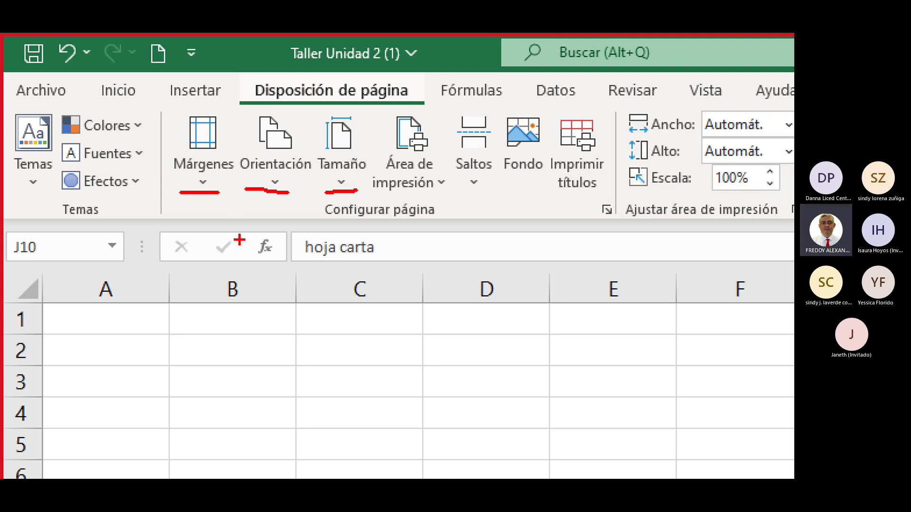
drag(402, 197, 424, 193)
key(Escape)
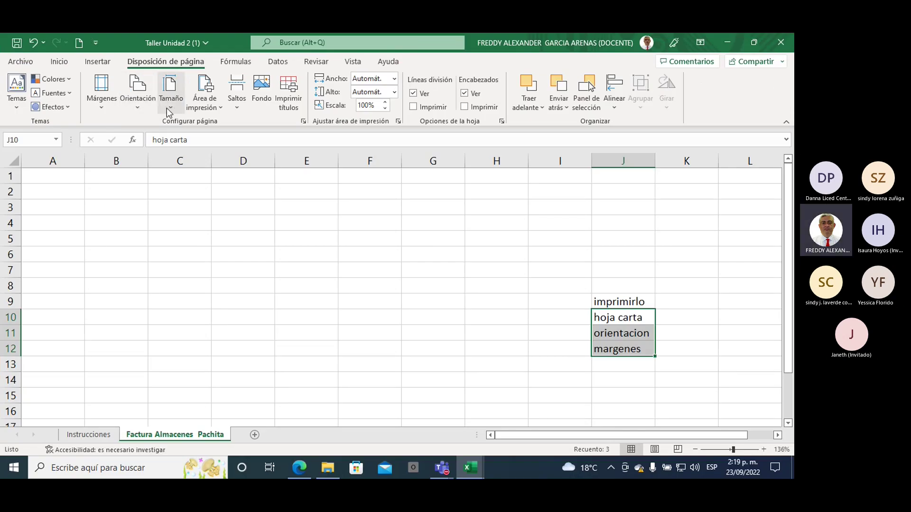
click(167, 107)
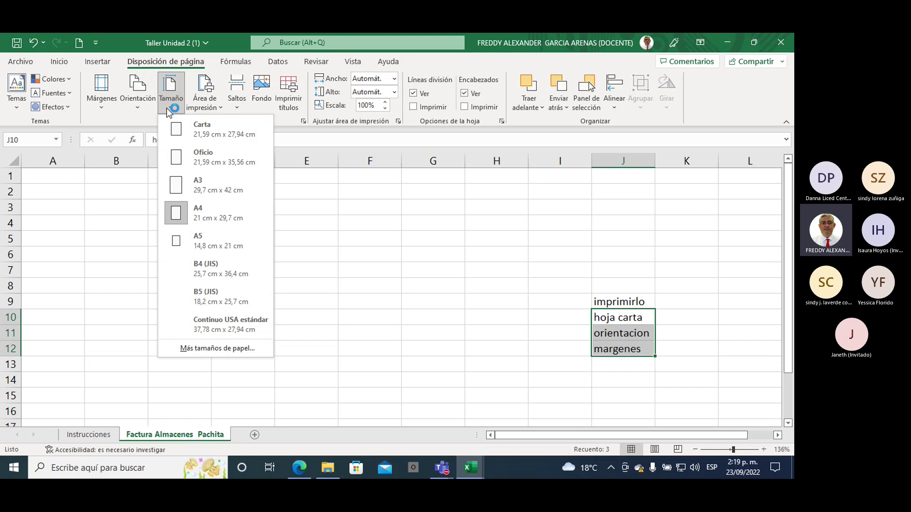
key(ctrl+1)
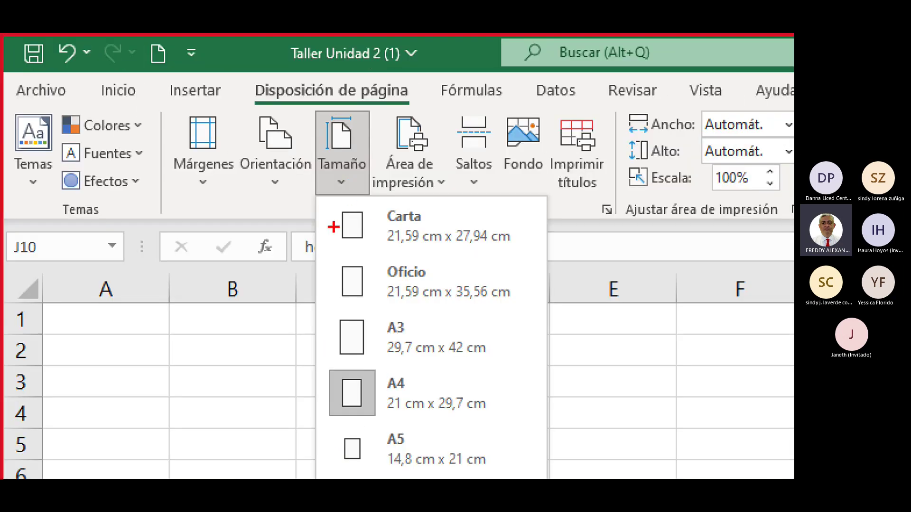
mouse_move(317, 209)
mouse_down()
mouse_move(377, 215)
mouse_move(371, 229)
mouse_up()
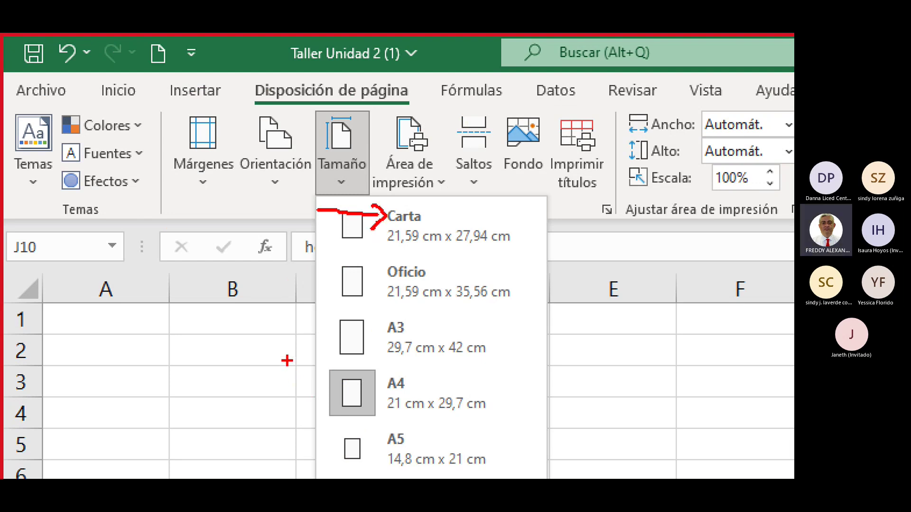
mouse_move(288, 361)
mouse_down()
mouse_move(322, 387)
mouse_move(320, 402)
mouse_up()
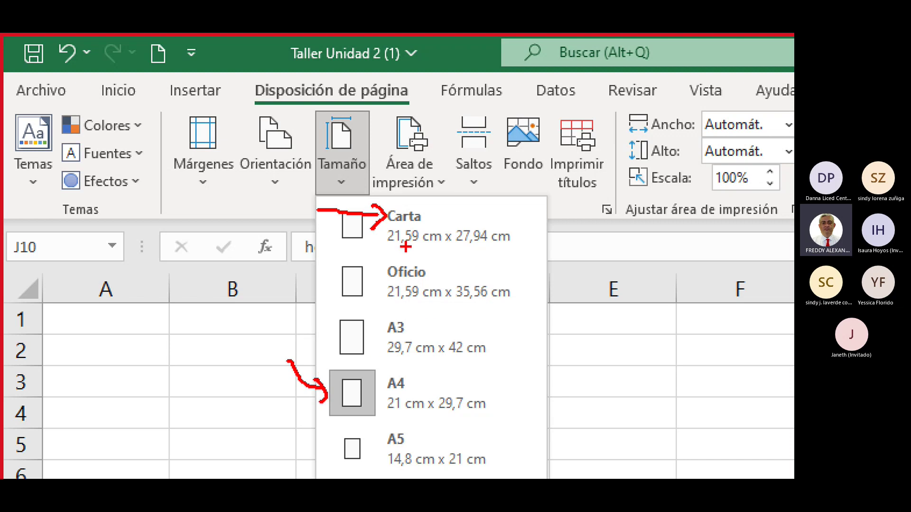
drag(405, 247, 418, 247)
drag(387, 415, 400, 413)
drag(458, 247, 486, 247)
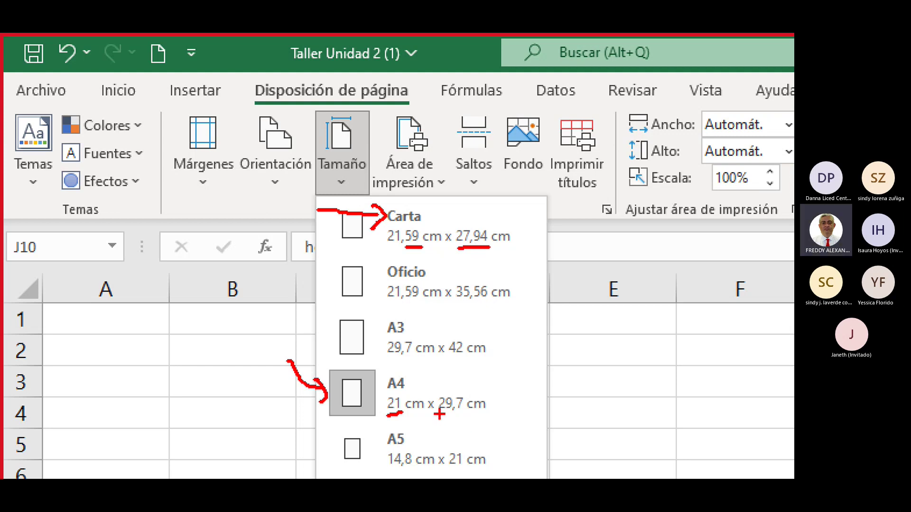
drag(439, 413, 468, 412)
mouse_move(539, 371)
mouse_down()
mouse_move(485, 398)
mouse_move(493, 383)
mouse_move(502, 402)
mouse_up()
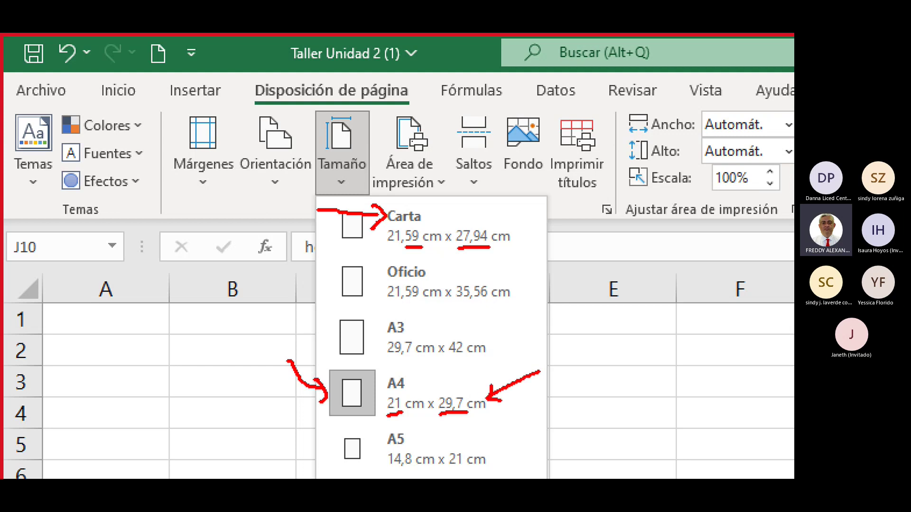
mouse_move(579, 226)
mouse_down()
mouse_move(625, 381)
mouse_move(565, 387)
mouse_move(559, 259)
mouse_move(571, 225)
mouse_up()
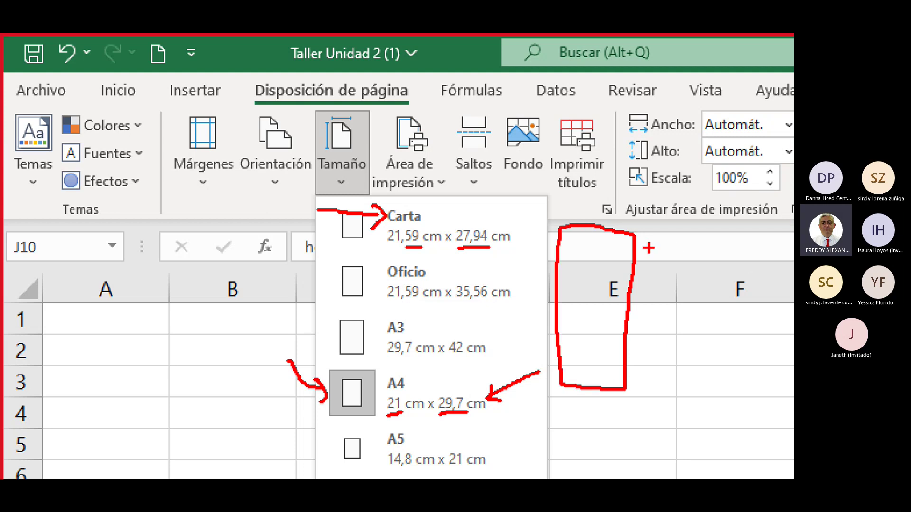
mouse_move(649, 246)
mouse_down()
mouse_move(715, 247)
mouse_move(716, 389)
mouse_move(654, 387)
mouse_move(645, 244)
mouse_up()
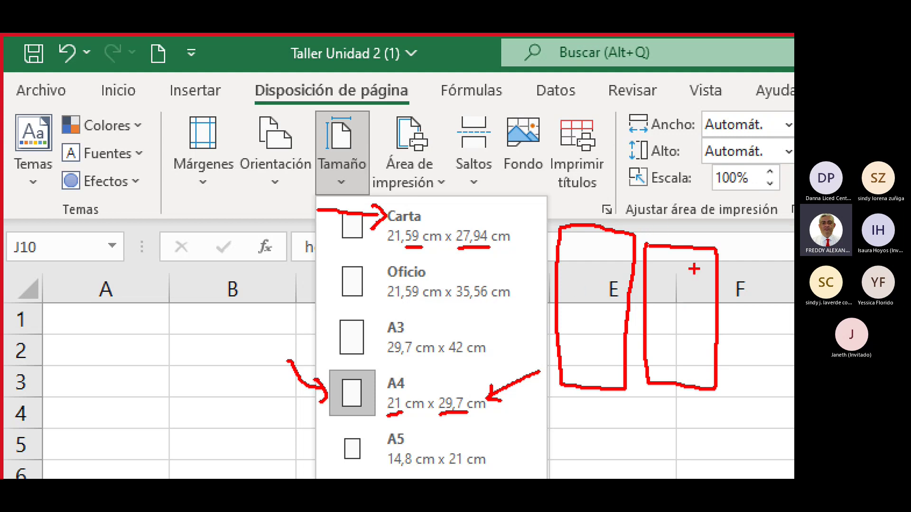
mouse_move(683, 166)
mouse_down()
mouse_move(691, 232)
mouse_move(702, 211)
mouse_up()
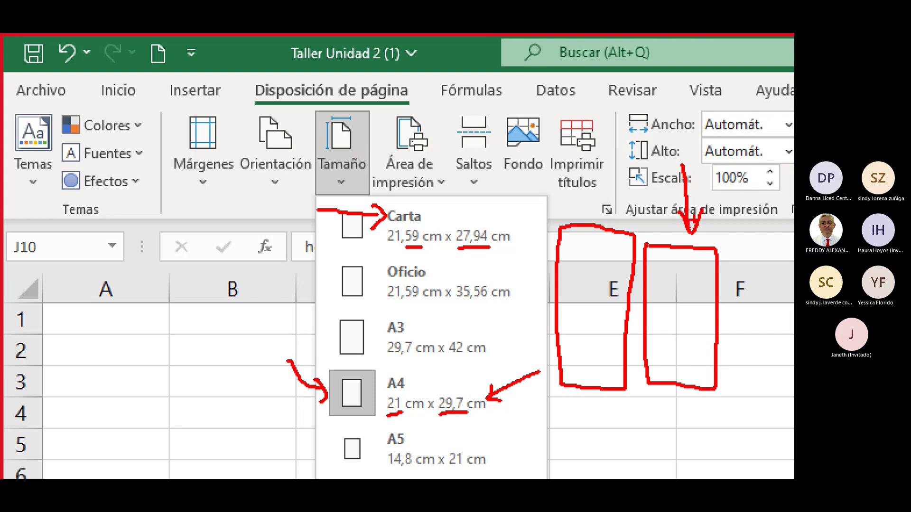
drag(657, 378, 706, 381)
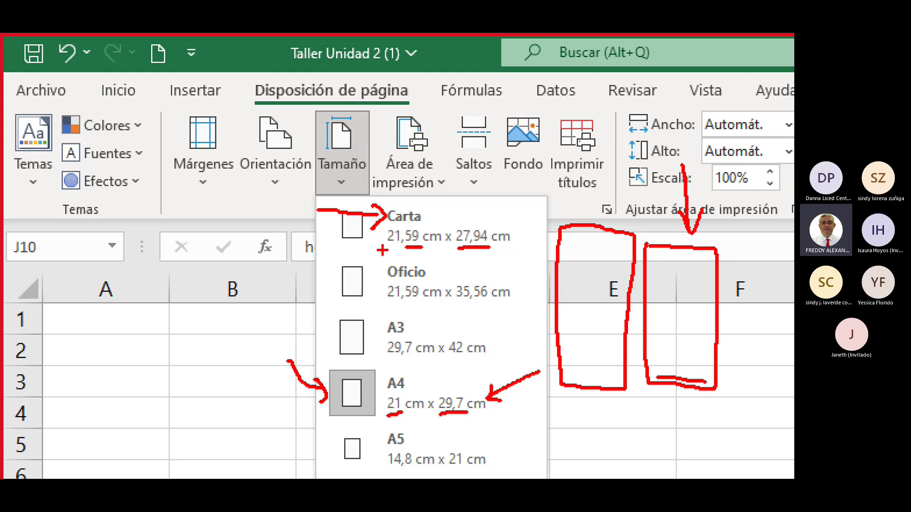
mouse_move(335, 242)
mouse_down()
mouse_move(530, 209)
mouse_move(325, 243)
mouse_up()
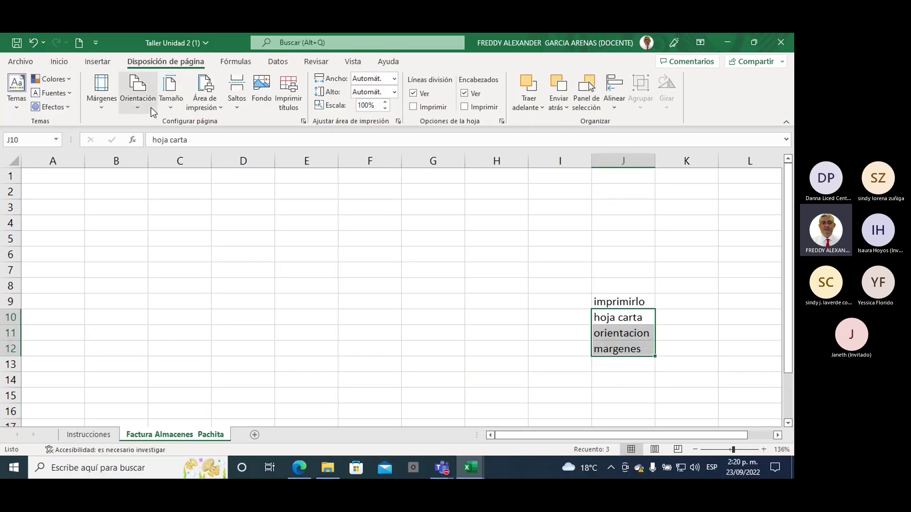
Set the paper size to Carta and mark columns H and I
click(171, 92)
click(192, 136)
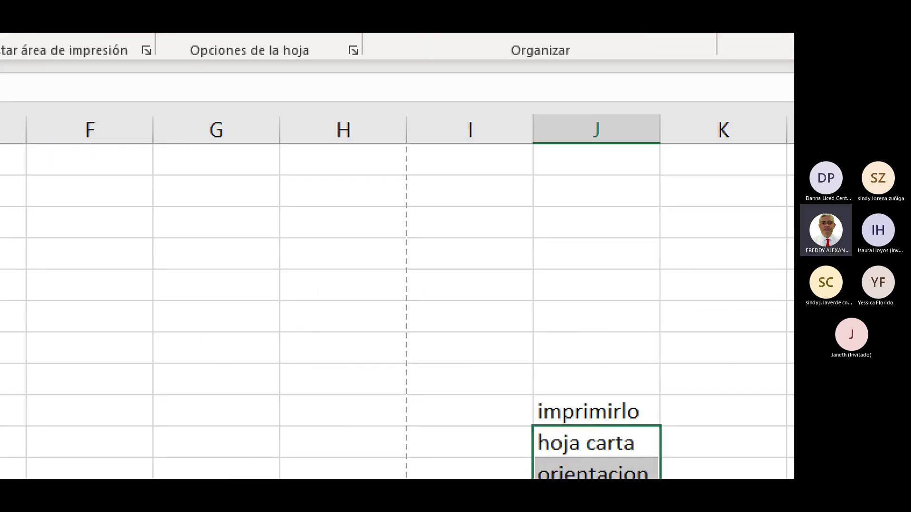
mouse_move(332, 58)
mouse_down()
mouse_move(331, 88)
mouse_move(344, 74)
mouse_up()
mouse_move(448, 60)
mouse_down()
mouse_move(452, 92)
mouse_move(462, 79)
mouse_up()
Annotate the page break between columns H and I and label the second page H2
mouse_move(406, 180)
mouse_down()
mouse_move(407, 112)
mouse_move(357, 153)
mouse_move(423, 237)
mouse_move(407, 180)
mouse_up()
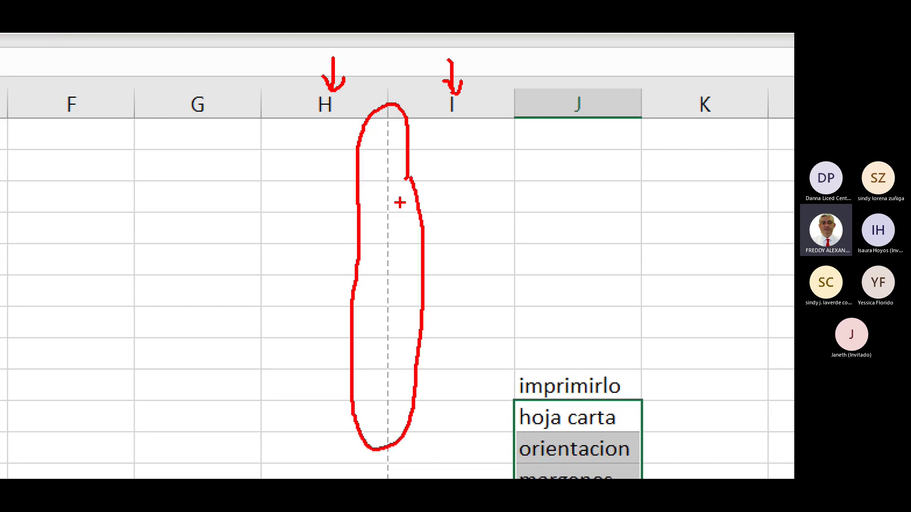
mouse_move(96, 154)
mouse_down()
mouse_move(353, 146)
mouse_move(318, 173)
mouse_up()
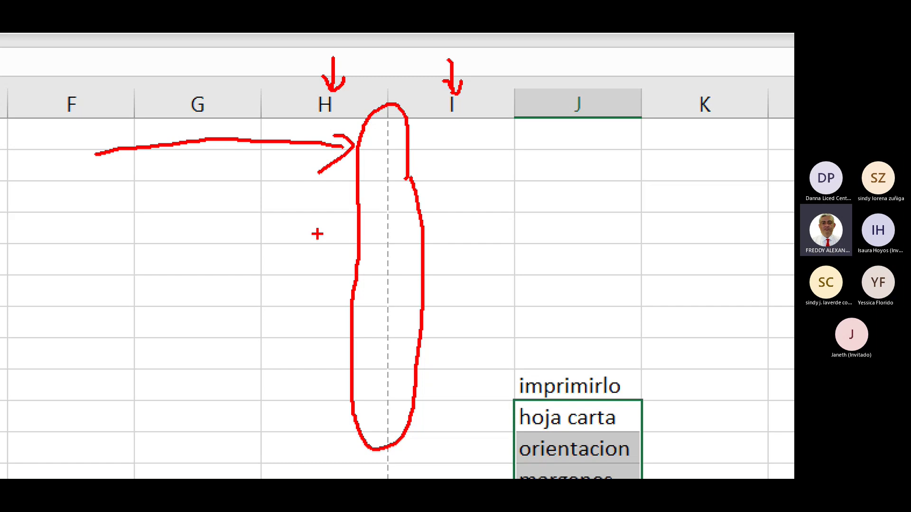
drag(524, 177, 535, 251)
mouse_move(534, 197)
mouse_down()
mouse_move(569, 197)
mouse_move(575, 245)
mouse_up()
drag(607, 169, 646, 239)
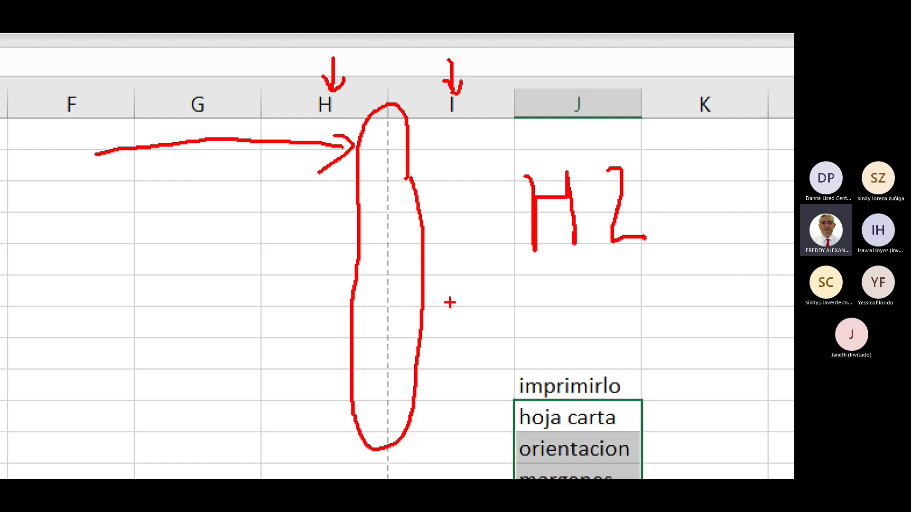
key(Escape)
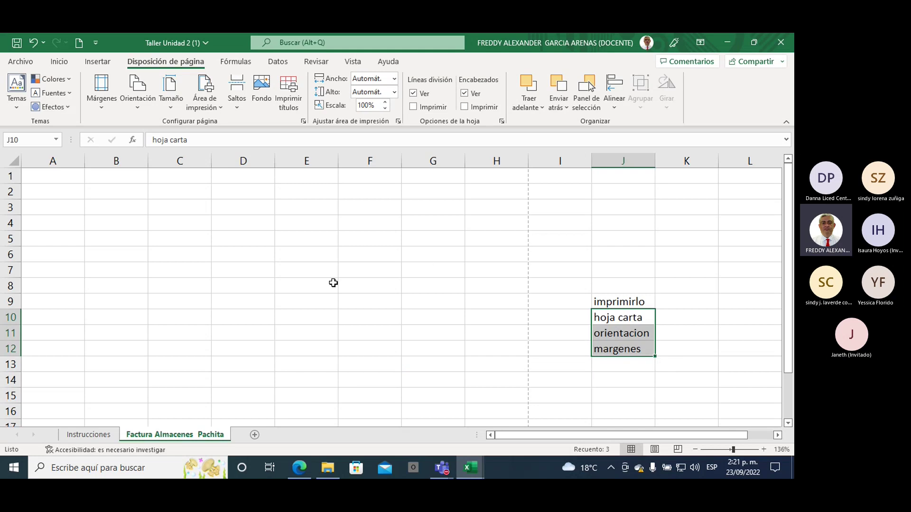
scroll(315, 275, down, 2)
scroll(315, 276, down, 5)
scroll(315, 276, down, 3)
scroll(315, 276, down, 1)
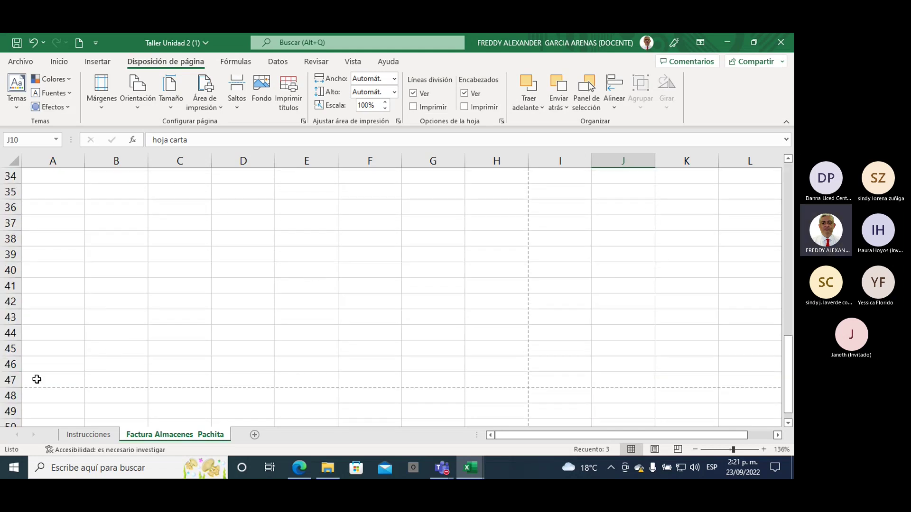
scroll(135, 335, down, 1)
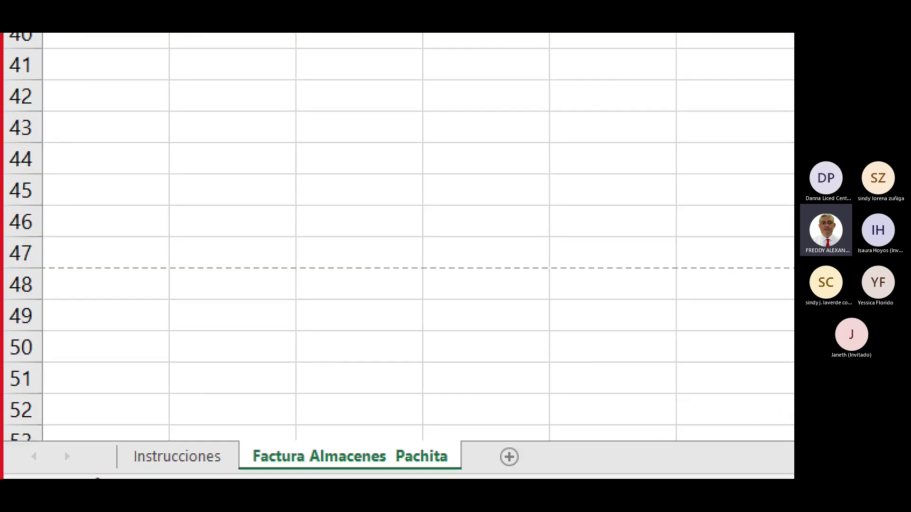
mouse_move(165, 260)
mouse_down()
mouse_move(301, 270)
mouse_move(115, 264)
mouse_up()
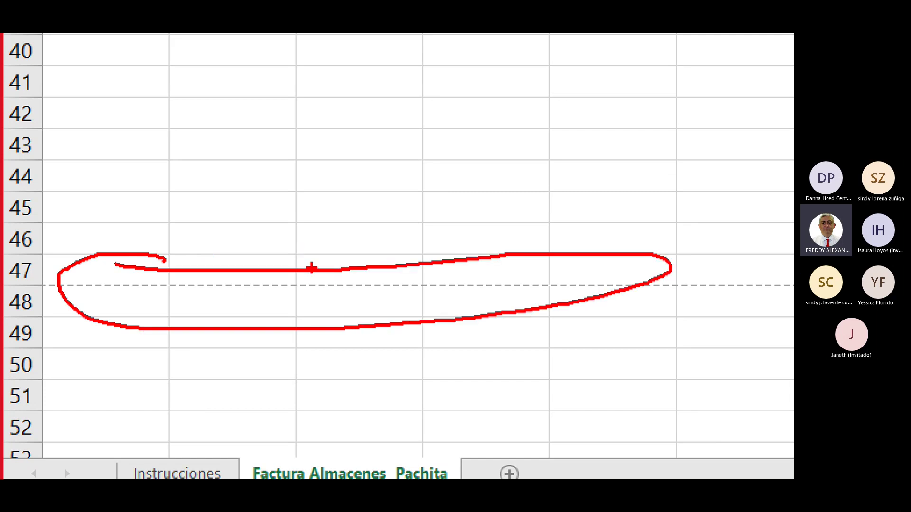
drag(356, 68, 360, 181)
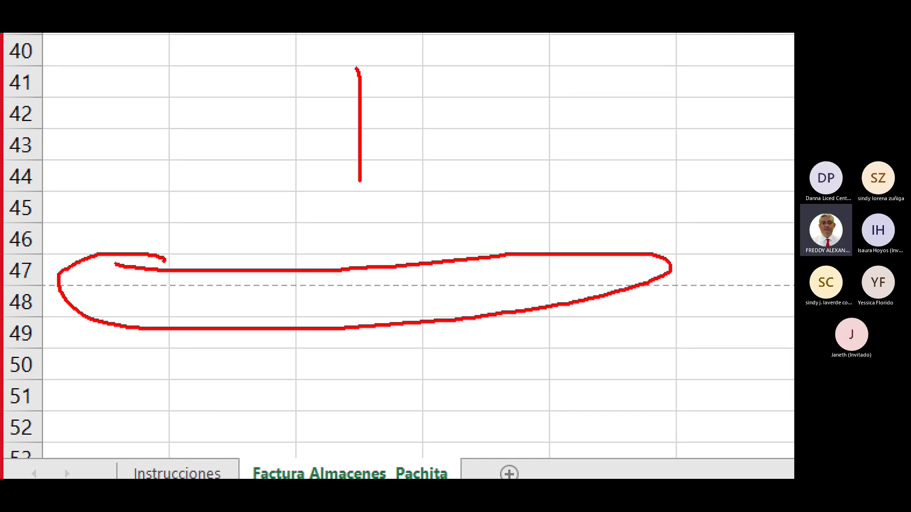
drag(352, 127, 416, 137)
drag(403, 78, 425, 167)
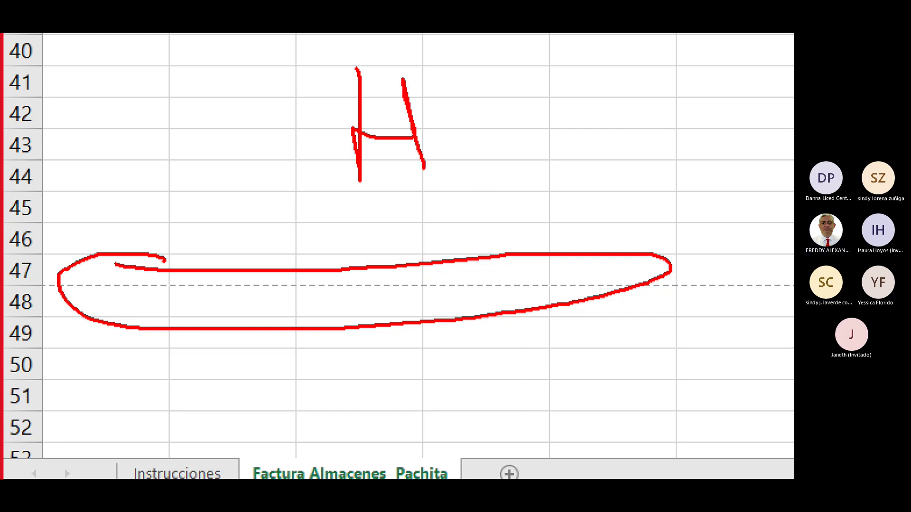
drag(370, 366, 376, 440)
drag(375, 402, 411, 410)
drag(411, 365, 416, 437)
mouse_move(483, 68)
mouse_down()
mouse_move(495, 183)
mouse_move(512, 188)
mouse_up()
mouse_move(443, 366)
mouse_down()
mouse_move(461, 369)
mouse_move(474, 440)
mouse_up()
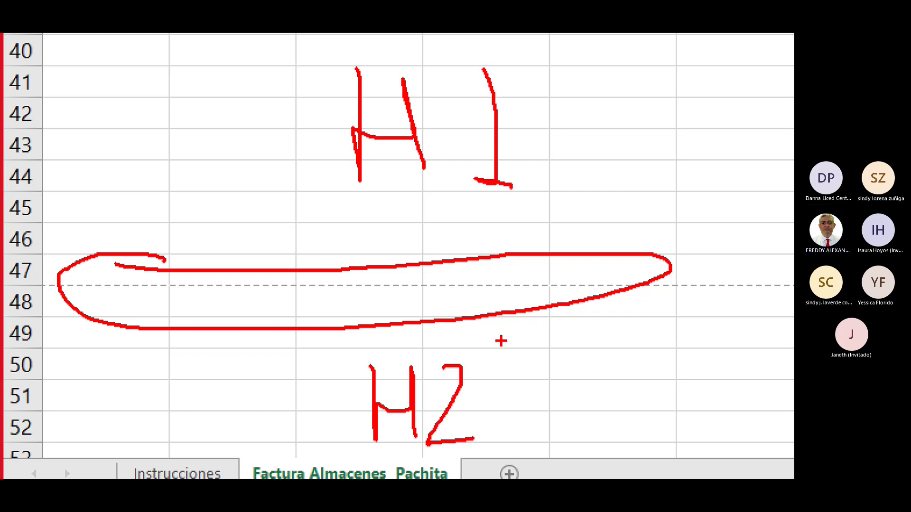
key(Escape)
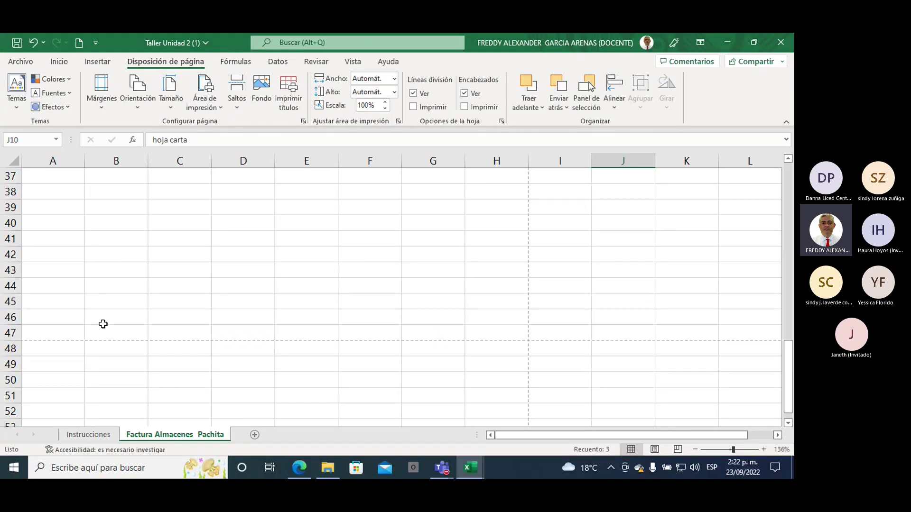
scroll(260, 274, up, 3)
scroll(244, 282, up, 8)
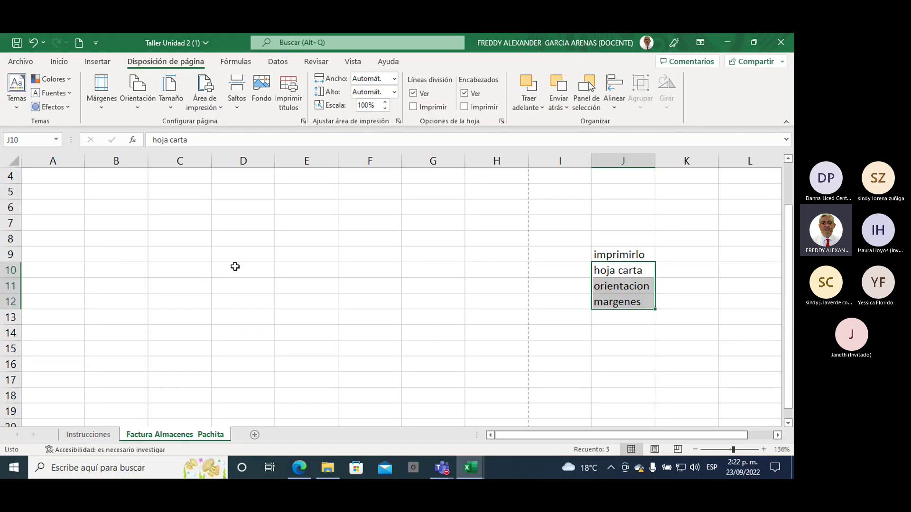
scroll(236, 264, up, 1)
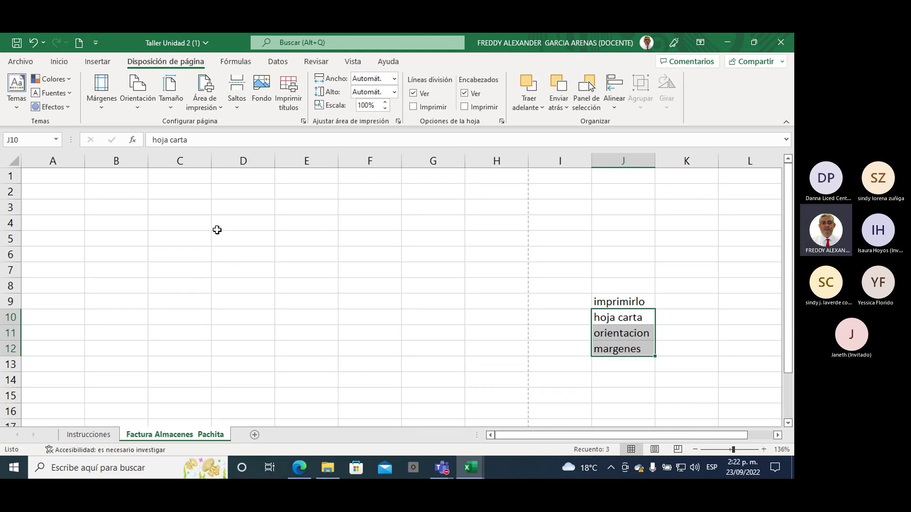
Show the Vertical/Horizontal orientation choices, then the Normal, Ancho and Estrecho margin presets
click(141, 107)
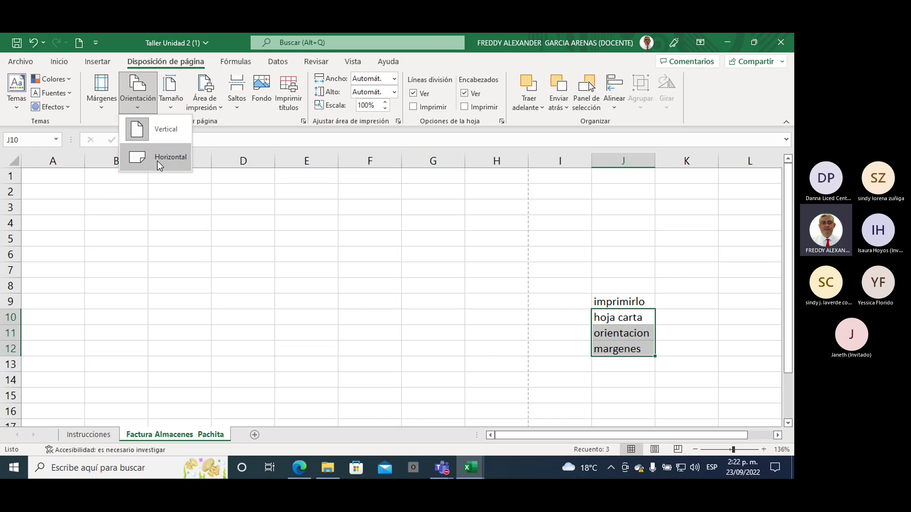
click(101, 107)
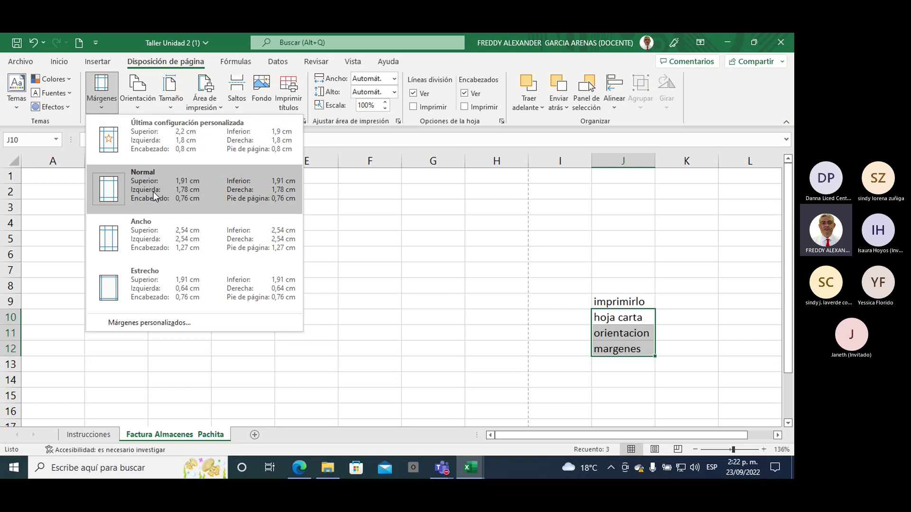
Open custom margins and point out the 1,9 top and 1,8 left margins on the preview
click(160, 326)
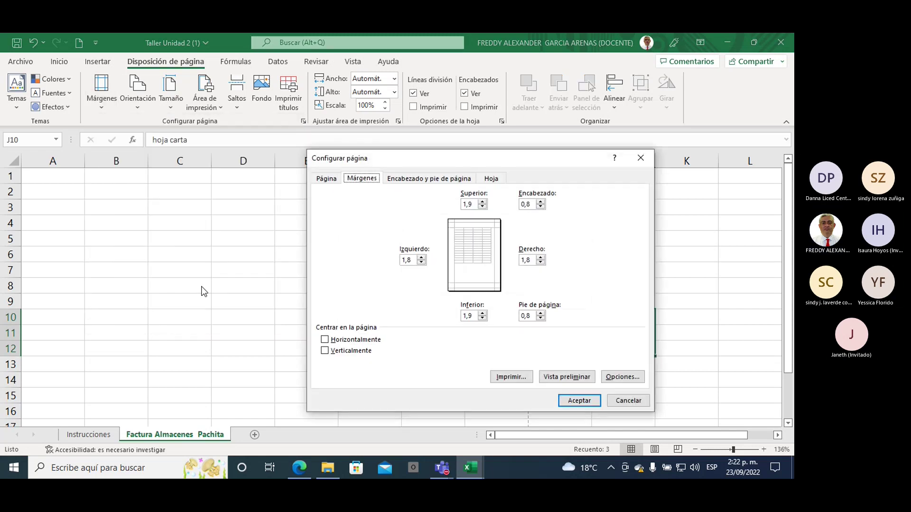
drag(394, 166, 285, 120)
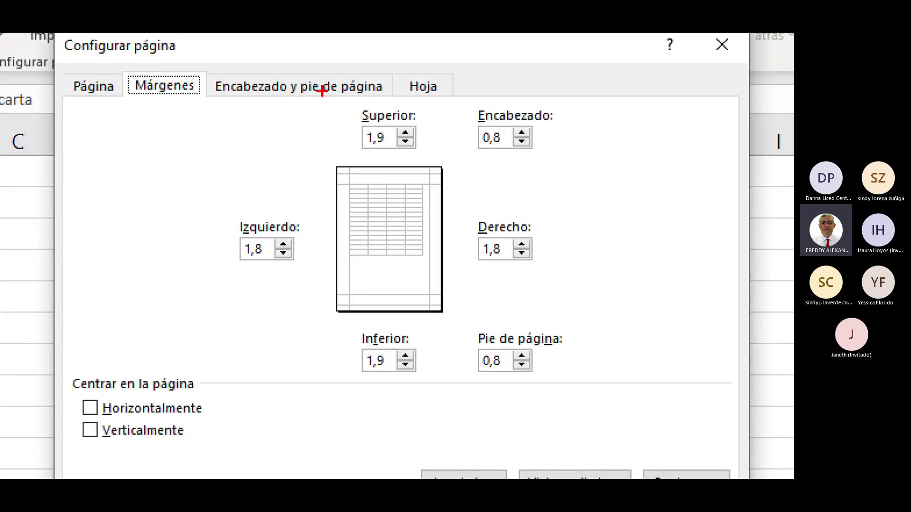
drag(320, 102, 354, 133)
mouse_move(299, 133)
mouse_down()
mouse_move(335, 166)
mouse_move(314, 166)
mouse_up()
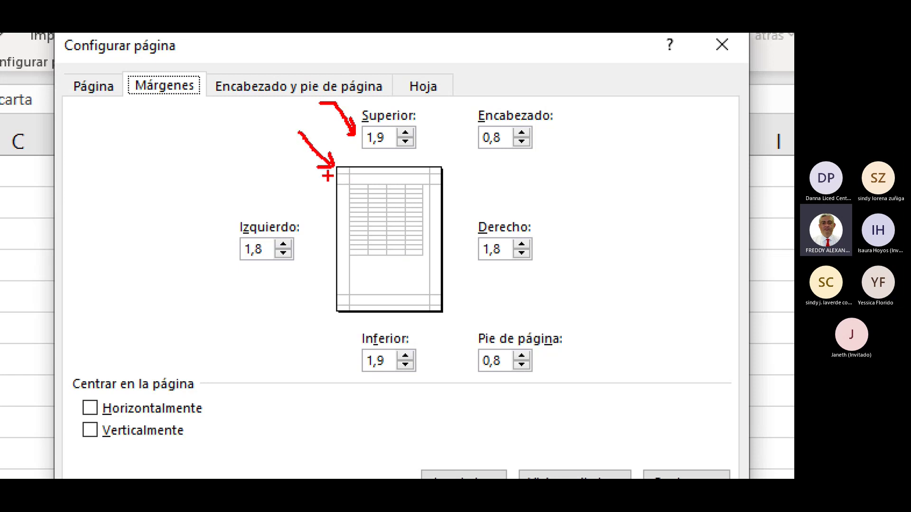
mouse_move(195, 241)
mouse_down()
mouse_move(224, 243)
mouse_move(209, 252)
mouse_move(264, 259)
mouse_up()
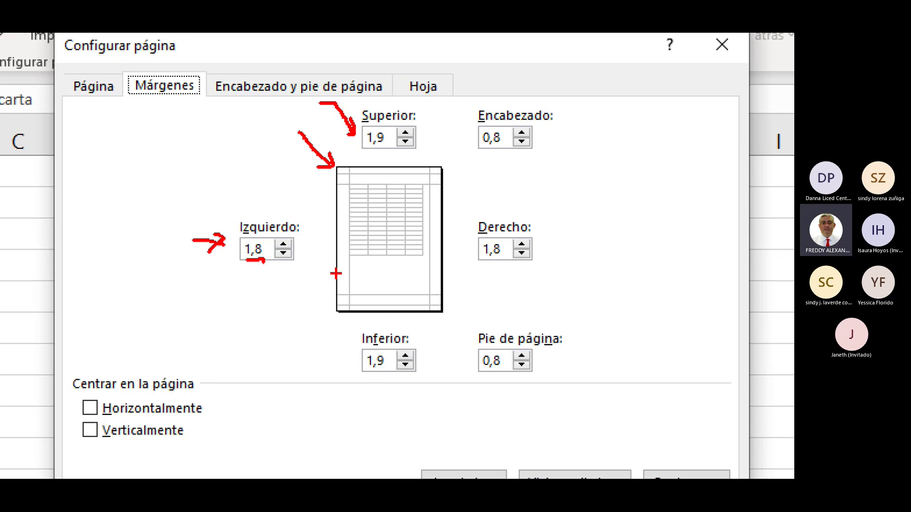
drag(338, 274, 351, 273)
drag(442, 268, 431, 269)
drag(385, 306, 382, 297)
Mark the bottom and 0,8 footer margins, outline the printable area, and close page setup unchanged
mouse_move(348, 352)
mouse_down()
mouse_move(427, 380)
mouse_move(556, 360)
mouse_up()
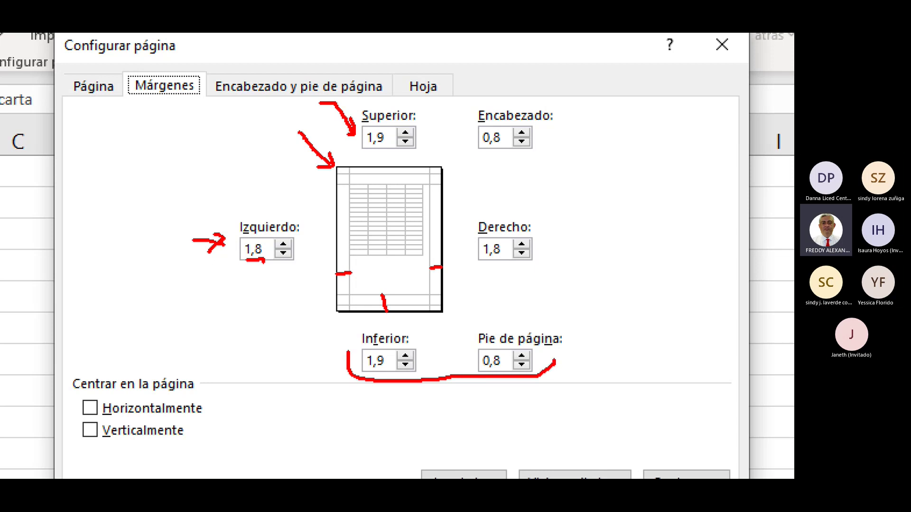
drag(353, 292, 423, 293)
drag(347, 185, 427, 187)
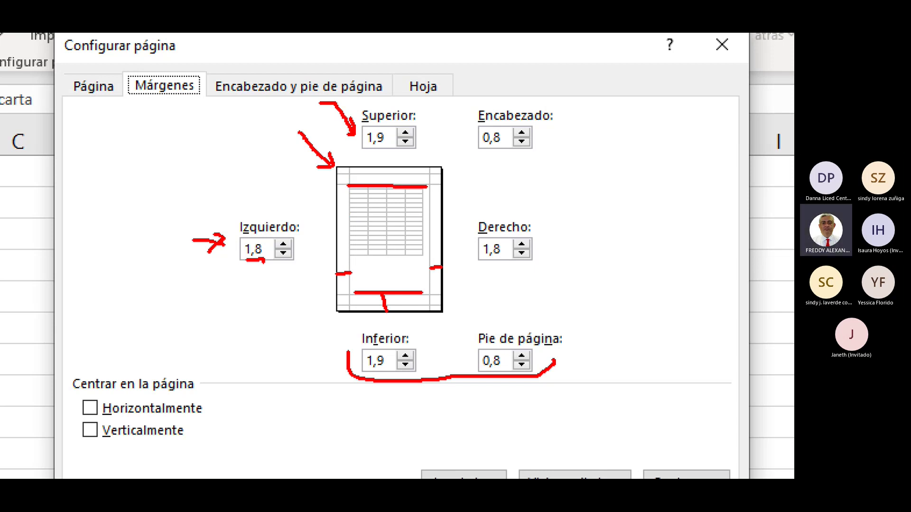
mouse_move(371, 205)
mouse_down()
mouse_move(403, 236)
mouse_move(380, 239)
mouse_up()
drag(350, 188, 350, 299)
drag(427, 188, 428, 291)
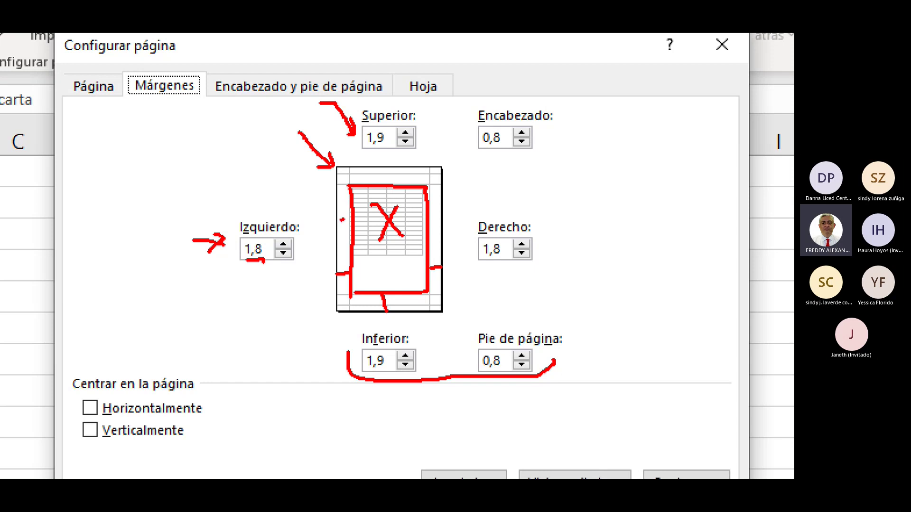
drag(337, 221, 344, 250)
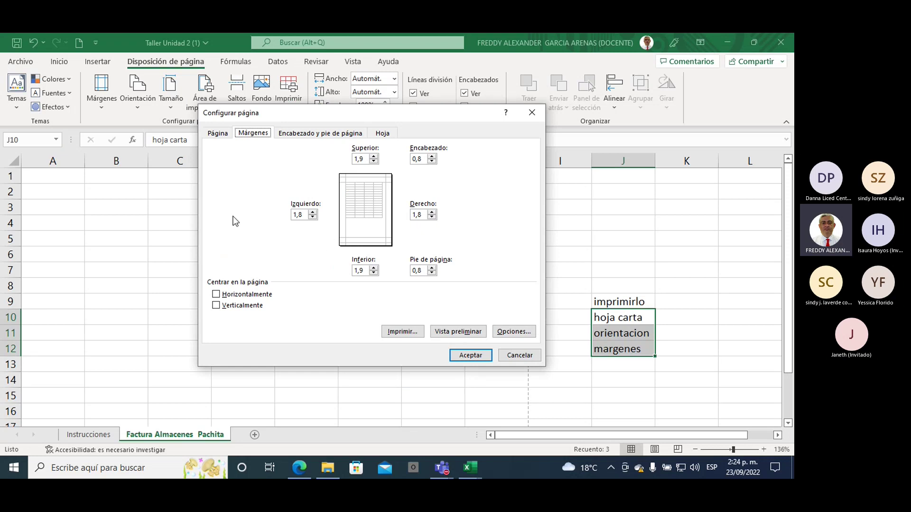
click(531, 114)
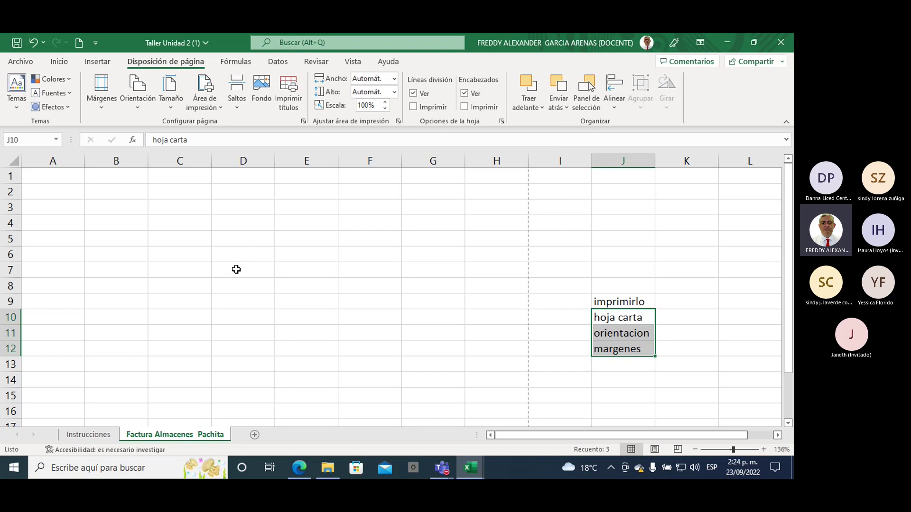
click(300, 470)
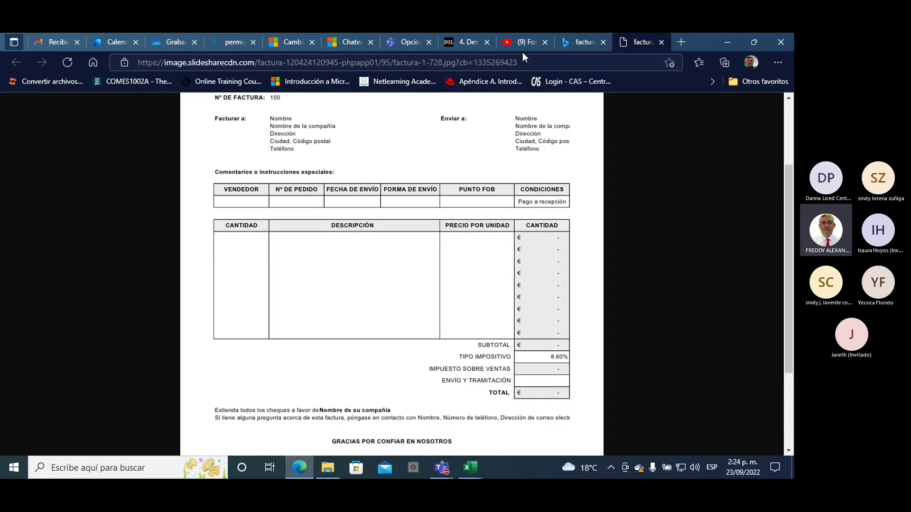
click(530, 46)
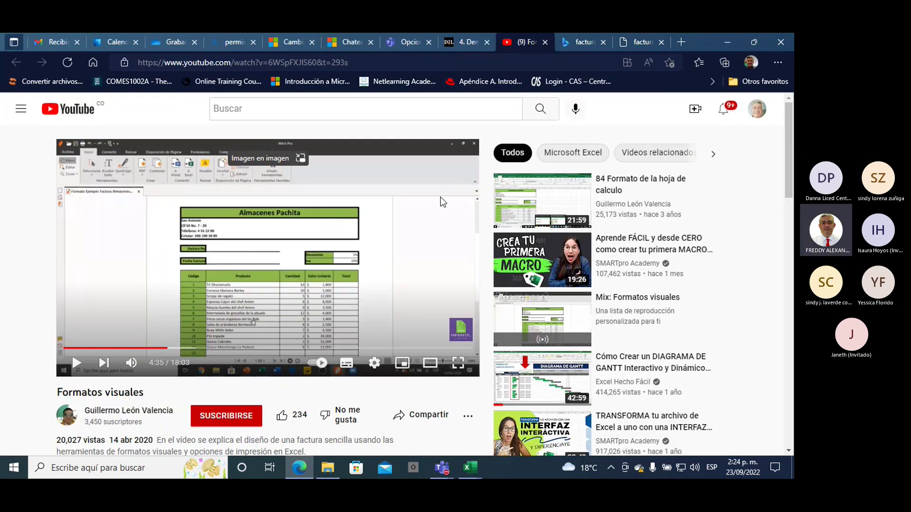
click(458, 362)
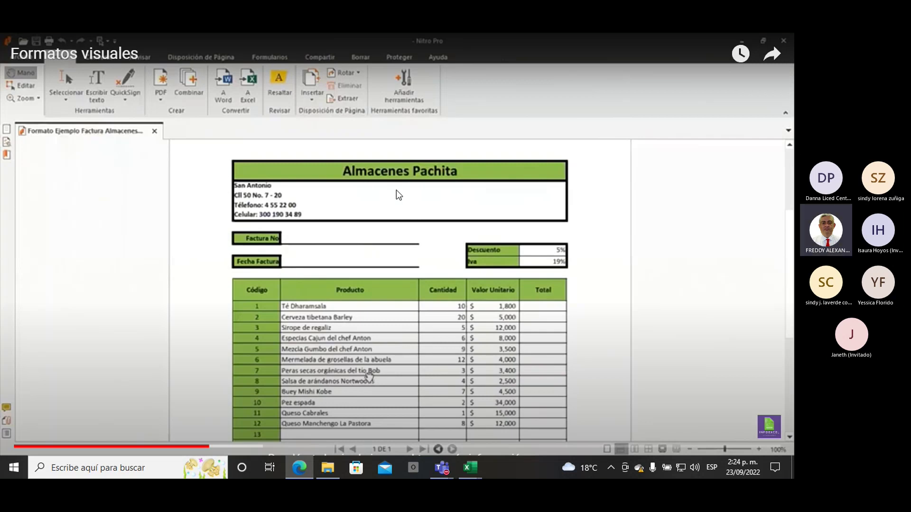
click(469, 466)
click(508, 421)
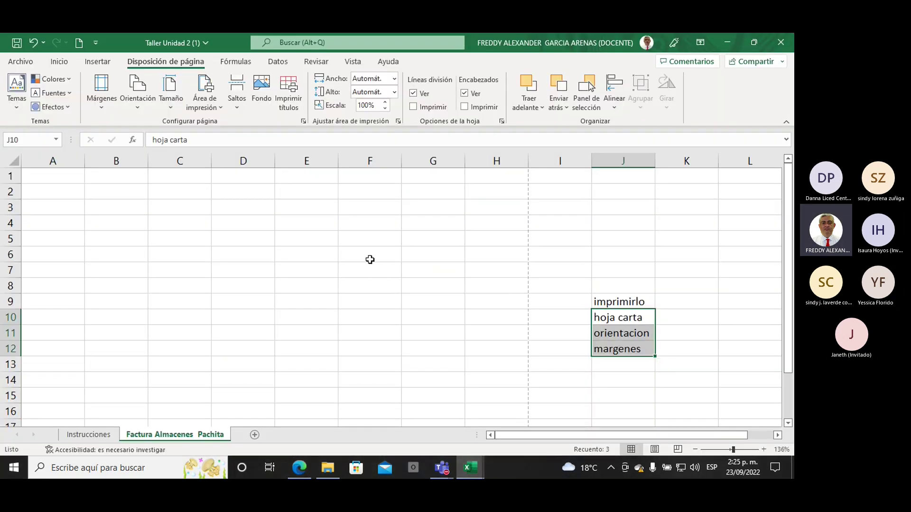
Merge and centre cells A1 through H1 into a single title cell
click(53, 174)
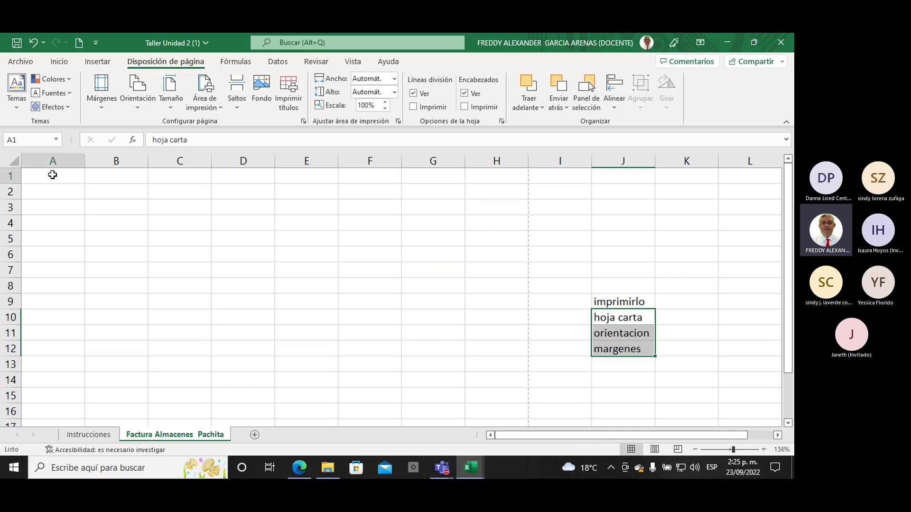
drag(89, 175, 483, 174)
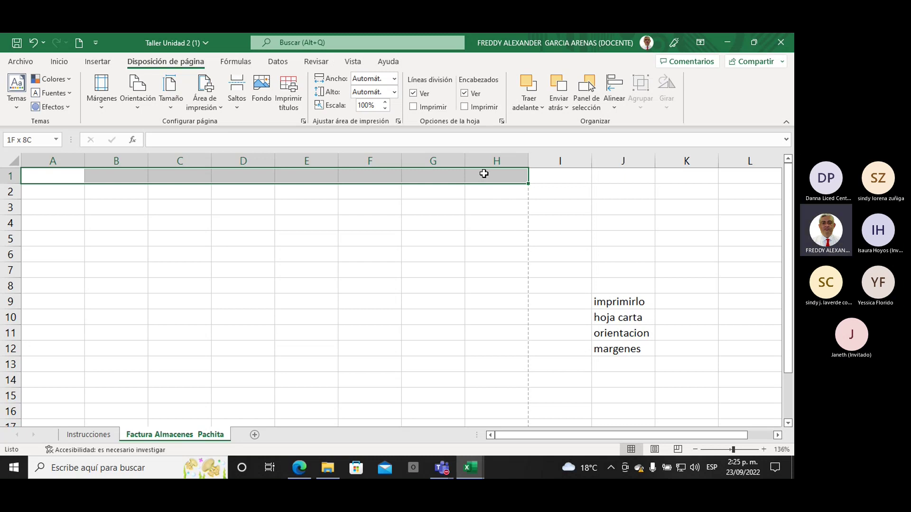
drag(484, 173, 484, 173)
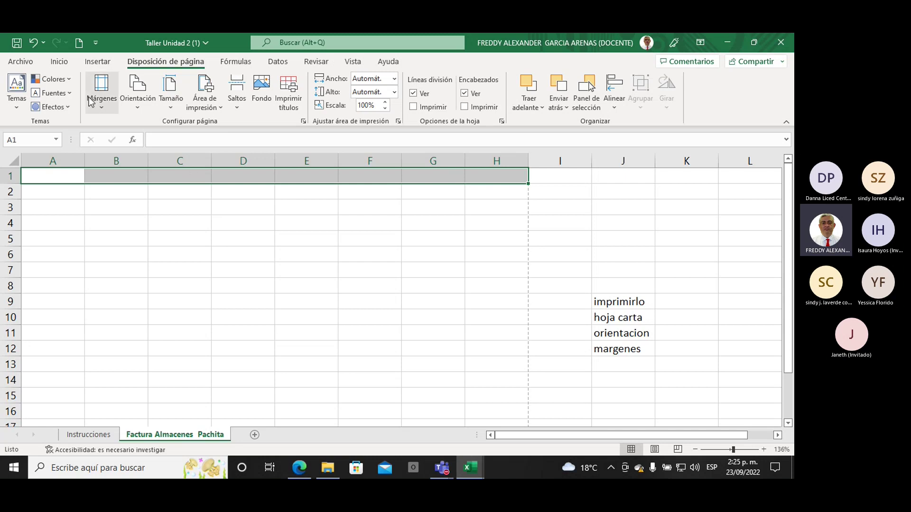
click(59, 62)
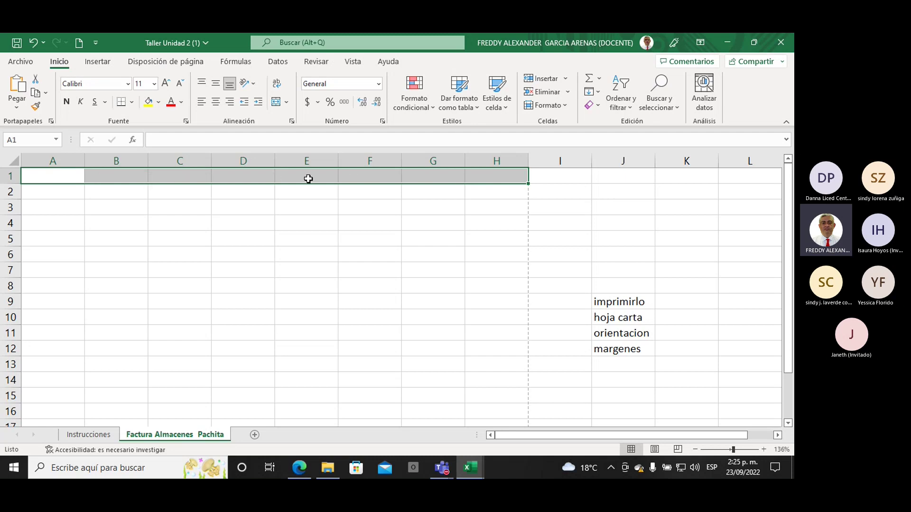
click(276, 102)
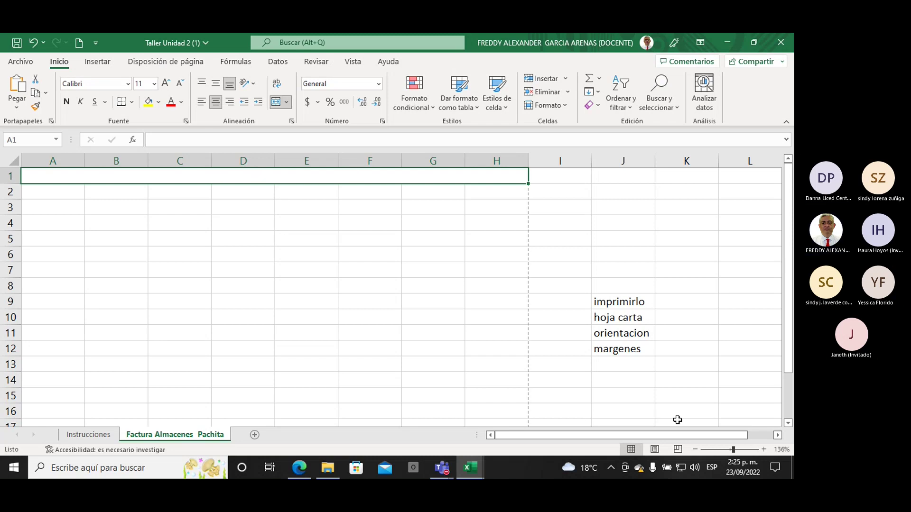
Zoom the sheet to 180% and type ALMACENES PACHITA into the merged cell
click(763, 449)
click(764, 450)
click(764, 449)
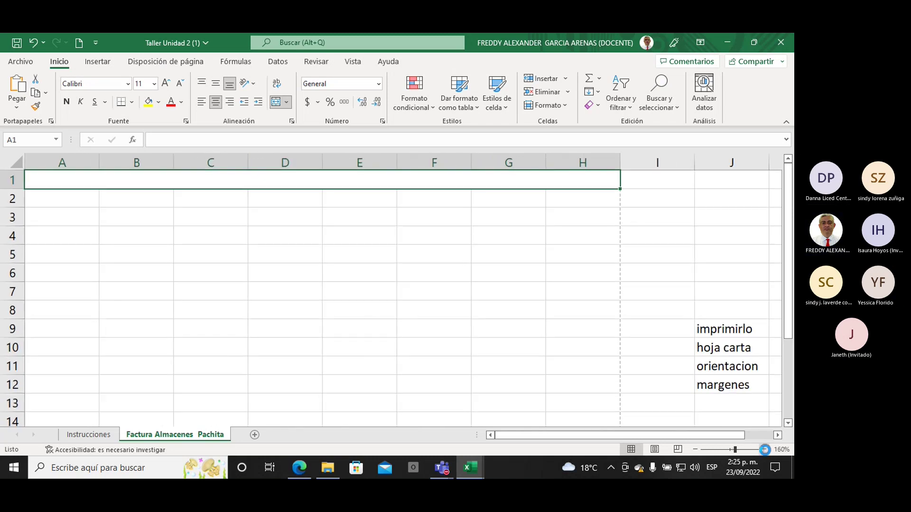
click(764, 450)
click(764, 450)
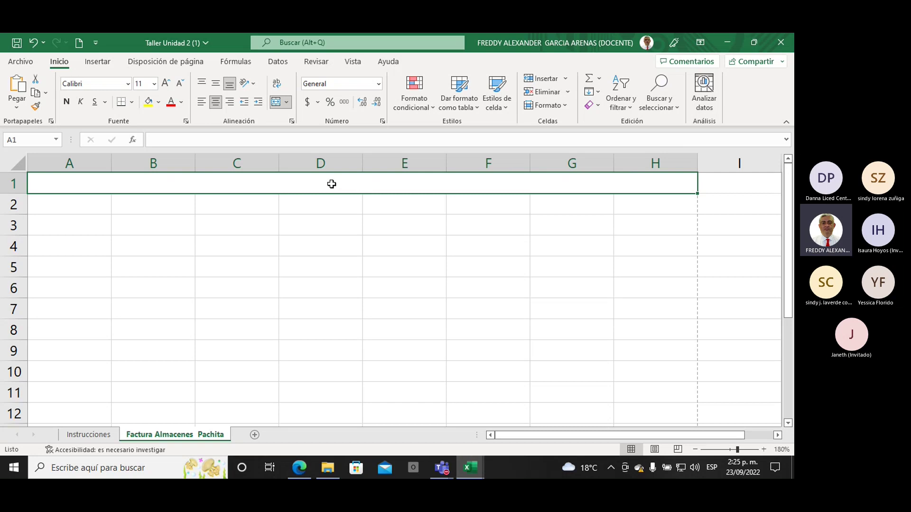
text(ALMACENE)
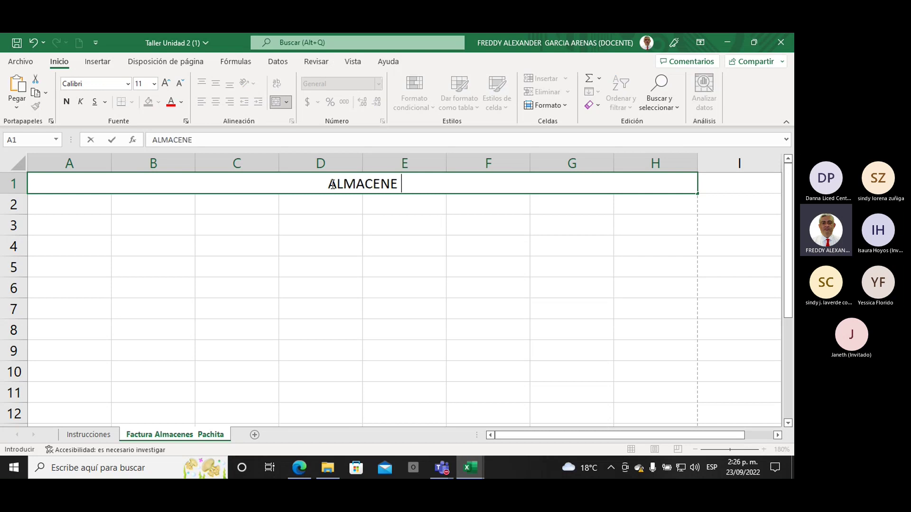
text(S PACHITA)
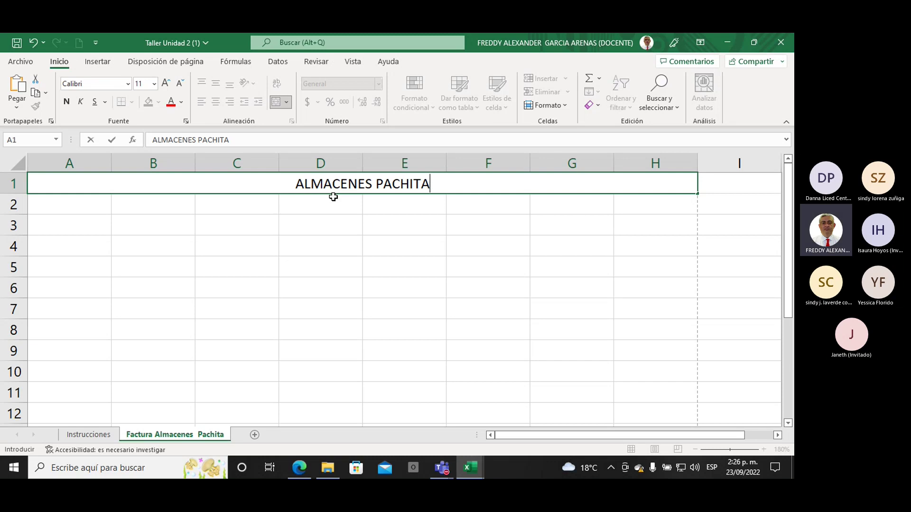
Select the ALMACENES PACHITA text, enlarge it step by step to 24 pt, and confirm
click(296, 184)
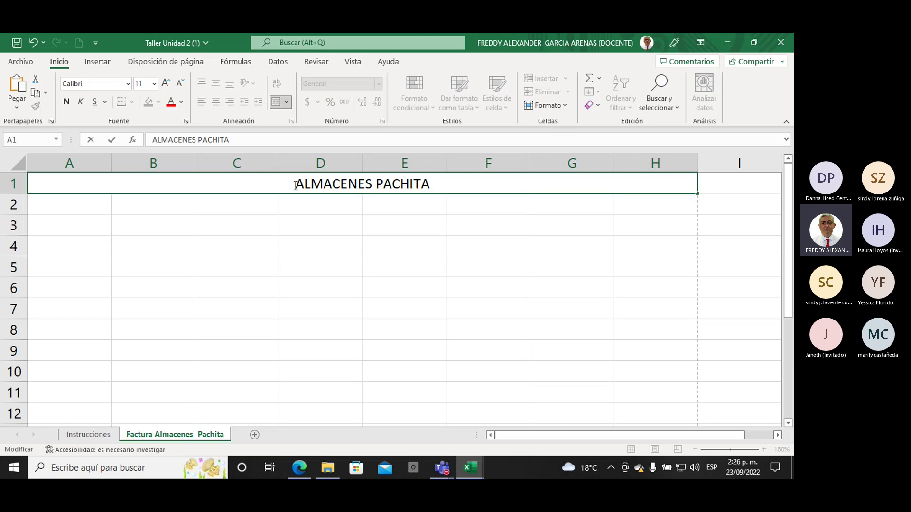
drag(297, 184, 430, 185)
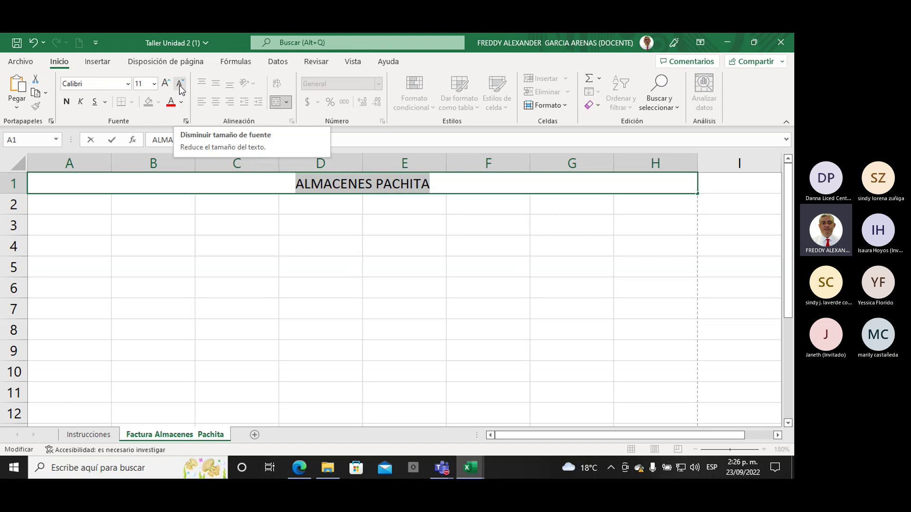
click(154, 84)
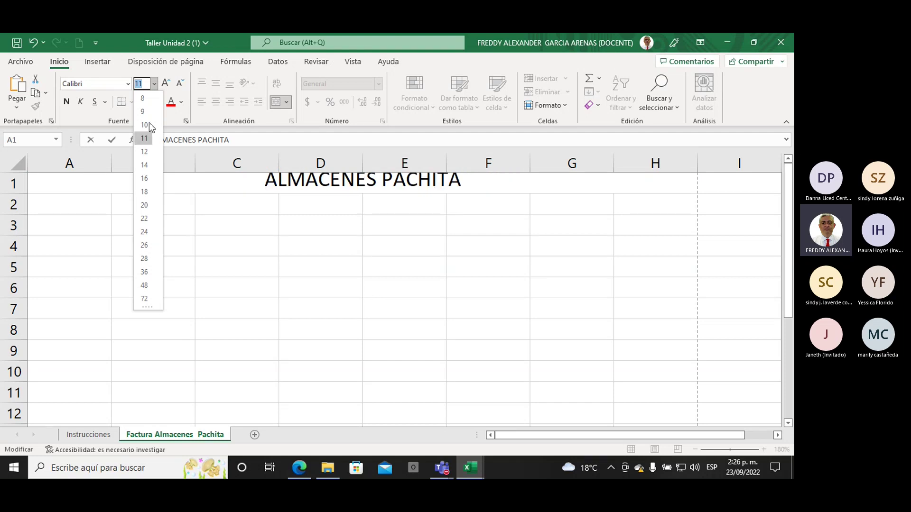
click(167, 88)
click(166, 85)
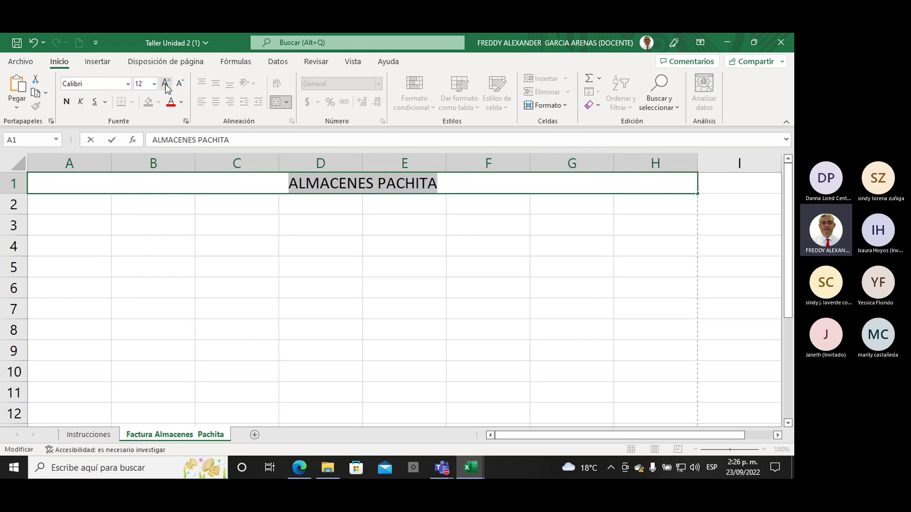
click(166, 84)
click(166, 85)
click(167, 86)
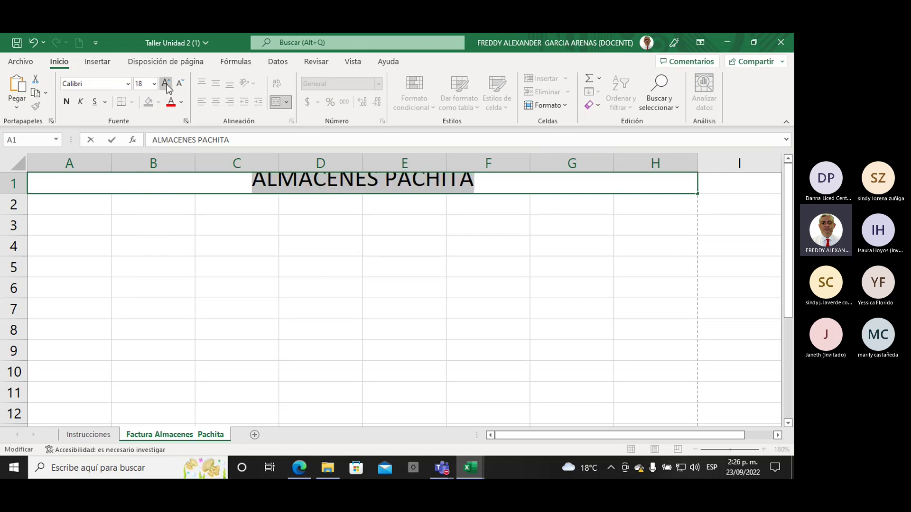
click(167, 86)
click(167, 86)
click(167, 87)
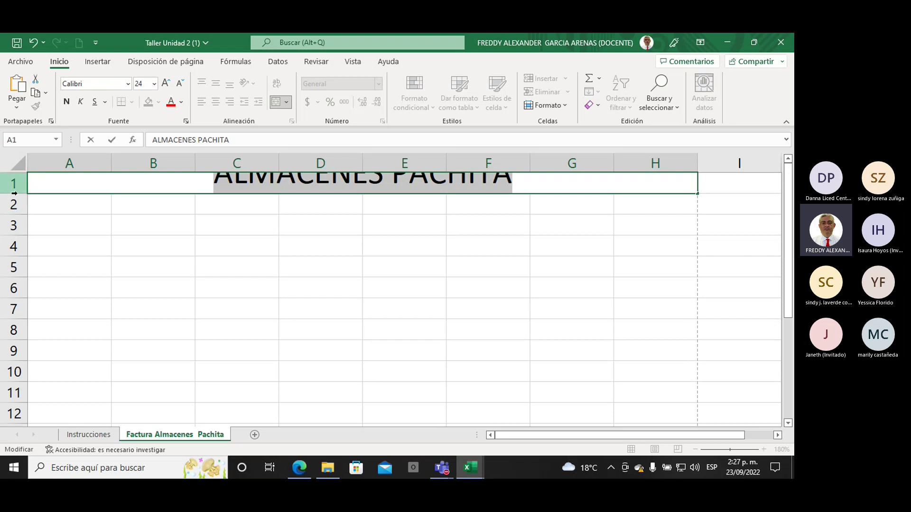
key(Return)
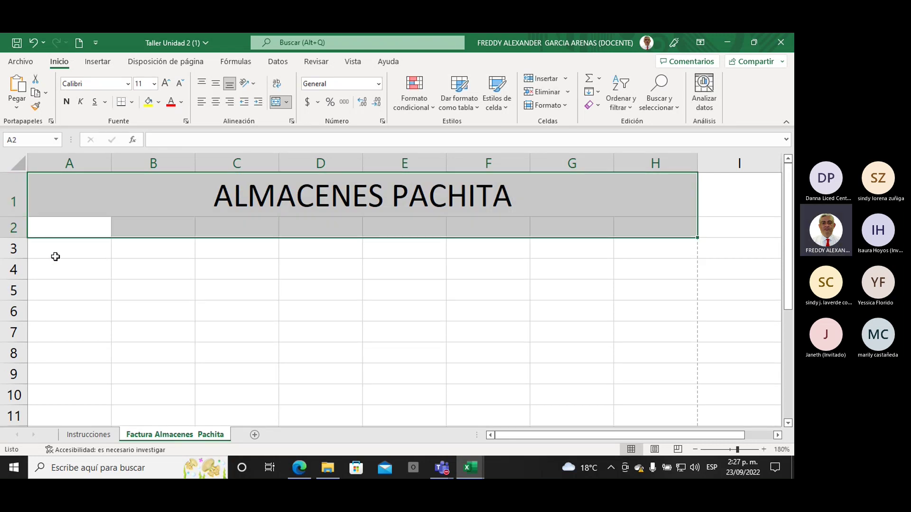
Undo the enlarged title and retype ALMACENES PACHITA at normal size in merged A1
key(ctrl+z)
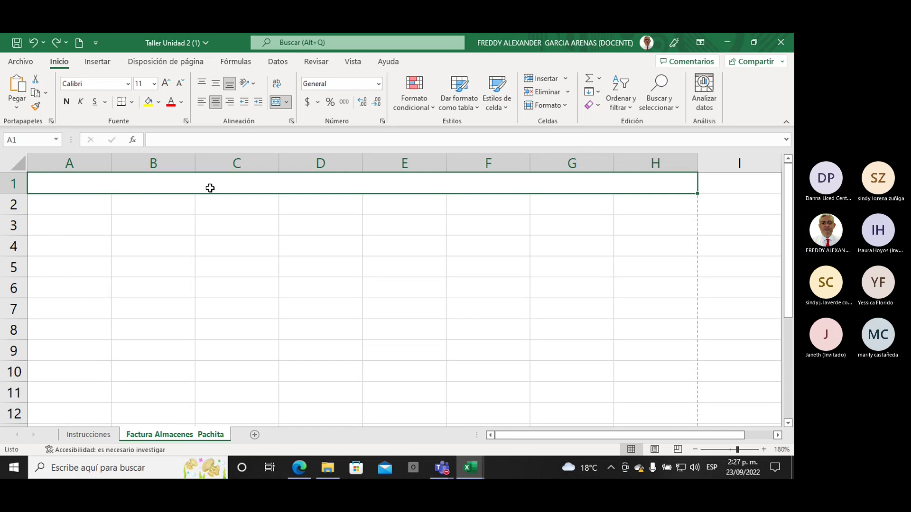
text(ALM)
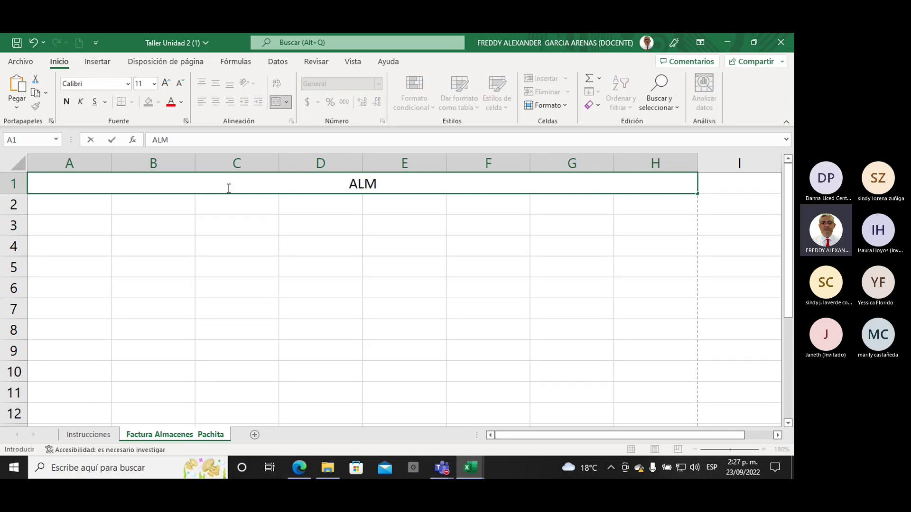
text(E)
key(BackSpace)
text(ACENES)
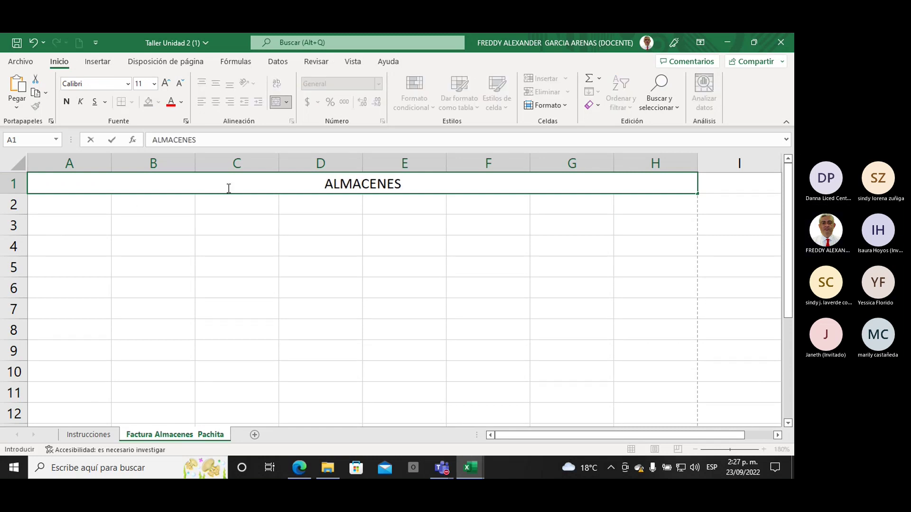
text( PACHITA)
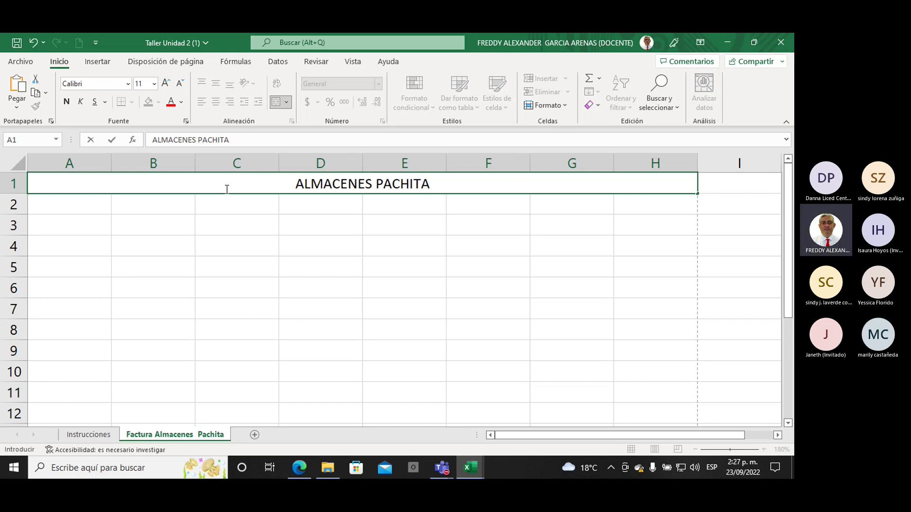
click(16, 183)
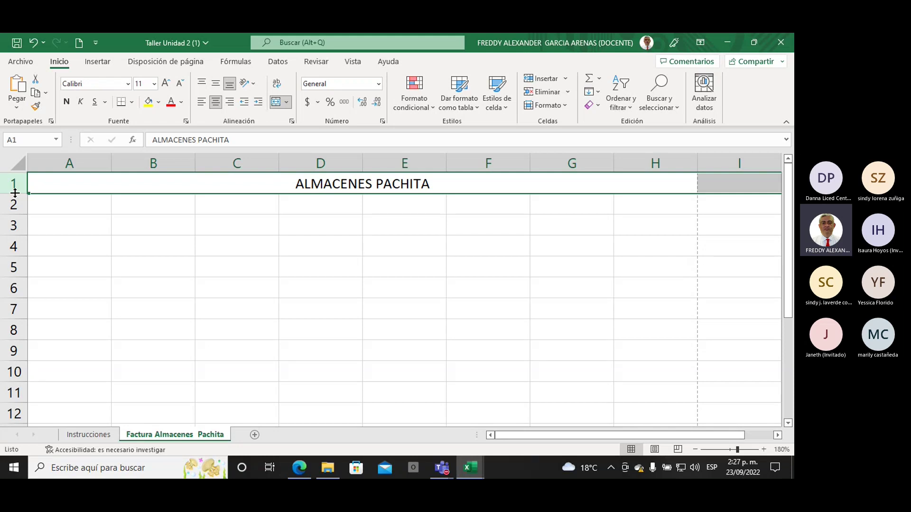
Make row 1 taller and set the title to 24 pt, going up to 26 then down one size
drag(14, 193, 19, 233)
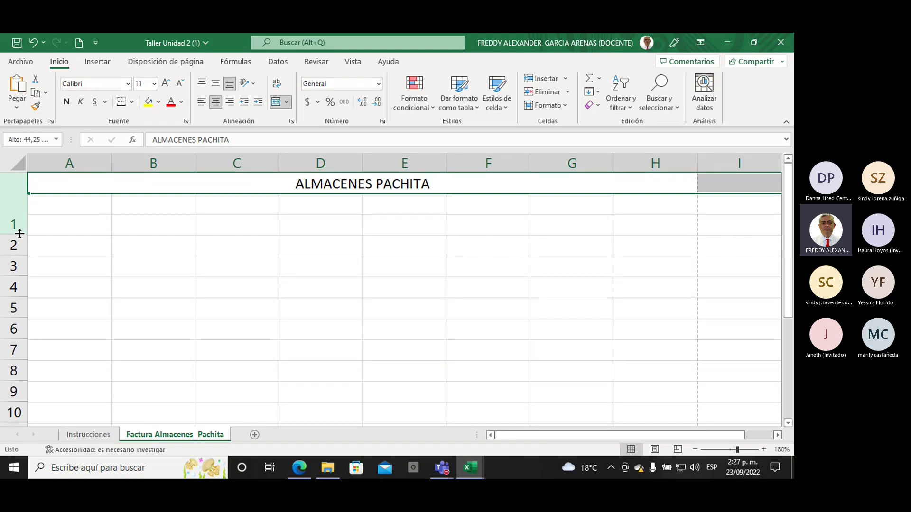
drag(19, 232, 19, 215)
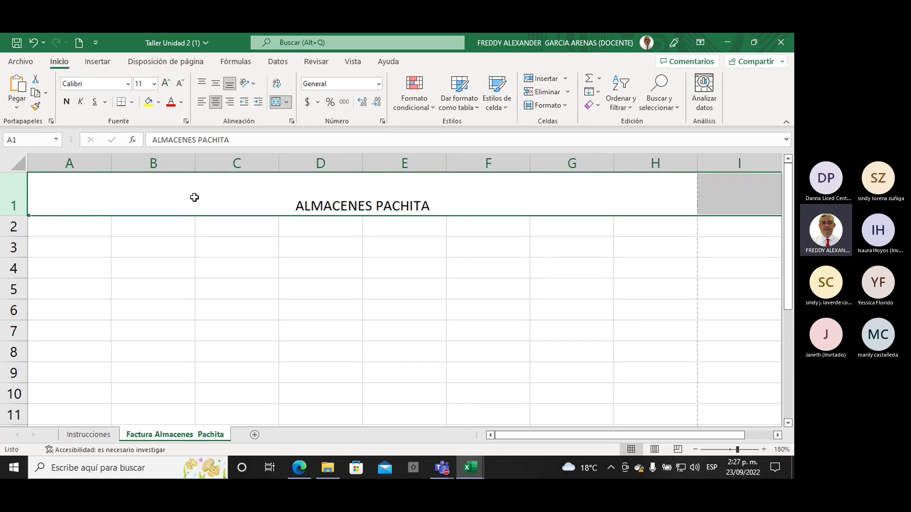
click(274, 199)
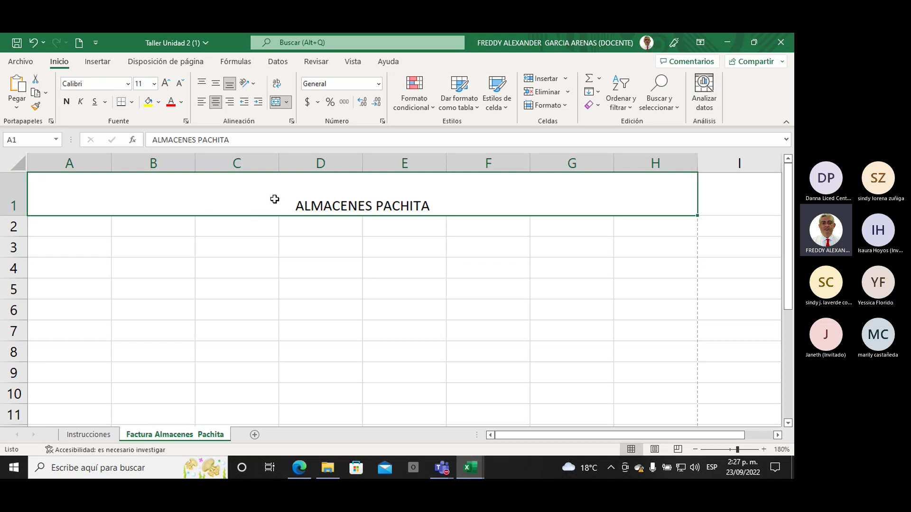
click(166, 85)
click(166, 84)
double_click(167, 85)
double_click(166, 84)
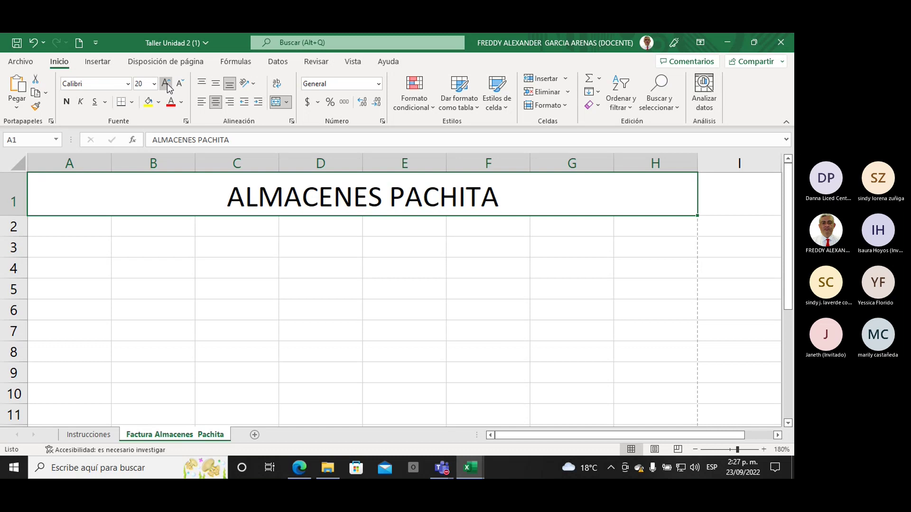
double_click(167, 84)
click(166, 85)
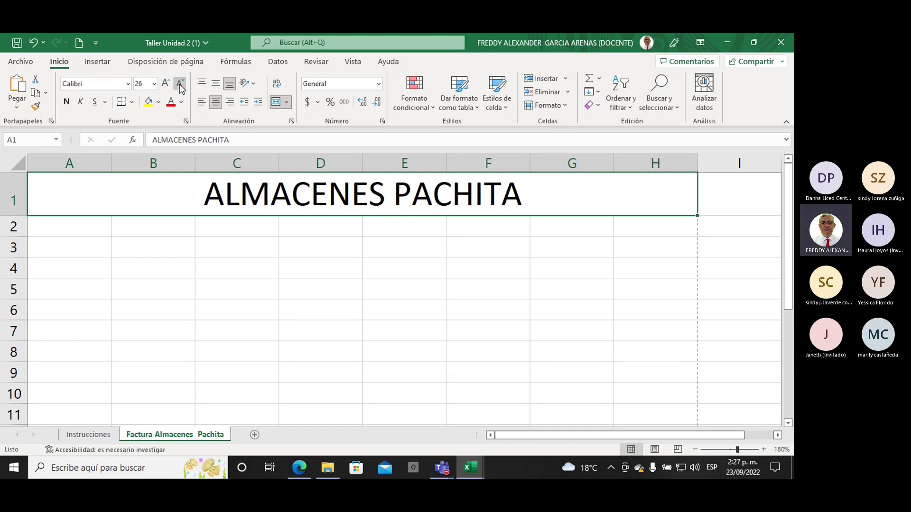
click(180, 84)
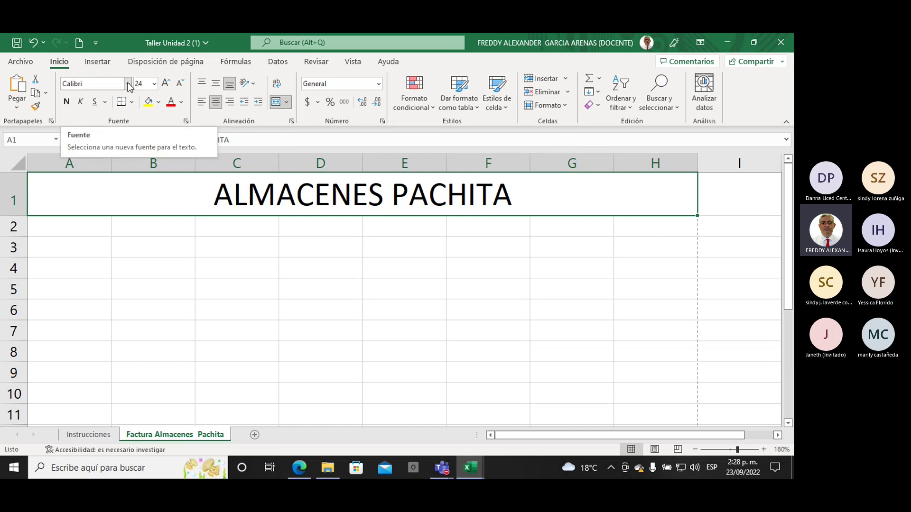
Open the font list, drag across the sheet, then press Escape, leaving the title in Calibri 24
click(128, 84)
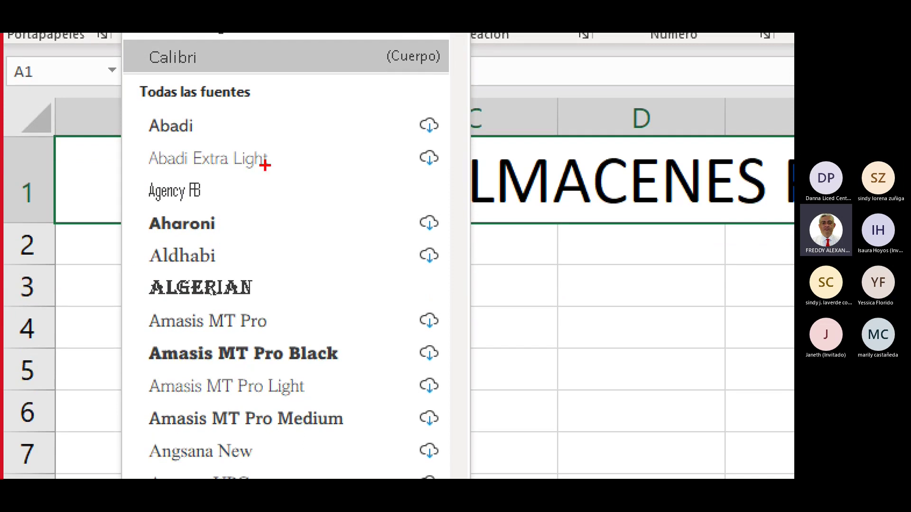
drag(283, 182, 222, 193)
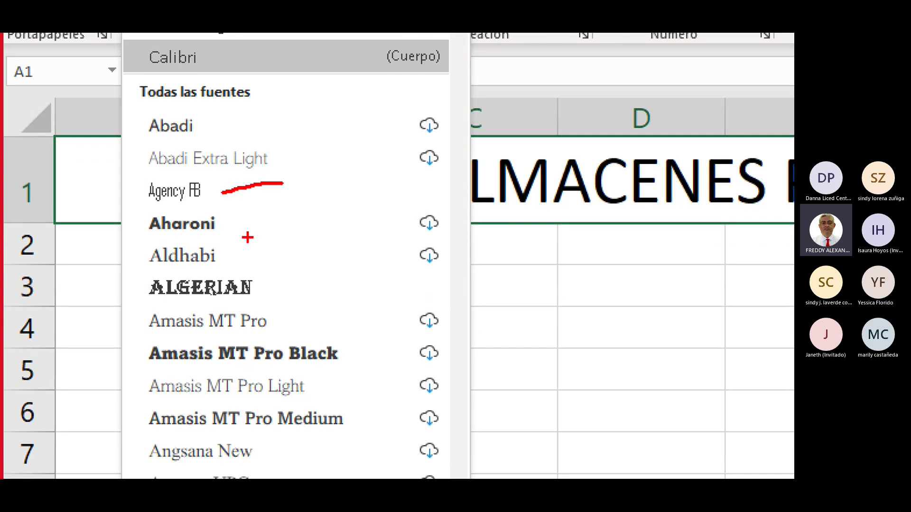
drag(266, 285, 332, 286)
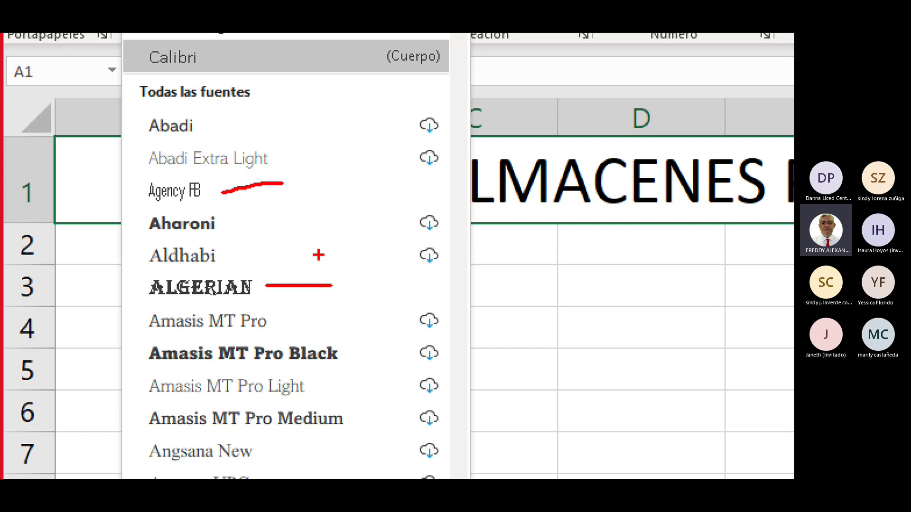
mouse_move(369, 253)
mouse_down()
mouse_move(412, 252)
mouse_move(413, 260)
mouse_up()
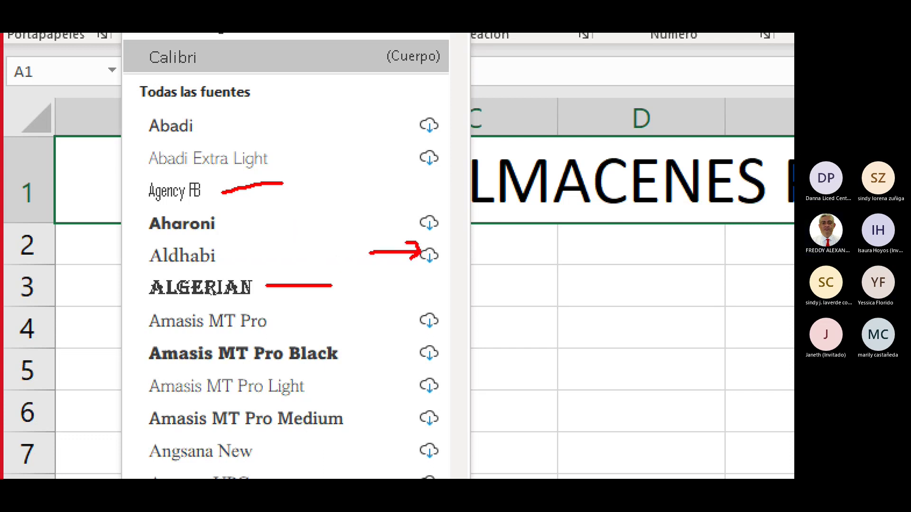
drag(278, 276, 260, 290)
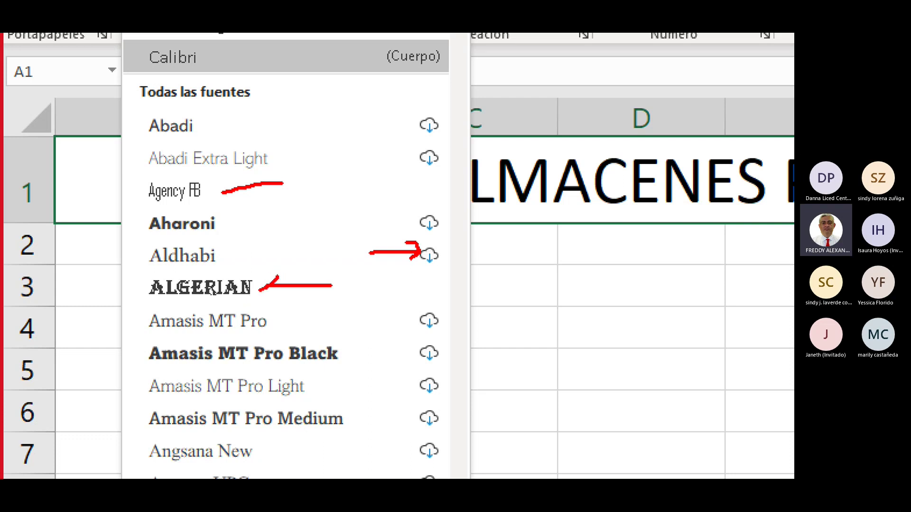
key(Escape)
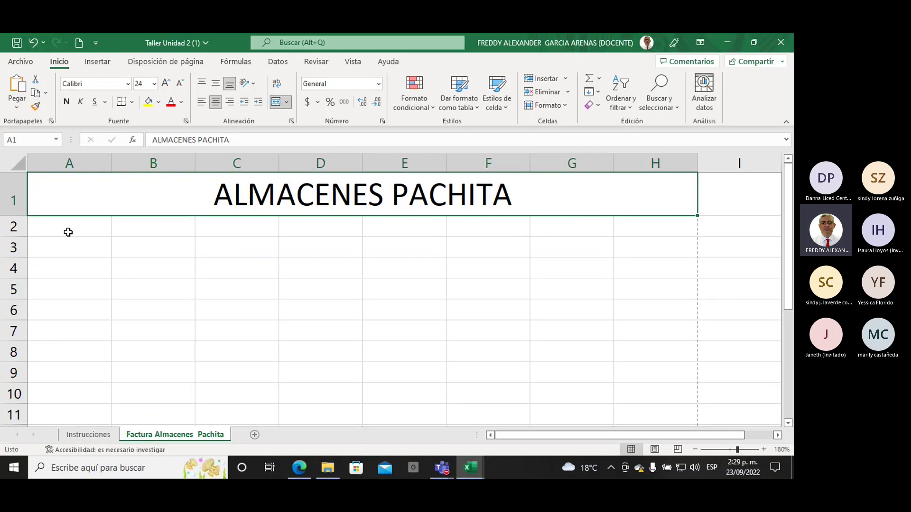
Change the title font to Cooper Black at 20 pt
click(128, 84)
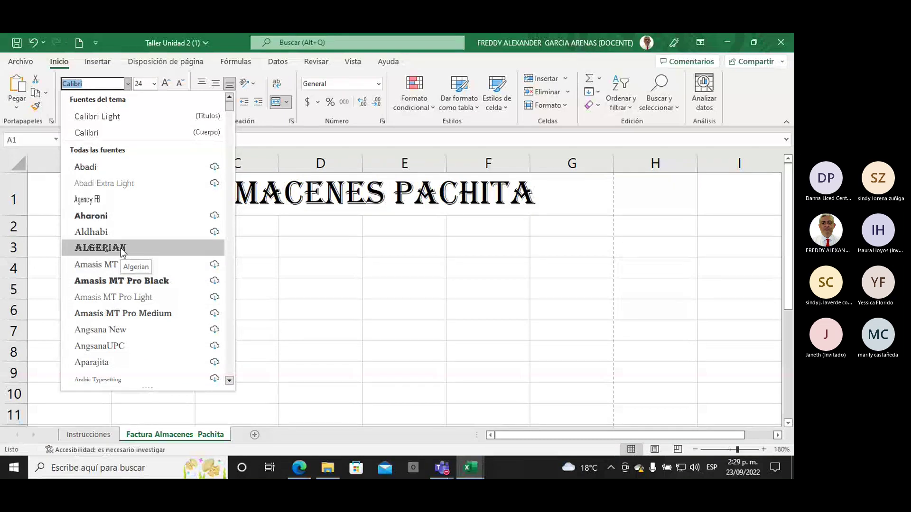
scroll(120, 252, down, 2)
scroll(120, 252, down, 1)
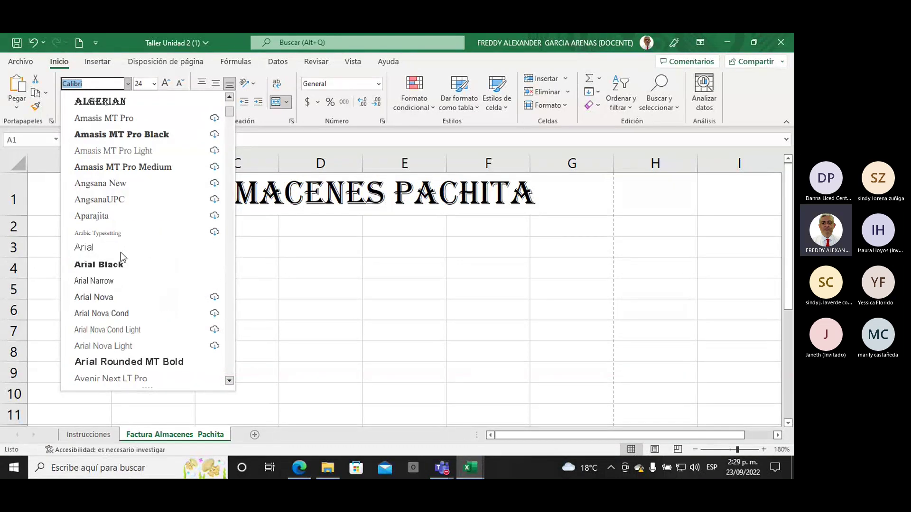
scroll(143, 213, down, 1)
drag(229, 114, 229, 165)
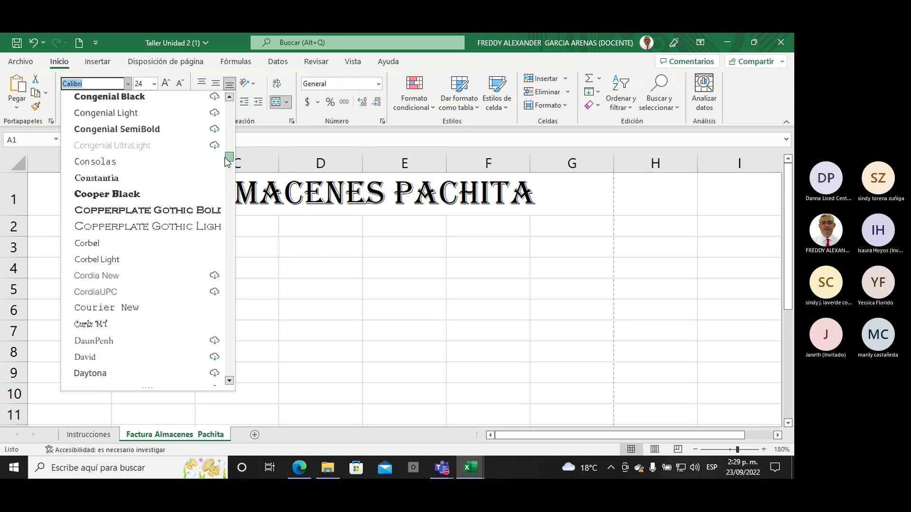
click(141, 194)
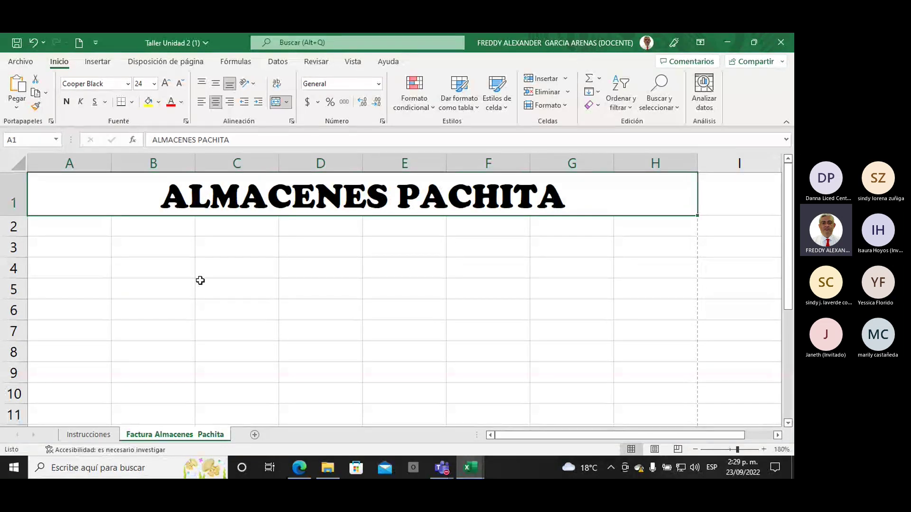
click(180, 84)
click(180, 85)
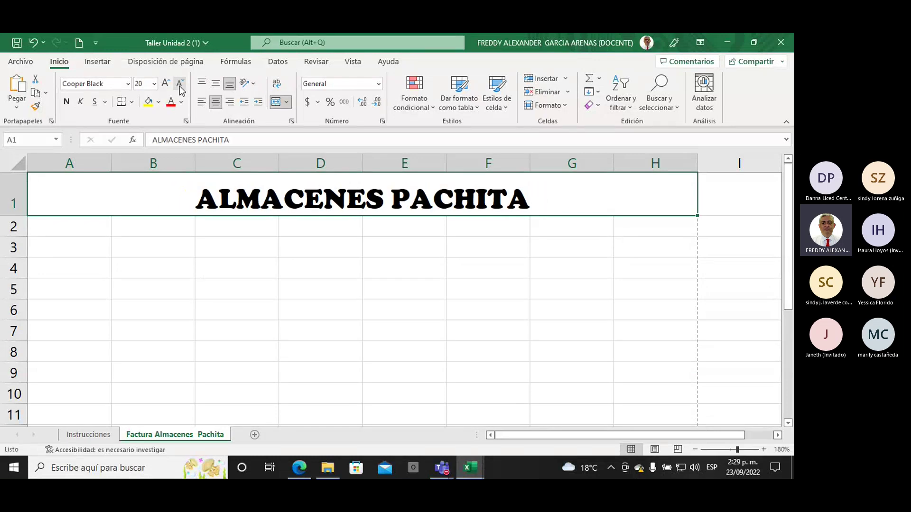
Centre the title vertically in row 1 with Alinear en el medio
click(267, 293)
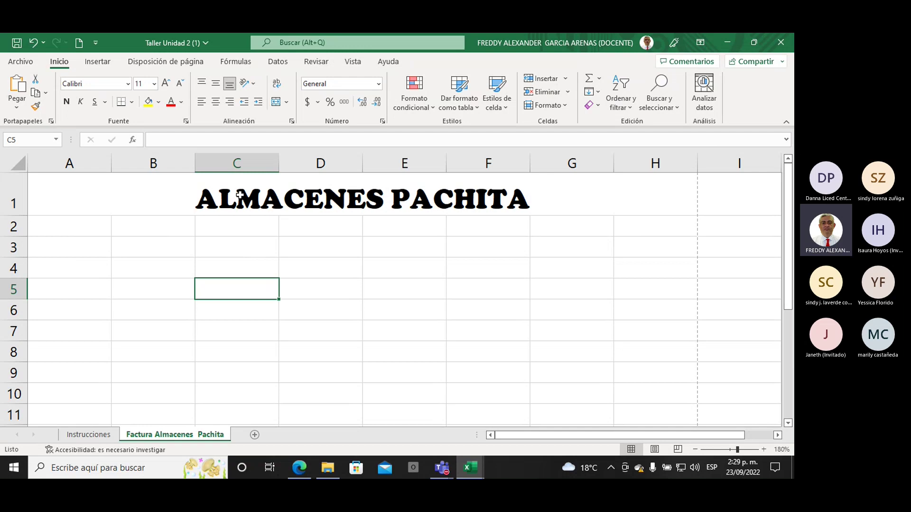
click(231, 197)
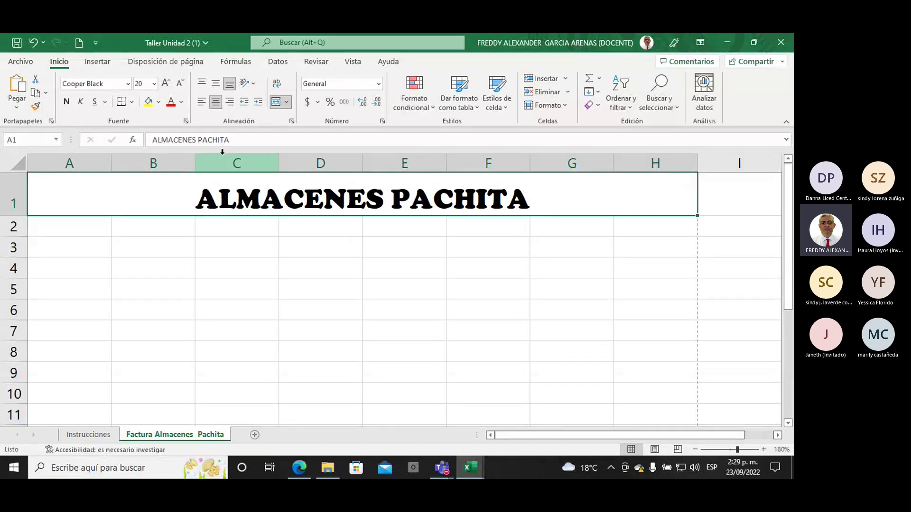
click(216, 85)
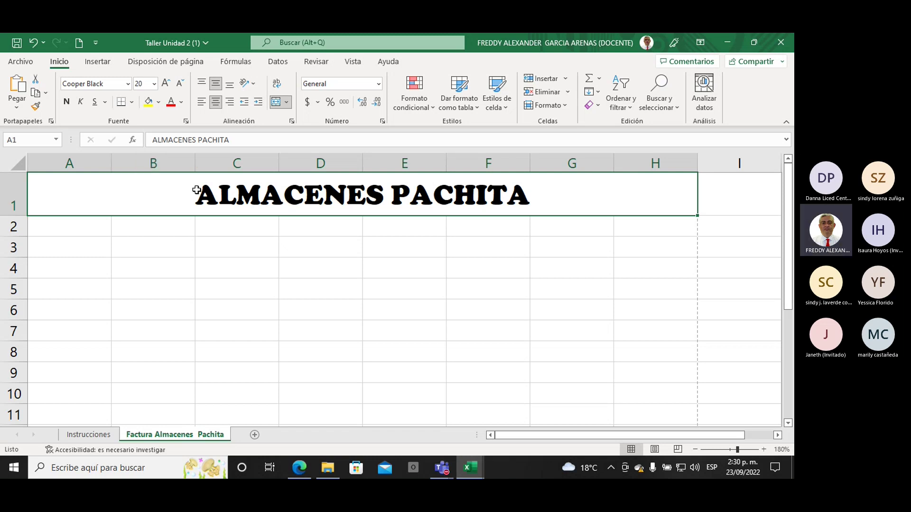
Fill the merged A1:H1 title cell with a green background
click(159, 102)
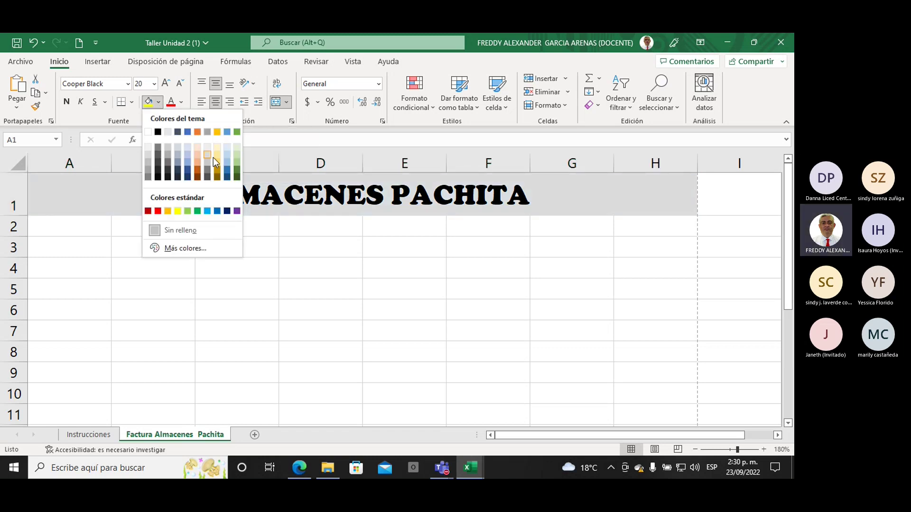
click(238, 171)
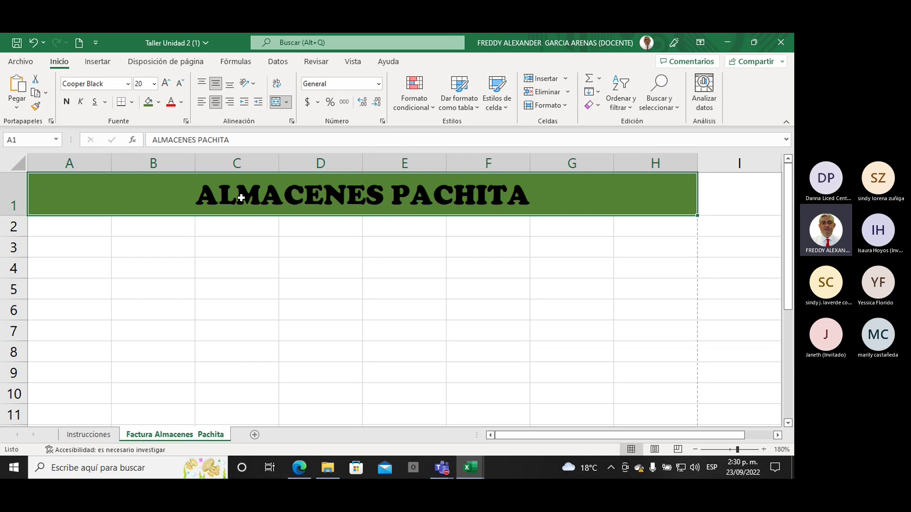
click(240, 246)
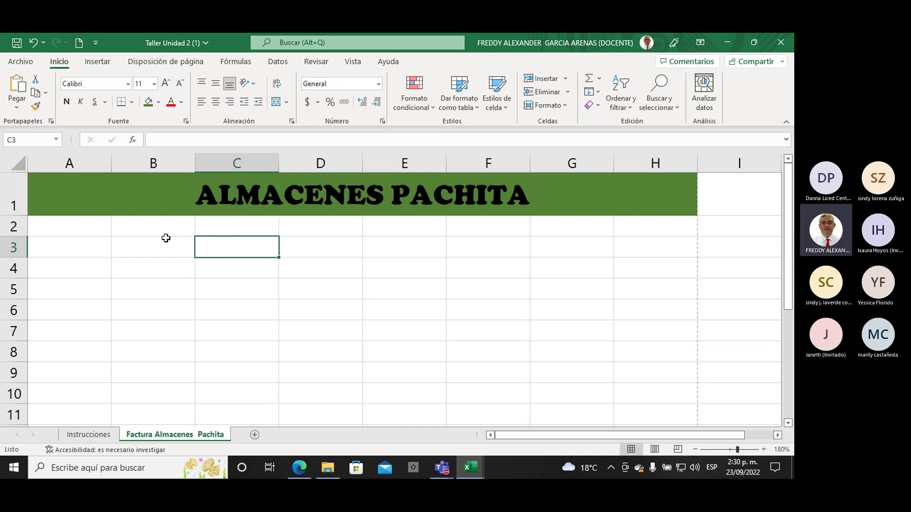
click(162, 203)
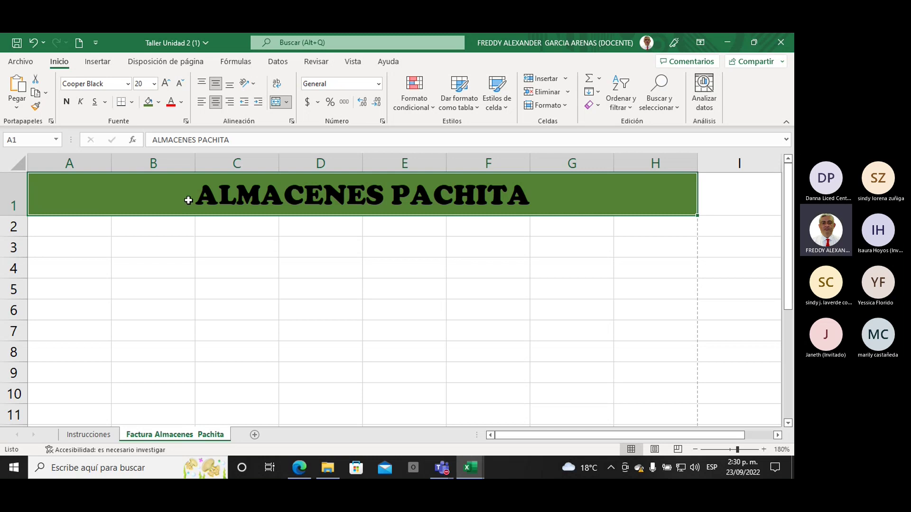
Apply Borde exterior grueso around the merged title cell
click(132, 103)
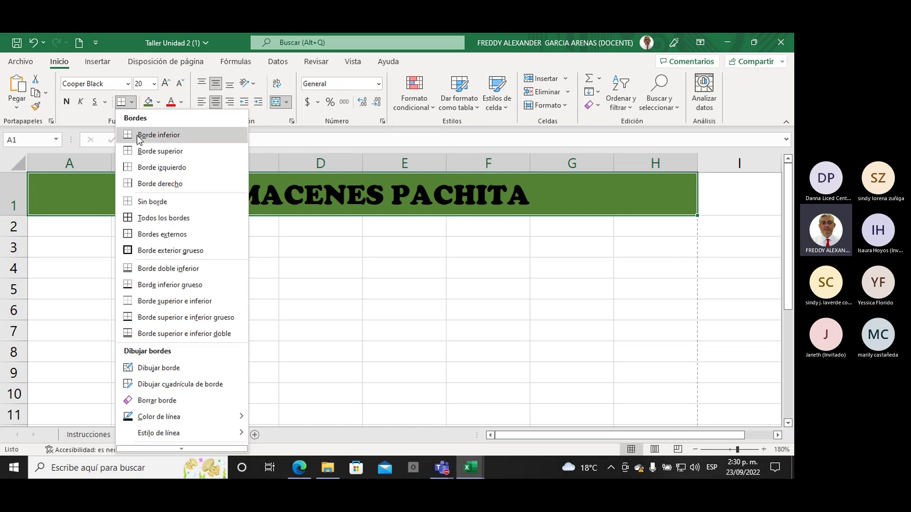
click(172, 251)
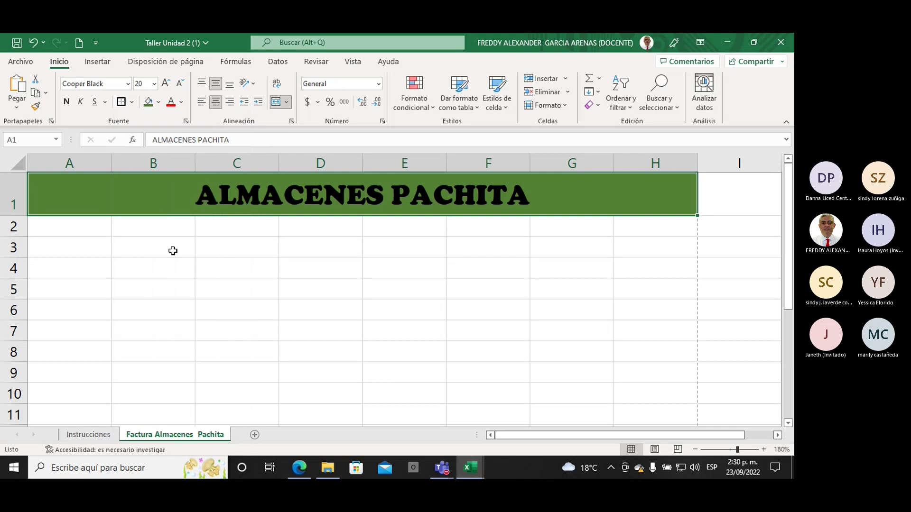
click(306, 269)
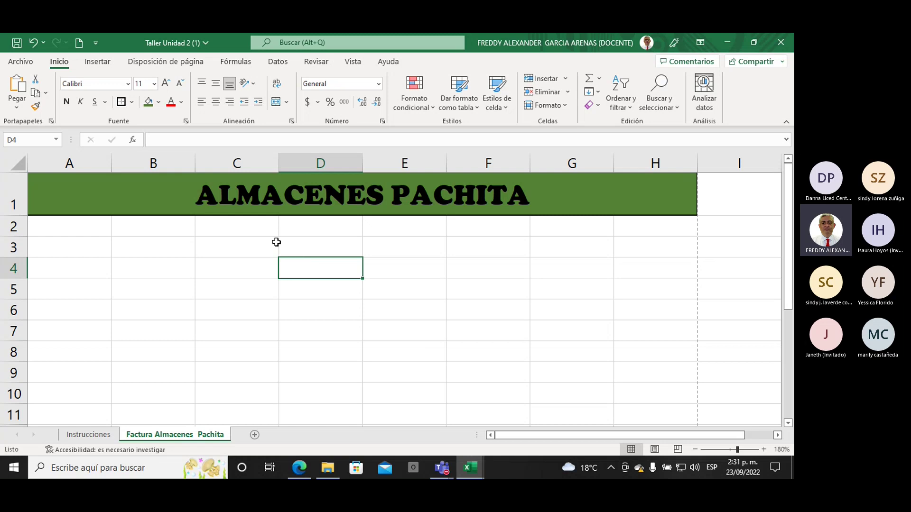
click(20, 66)
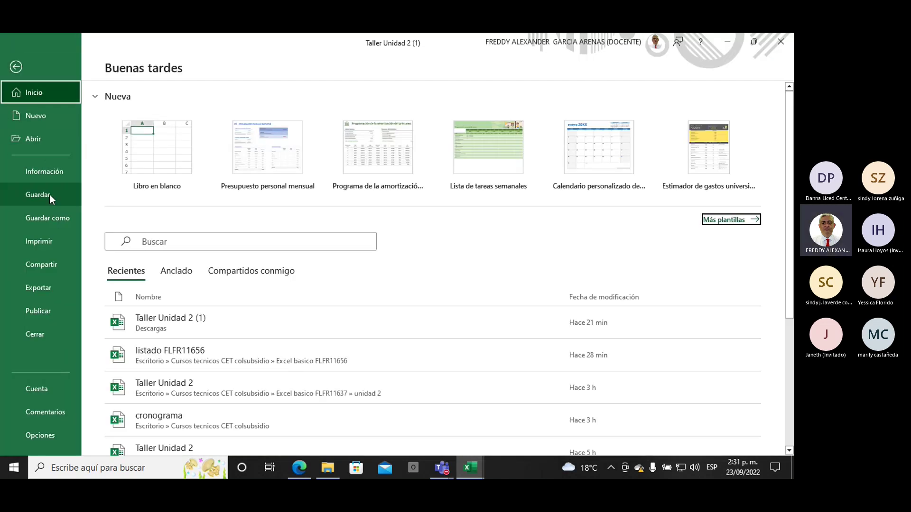
click(52, 241)
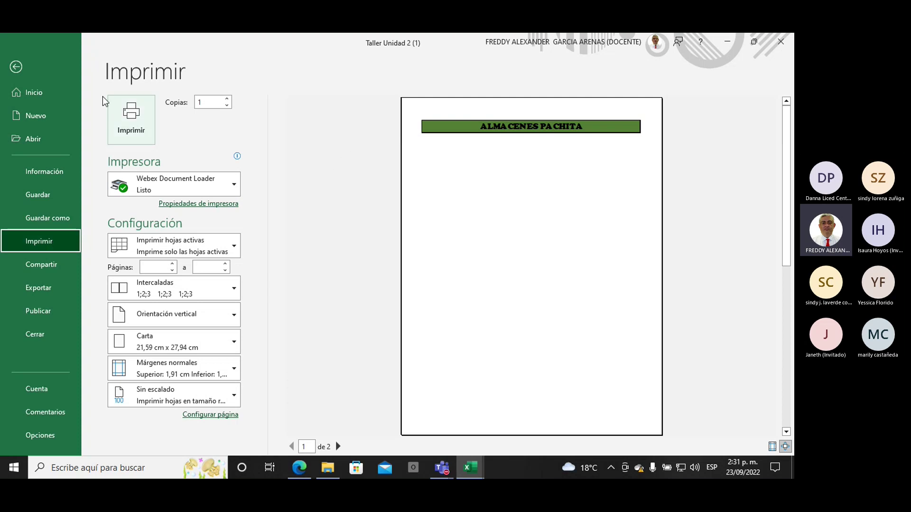
click(16, 66)
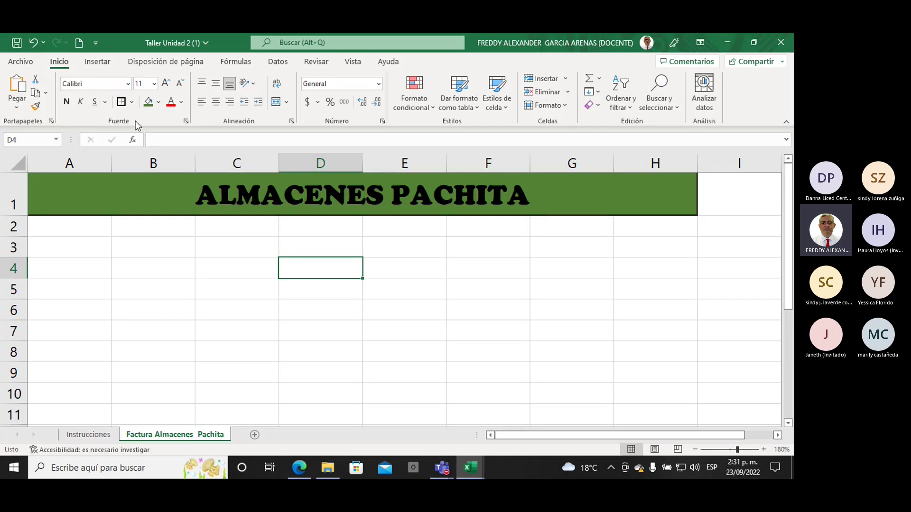
mouse_move(148, 199)
mouse_down()
mouse_move(117, 128)
mouse_move(56, 70)
mouse_move(165, 60)
mouse_move(185, 115)
mouse_move(125, 128)
mouse_up()
mouse_move(195, 112)
mouse_down()
mouse_move(205, 124)
mouse_move(269, 127)
mouse_move(288, 76)
mouse_move(211, 64)
mouse_move(191, 102)
mouse_up()
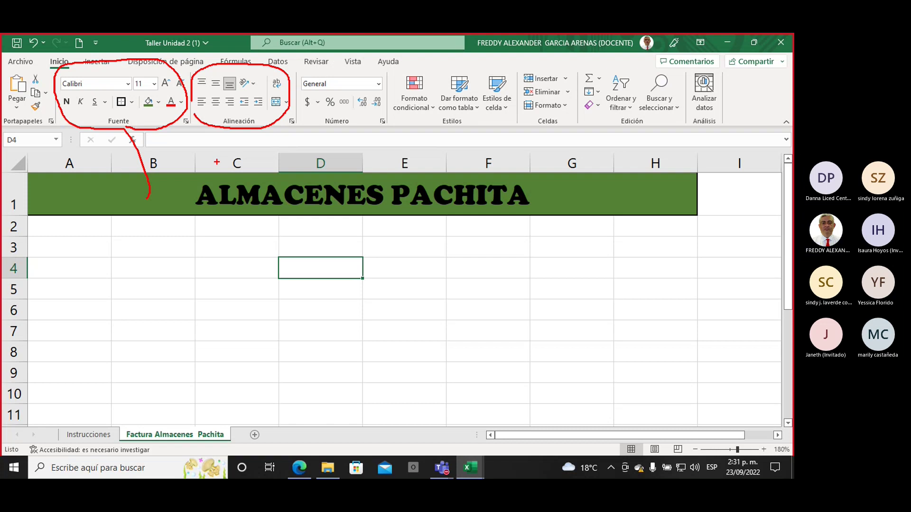
key(Escape)
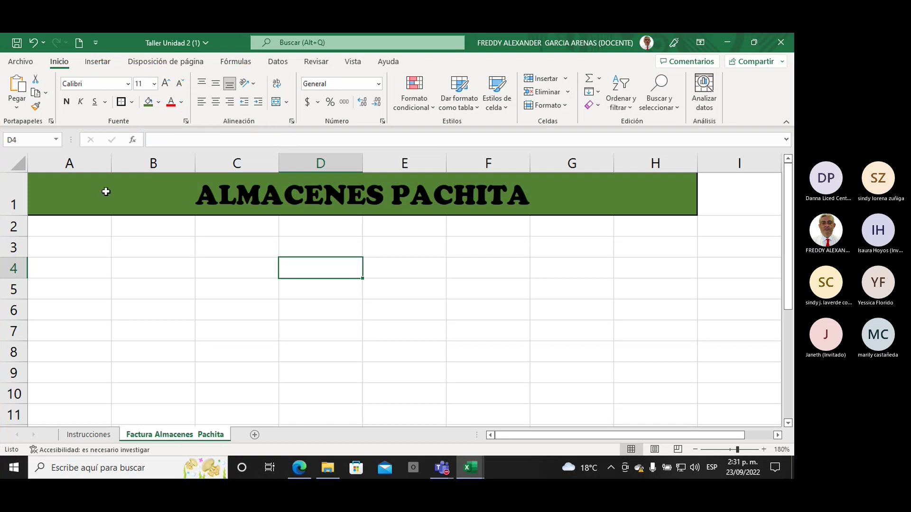
Enter CIUDAD, DIRECCION, TELEFONO and CELULAR down cells A2 to A5
click(73, 226)
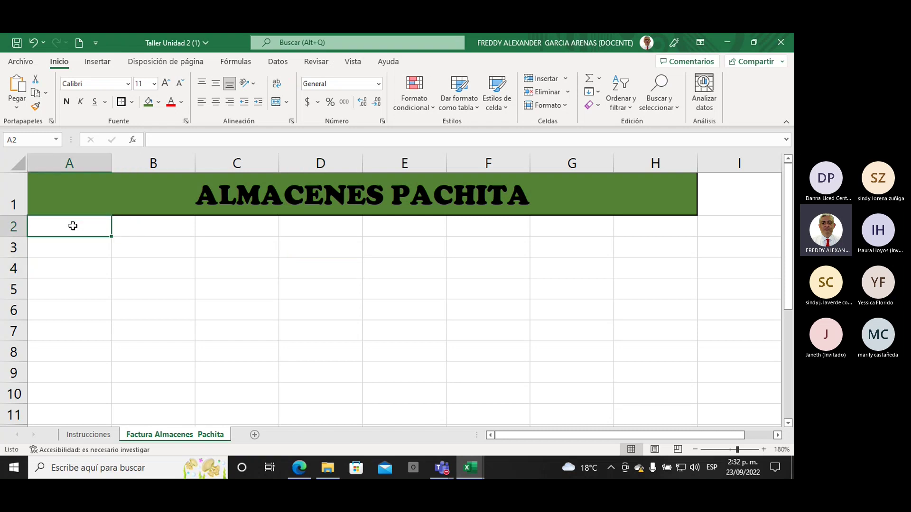
text(C)
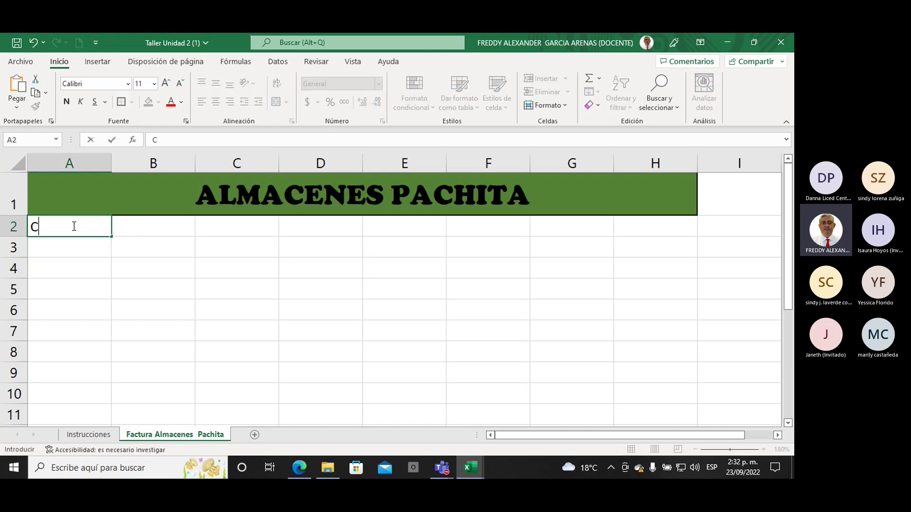
text(IUDAD)
key(Return)
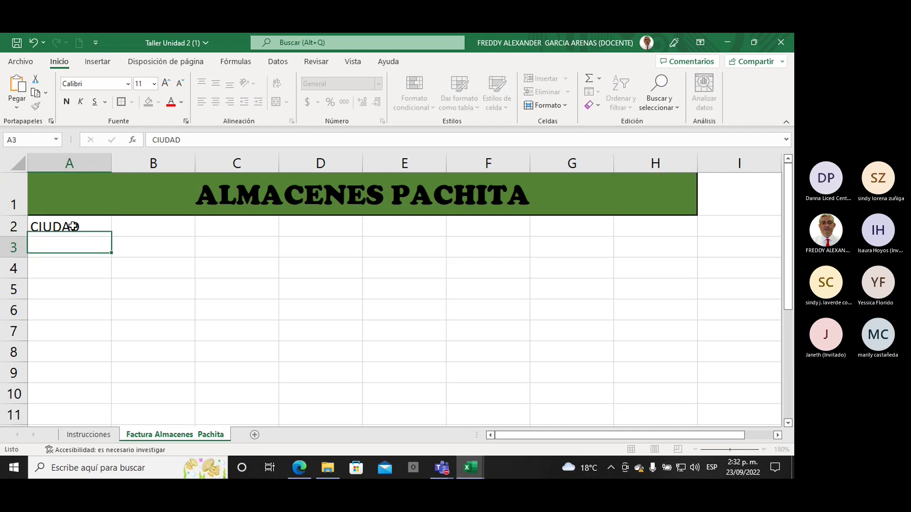
text(DI)
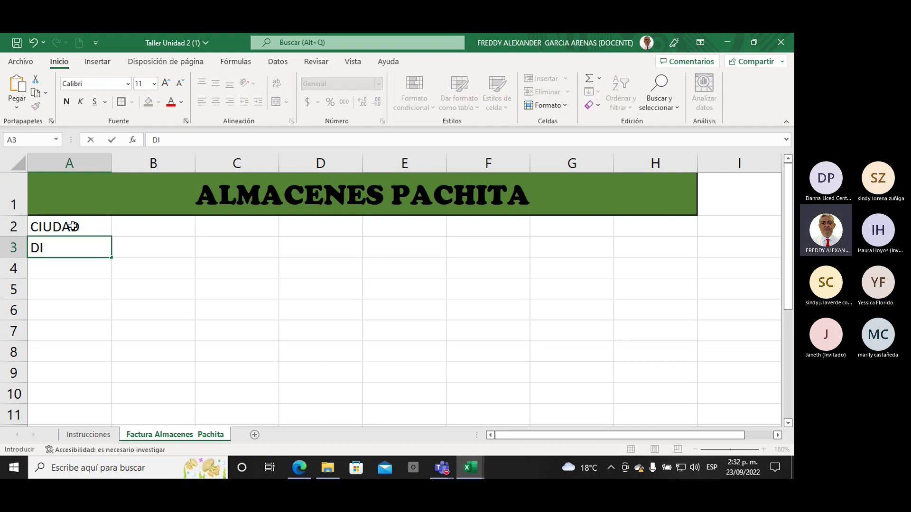
text(RECCION)
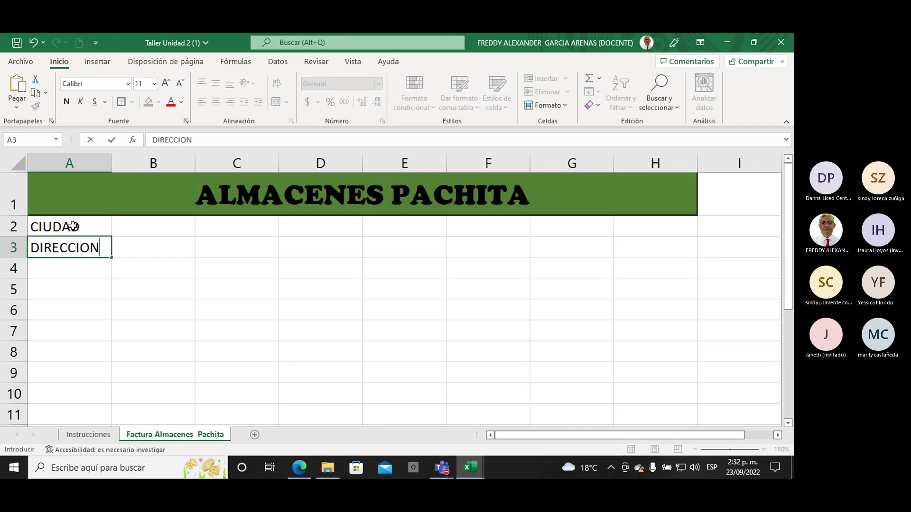
key(Return)
text(TE)
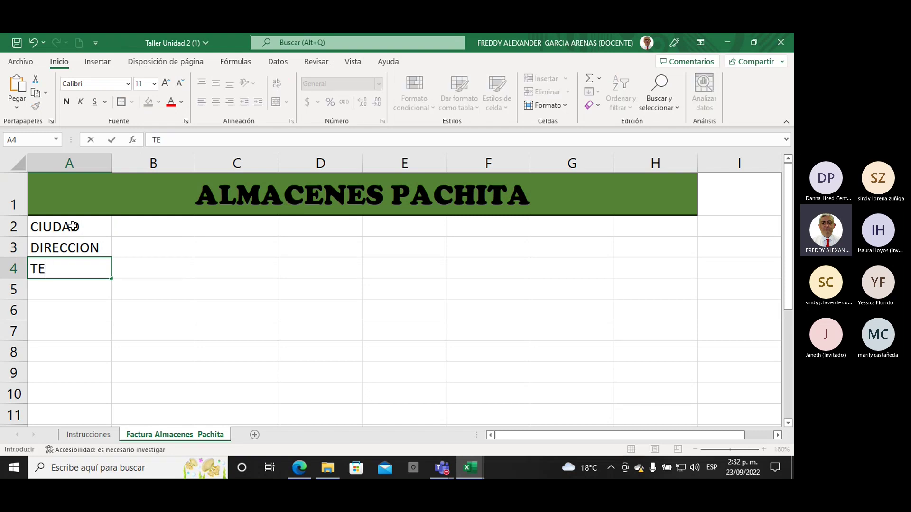
text(LEFONO)
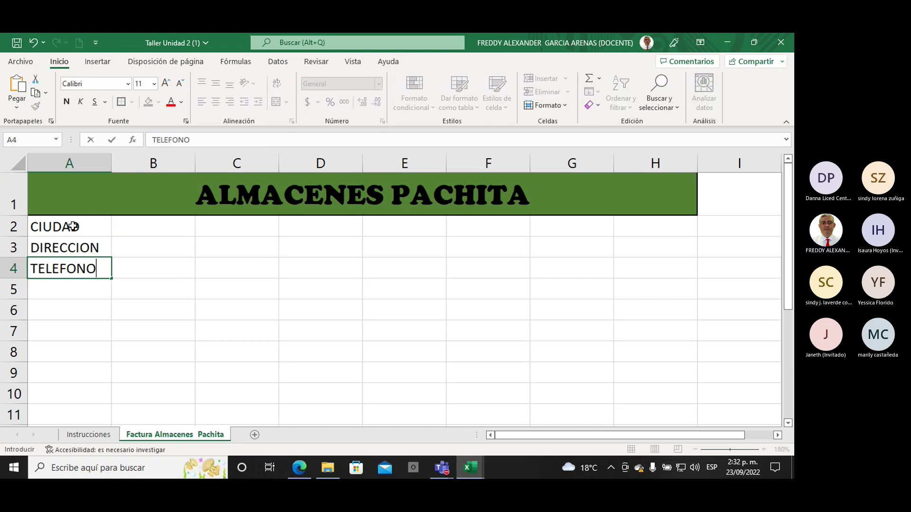
key(Return)
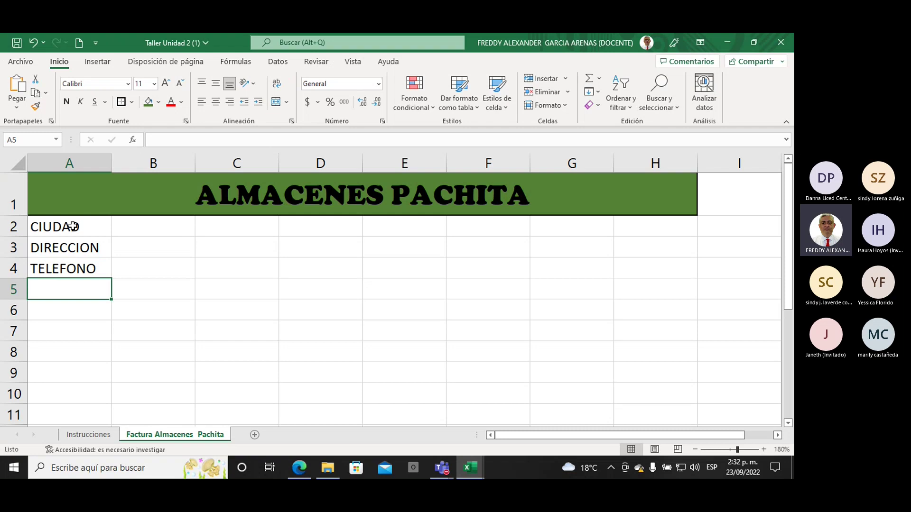
text(CE)
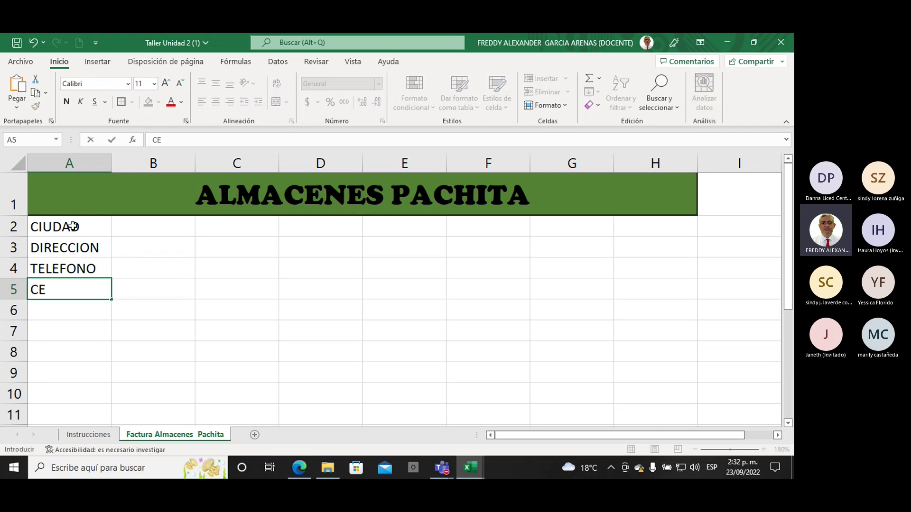
text(LULAR)
click(125, 293)
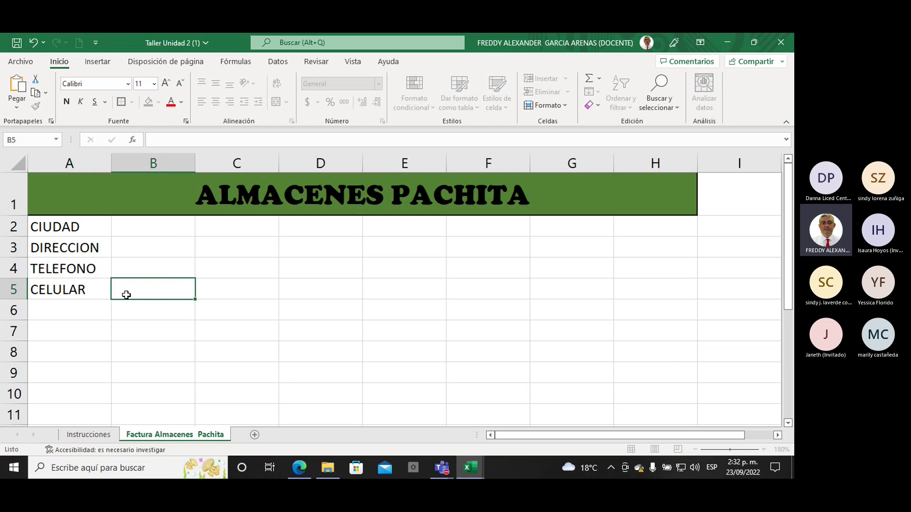
click(58, 235)
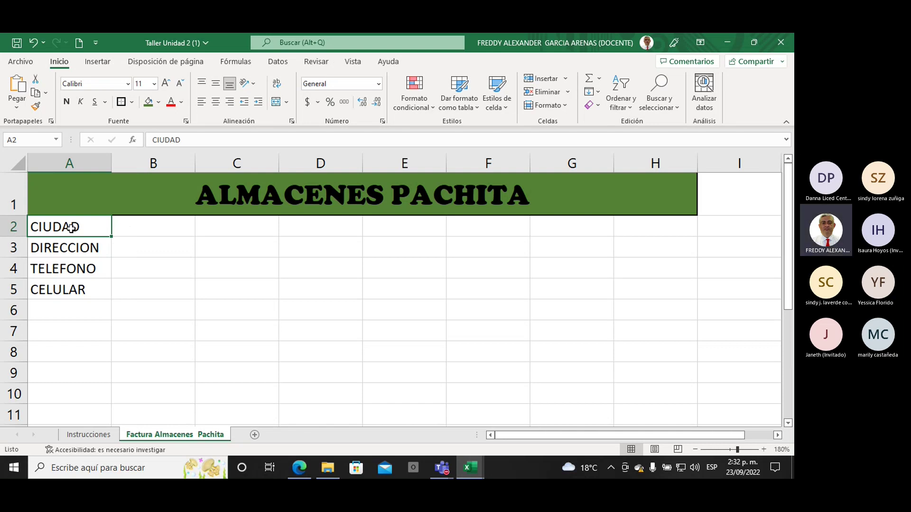
Change A2 to read CIUDAD: and enter Bogota in B2
click(184, 143)
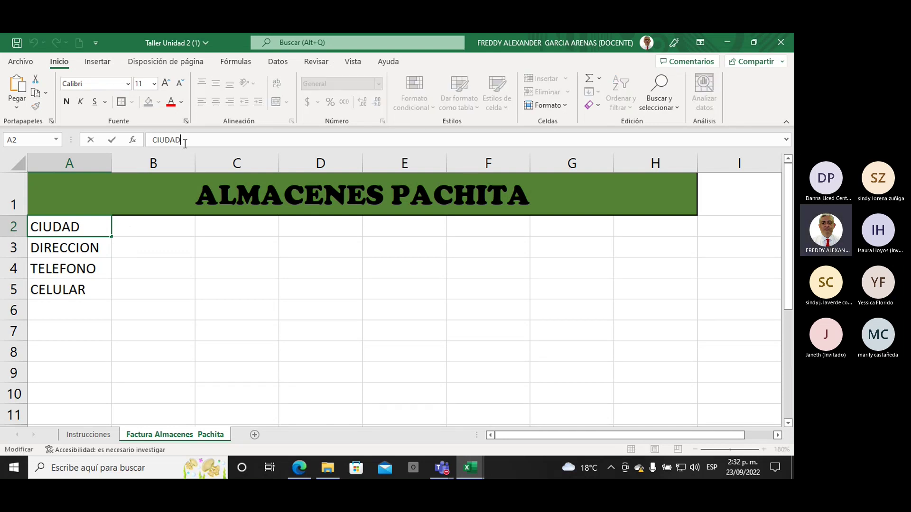
text(:)
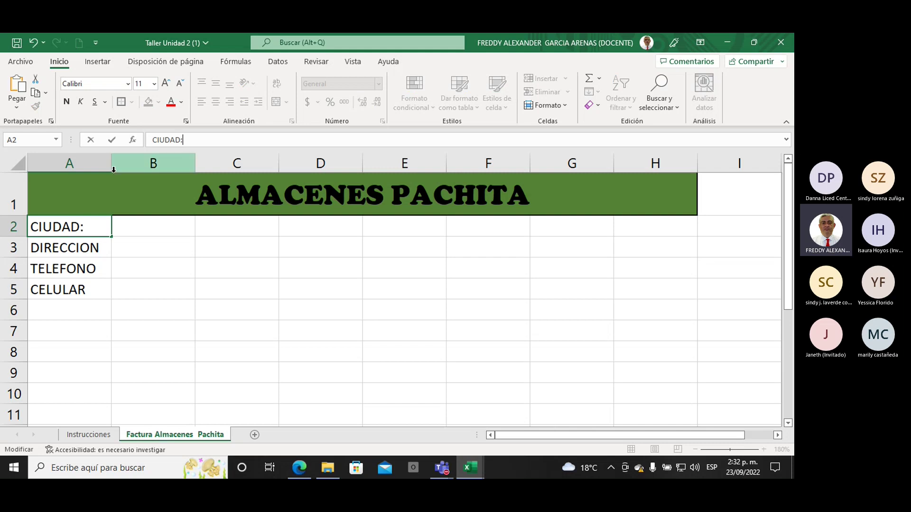
click(149, 226)
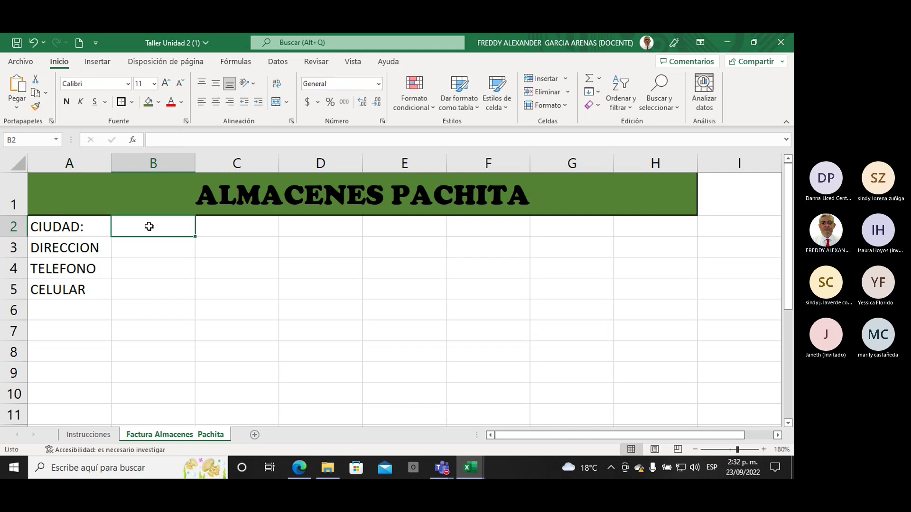
click(102, 225)
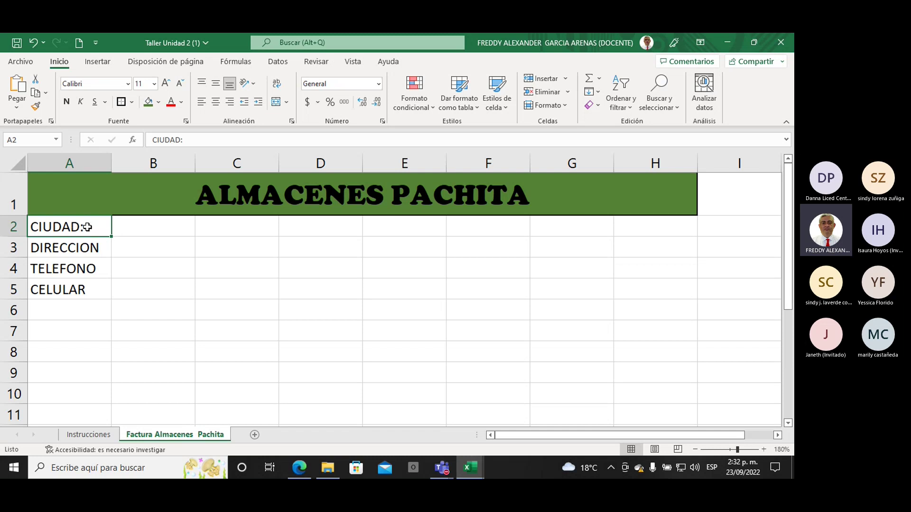
click(152, 227)
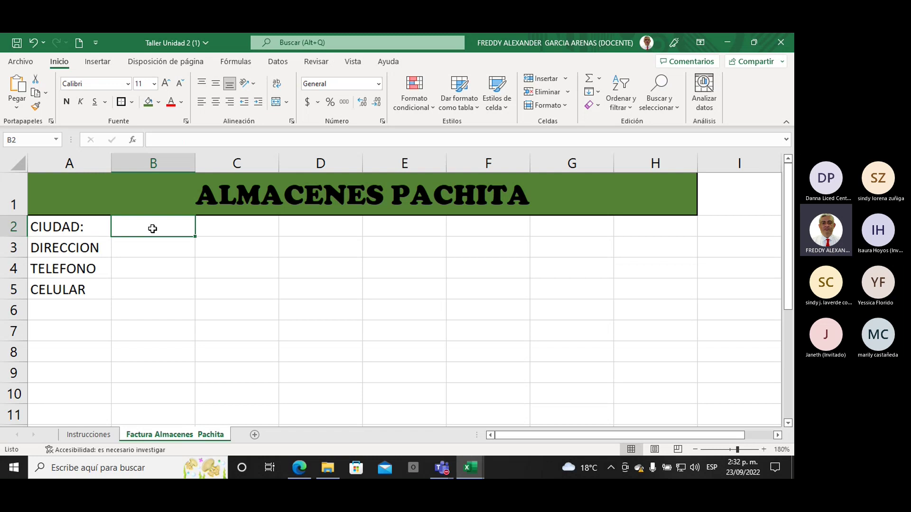
text(Bogot)
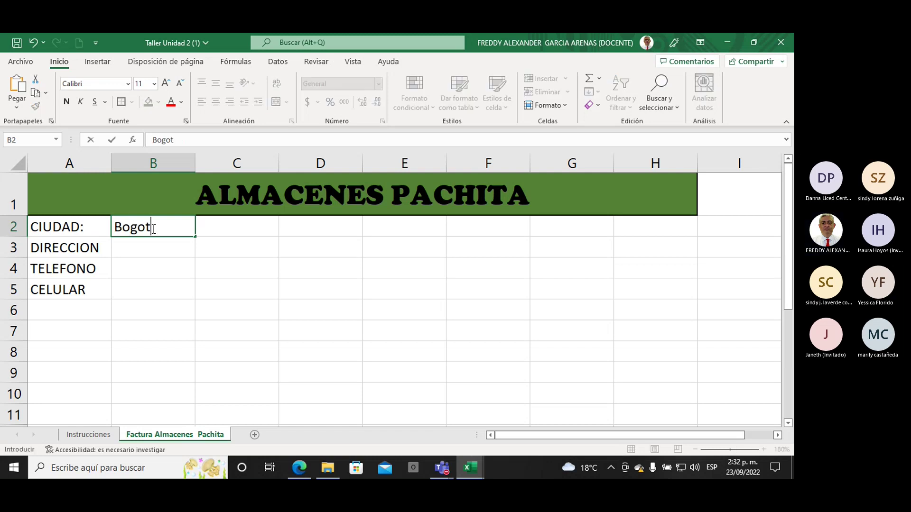
text(a)
key(Return)
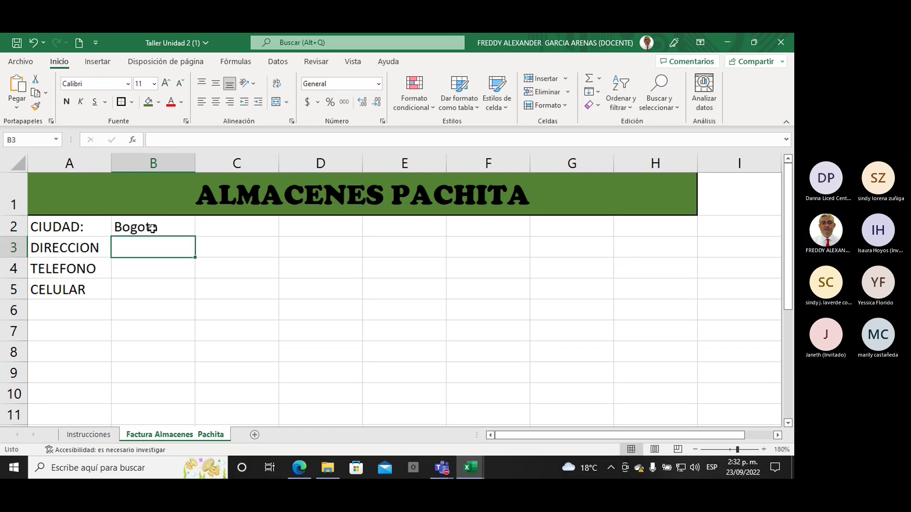
Select cells around CIUDAD: and Bogota in rows 2 and 3
click(133, 220)
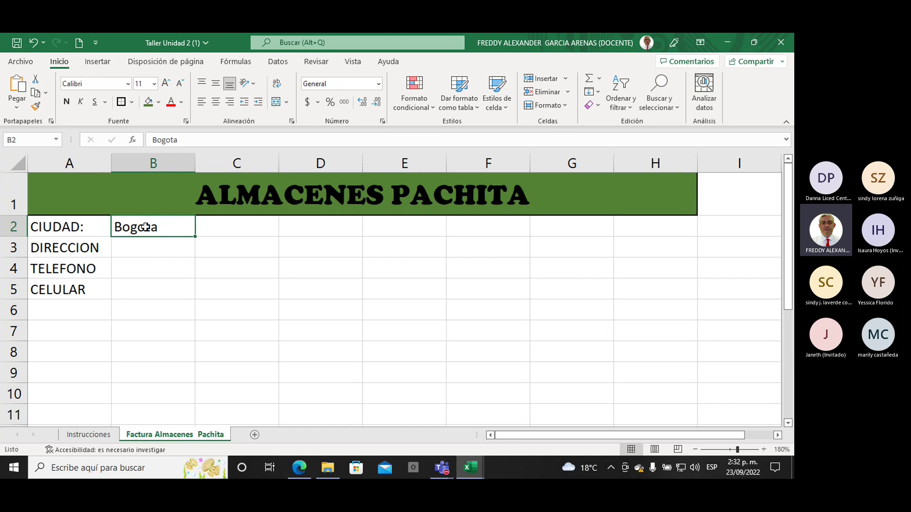
click(77, 234)
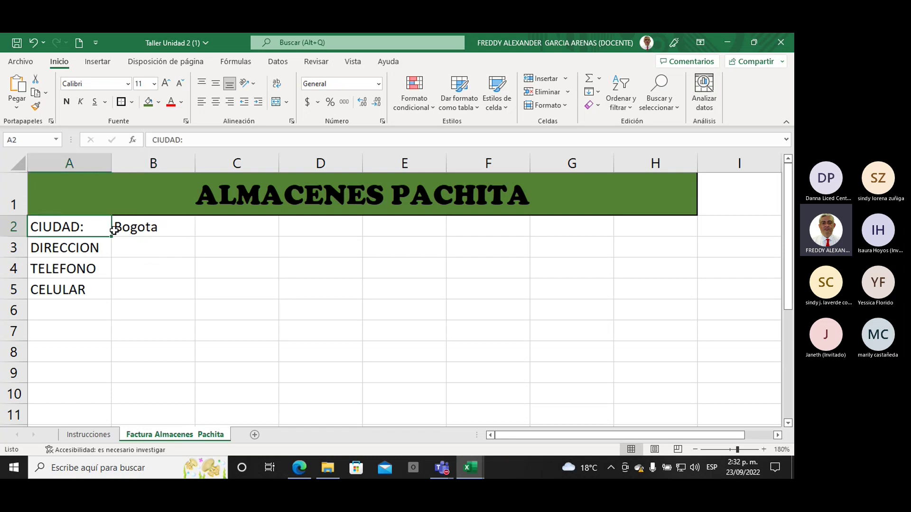
click(135, 227)
click(90, 231)
click(136, 231)
click(88, 238)
click(131, 234)
click(108, 234)
drag(142, 242, 114, 232)
click(107, 232)
click(126, 240)
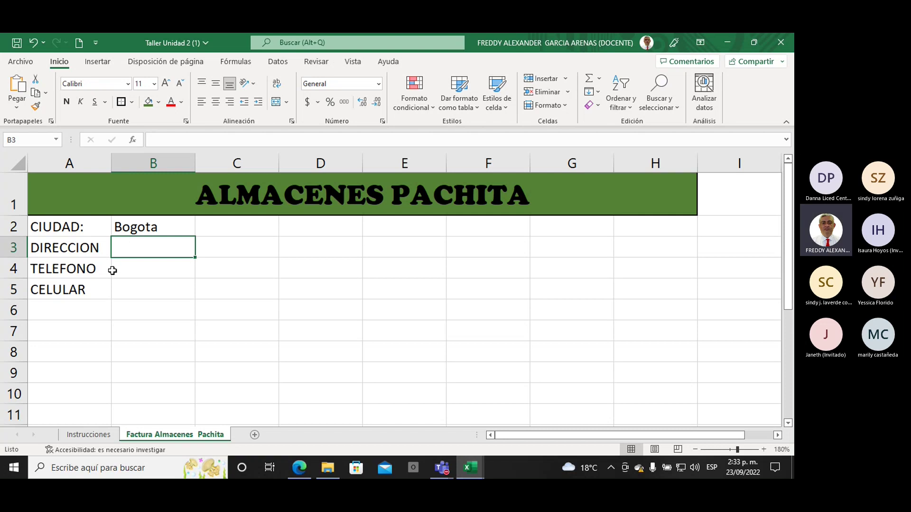
click(73, 231)
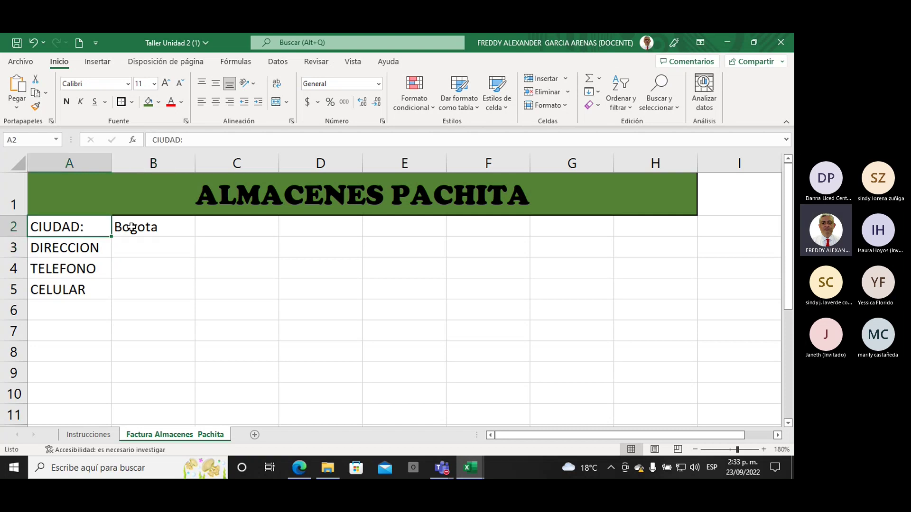
Remove the stray 'bogota' text added to the A2 label so it reads just CIUDAD:
click(205, 137)
text(b)
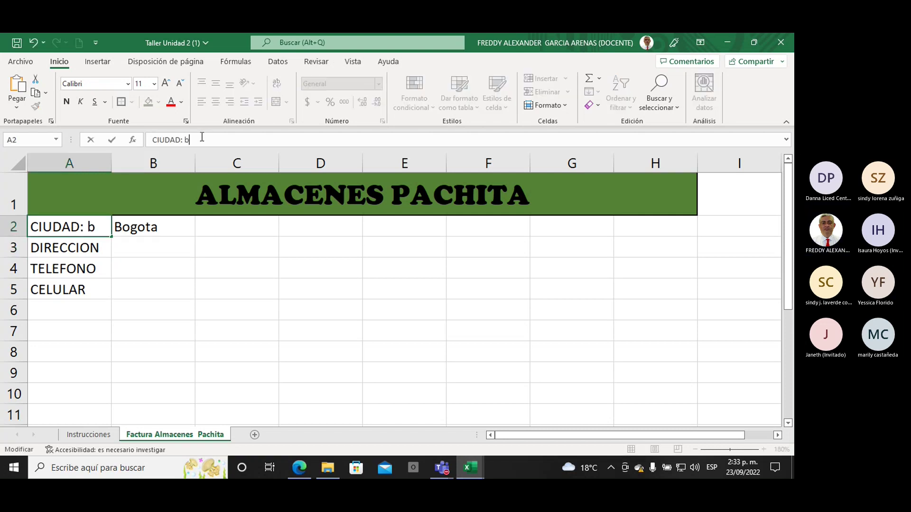
text(ogota)
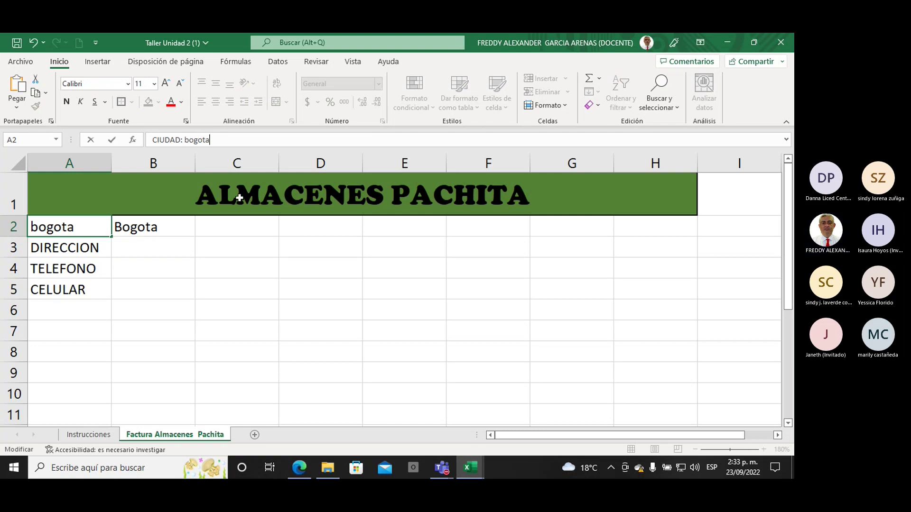
click(252, 267)
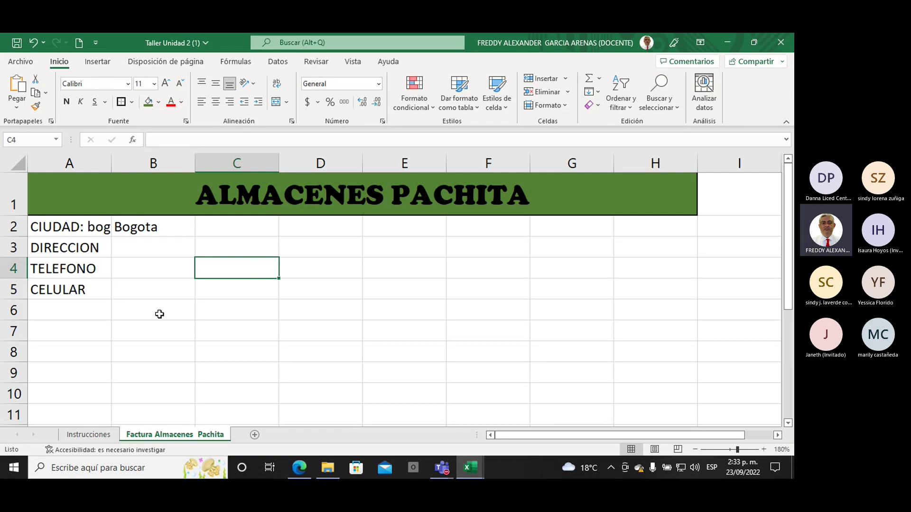
key(Up)
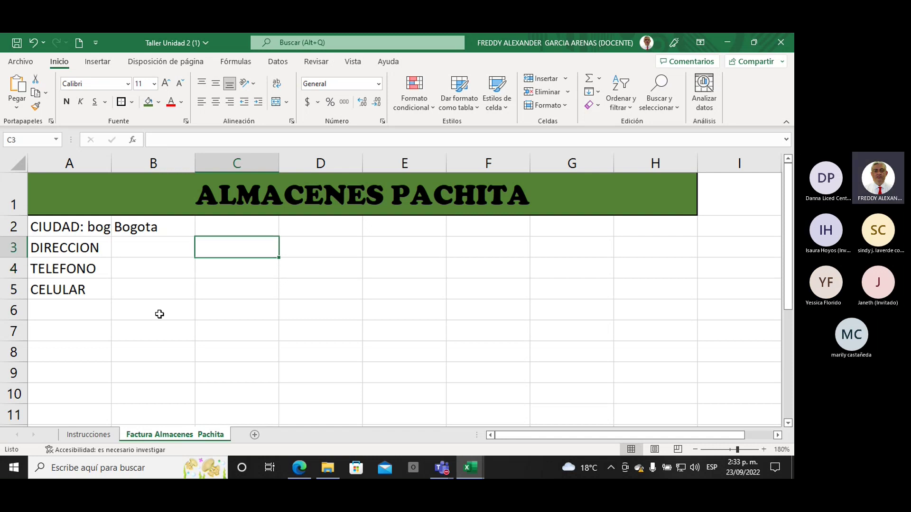
key(Up)
key(Left)
key(Left)
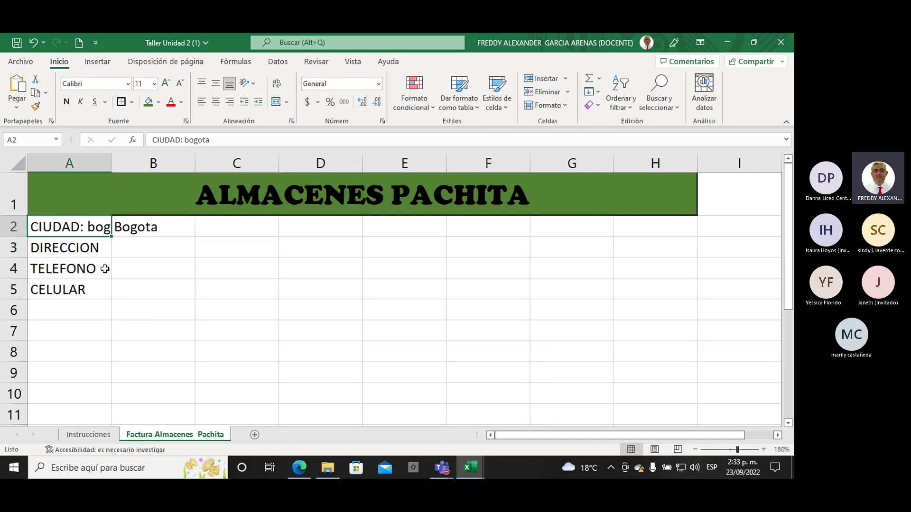
click(210, 140)
key(BackSpace)
key(BackSpace)
key(BackSpace)
key(BackSpace)
key(BackSpace)
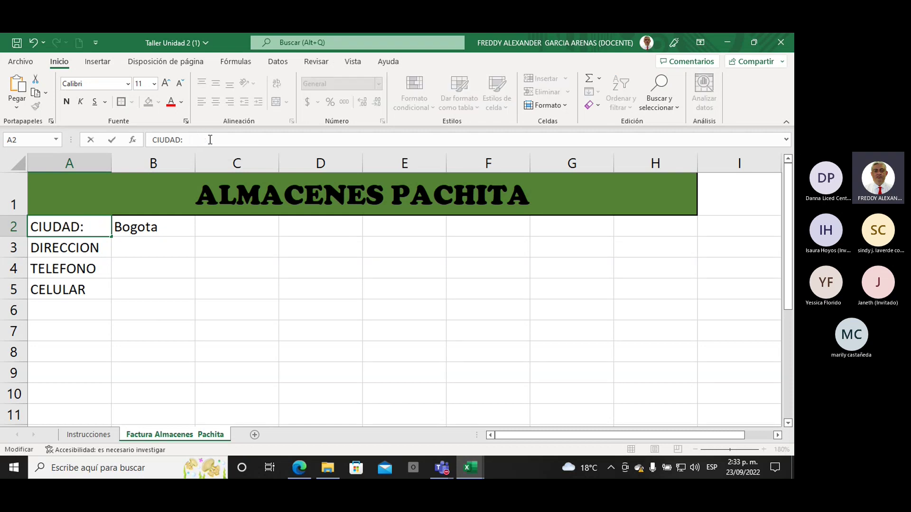
key(Return)
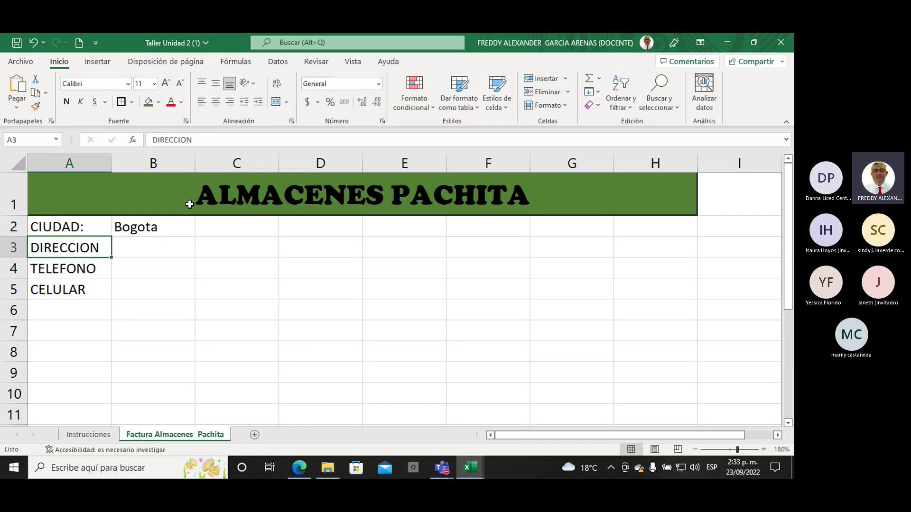
click(161, 226)
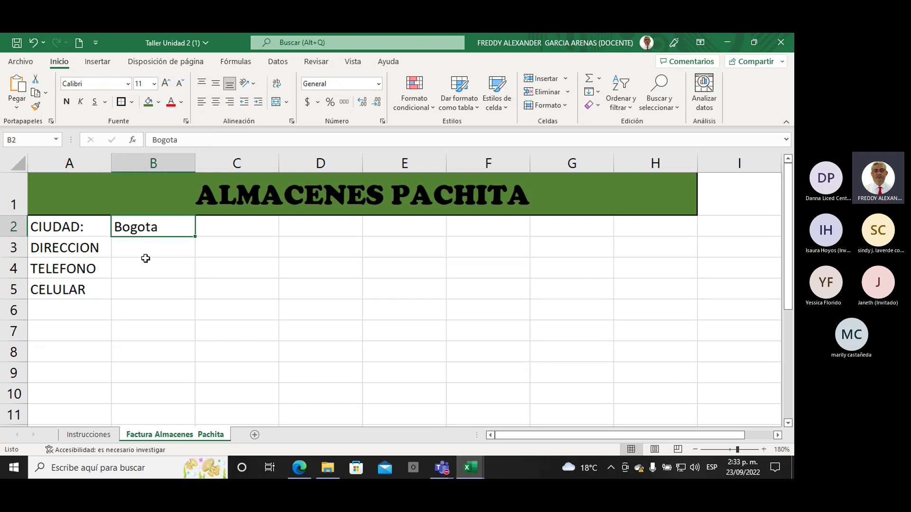
Give A2:H5 (CIUDAD to CELULAR) an outside border and show the sheet's print preview
drag(56, 231, 57, 294)
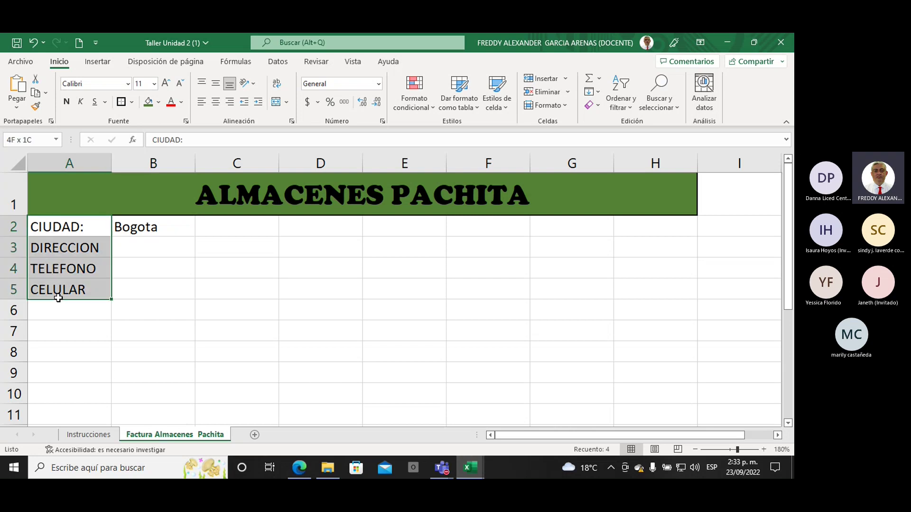
click(139, 252)
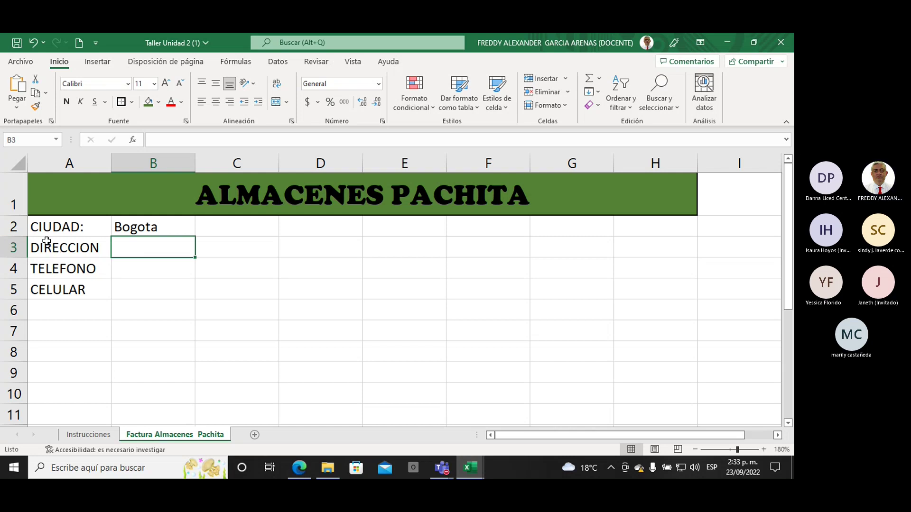
mouse_move(47, 229)
mouse_down()
mouse_move(565, 289)
mouse_move(654, 289)
mouse_up()
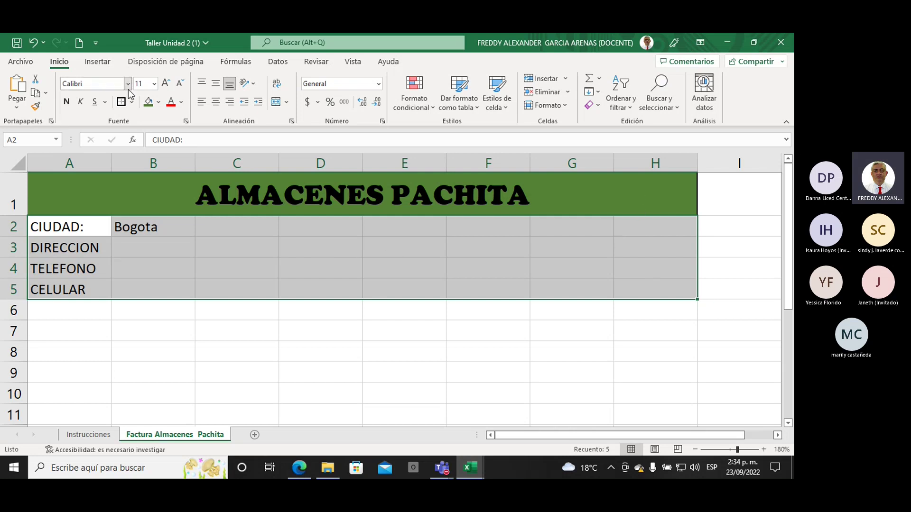
click(122, 103)
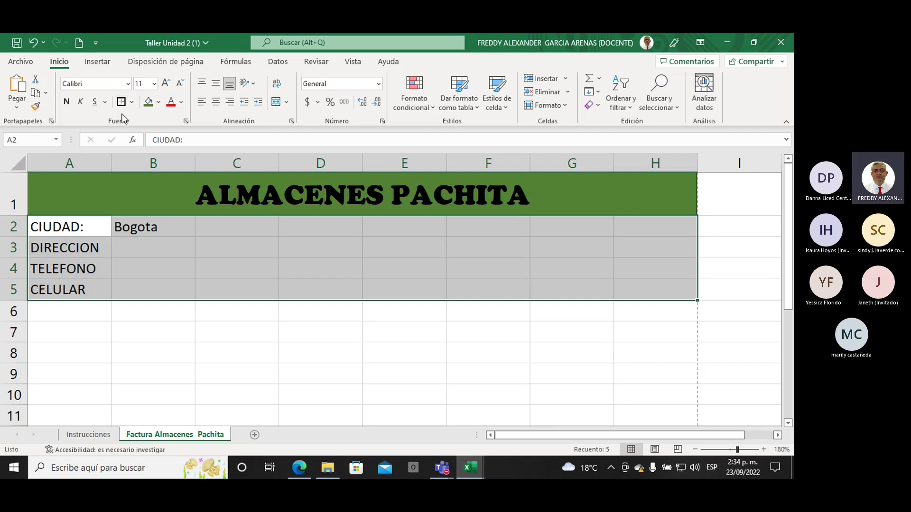
click(18, 63)
click(38, 242)
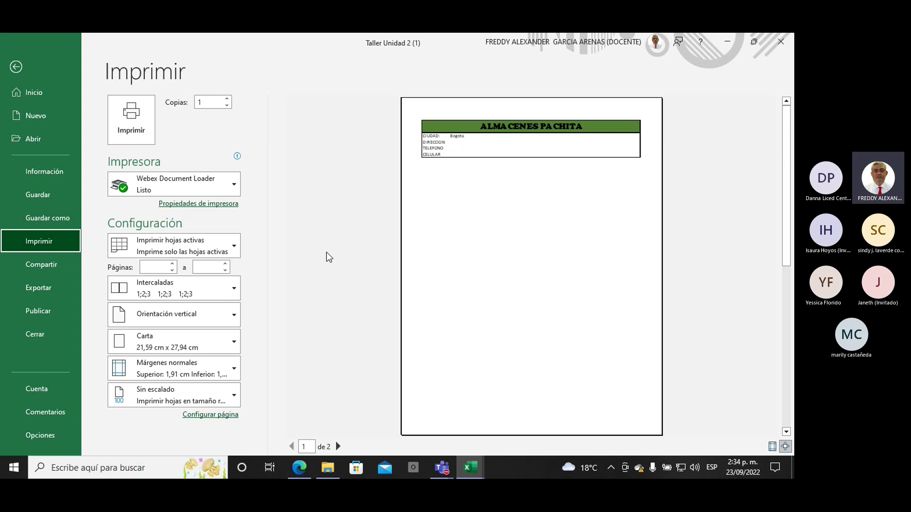
Return from print preview to the worksheet and deselect to view the bordered label block
click(15, 68)
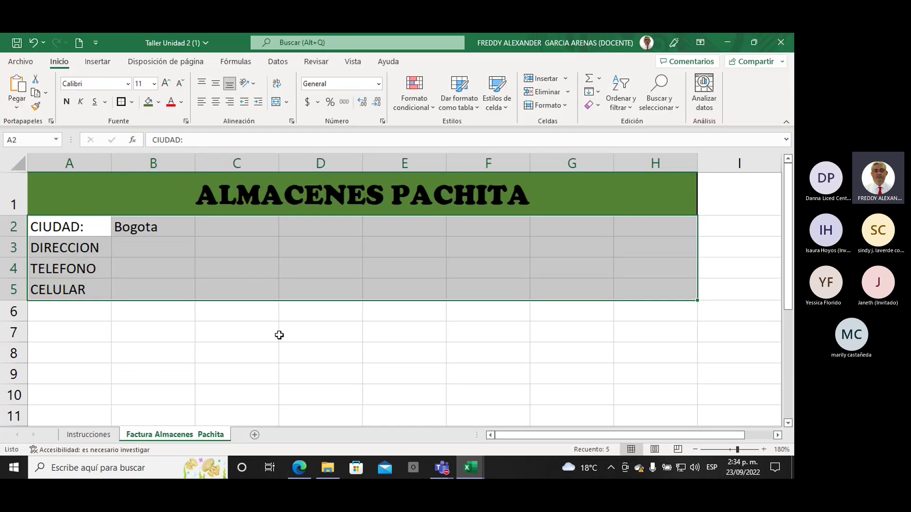
click(280, 335)
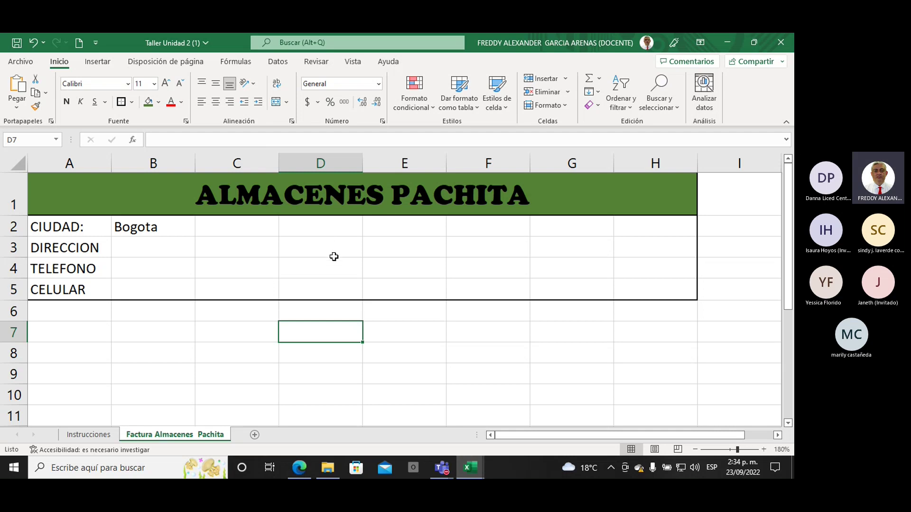
scroll(333, 266, down, 1)
scroll(335, 270, up, 1)
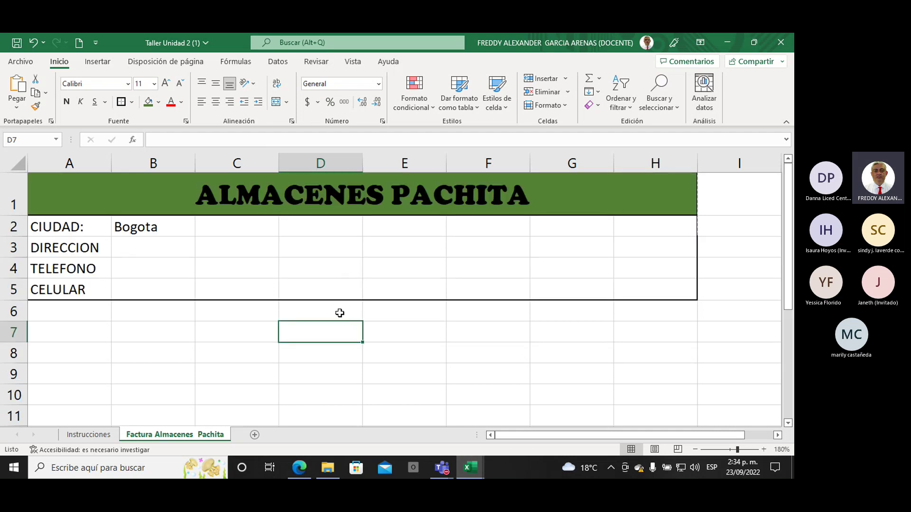
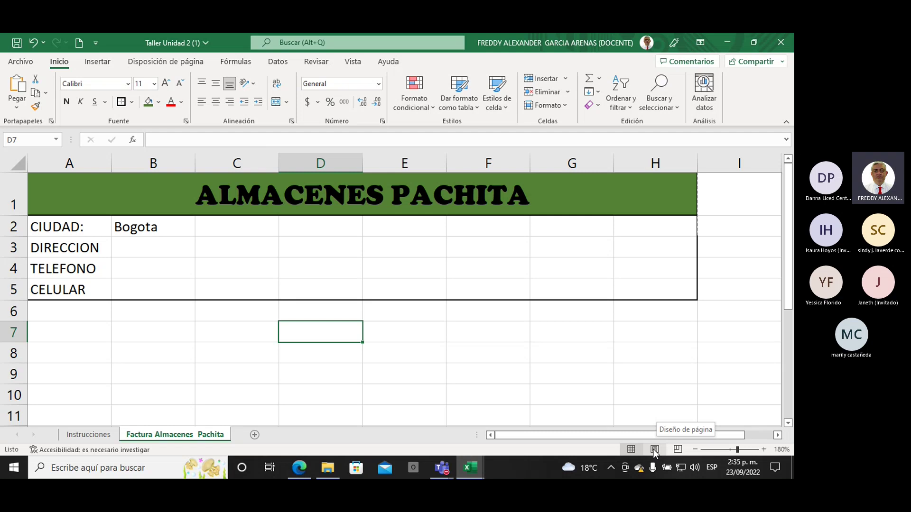
Switch to Page Layout view and type 'otra hoja' in cell J5 on page 2
click(655, 449)
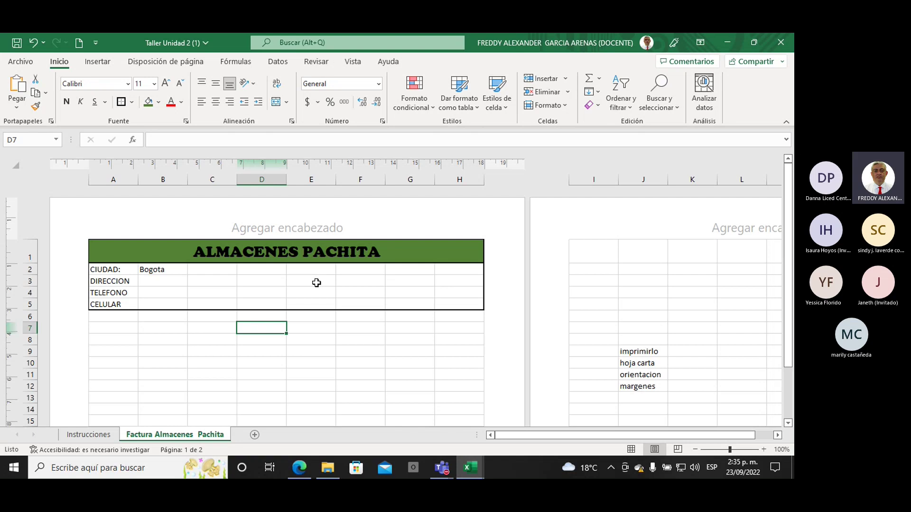
click(634, 301)
text(otra)
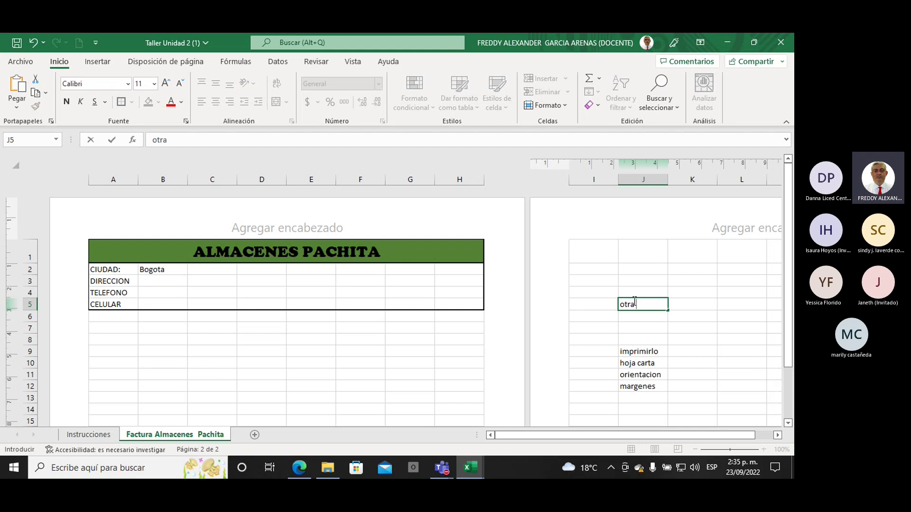
text( hoja)
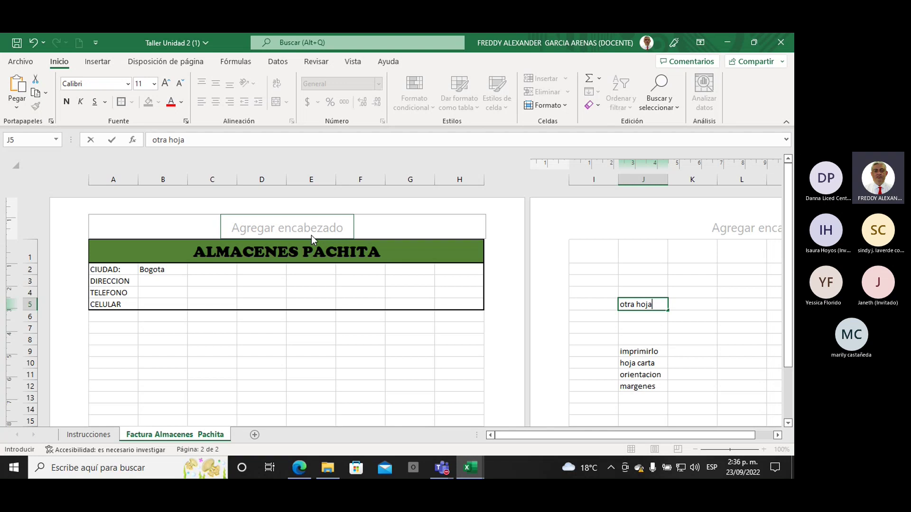
click(299, 468)
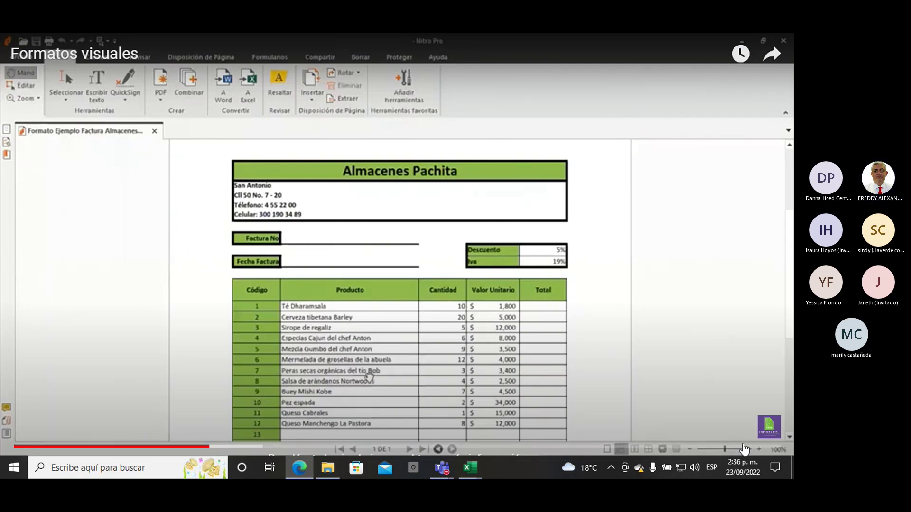
mouse_move(213, 446)
click(139, 410)
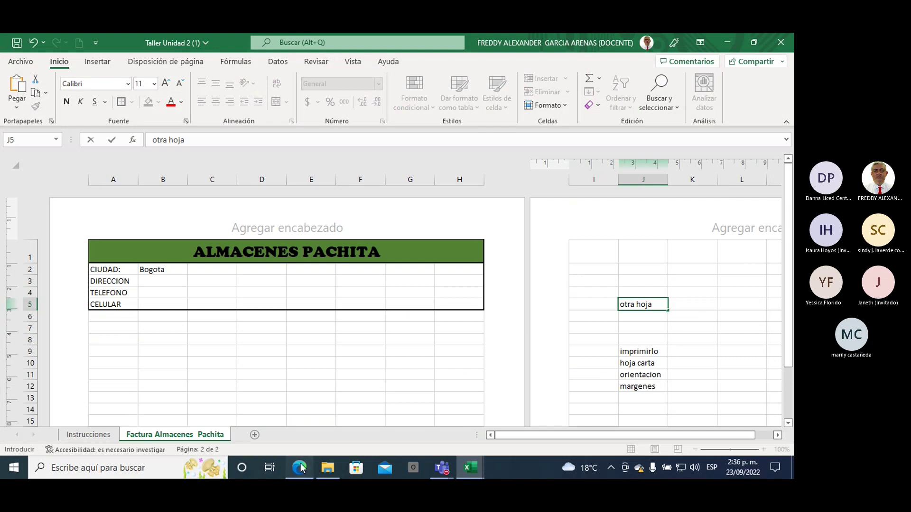
click(300, 468)
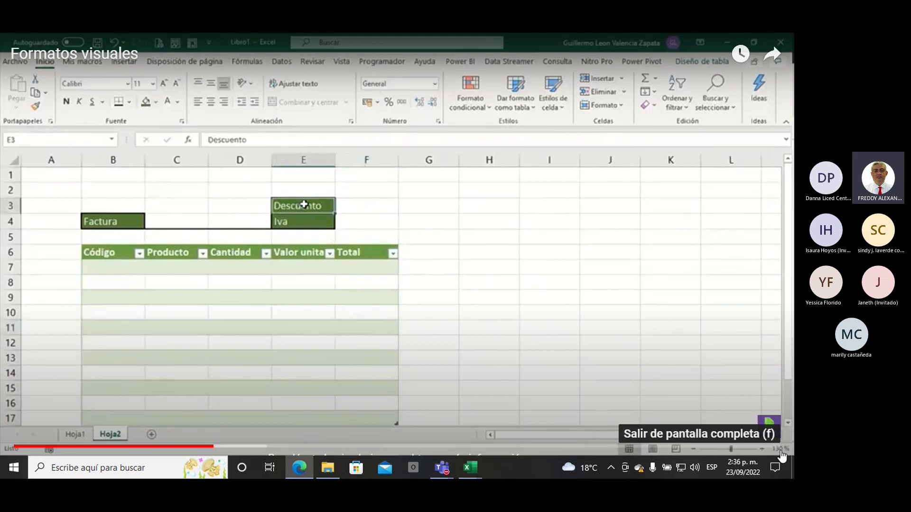
click(296, 471)
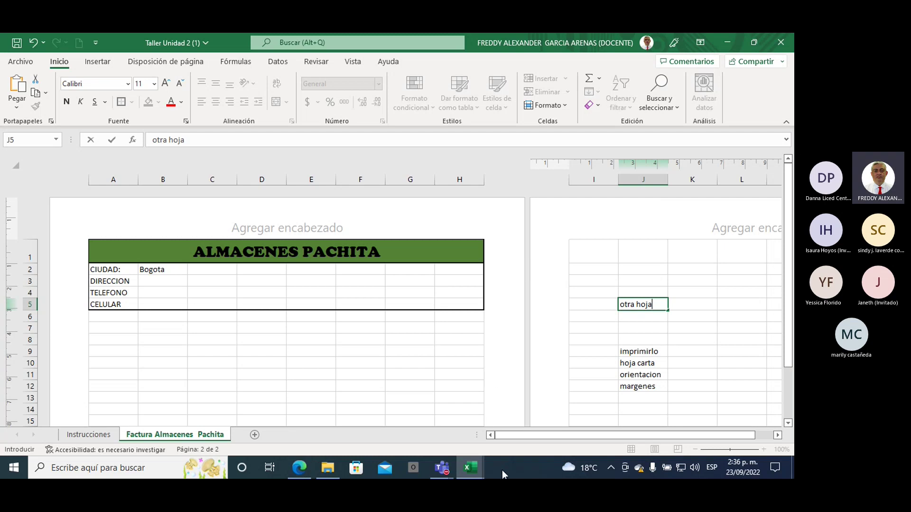
click(297, 470)
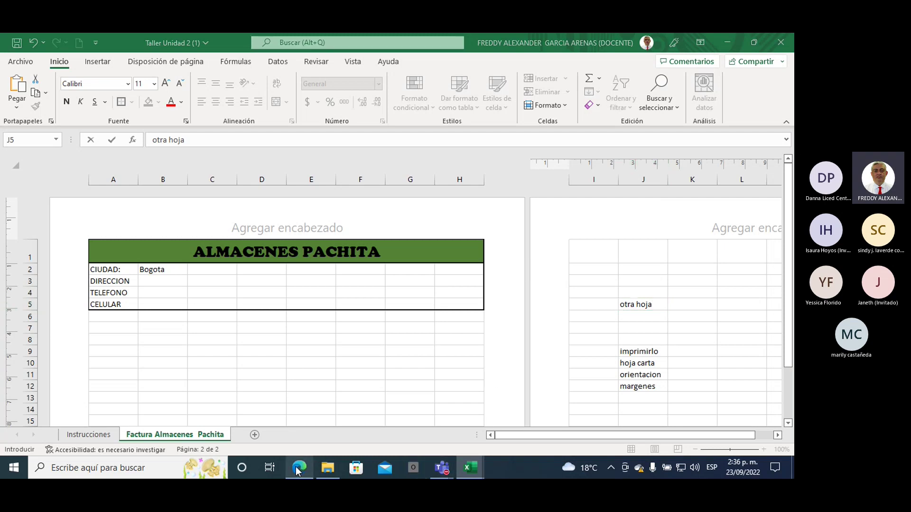
right_click(297, 470)
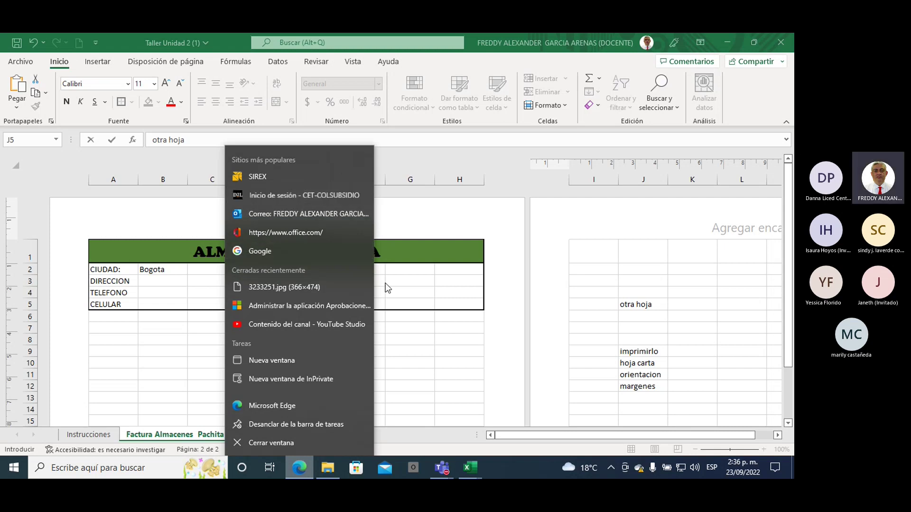
key(Escape)
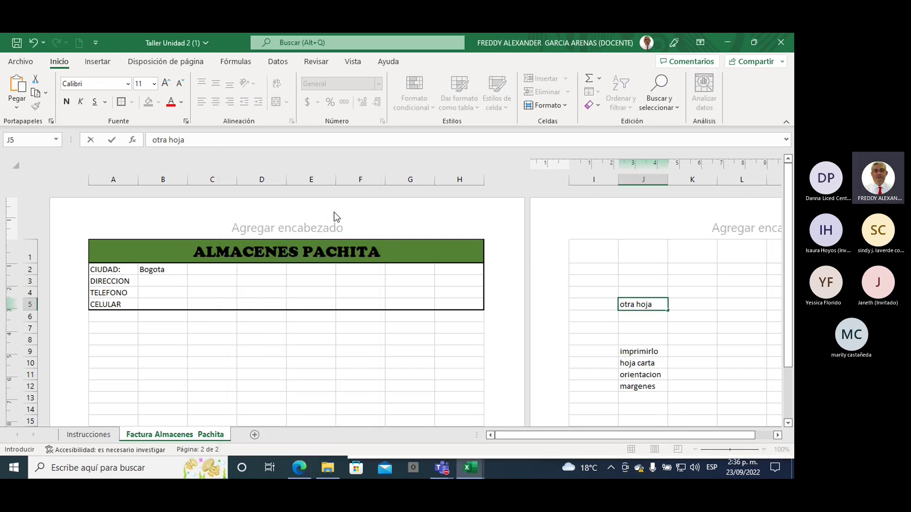
click(304, 467)
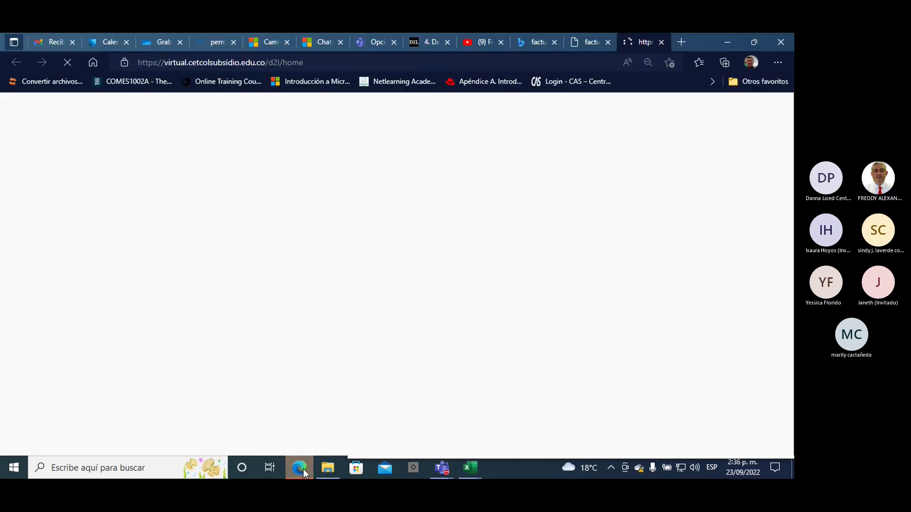
click(679, 41)
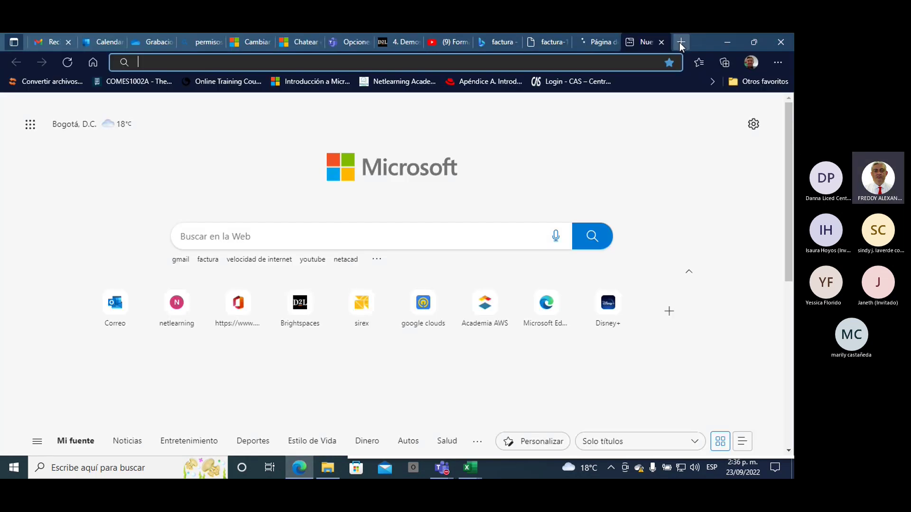
click(605, 42)
click(612, 42)
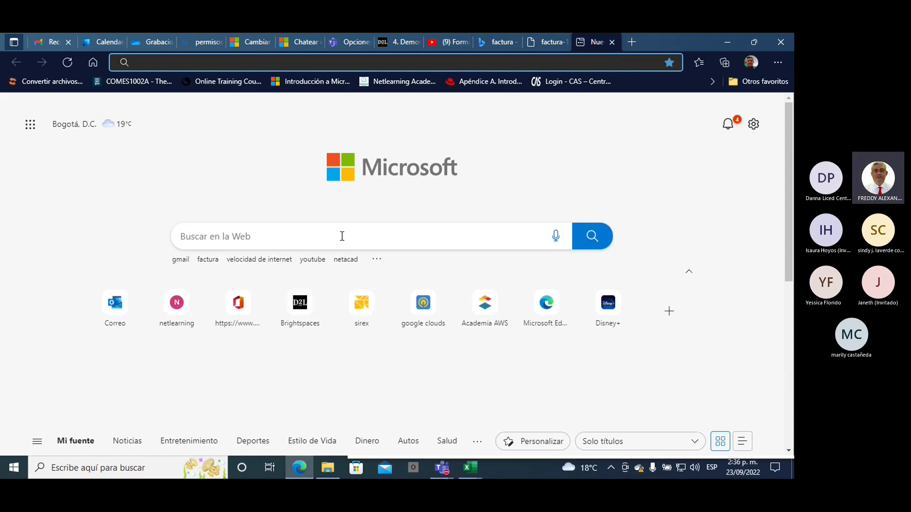
click(524, 43)
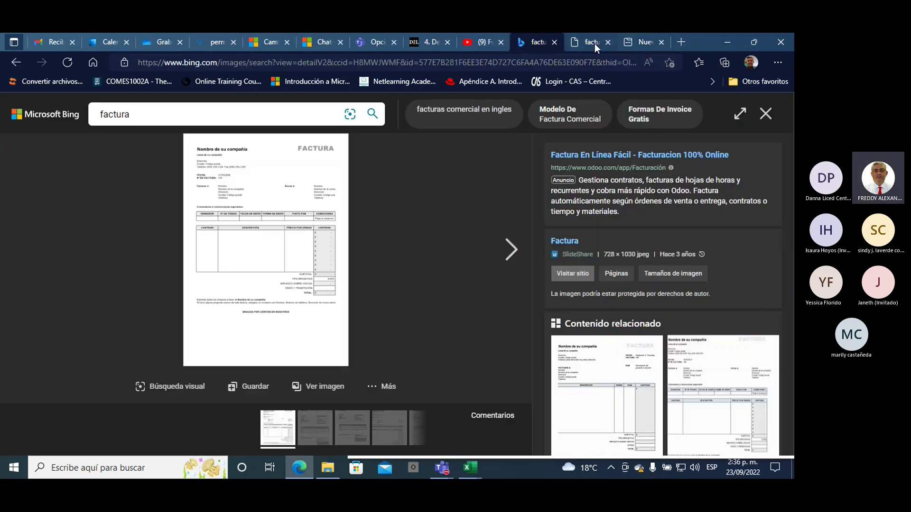
click(594, 43)
scroll(407, 223, up, 3)
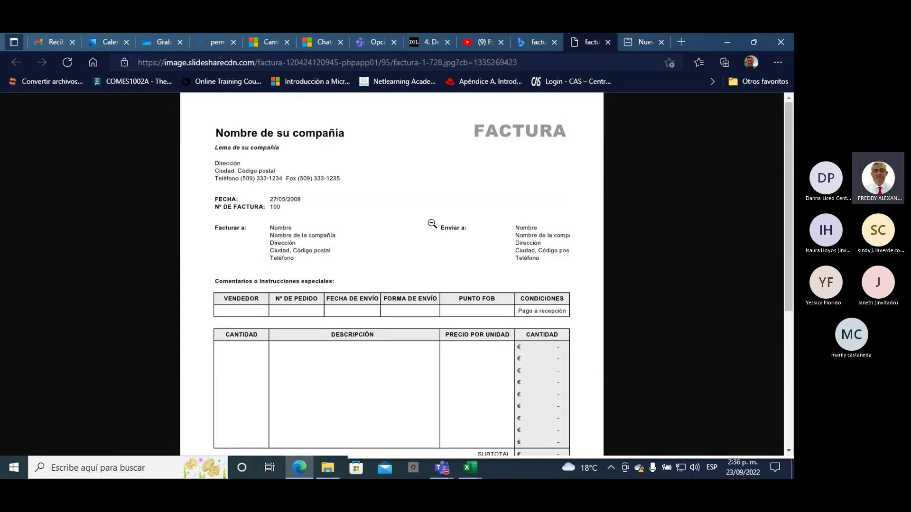
click(639, 45)
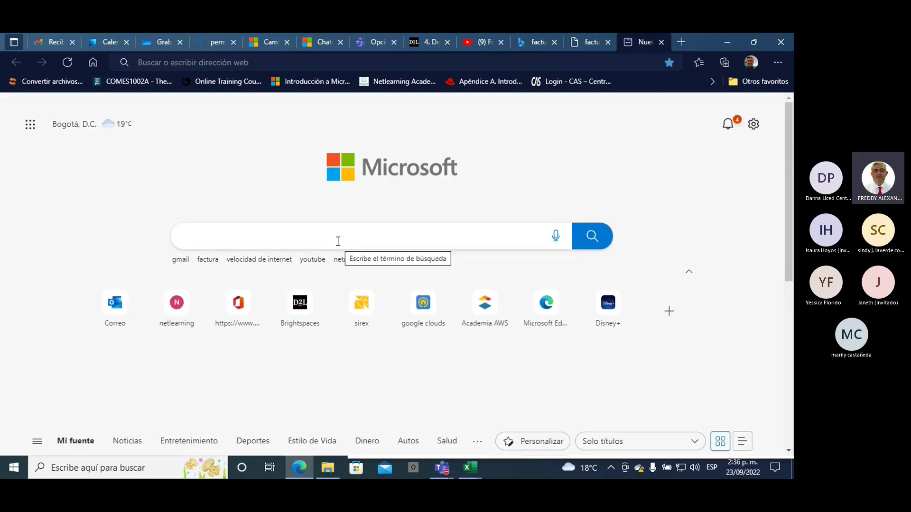
click(533, 43)
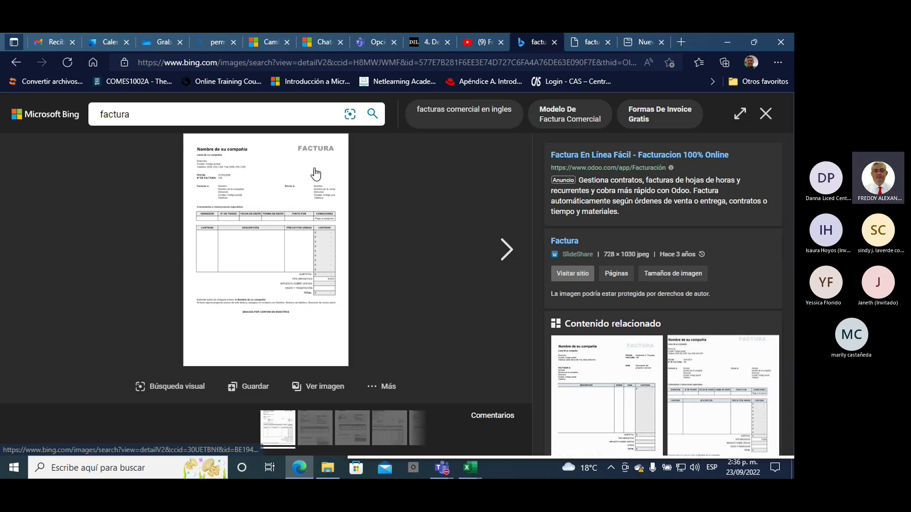
click(16, 62)
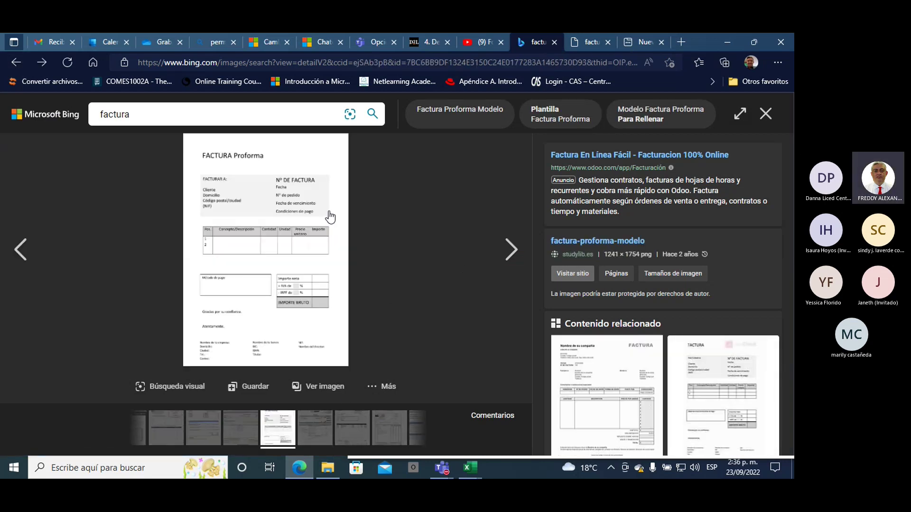
click(16, 62)
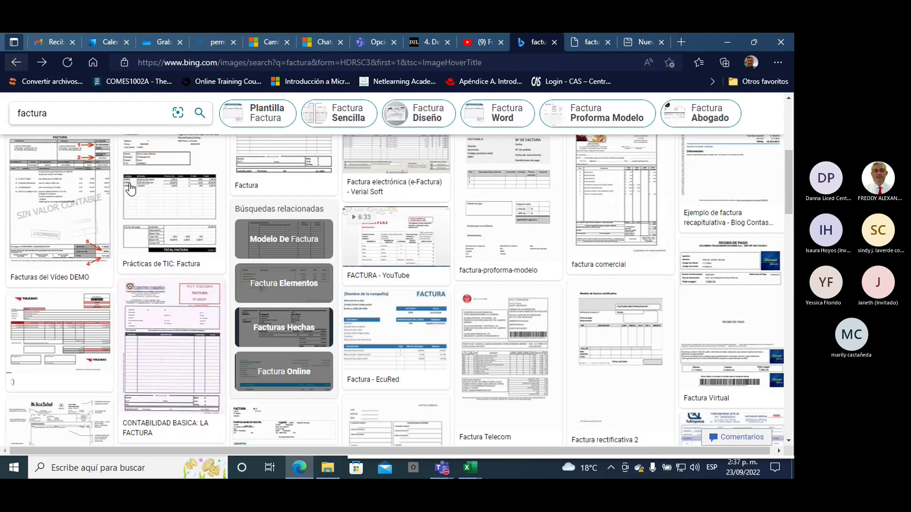
click(478, 317)
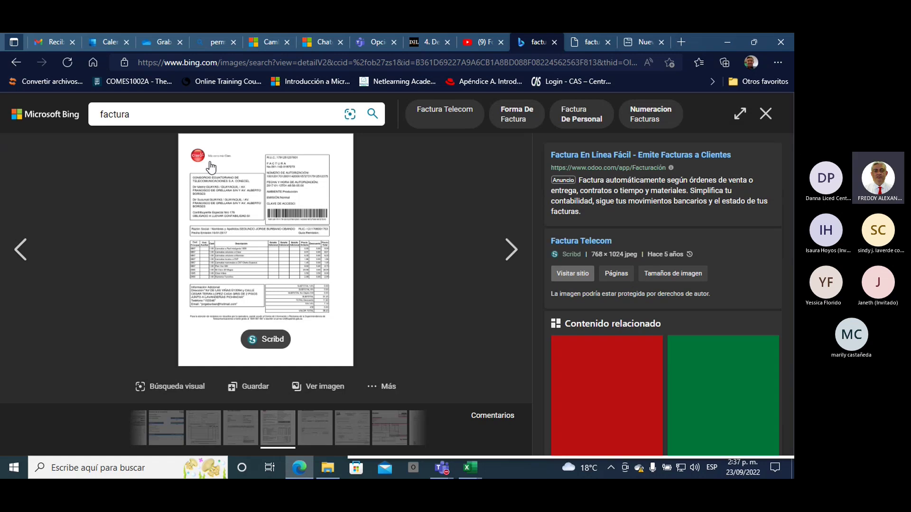
click(326, 386)
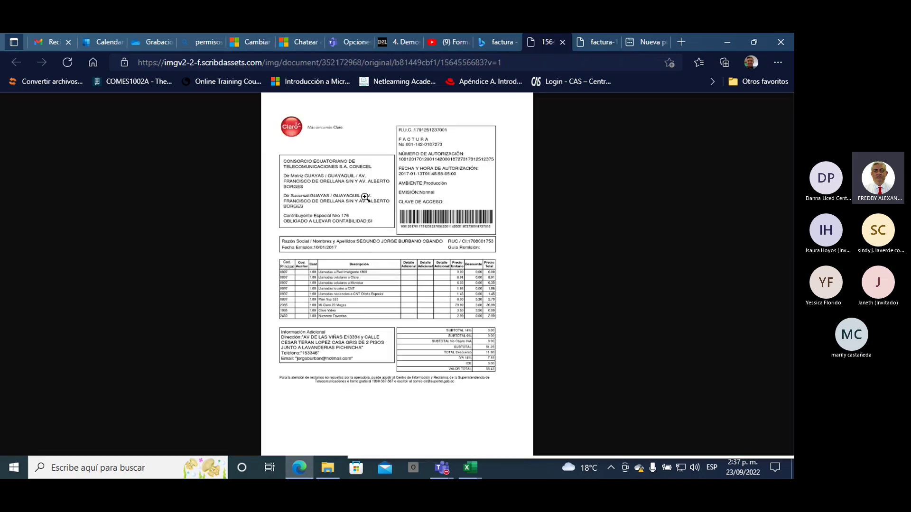
click(293, 141)
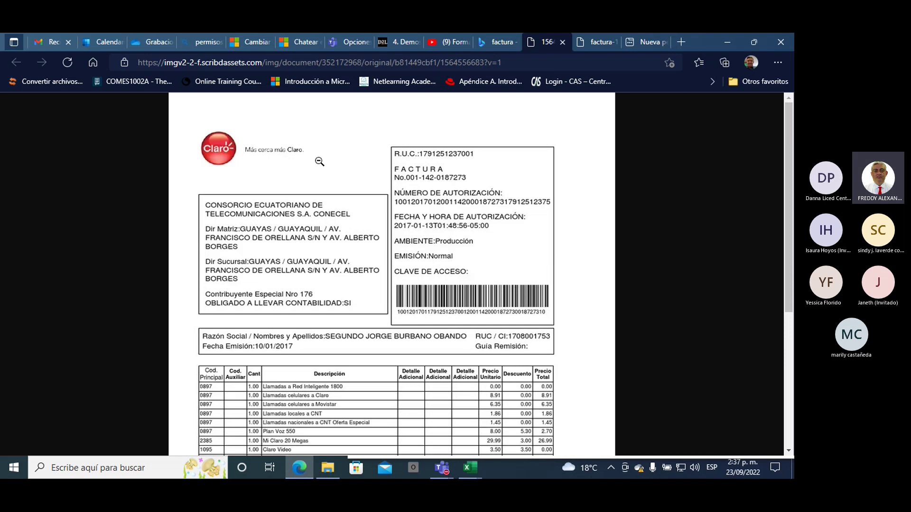
click(727, 42)
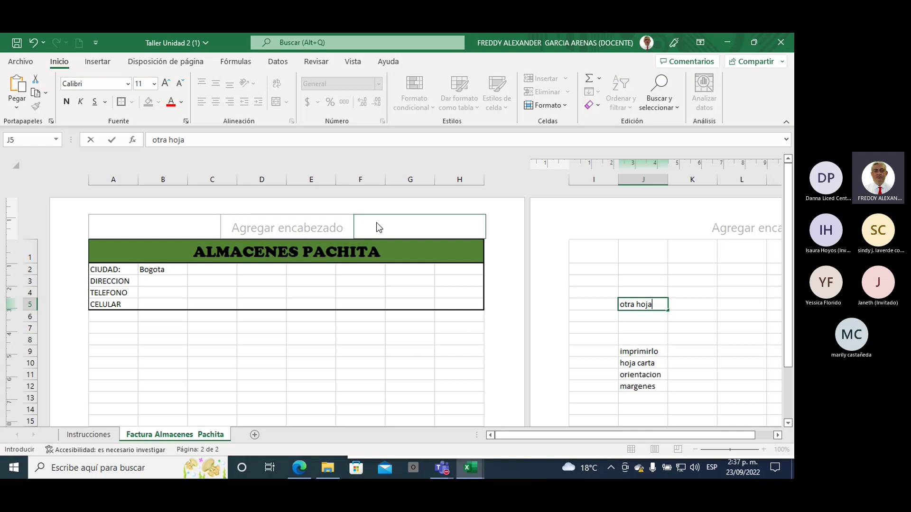
Commit the J5 note and open the right section of the page header for editing
click(403, 249)
click(405, 231)
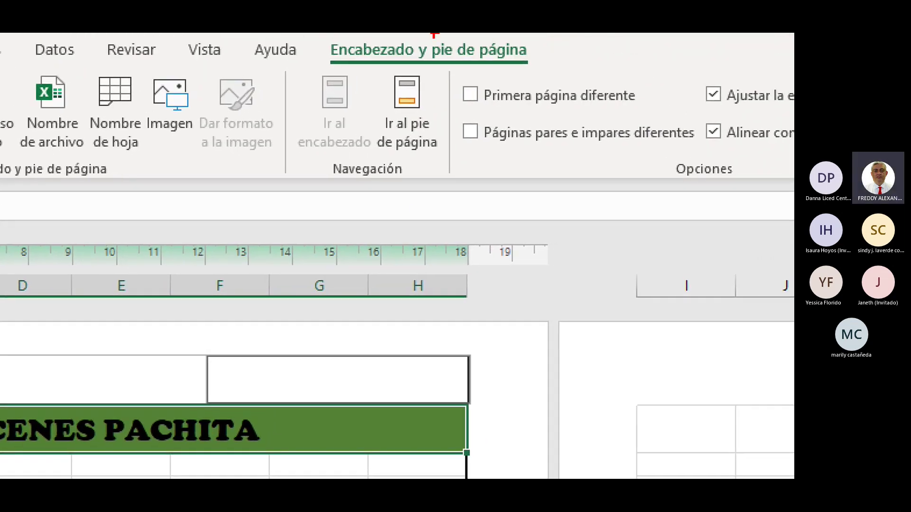
mouse_move(320, 43)
mouse_down()
mouse_move(404, 44)
mouse_move(322, 47)
mouse_up()
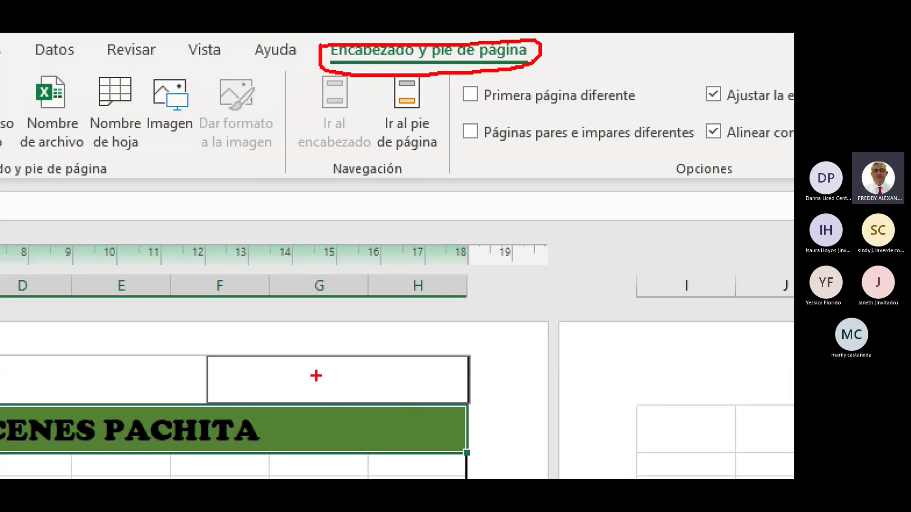
mouse_move(307, 363)
mouse_down()
mouse_move(348, 385)
mouse_move(309, 411)
mouse_up()
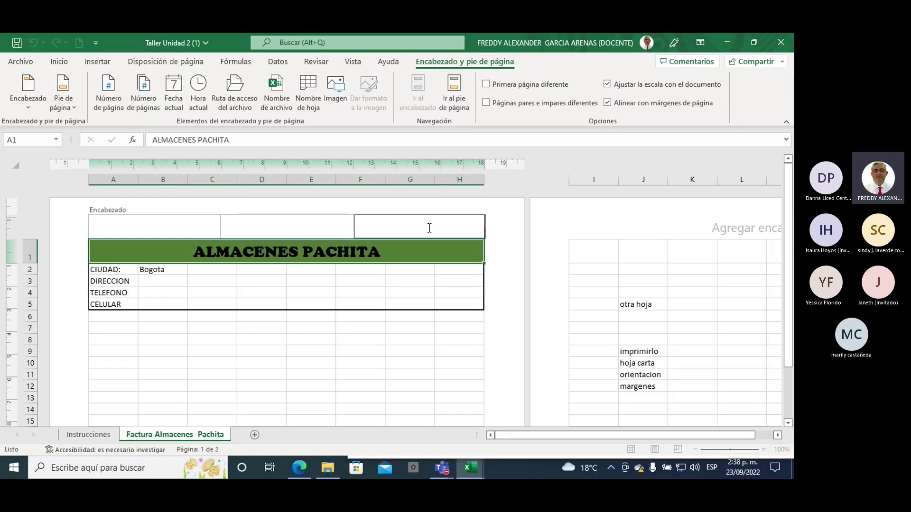
click(388, 279)
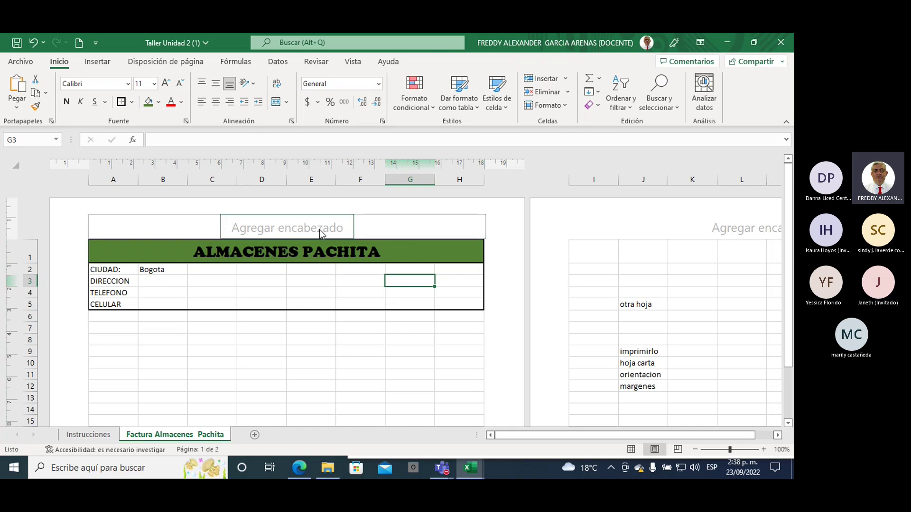
click(393, 220)
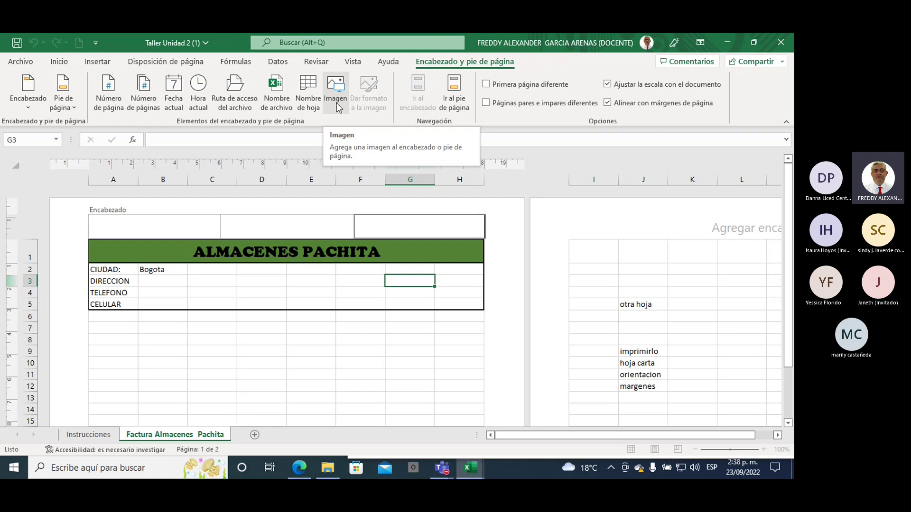
Search Bing online pictures for 'logo compras' to find a header image
click(338, 105)
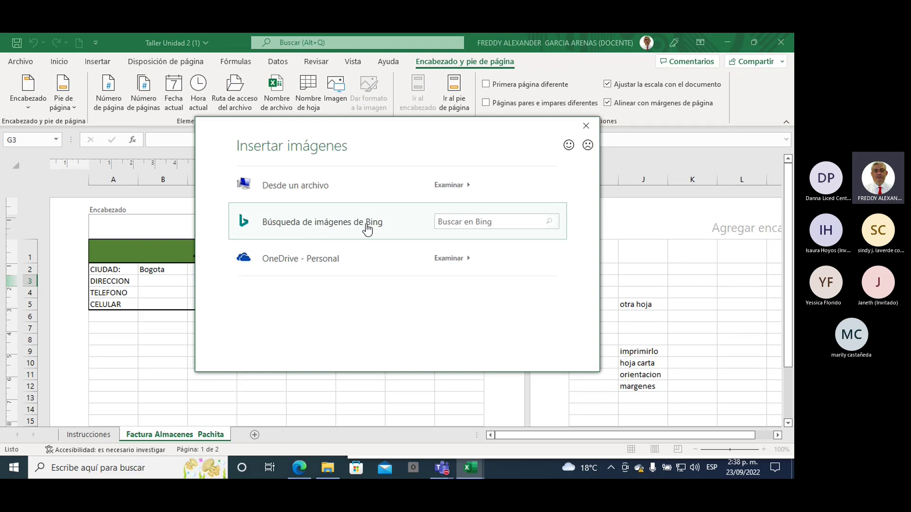
click(450, 221)
text(lo)
text(go )
text(compras)
key(Return)
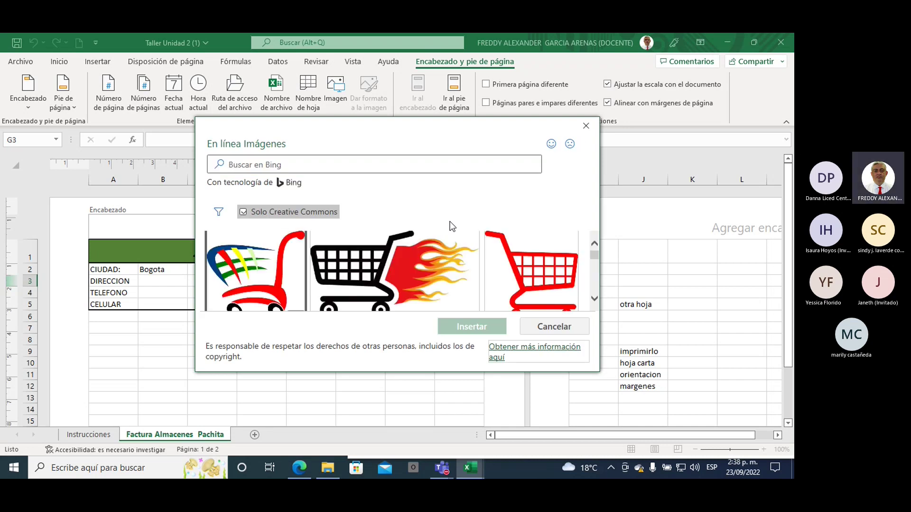
Insert the coffee cup, wallet, cash and mouse illustration from the results into the right header section
scroll(456, 252, down, 3)
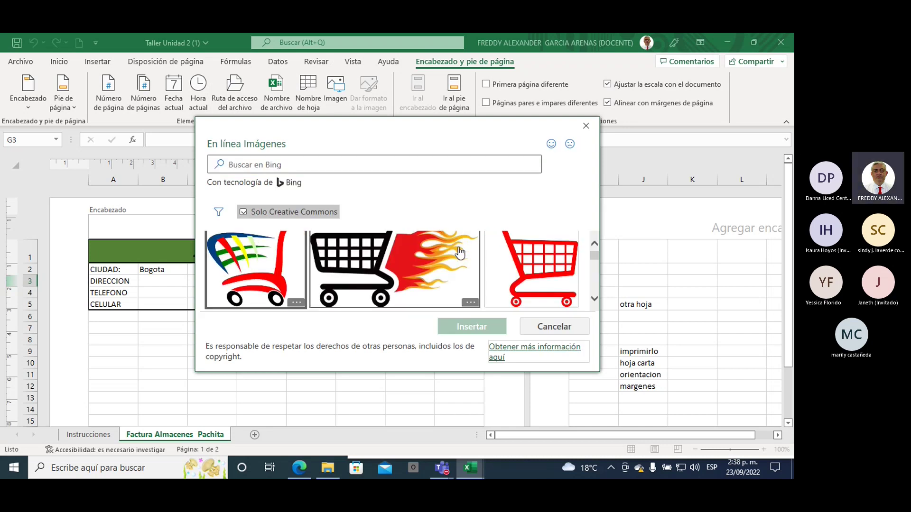
scroll(454, 262, down, 3)
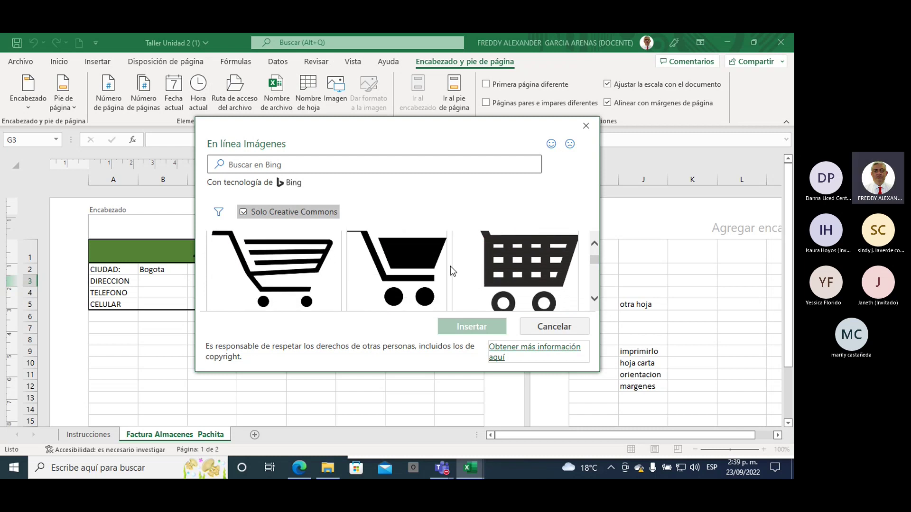
scroll(446, 275, down, 3)
scroll(446, 278, down, 2)
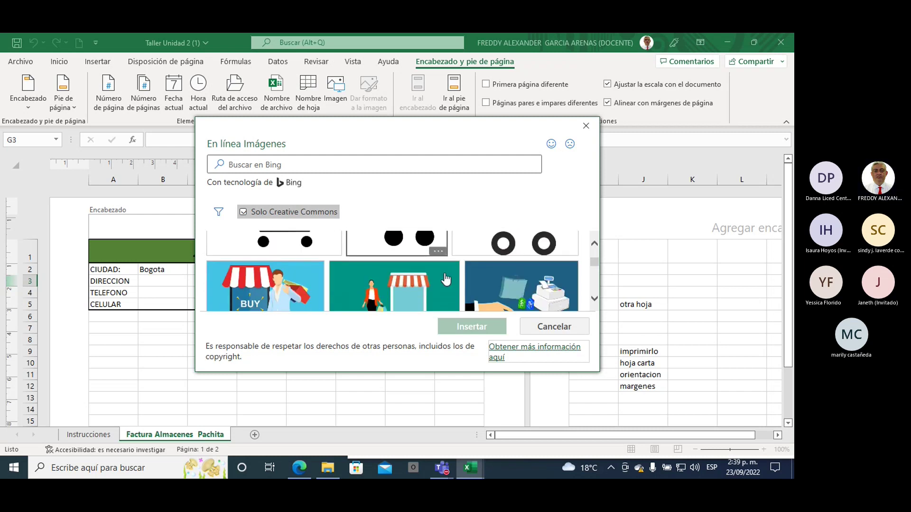
scroll(446, 279, down, 1)
scroll(445, 279, down, 1)
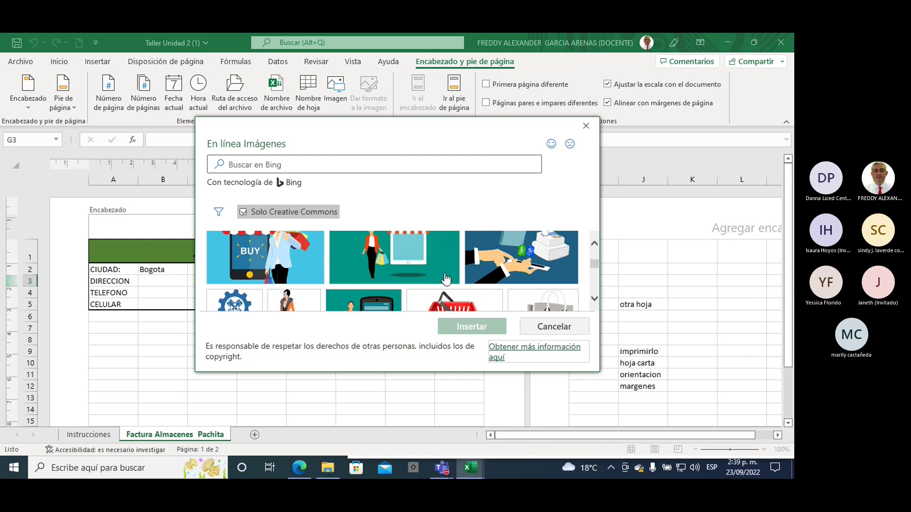
scroll(445, 279, down, 2)
scroll(445, 279, down, 1)
scroll(445, 279, down, 1)
scroll(445, 279, down, 2)
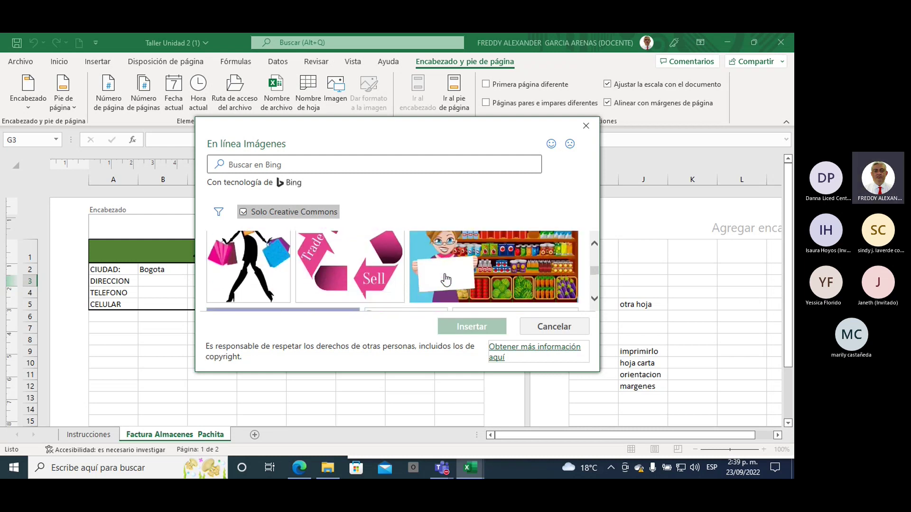
scroll(445, 279, down, 2)
scroll(446, 280, down, 1)
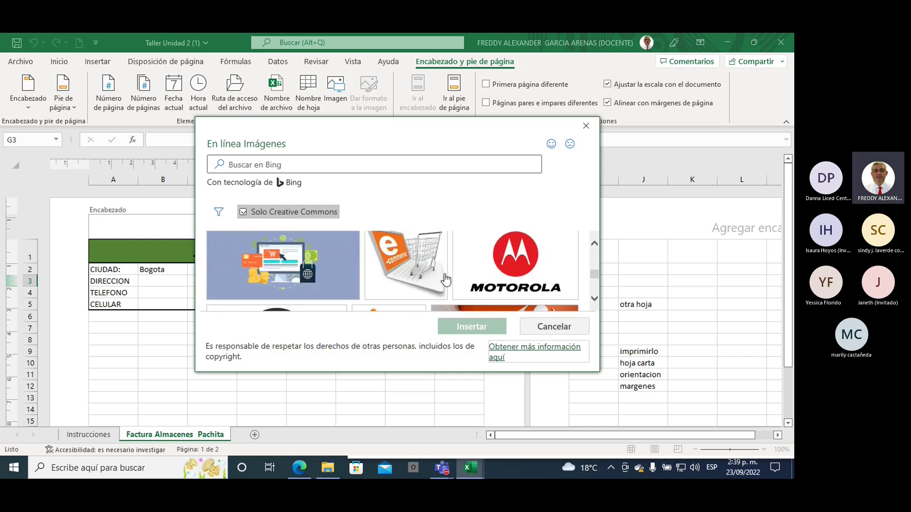
scroll(446, 280, down, 2)
scroll(447, 274, down, 1)
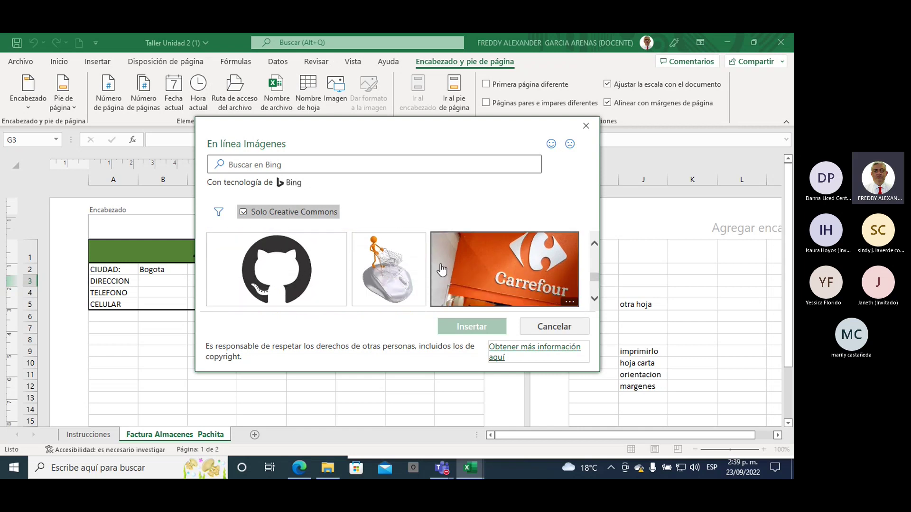
scroll(404, 277, down, 2)
scroll(404, 274, down, 2)
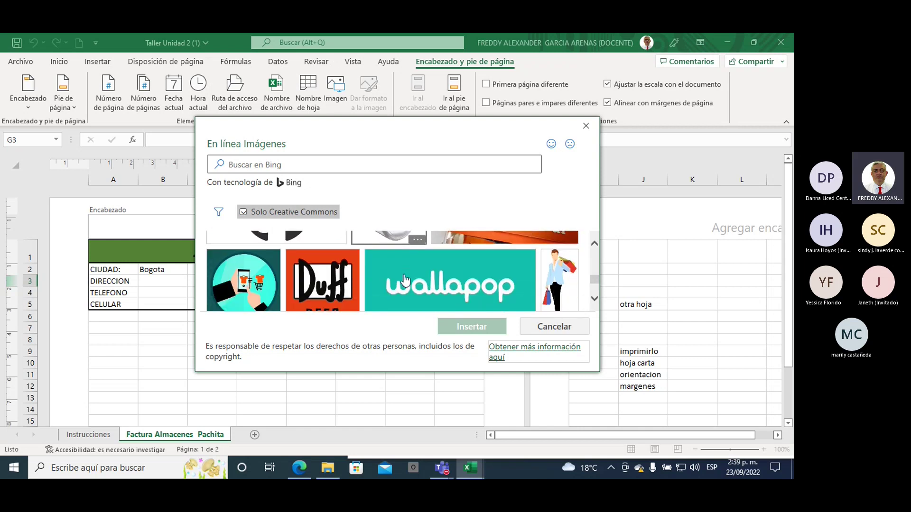
scroll(352, 270, down, 1)
scroll(379, 266, down, 2)
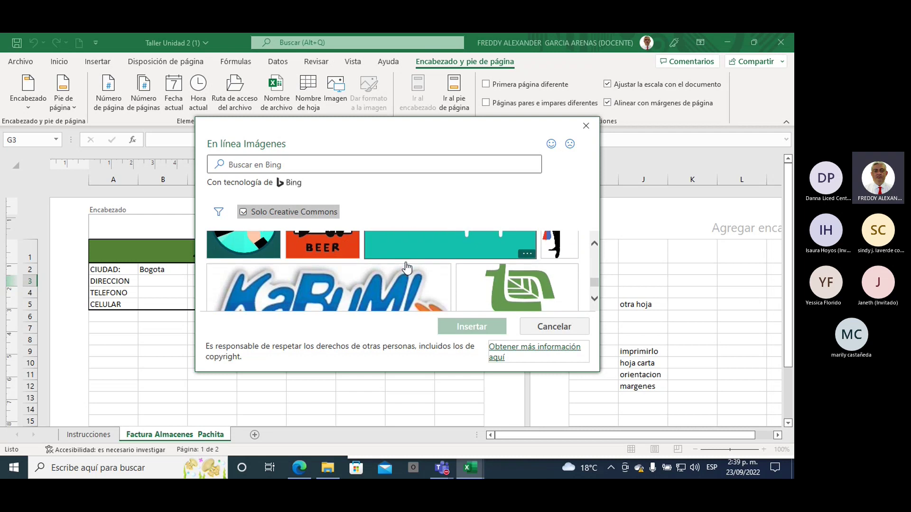
scroll(406, 261, up, 2)
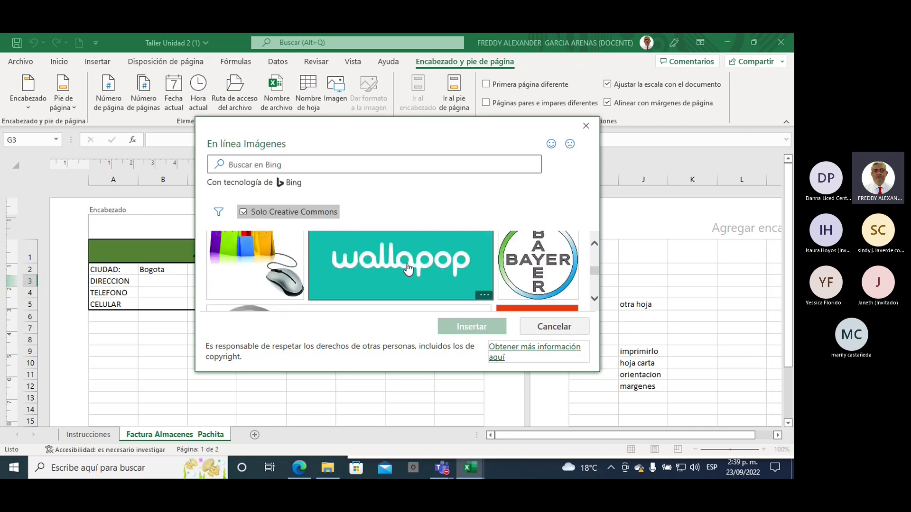
scroll(408, 269, up, 2)
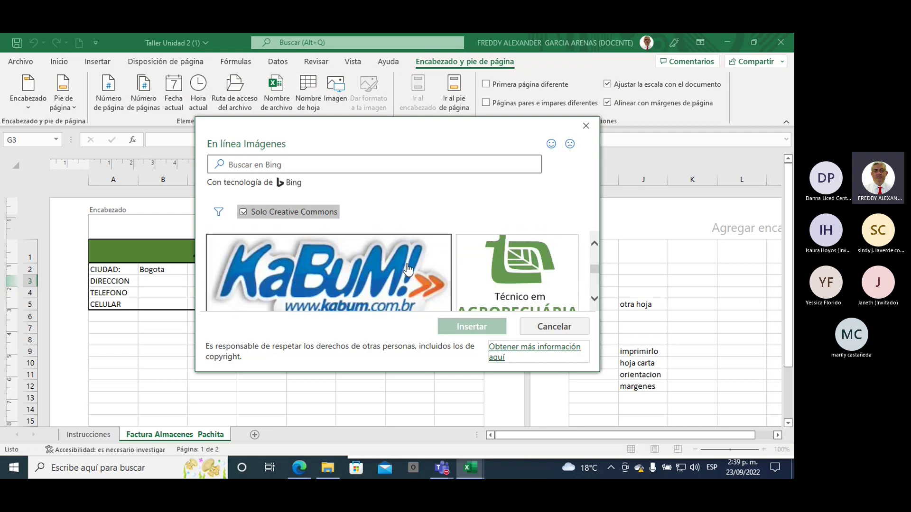
scroll(409, 272, down, 1)
scroll(409, 271, down, 1)
scroll(408, 272, down, 2)
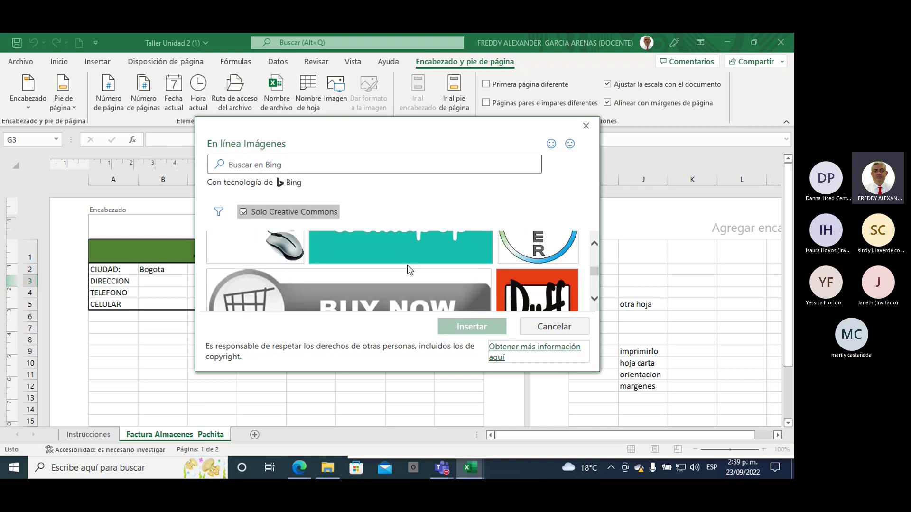
scroll(408, 271, down, 1)
scroll(408, 270, down, 1)
scroll(408, 271, down, 2)
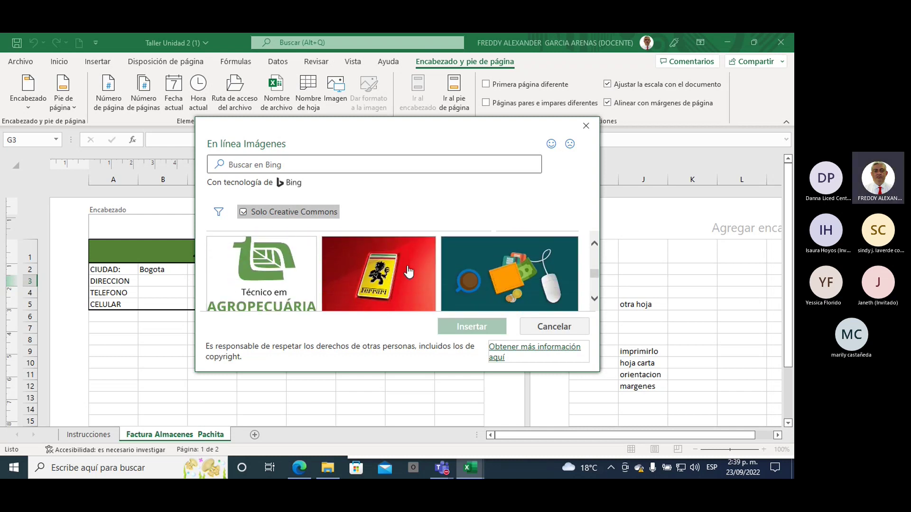
scroll(409, 271, down, 1)
scroll(408, 271, down, 1)
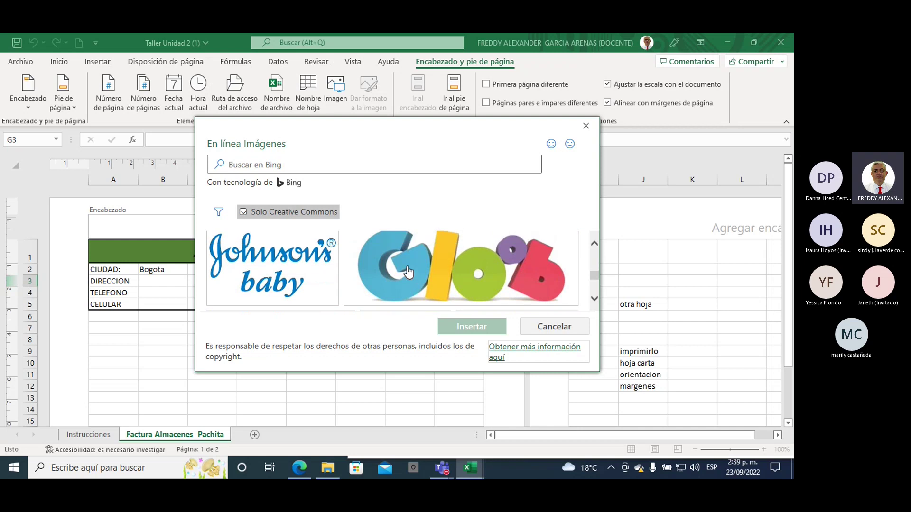
scroll(408, 271, up, 2)
scroll(522, 267, up, 1)
click(528, 267)
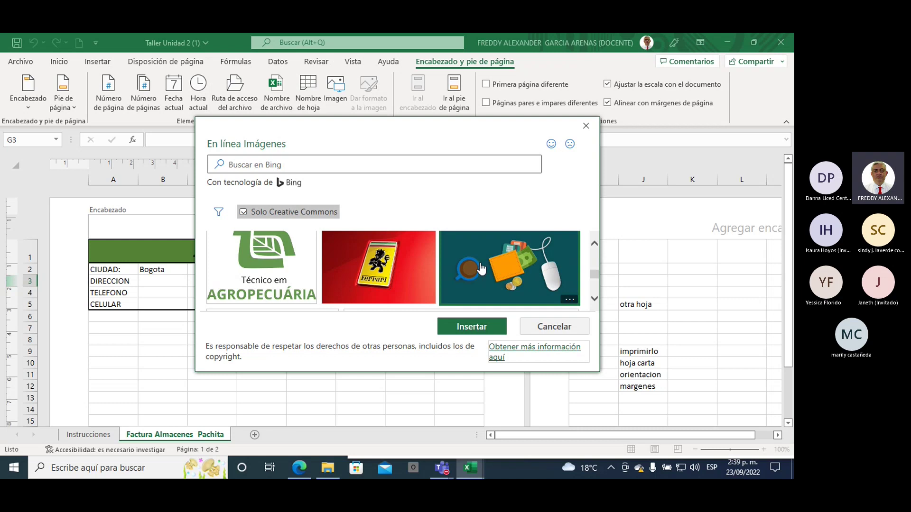
click(479, 330)
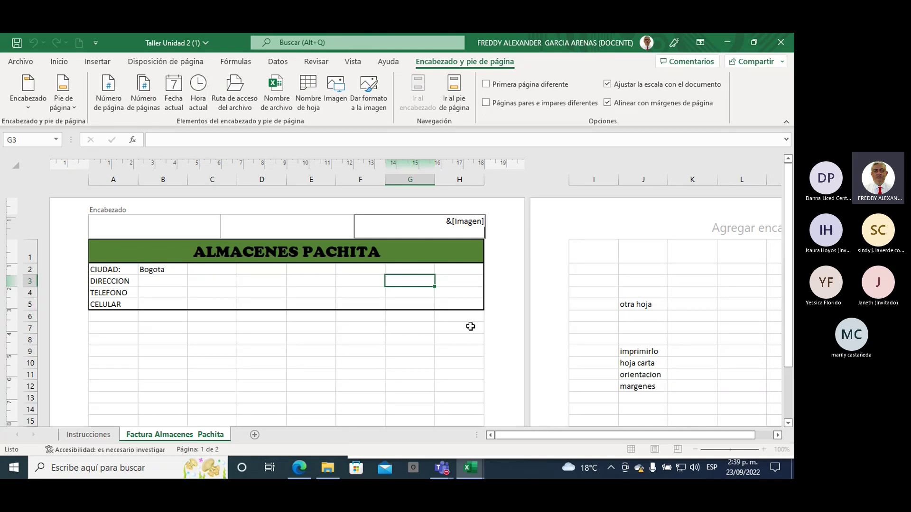
Leave the header and scroll the page to inspect the oversized picture covering the invoice
click(260, 294)
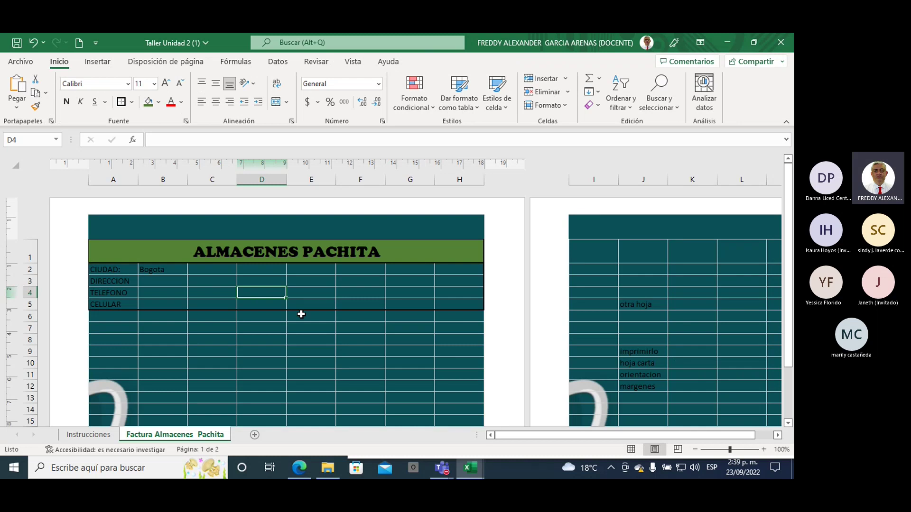
scroll(303, 316, down, 3)
scroll(307, 323, down, 3)
scroll(307, 327, down, 5)
scroll(307, 326, down, 3)
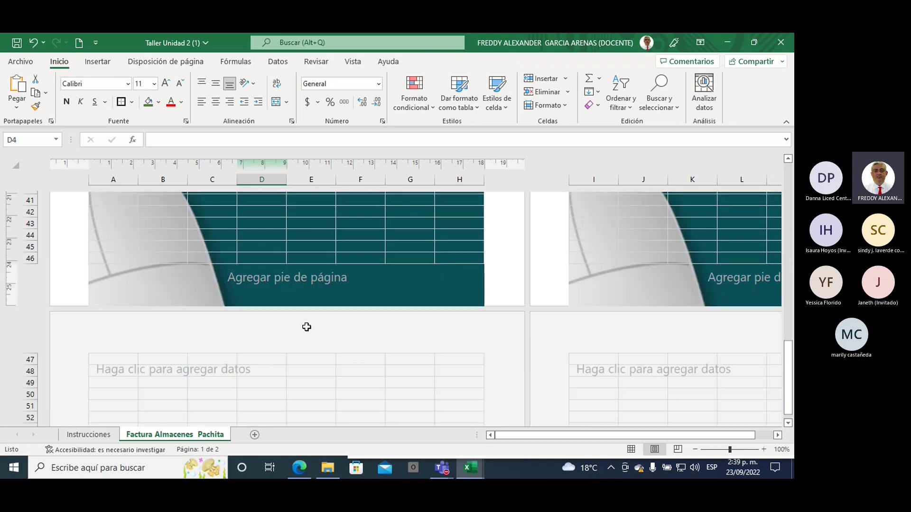
scroll(306, 327, up, 5)
scroll(306, 327, up, 5)
scroll(306, 328, up, 5)
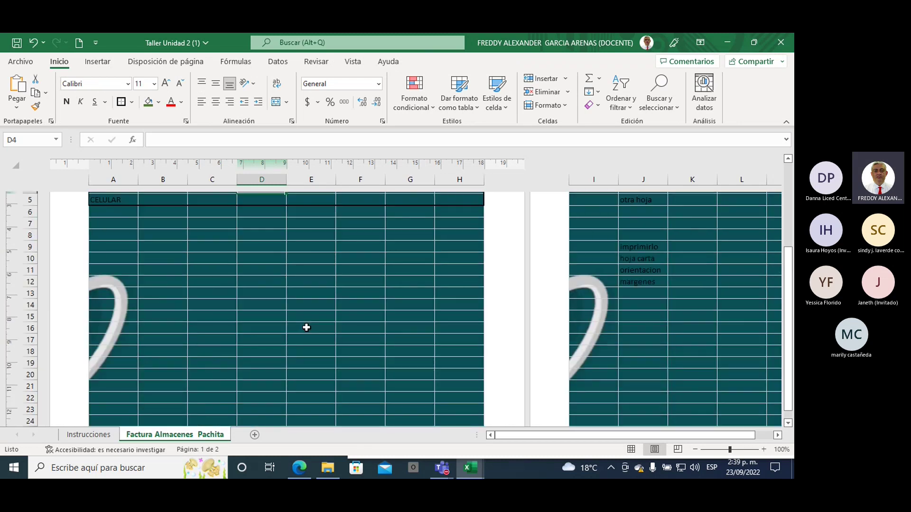
scroll(307, 327, up, 2)
scroll(306, 328, up, 2)
scroll(310, 333, up, 1)
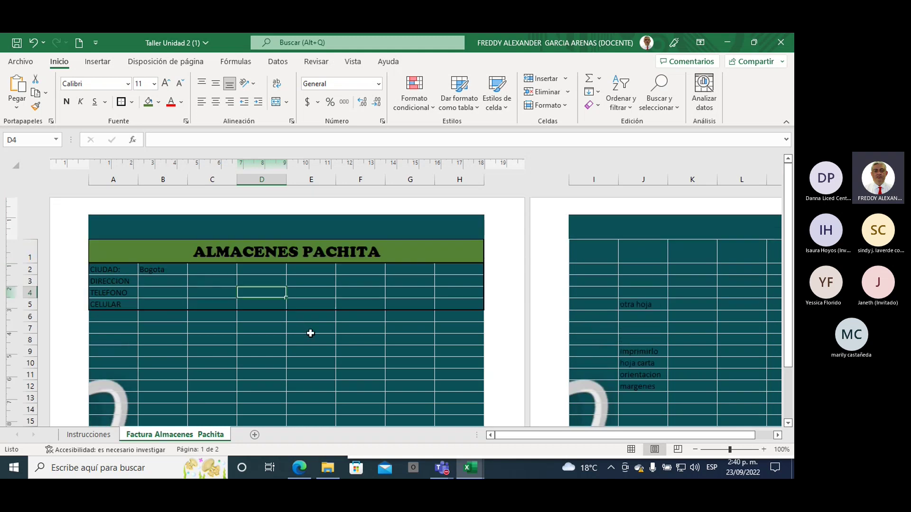
scroll(310, 333, down, 1)
scroll(310, 334, down, 1)
scroll(310, 334, up, 1)
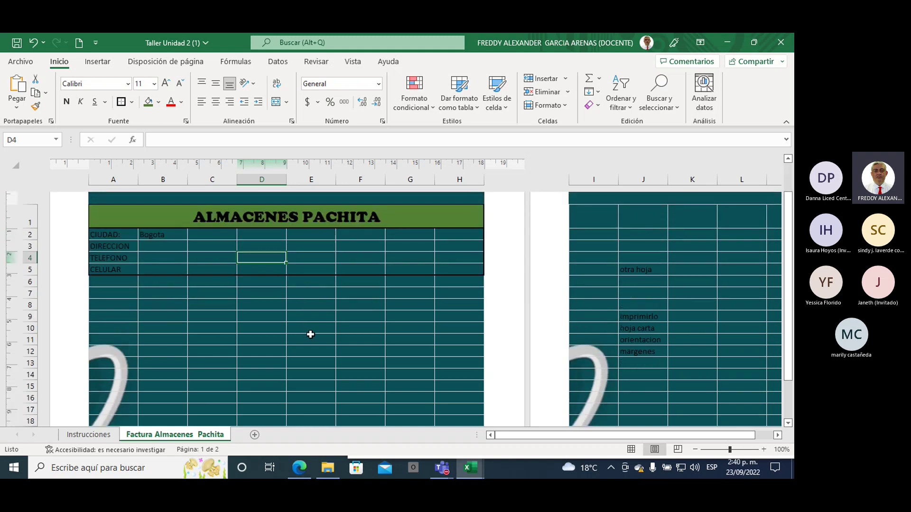
scroll(310, 335, up, 1)
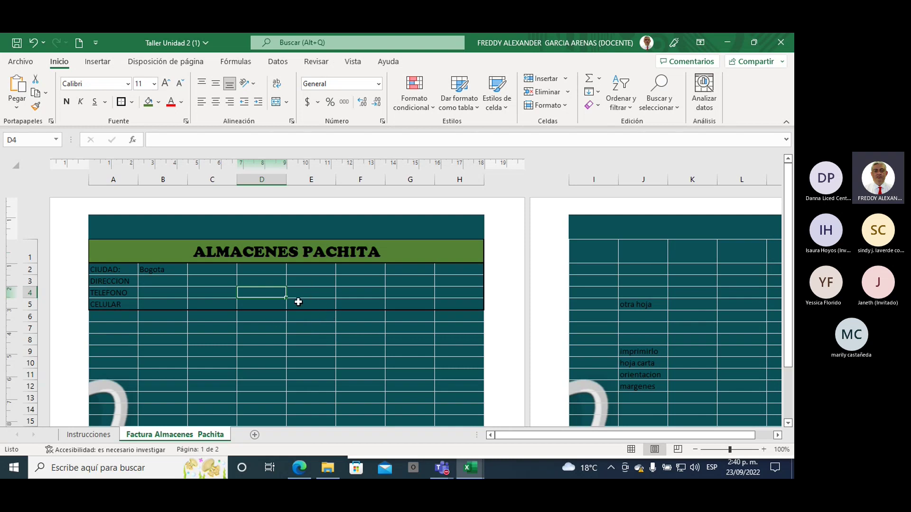
Reopen the right header section holding the picture in the header and footer tools
click(409, 223)
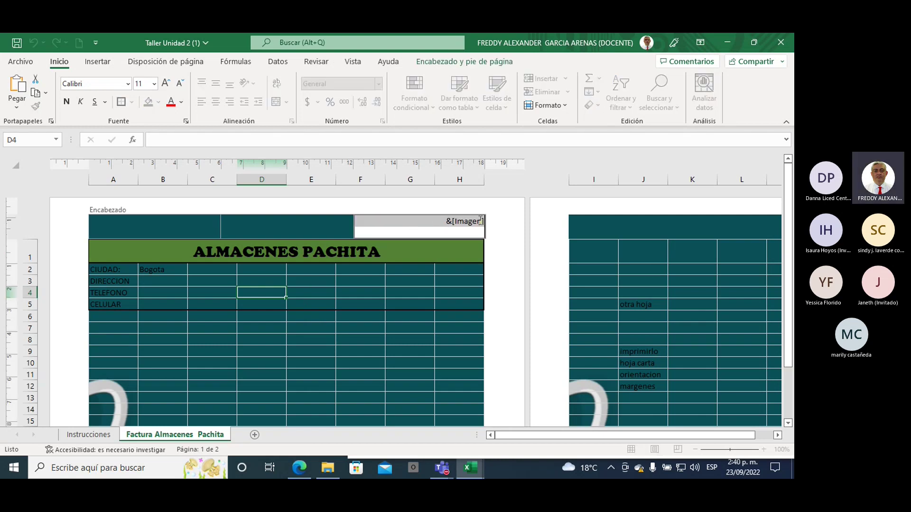
click(446, 223)
click(453, 63)
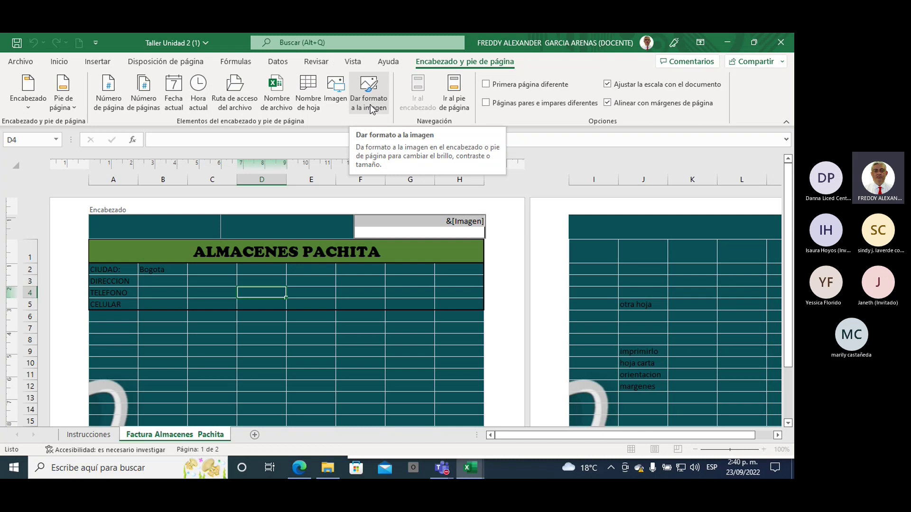
Scale the header picture's height to 20 % in the picture format settings
click(371, 109)
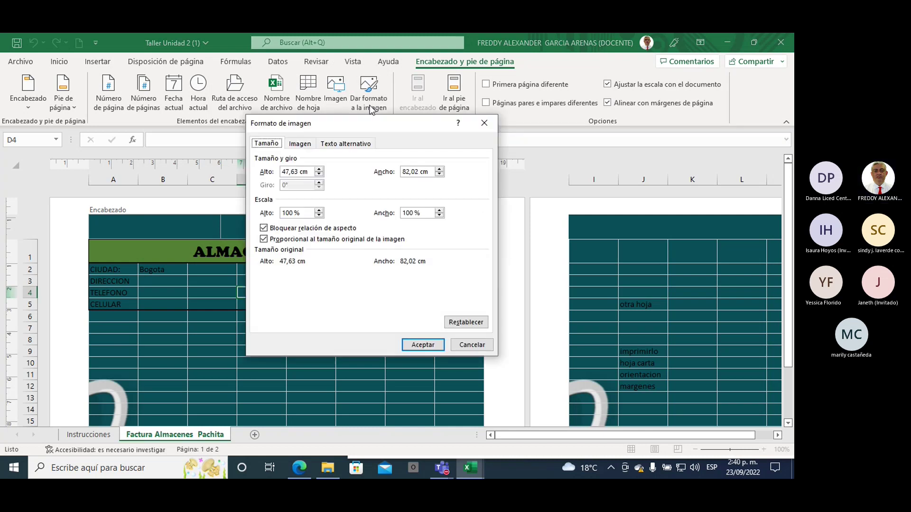
drag(367, 124, 543, 137)
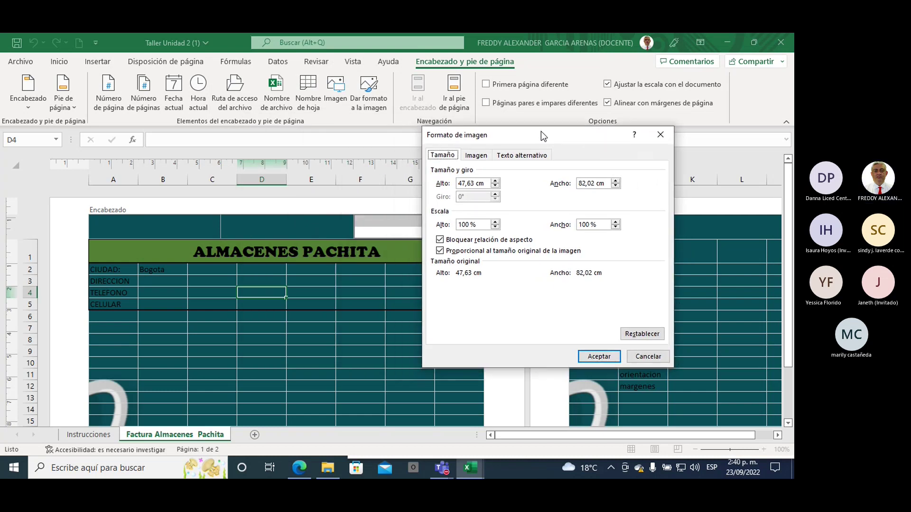
click(473, 225)
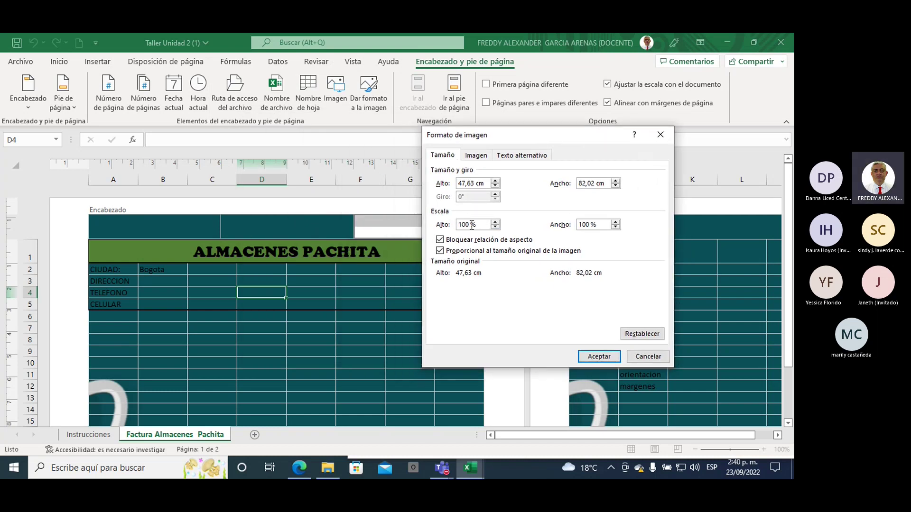
double_click(472, 225)
drag(471, 225, 457, 225)
text(5)
text(0)
key(BackSpace)
key(BackSpace)
text(2)
text(0)
click(600, 357)
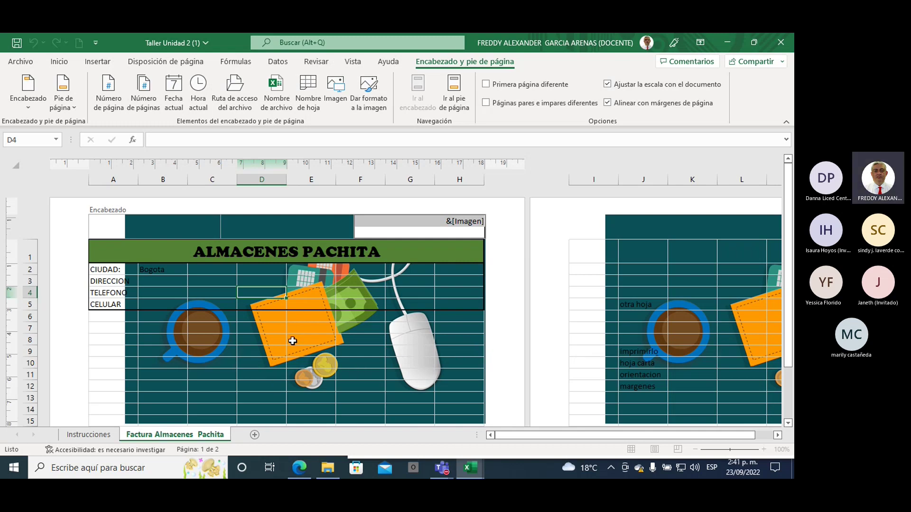
Reduce the header picture's height scale further to 5 %
click(375, 106)
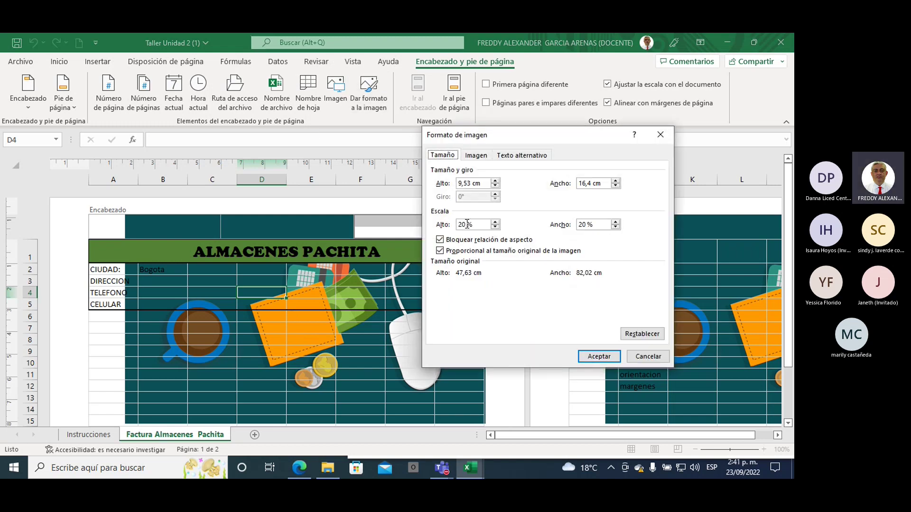
drag(469, 225, 446, 228)
text(5)
click(598, 356)
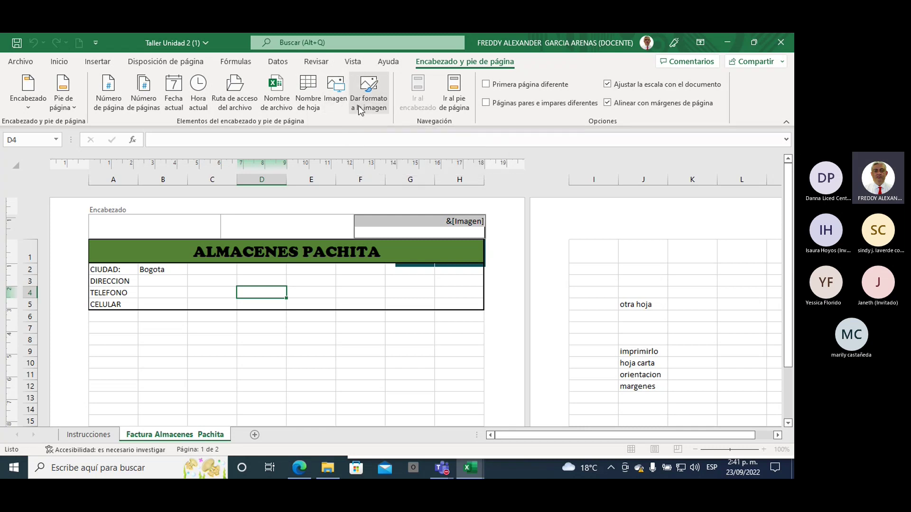
Type ALMACENES PACHITA into the left header section beside the picture
click(269, 228)
click(138, 222)
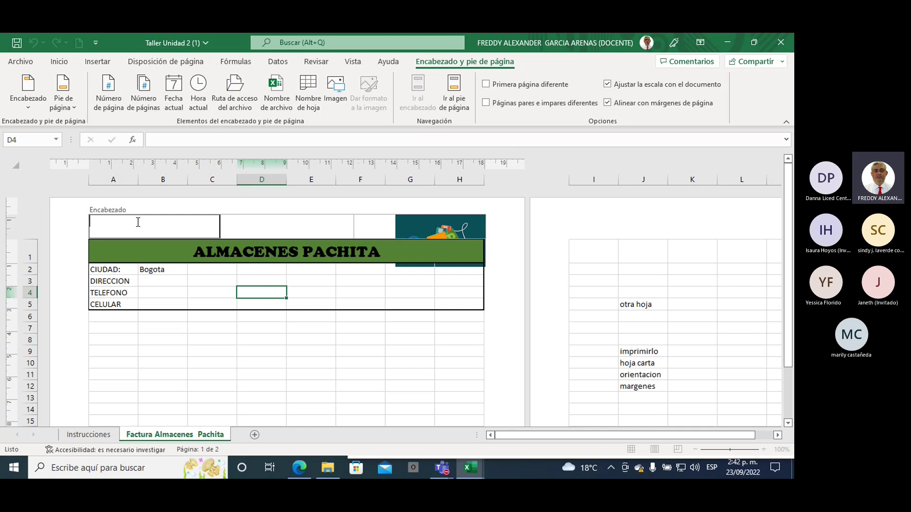
text(ALMACENES )
text(PACHITA)
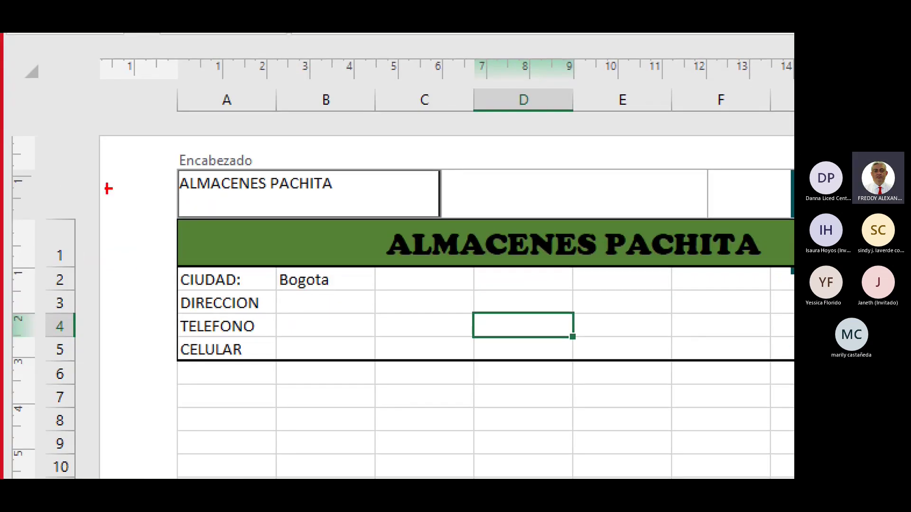
mouse_move(42, 244)
mouse_down()
mouse_move(32, 123)
mouse_move(6, 142)
mouse_move(4, 266)
mouse_up()
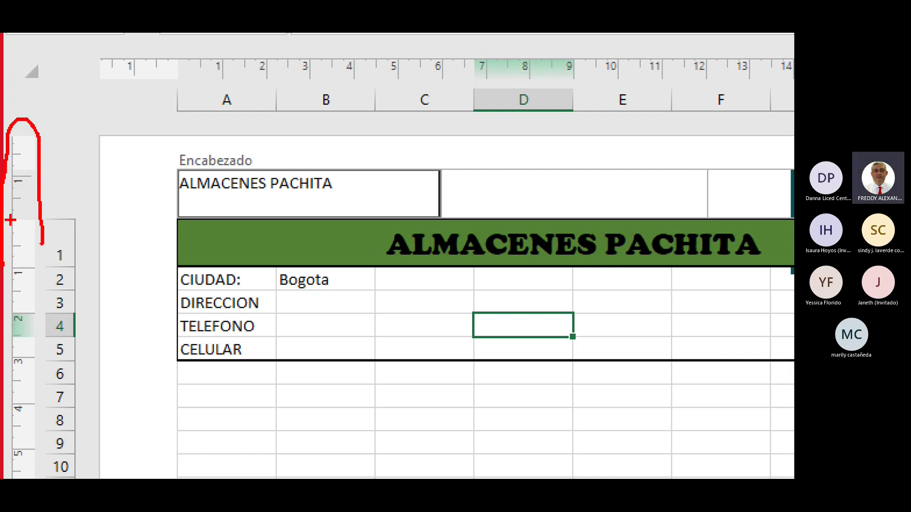
drag(14, 220, 32, 220)
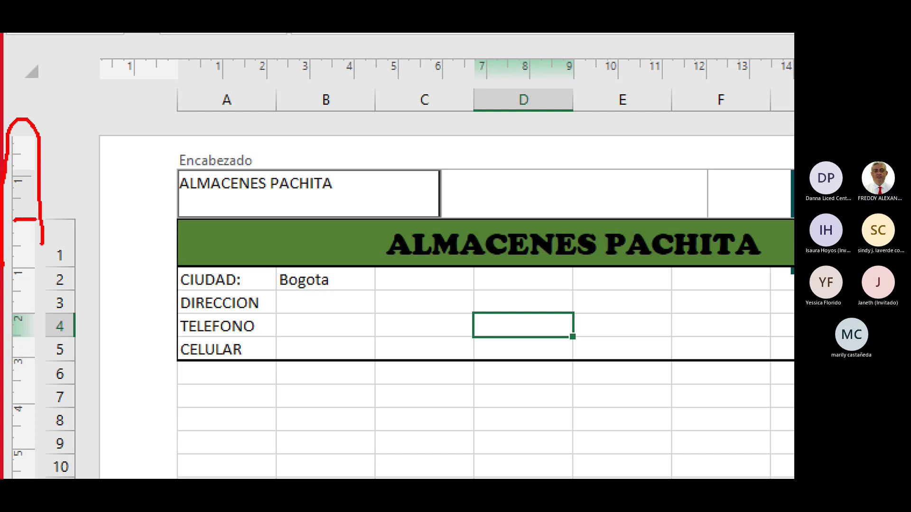
click(65, 238)
drag(65, 238, 61, 252)
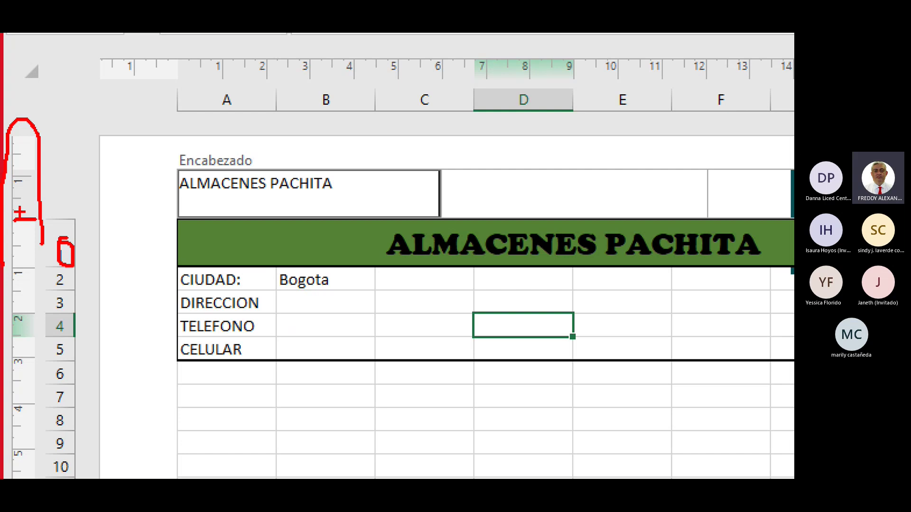
mouse_move(23, 208)
mouse_down()
mouse_move(24, 233)
mouse_move(14, 208)
mouse_move(27, 211)
mouse_move(23, 241)
mouse_up()
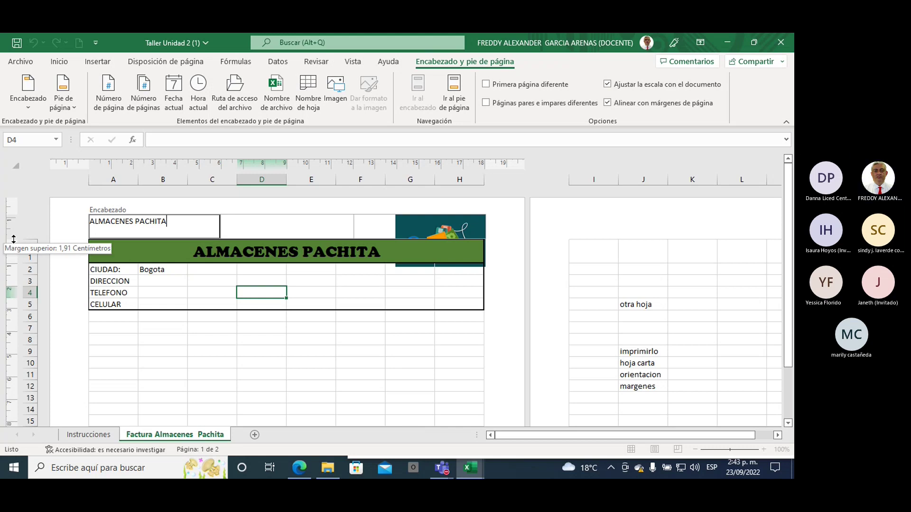
mouse_move(14, 240)
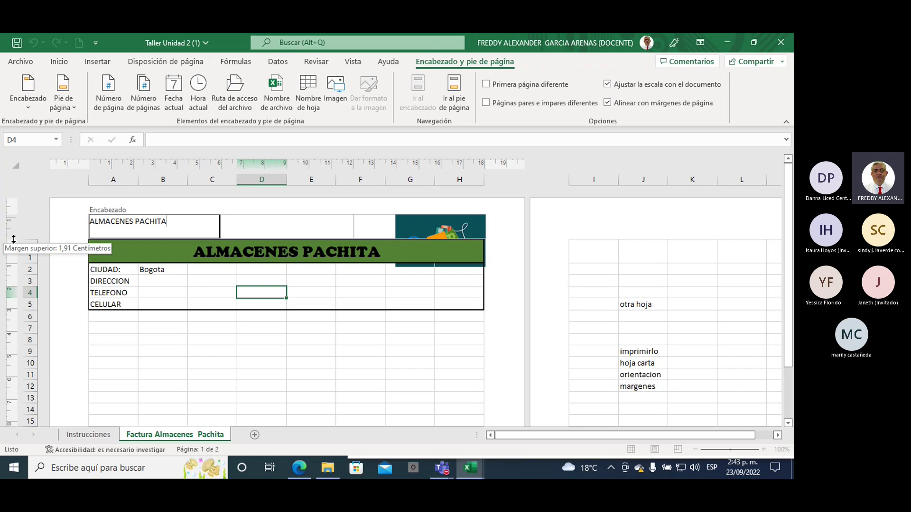
Drag the top page margin down to about 3,31 cm on the vertical ruler
drag(13, 239, 20, 270)
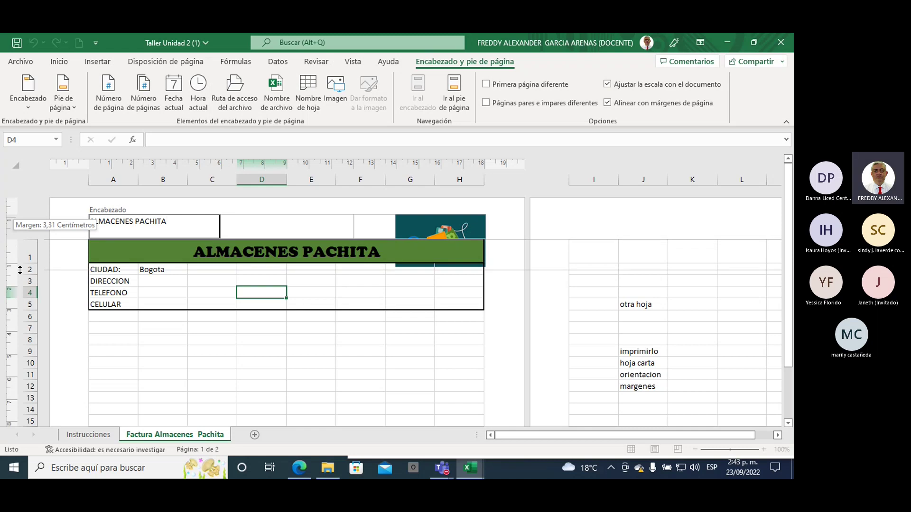
drag(20, 270, 20, 271)
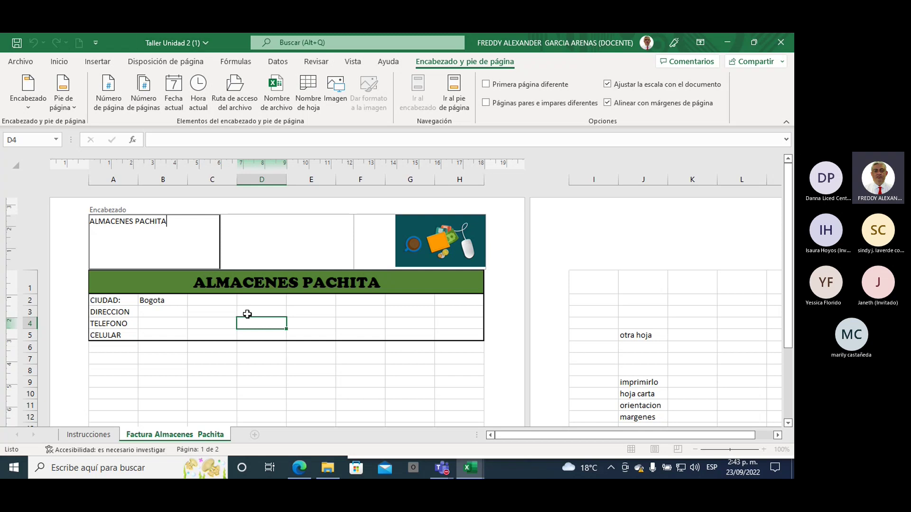
Exit header editing and move across the pages to check the repeated header
click(246, 313)
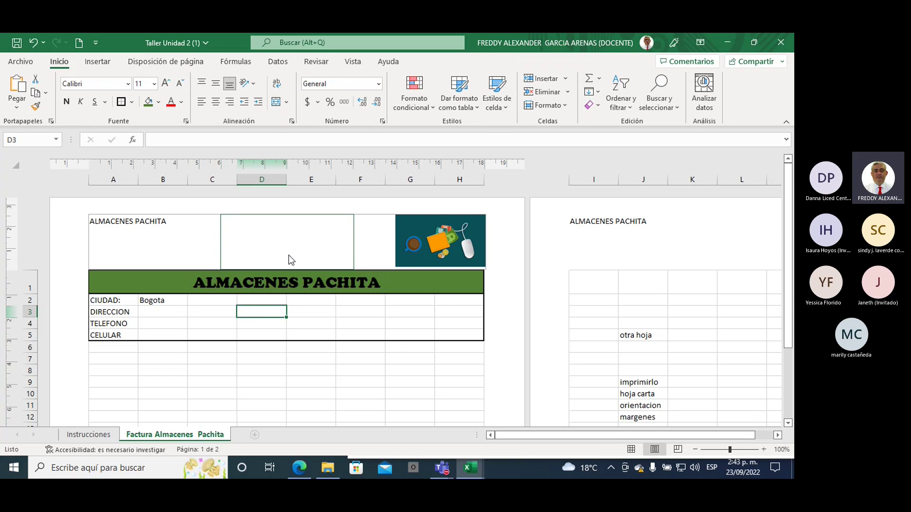
drag(502, 437, 518, 438)
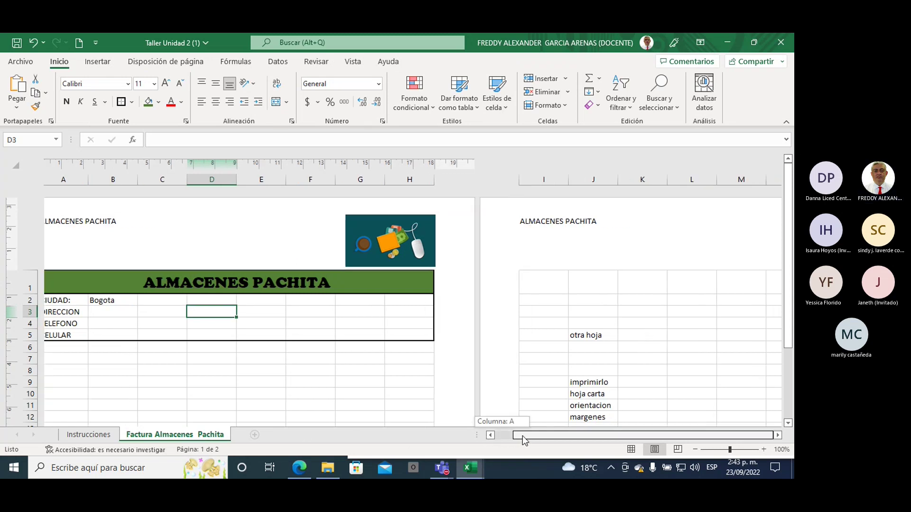
click(538, 396)
key(Right)
key(Right)
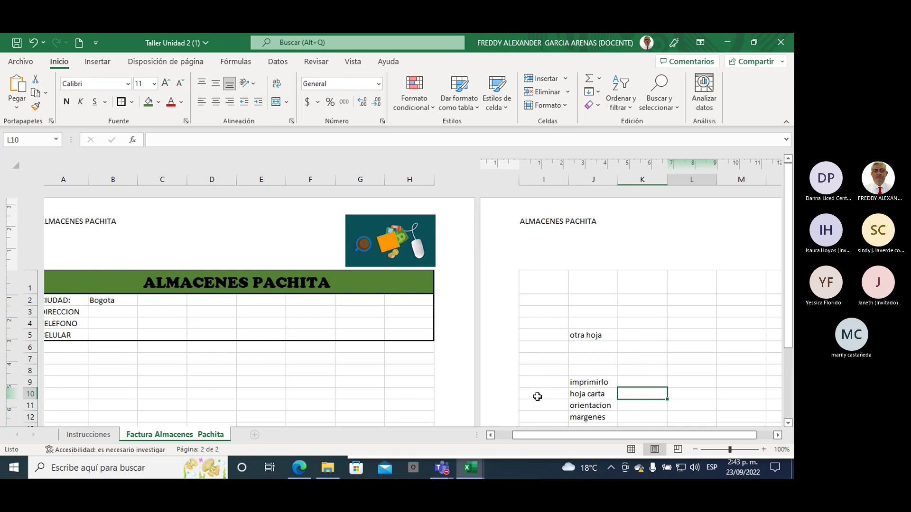
key(Right)
key(Right)
key(Right)
key(Right)
key(Right)
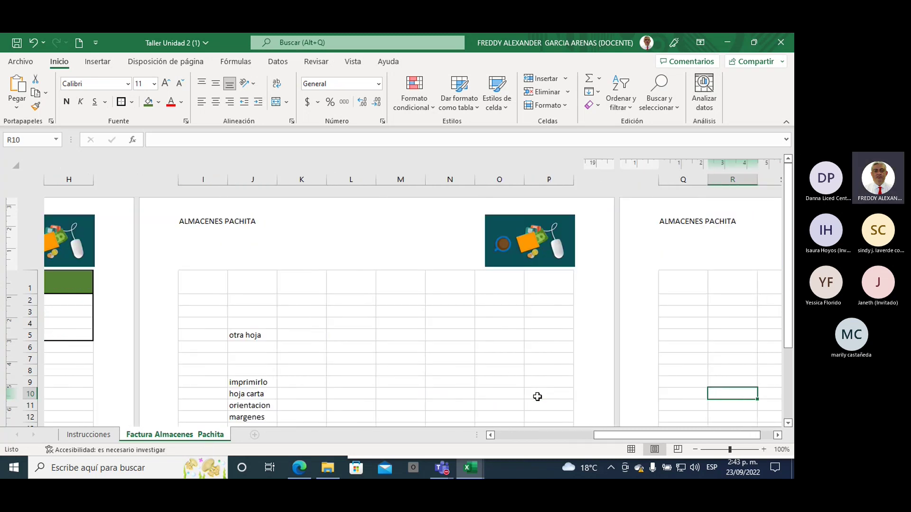
key(Right)
key(Right)
key(Right)
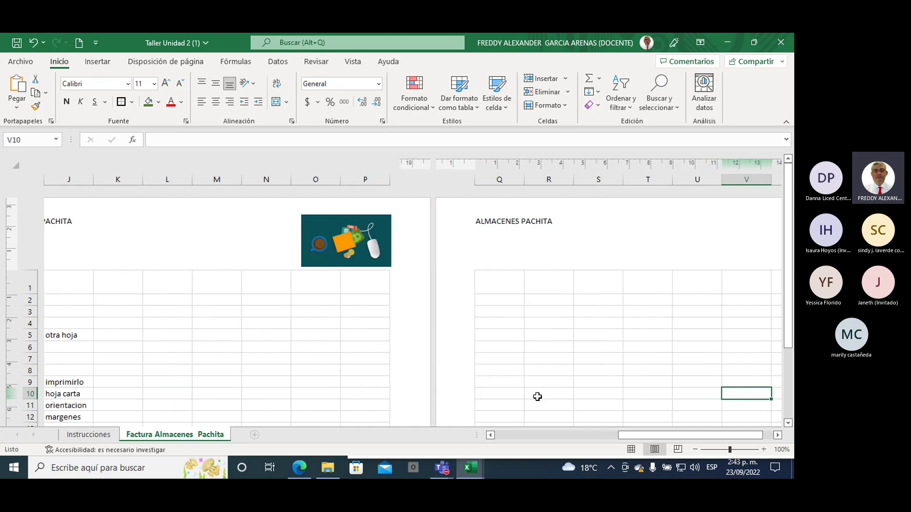
key(Right)
key(Right)
key(Right)
key(Right)
Enter sample text 'erte' in a cell on page three
key(Left)
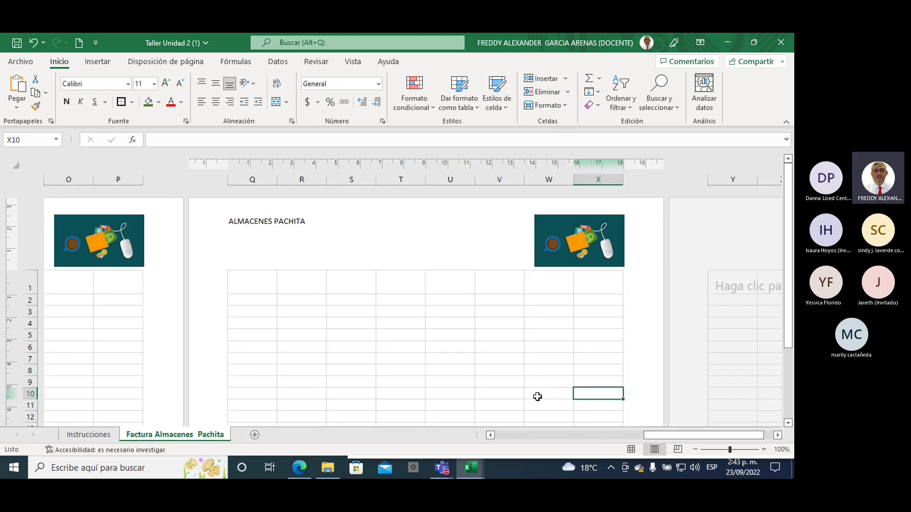
key(Left)
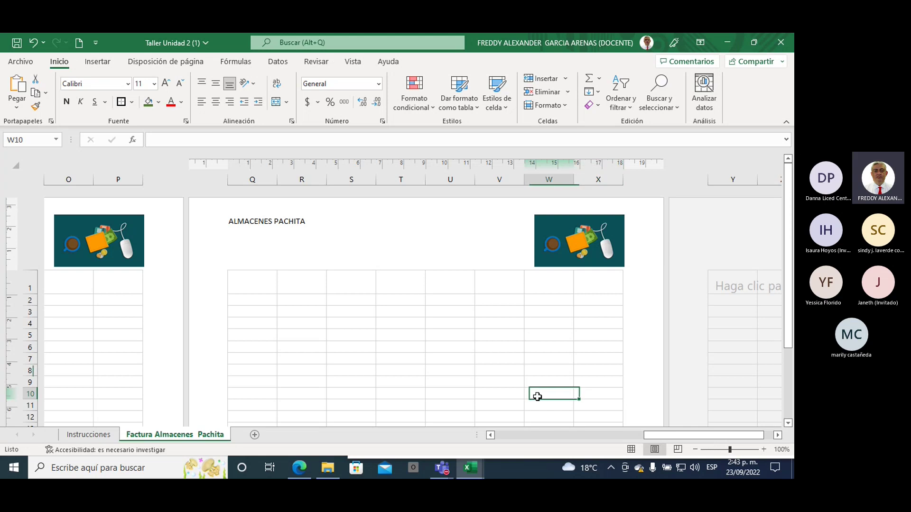
key(Left)
key(Left)
key(Up)
key(Up)
text(erte)
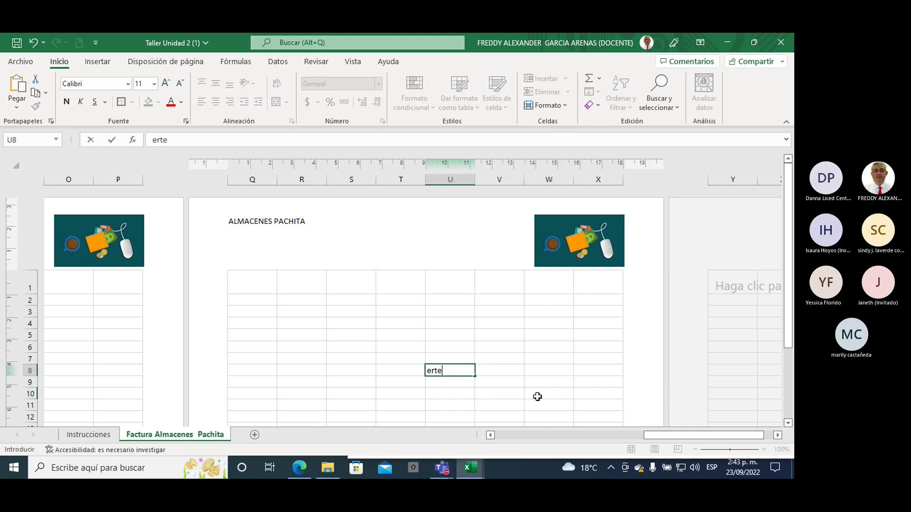
key(Right)
key(Right)
key(Right)
key(Right)
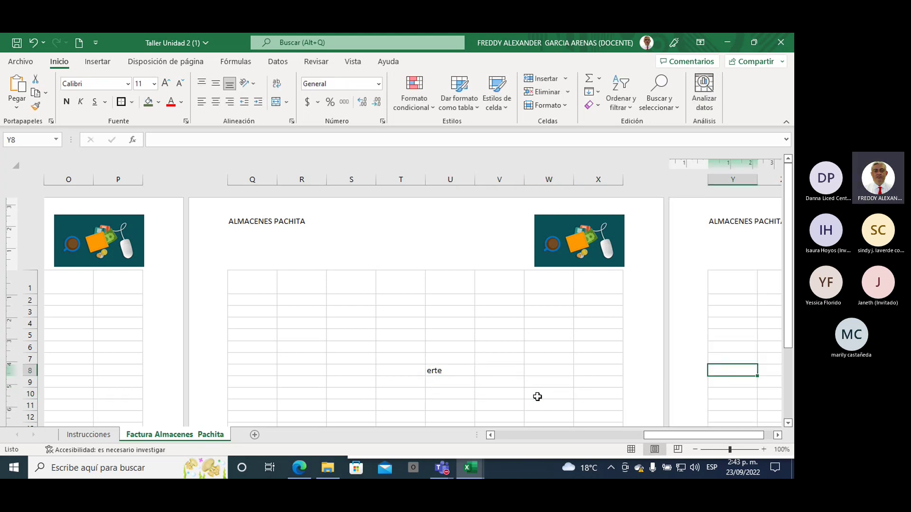
key(Right)
key(Right)
key(Right)
key(Right)
key(Right)
key(Right)
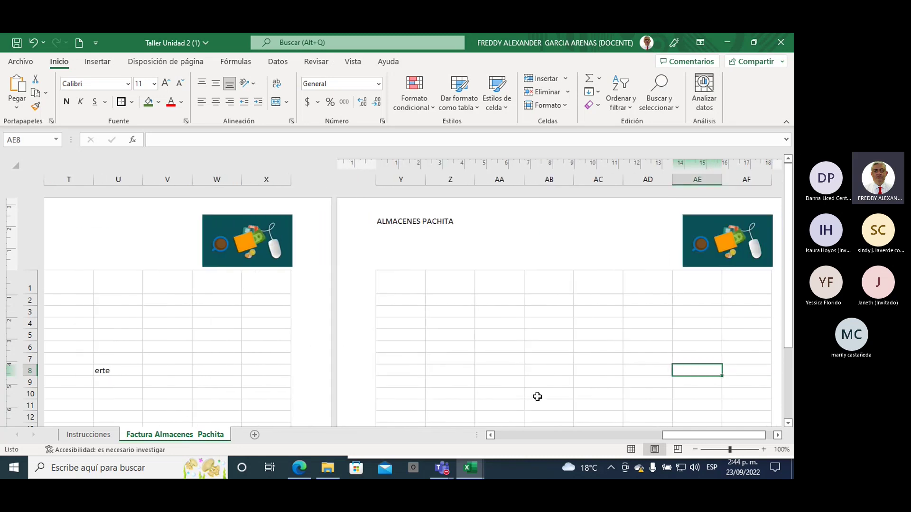
Enter sample text 'stgsegf' in a cell on page four, then head back left
key(Left)
key(Left)
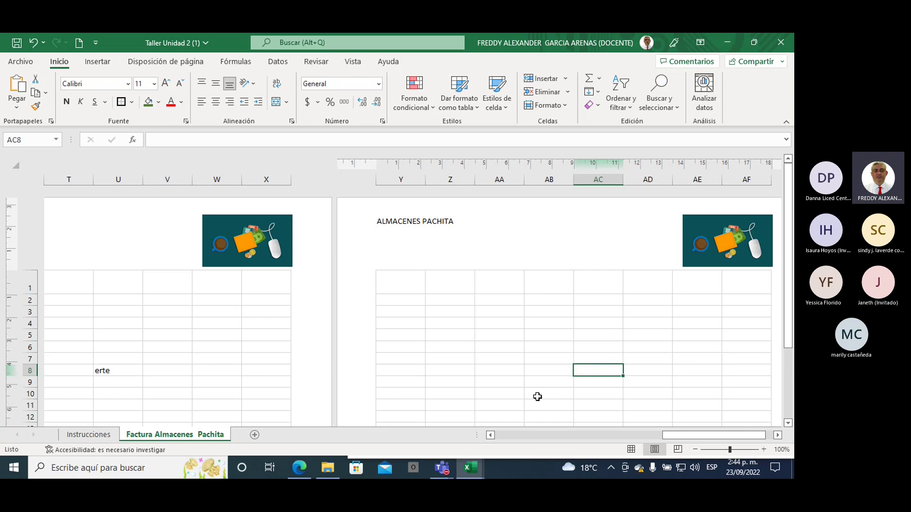
key(Left)
key(Up)
key(Up)
text(stgsegf)
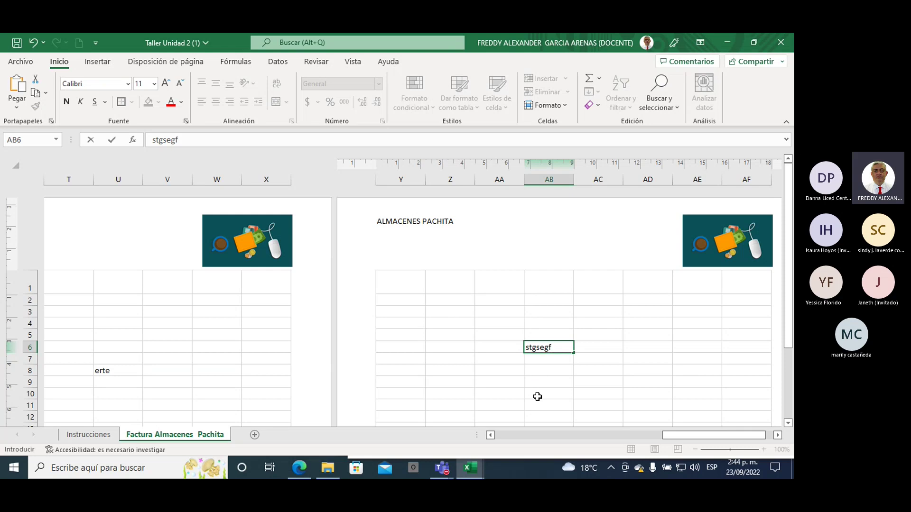
key(Left)
key(Left)
key(Left)
key(Left)
key(Left)
key(Left)
key(Left)
key(Left)
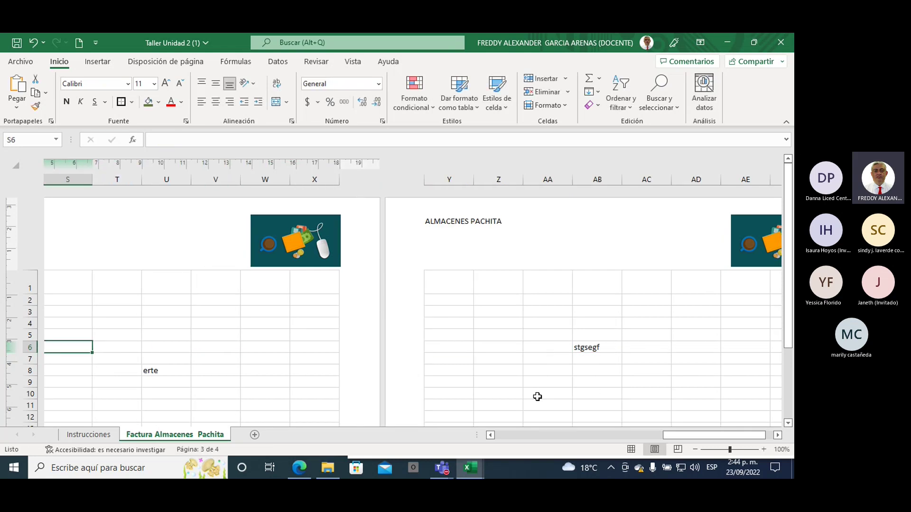
key(Left)
key(Left)
key(Left)
key(Left)
key(Left)
key(Left)
key(Left)
key(Left)
key(Left)
key(Left)
key(Left)
key(Left)
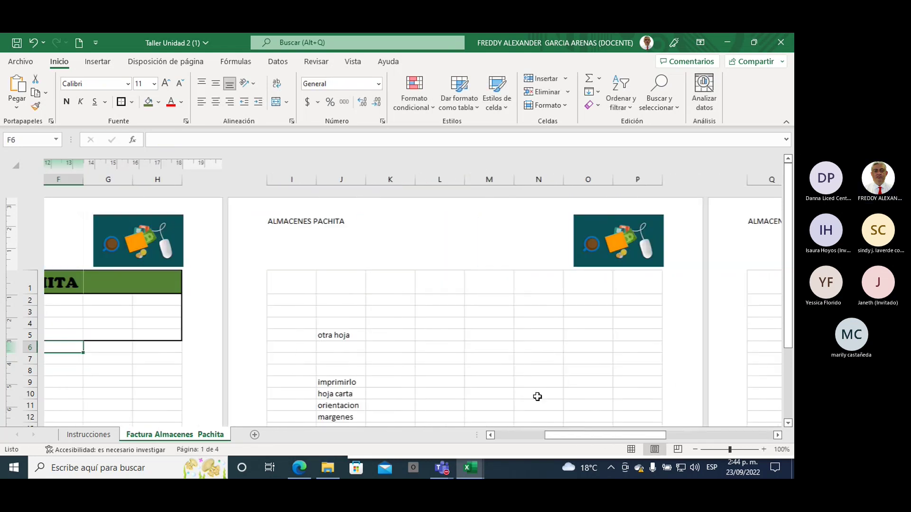
key(Left)
key(Left)
key(Left)
key(Left)
key(Left)
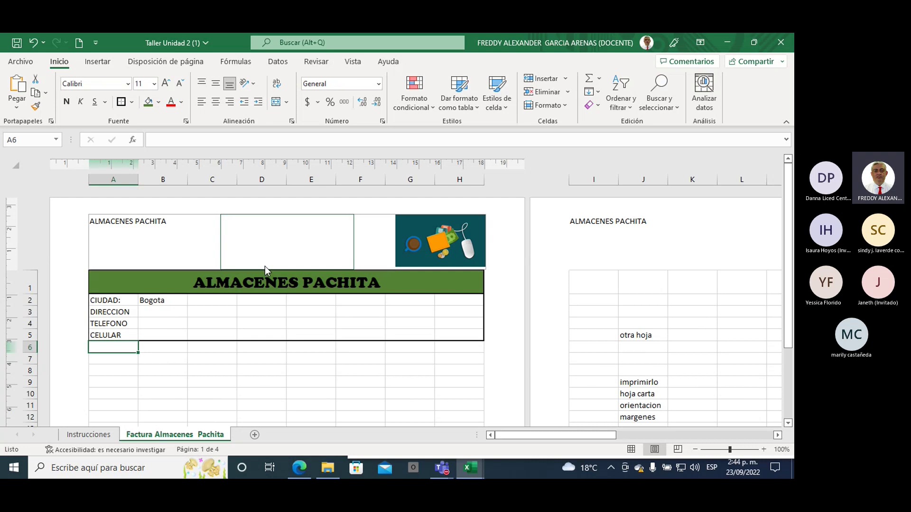
Type 'FAX, CONMUTADOR DIRECCION' into the centre footer section at the page bottom
scroll(278, 301, down, 2)
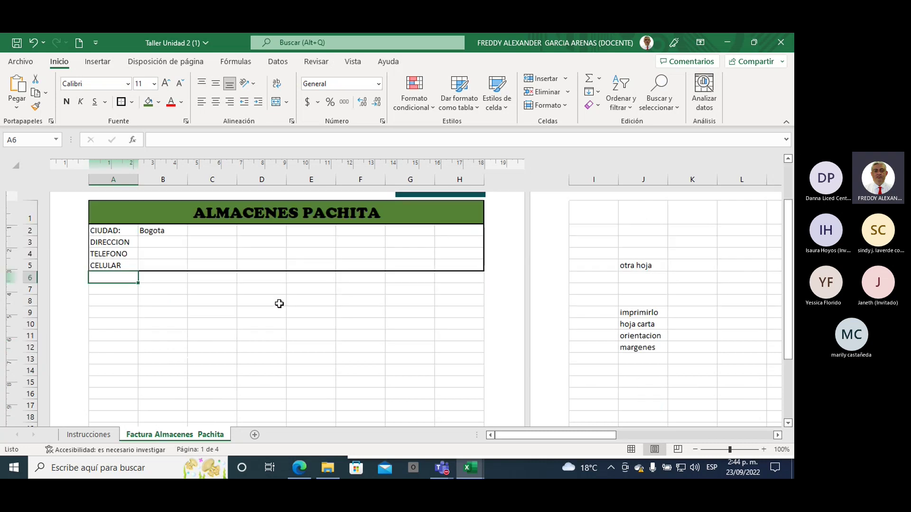
scroll(279, 304, down, 5)
scroll(279, 304, down, 3)
scroll(279, 304, down, 2)
scroll(279, 303, down, 2)
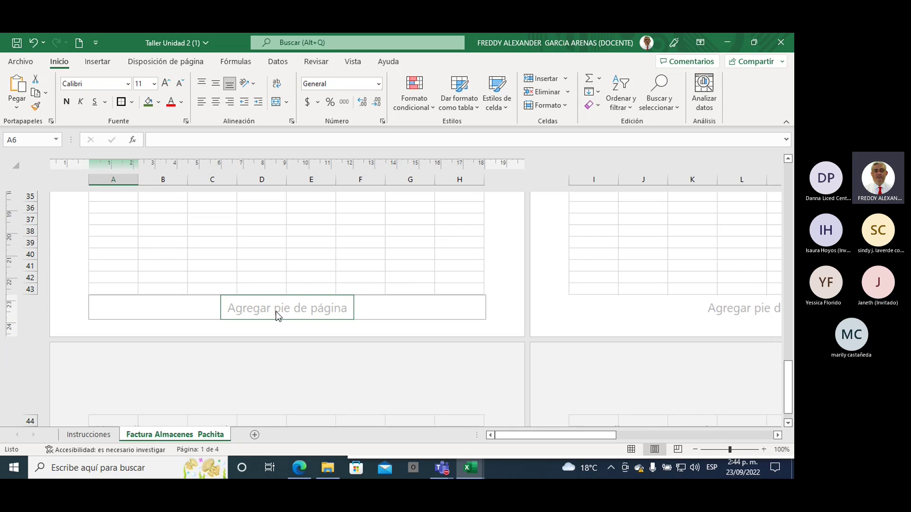
click(275, 311)
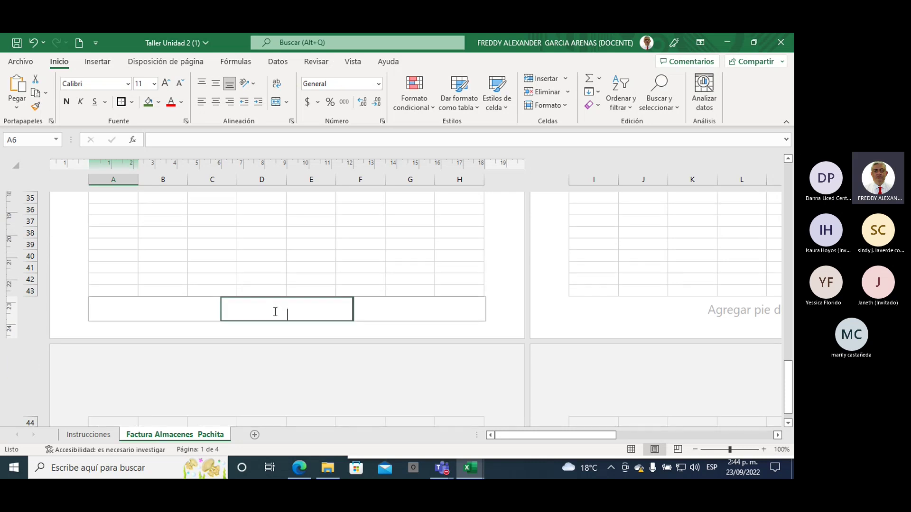
text(FAX)
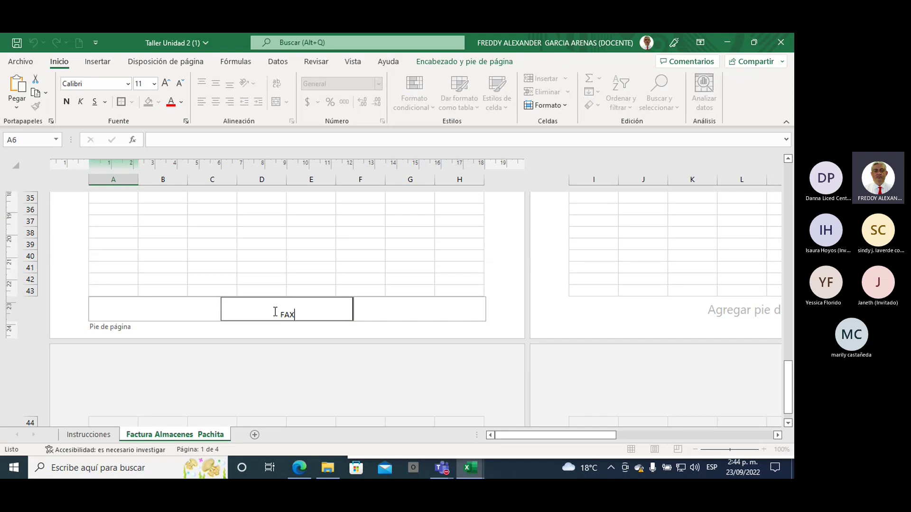
text(,)
text( CONMU)
key(BackSpace)
key(BackSpace)
key(BackSpace)
text(NMUTADOR)
text( DIRECCION)
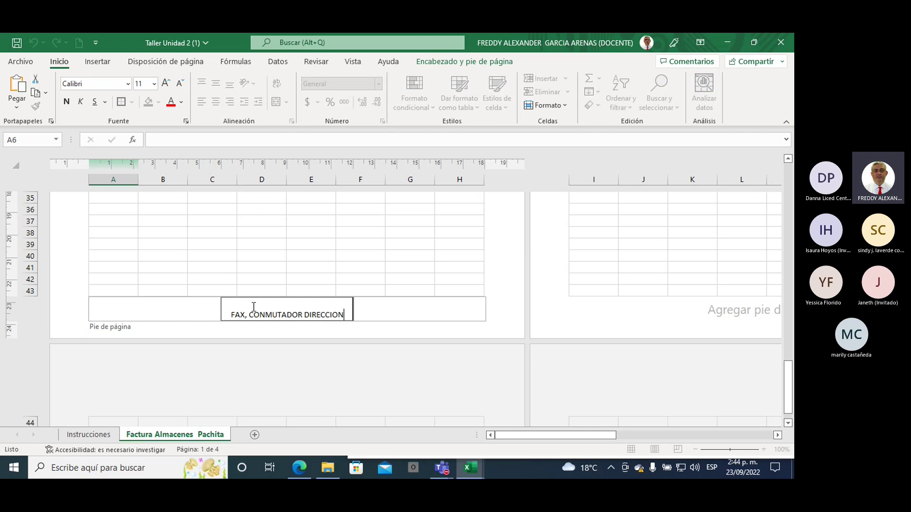
Insert the current time into the right footer section, beside FAX, CONMUTADOR DIRECCION in the centre
click(399, 315)
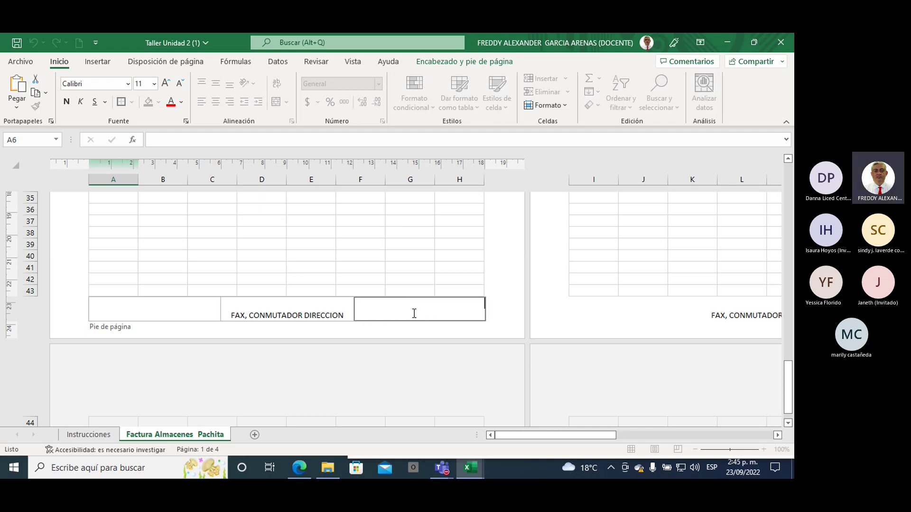
click(441, 64)
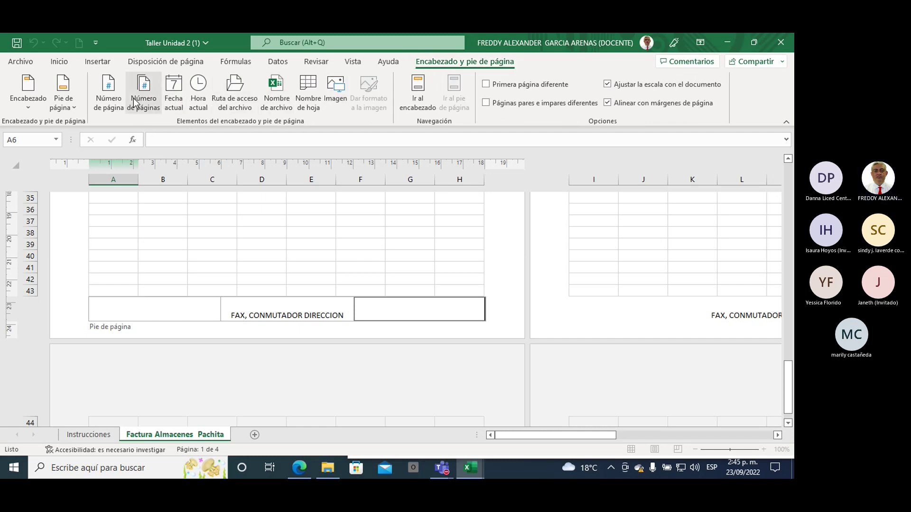
click(201, 105)
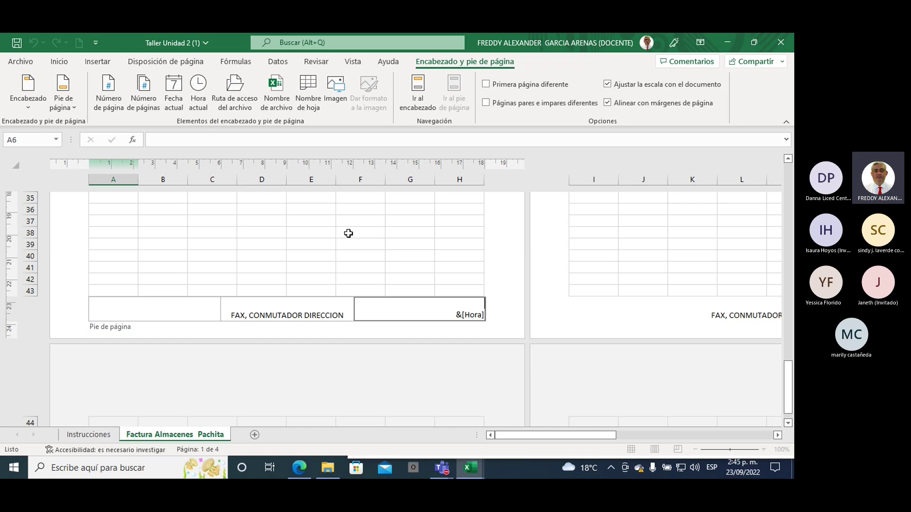
click(346, 258)
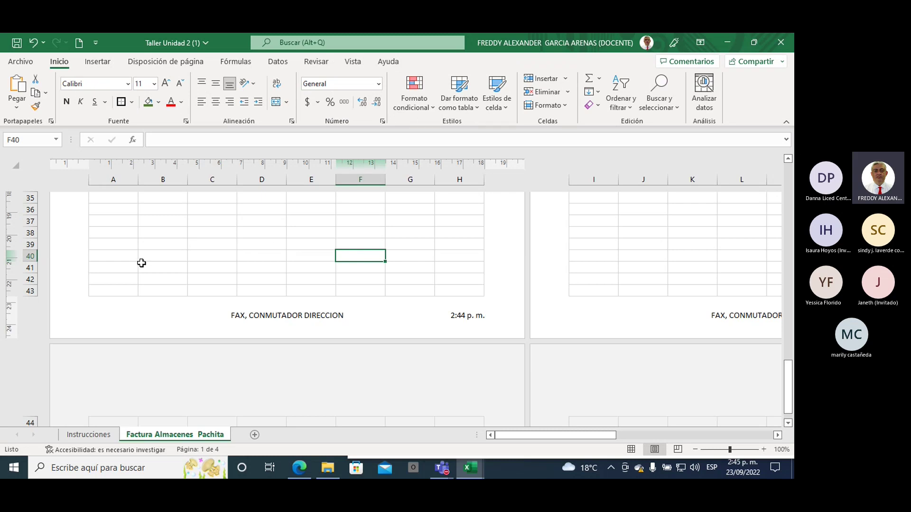
click(124, 311)
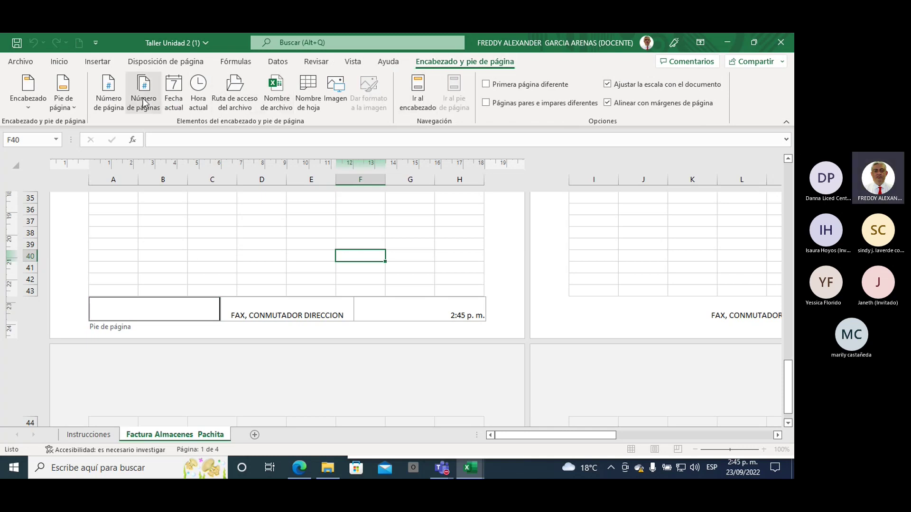
Apply the centred 'Página 1' page-number footer preset and check it across the pages
click(73, 111)
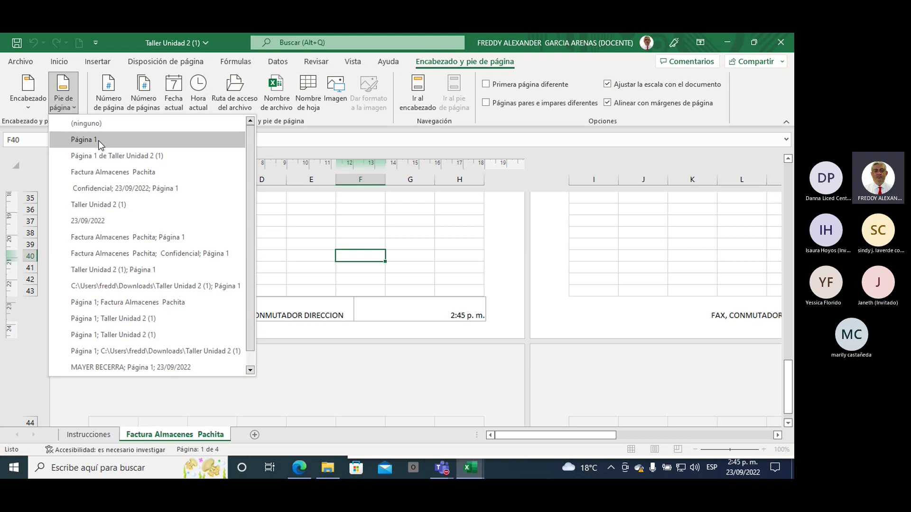
click(100, 142)
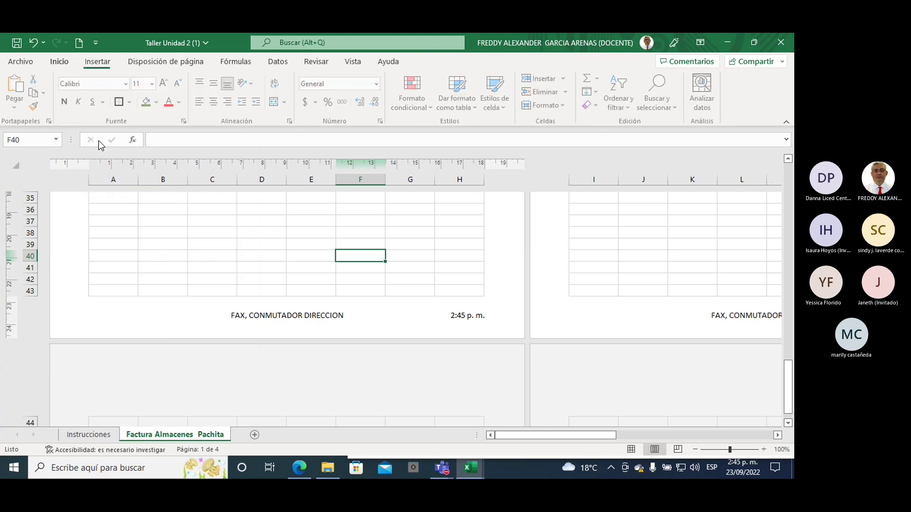
click(190, 260)
scroll(147, 271, up, 3)
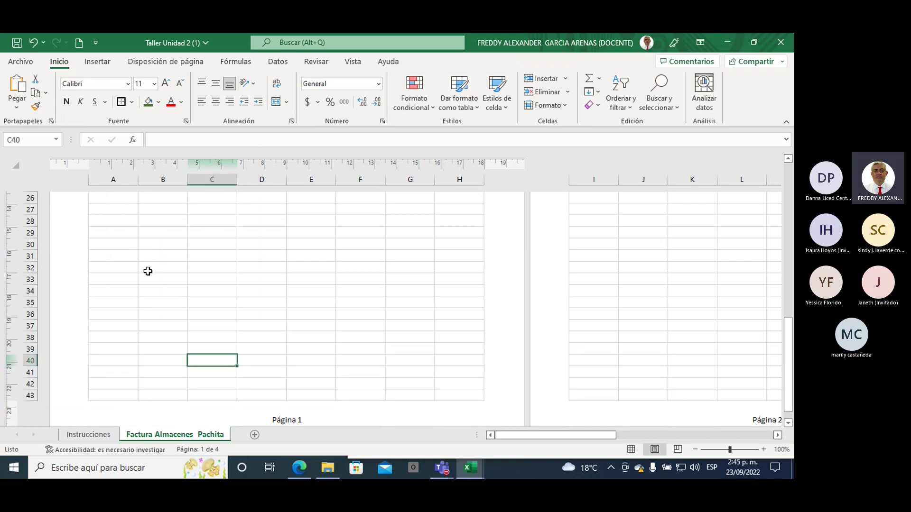
scroll(147, 271, down, 4)
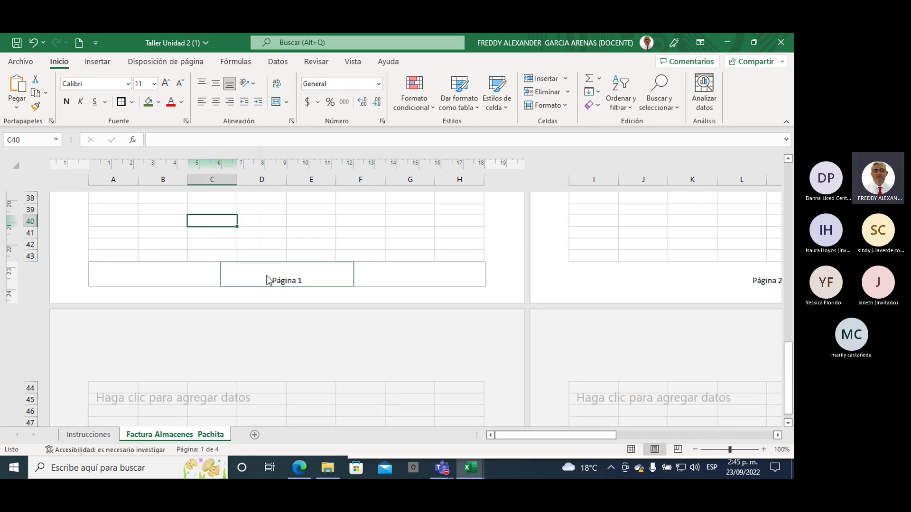
click(309, 231)
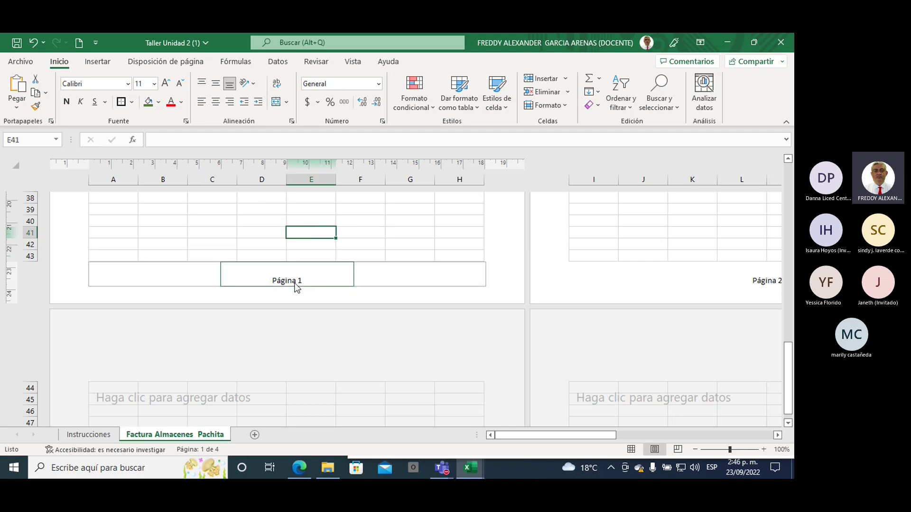
mouse_move(507, 436)
mouse_down()
mouse_move(639, 406)
mouse_move(708, 439)
mouse_move(731, 431)
mouse_up()
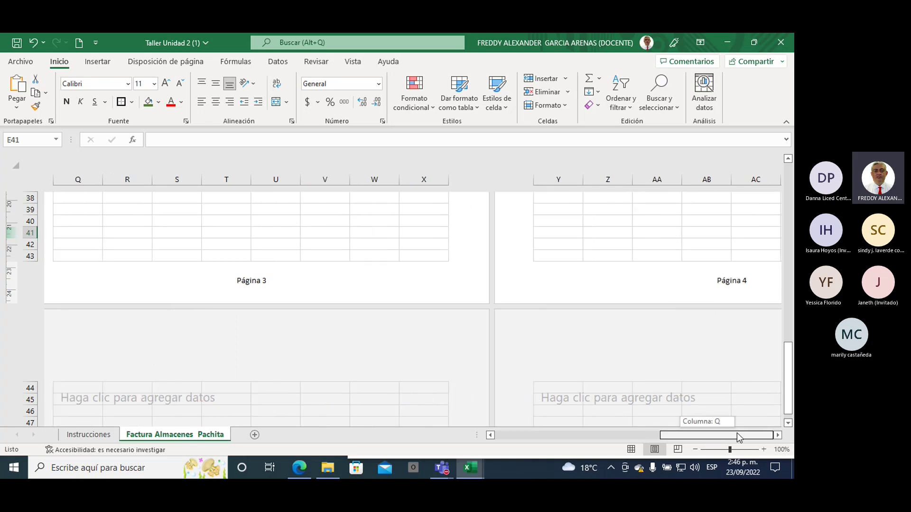
drag(736, 438, 295, 441)
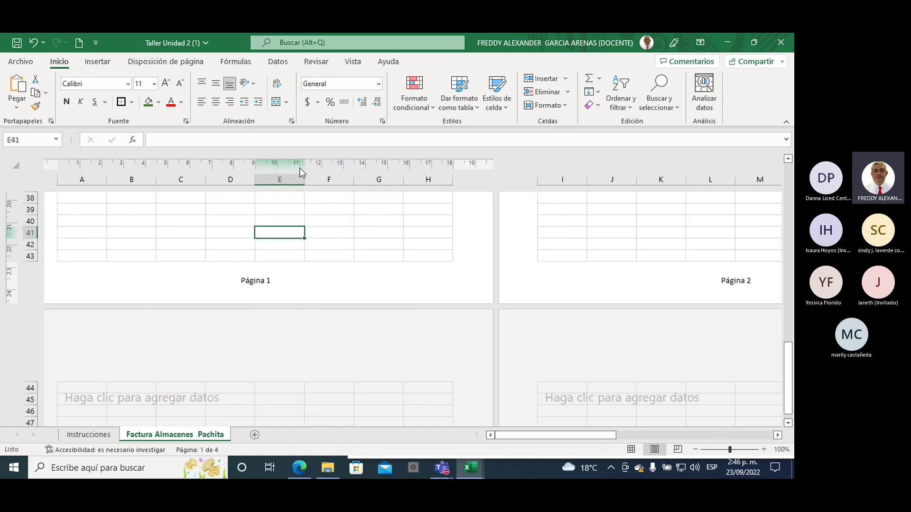
Switch the footer to the preset showing only the date 23/09/2022 on the left
click(276, 292)
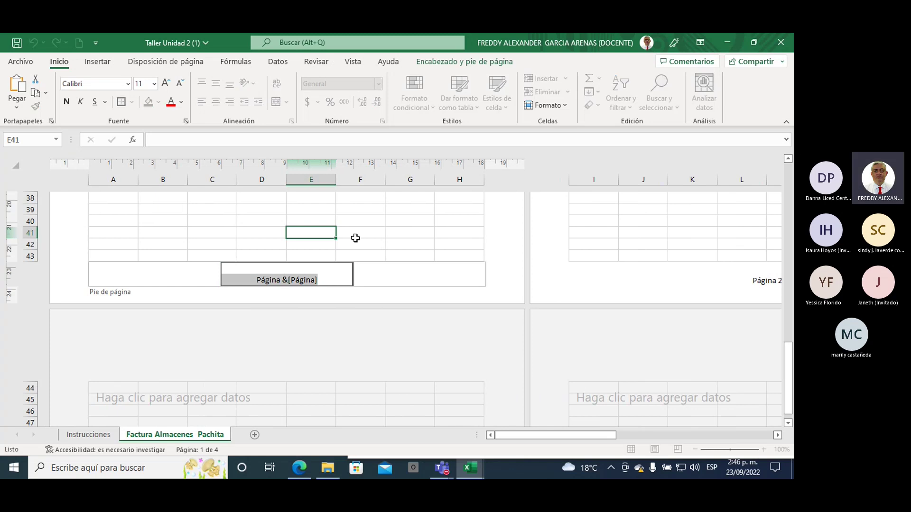
click(464, 62)
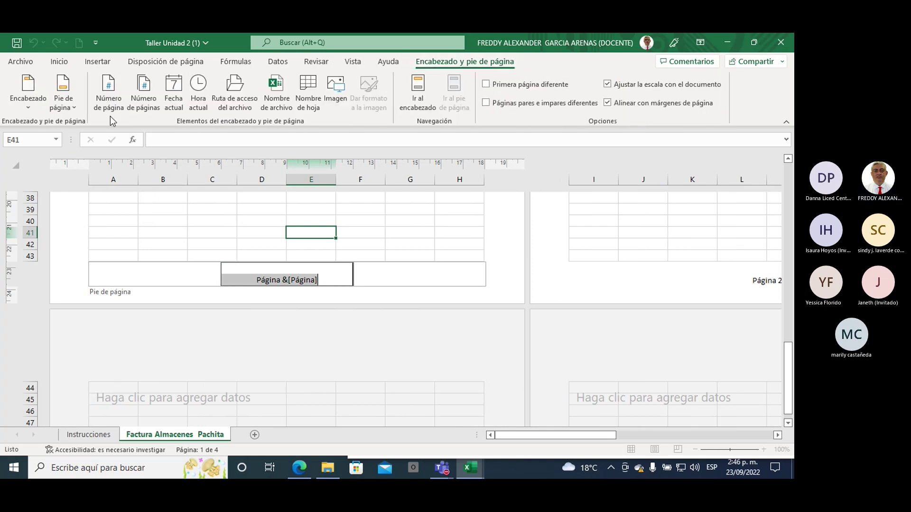
click(67, 108)
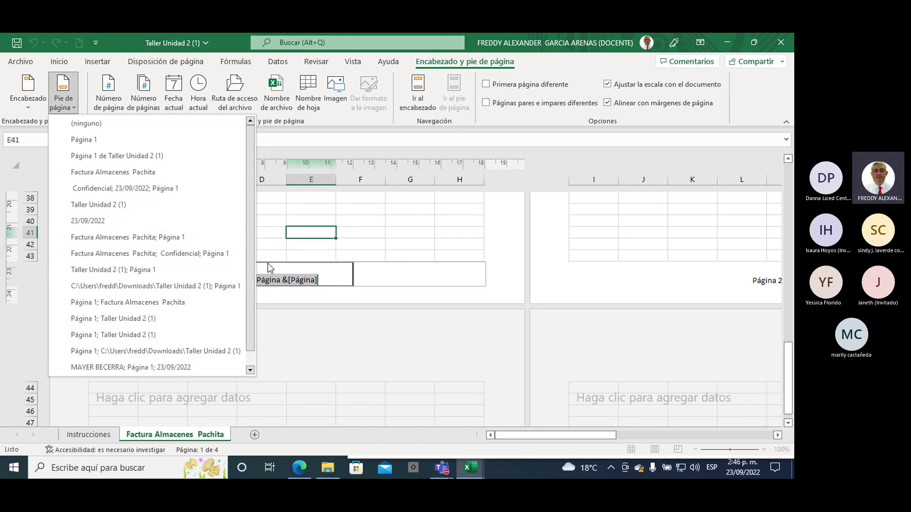
scroll(256, 295, down, 1)
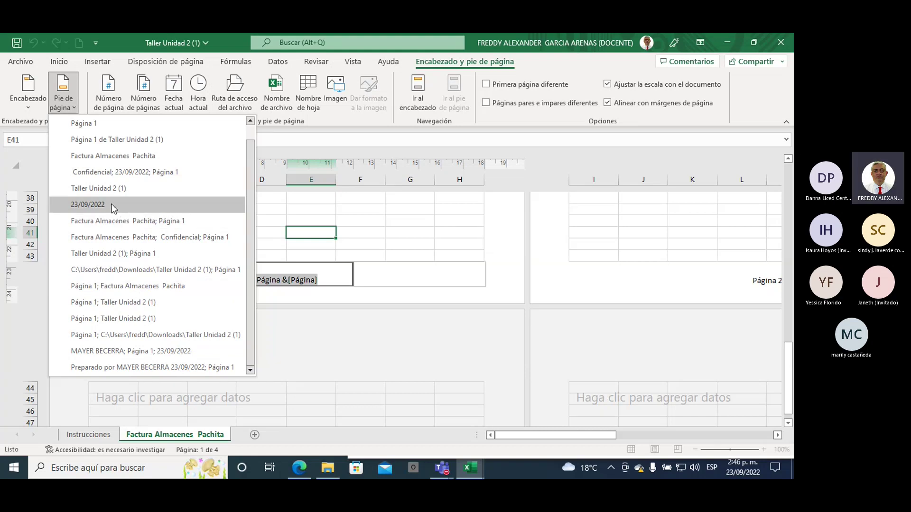
click(397, 207)
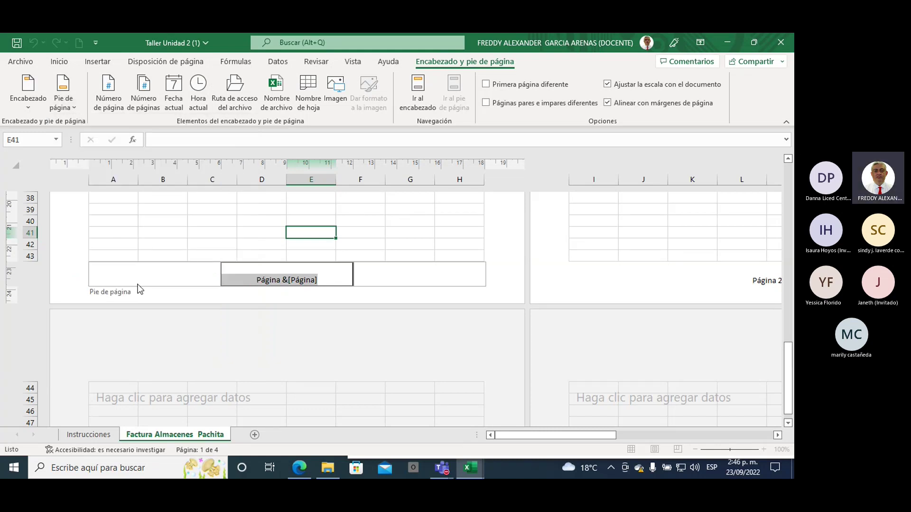
click(105, 279)
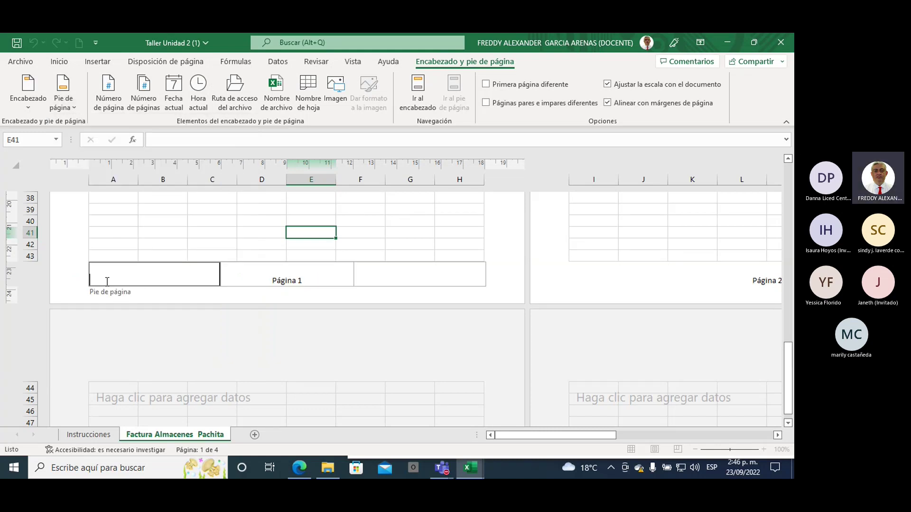
click(75, 105)
key(Escape)
key(Escape)
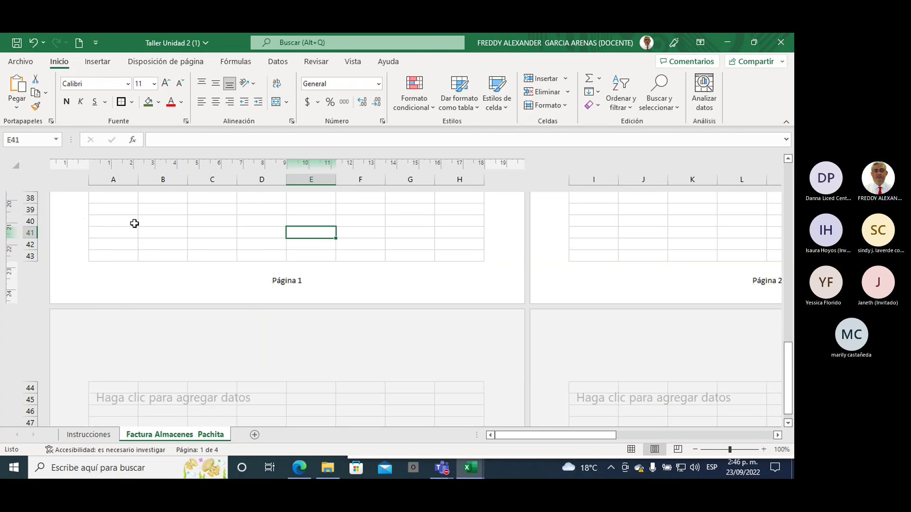
click(170, 235)
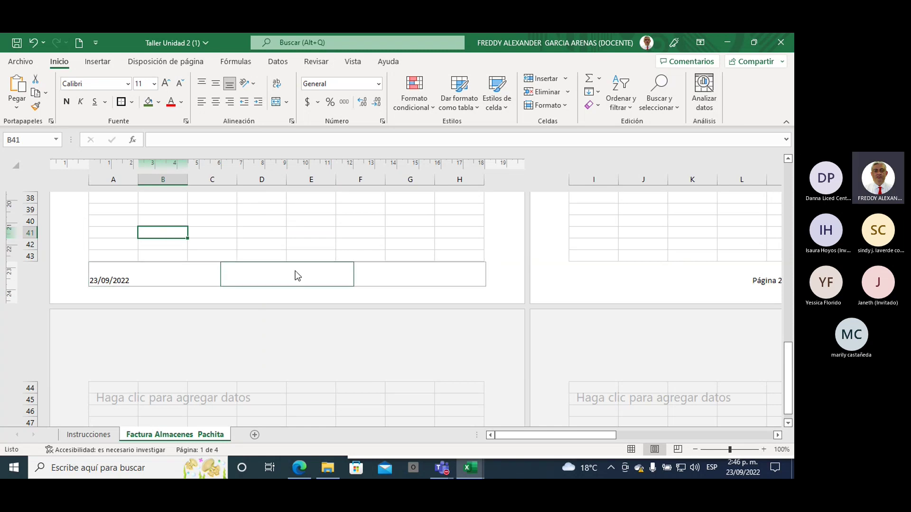
Type 'texto' into the centre footer section
click(302, 275)
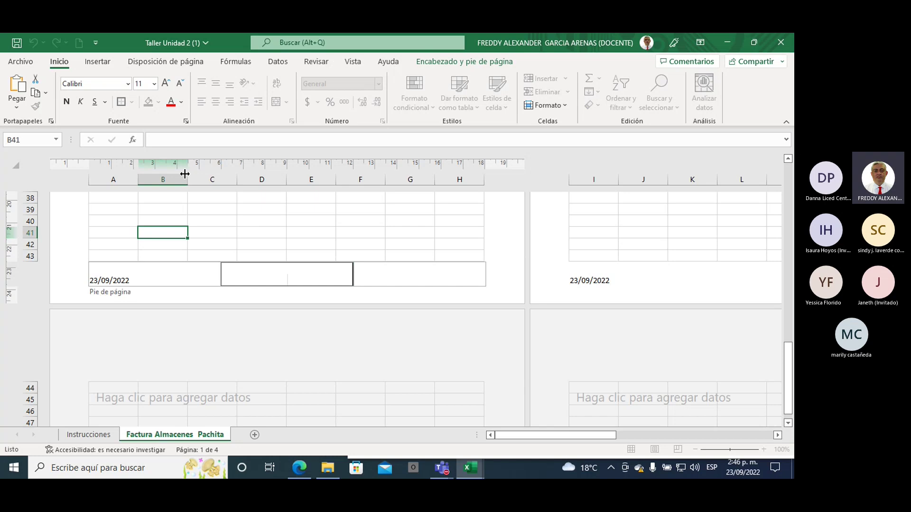
click(464, 61)
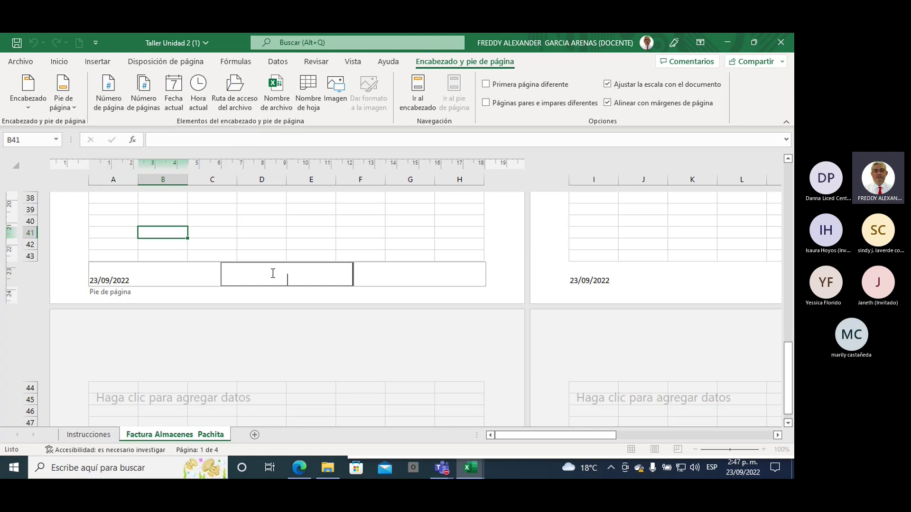
text(texto)
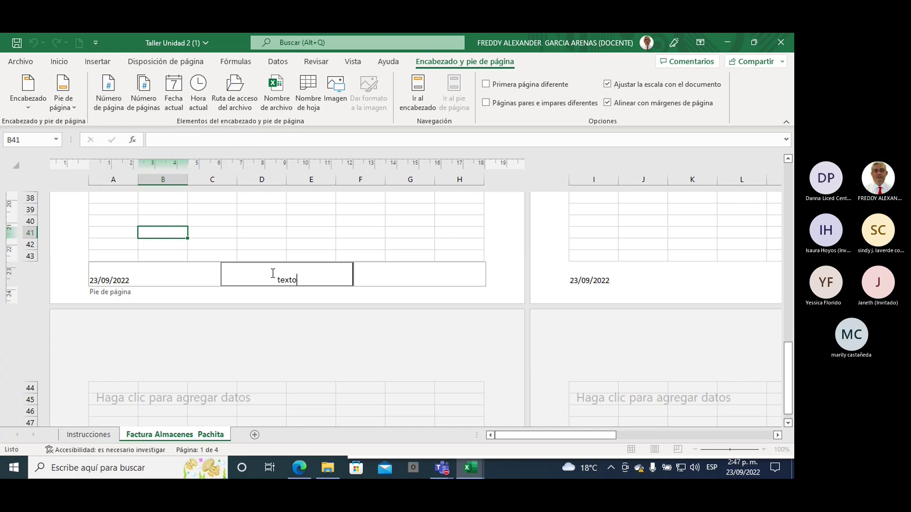
Insert the page number into the right footer section and return to the cells
click(417, 280)
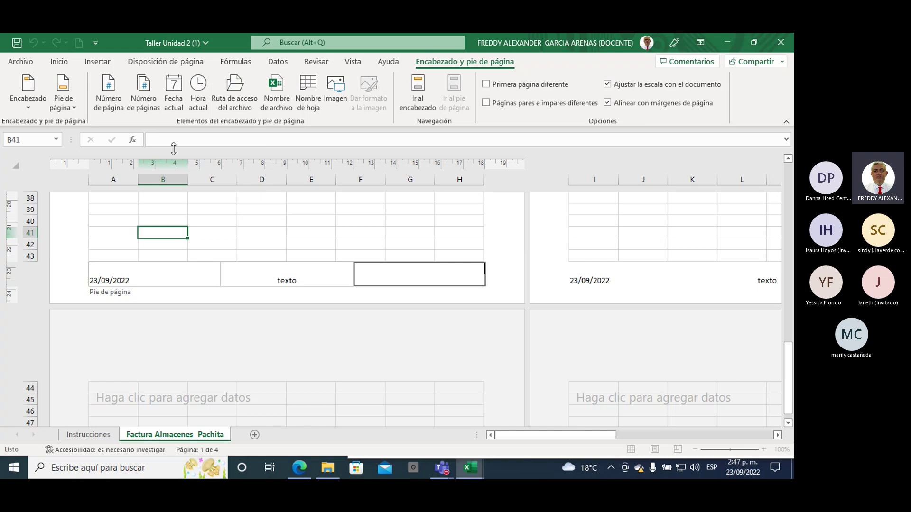
click(113, 104)
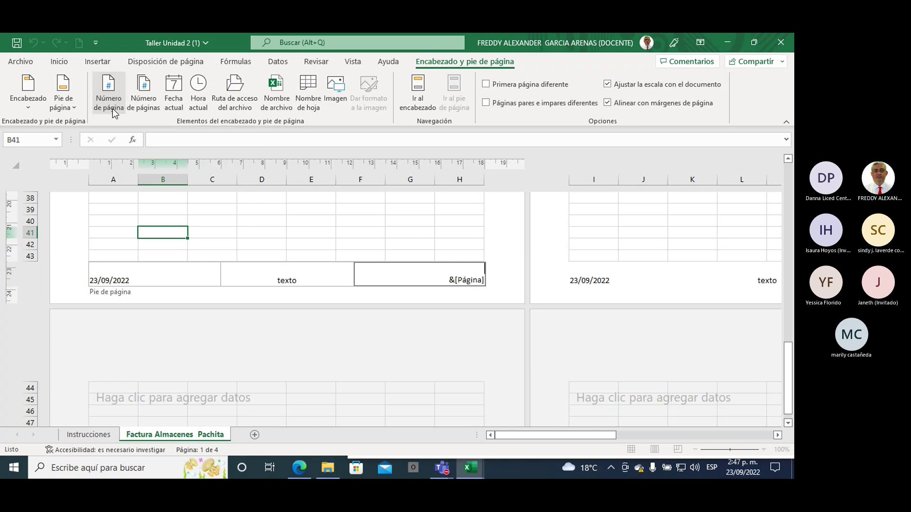
click(306, 237)
click(306, 237)
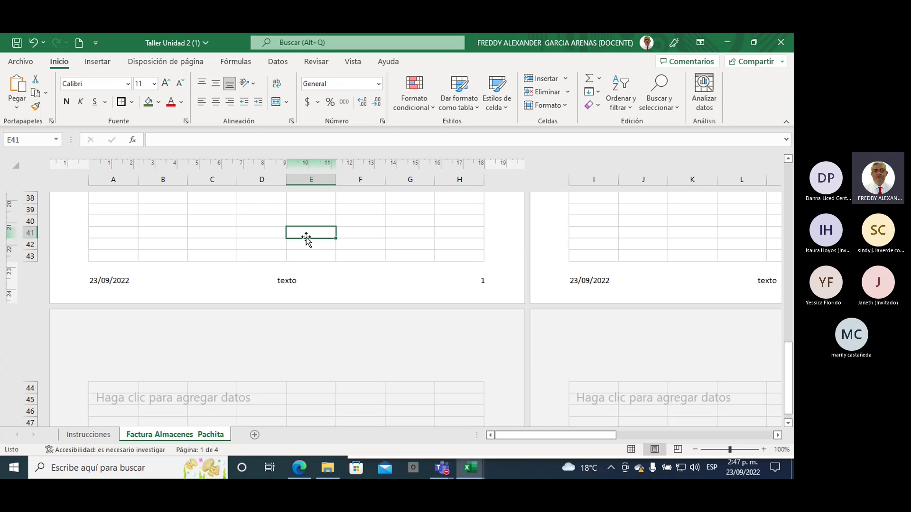
scroll(303, 283, up, 2)
scroll(304, 283, up, 2)
scroll(305, 284, up, 3)
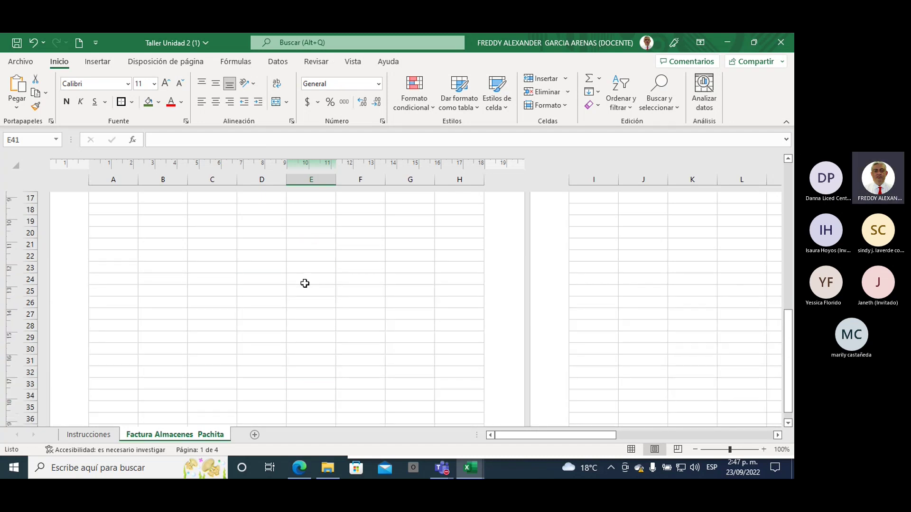
scroll(305, 283, up, 5)
scroll(305, 283, down, 5)
scroll(306, 288, down, 5)
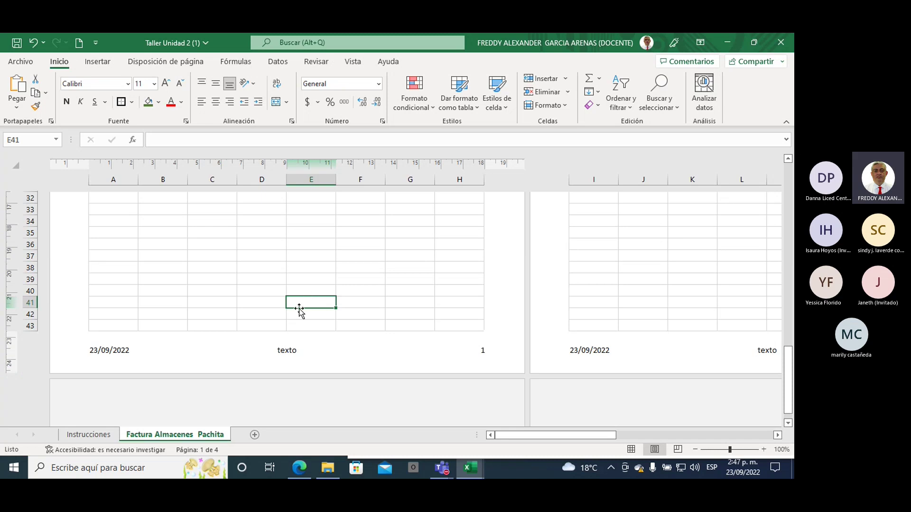
scroll(294, 267, up, 5)
scroll(294, 267, up, 6)
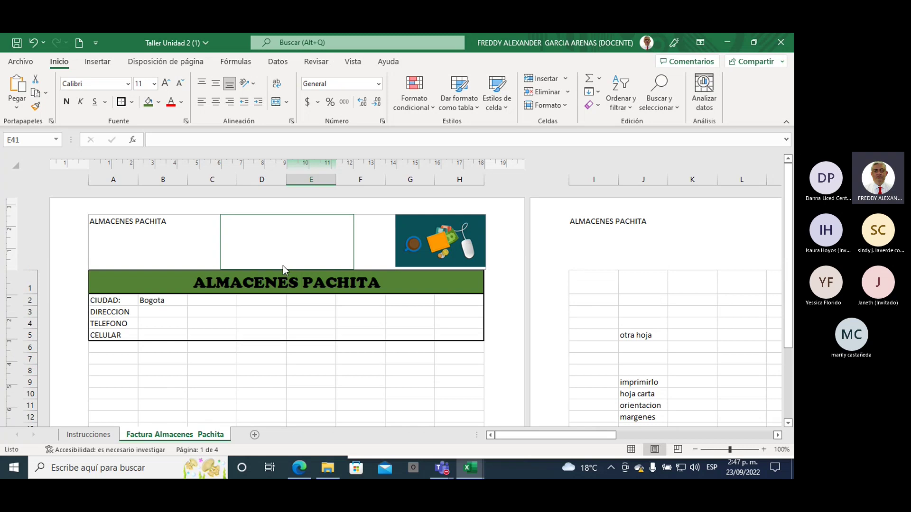
Preview the invoice printout through pages 1 to 4, then return to the worksheet
click(22, 63)
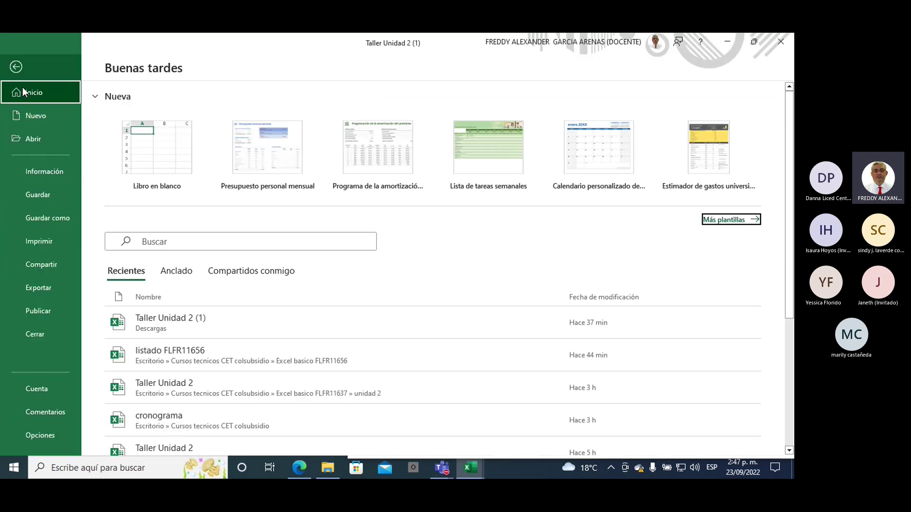
click(41, 243)
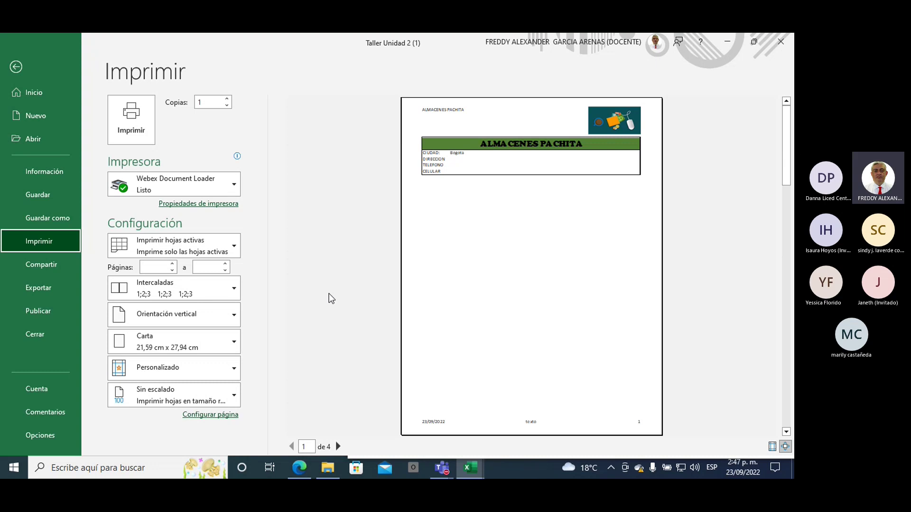
click(337, 448)
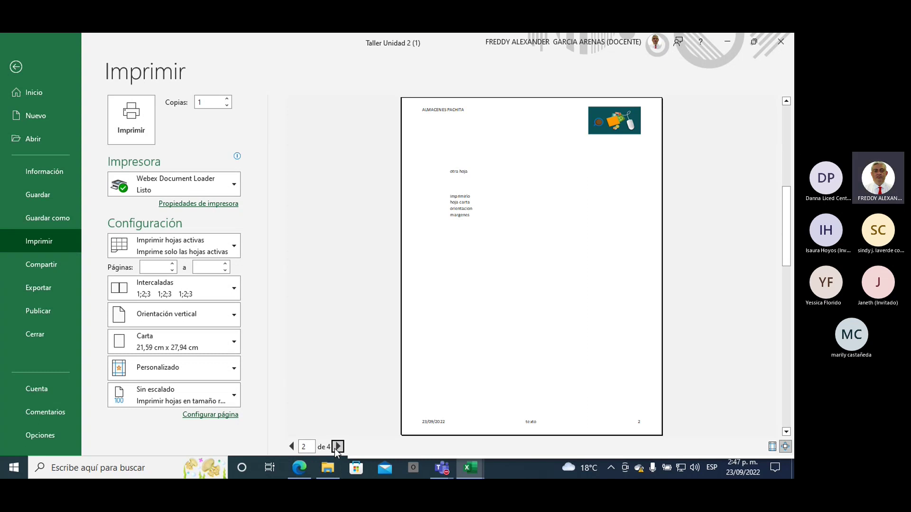
click(337, 447)
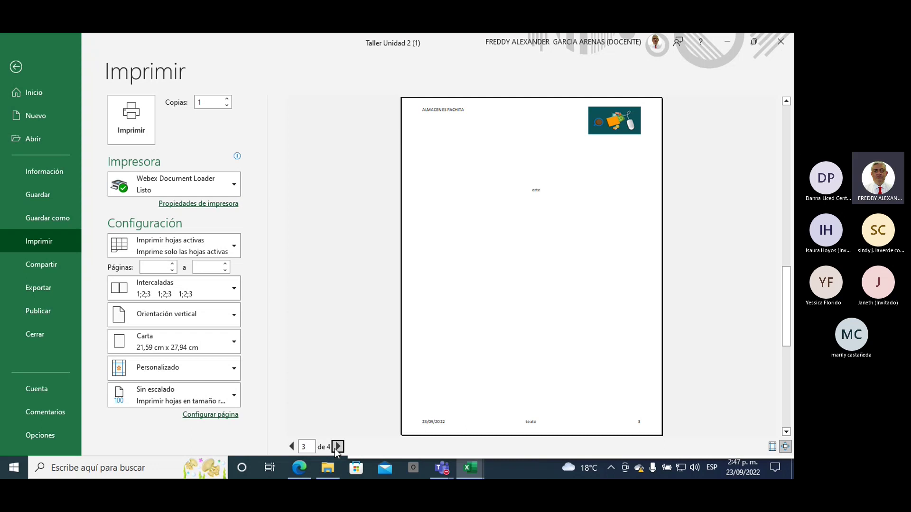
click(338, 447)
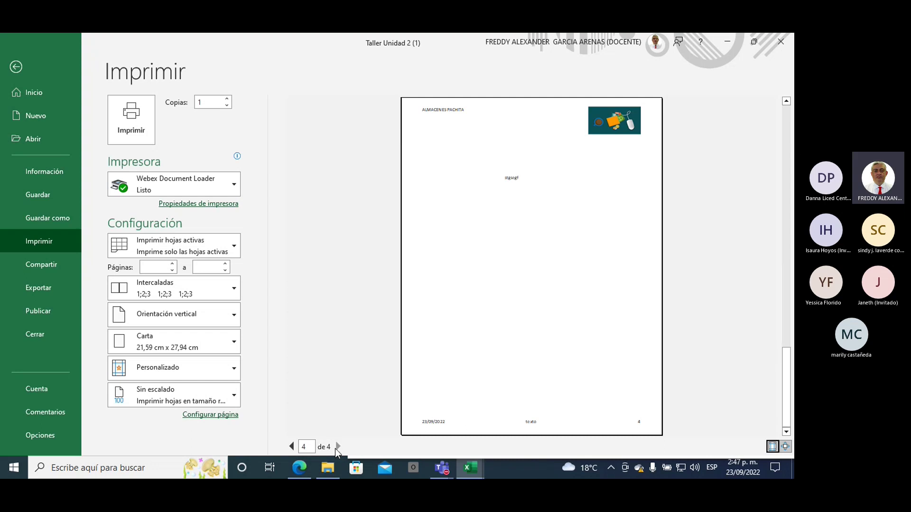
click(291, 447)
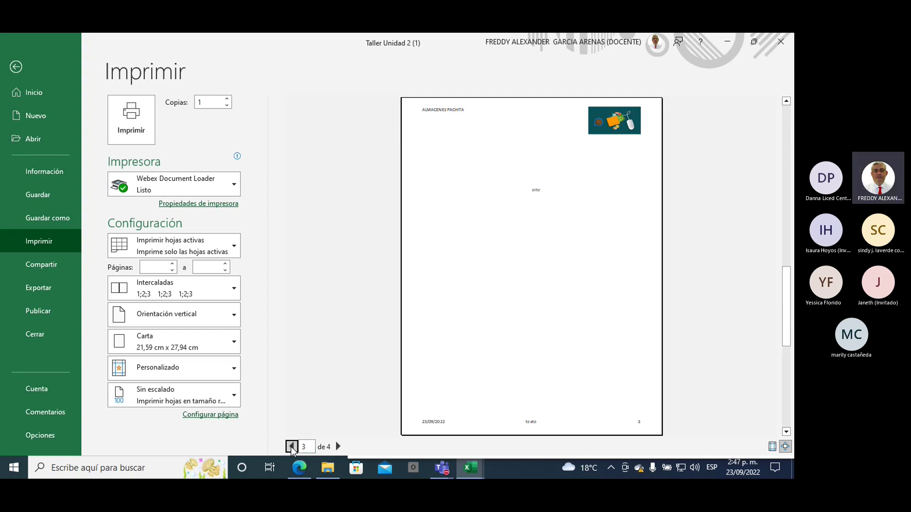
click(291, 447)
click(291, 447)
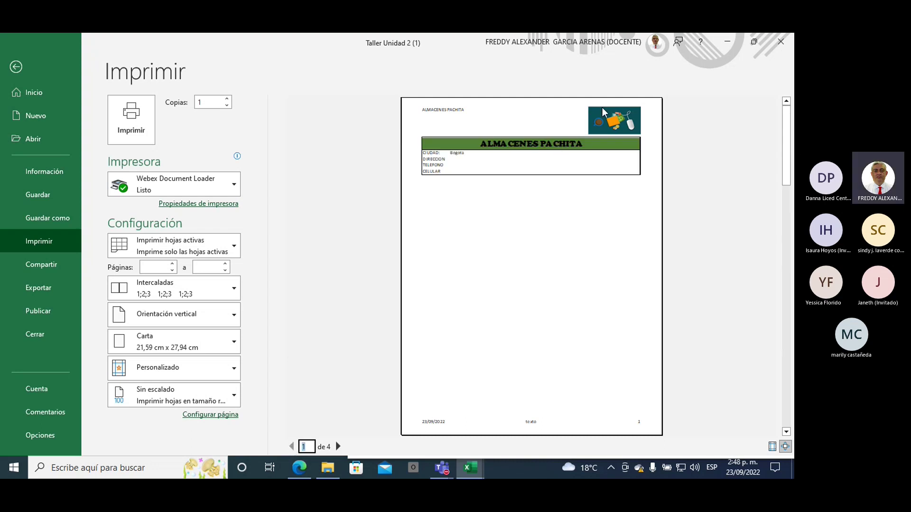
click(16, 67)
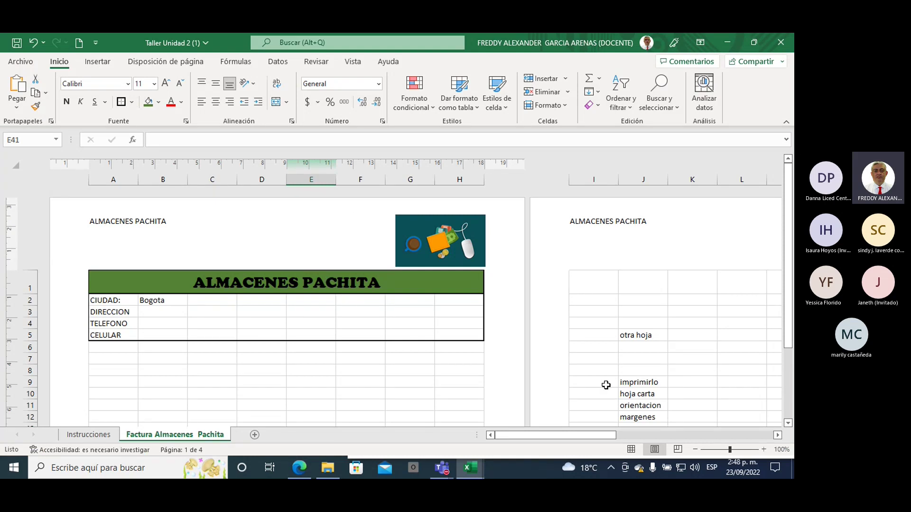
Switch the invoice sheet to Normal view from the status bar
click(630, 450)
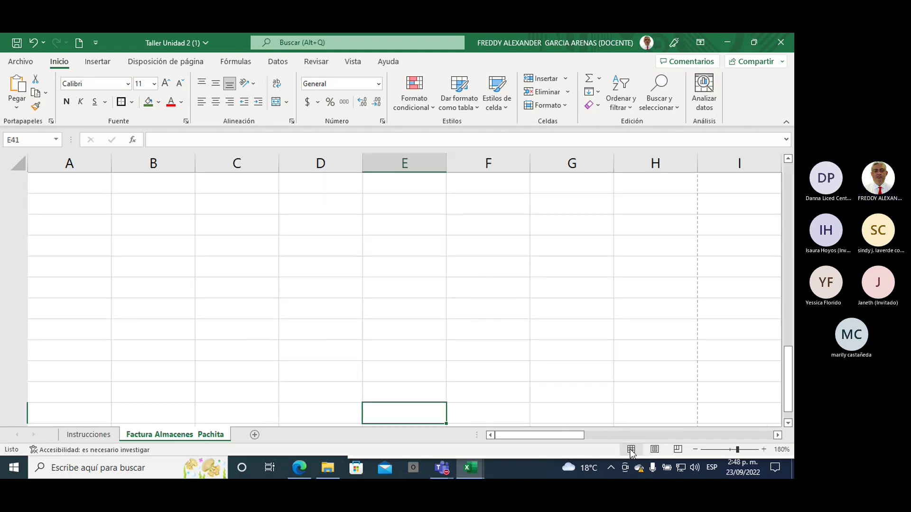
scroll(370, 324, up, 3)
scroll(369, 324, up, 5)
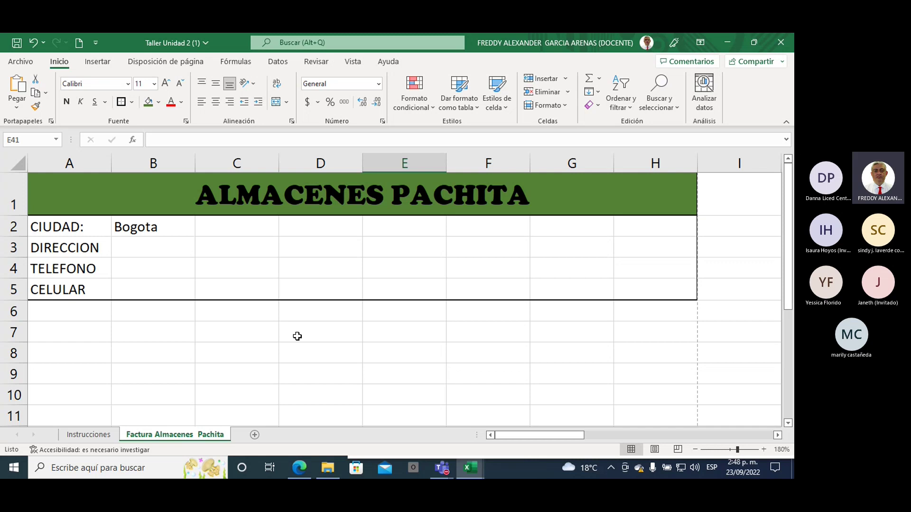
mouse_move(442, 468)
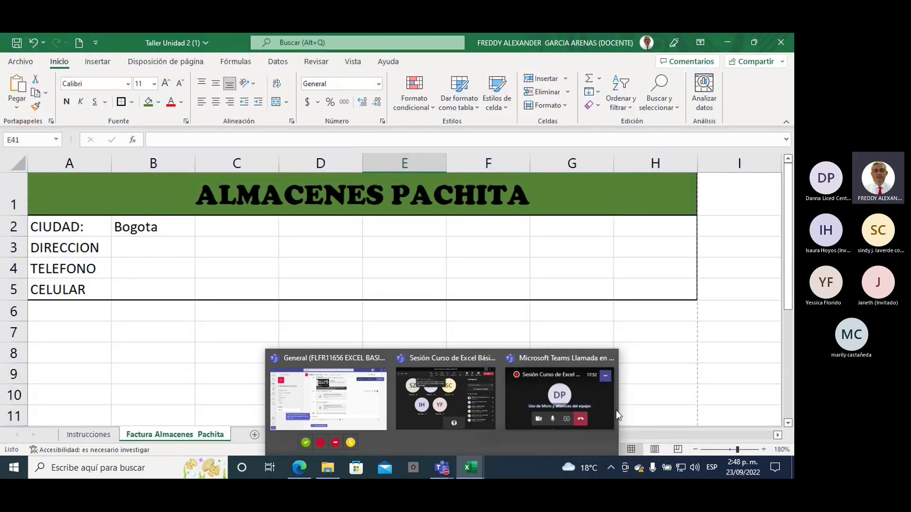
click(207, 380)
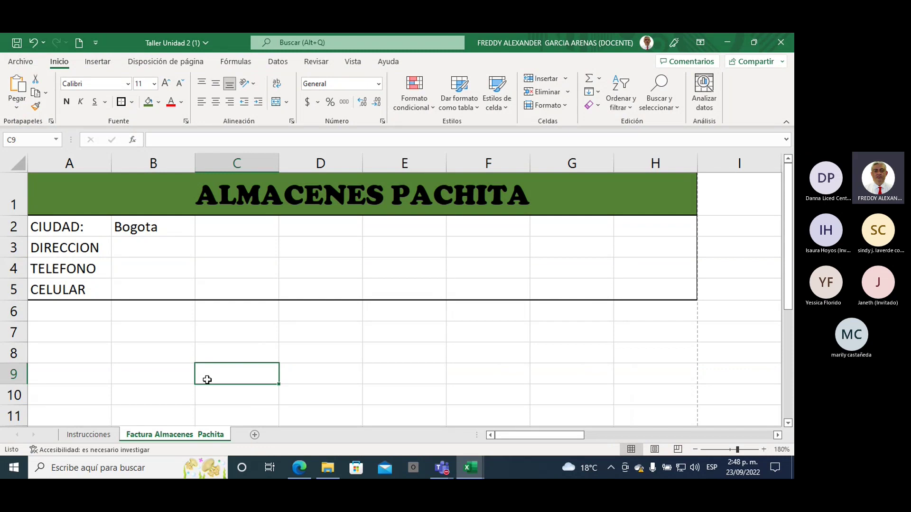
scroll(163, 337, down, 1)
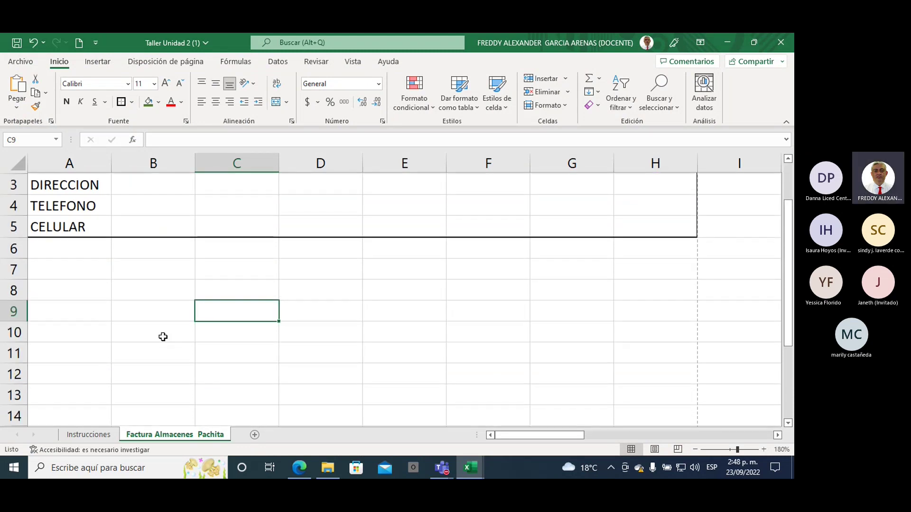
click(74, 272)
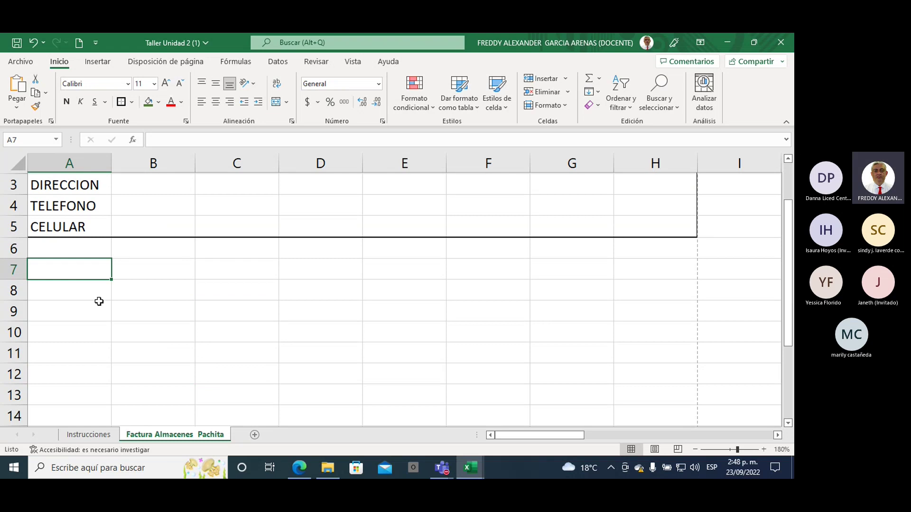
Enter the labels 'Factura N° :' in A7 and 'Fecha factura :' in A9
text(Factu)
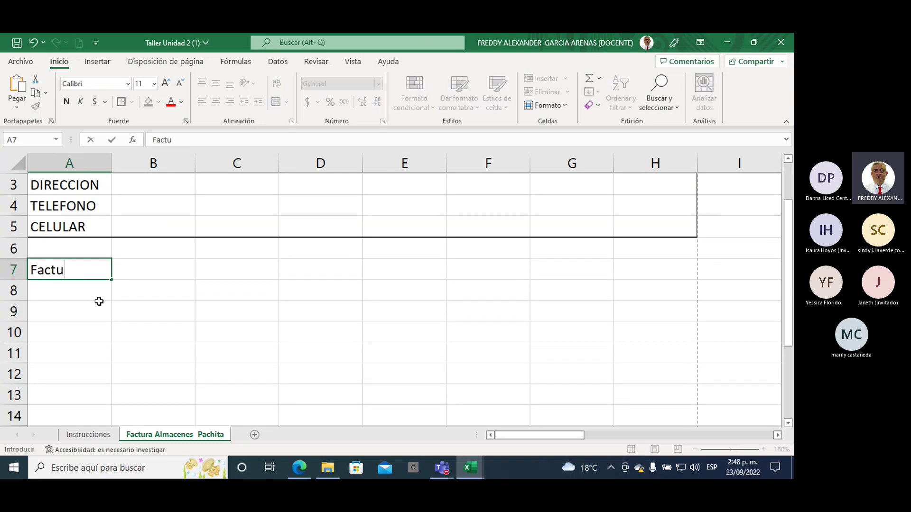
text(ra N)
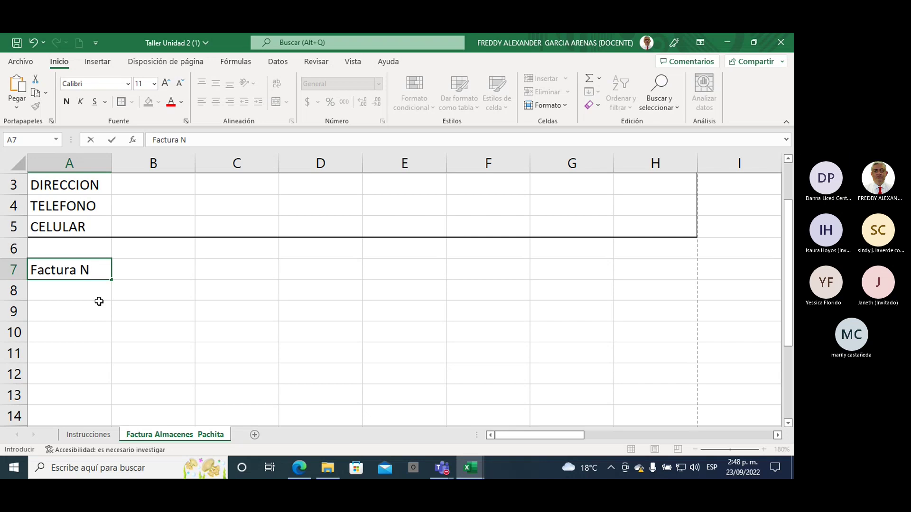
text(°)
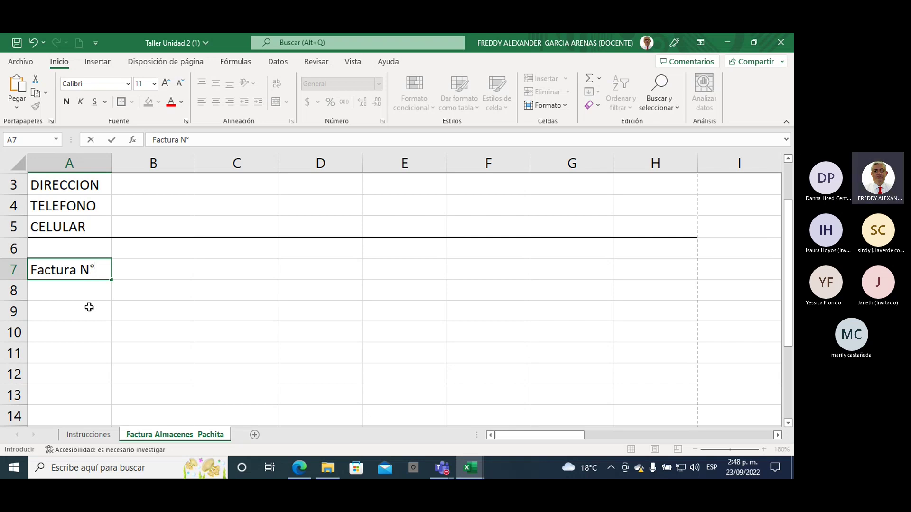
text( :)
click(47, 307)
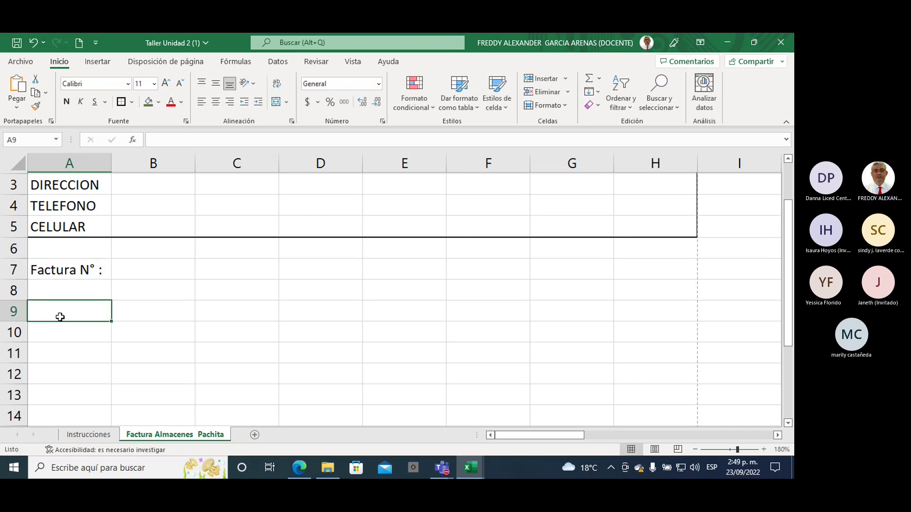
text(Fecha fa)
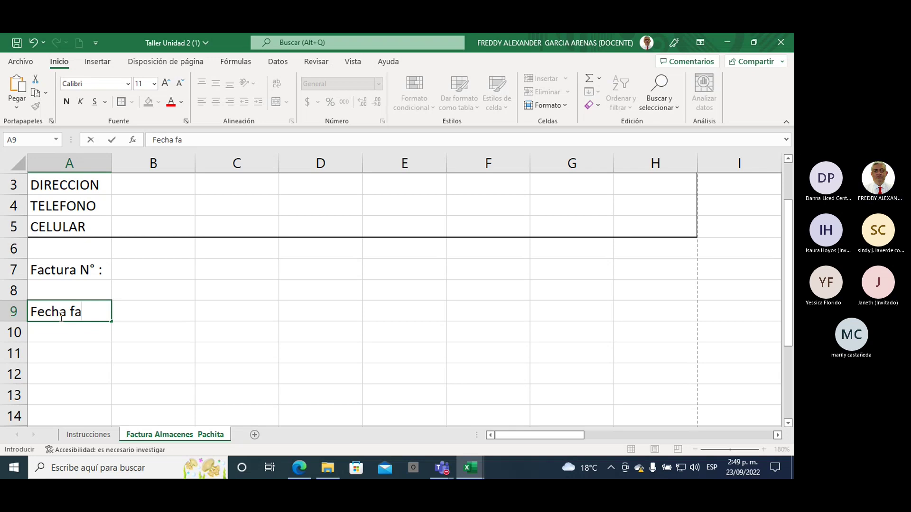
text(ctura)
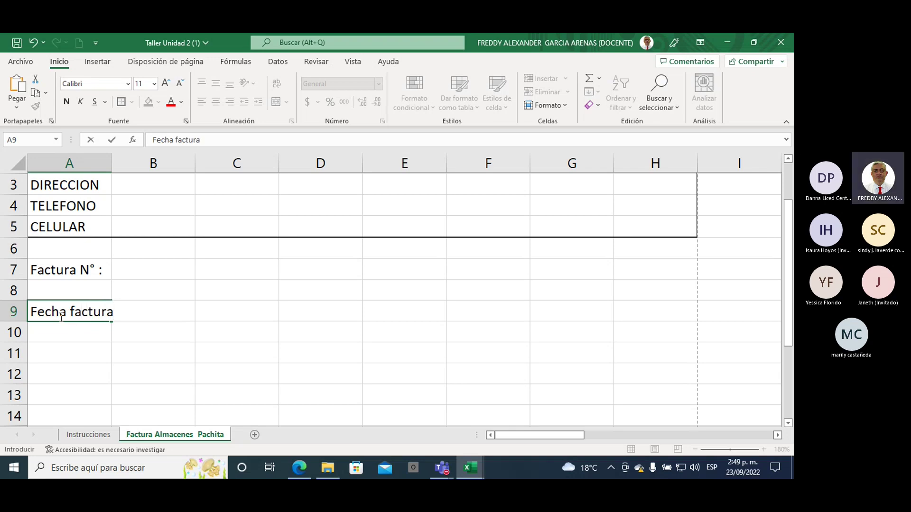
text( :)
click(161, 338)
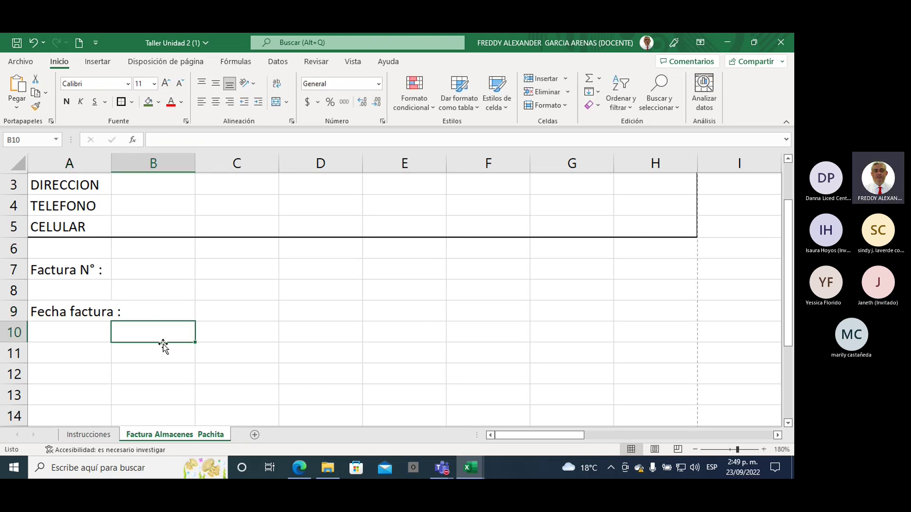
Type 'tyfui' into B9 and autofit column A to fit the labels
click(149, 269)
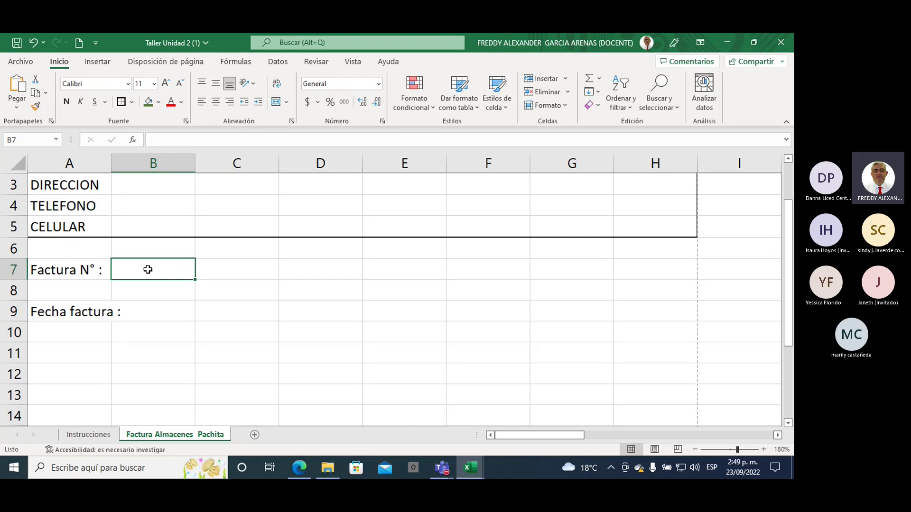
click(146, 310)
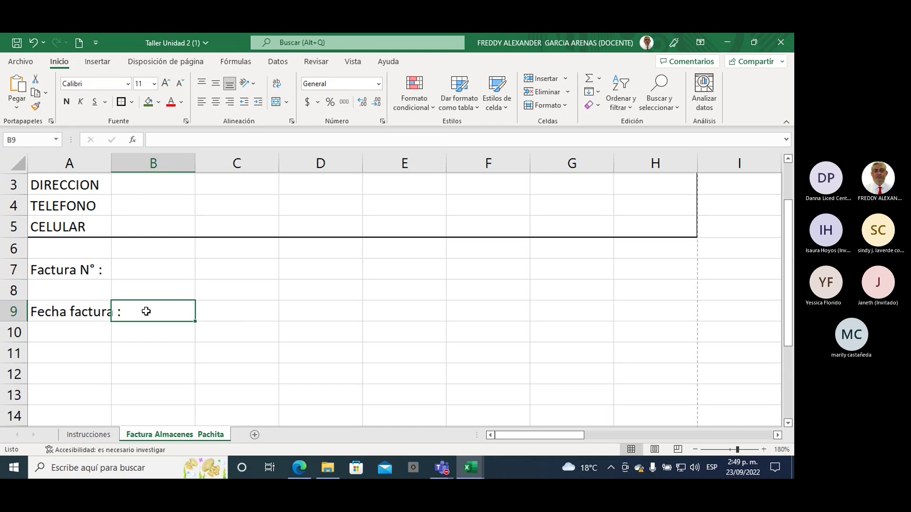
double_click(148, 311)
text(tyfui)
click(144, 345)
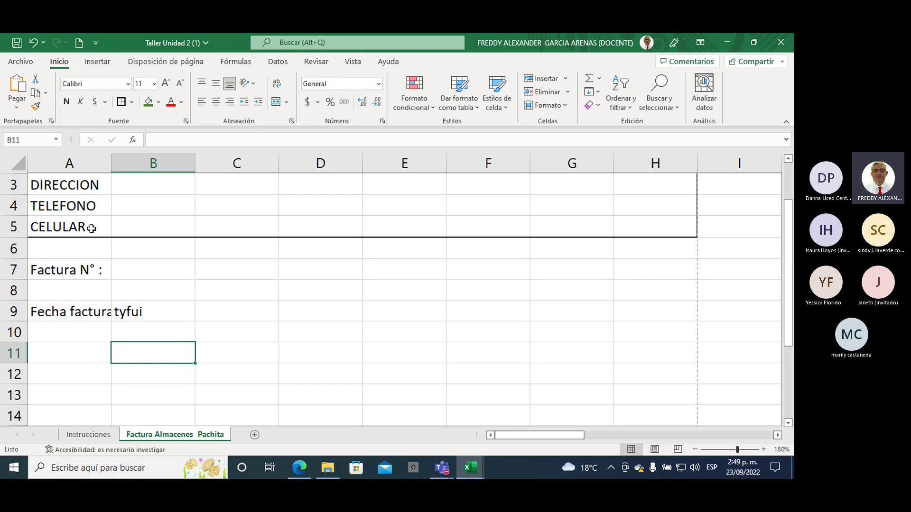
double_click(111, 163)
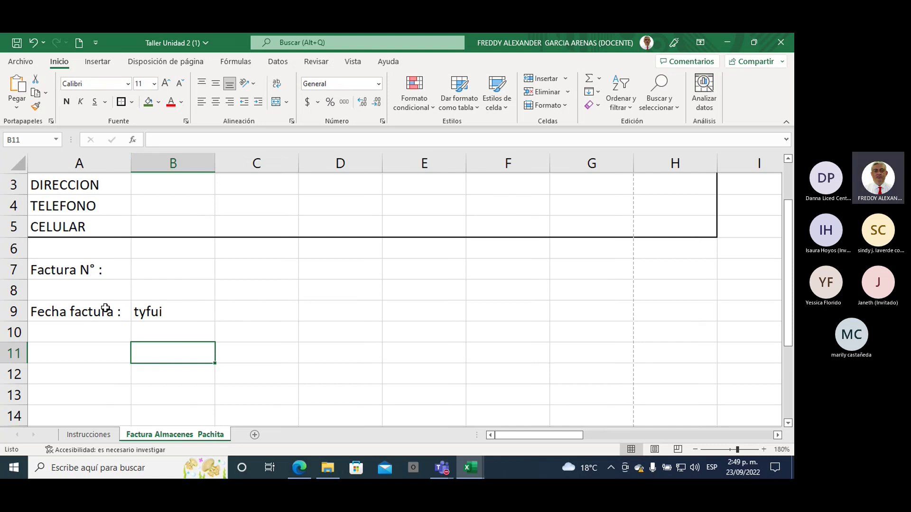
click(60, 315)
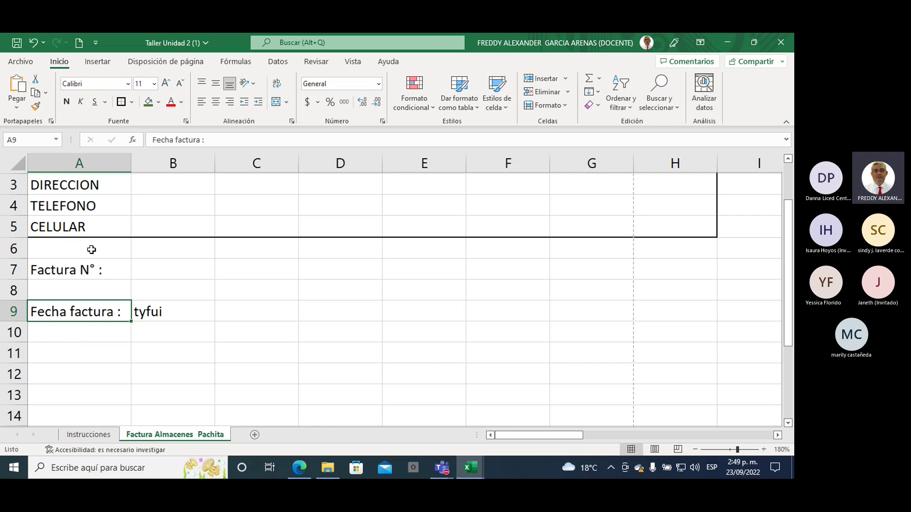
scroll(375, 343, up, 1)
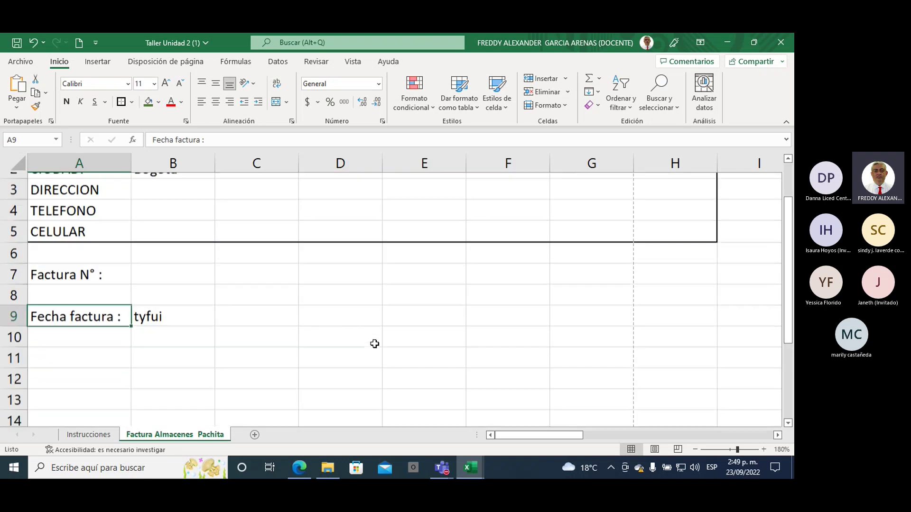
scroll(374, 344, down, 1)
scroll(375, 344, up, 1)
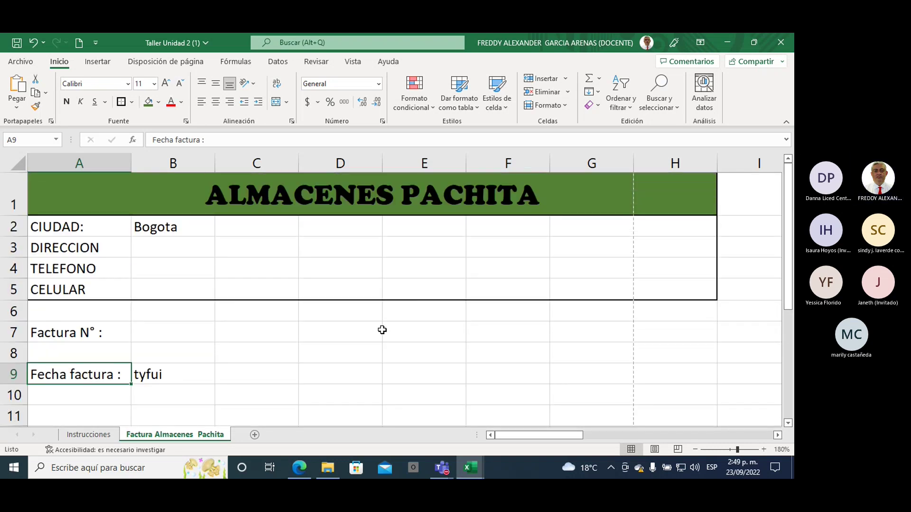
key(ctrl+1)
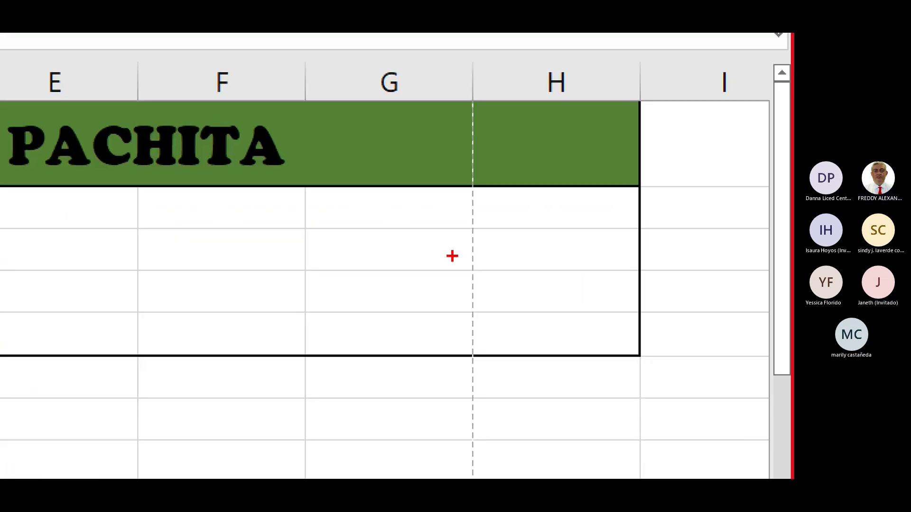
mouse_move(471, 102)
mouse_down()
mouse_move(464, 295)
mouse_move(475, 356)
mouse_up()
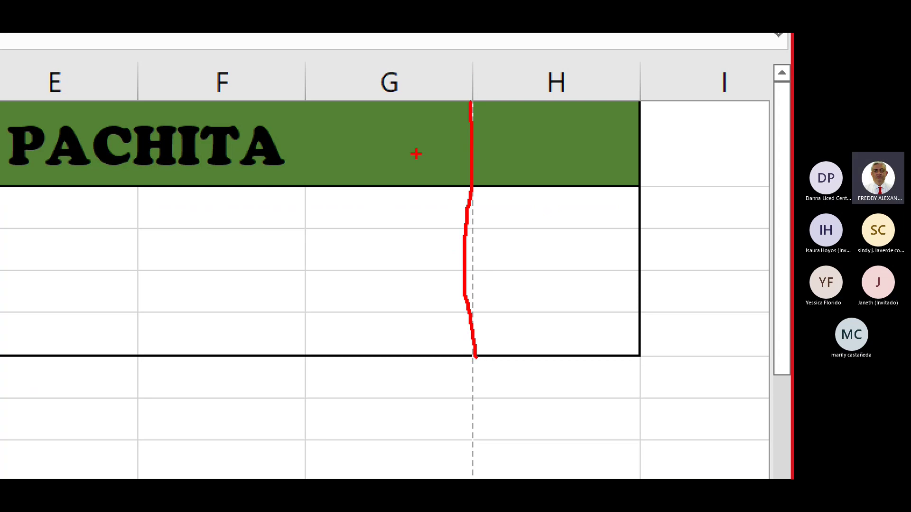
mouse_move(525, 146)
mouse_down()
mouse_move(574, 192)
mouse_move(524, 148)
mouse_up()
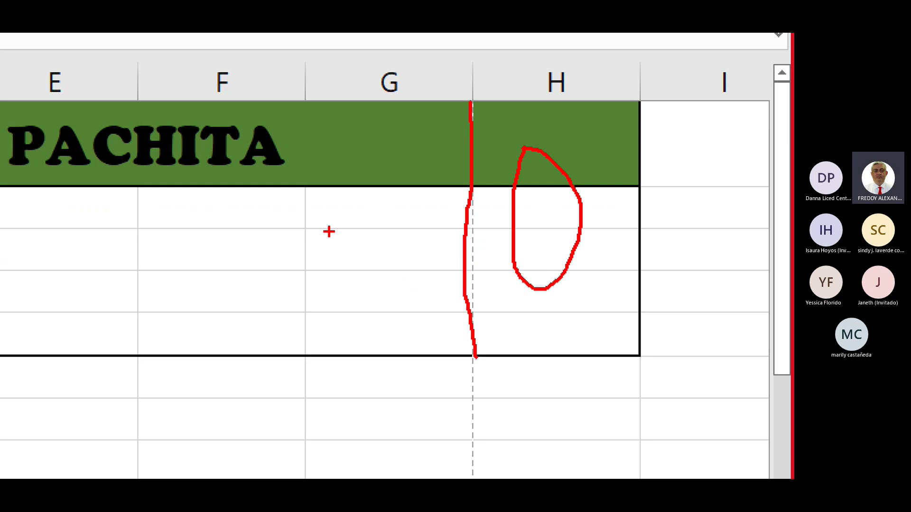
key(Escape)
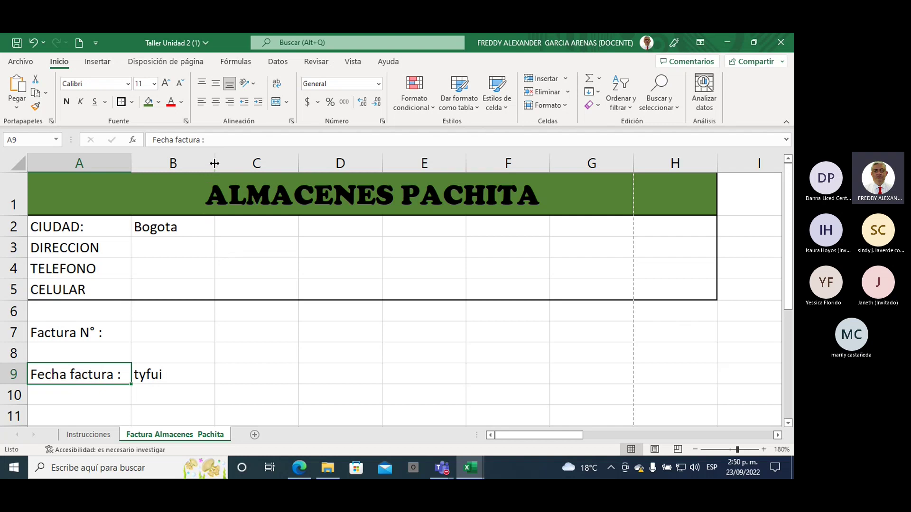
Narrow columns B, F and G so the header block fits one page width
drag(214, 163, 204, 165)
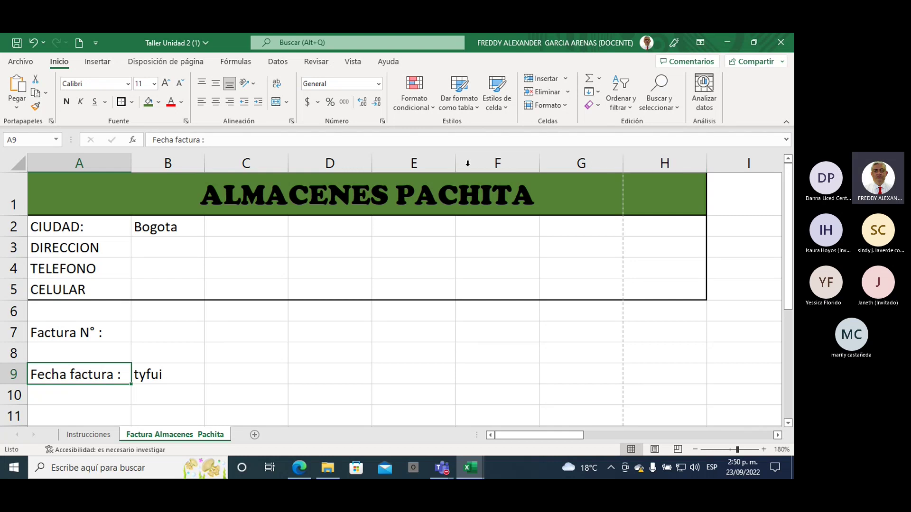
drag(539, 166, 532, 168)
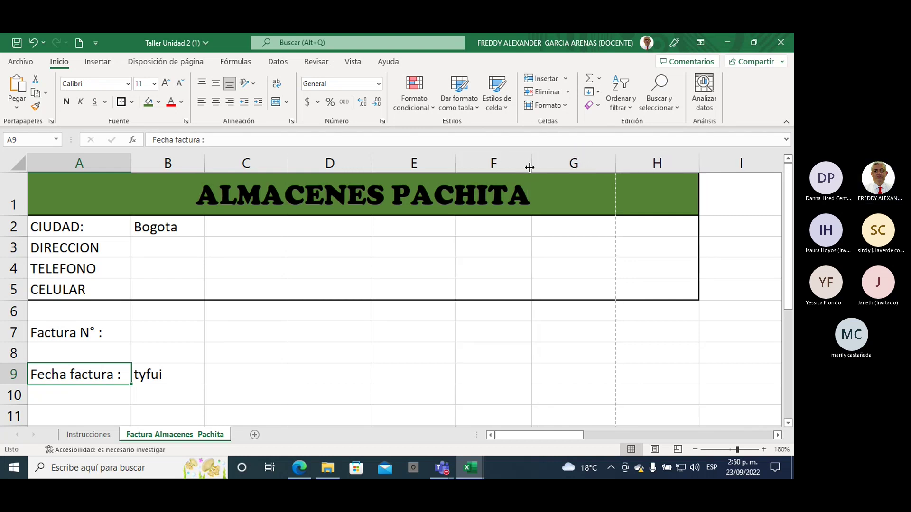
drag(616, 165, 608, 166)
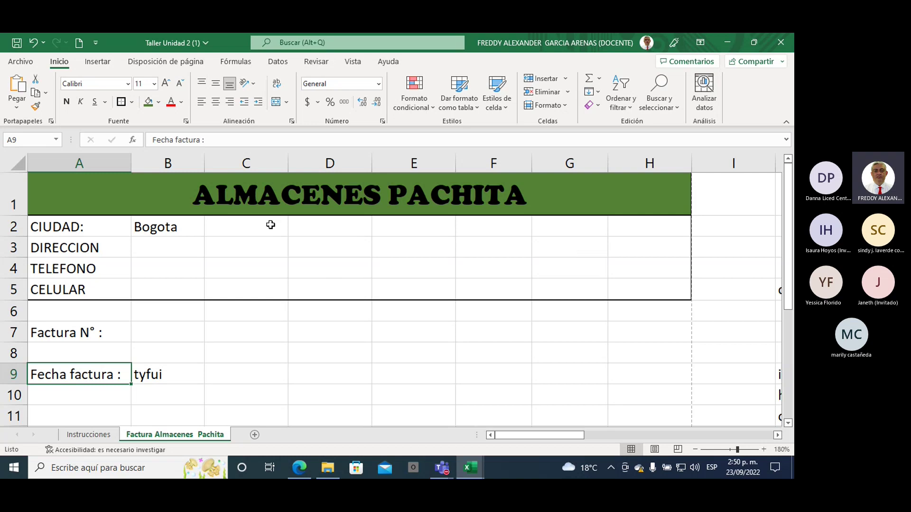
scroll(269, 228, down, 2)
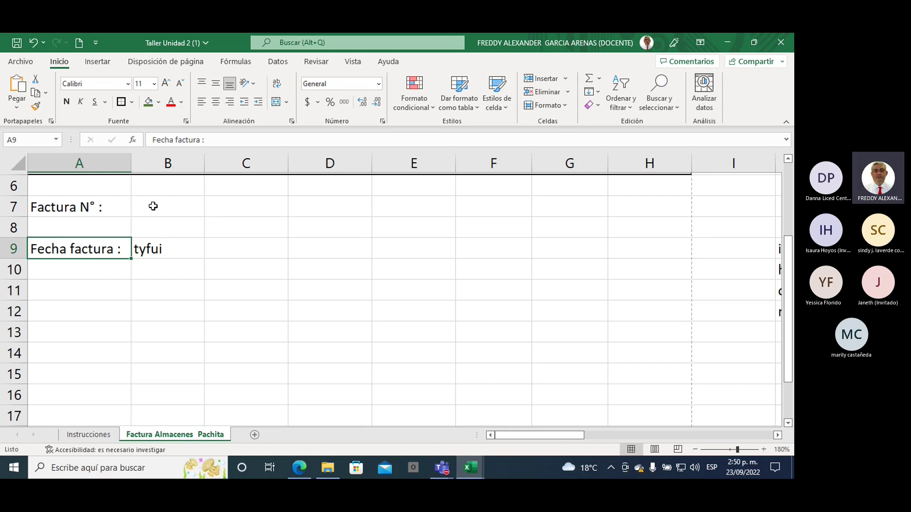
Give B7:D7 a thick bottom border beside the Factura N° : label
drag(153, 206, 311, 205)
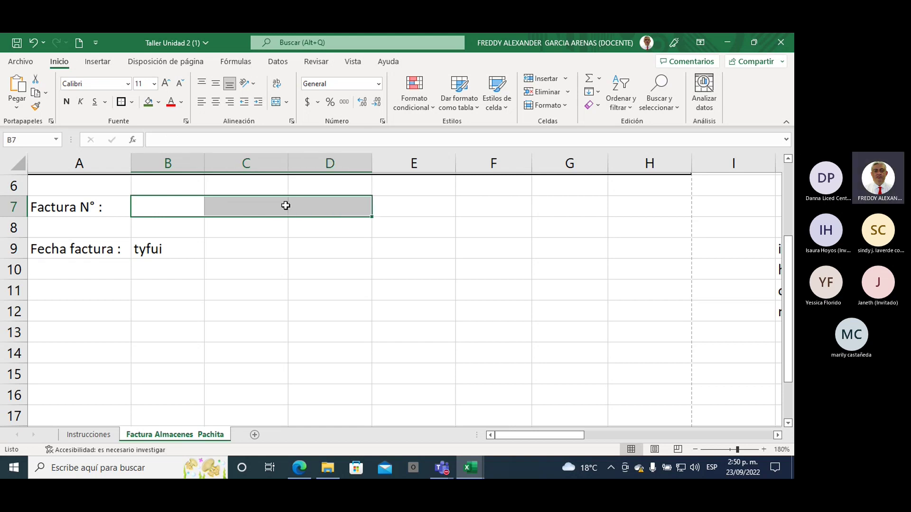
click(132, 102)
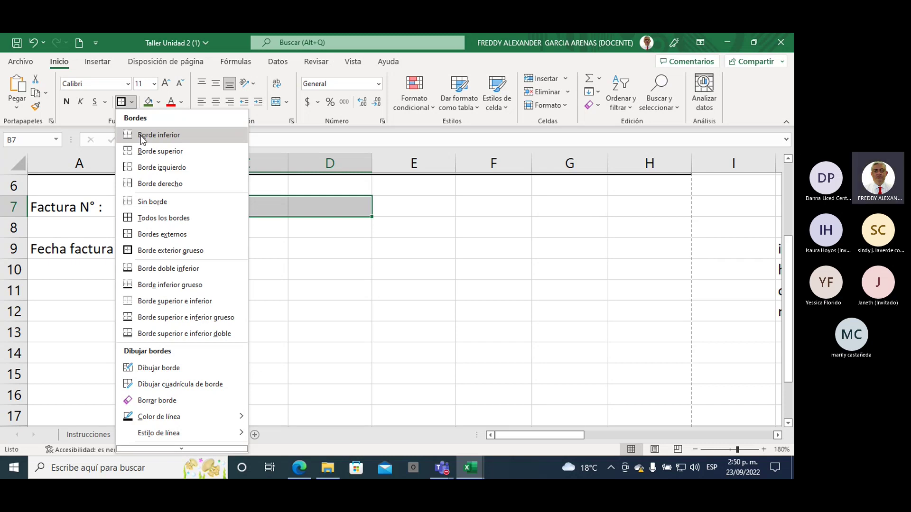
click(162, 286)
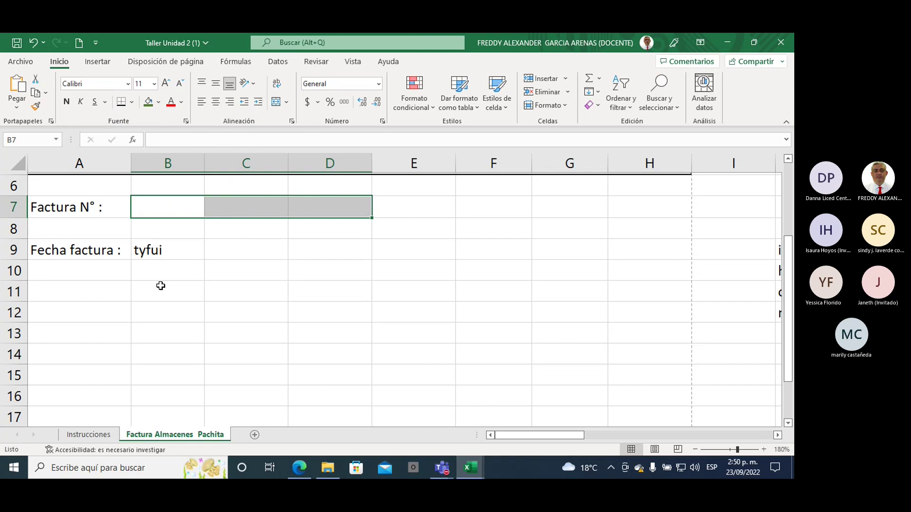
click(242, 265)
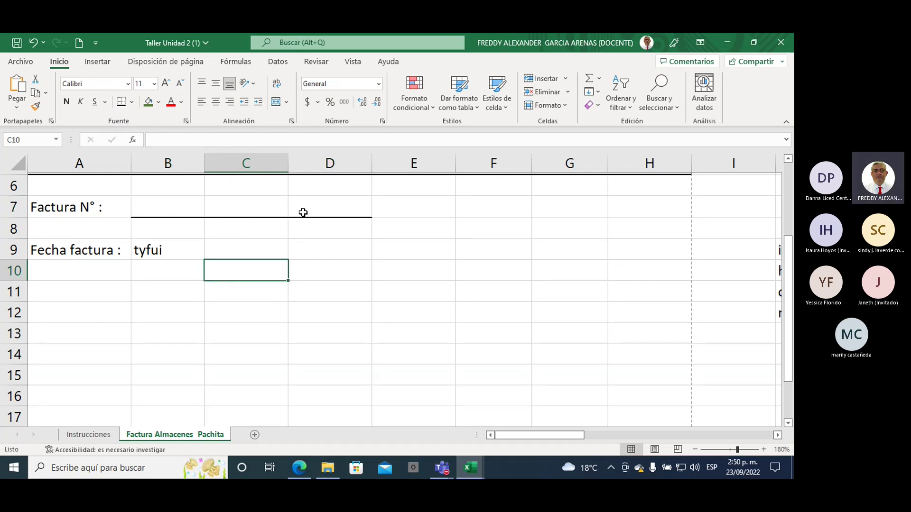
Clear the stray text in B9 and give B9:D9 a thick bottom border
drag(162, 209, 322, 198)
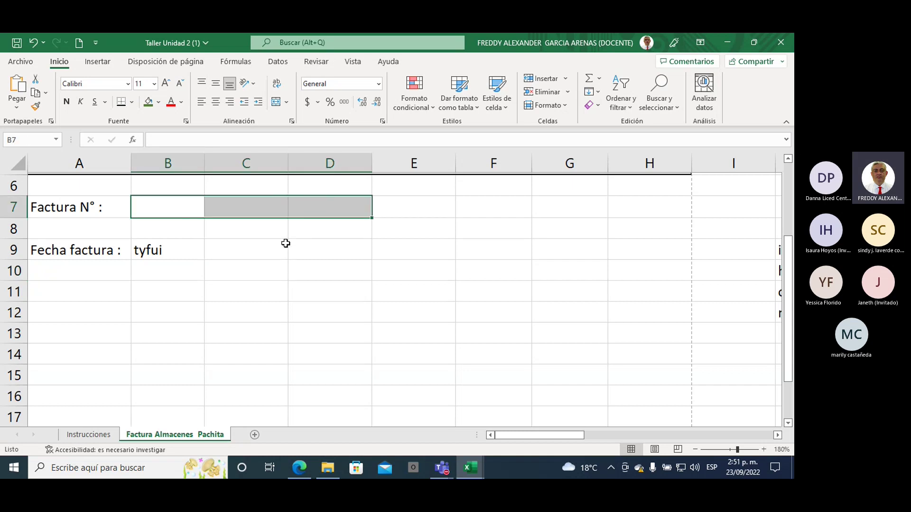
click(162, 251)
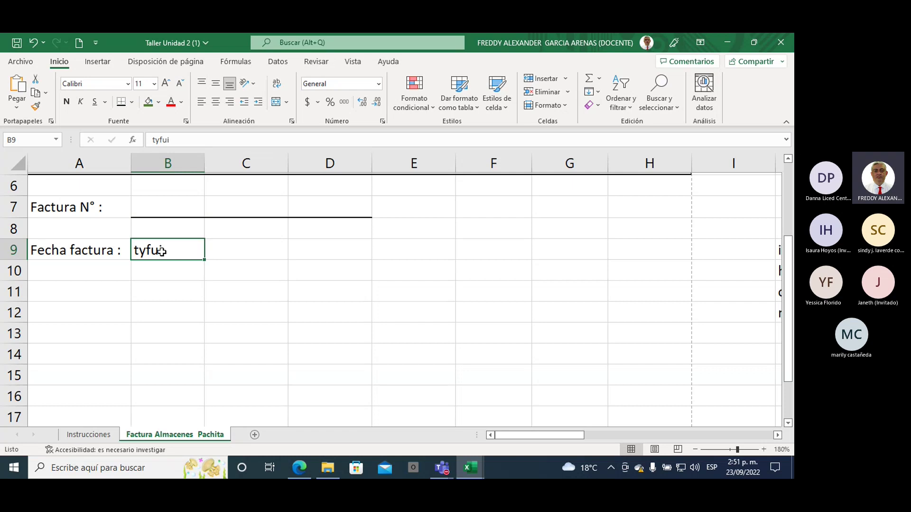
key(Delete)
drag(162, 252, 322, 248)
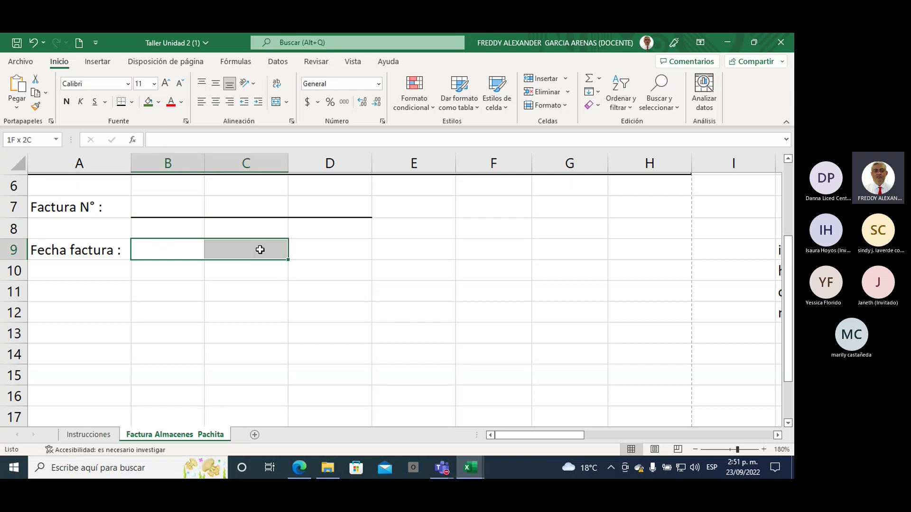
click(121, 105)
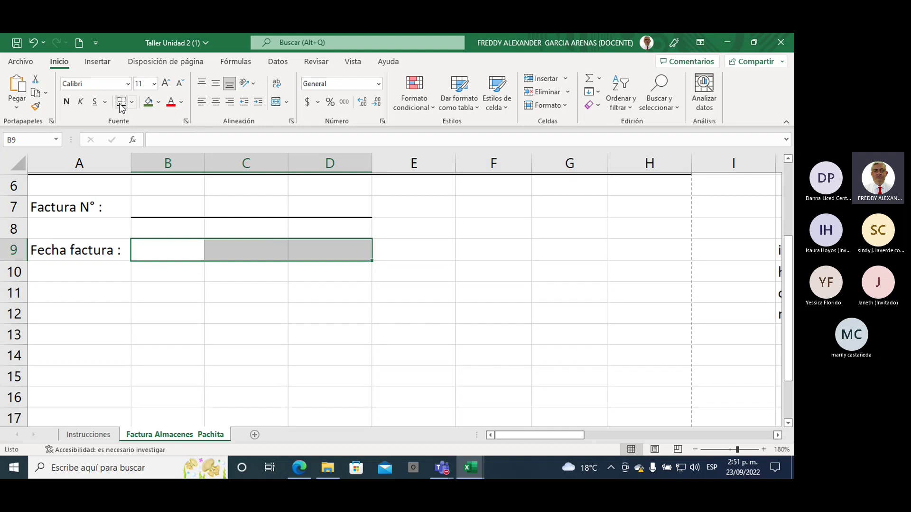
click(223, 289)
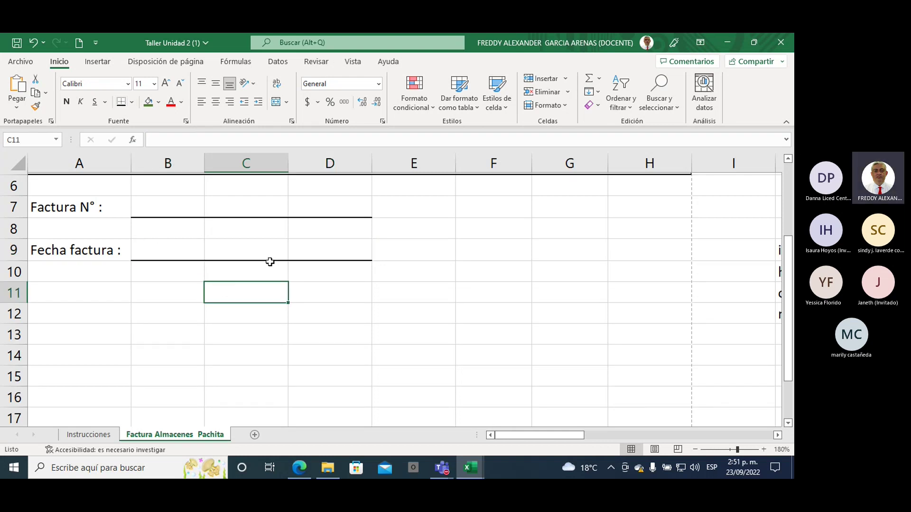
click(15, 62)
click(41, 240)
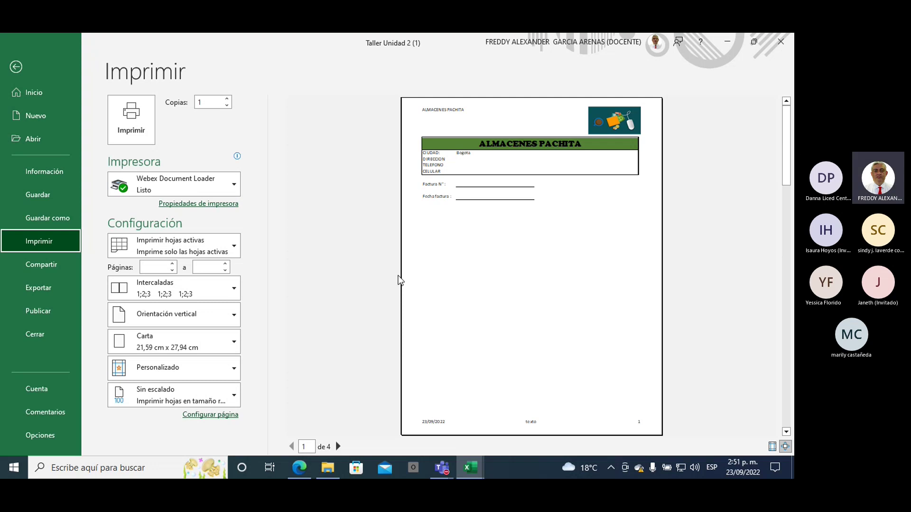
click(16, 66)
scroll(626, 264, up, 2)
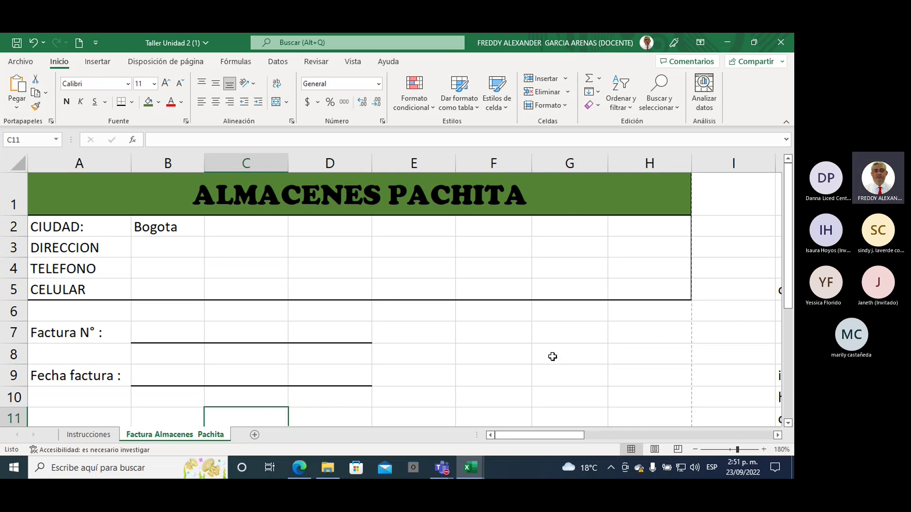
Enter Iva with 19% in G8:H8 and Descuento with 5% in G9:H9
click(552, 375)
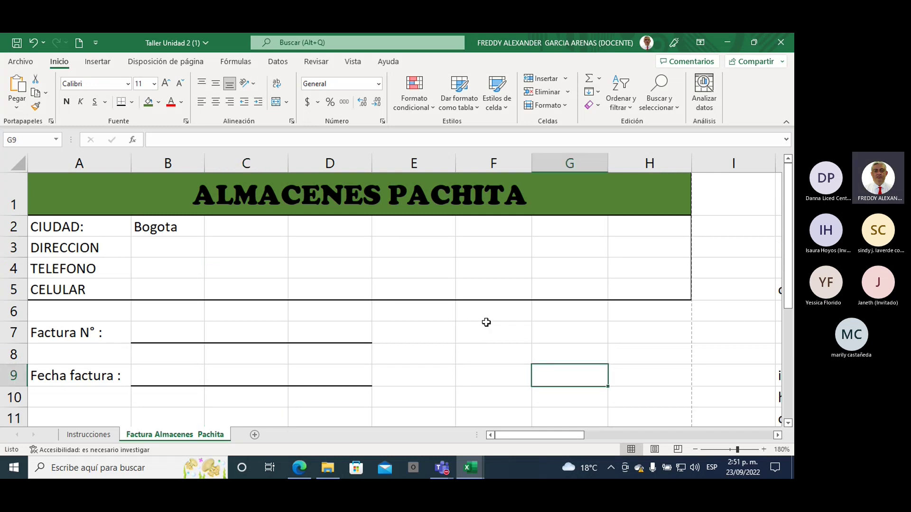
text(D)
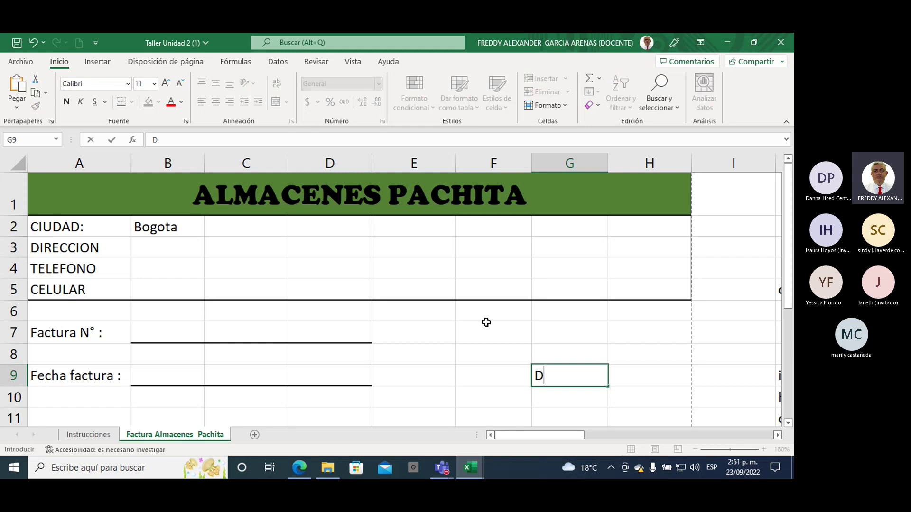
text(escuento)
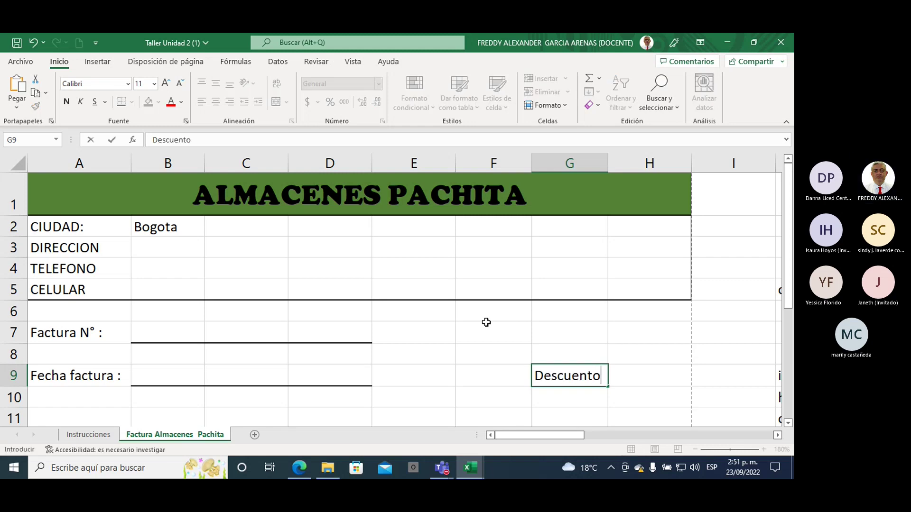
key(Up)
text(Iva)
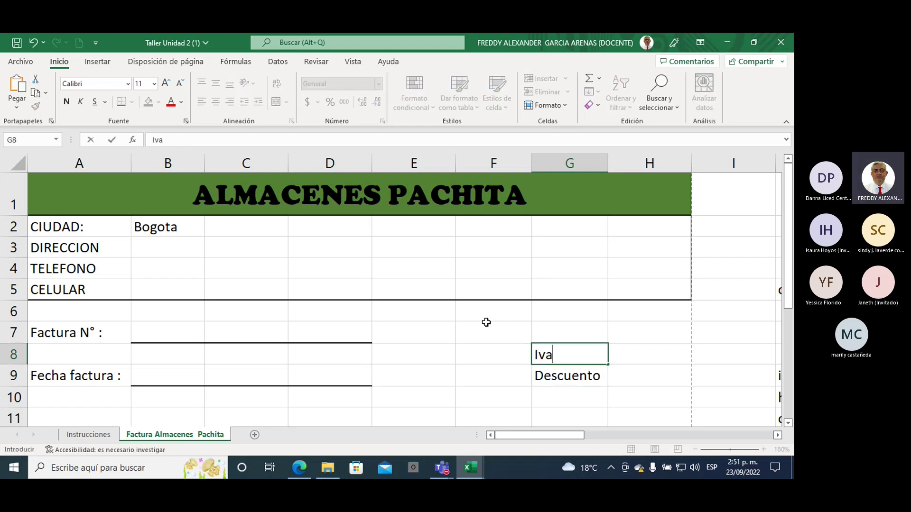
key(Tab)
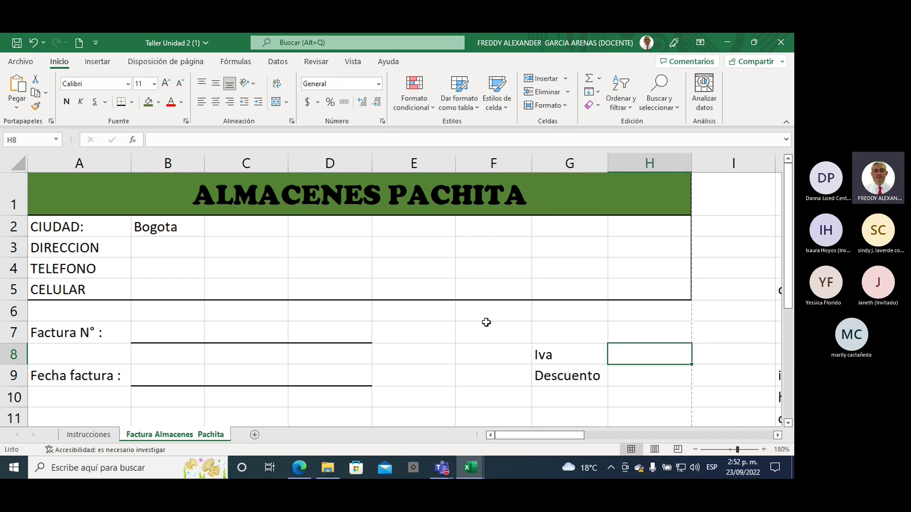
text(19%)
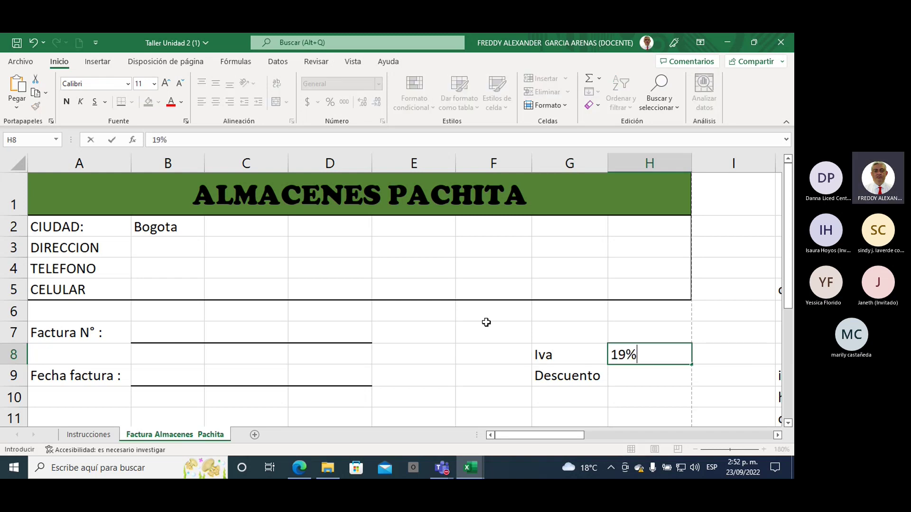
key(Return)
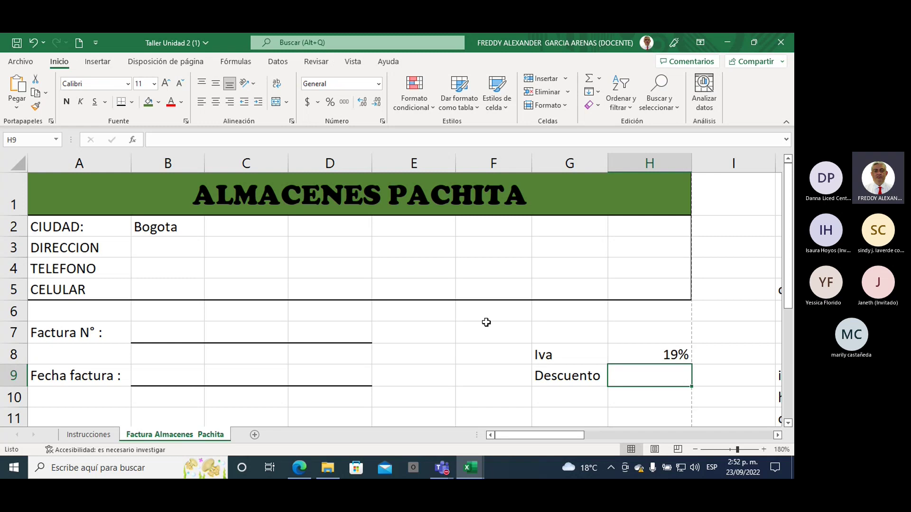
text(5%)
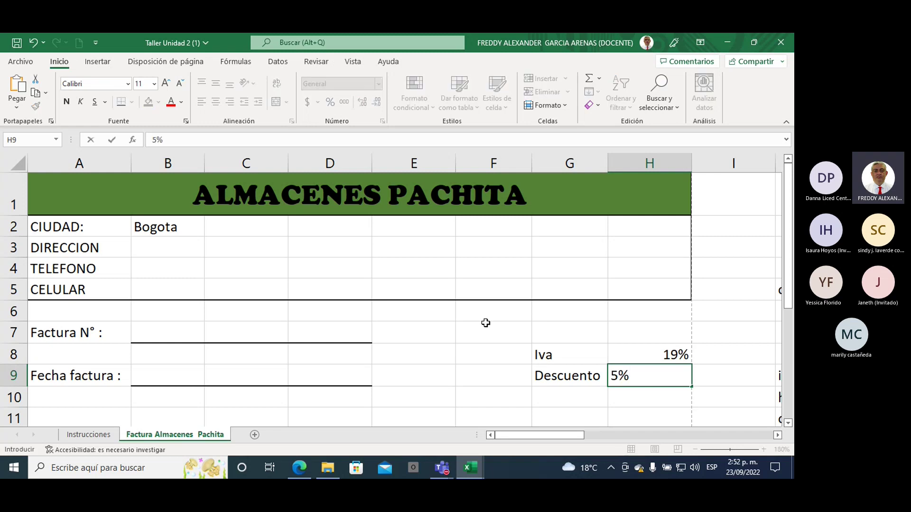
click(503, 374)
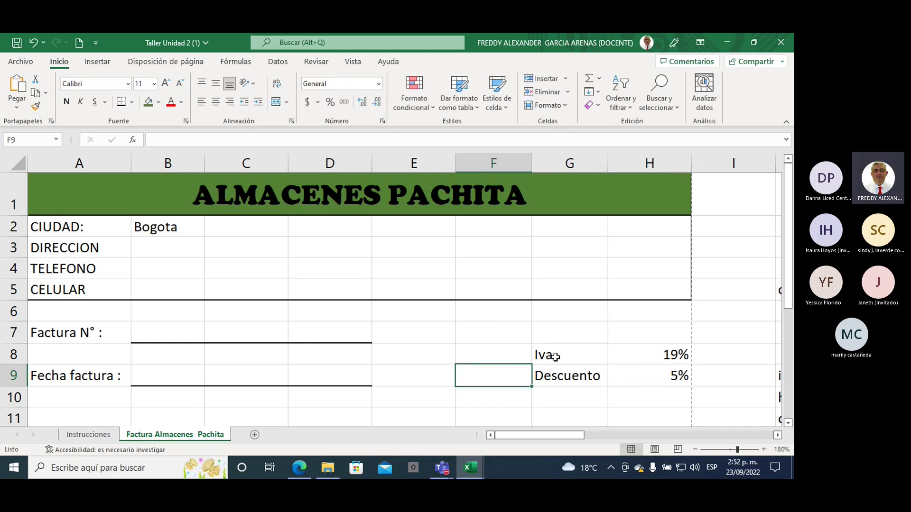
drag(555, 357, 553, 375)
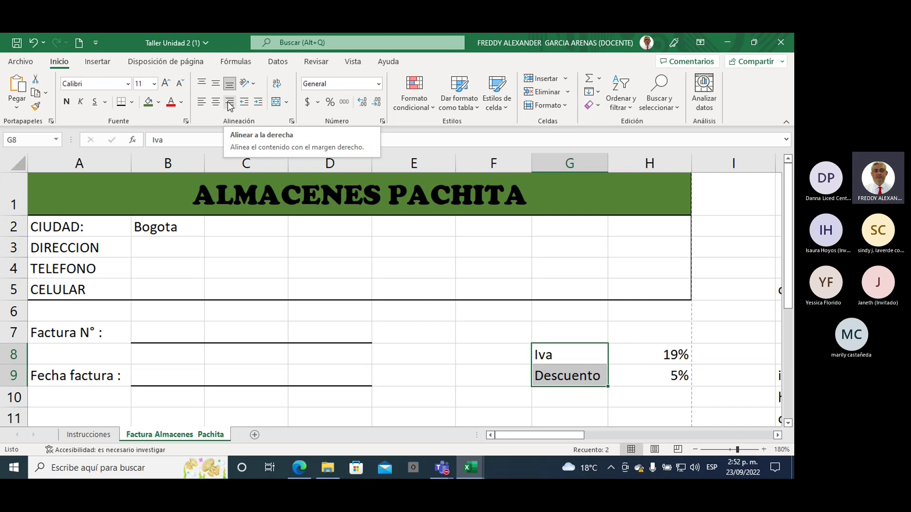
Right-align the Iva and Descuento labels and apply Todos los bordes to G8:H9
click(230, 103)
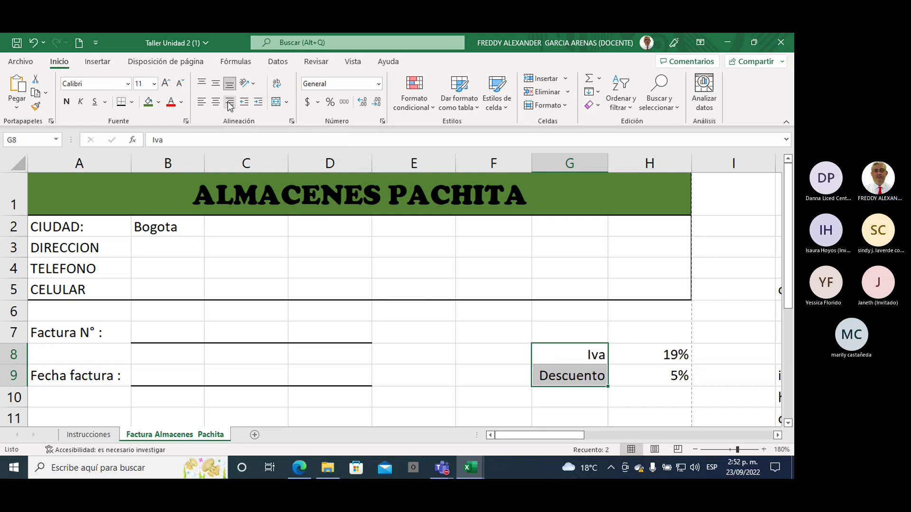
click(448, 368)
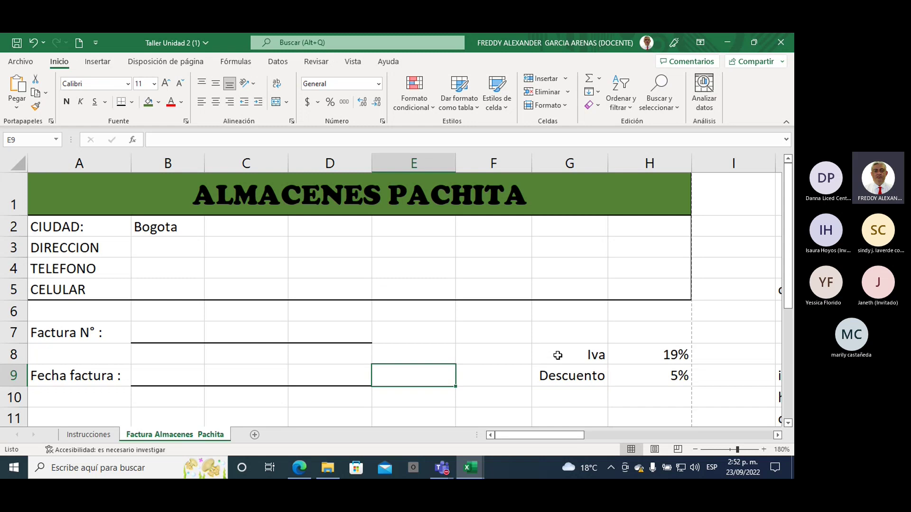
drag(558, 355, 634, 372)
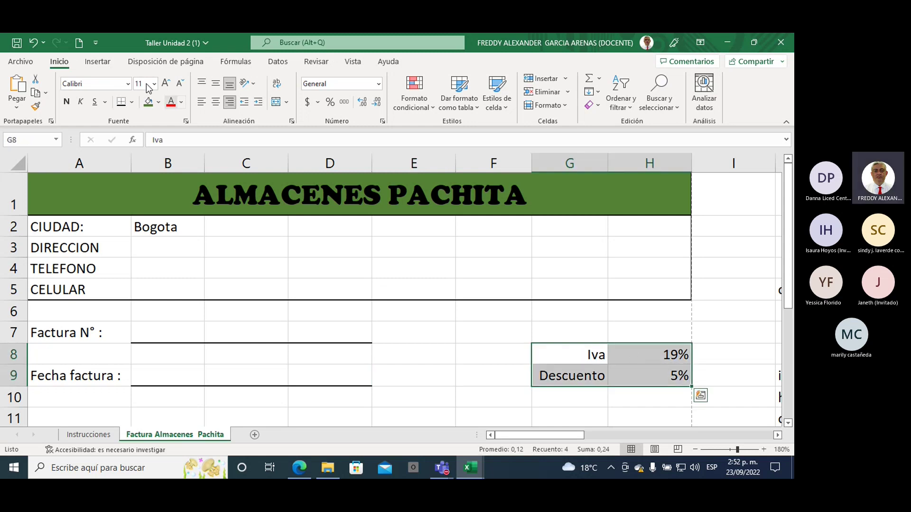
click(134, 102)
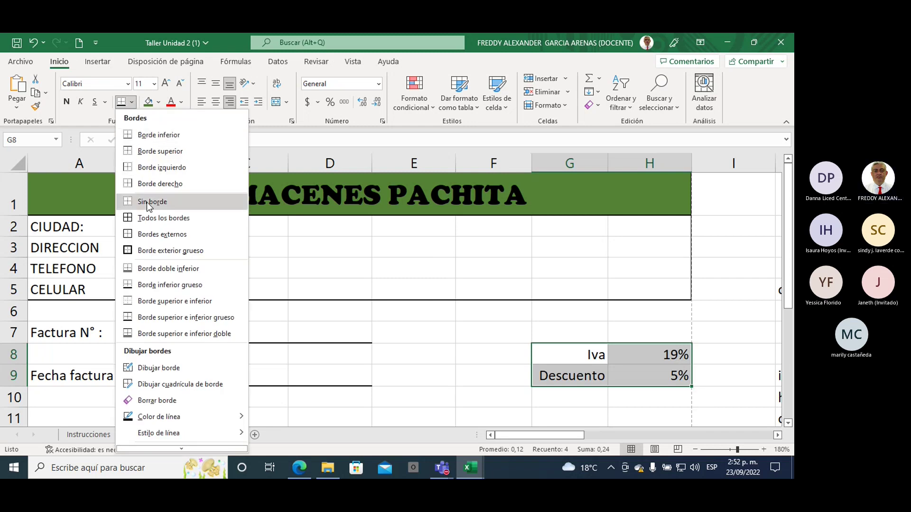
click(148, 215)
click(490, 328)
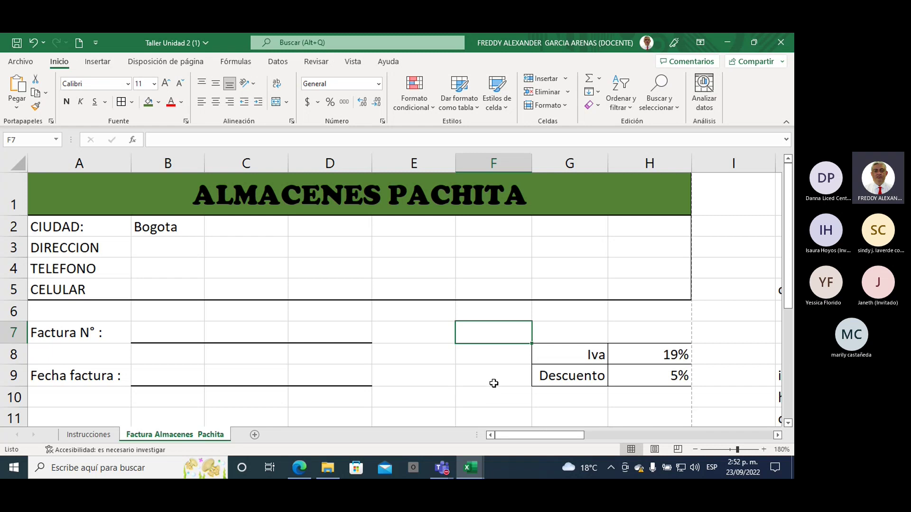
Add a Borde exterior grueso around G8:H9, then select the Iva and Descuento labels
click(553, 354)
drag(588, 356, 624, 374)
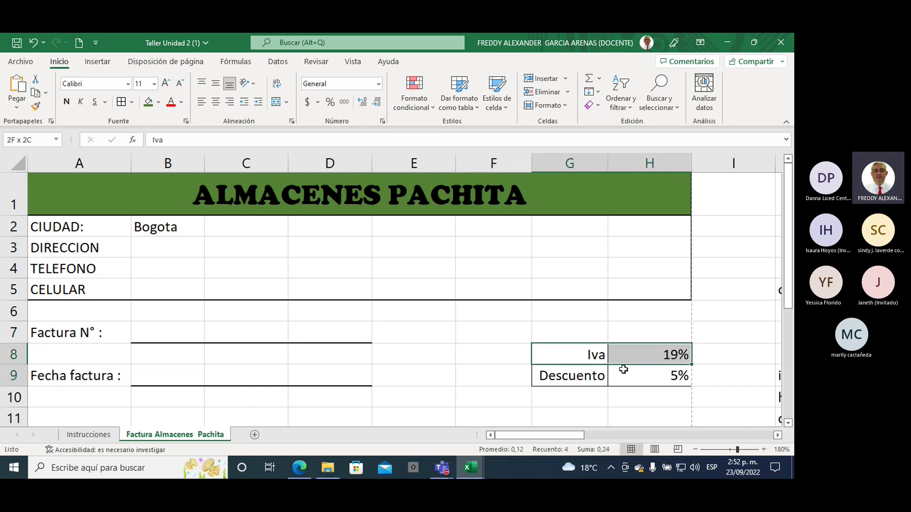
click(130, 103)
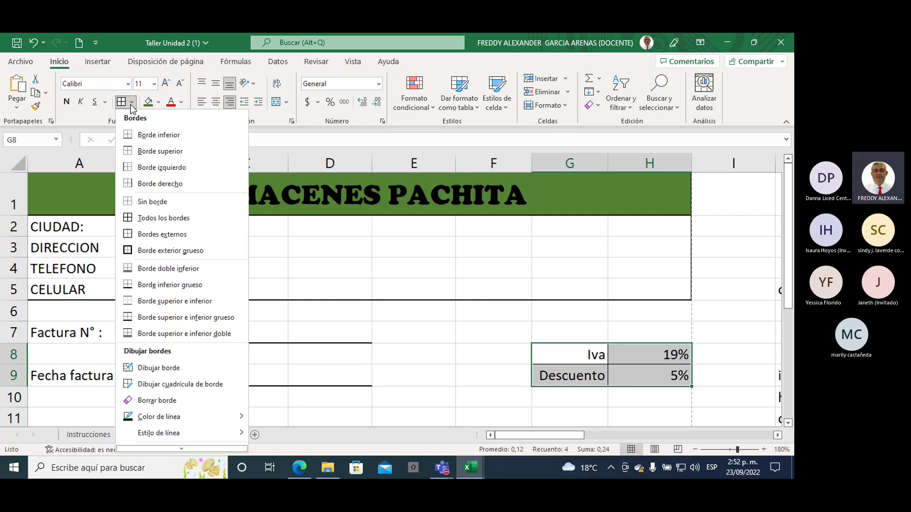
click(167, 251)
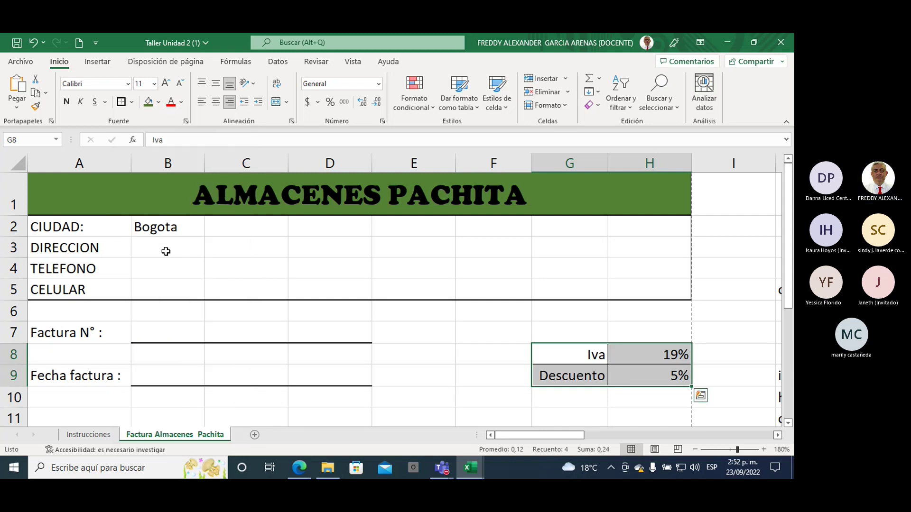
click(440, 357)
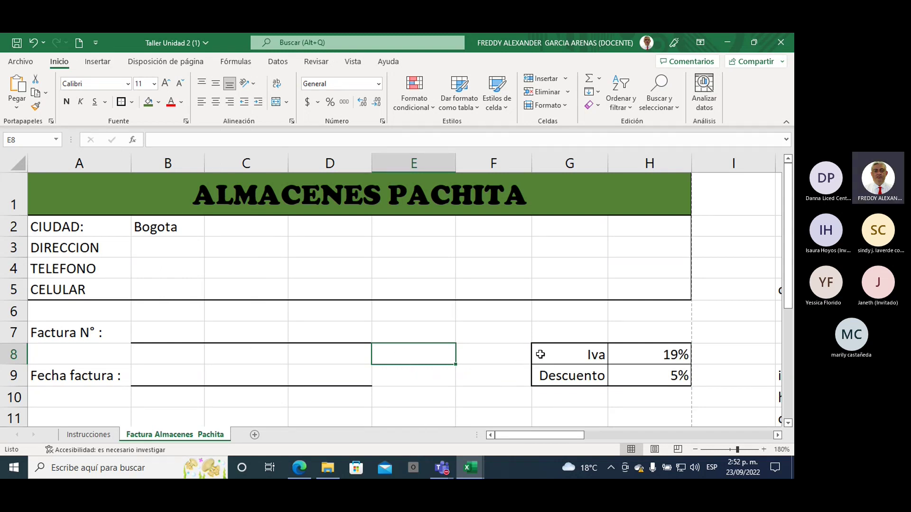
drag(548, 355, 550, 374)
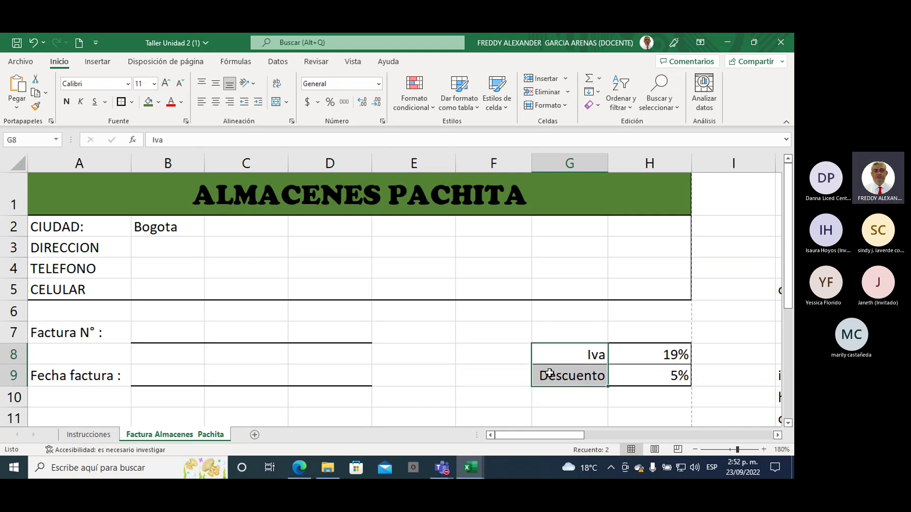
Fill the Iva and Descuento labels green, and give Factura N° : in A7 green fill and a border
click(148, 104)
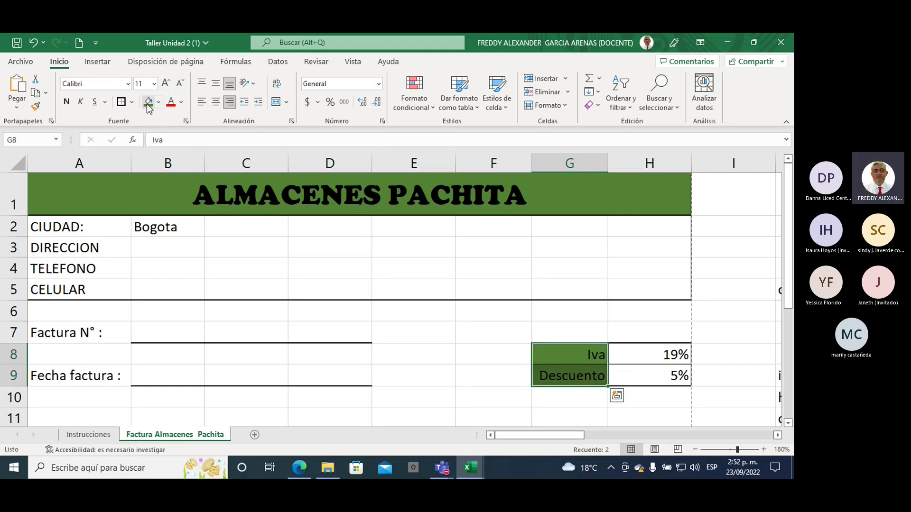
click(71, 331)
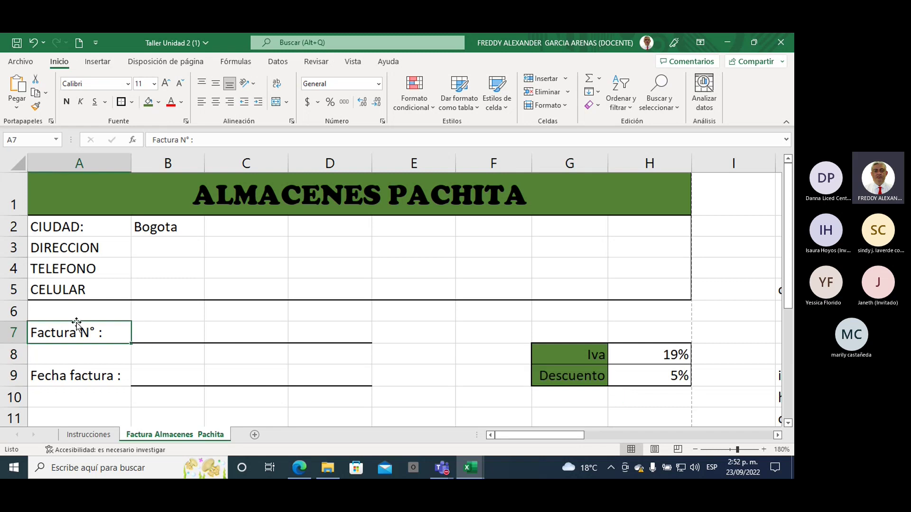
click(148, 103)
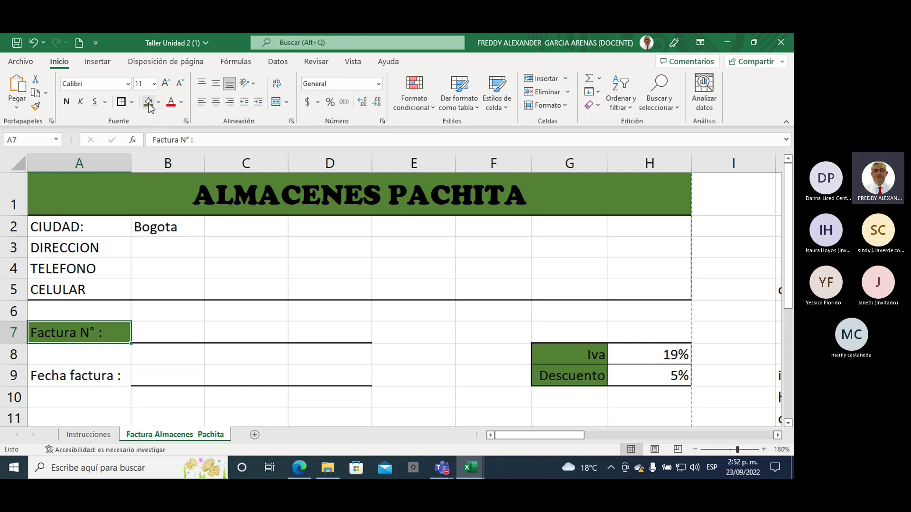
click(121, 102)
Give the Fecha factura : label in A9 green fill and a border
click(80, 374)
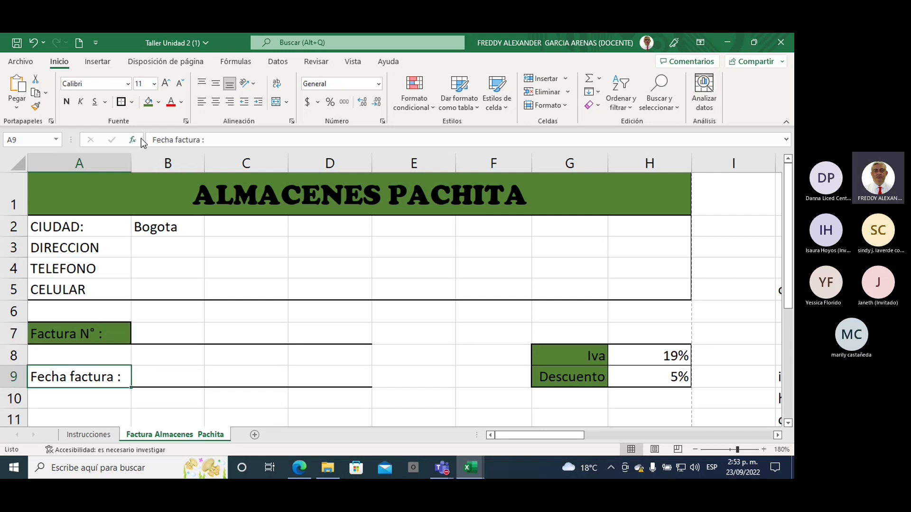
click(147, 103)
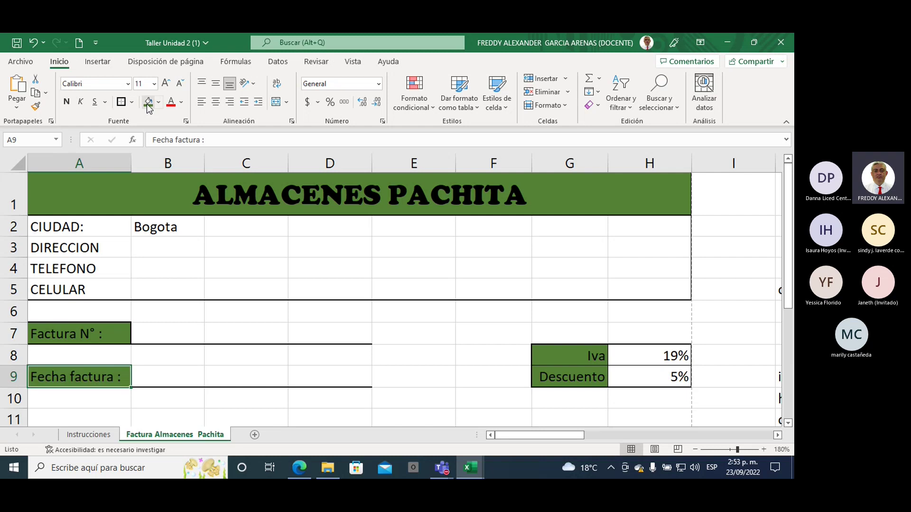
click(121, 103)
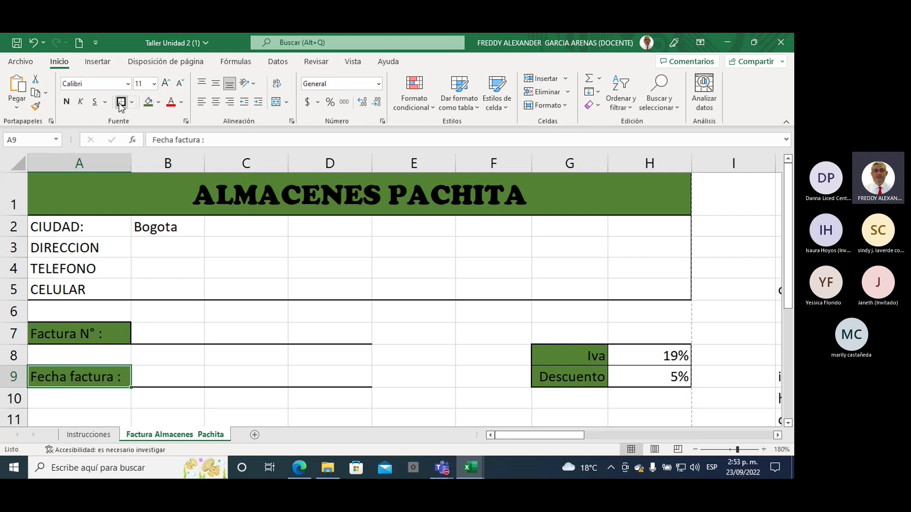
click(369, 355)
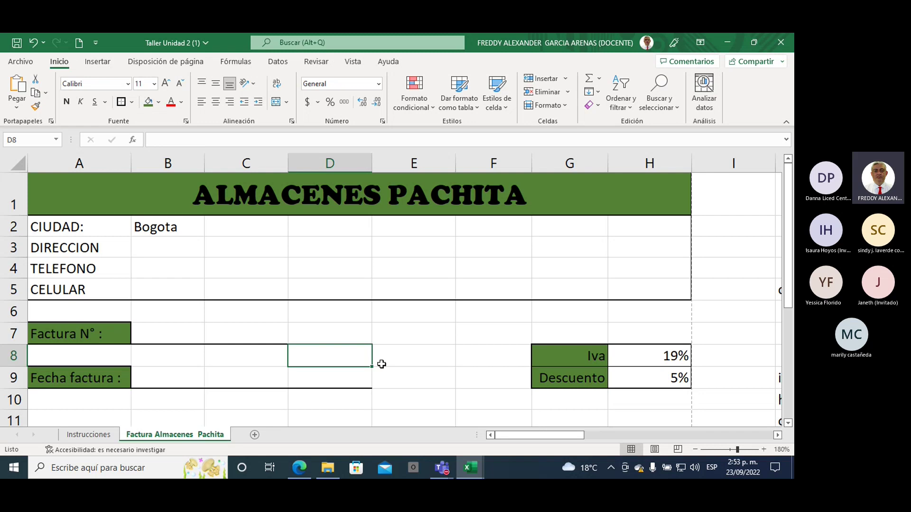
click(22, 62)
click(40, 243)
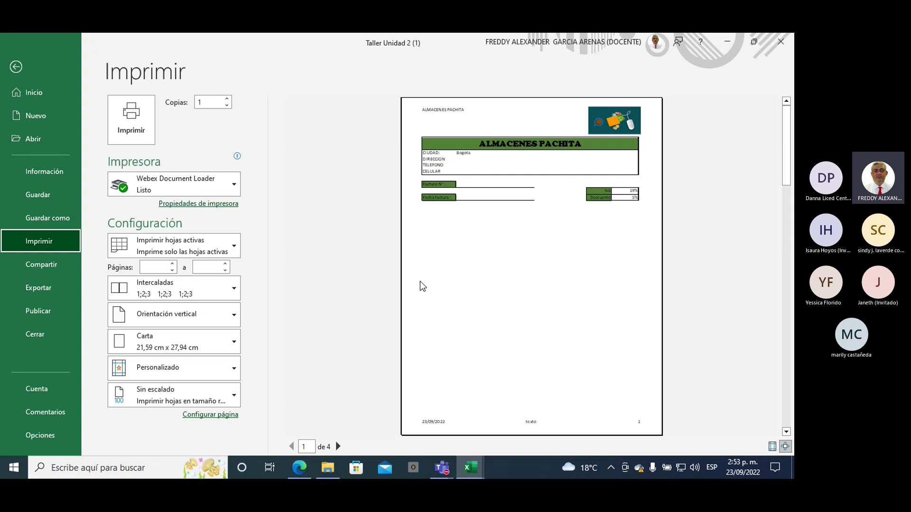
click(17, 68)
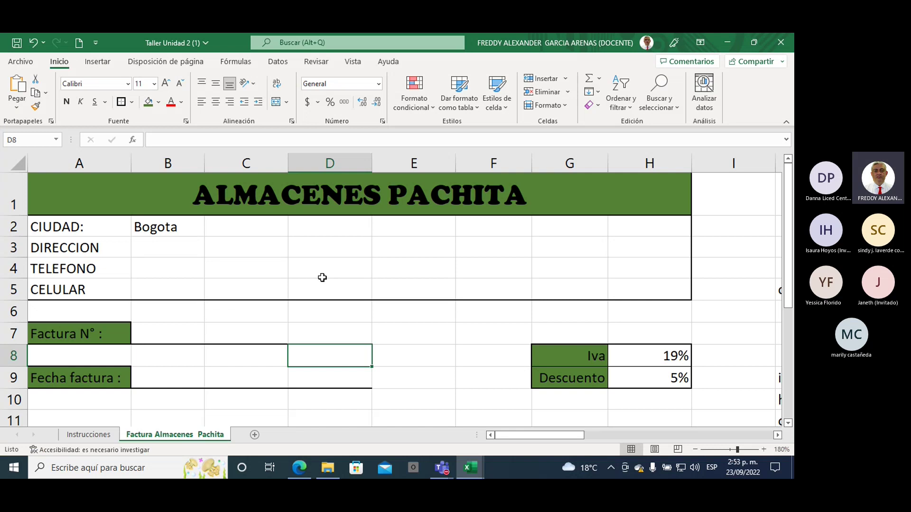
Enter the header Codigo in cell A11
scroll(322, 278, down, 2)
scroll(295, 277, down, 2)
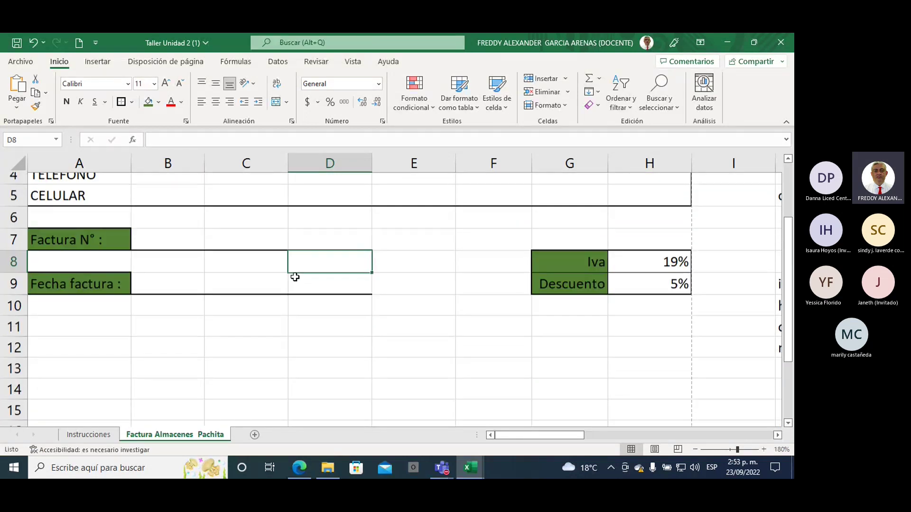
scroll(292, 278, up, 1)
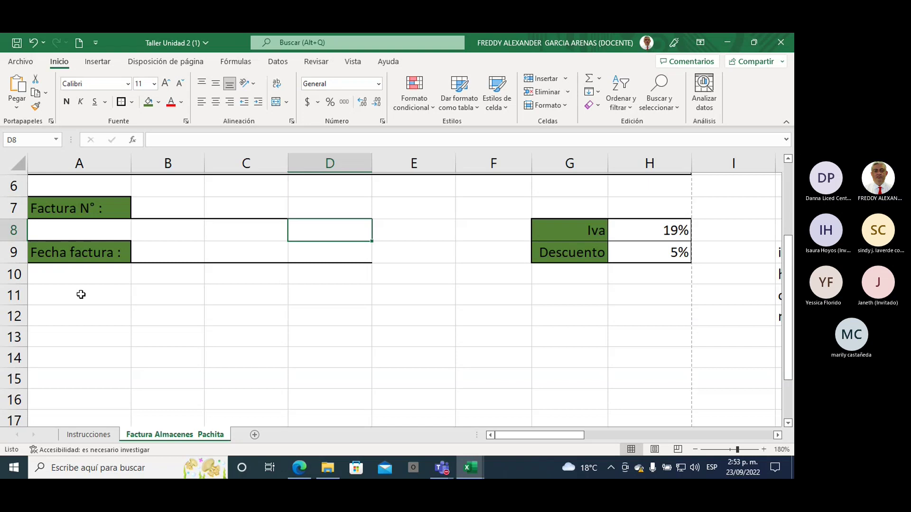
click(58, 295)
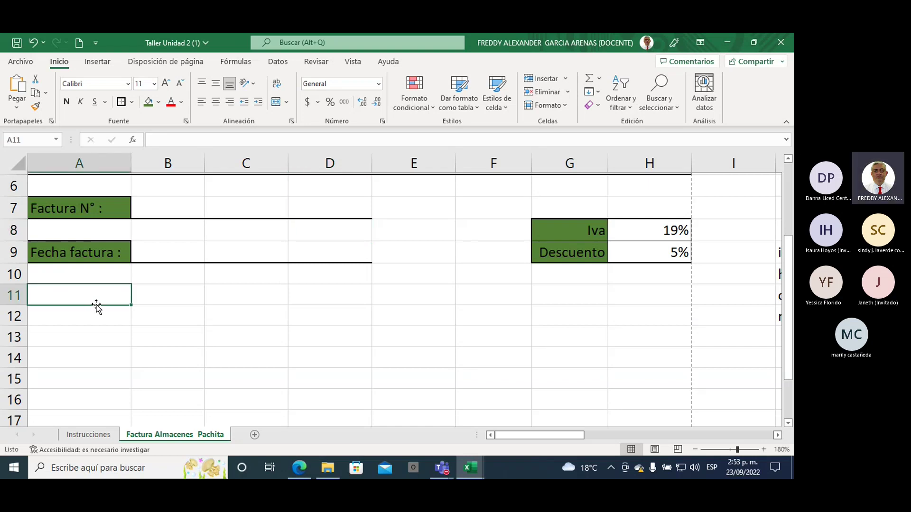
text(Codigo)
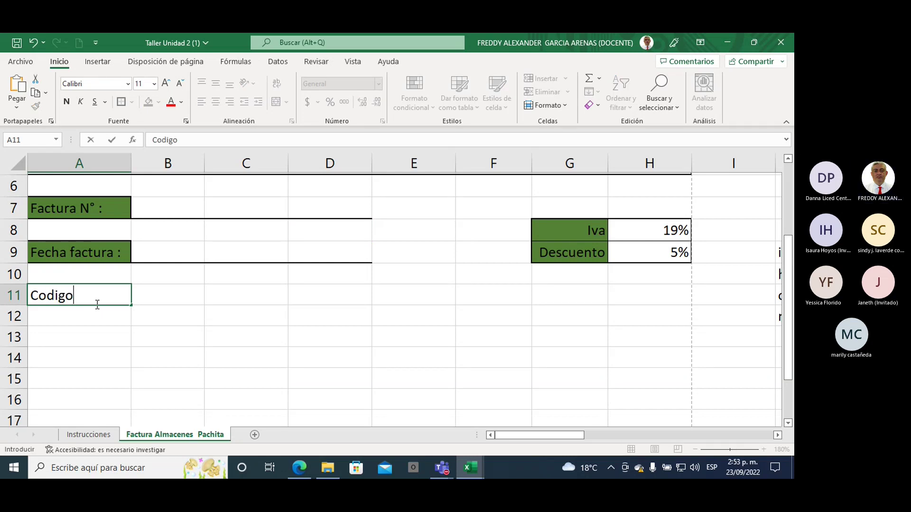
key(Return)
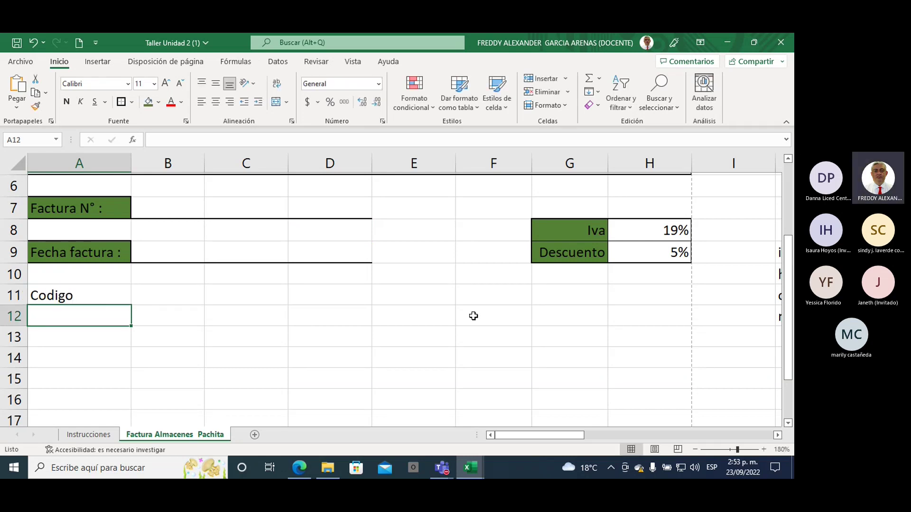
Enter Total in H11, Valor unitario in G11 and cantidad in F11
click(634, 296)
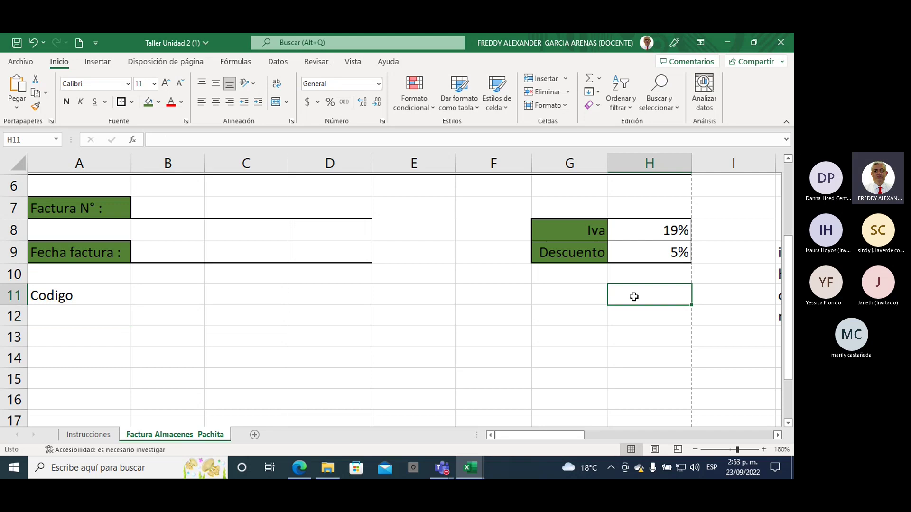
text(Total)
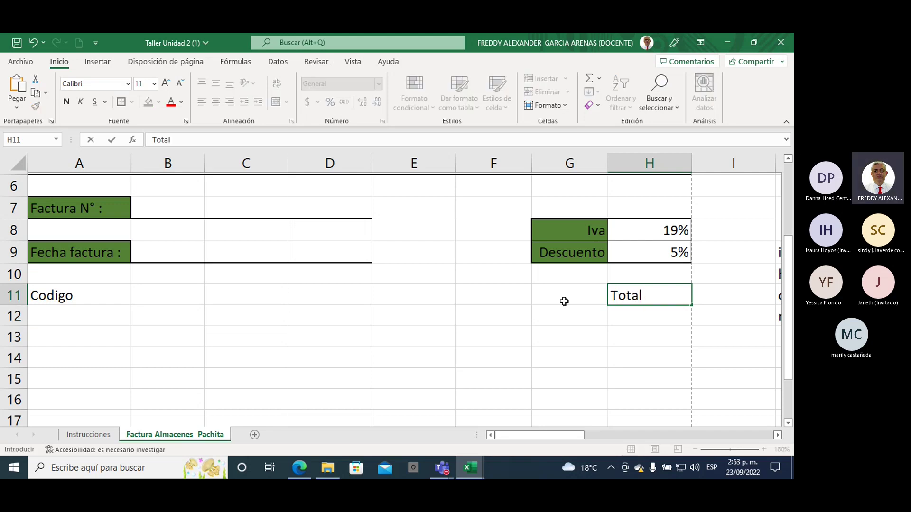
click(542, 296)
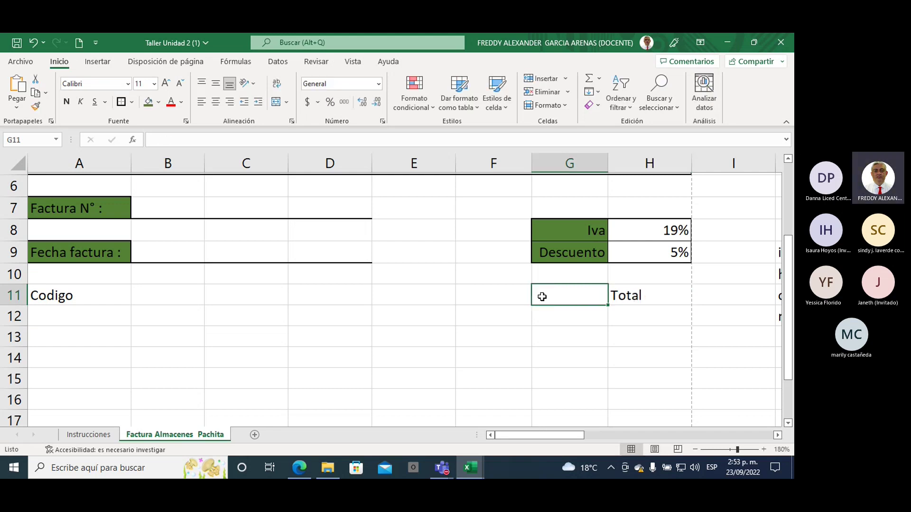
text(Valor)
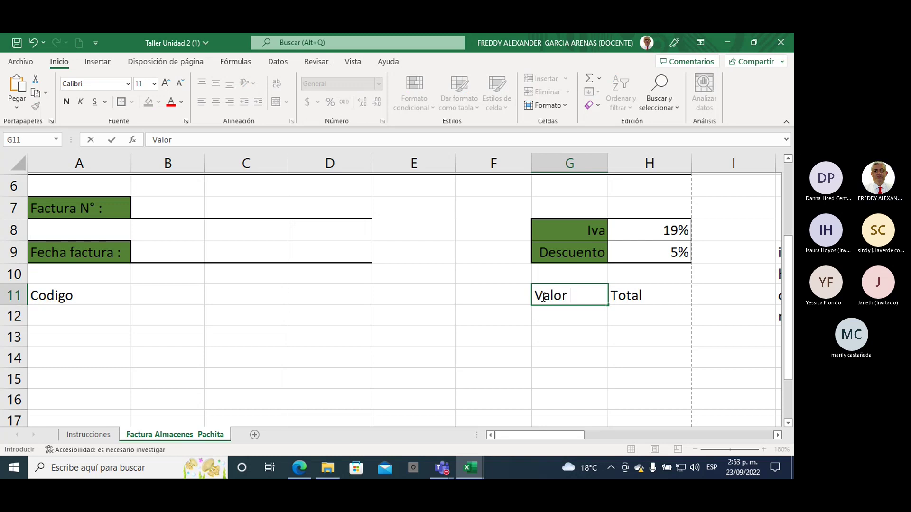
text( unitario)
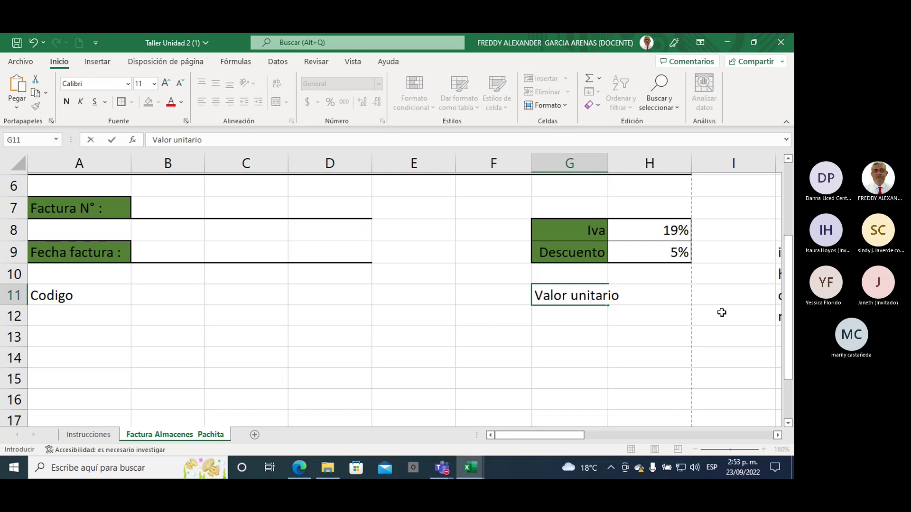
click(488, 291)
text(cant)
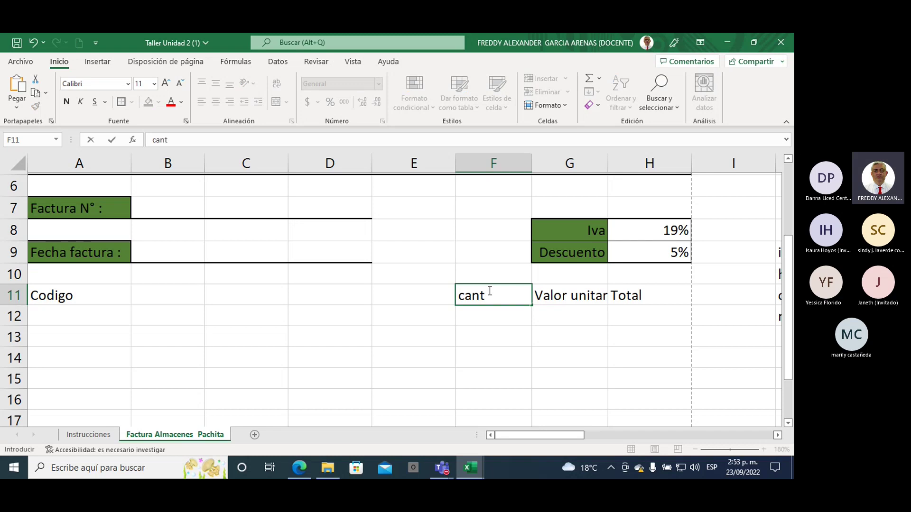
text(idad)
click(496, 340)
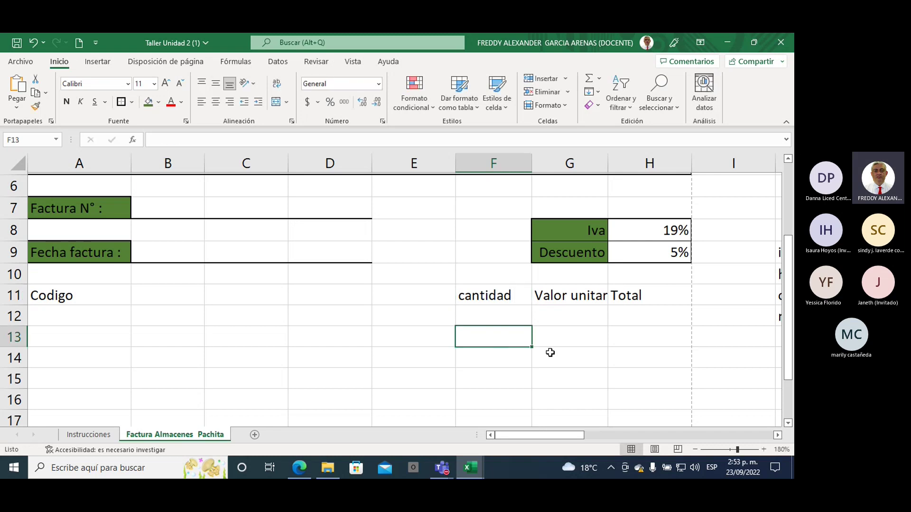
Narrow column F slightly and widen column G to fit Valor unitario
click(557, 298)
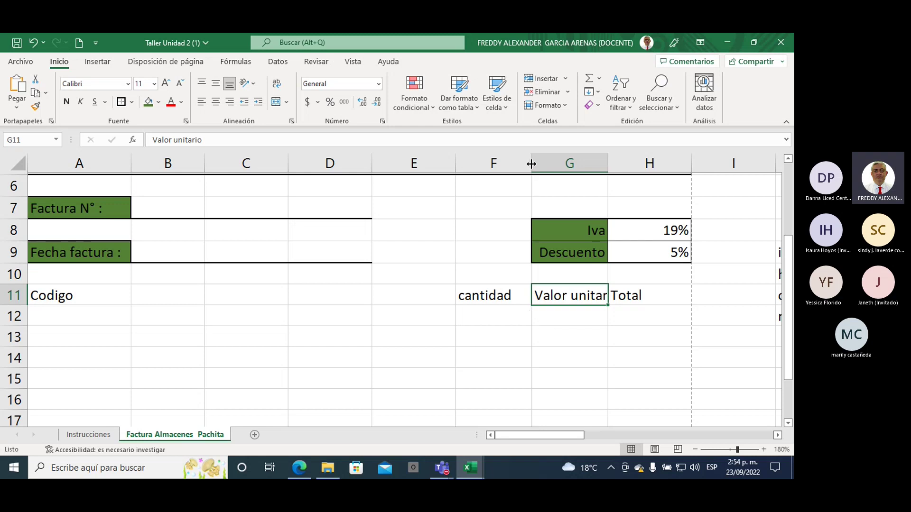
drag(532, 163, 523, 164)
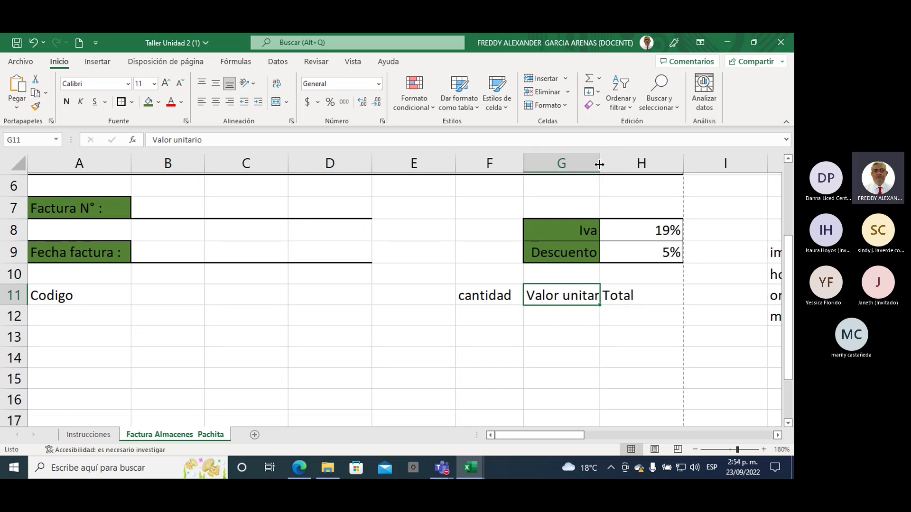
drag(600, 164, 609, 163)
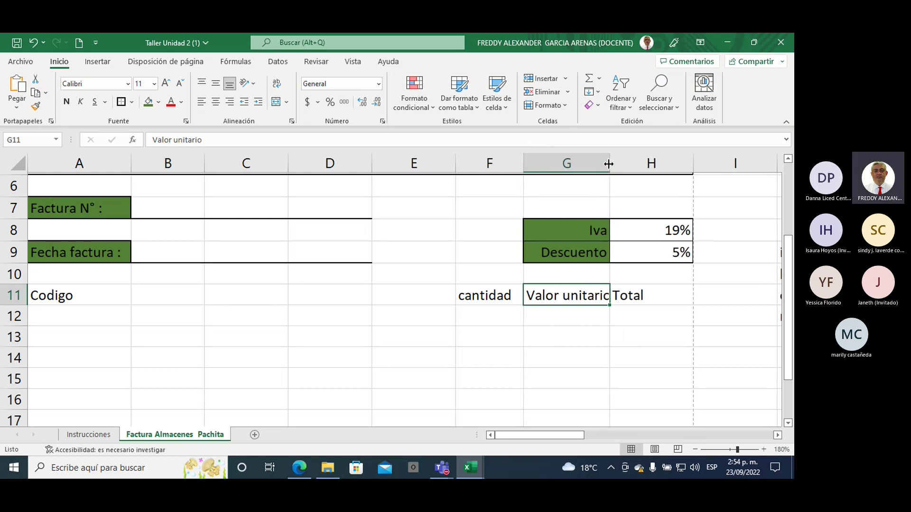
drag(609, 164, 612, 163)
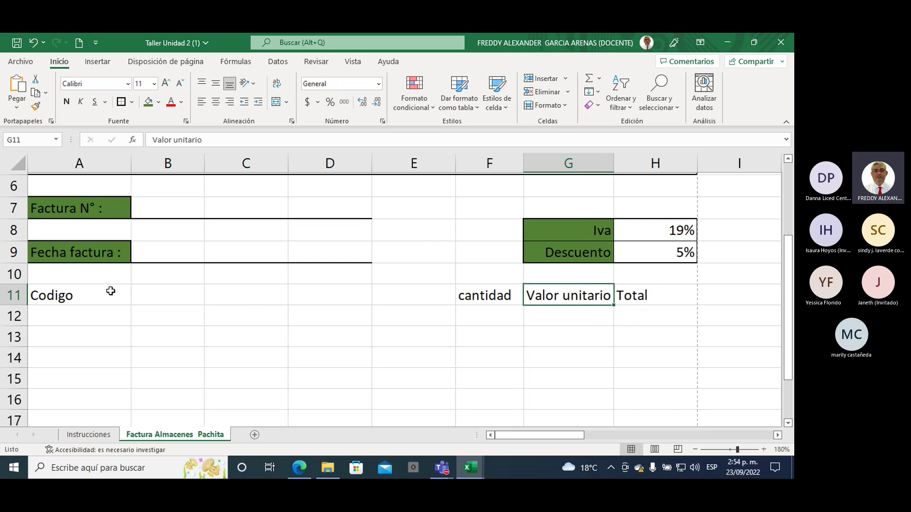
Enter the header Descripción in cell B11, correcting the typo
click(169, 297)
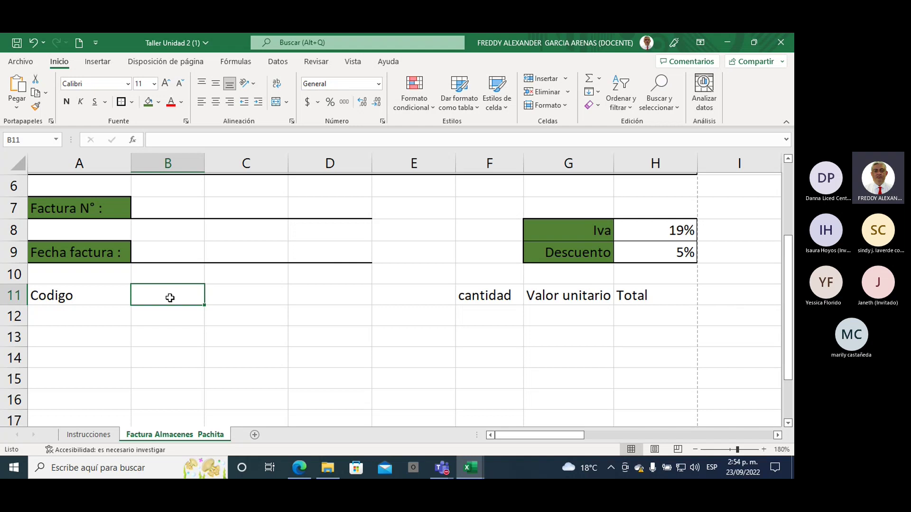
text(Desc)
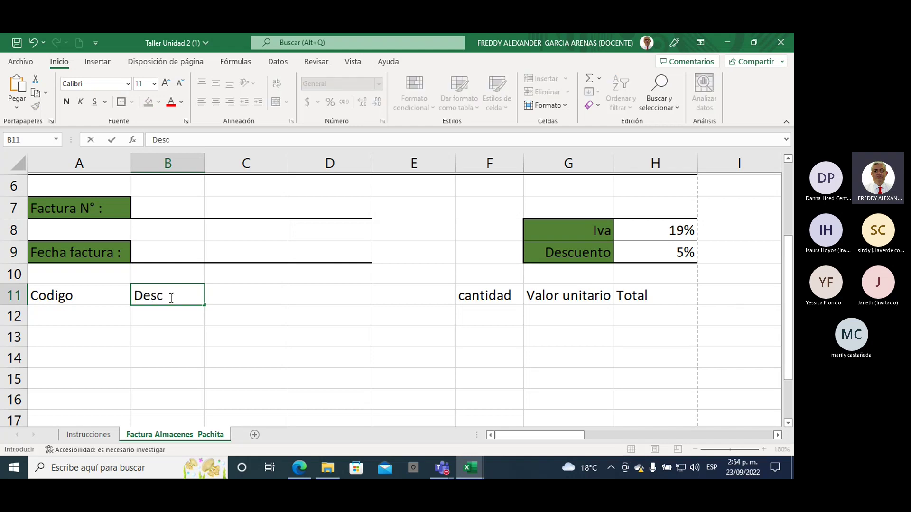
text(i)
text(ipcio)
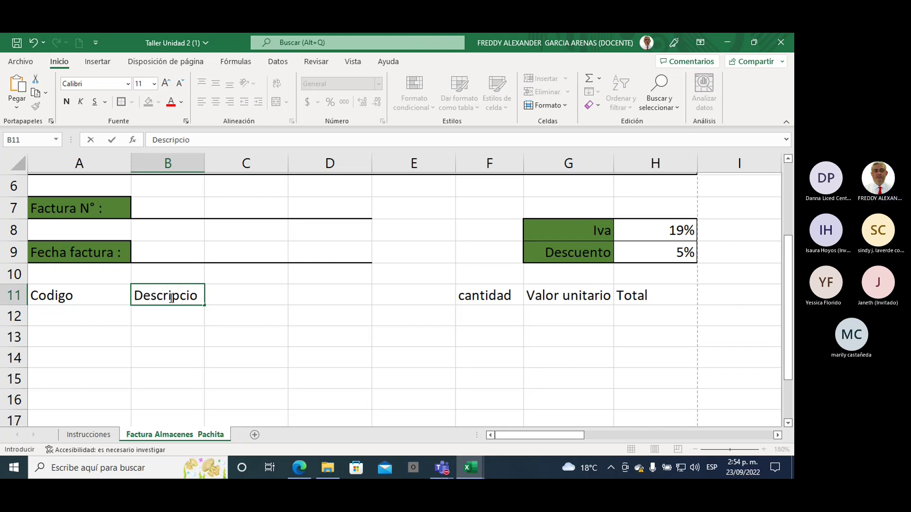
text(n)
key(BackSpace)
key(BackSpace)
text(ón)
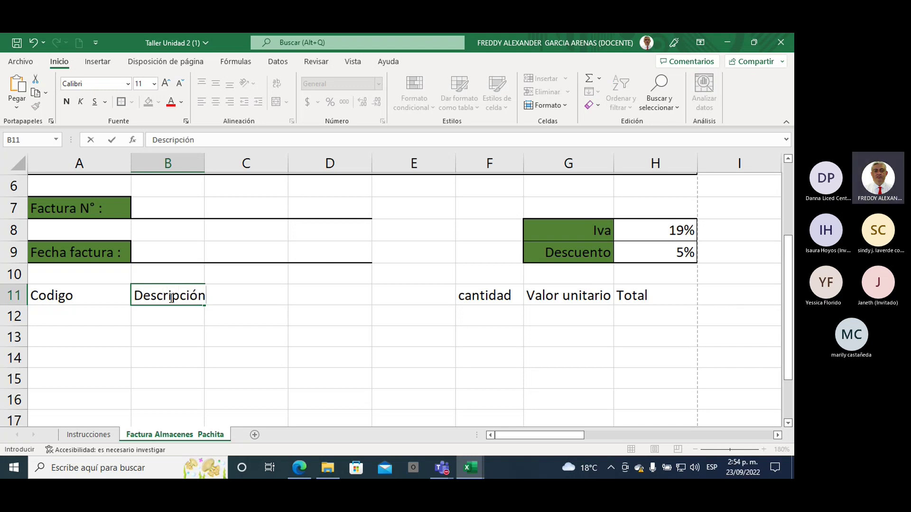
click(187, 322)
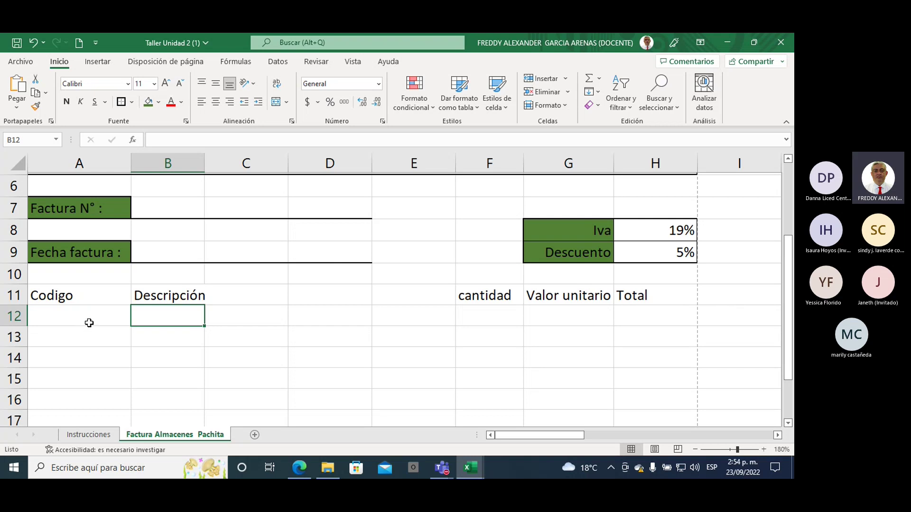
scroll(89, 322, down, 1)
View the 'Formatos visuales' YouTube invoice example in Edge, then return to the invoice workbook
click(299, 469)
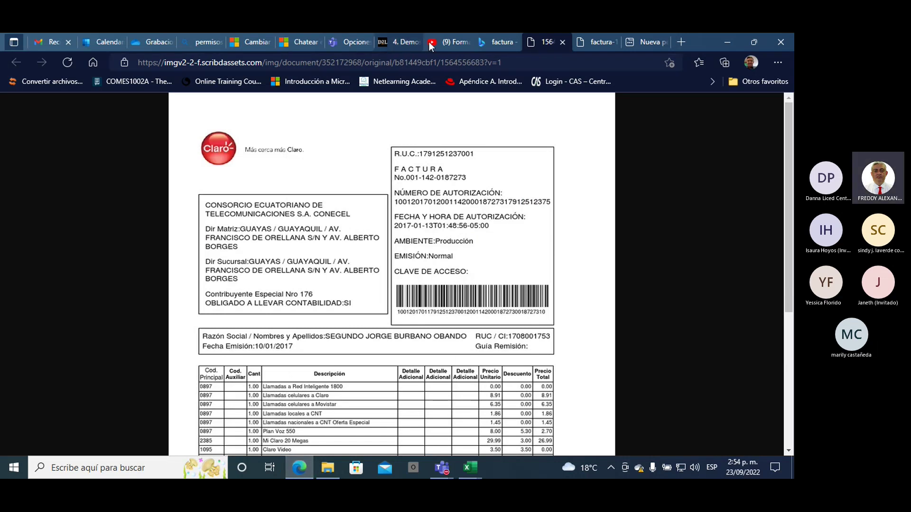
click(446, 47)
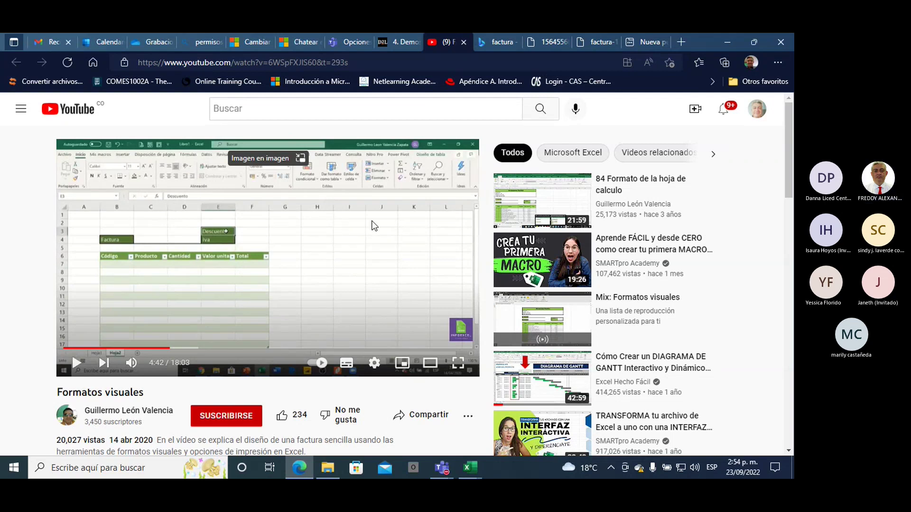
click(465, 475)
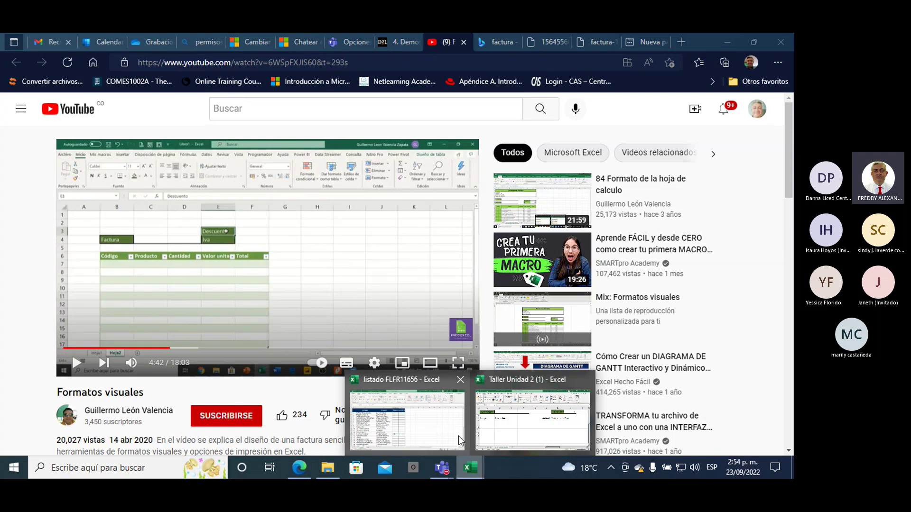
click(492, 435)
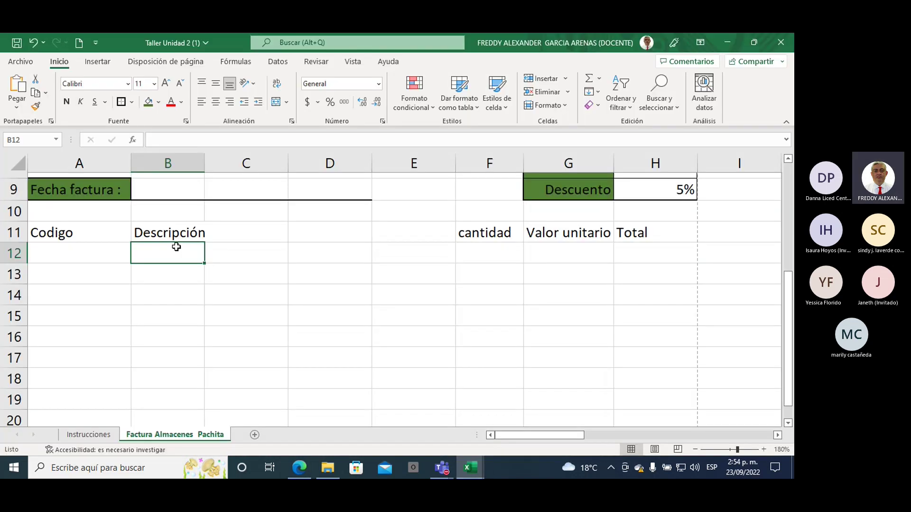
drag(67, 250, 60, 365)
mouse_move(162, 252)
mouse_down()
mouse_move(266, 246)
mouse_move(376, 367)
mouse_up()
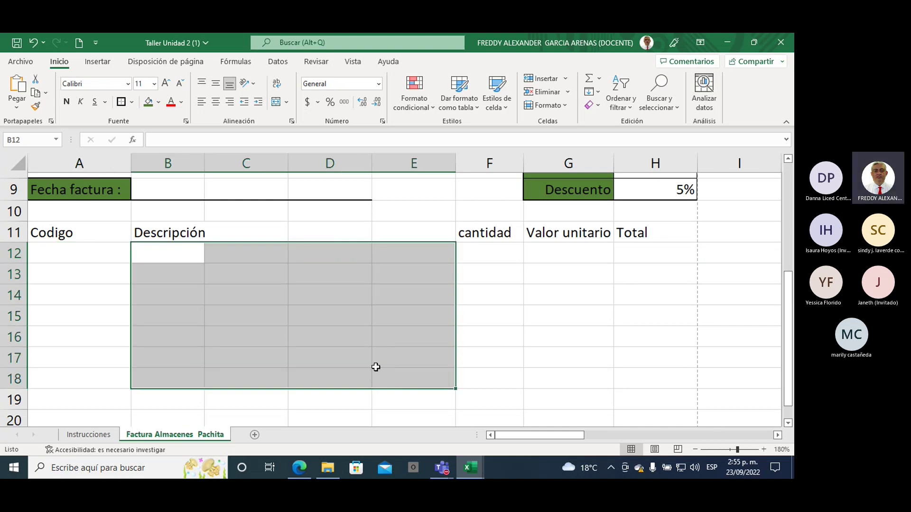
drag(484, 256, 497, 386)
click(559, 252)
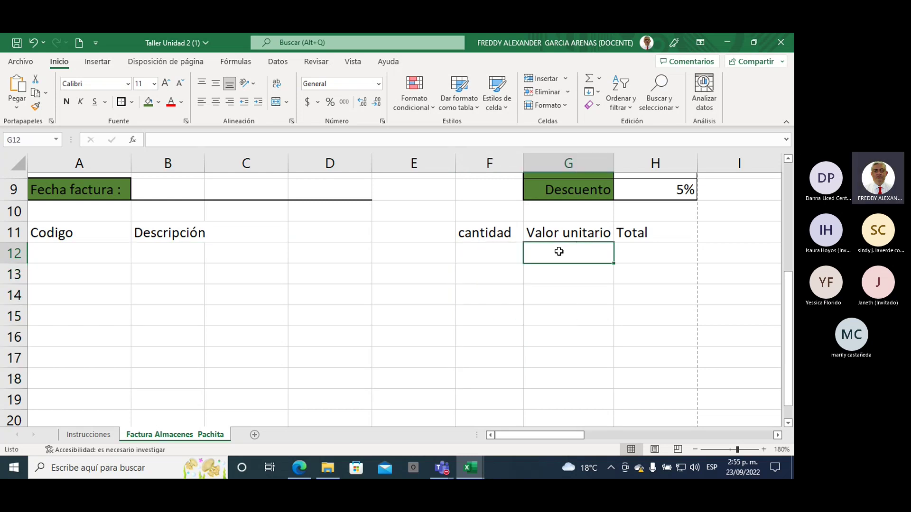
drag(559, 252, 559, 382)
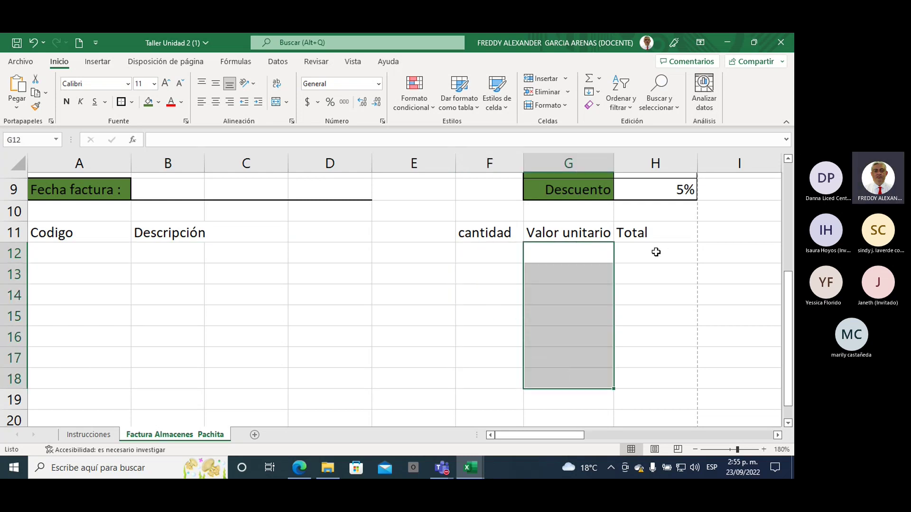
drag(656, 252, 659, 380)
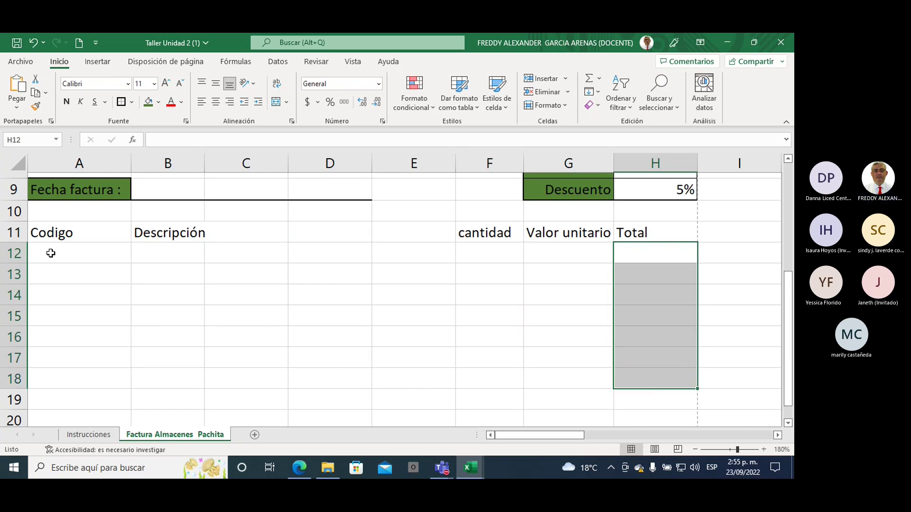
drag(56, 232, 61, 252)
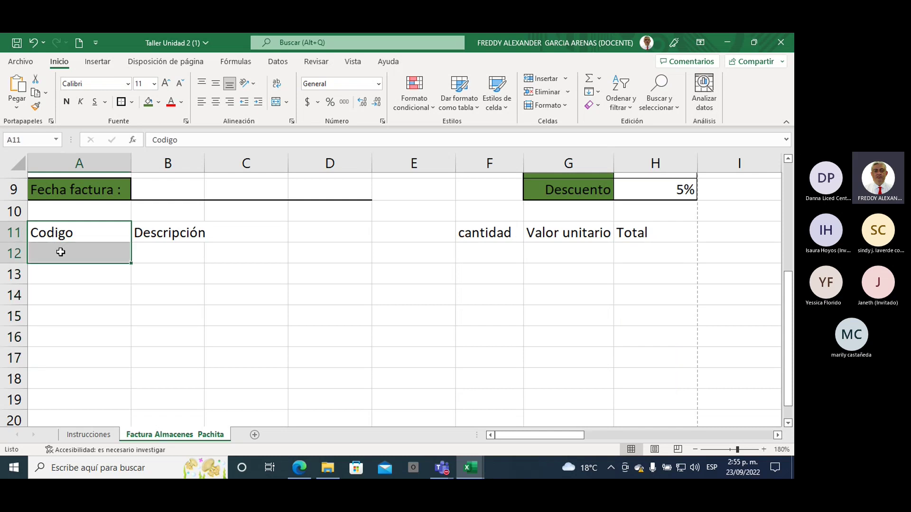
Merge and center A11:A12 for Codigo, middle-aligned with green fill, keeping font size 11
click(276, 102)
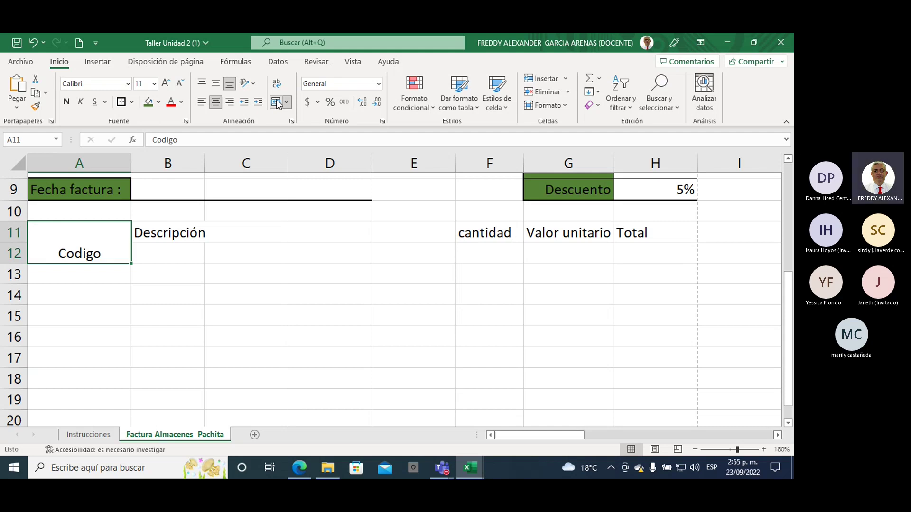
click(214, 87)
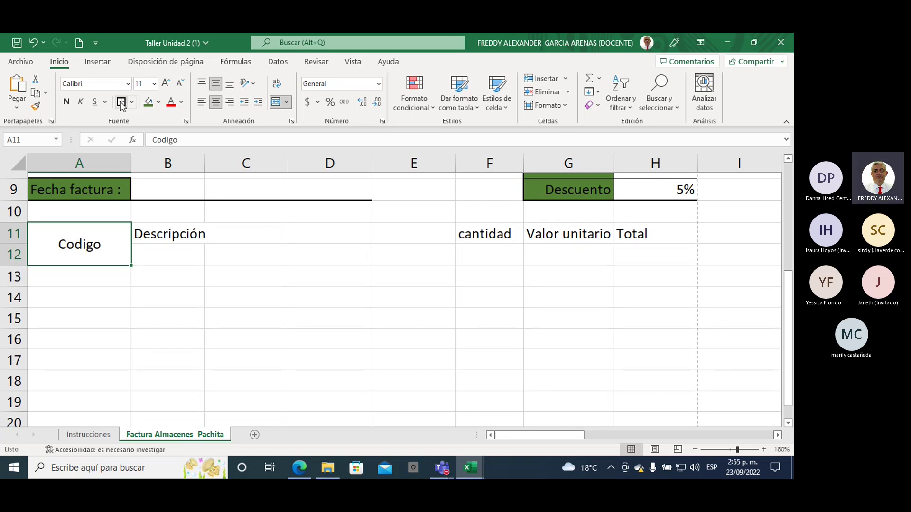
click(147, 102)
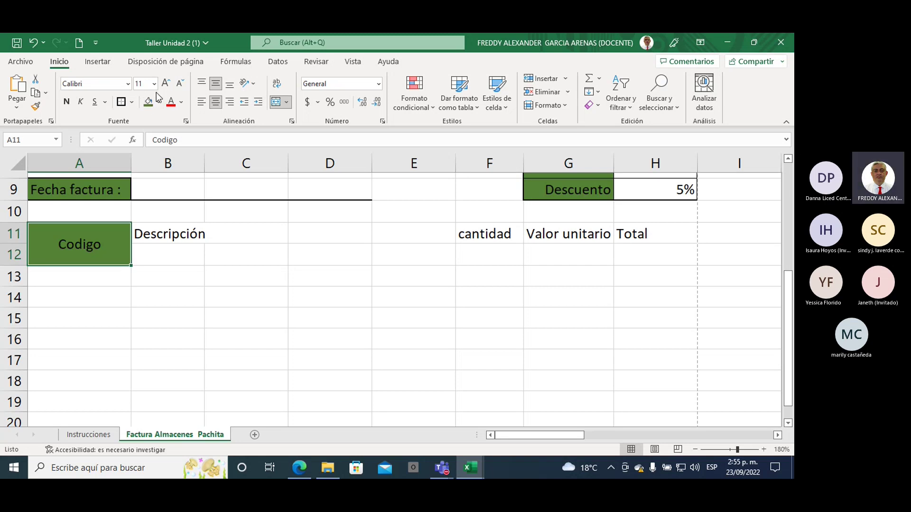
click(165, 85)
click(165, 85)
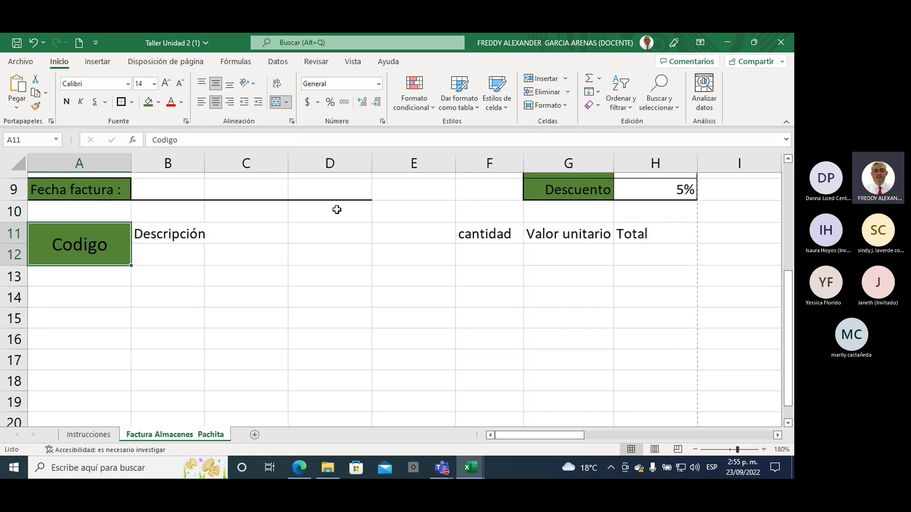
click(180, 84)
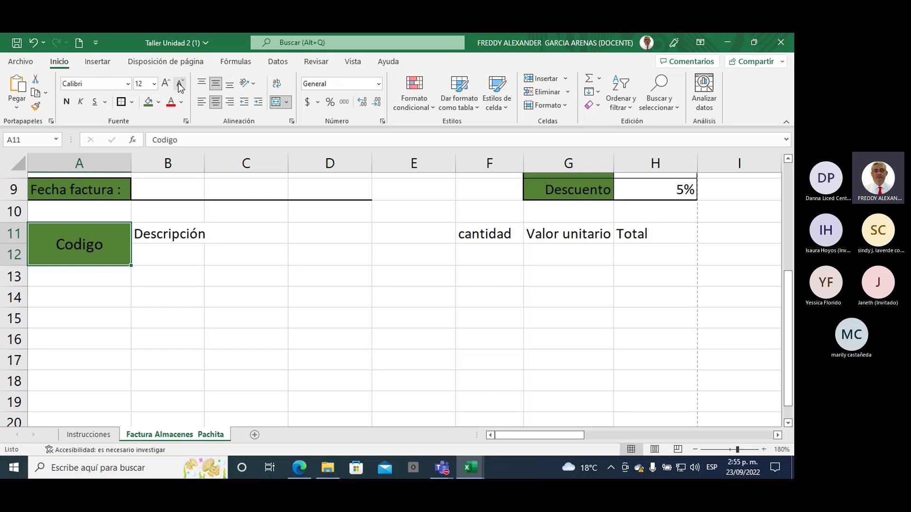
click(180, 84)
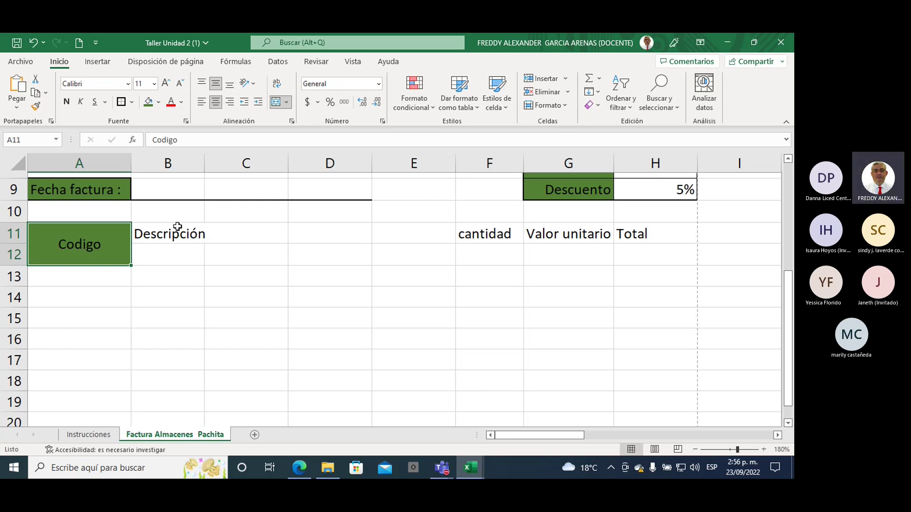
Use Format Painter to copy the Codigo style onto Total (H11:H12) and Valor unitario (G11:G12)
click(36, 108)
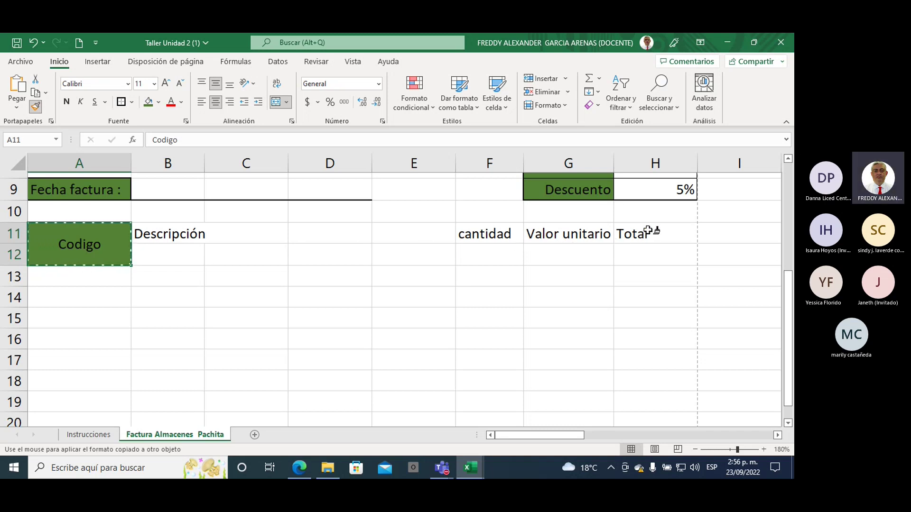
drag(647, 231, 650, 251)
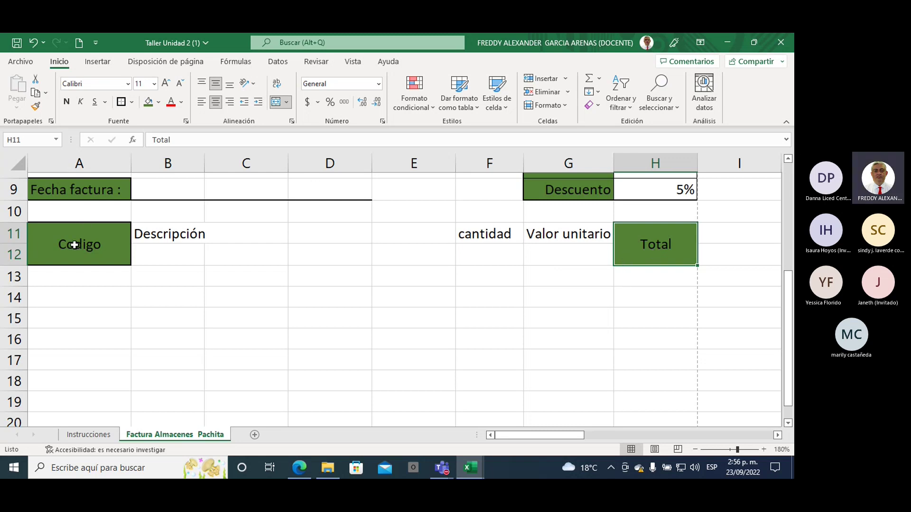
click(549, 273)
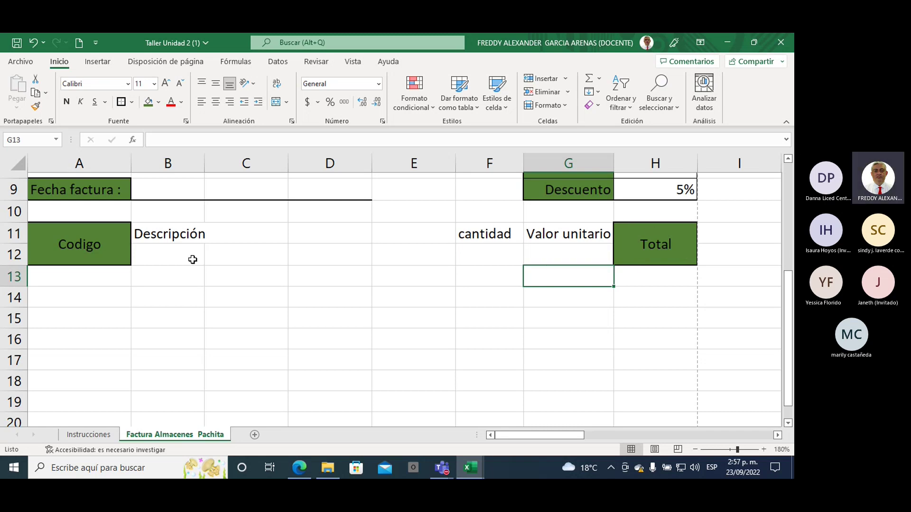
click(65, 249)
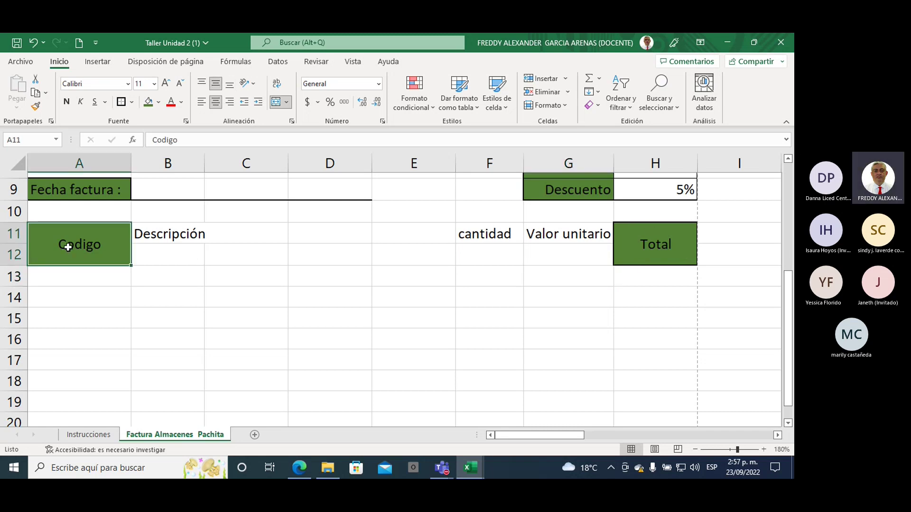
click(37, 107)
click(556, 232)
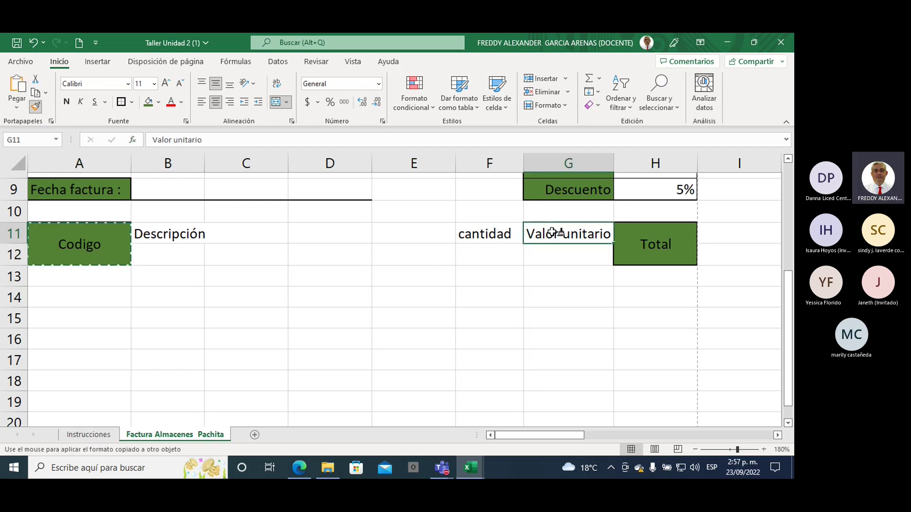
drag(553, 233, 553, 253)
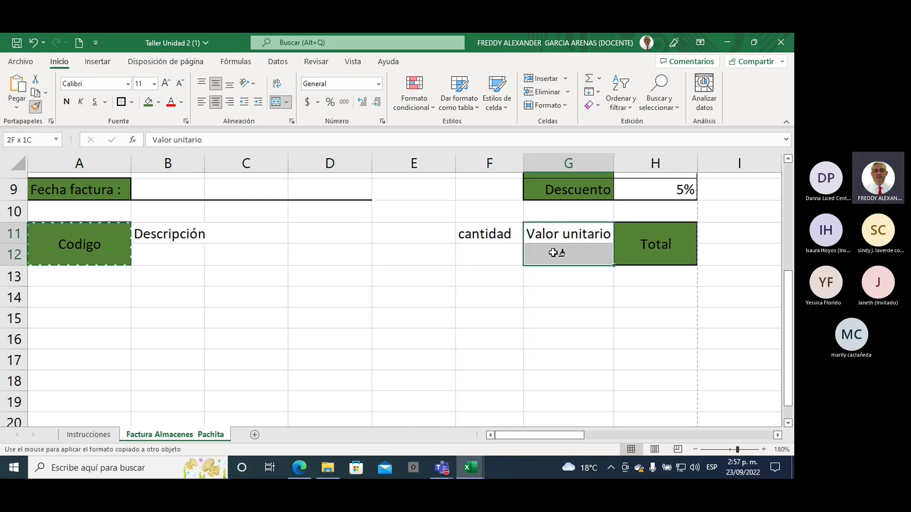
drag(553, 253, 552, 253)
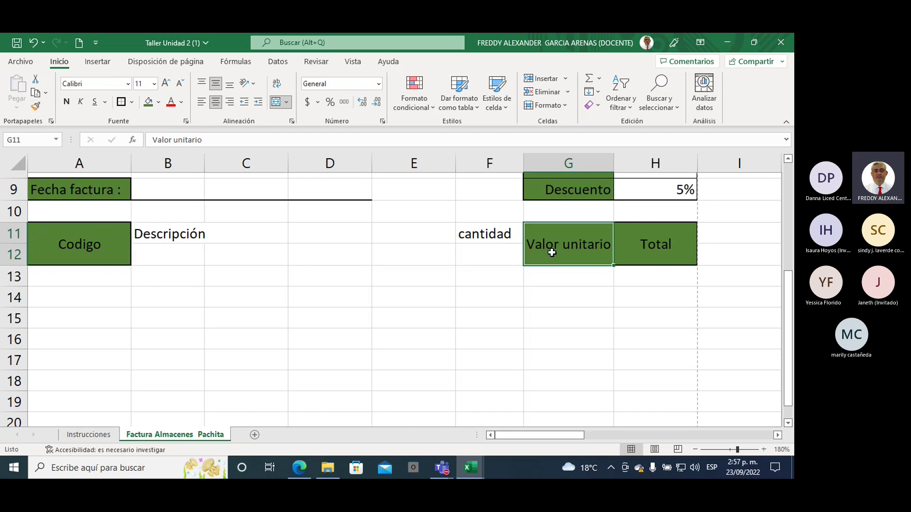
Paint the Codigo style onto cantidad (F11:F12), then copy cantidad's style across B11:E12
click(90, 246)
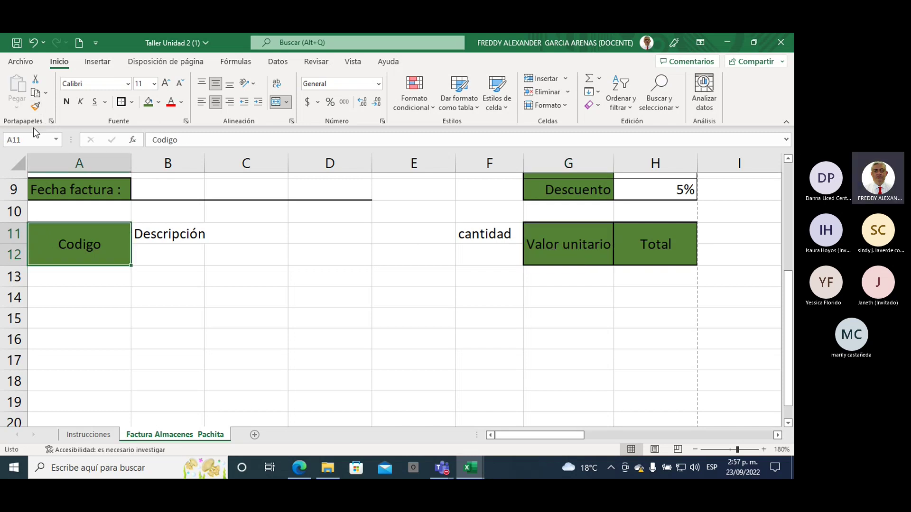
click(36, 106)
drag(493, 234, 491, 253)
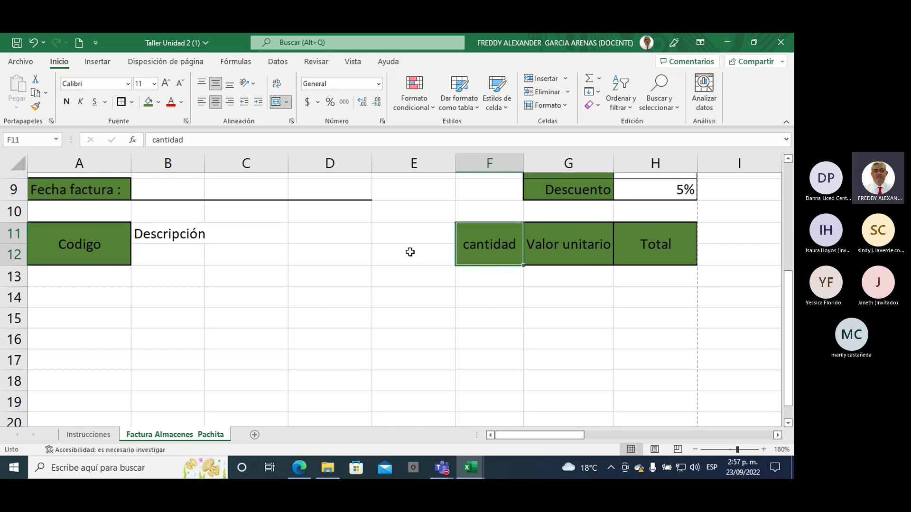
click(76, 239)
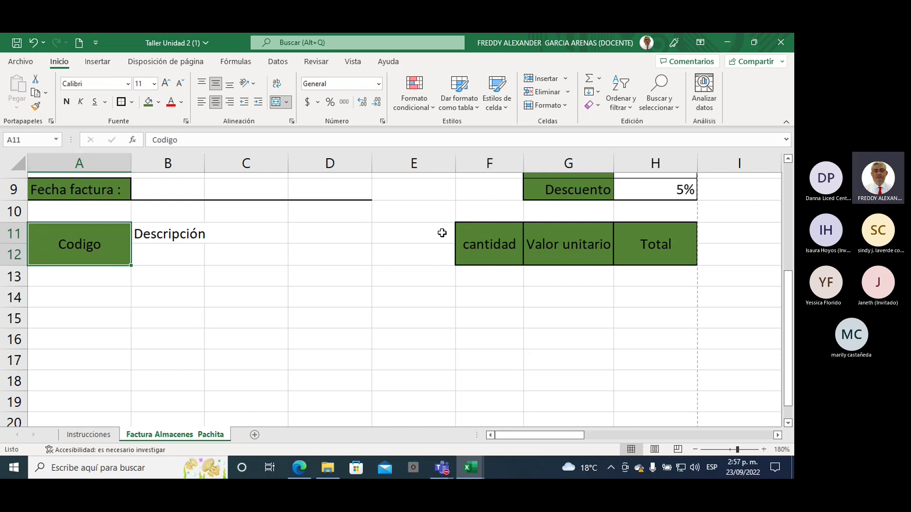
click(495, 245)
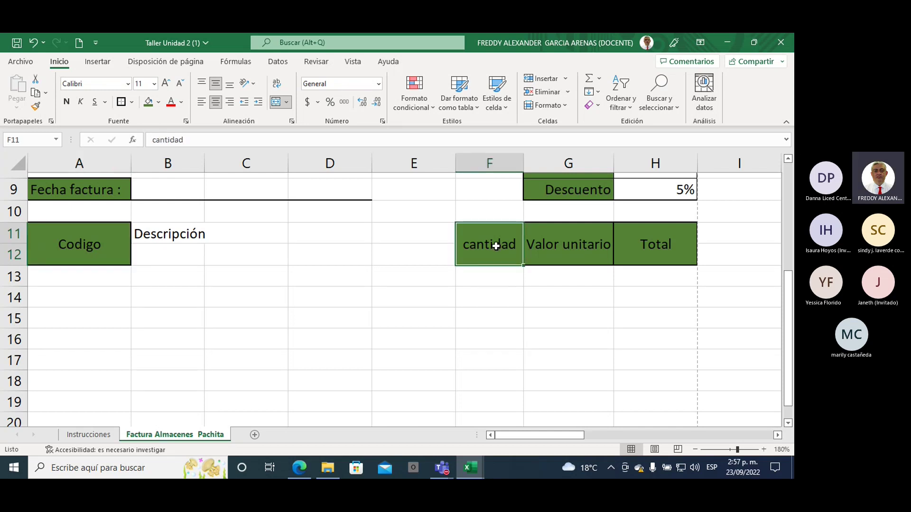
click(36, 106)
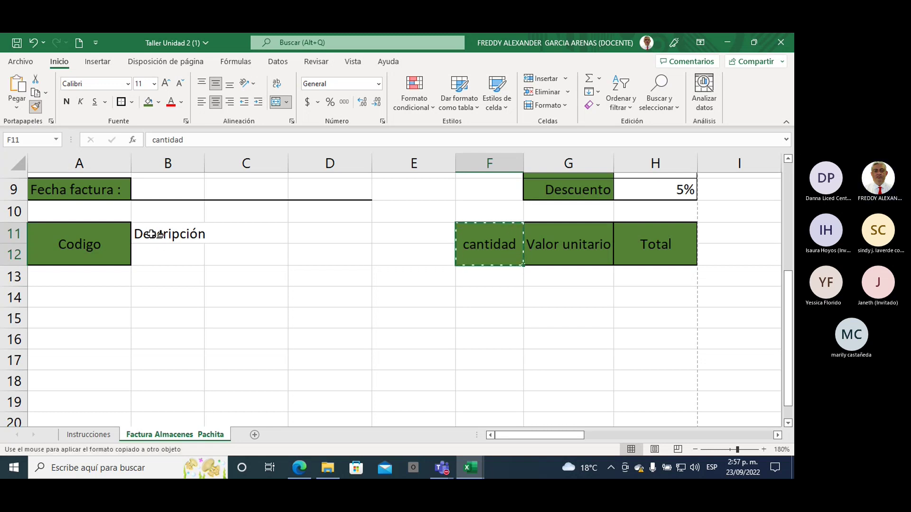
mouse_move(151, 234)
mouse_down()
mouse_move(372, 229)
mouse_move(382, 248)
mouse_up()
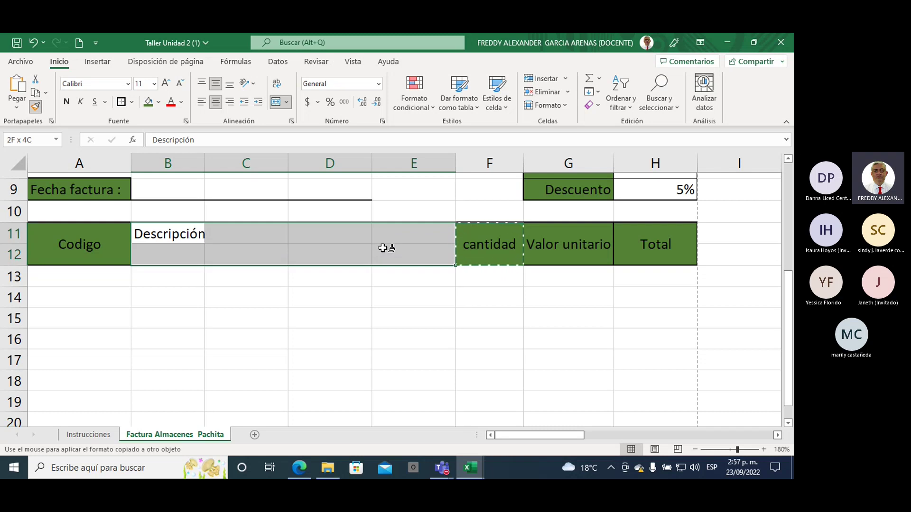
Apply the header style to B11:E12 and merge-center it as Descripción
drag(383, 248, 382, 248)
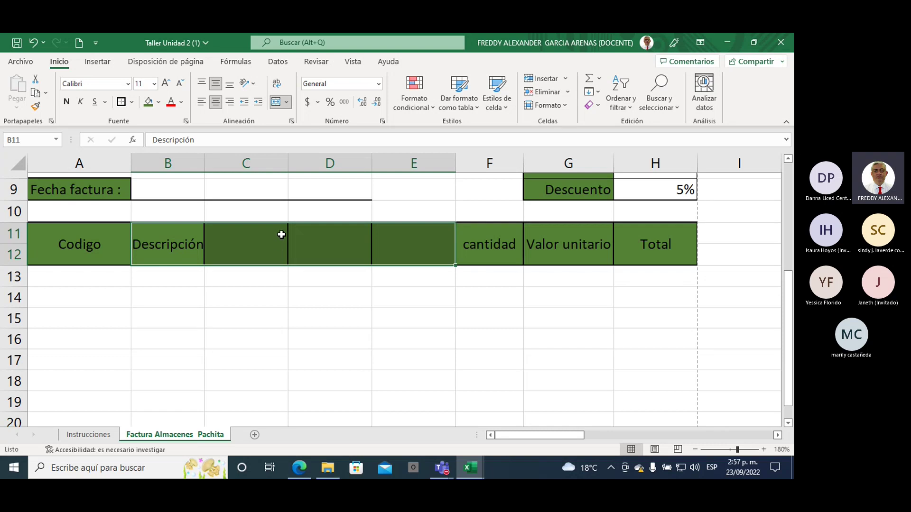
click(276, 103)
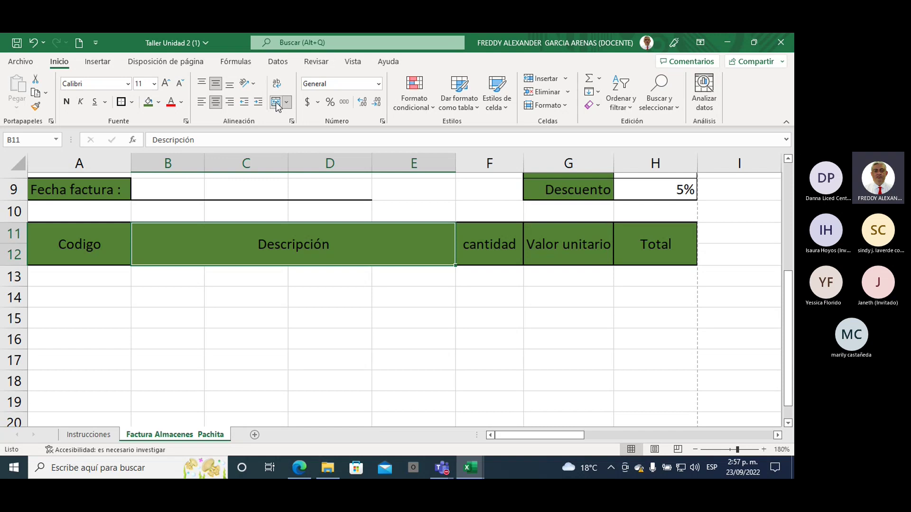
click(355, 293)
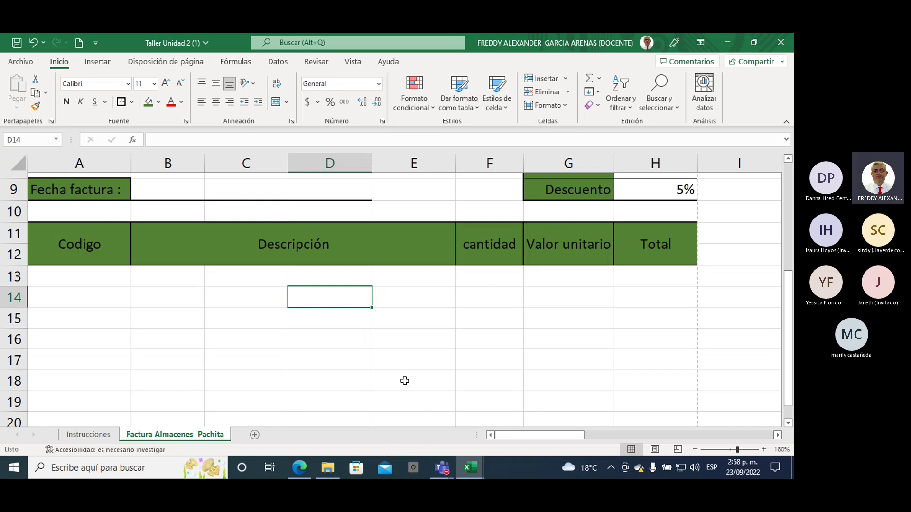
Scroll to the top of the sheet and open the Archivo > Imprimir print preview
scroll(405, 381, up, 2)
scroll(405, 381, up, 1)
scroll(405, 381, down, 1)
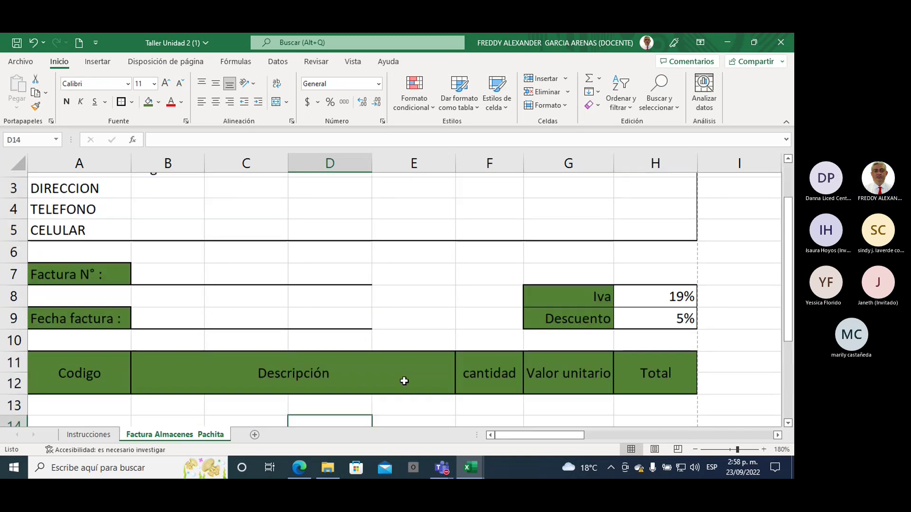
scroll(405, 381, up, 1)
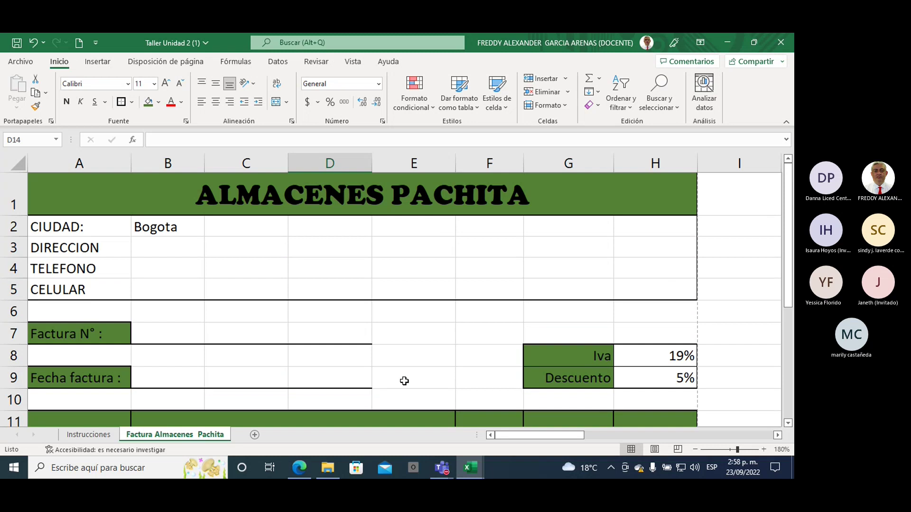
click(20, 62)
click(44, 245)
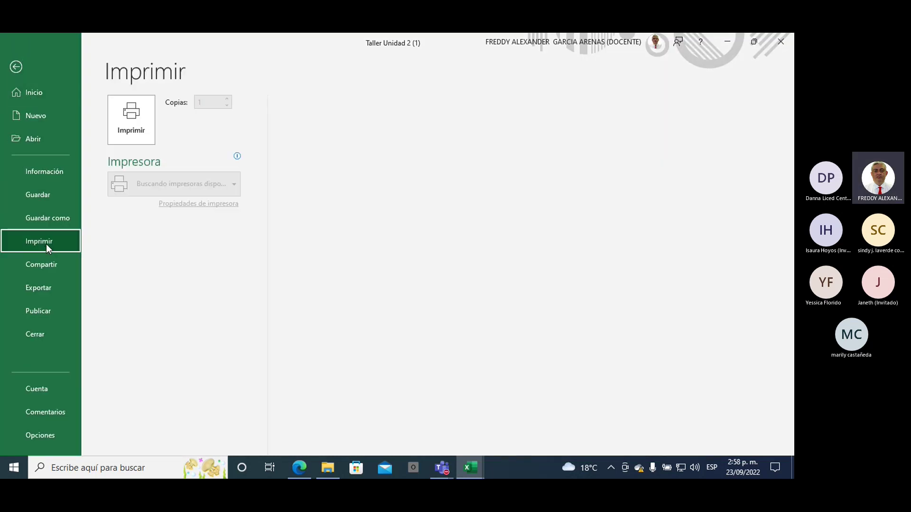
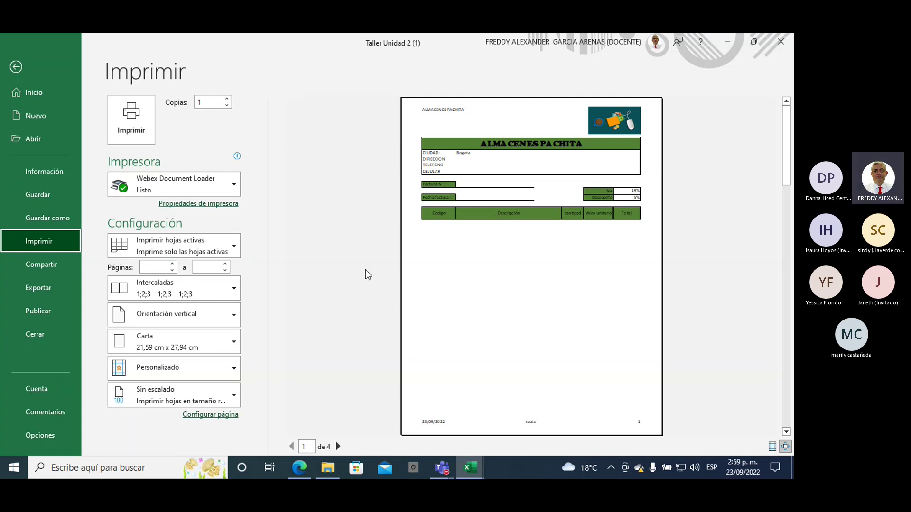
Leave print preview and select cell A36 on the Factura Almacenes Pachita sheet
click(16, 66)
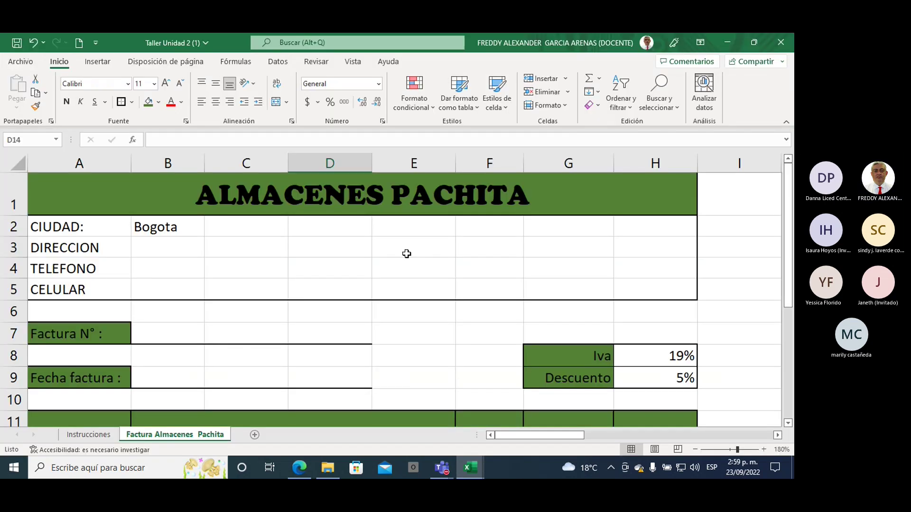
scroll(248, 307, down, 3)
scroll(249, 307, down, 2)
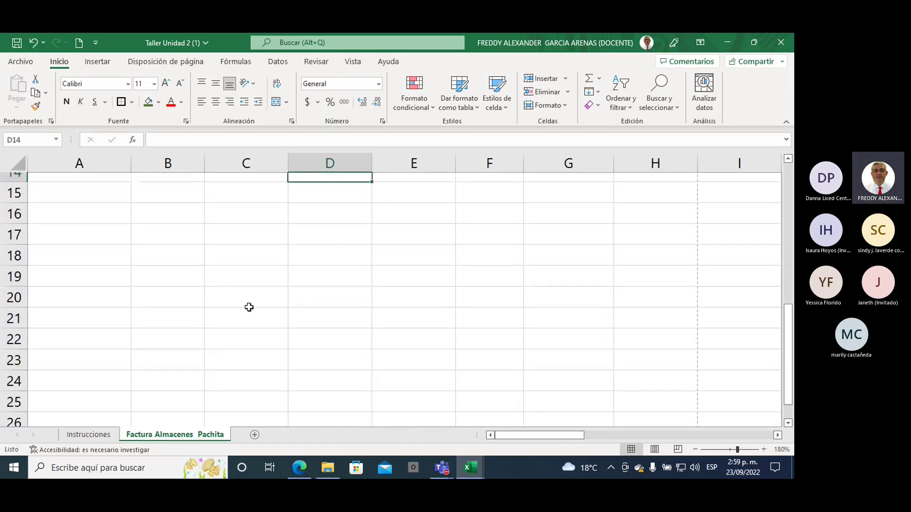
scroll(249, 307, up, 1)
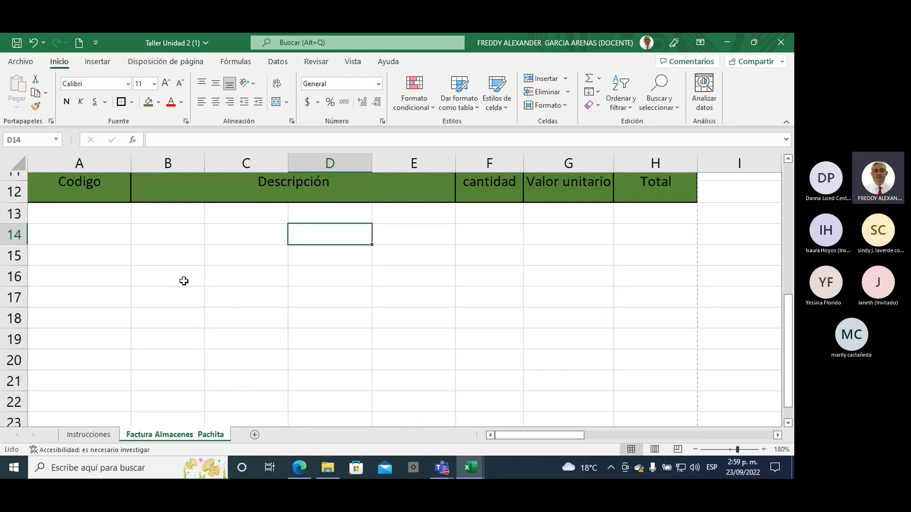
scroll(185, 281, down, 2)
scroll(185, 281, down, 3)
scroll(185, 280, down, 2)
scroll(185, 281, down, 2)
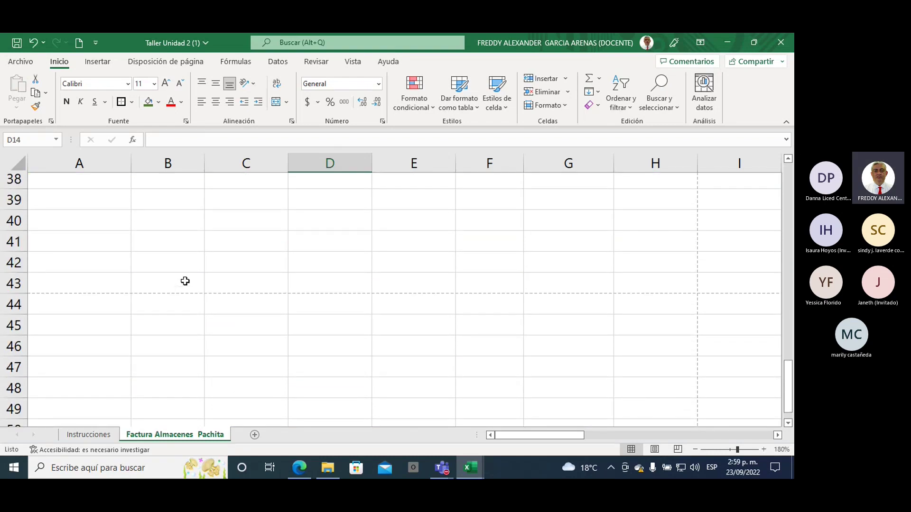
scroll(185, 281, up, 1)
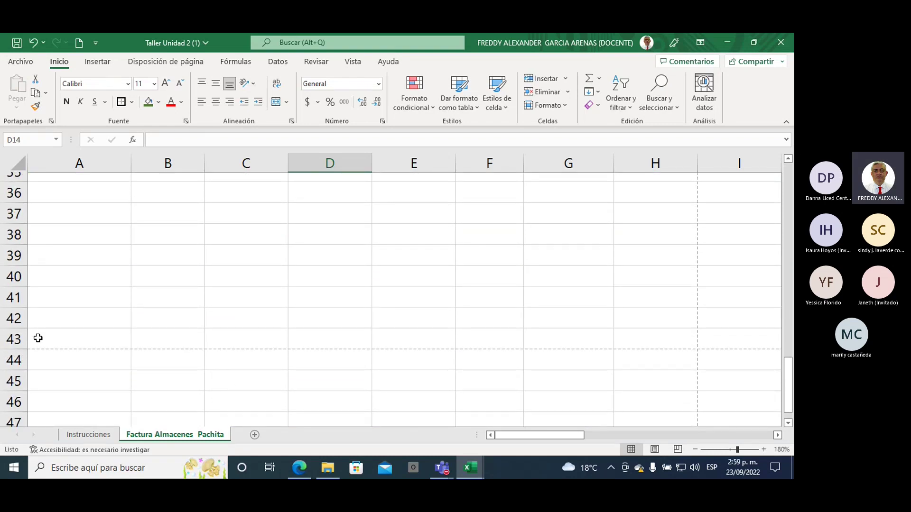
click(14, 339)
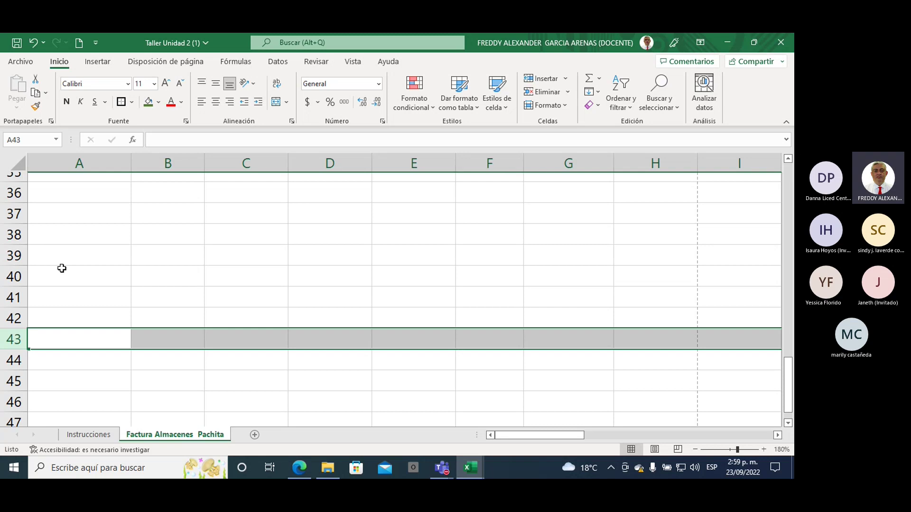
click(64, 195)
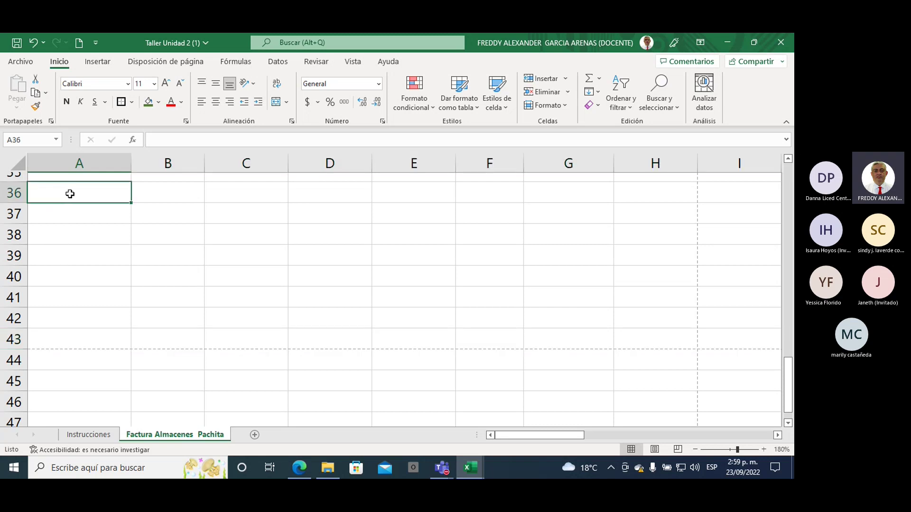
scroll(76, 235, up, 2)
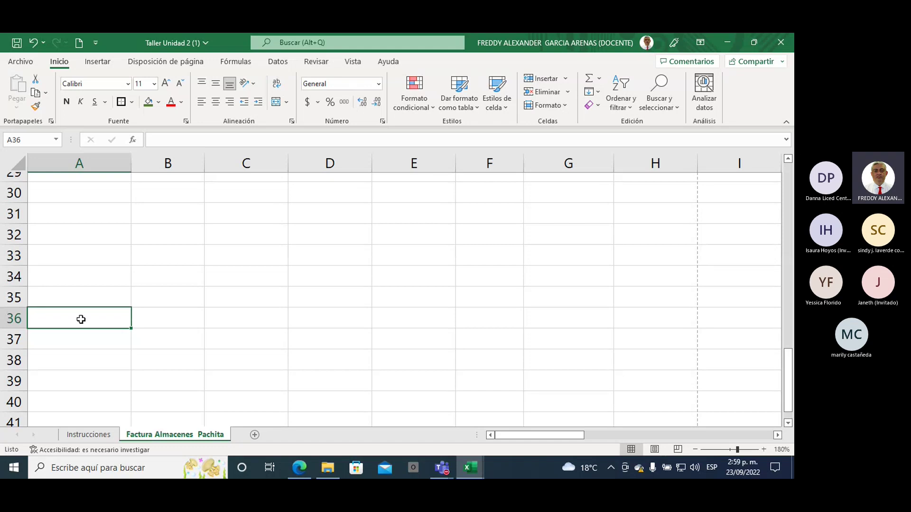
Put Todos los bordes on the Codigo cells A13:A36
drag(80, 320, 82, 165)
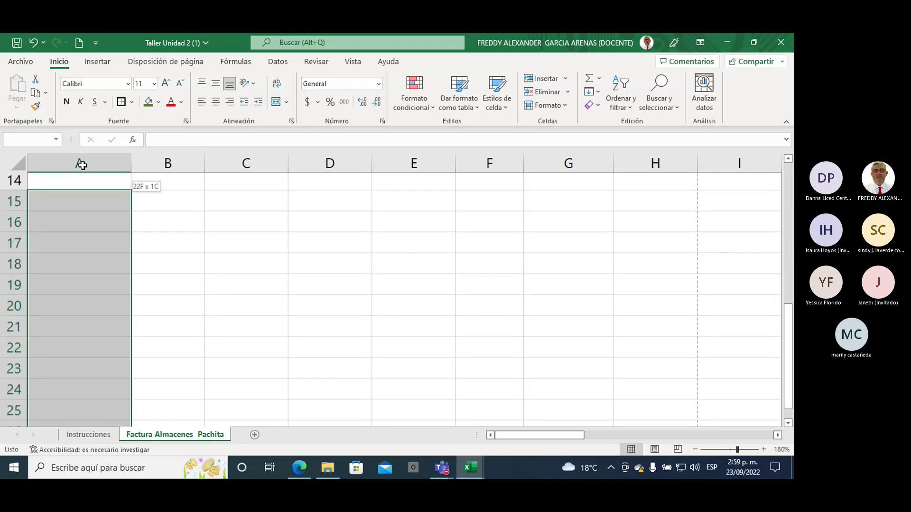
drag(82, 165, 84, 219)
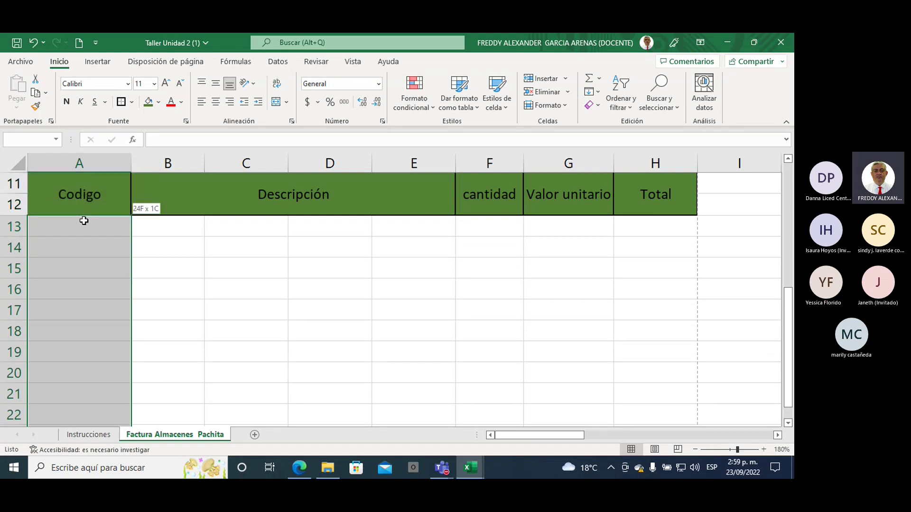
drag(85, 219, 80, 226)
drag(80, 226, 73, 235)
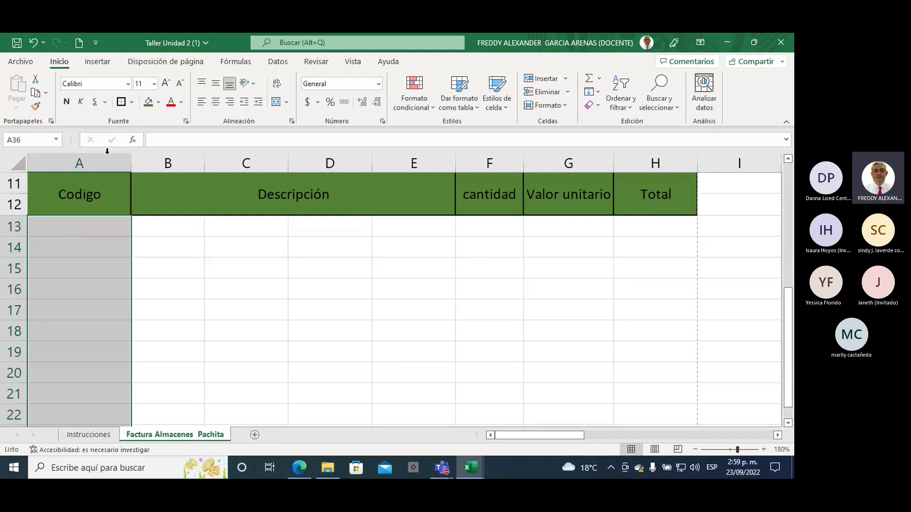
click(129, 103)
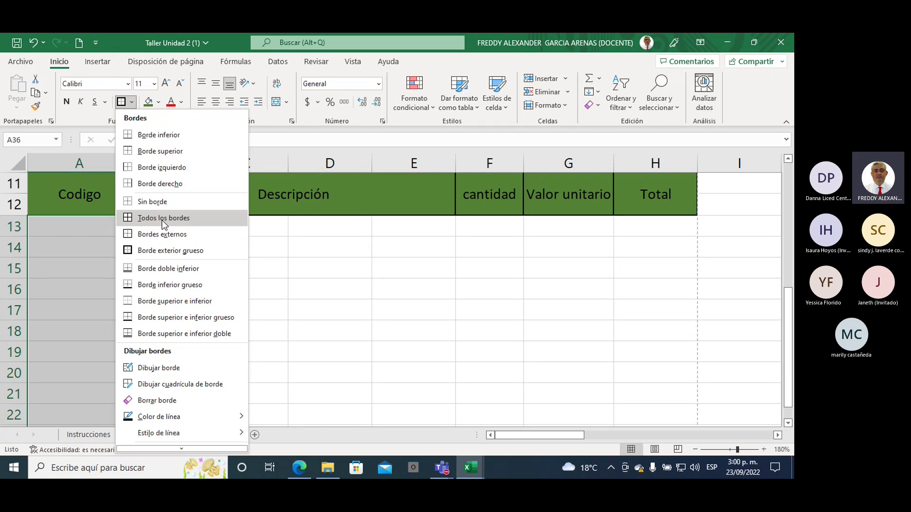
click(162, 220)
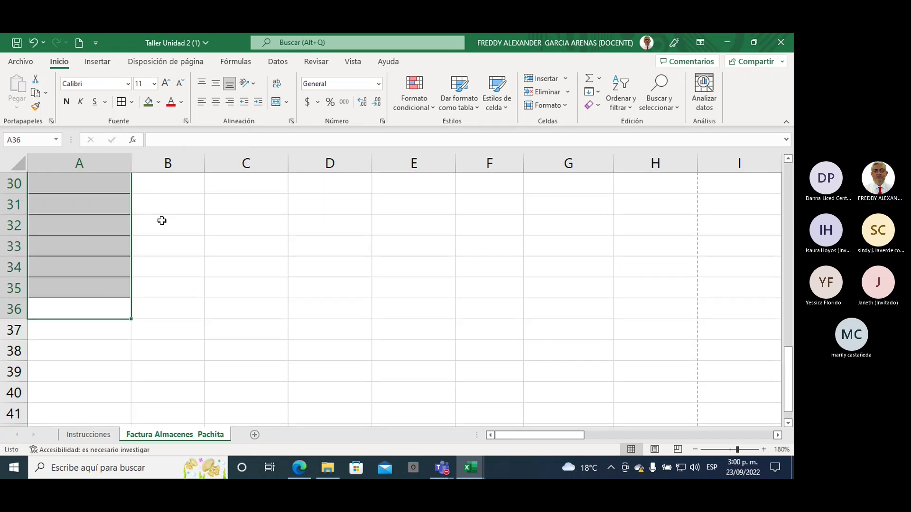
Show the invoice's print preview under Archivo > Imprimir
scroll(159, 280, up, 5)
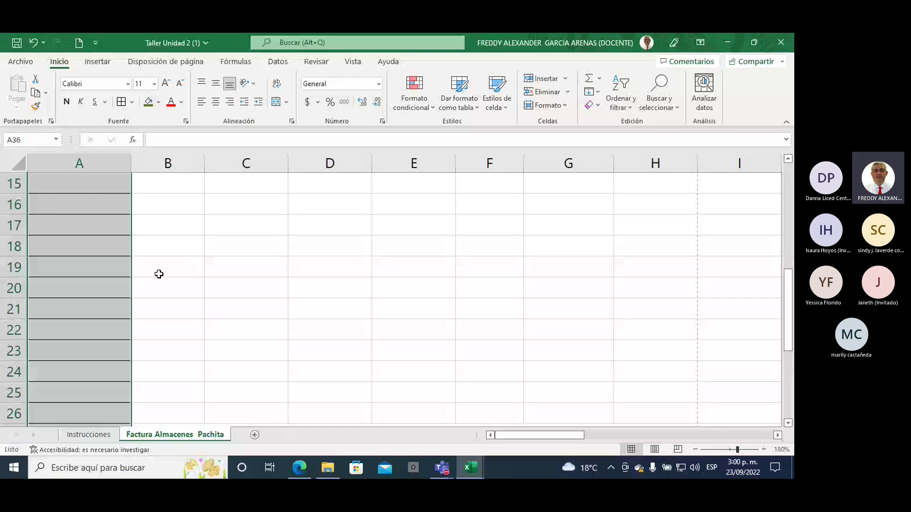
click(20, 62)
click(38, 239)
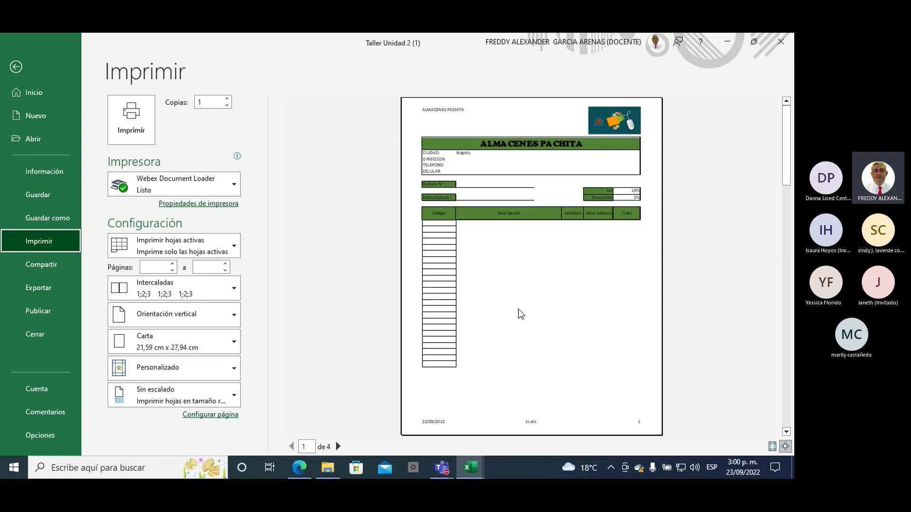
Return to the worksheet and select the item area B13:H36
click(16, 66)
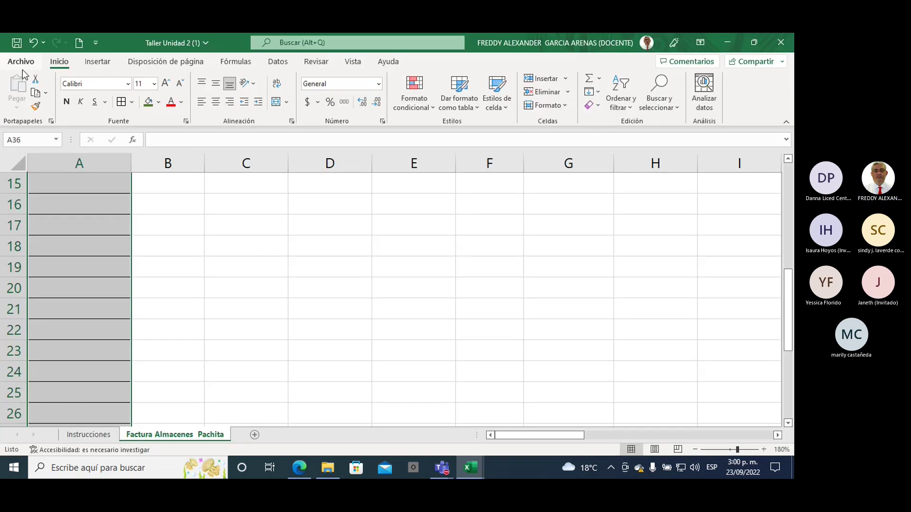
scroll(283, 264, up, 1)
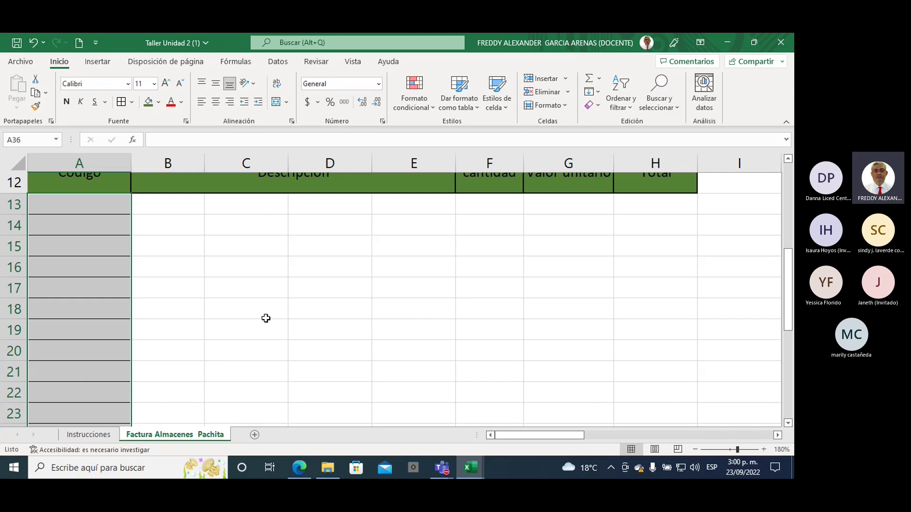
scroll(264, 316, down, 2)
scroll(266, 320, down, 1)
scroll(266, 321, down, 4)
scroll(264, 319, up, 1)
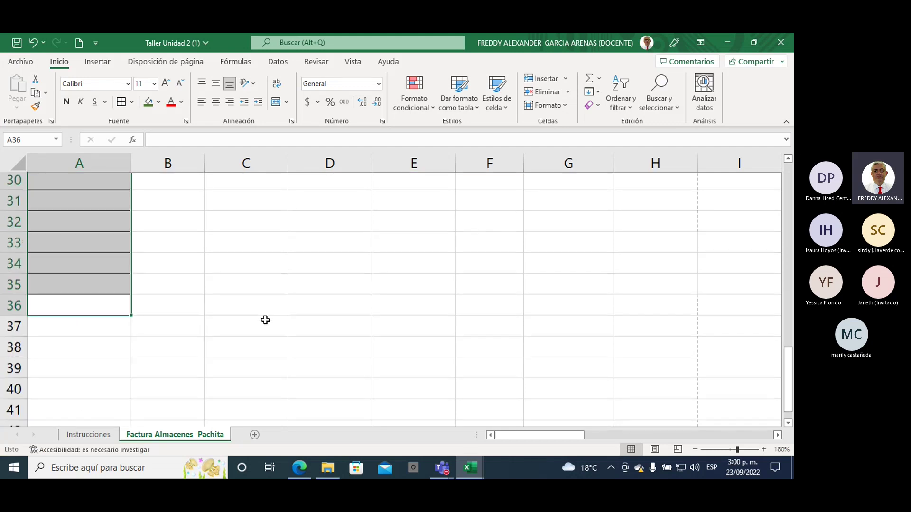
click(655, 307)
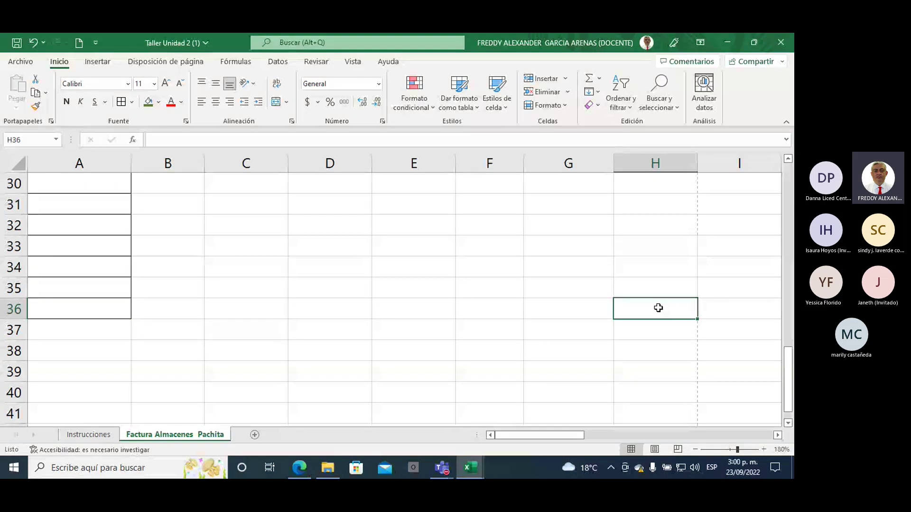
mouse_move(658, 308)
mouse_down()
mouse_move(486, 199)
mouse_move(373, 160)
mouse_move(207, 168)
mouse_move(148, 288)
mouse_move(160, 297)
mouse_up()
Apply Todos los bordes to every cell in B13:H36
scroll(378, 322, down, 1)
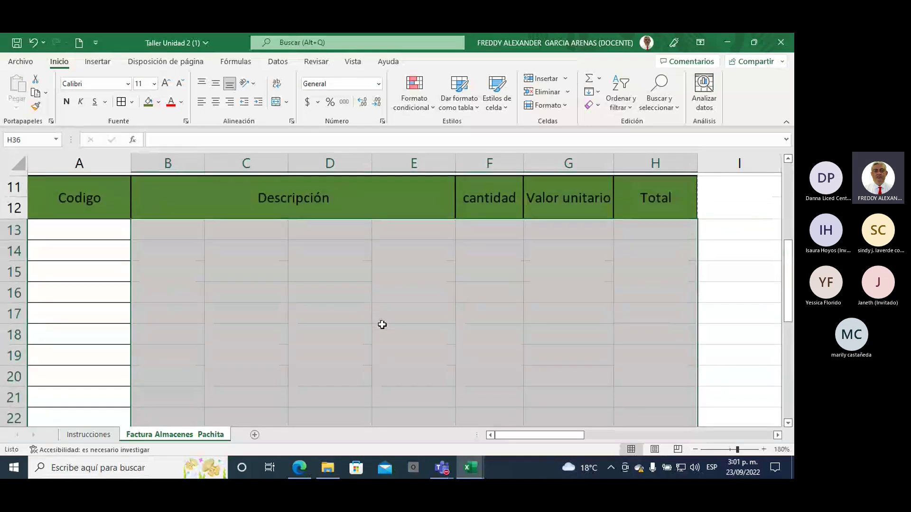
scroll(382, 325, down, 1)
scroll(382, 324, down, 3)
scroll(382, 325, down, 2)
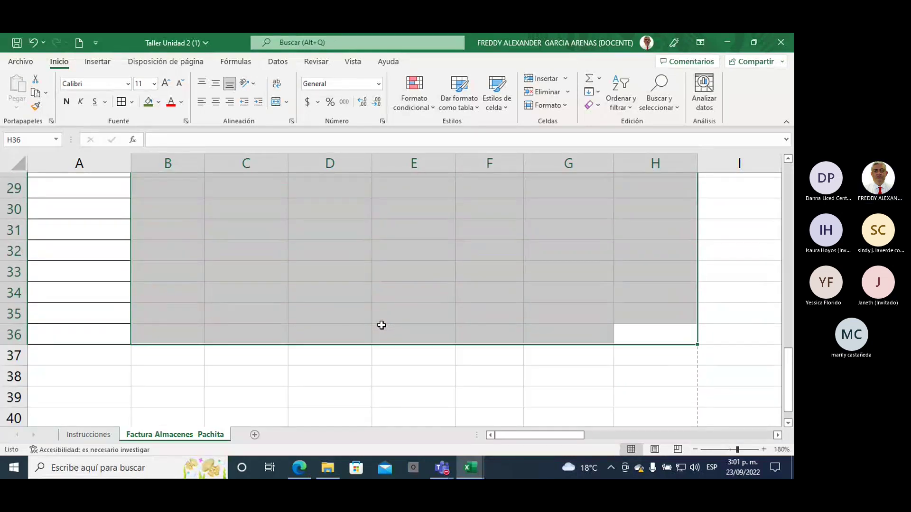
scroll(381, 325, up, 1)
scroll(382, 325, up, 1)
scroll(382, 326, up, 3)
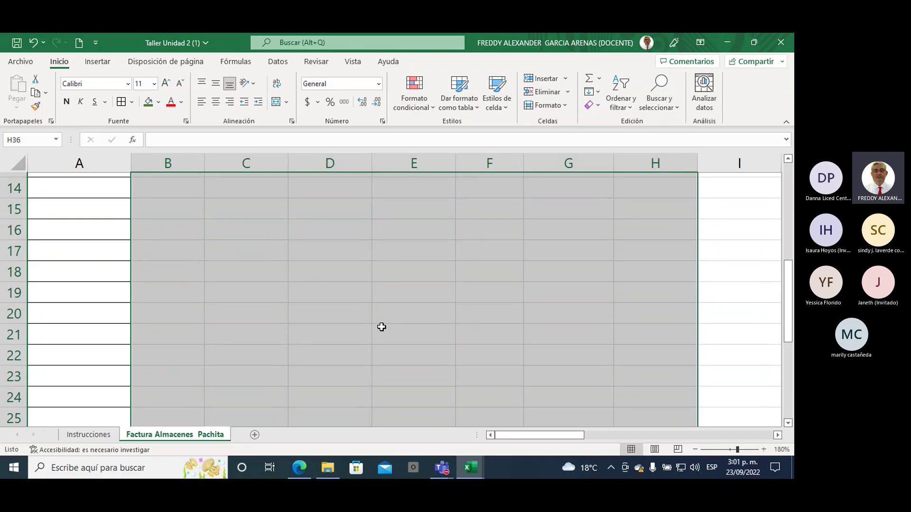
scroll(381, 327, up, 2)
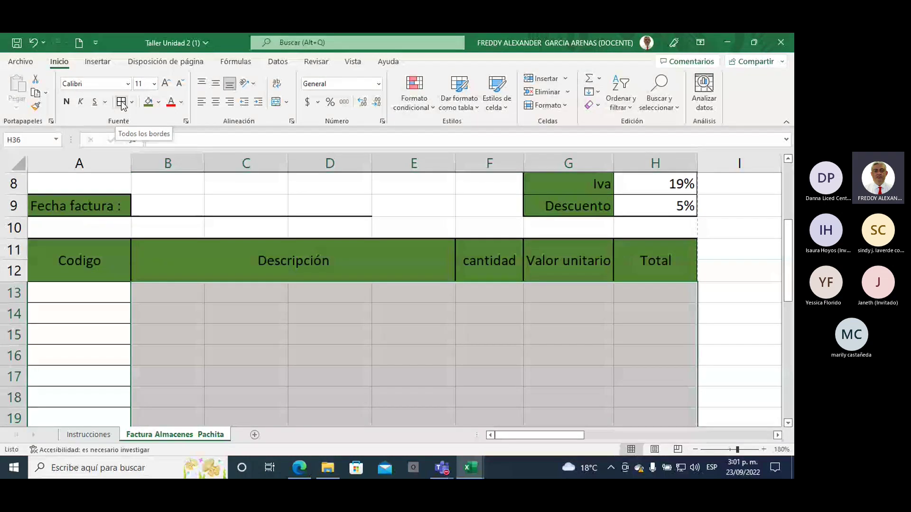
click(121, 103)
Deselect the range by picking F39 and go to the Archivo backstage
click(509, 368)
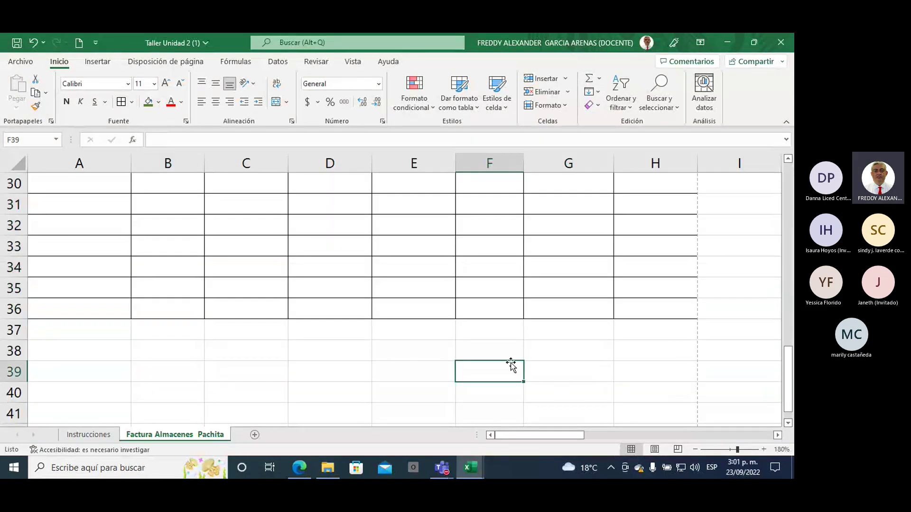
scroll(509, 365, up, 3)
scroll(508, 364, up, 3)
scroll(508, 362, up, 1)
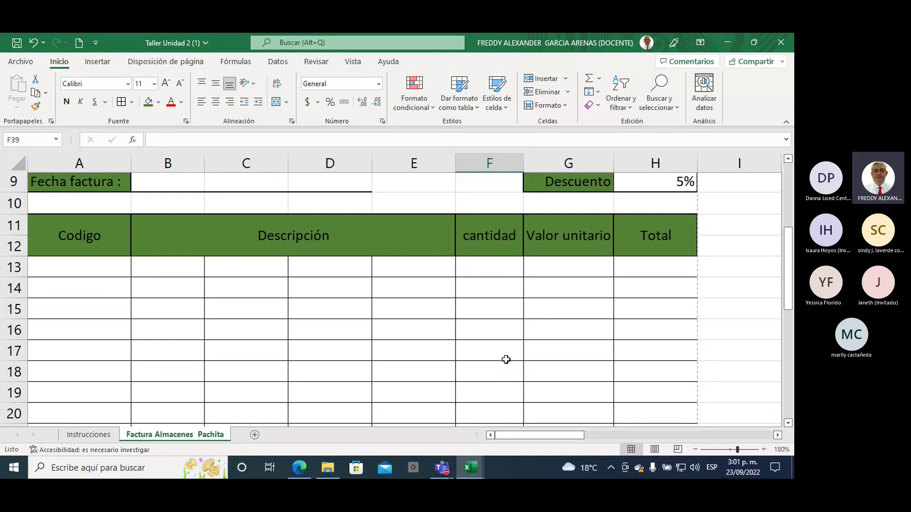
click(13, 62)
Preview the fully bordered invoice in Imprimir, then go back to the worksheet
click(48, 241)
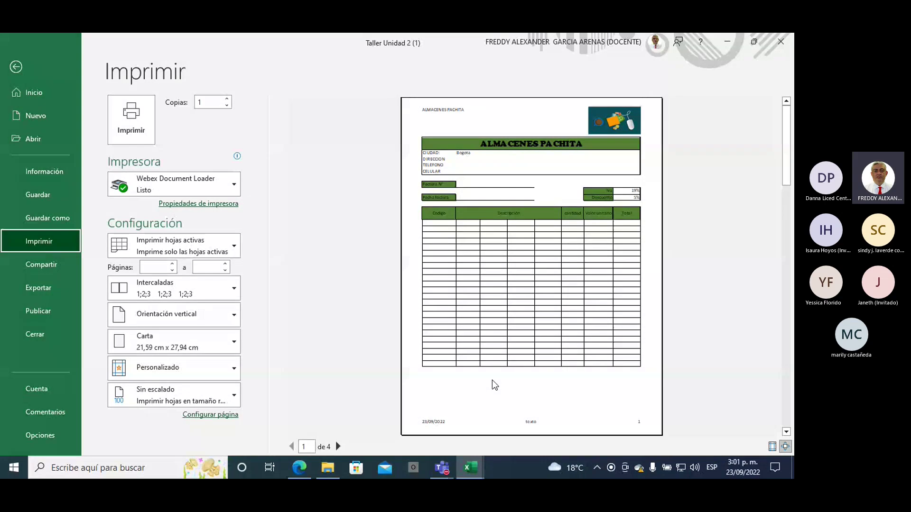
click(17, 67)
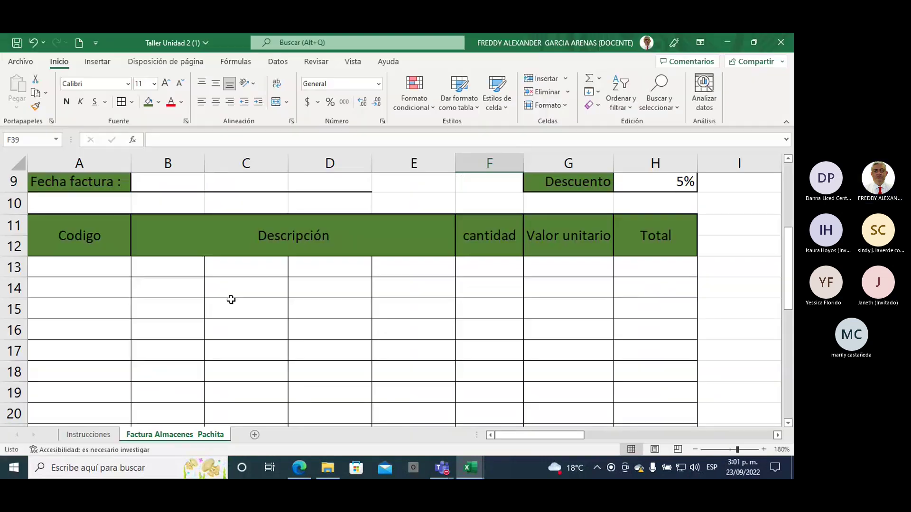
Merge B13:E13 into one description cell and left-align its sample text
click(175, 265)
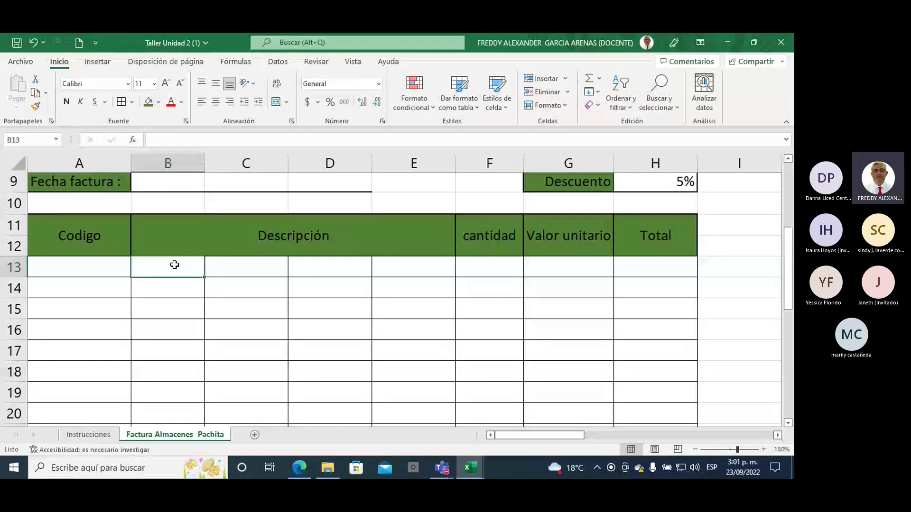
drag(204, 267, 399, 268)
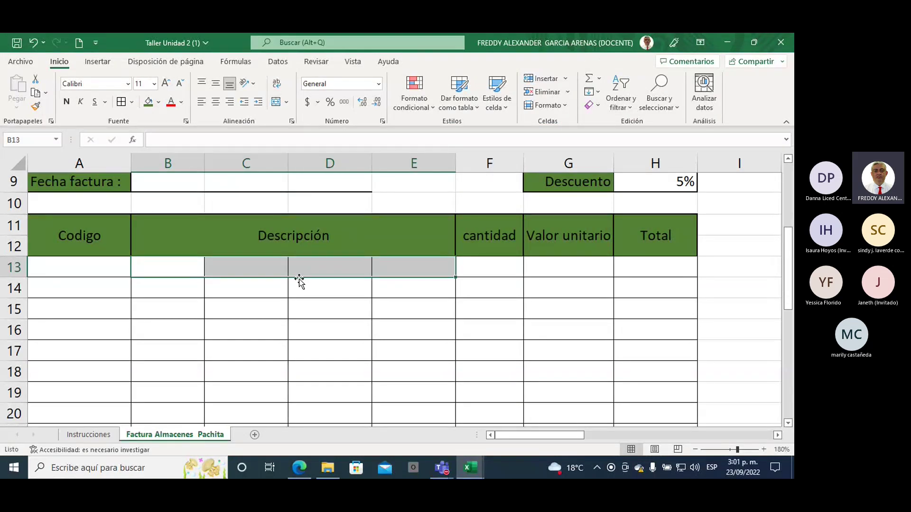
click(276, 103)
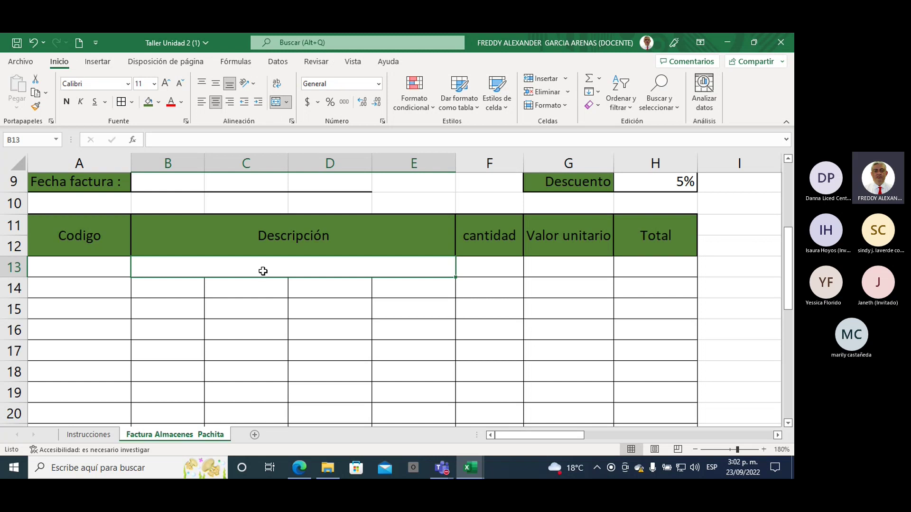
text(texto)
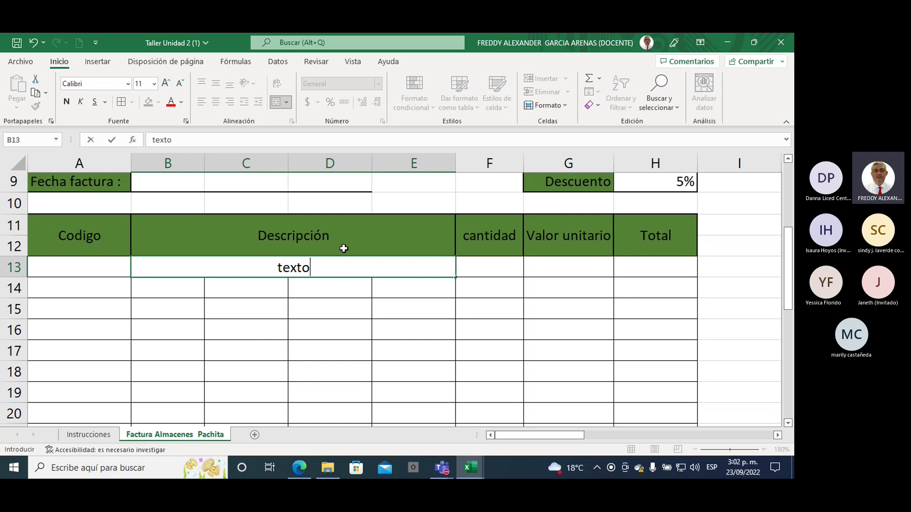
key(ctrl+Return)
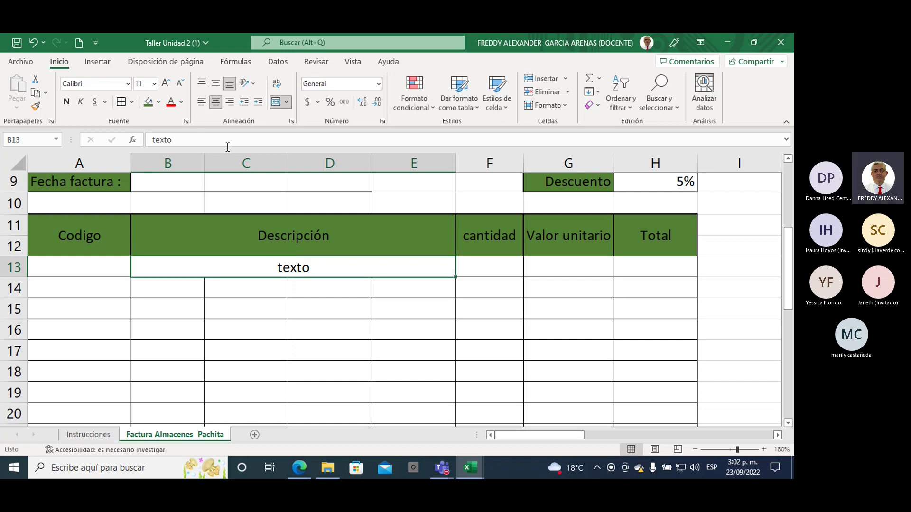
click(201, 102)
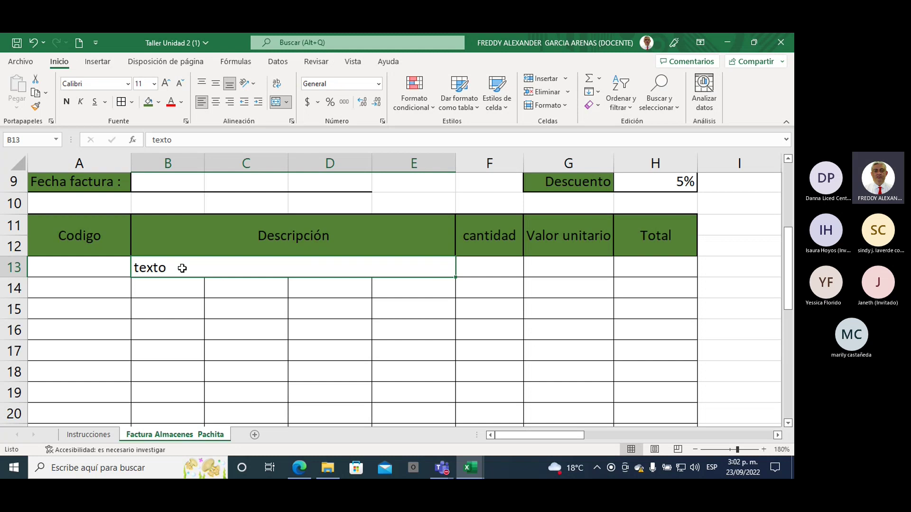
Replace the first description with 'Té de manzanilla'
text(T)
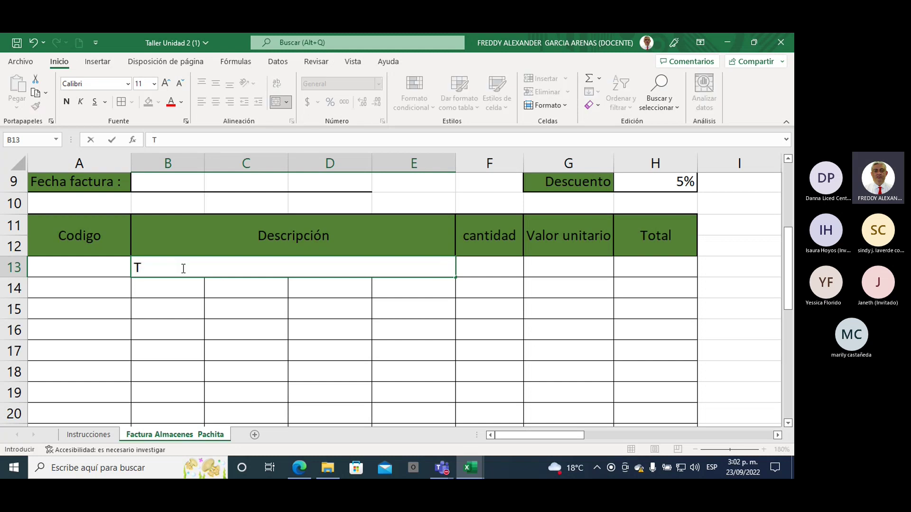
text(+)
key(BackSpace)
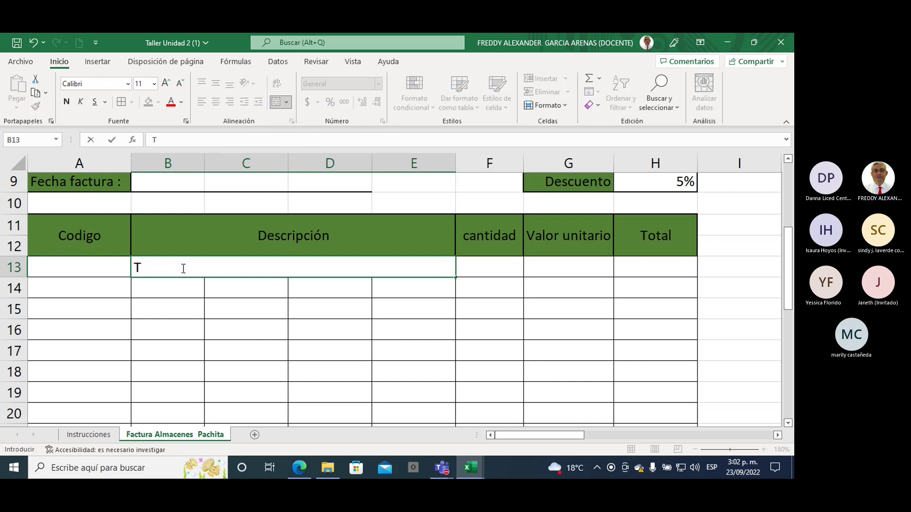
text(é de man)
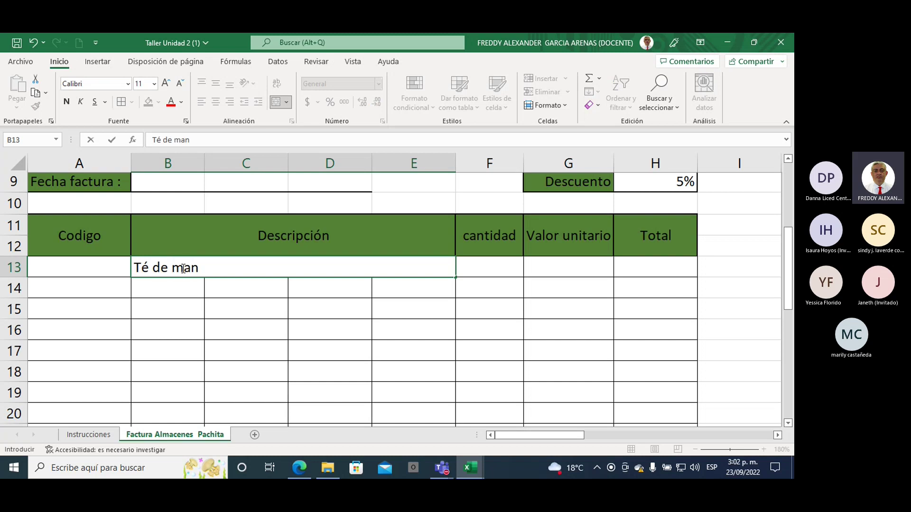
text(zanilla)
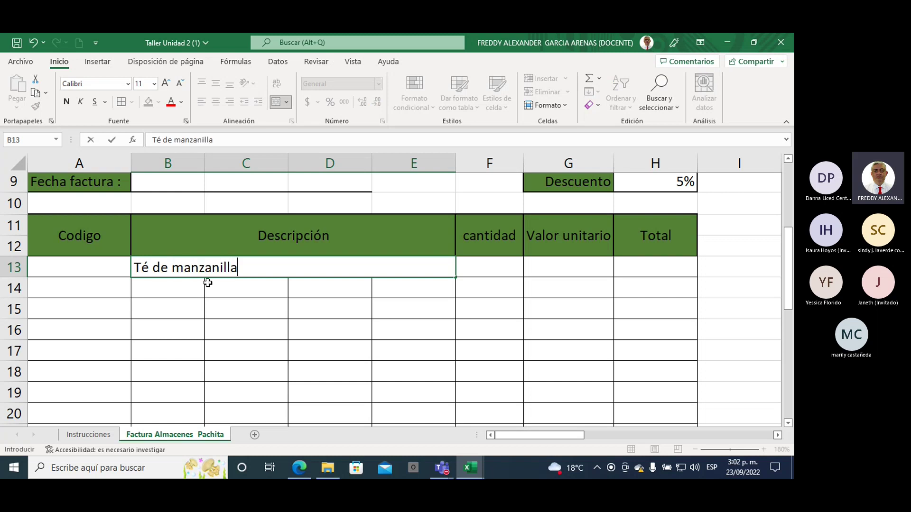
click(218, 283)
key(Up)
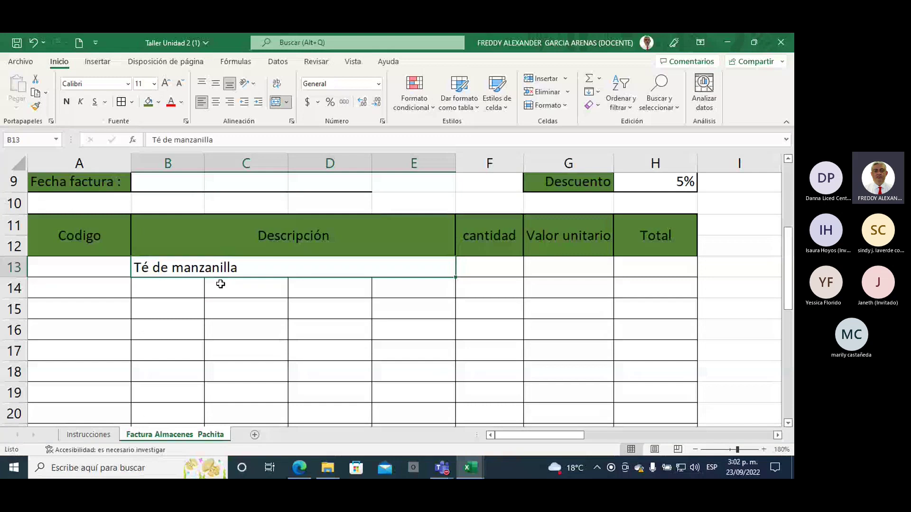
Enter 3 in B14 and move on to C14
click(221, 285)
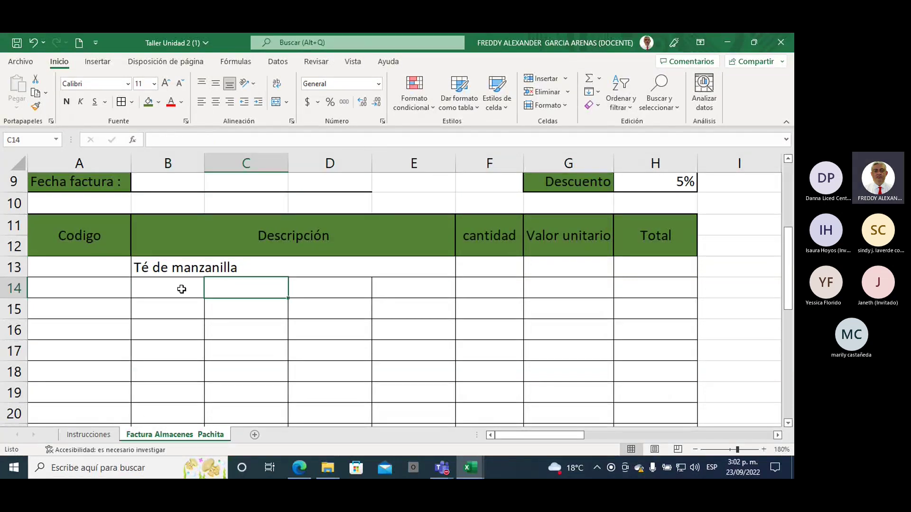
click(182, 289)
text(3)
click(261, 291)
Enter 5, 7 and 8 in C14, D14 and E14, then select the Té de manzanilla cell
text(5)
click(366, 295)
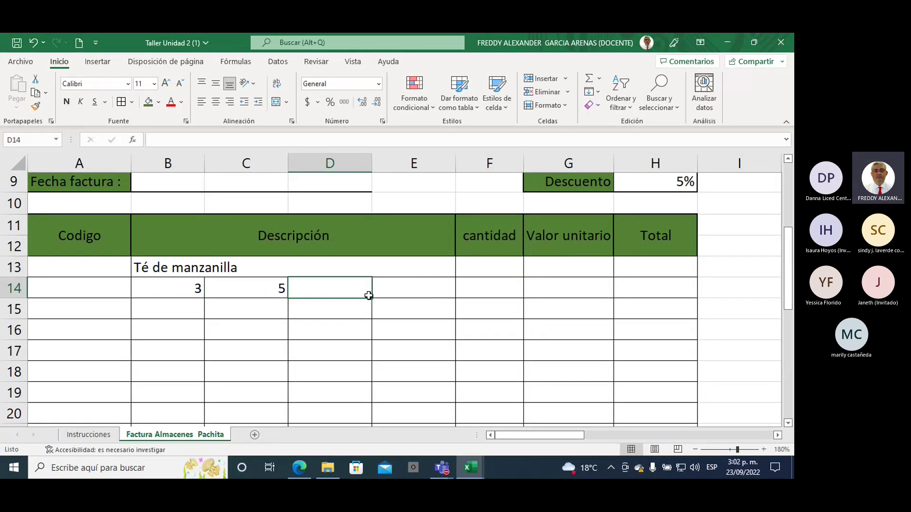
text(7)
click(389, 295)
text(8)
key(Return)
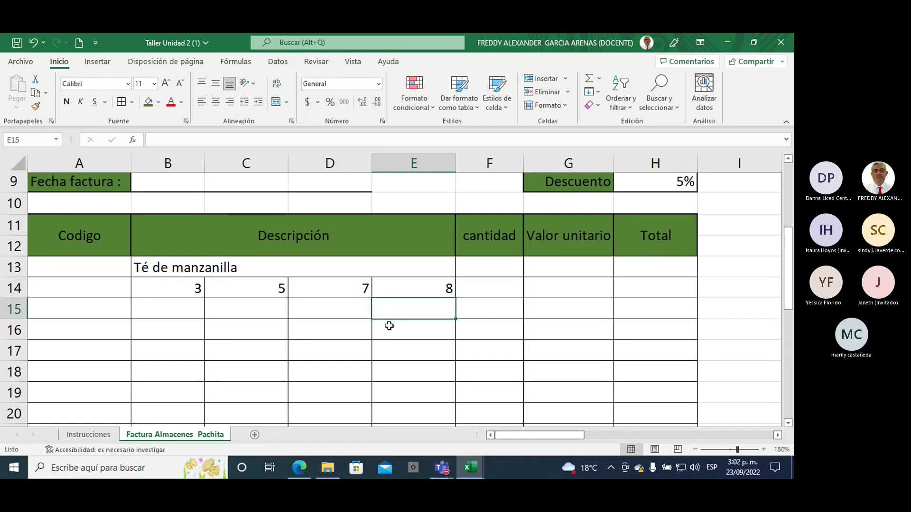
click(343, 269)
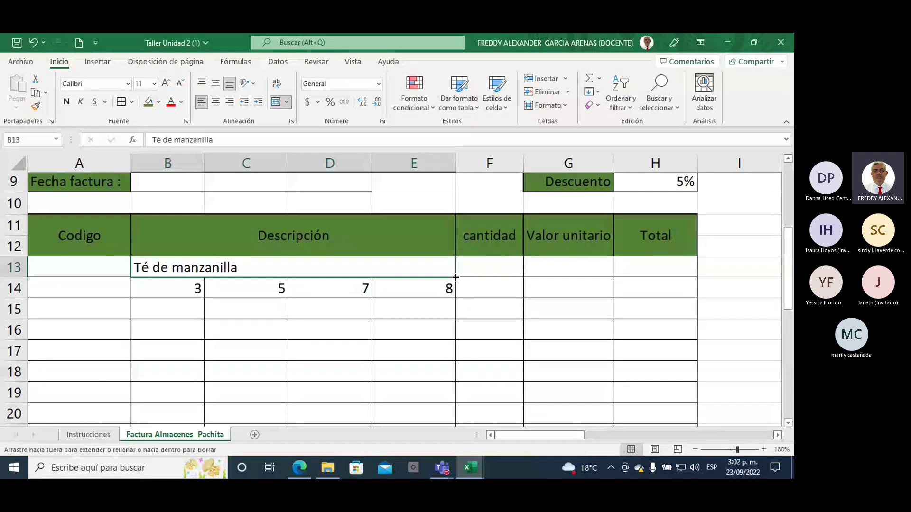
Fill the Té de manzanilla block B13:E14 down through row 36 and show Auto Fill Options
drag(456, 277, 459, 436)
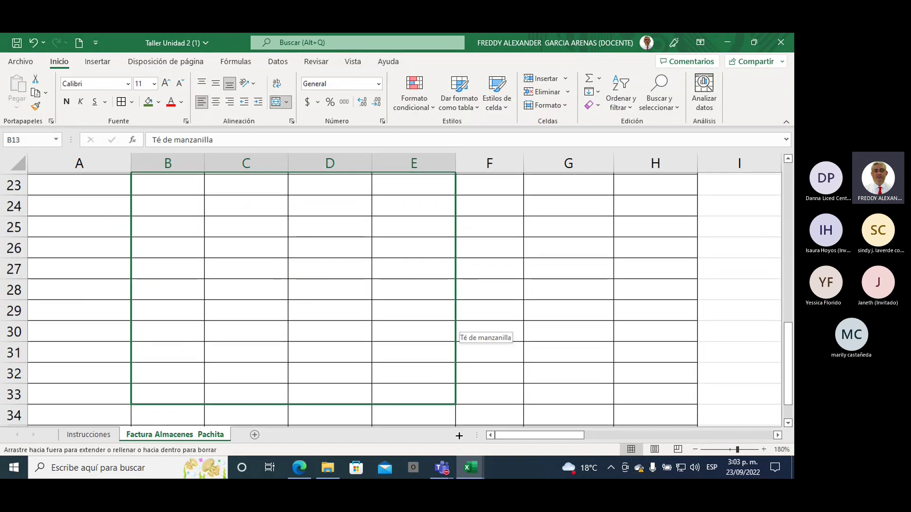
drag(459, 436, 441, 401)
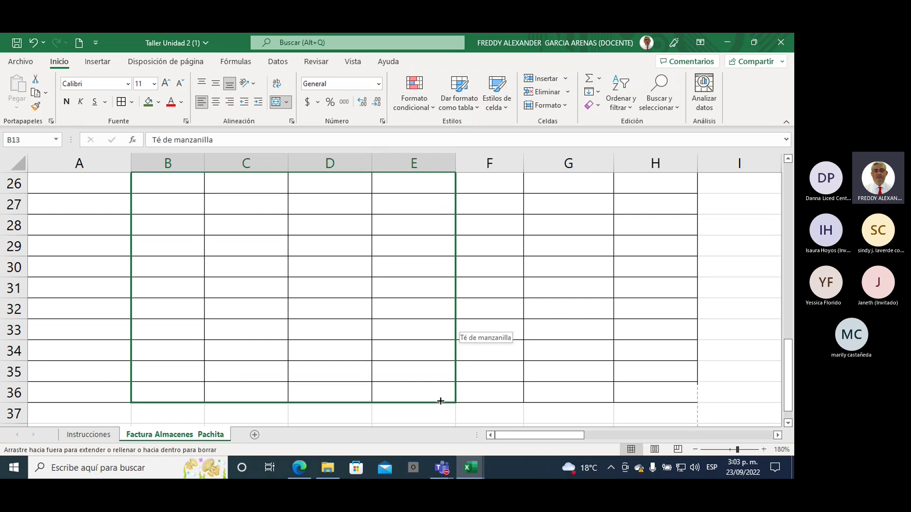
drag(440, 401, 439, 400)
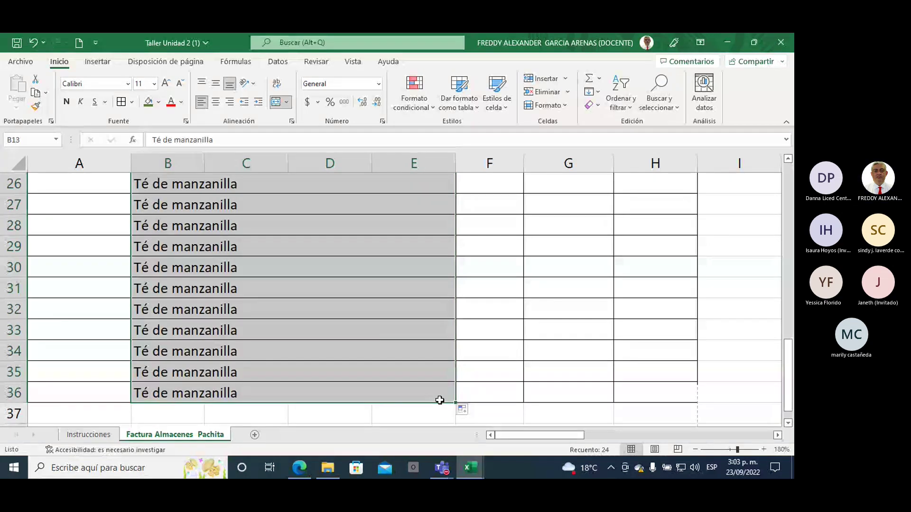
scroll(311, 332, up, 1)
scroll(311, 335, up, 2)
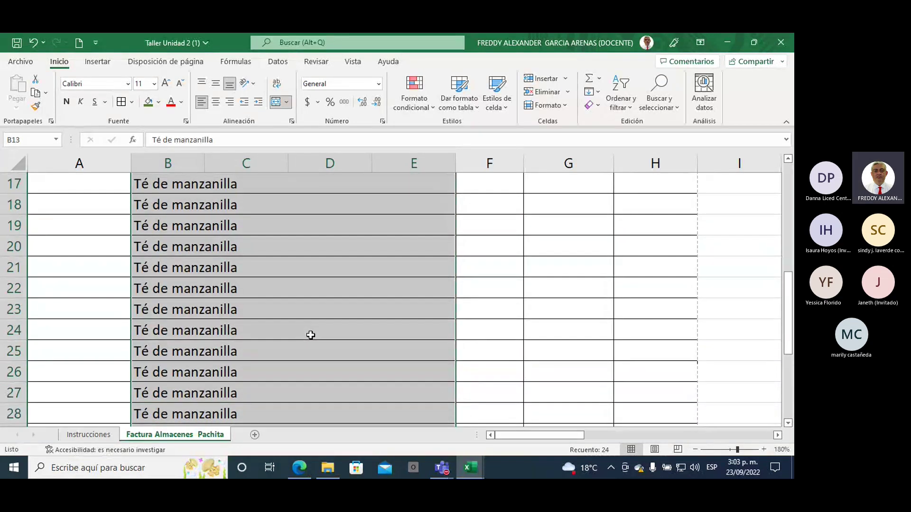
scroll(311, 335, up, 1)
scroll(309, 337, up, 3)
scroll(311, 339, up, 1)
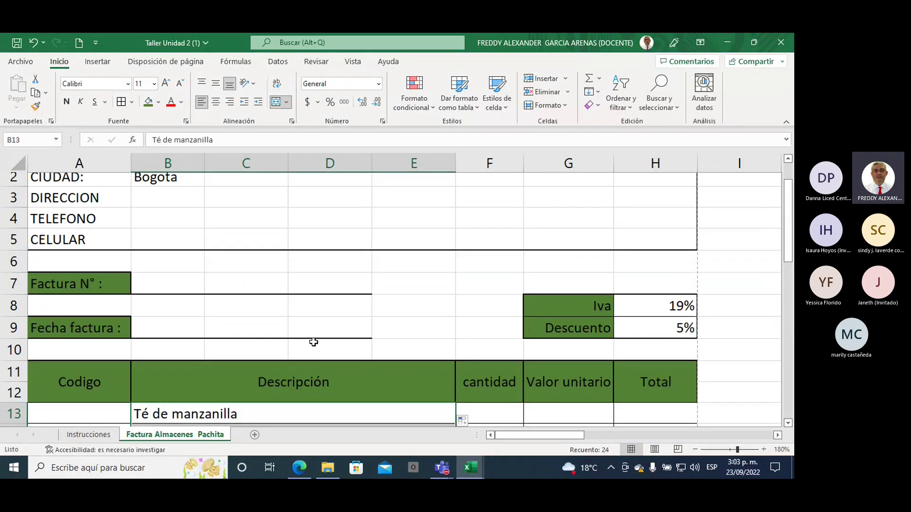
scroll(314, 345, down, 2)
scroll(314, 345, down, 1)
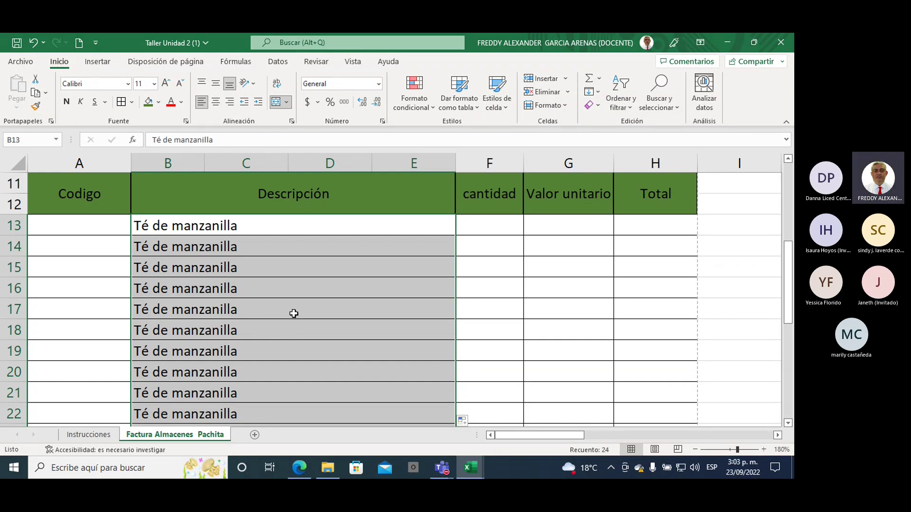
scroll(312, 309, down, 2)
scroll(314, 310, down, 3)
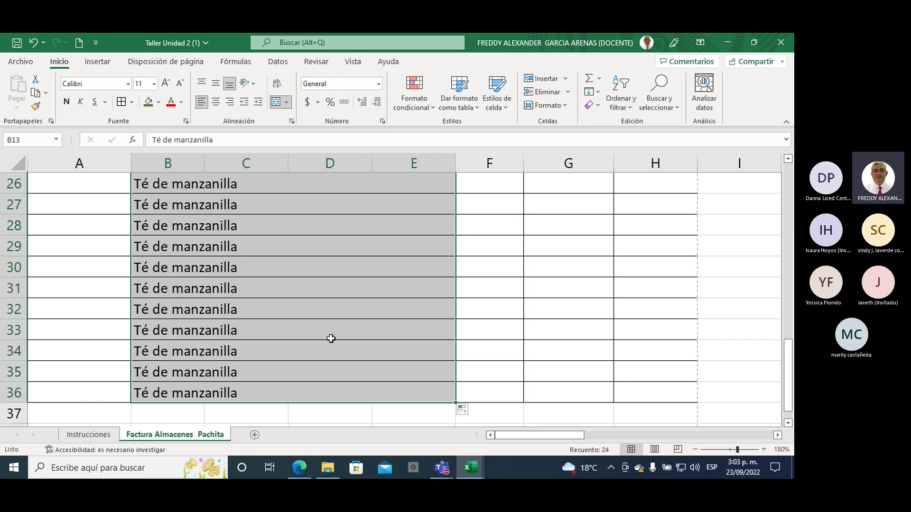
scroll(407, 365, down, 1)
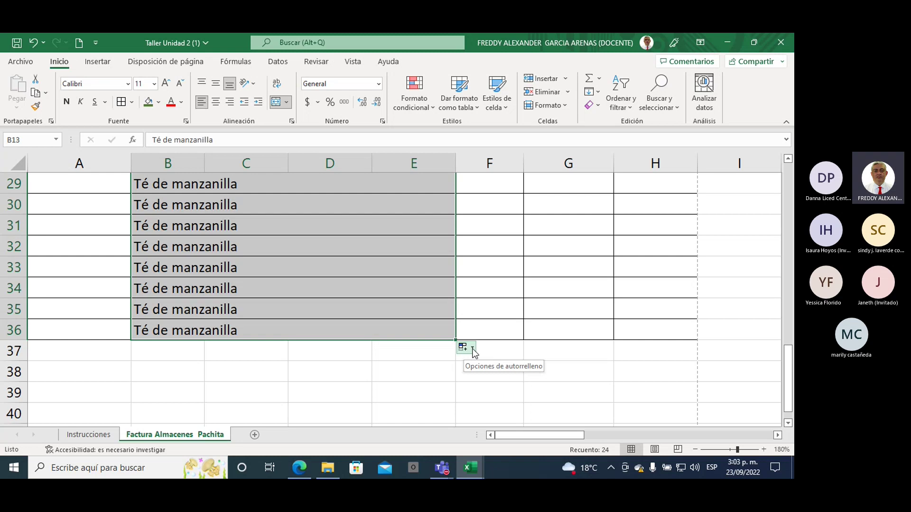
click(474, 351)
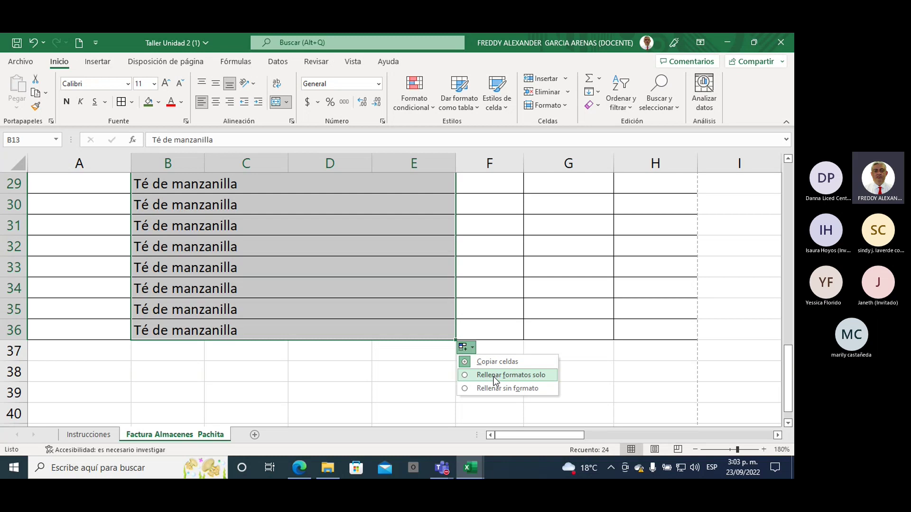
Undo the filled-down descriptions and clear the leftover 3 from B14
key(ctrl+z)
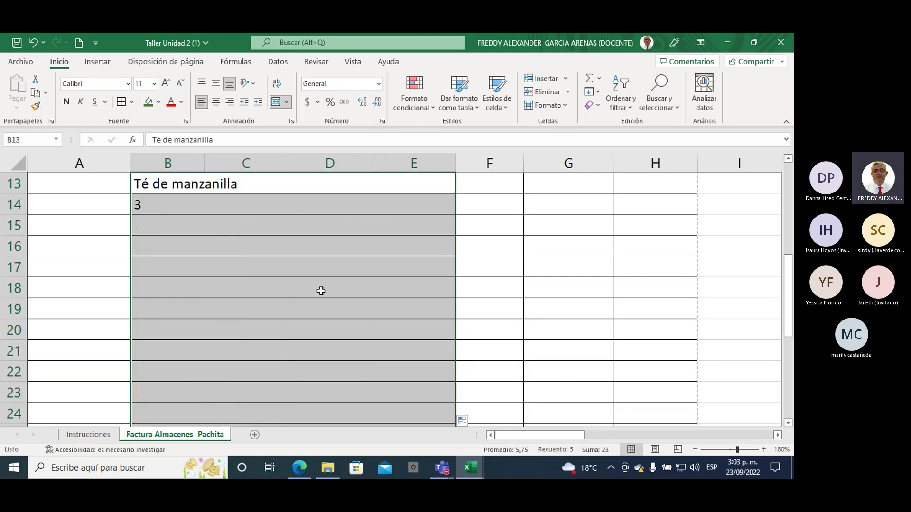
scroll(321, 285, up, 2)
scroll(313, 308, up, 1)
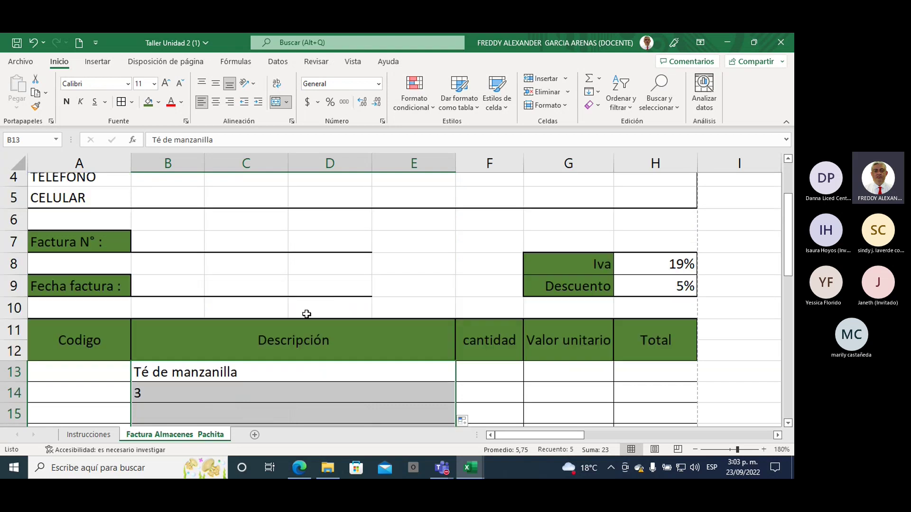
scroll(305, 327, down, 1)
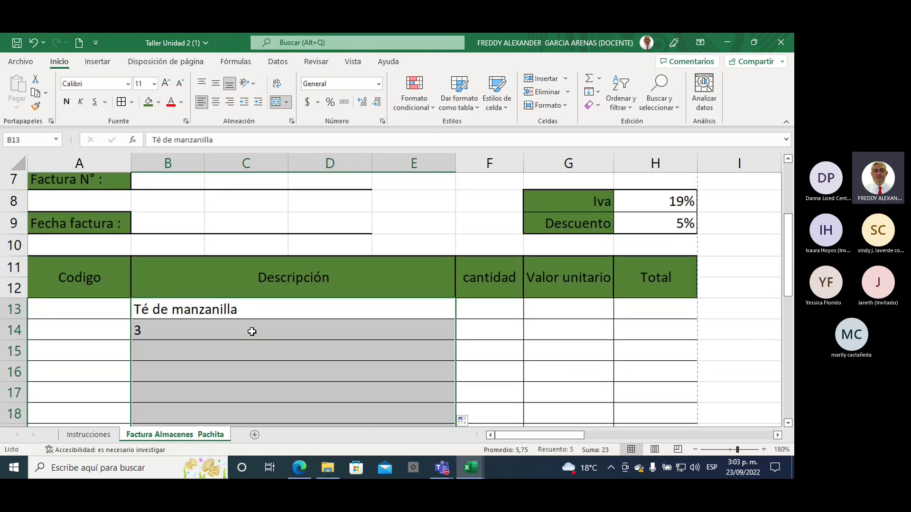
click(149, 332)
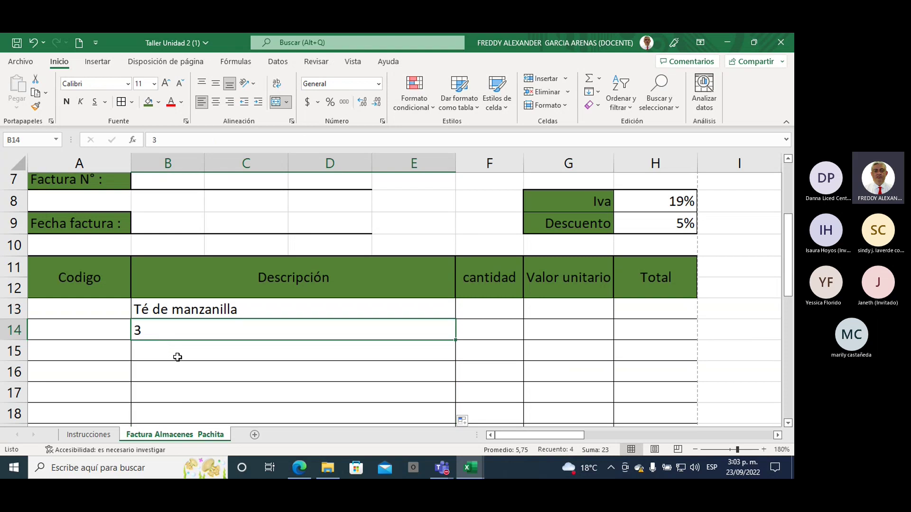
key(Delete)
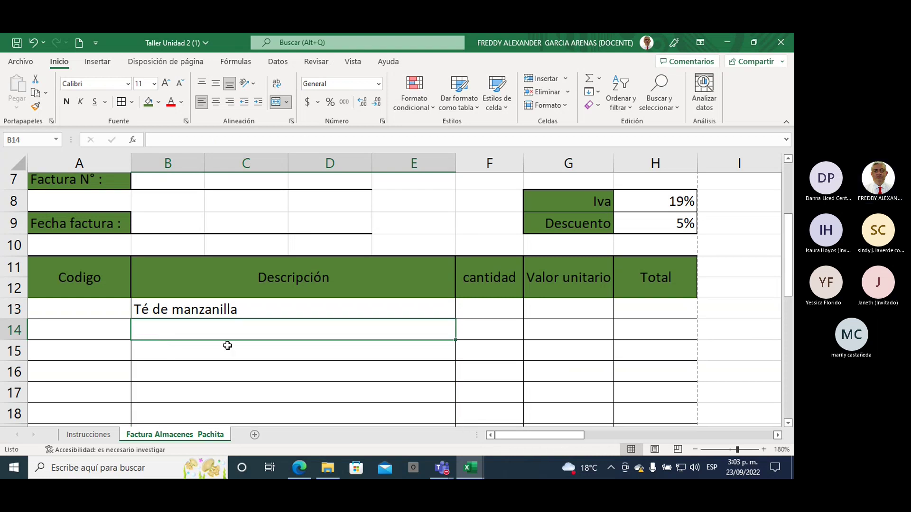
Check the empty description rows down through B30 to B36
scroll(229, 344, down, 1)
scroll(230, 335, down, 2)
click(240, 266)
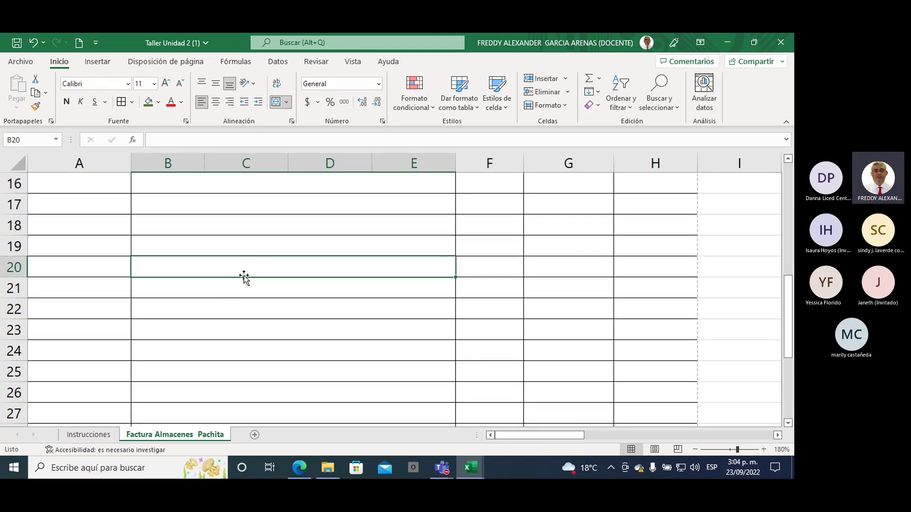
click(242, 288)
click(244, 310)
click(247, 332)
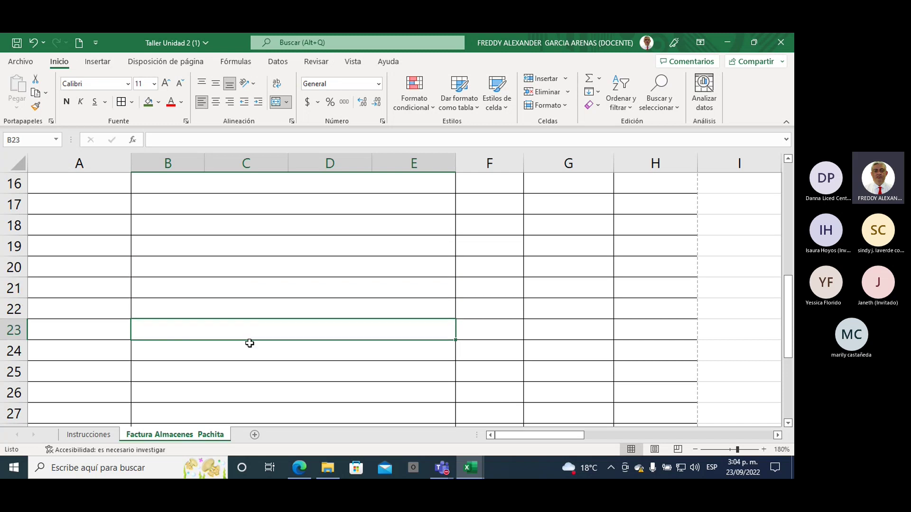
click(250, 353)
click(253, 373)
click(256, 386)
scroll(256, 379, down, 2)
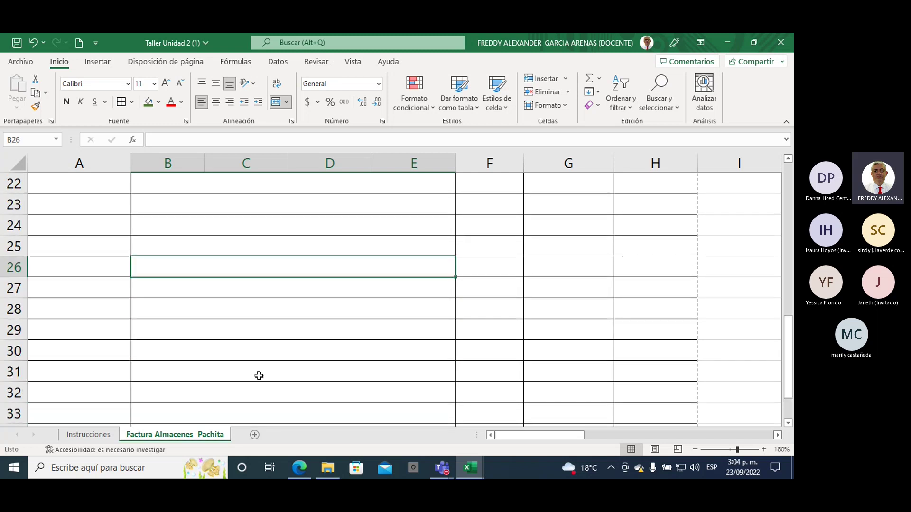
click(251, 314)
click(261, 353)
scroll(267, 363, down, 2)
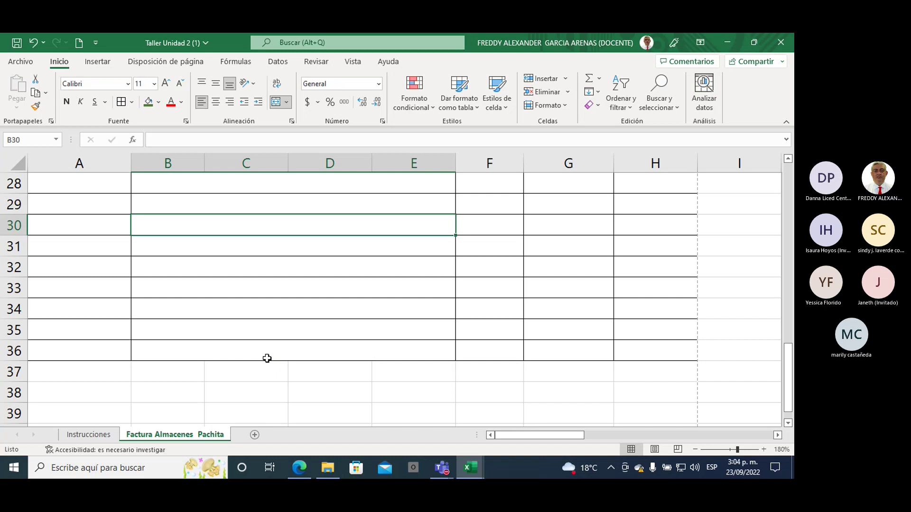
click(267, 357)
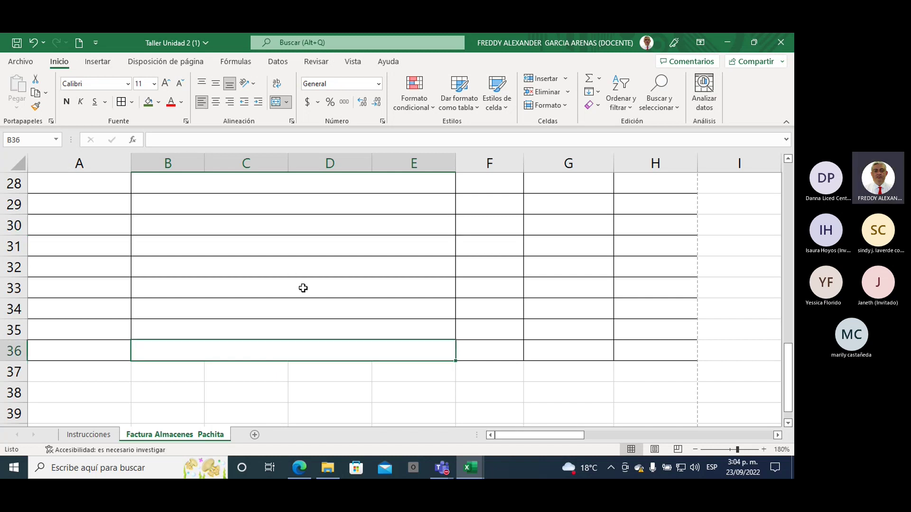
Scroll back up and go to the workbook's Archivo page
scroll(303, 289, up, 2)
scroll(304, 288, up, 1)
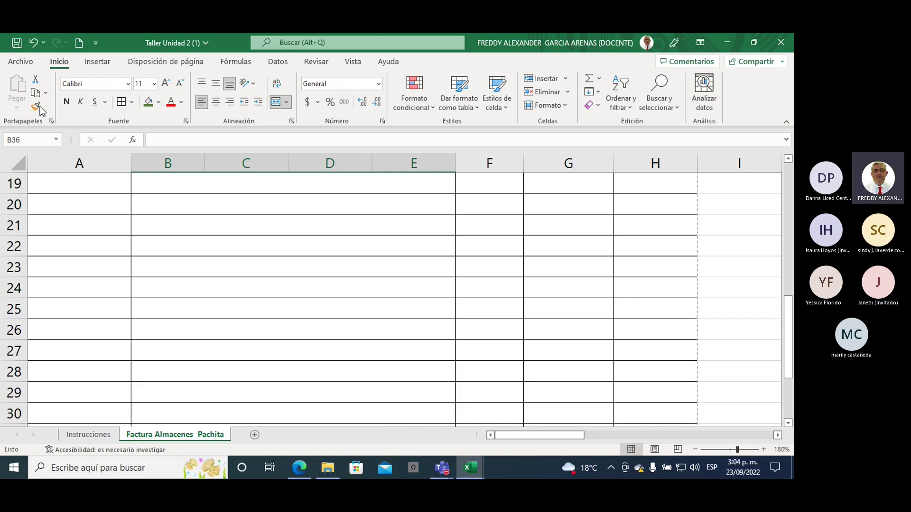
click(20, 62)
Check the invoice print preview, then return to the sheet with row 7 in view
click(52, 242)
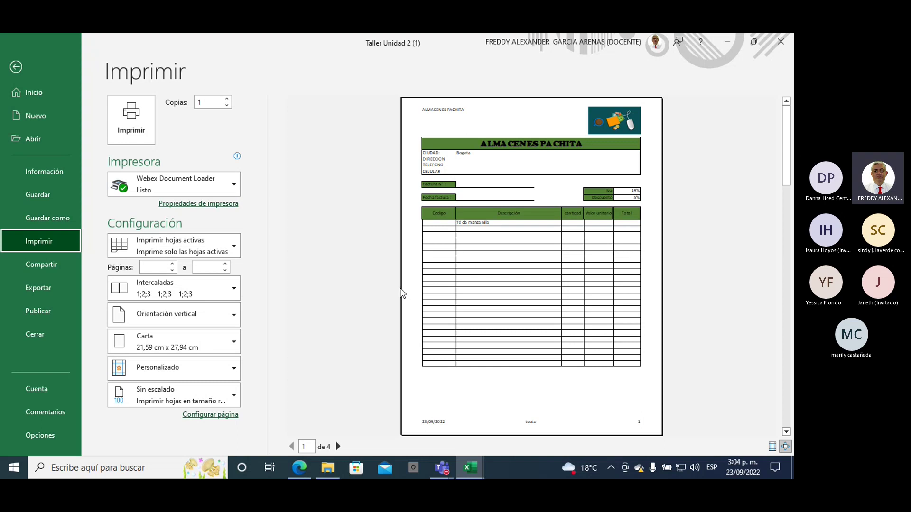
click(18, 68)
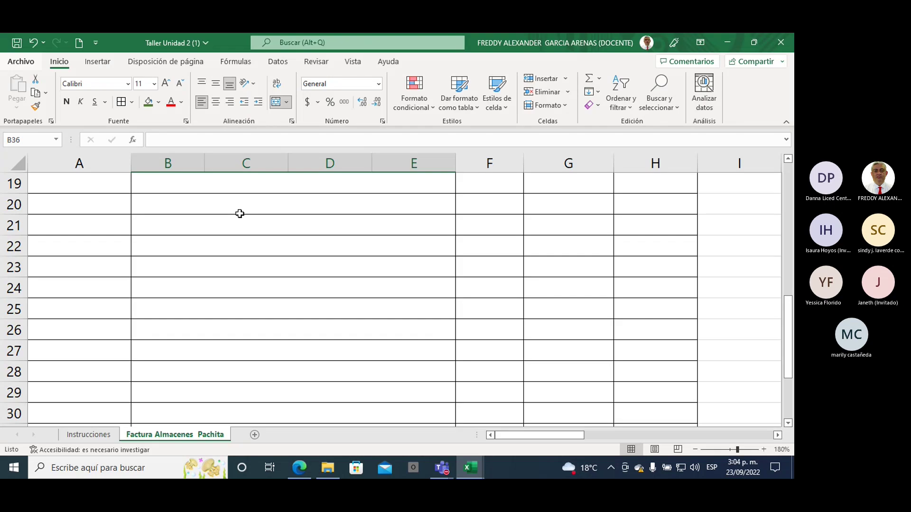
scroll(294, 237, up, 3)
scroll(295, 274, up, 1)
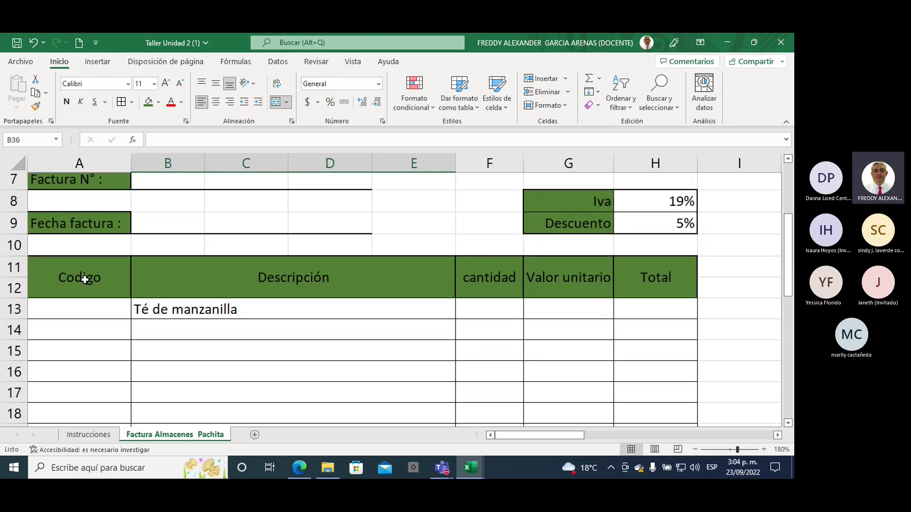
Make headers A11:H12 (Codigo, Descripción, cantidad, Valor unitario, Total) bold, then select B13
mouse_move(84, 279)
mouse_down()
mouse_move(370, 270)
mouse_move(630, 280)
mouse_up()
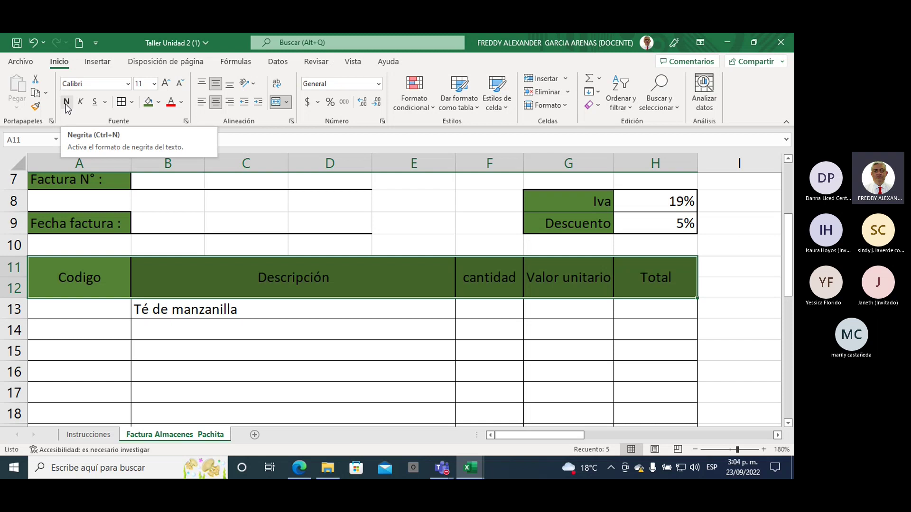
click(66, 105)
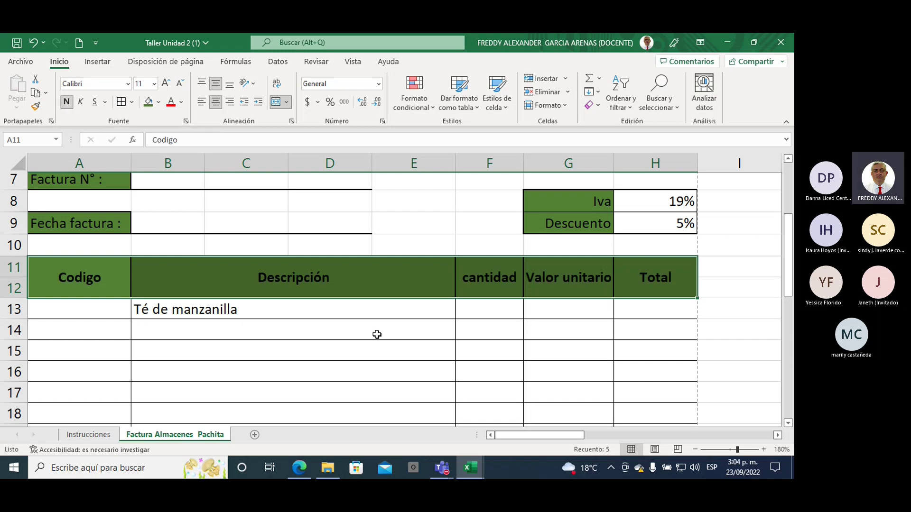
click(378, 316)
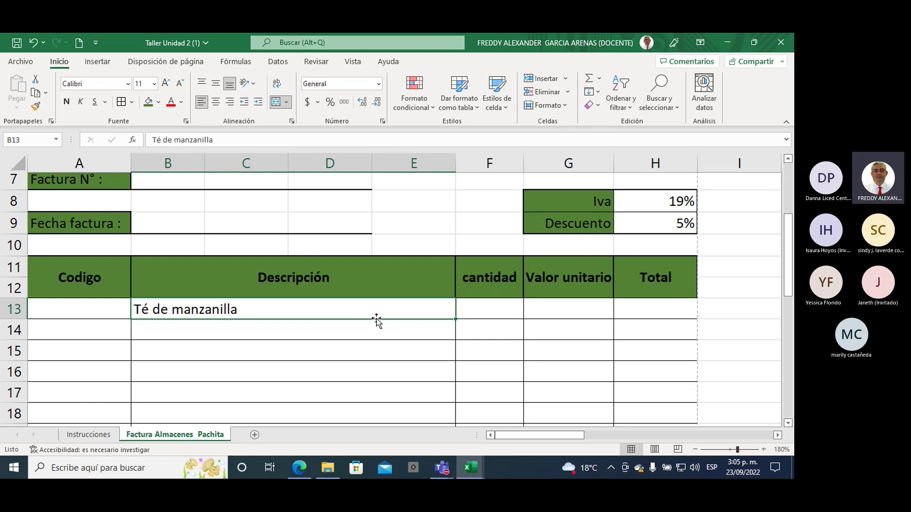
View the invoice's print preview, then go back to the worksheet
click(19, 62)
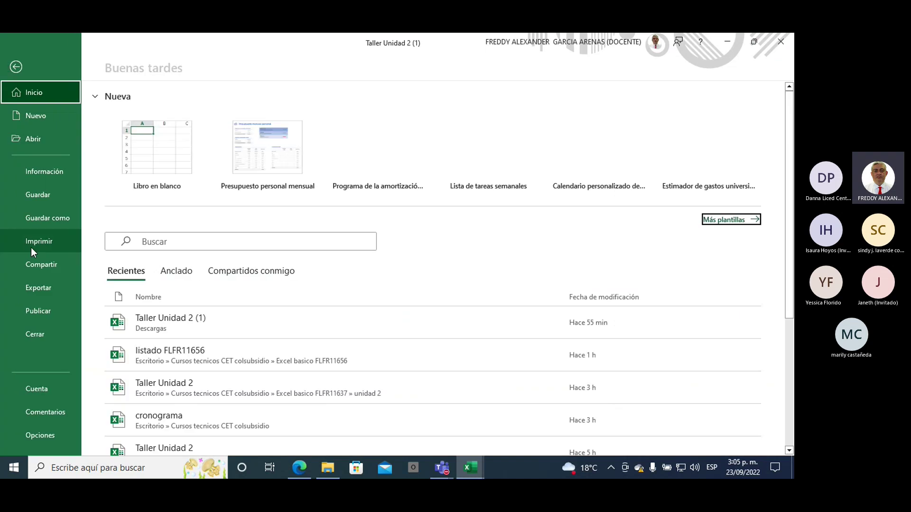
click(39, 240)
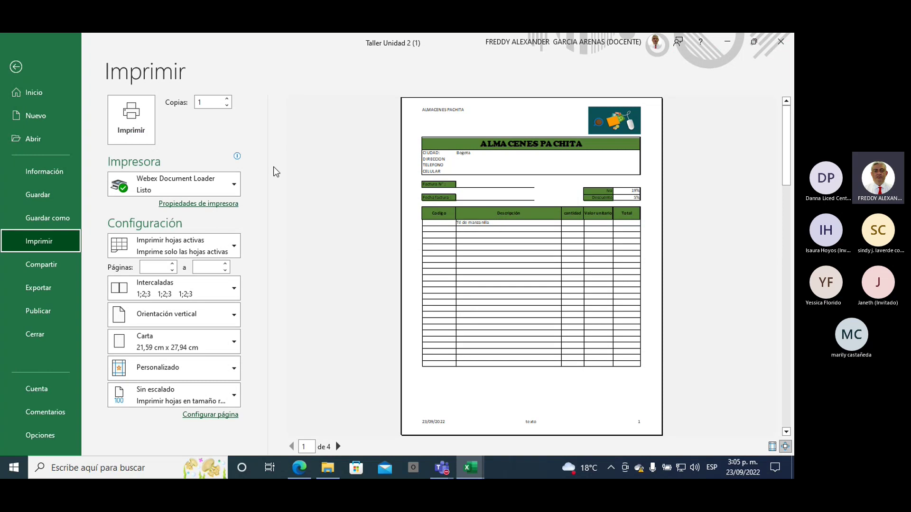
click(13, 72)
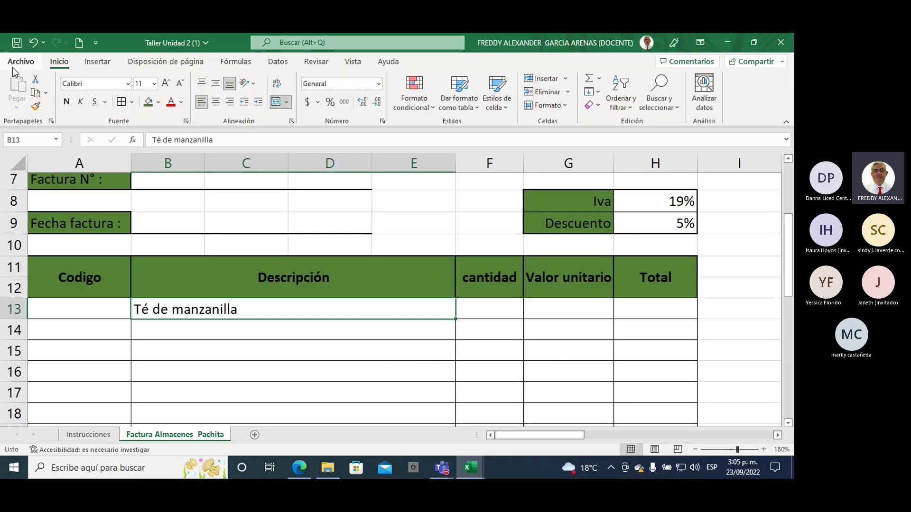
Select the Descripción, Descuento (G9) and Valor unitario cells to review the headings
click(294, 286)
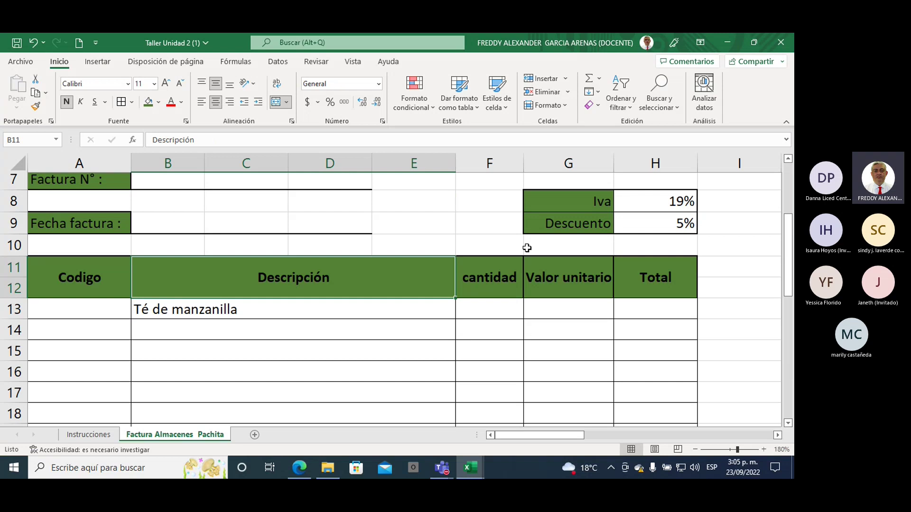
click(546, 229)
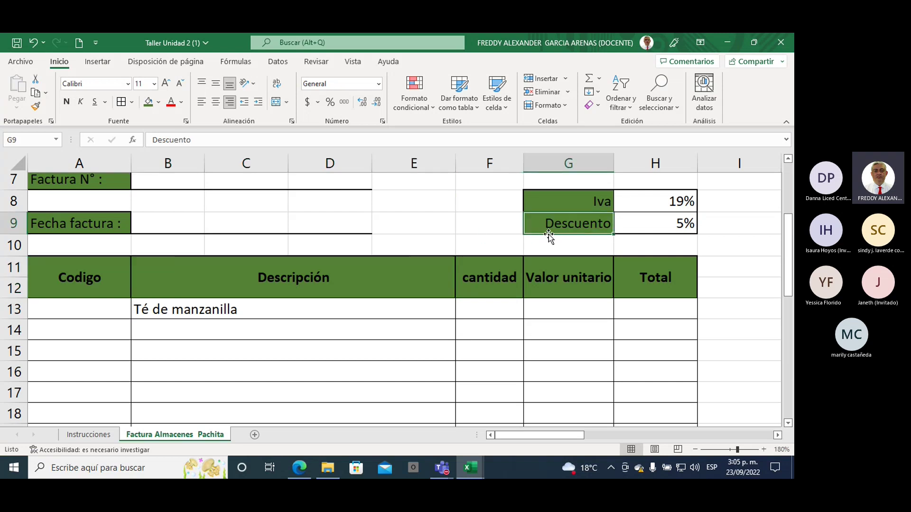
click(557, 270)
click(558, 227)
scroll(528, 280, down, 2)
scroll(527, 282, up, 4)
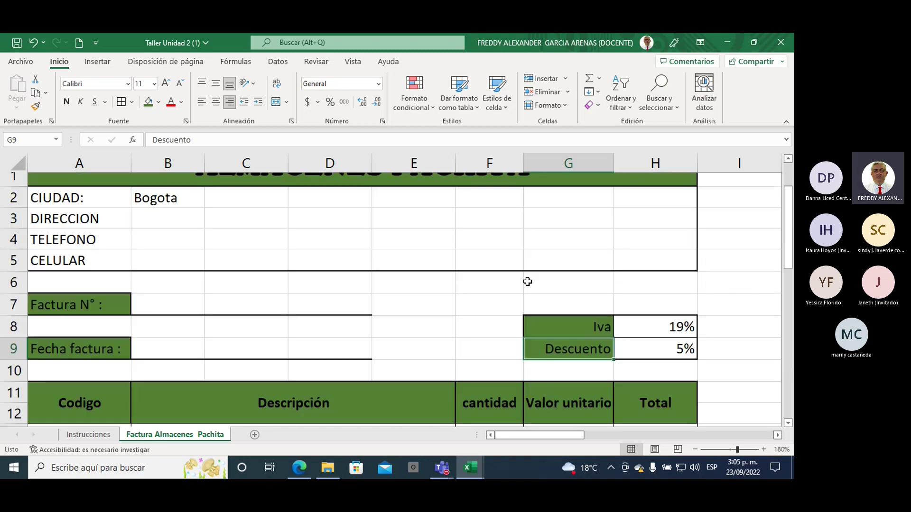
In Save As, create and open a new 'unidad 2' folder inside Excel basico FLFR11656
click(19, 62)
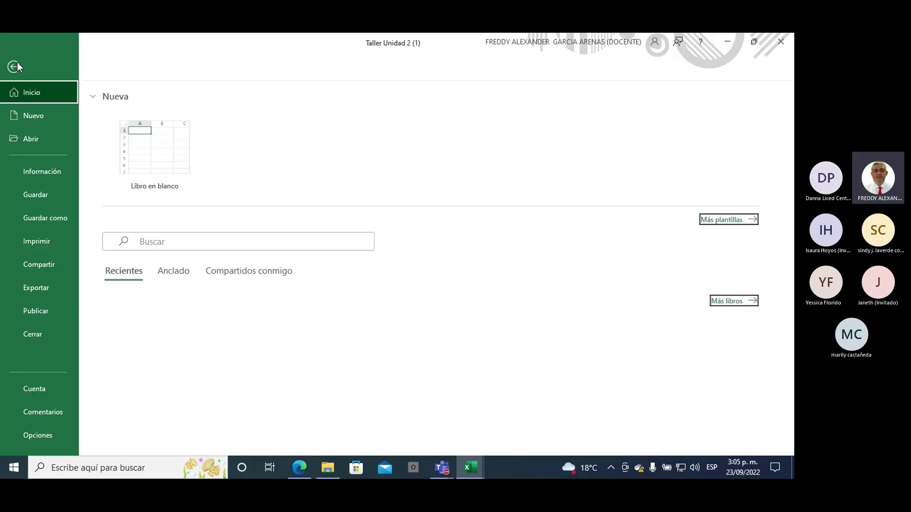
click(40, 220)
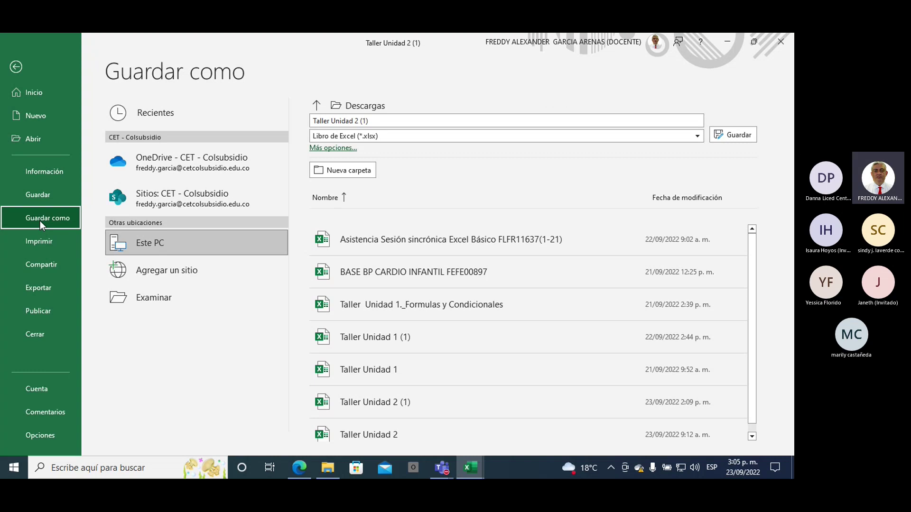
click(149, 301)
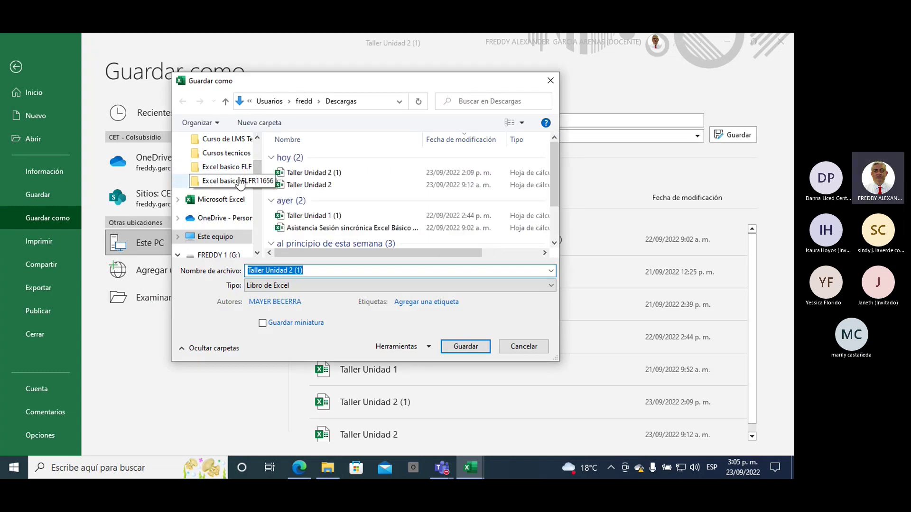
click(240, 181)
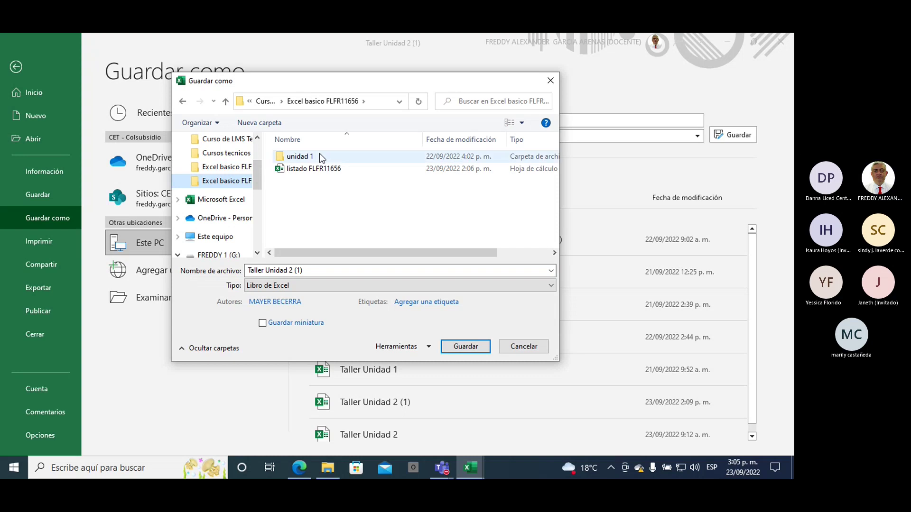
click(264, 124)
text(un)
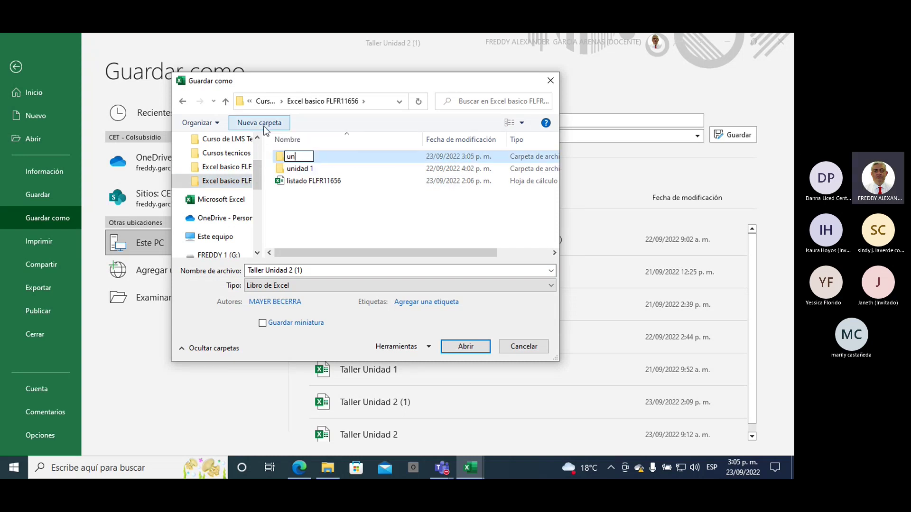
text(ida)
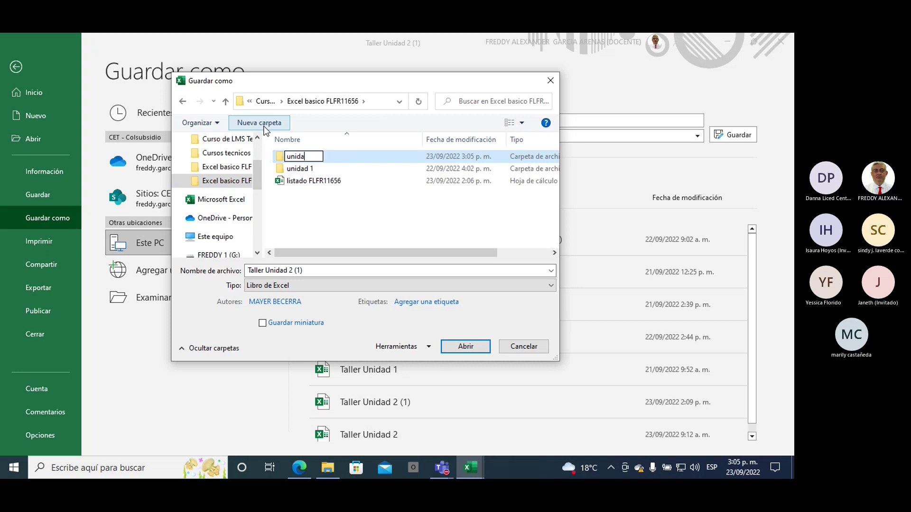
text(d 2)
key(Return)
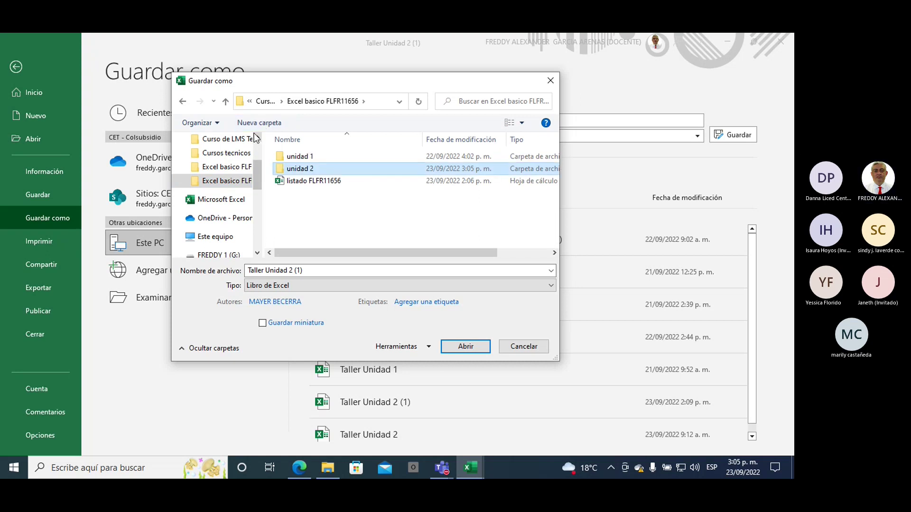
double_click(293, 169)
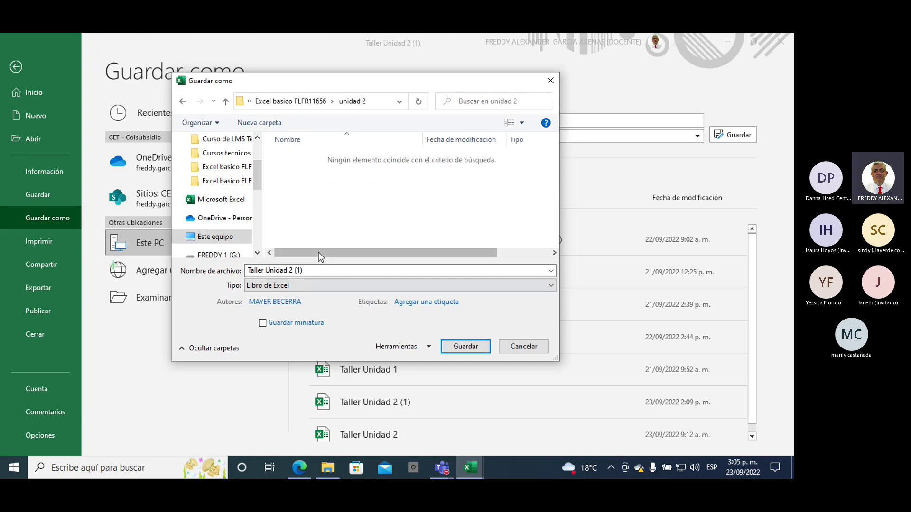
Name the file 'Factura almacenes pachita' and save it
click(309, 271)
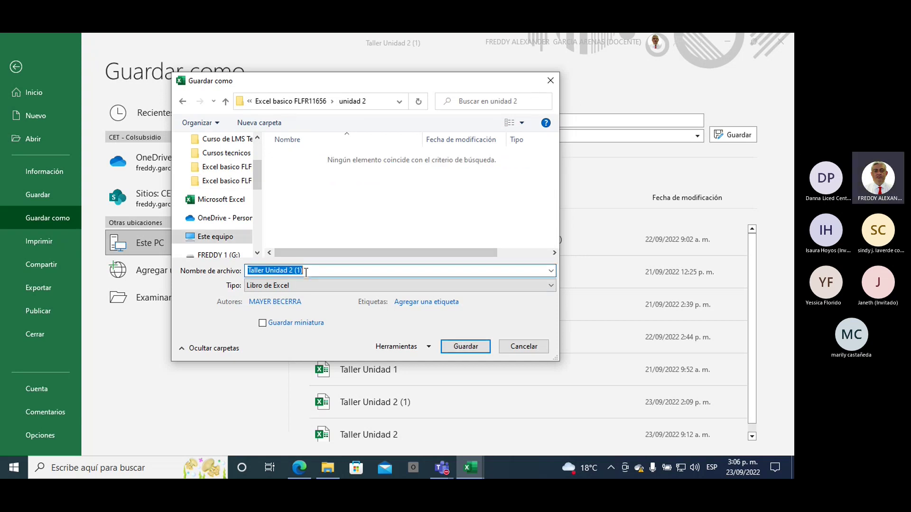
click(308, 271)
key(BackSpace)
key(BackSpace)
key(BackSpace)
key(BackSpace)
key(BackSpace)
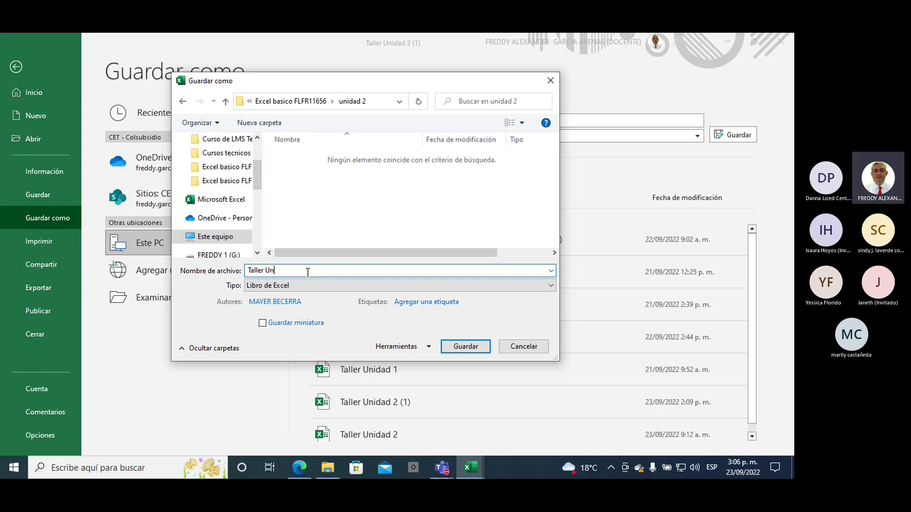
key(BackSpace)
key(BackSpace)
key(BackSpace)
text(Fac)
text(tura alam)
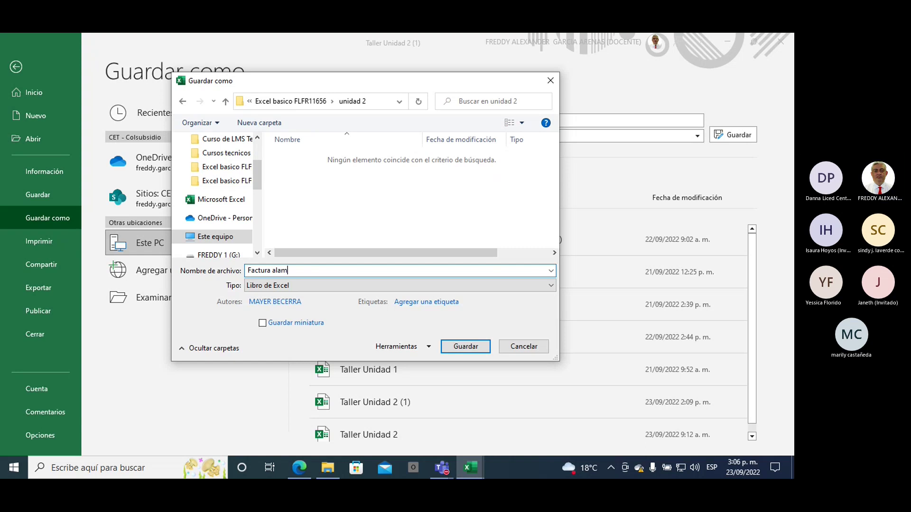
text(cenes)
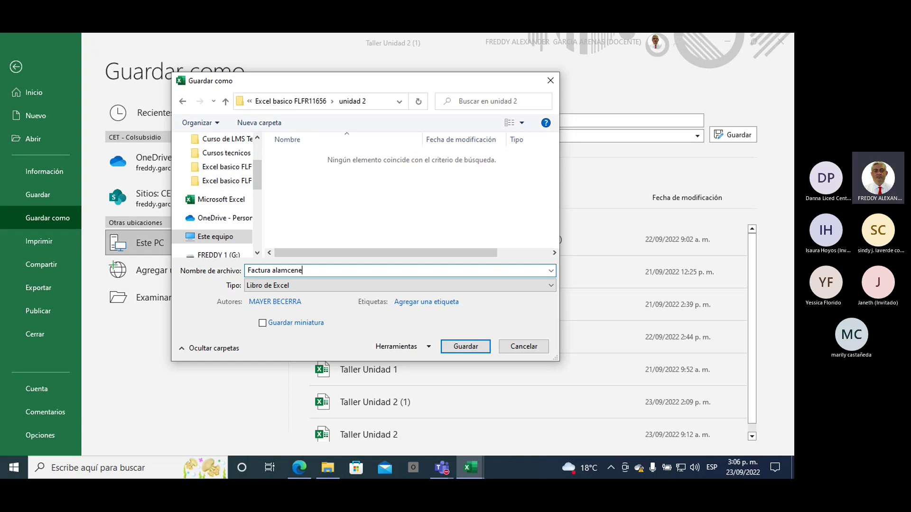
key(BackSpace)
key(BackSpace)
key(BackSpace)
key(BackSpace)
key(BackSpace)
text(macenes)
text( pachita)
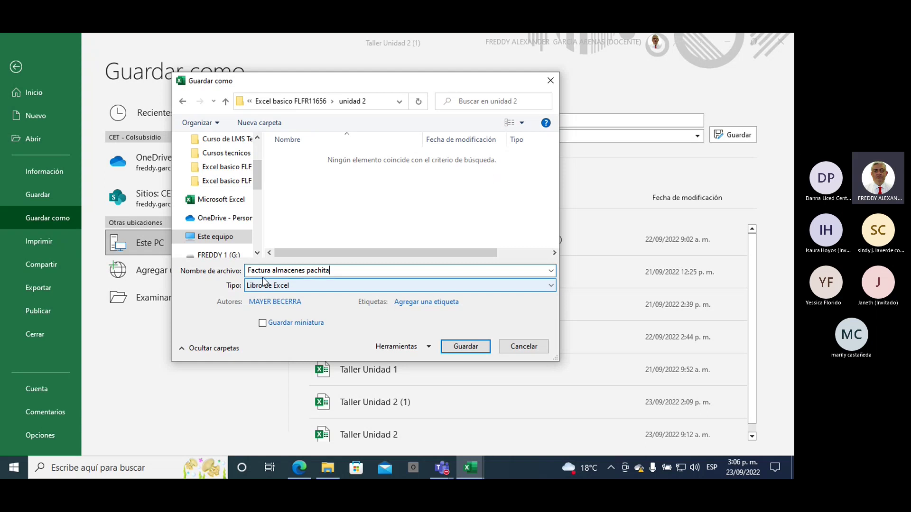
click(459, 352)
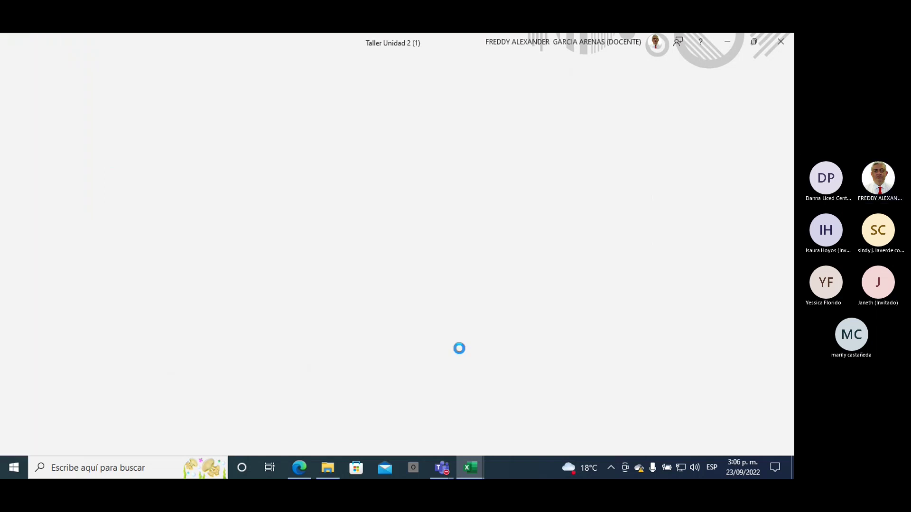
Shift the view right to show columns C–L and select the first Valor unitario cell, G13
scroll(285, 287, up, 1)
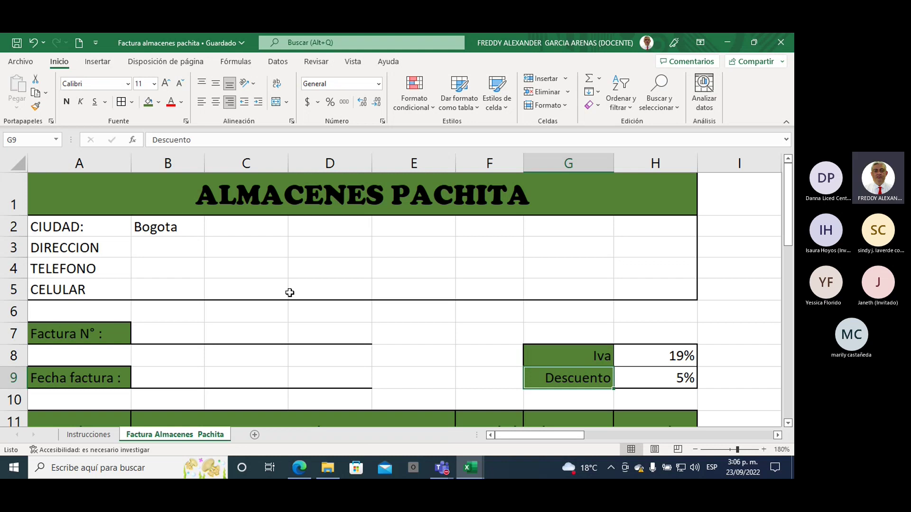
scroll(289, 299, down, 2)
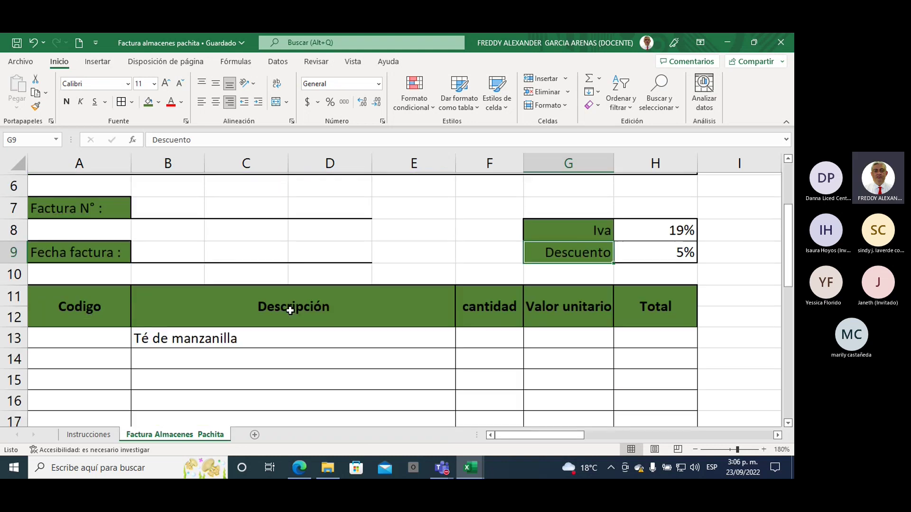
scroll(291, 311, down, 1)
scroll(291, 312, up, 2)
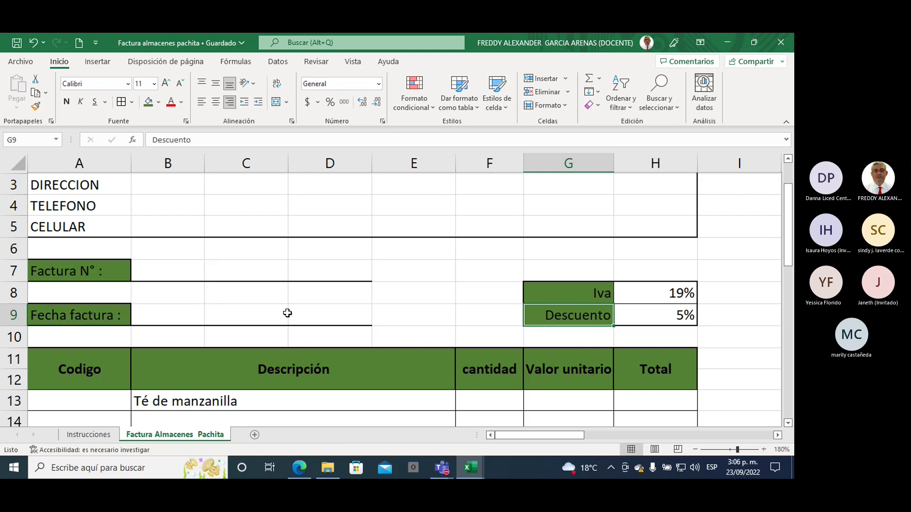
scroll(288, 313, down, 2)
scroll(287, 313, down, 1)
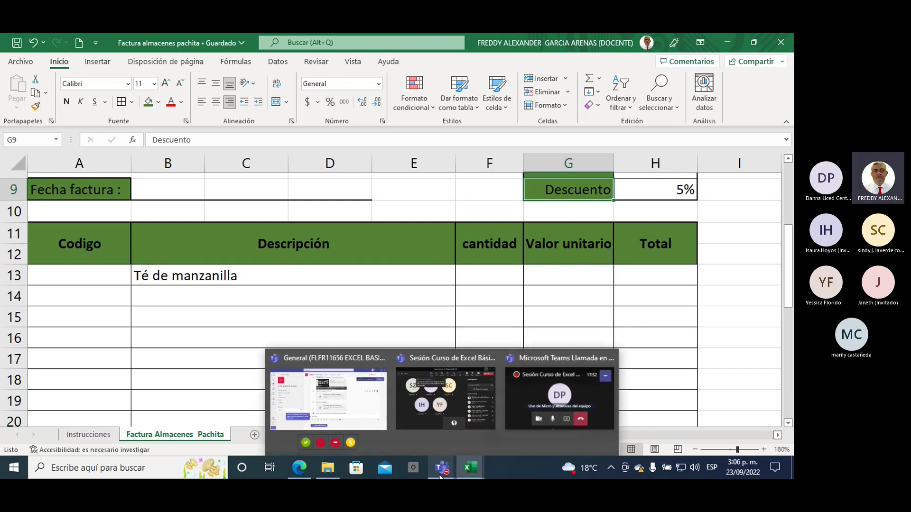
click(327, 296)
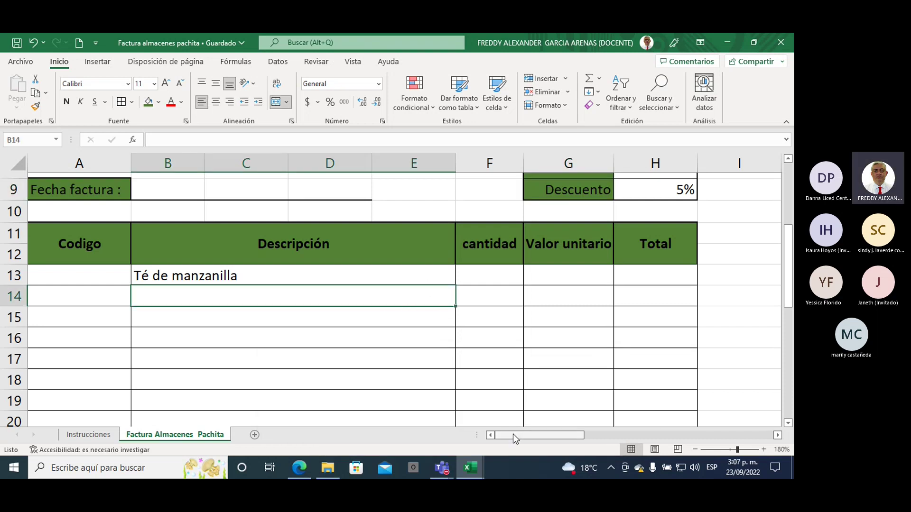
drag(513, 434, 539, 430)
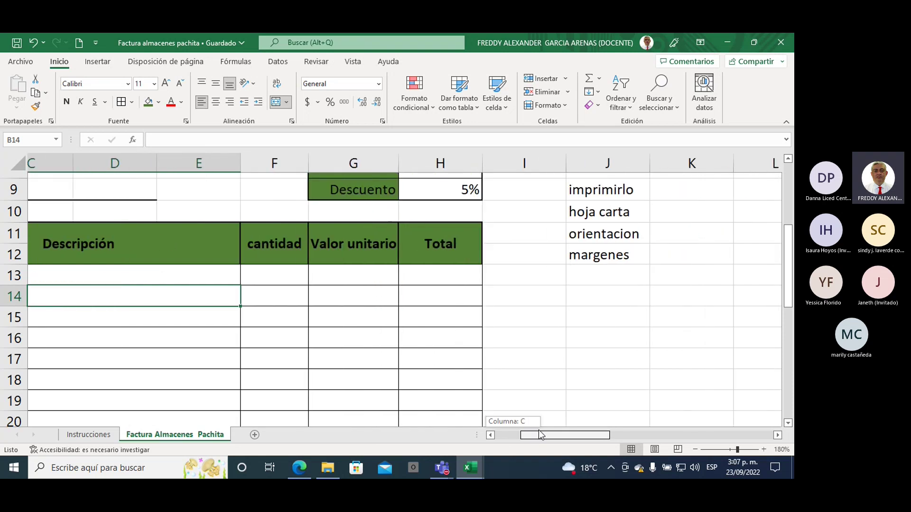
click(332, 274)
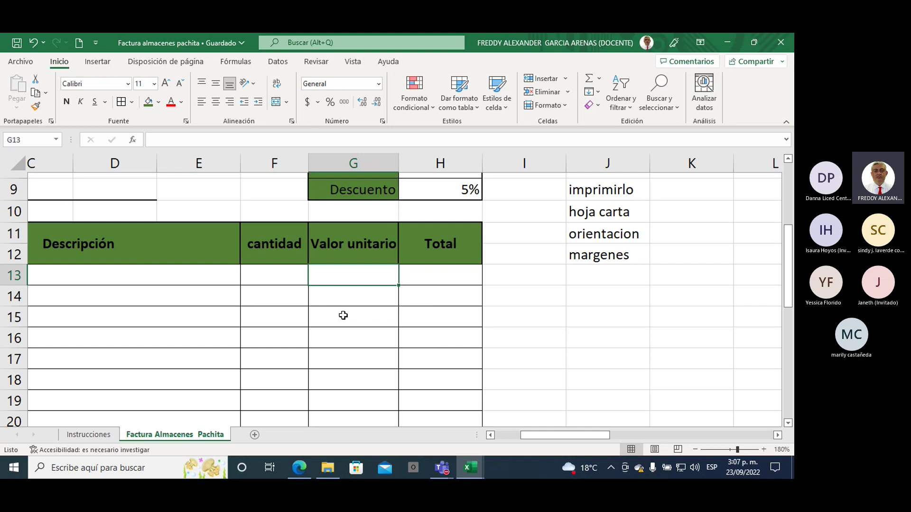
Enter 3000 as the first Valor unitario in G13 and a sample 60000 in J15
text(3000)
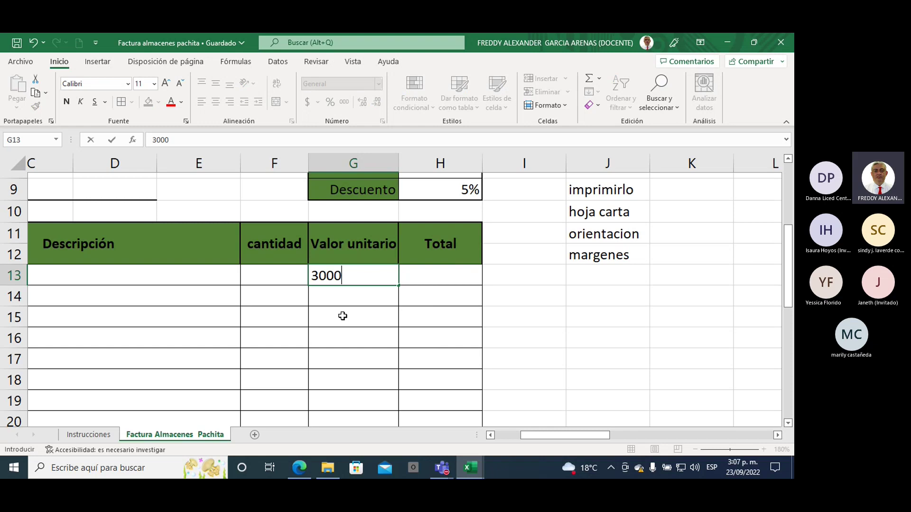
key(Return)
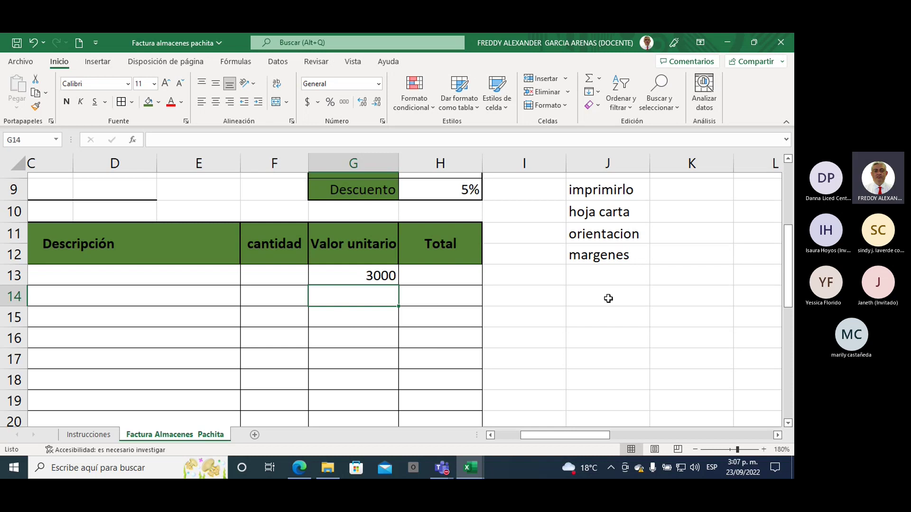
click(591, 320)
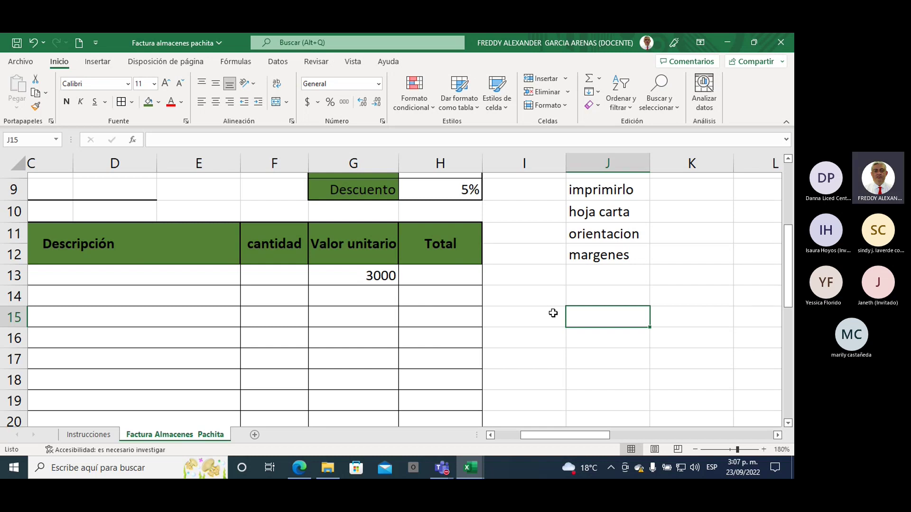
text(6000)
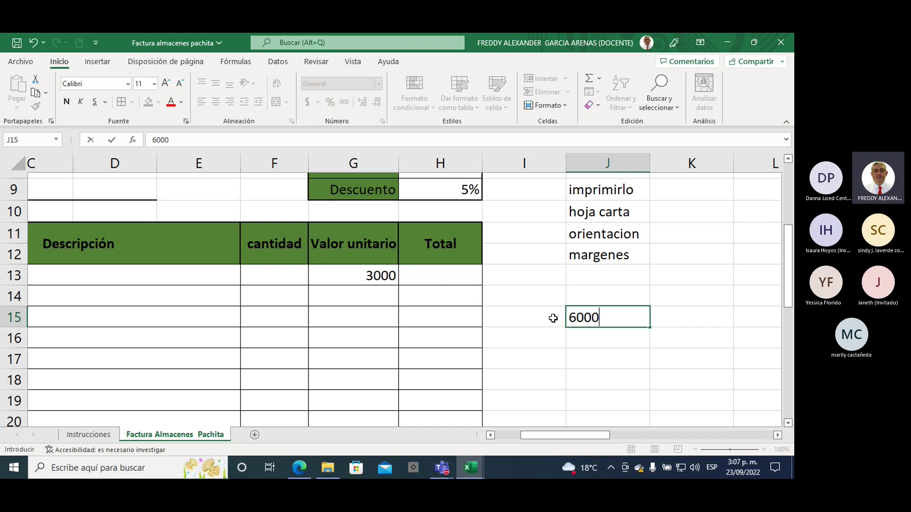
text(0)
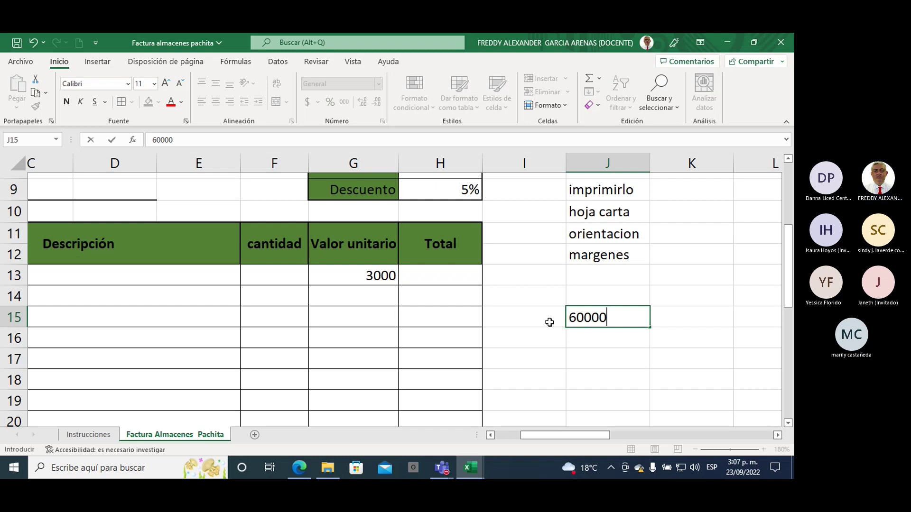
key(Return)
click(578, 318)
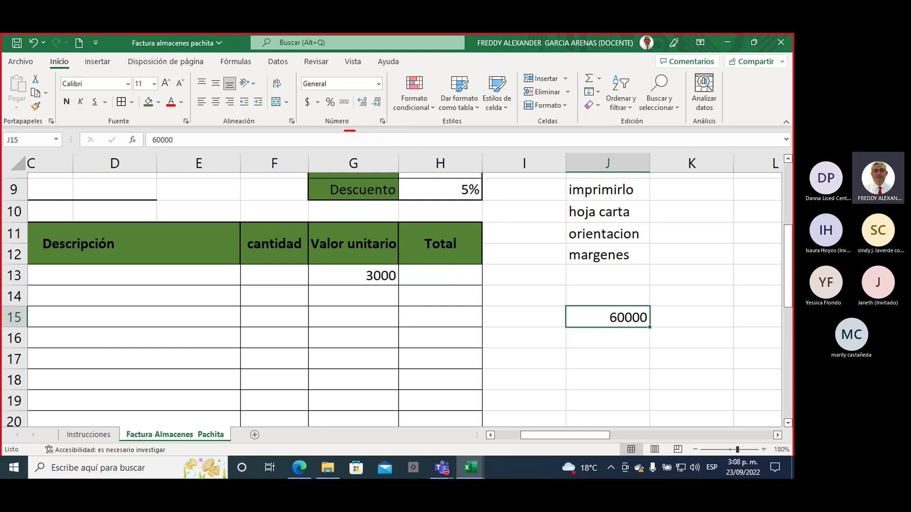
Move the 60000 from J15 to J16 and apply the Número format, showing 60000,00
mouse_move(350, 130)
mouse_down()
mouse_move(286, 97)
mouse_move(308, 131)
mouse_move(360, 135)
mouse_up()
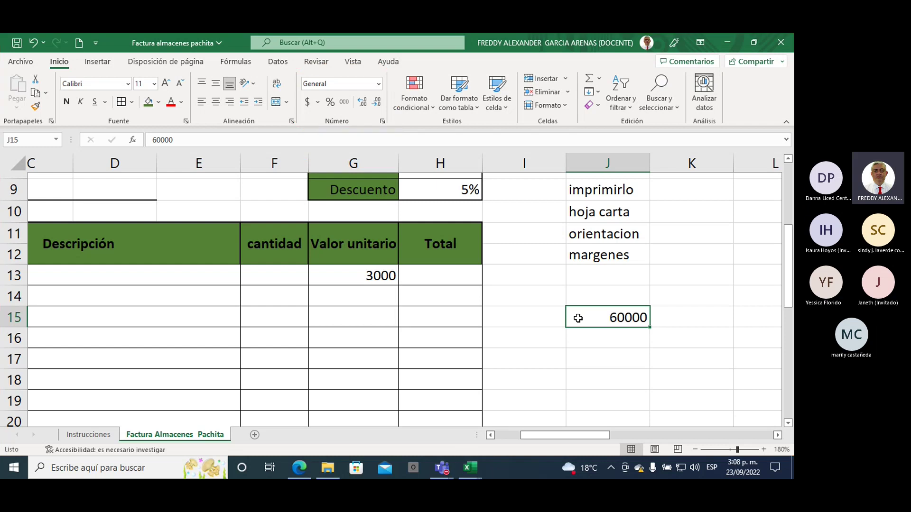
drag(627, 327, 618, 339)
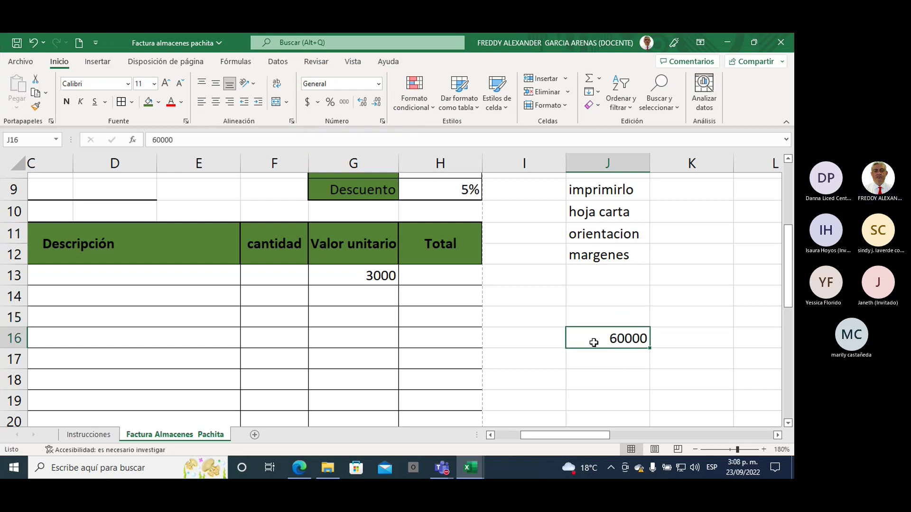
click(380, 86)
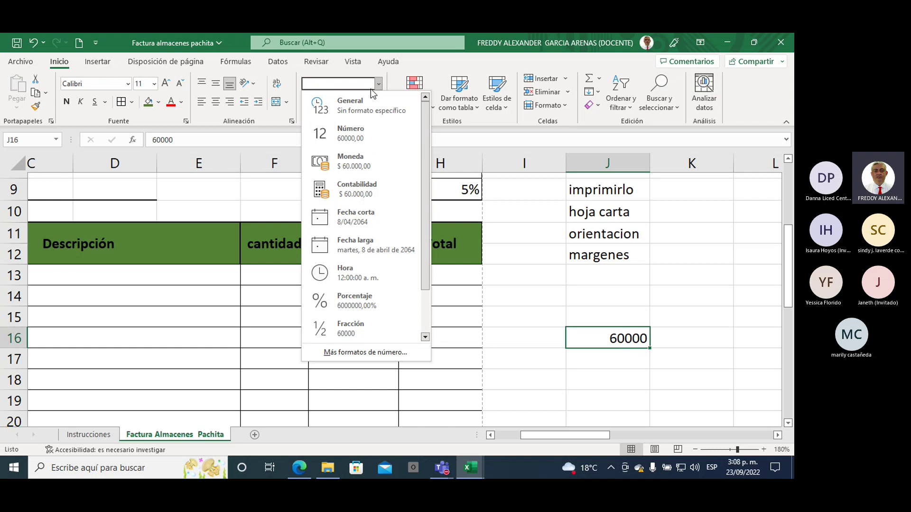
click(364, 137)
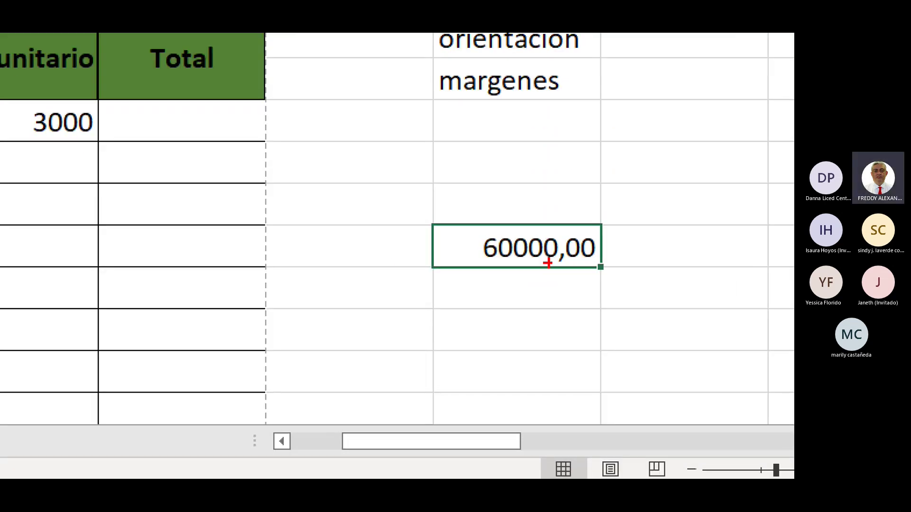
drag(560, 277, 556, 292)
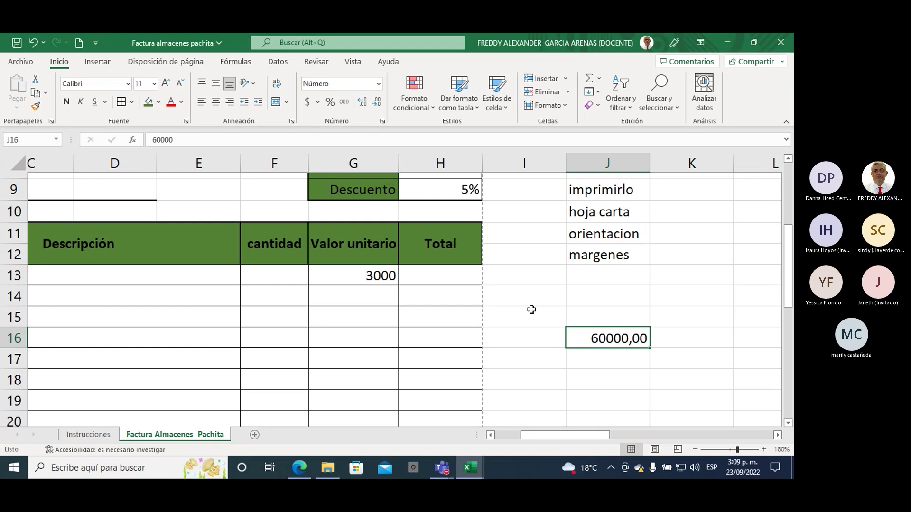
Apply Moneda format to J16 ($ 60.000,00), widen column J, and mark the separators
click(379, 84)
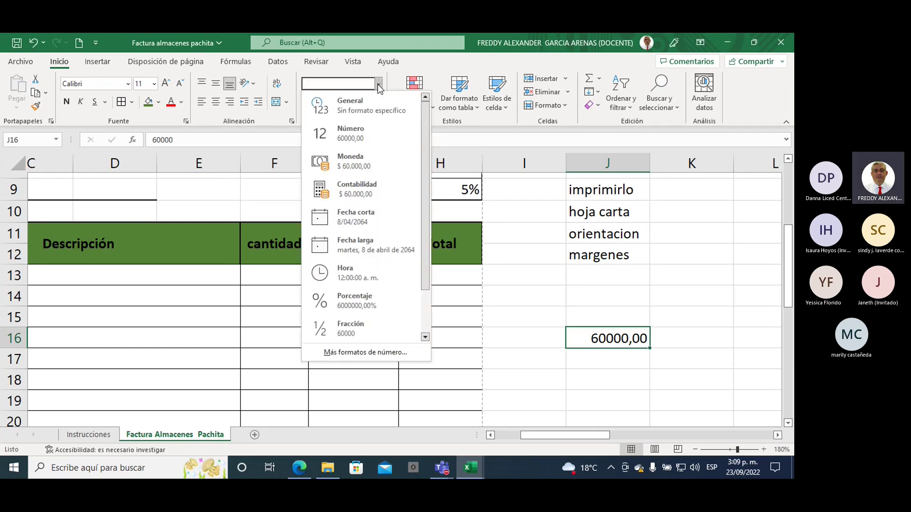
click(368, 168)
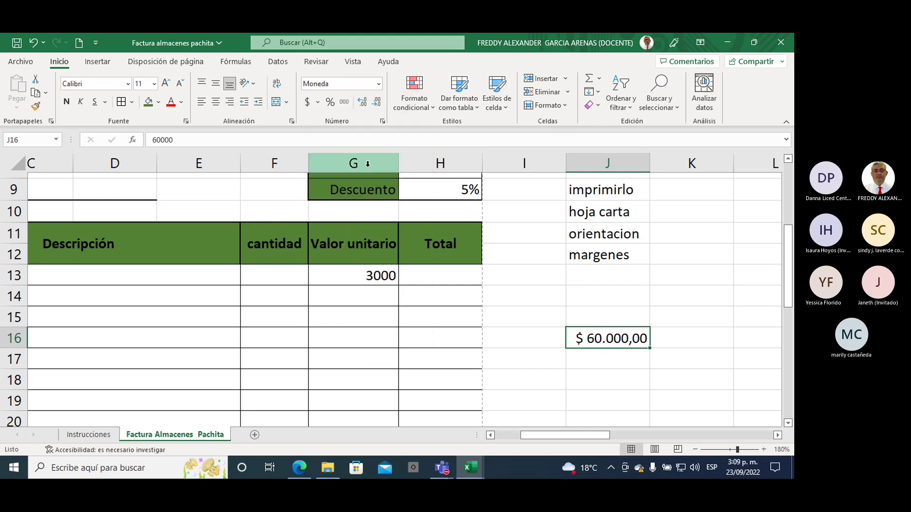
drag(649, 163, 787, 163)
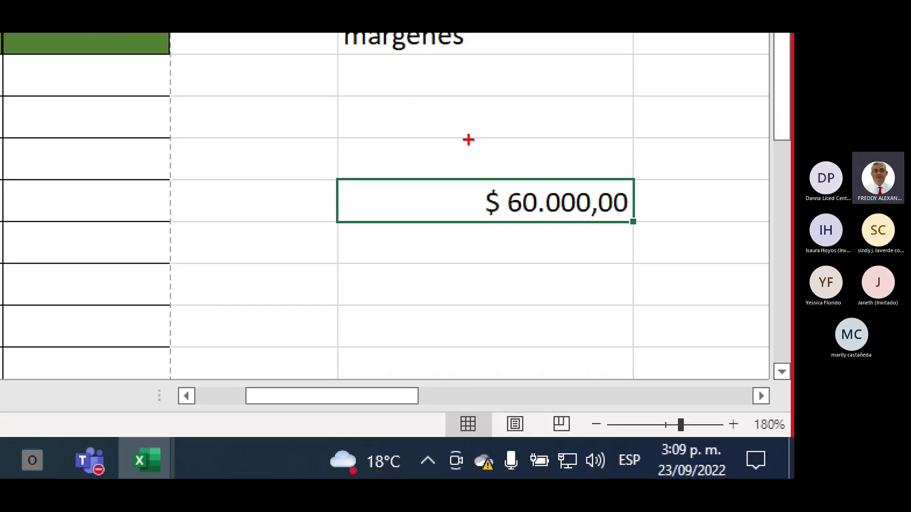
mouse_move(468, 140)
mouse_down()
mouse_move(483, 187)
mouse_move(492, 166)
mouse_up()
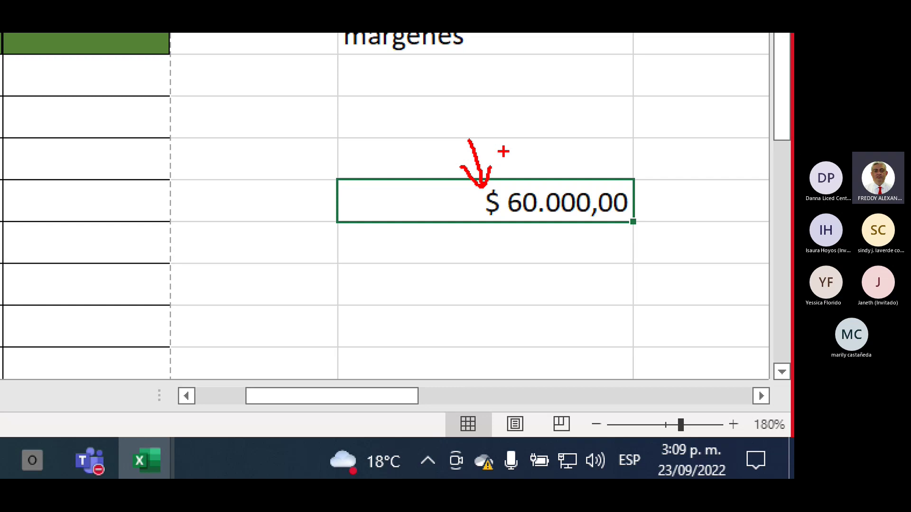
mouse_move(533, 263)
mouse_down()
mouse_move(536, 221)
mouse_move(550, 230)
mouse_up()
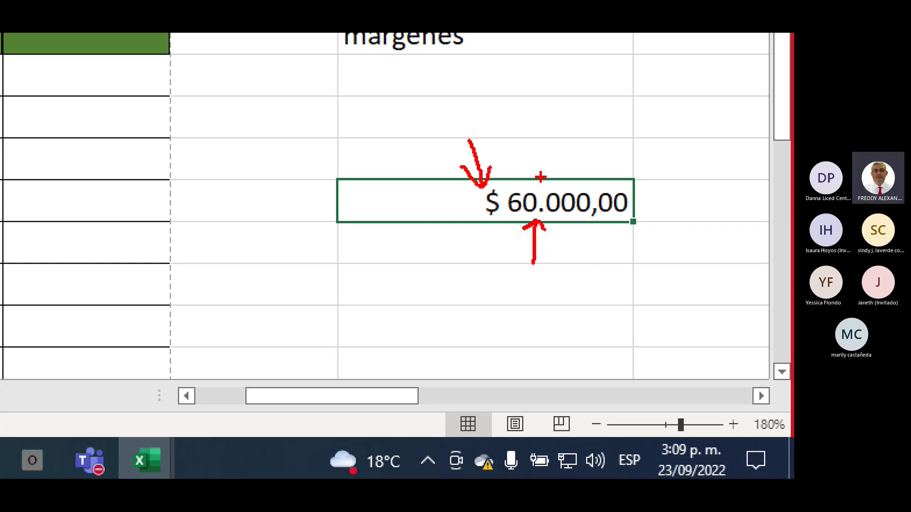
drag(549, 181, 590, 178)
mouse_move(594, 263)
mouse_down()
mouse_move(594, 232)
mouse_move(583, 237)
mouse_move(607, 235)
mouse_up()
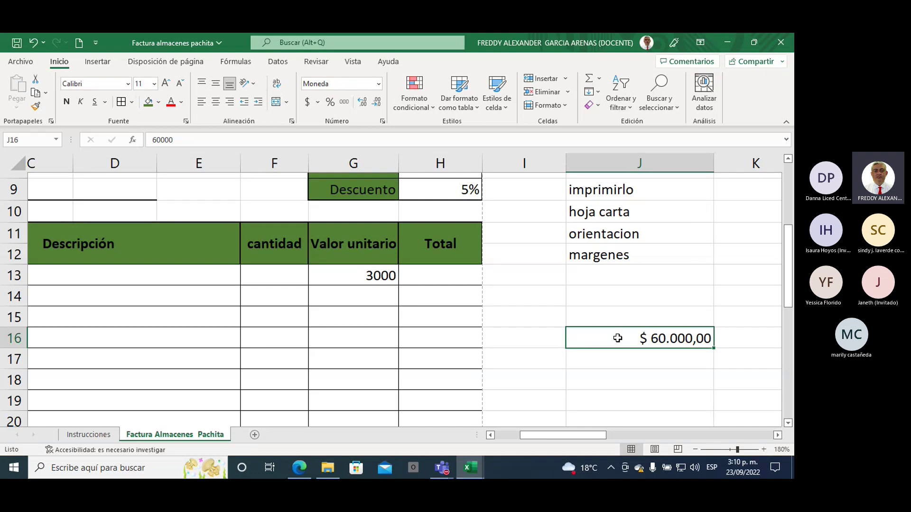
Reset J16 to General, then apply Contabilidad format and mark its $ sign and separators
click(378, 83)
click(350, 105)
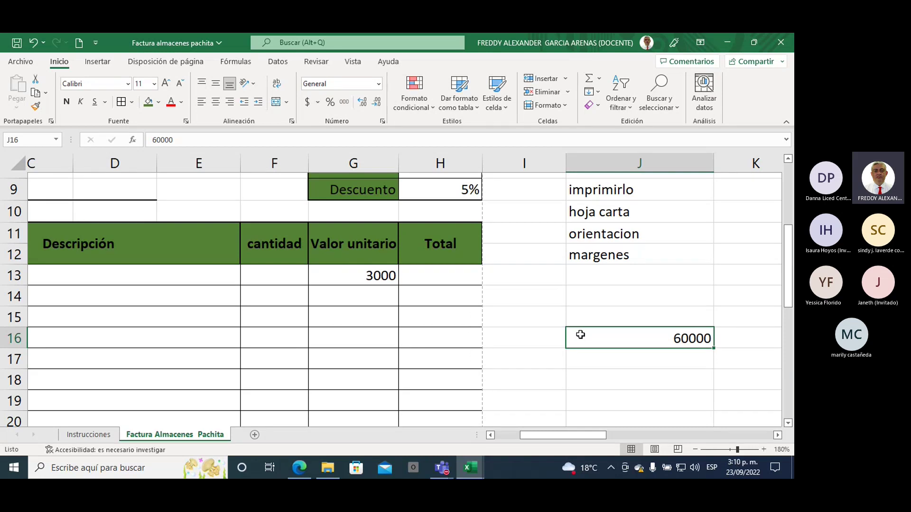
click(378, 85)
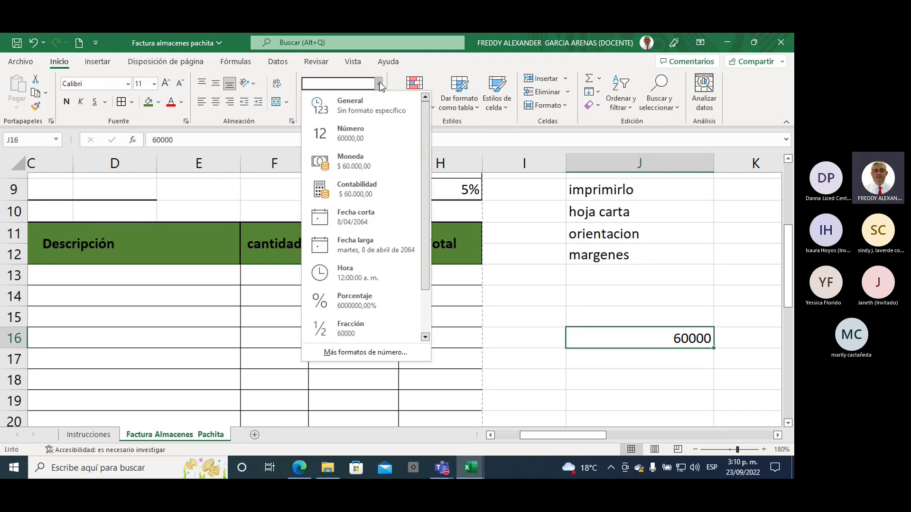
click(377, 191)
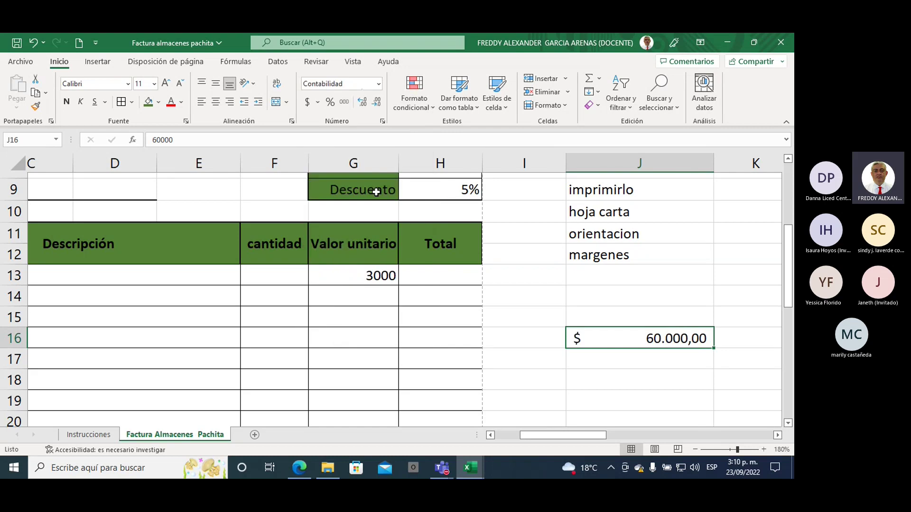
drag(530, 436, 539, 436)
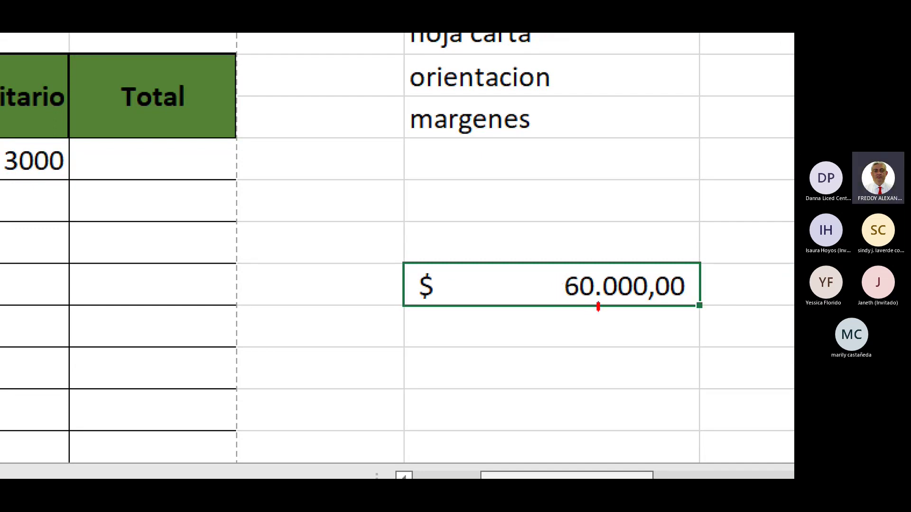
drag(597, 305, 601, 340)
drag(654, 303, 661, 342)
drag(413, 268, 402, 225)
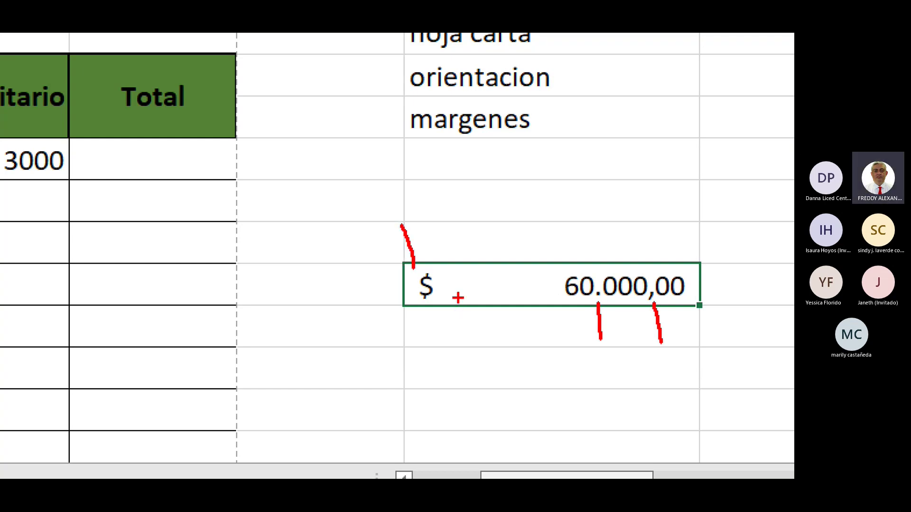
drag(451, 292, 555, 281)
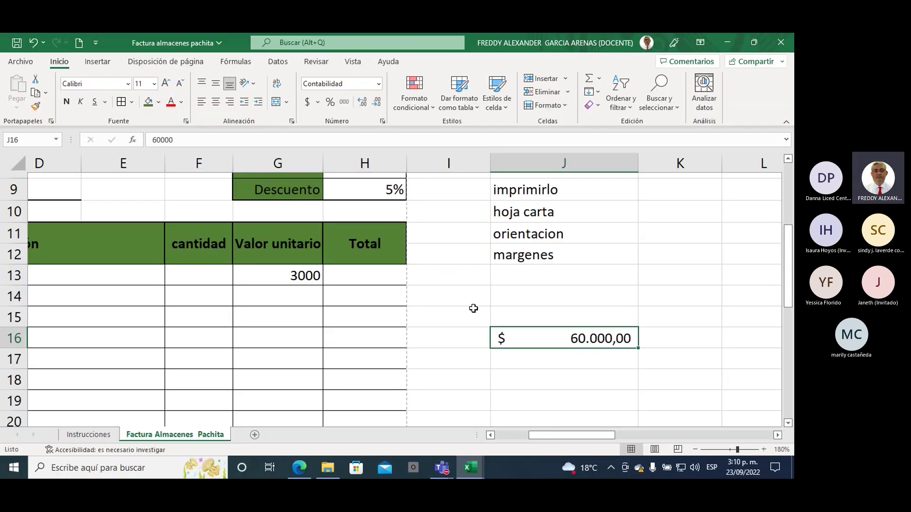
click(379, 84)
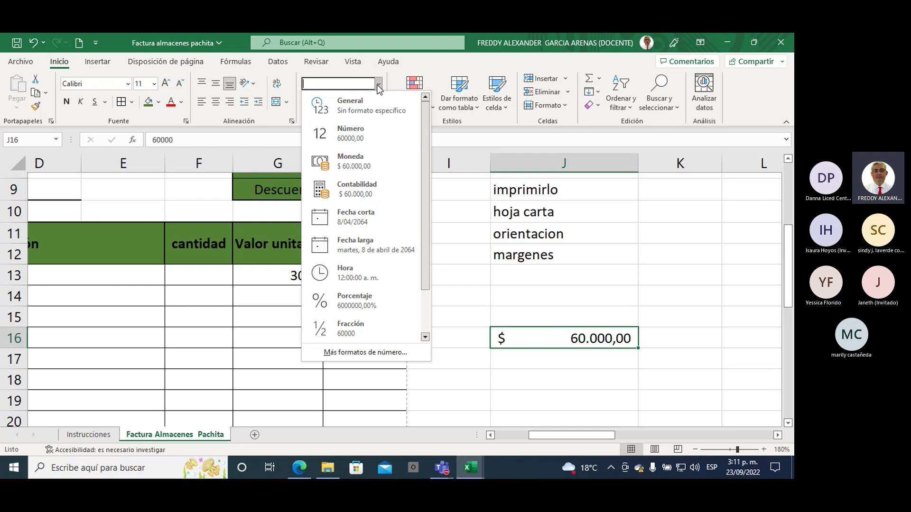
click(491, 219)
scroll(462, 294, up, 3)
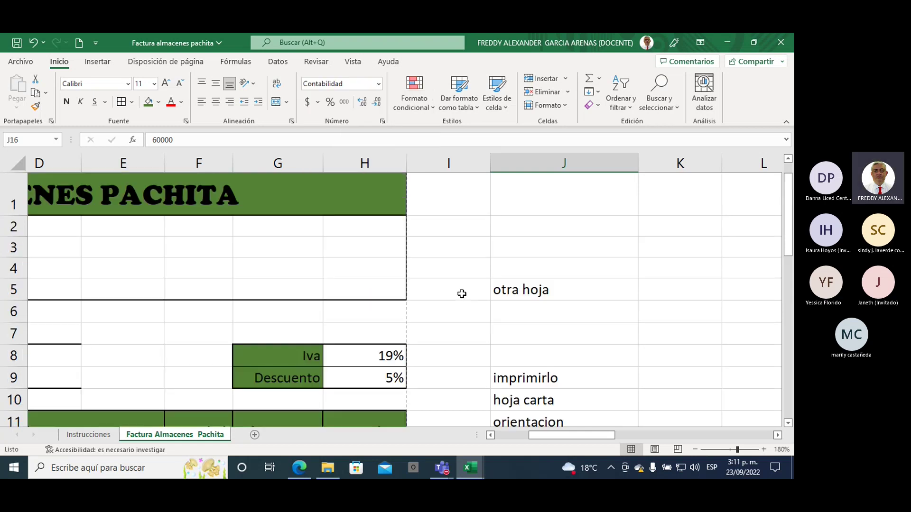
scroll(462, 294, down, 1)
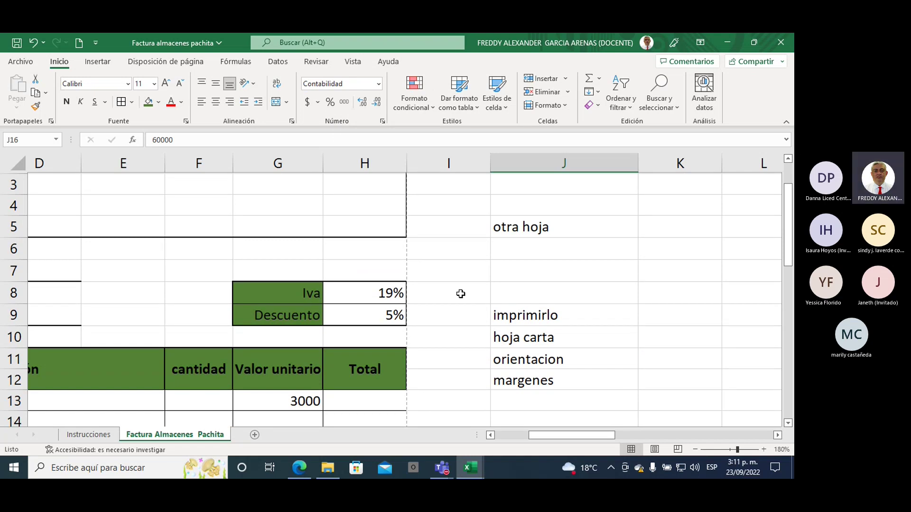
click(369, 295)
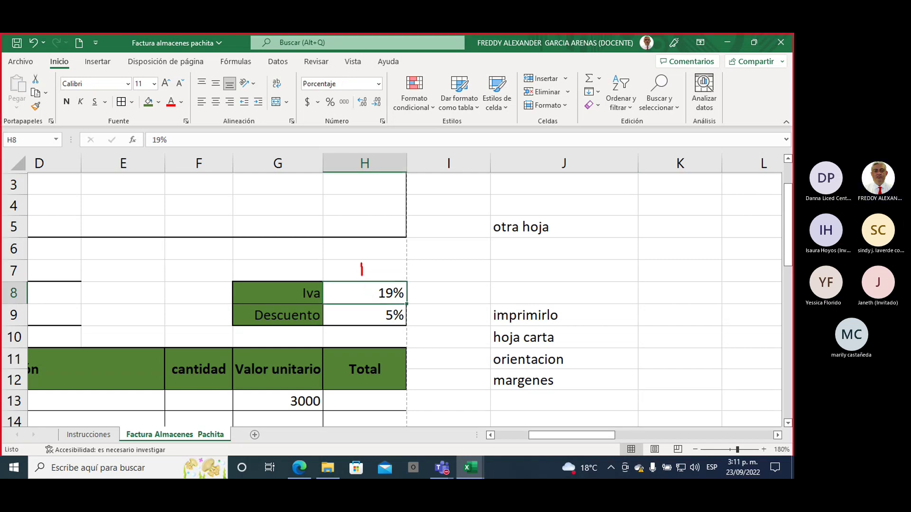
mouse_move(361, 264)
mouse_down()
mouse_move(323, 97)
mouse_move(329, 102)
mouse_up()
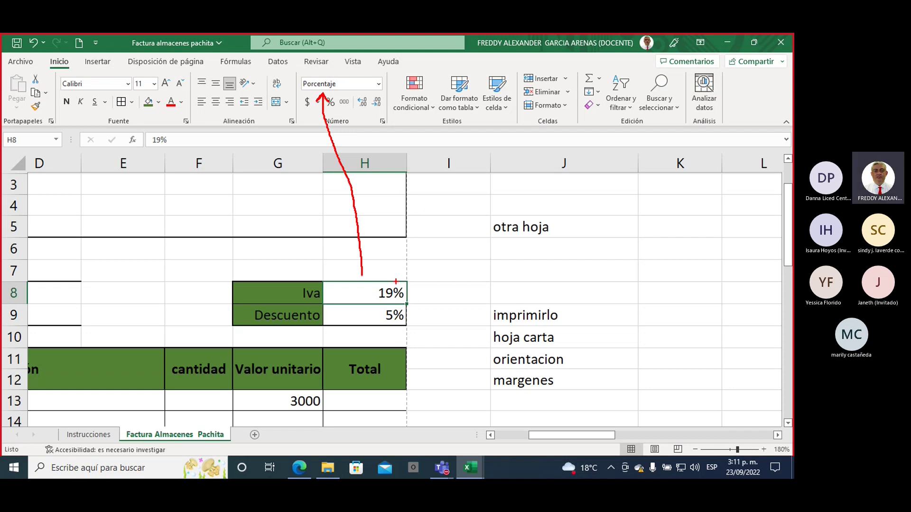
drag(393, 300, 404, 298)
mouse_move(379, 314)
mouse_down()
mouse_move(312, 143)
mouse_move(313, 103)
mouse_up()
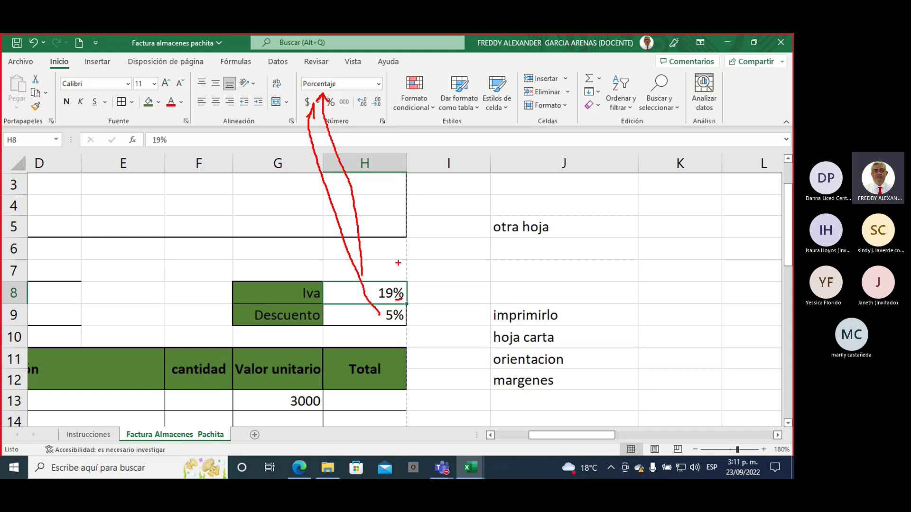
key(Escape)
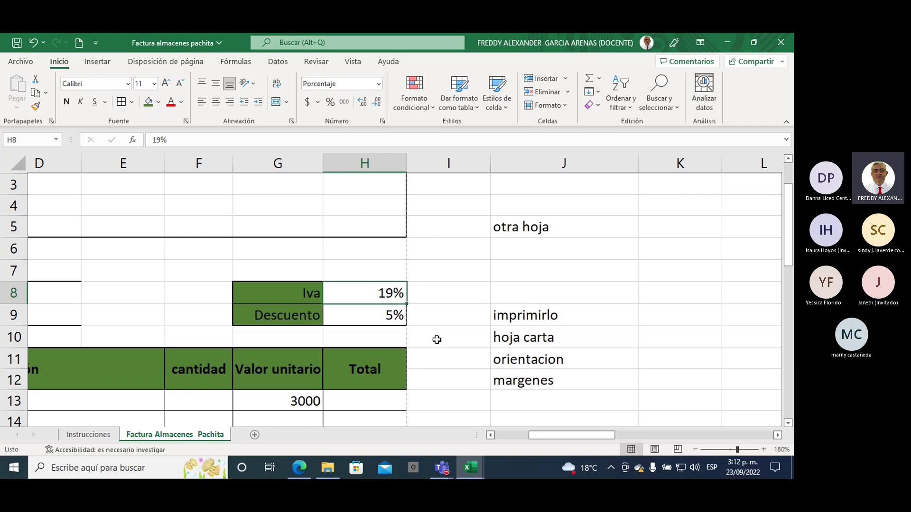
Enter the date 23/09/2022 in cell L8 and check its number format
scroll(437, 340, down, 1)
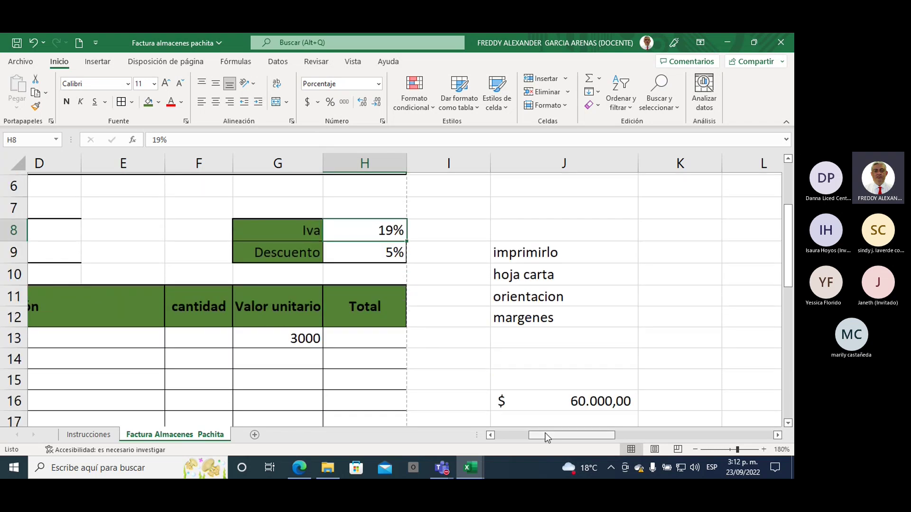
drag(547, 436, 583, 432)
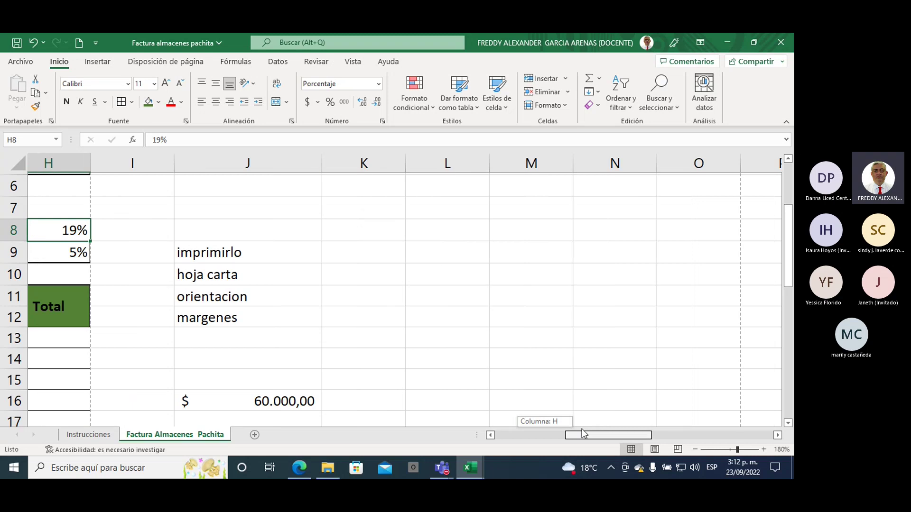
click(414, 237)
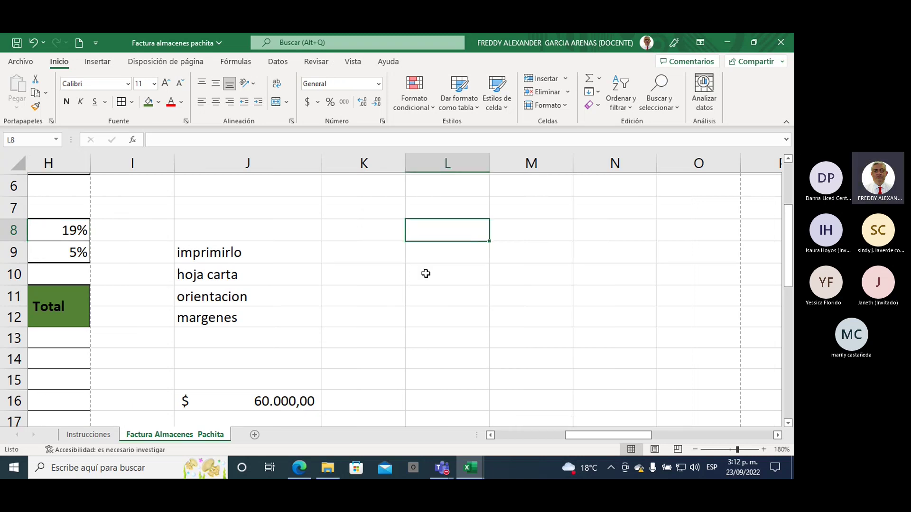
text(23)
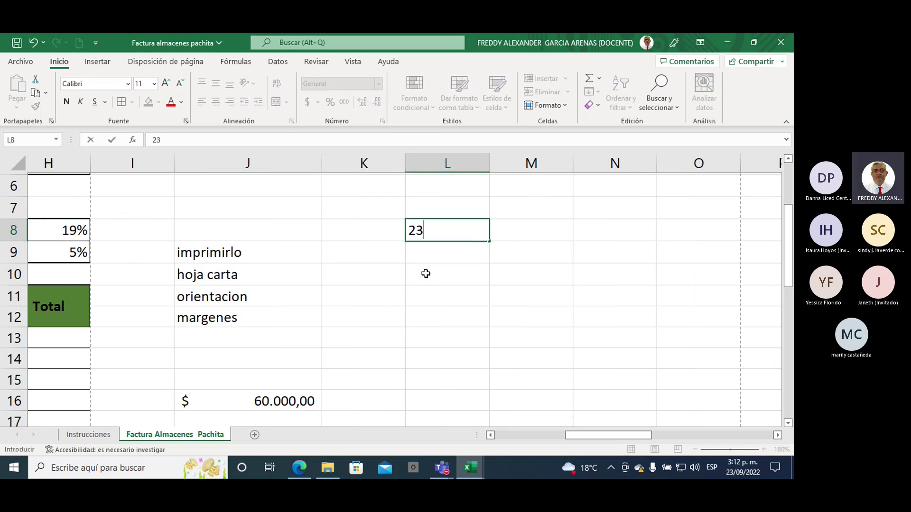
text(/)
text(09)
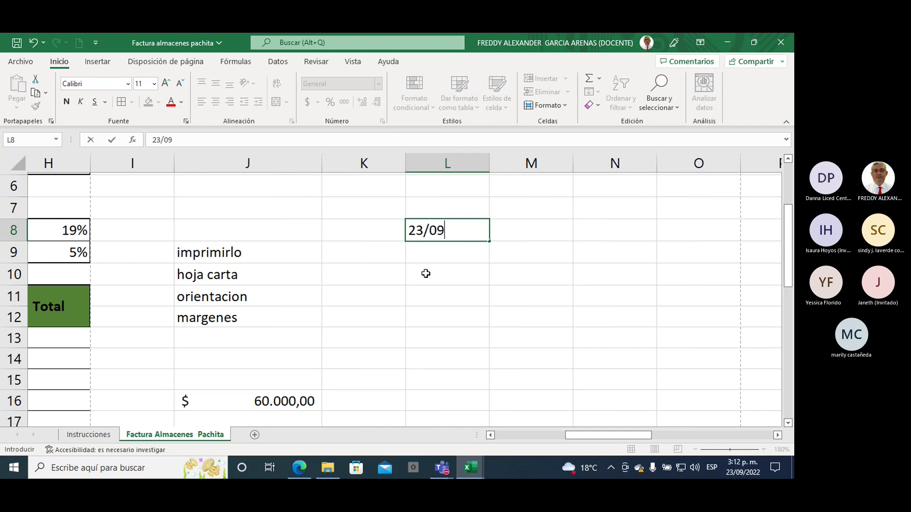
text(/20)
text(22)
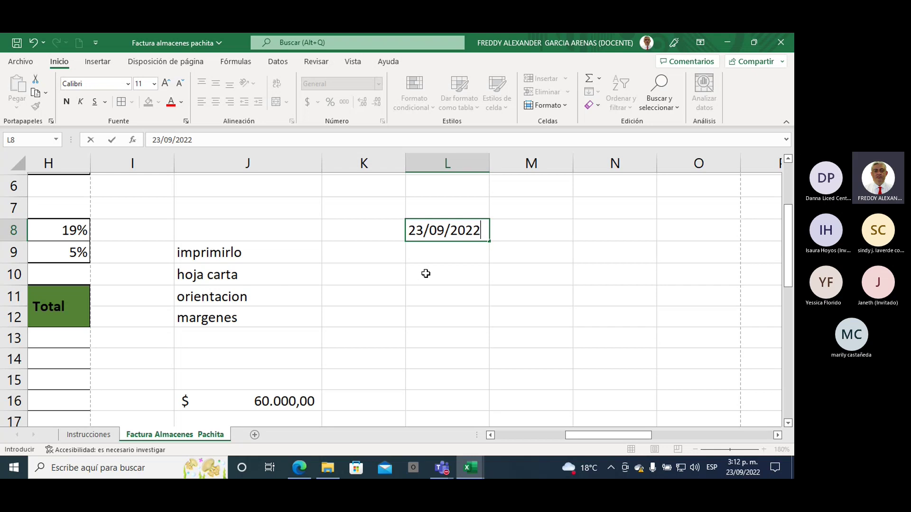
key(Return)
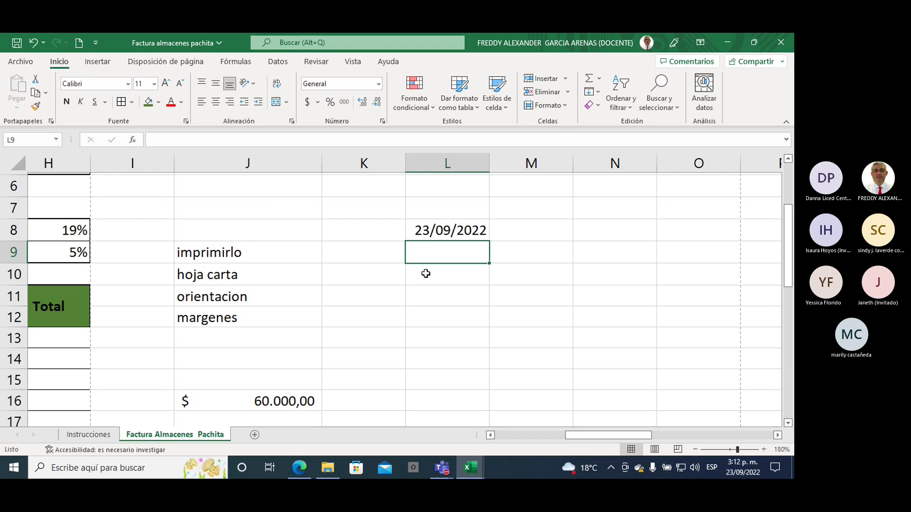
click(436, 231)
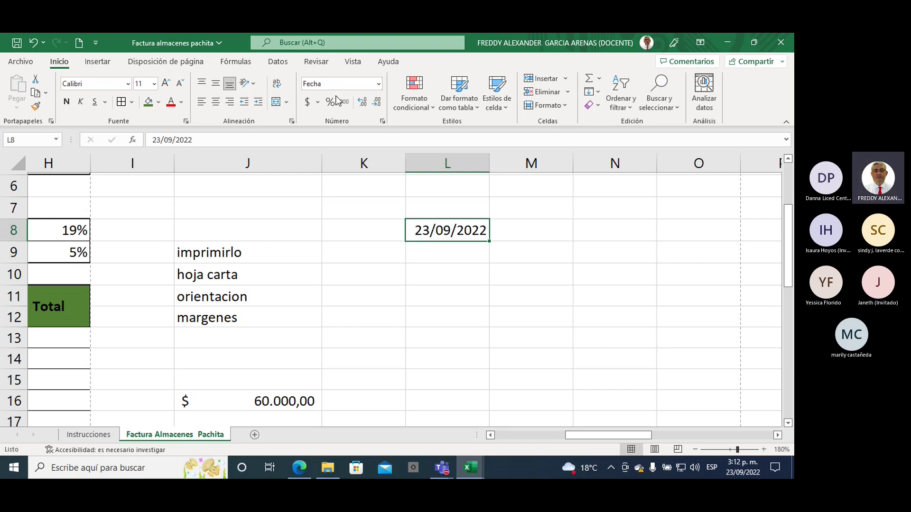
click(327, 83)
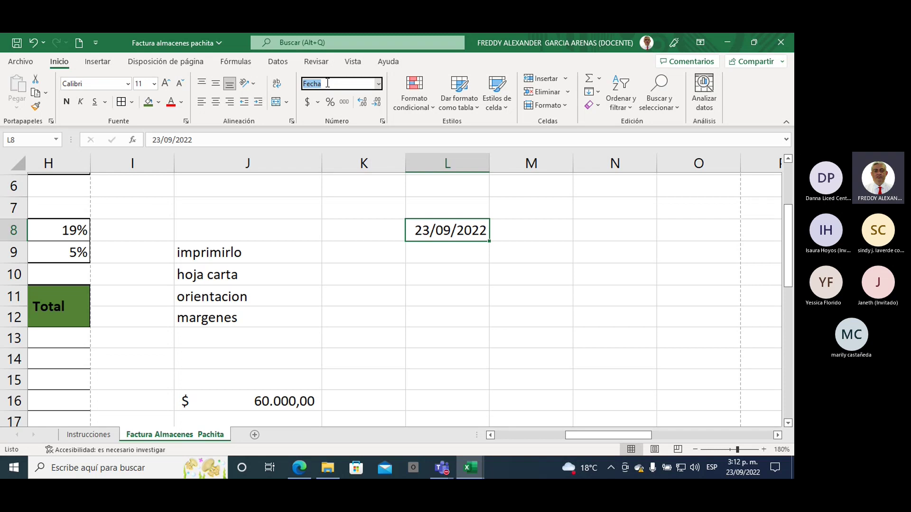
Show L8 as General (serial 44827), then as Fecha larga: viernes, 23 de septiembre de 2022
click(378, 84)
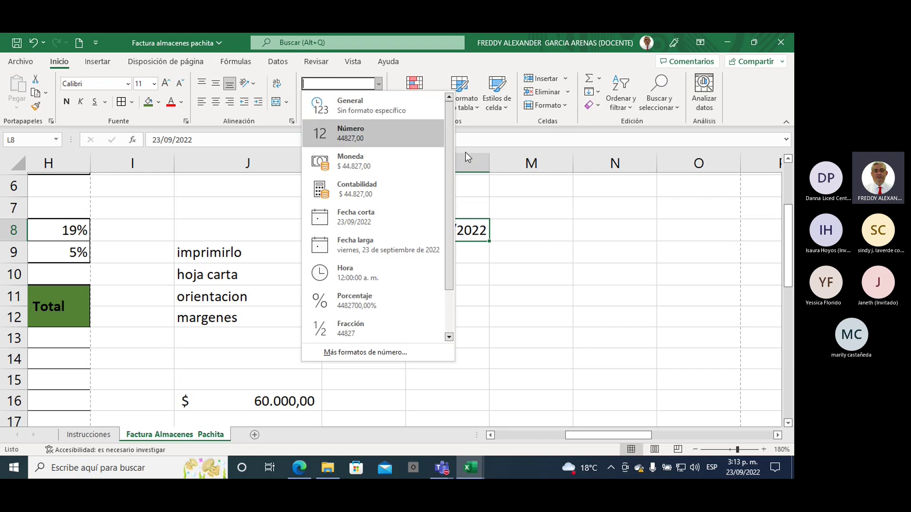
key(Escape)
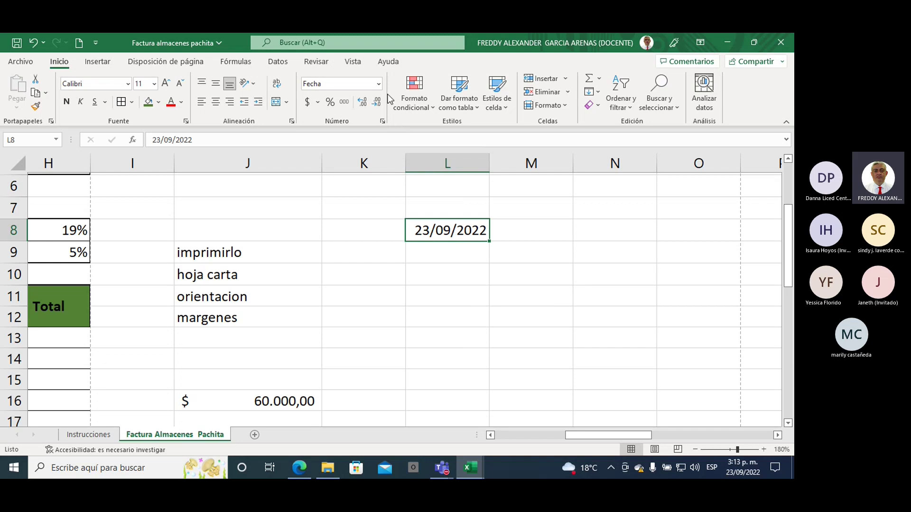
click(378, 83)
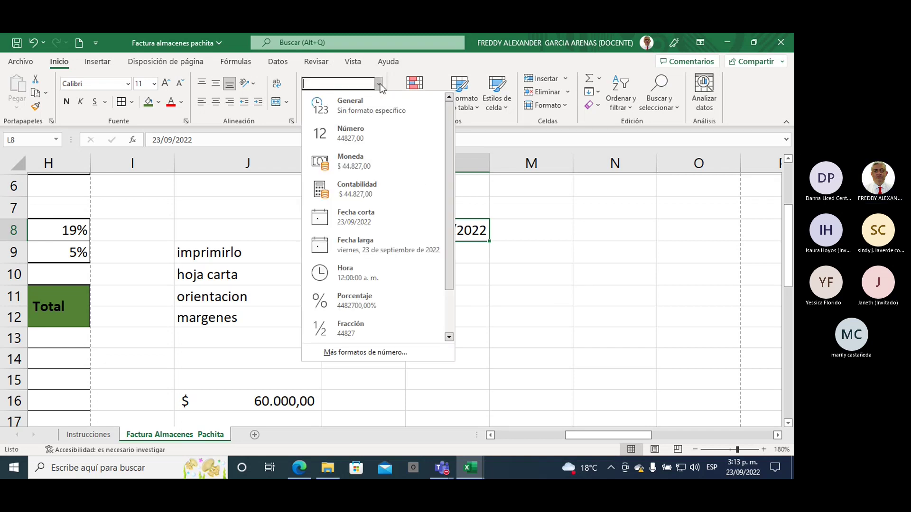
click(357, 105)
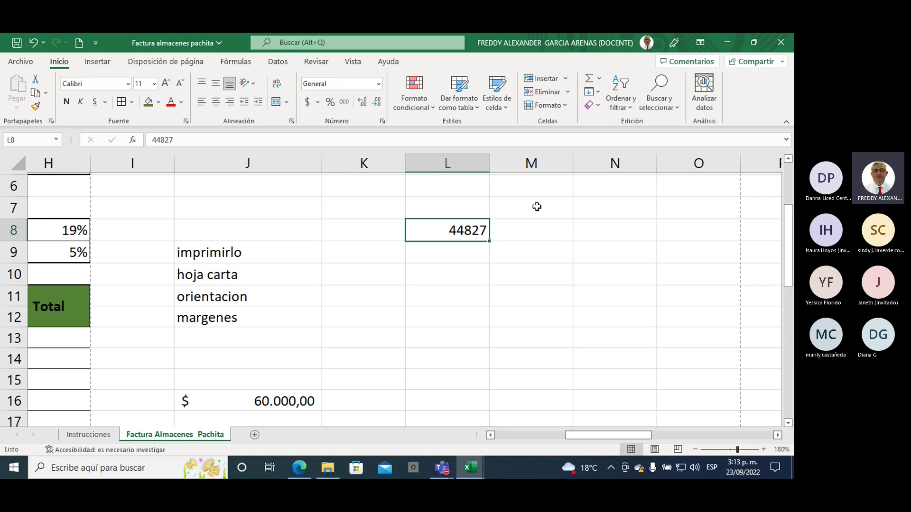
click(378, 84)
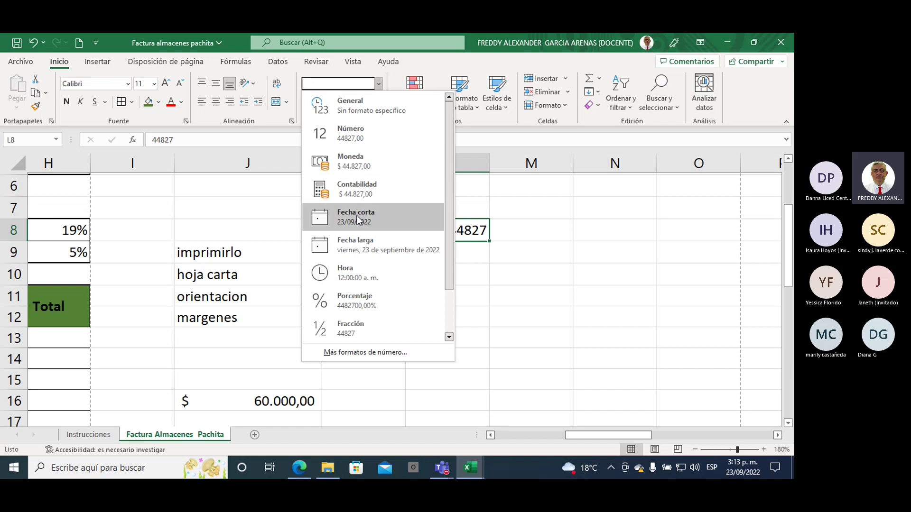
click(357, 240)
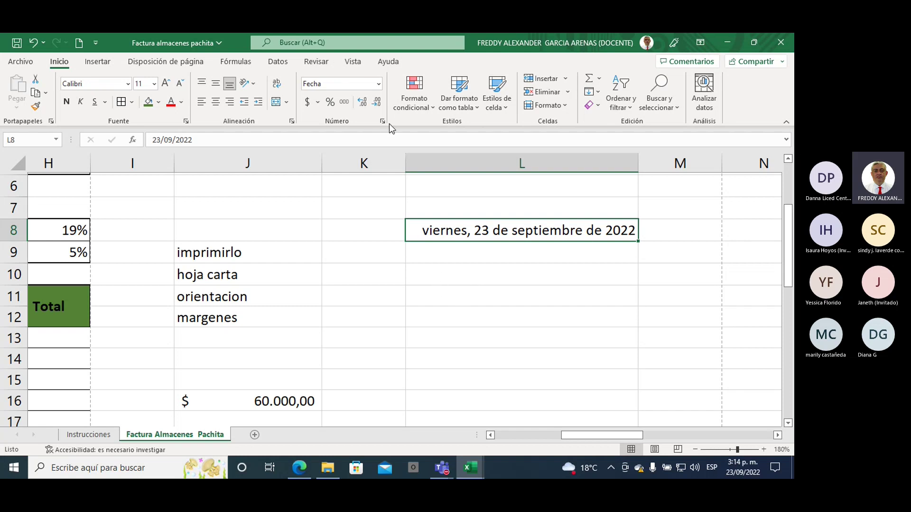
click(378, 83)
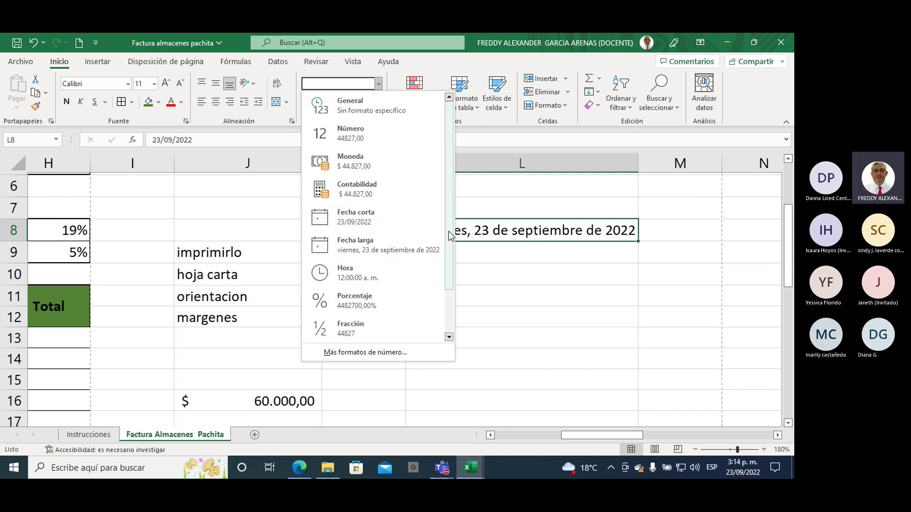
drag(448, 240, 451, 288)
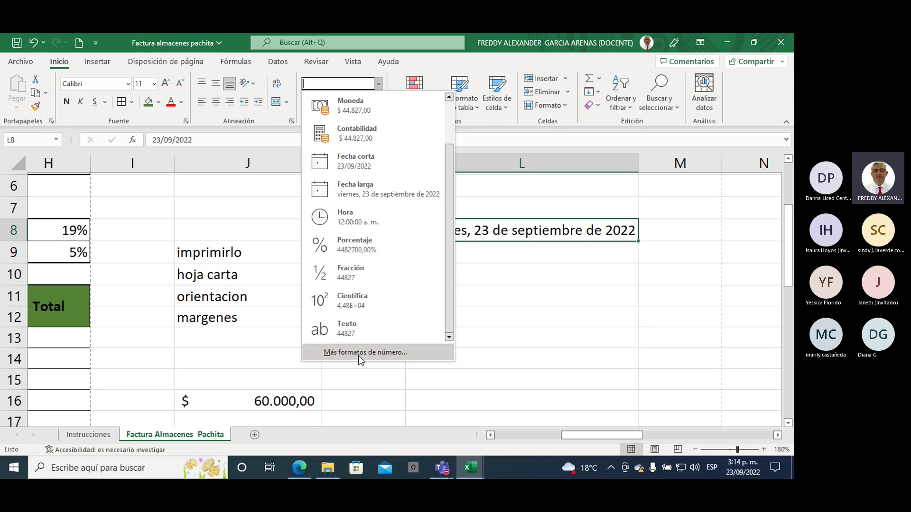
click(496, 318)
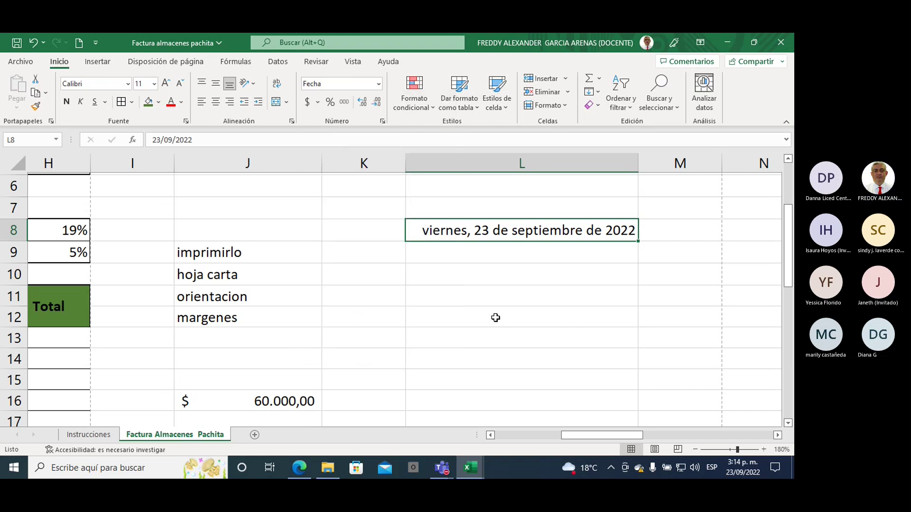
click(507, 296)
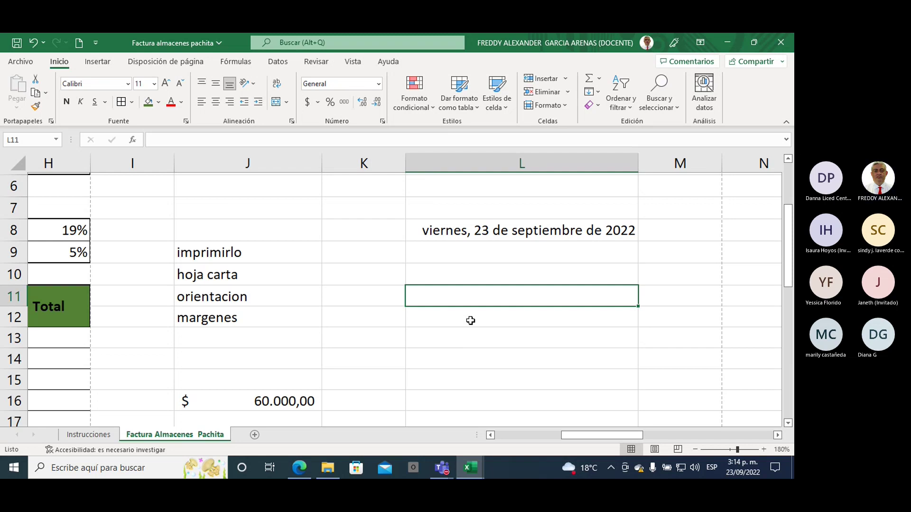
Enter 473845 in cell L11 and point out the Número formatting options
text(4738)
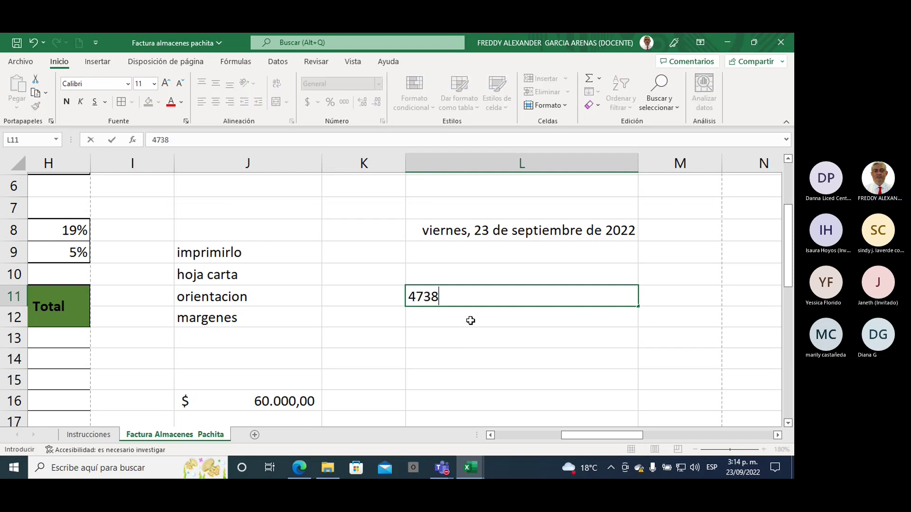
text(45)
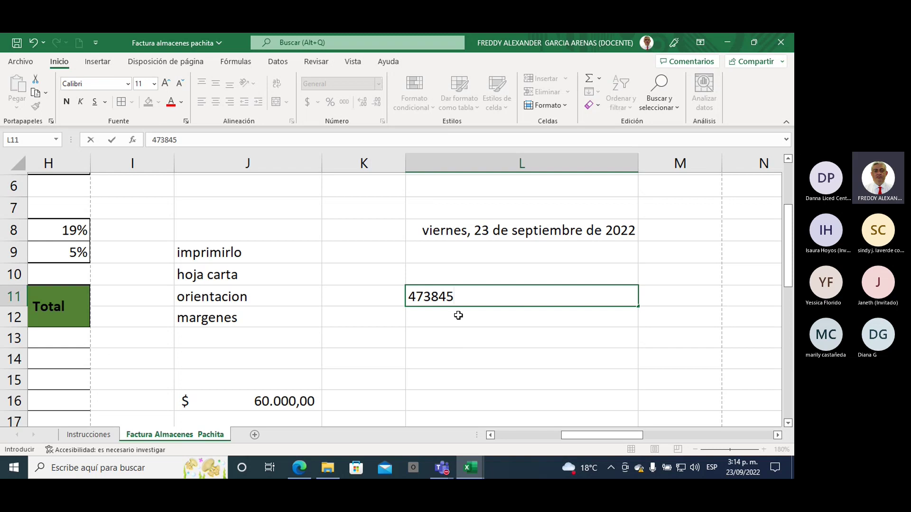
key(Return)
click(444, 297)
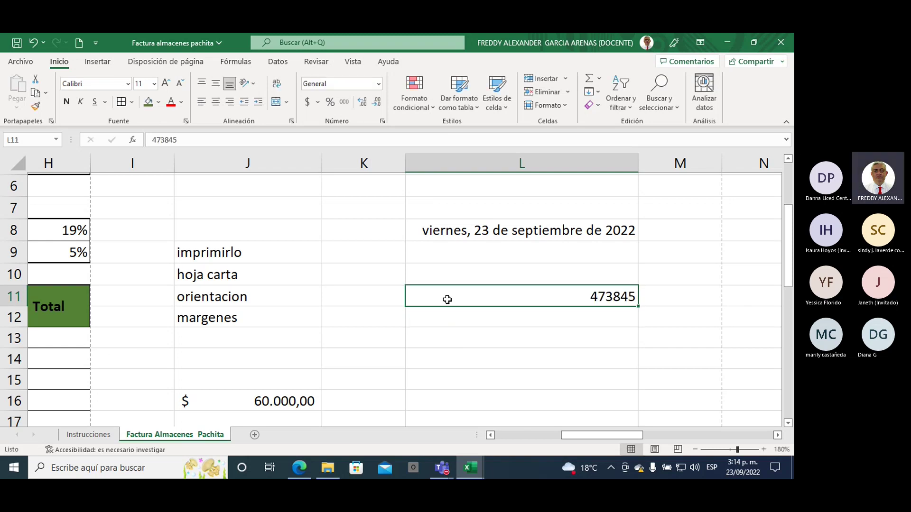
click(465, 322)
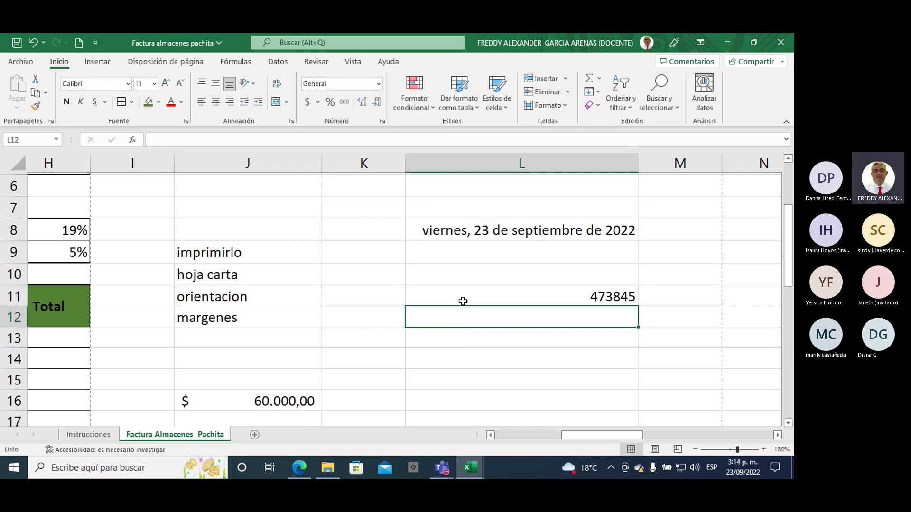
click(463, 299)
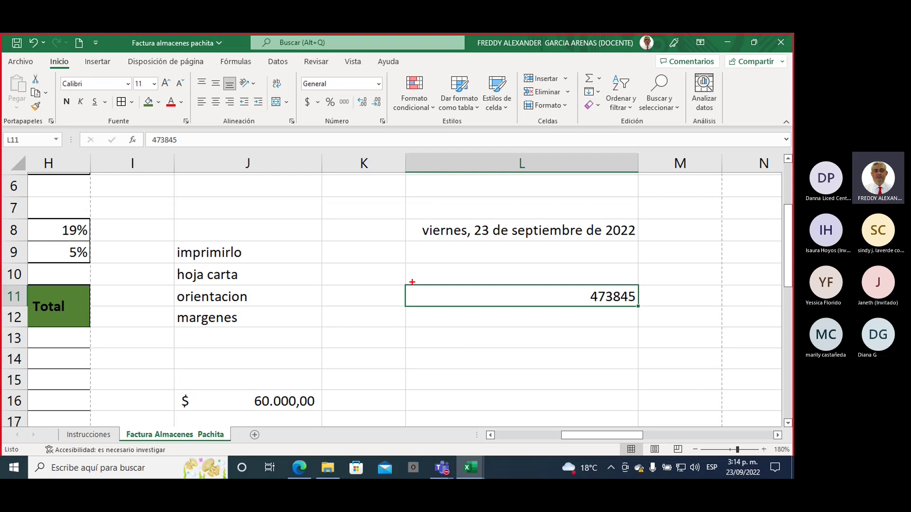
drag(342, 163, 343, 111)
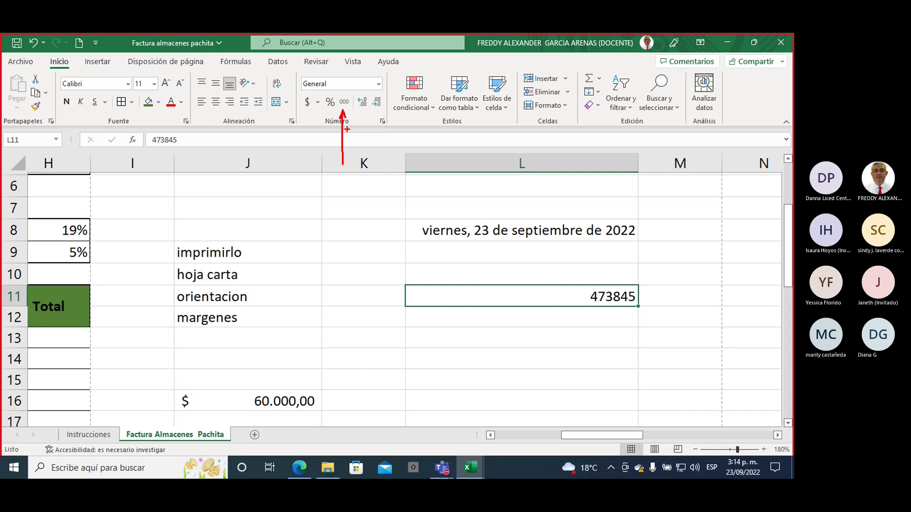
Apply Comma Style to L11 and trim it to one decimal so it shows 473.845,0
key(Escape)
click(344, 104)
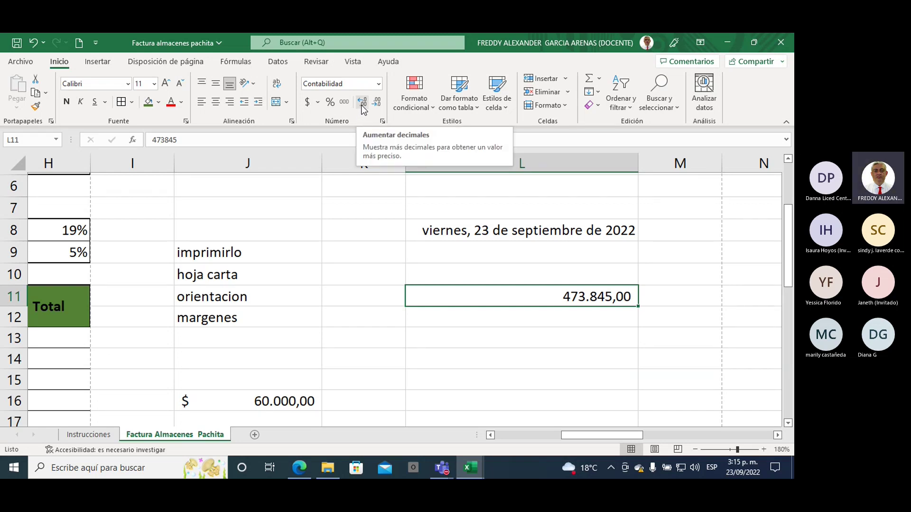
click(362, 102)
click(362, 102)
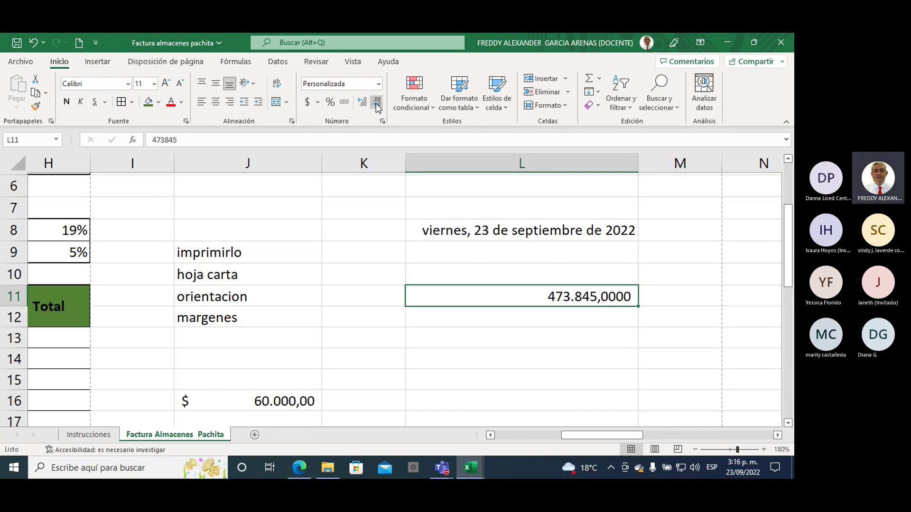
click(376, 104)
click(376, 103)
click(376, 104)
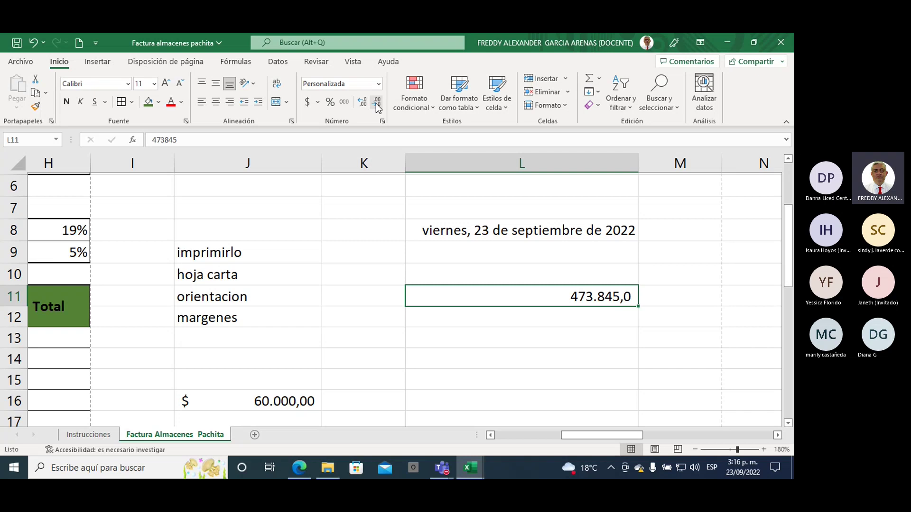
click(351, 85)
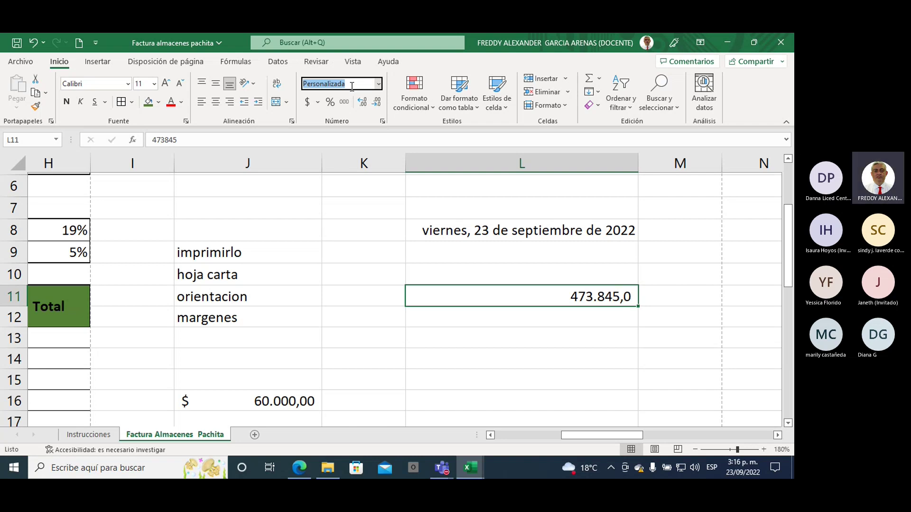
Type the quantity 274483 into cell L13 and commit it
click(563, 337)
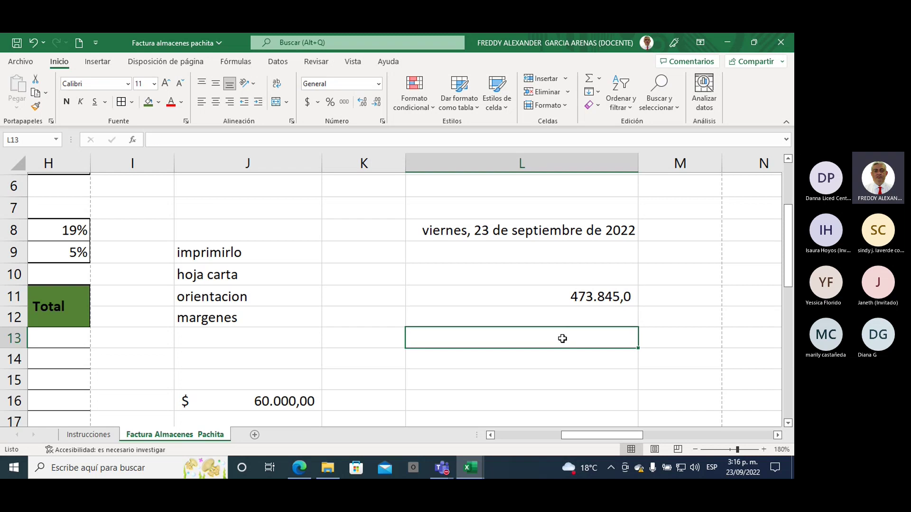
text(274)
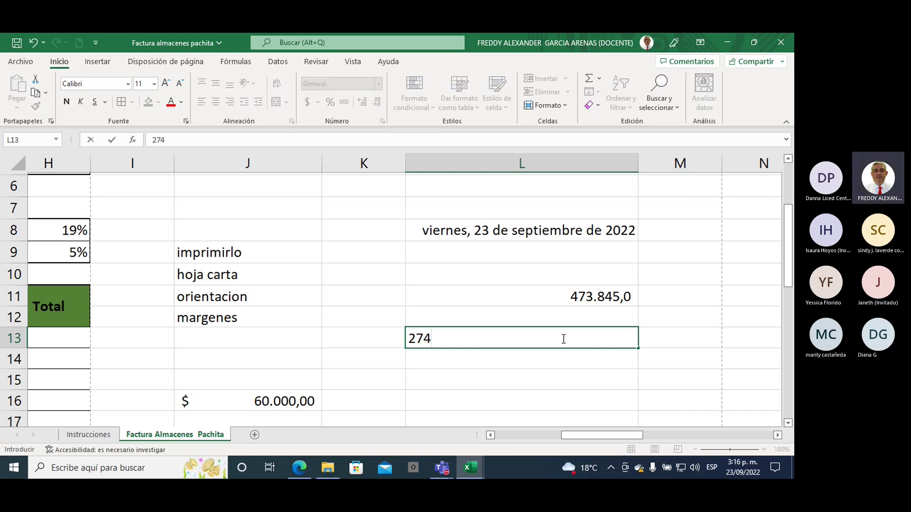
text(483)
click(565, 375)
click(552, 338)
scroll(465, 373, up, 1)
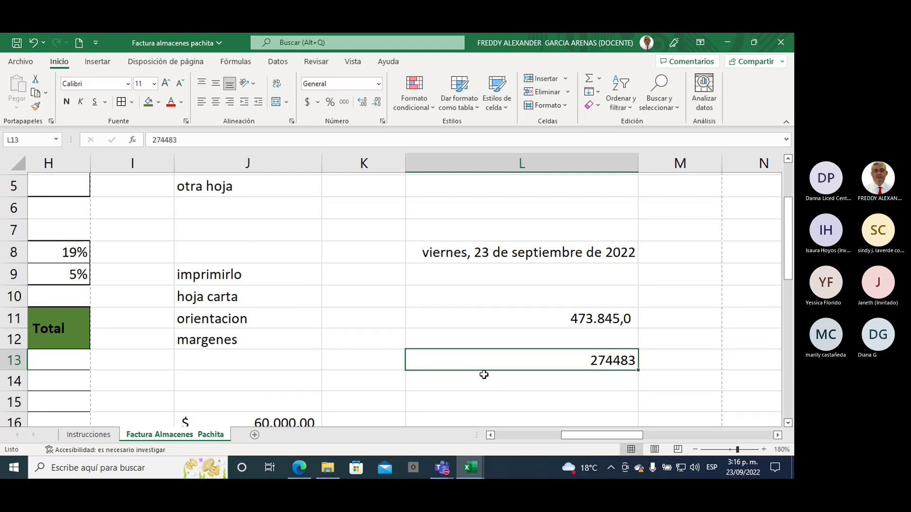
scroll(482, 376, down, 2)
drag(574, 435, 605, 435)
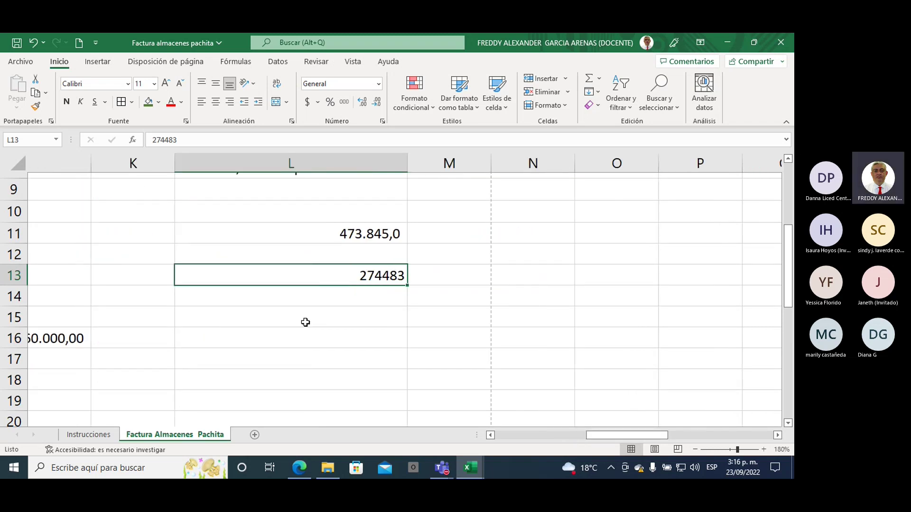
click(378, 84)
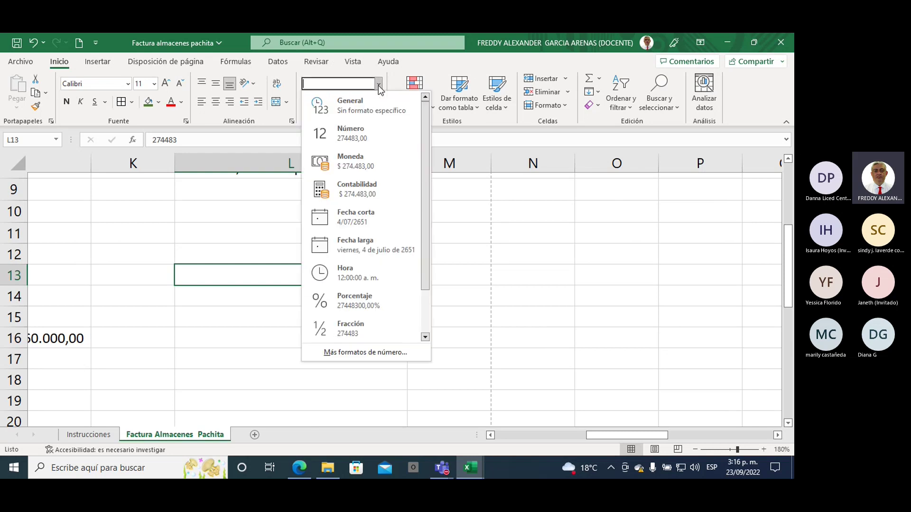
Review L13 in Formato de celdas, with General category and sample 274483
click(374, 354)
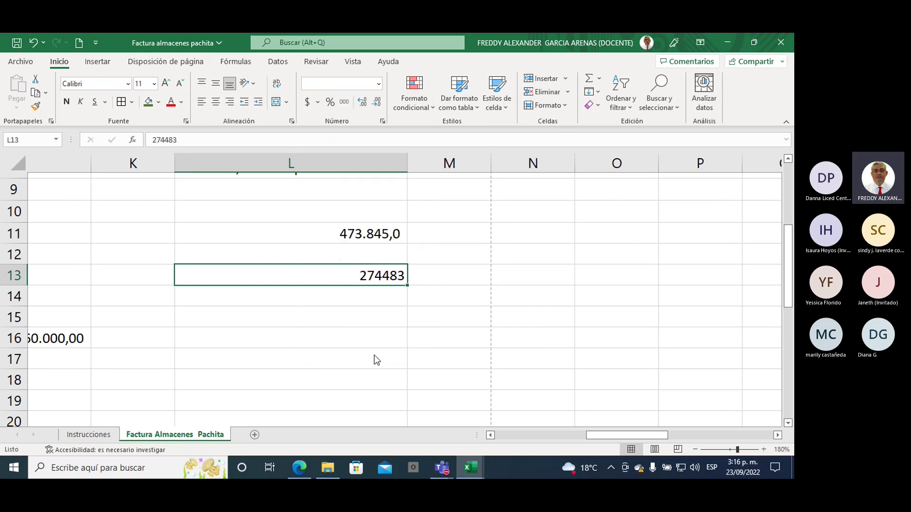
drag(463, 106, 497, 101)
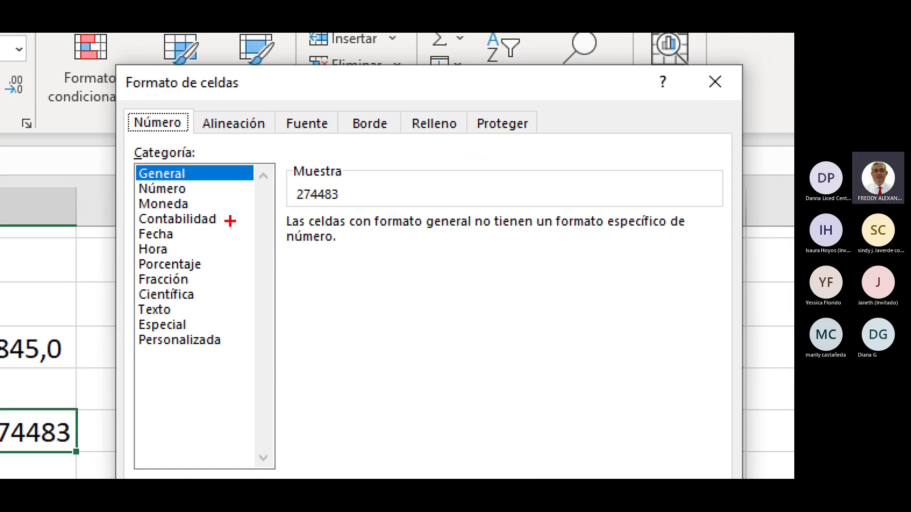
drag(225, 220, 246, 220)
drag(197, 206, 226, 212)
drag(179, 234, 209, 232)
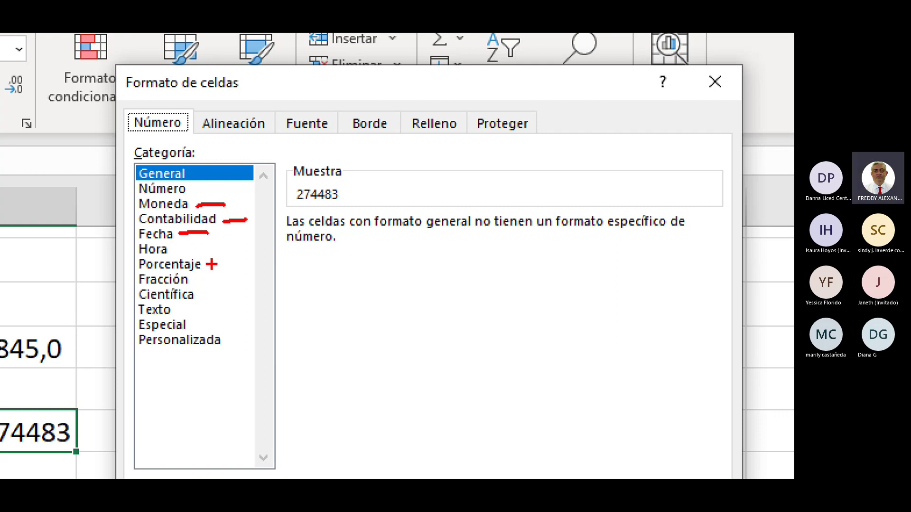
drag(208, 267, 235, 266)
mouse_move(193, 172)
mouse_down()
mouse_move(297, 159)
mouse_move(279, 161)
mouse_up()
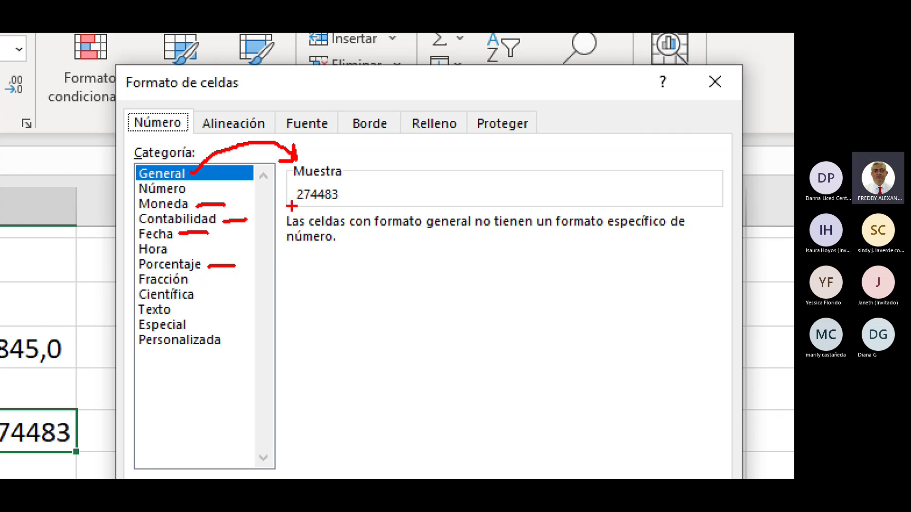
drag(295, 205, 339, 205)
mouse_move(476, 239)
mouse_down()
mouse_move(556, 228)
mouse_move(668, 231)
mouse_up()
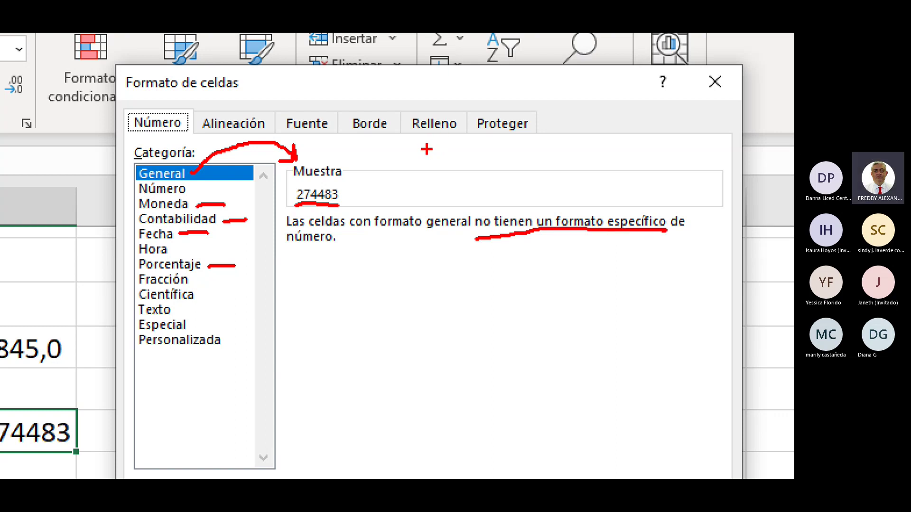
key(Escape)
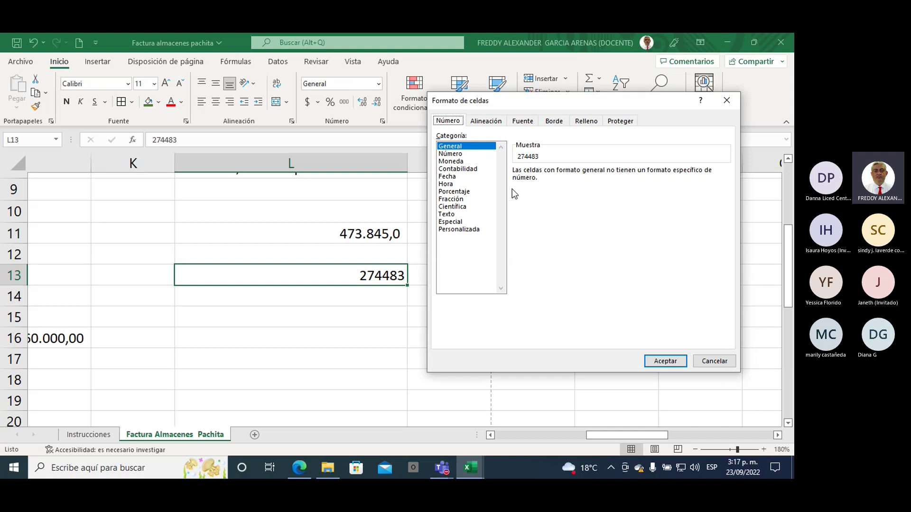
Choose the Moneda category for L13 in Formato de celdas
click(453, 162)
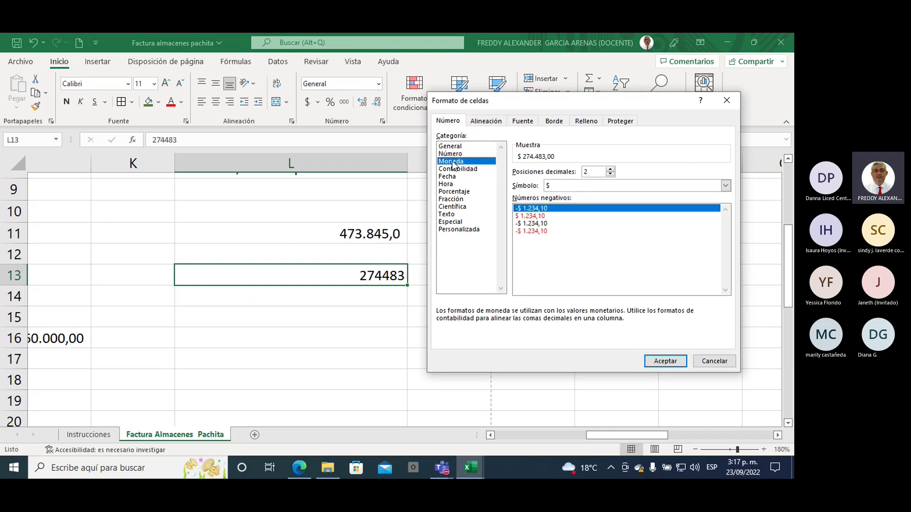
key(ctrl+1)
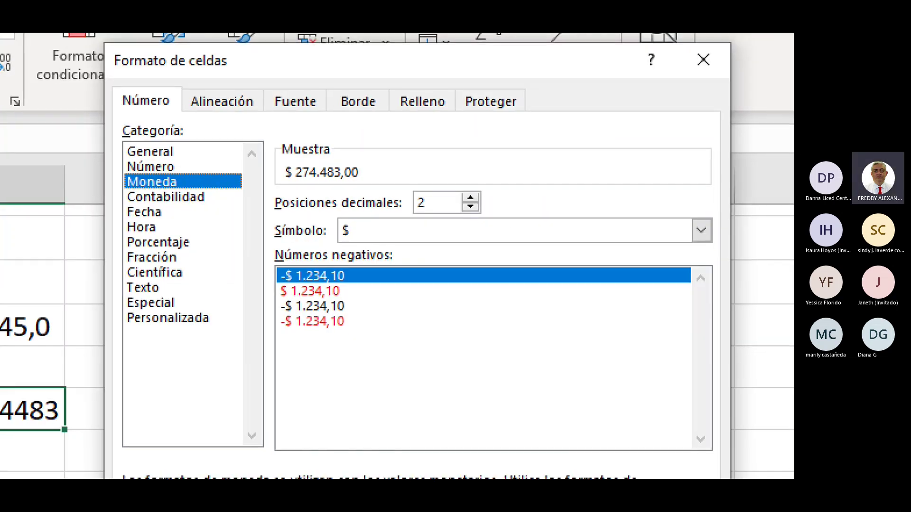
drag(77, 186, 125, 185)
drag(262, 102, 287, 138)
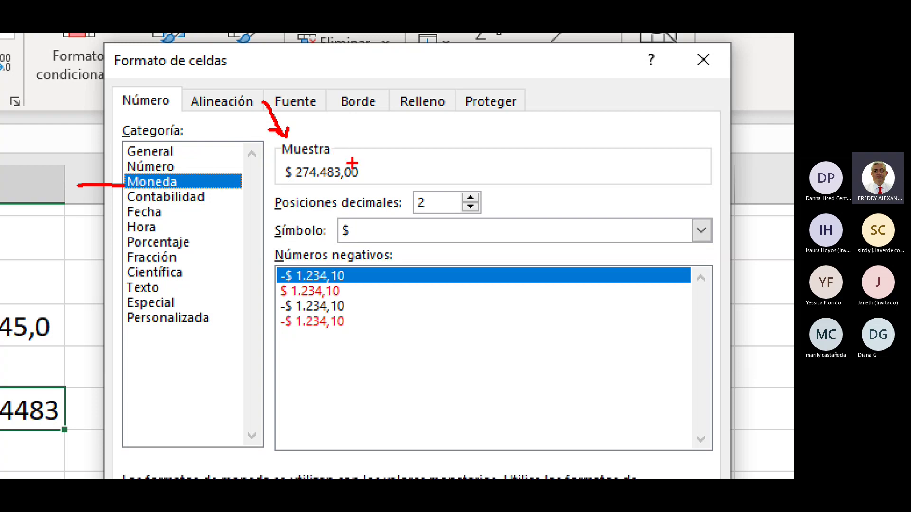
drag(353, 162, 412, 183)
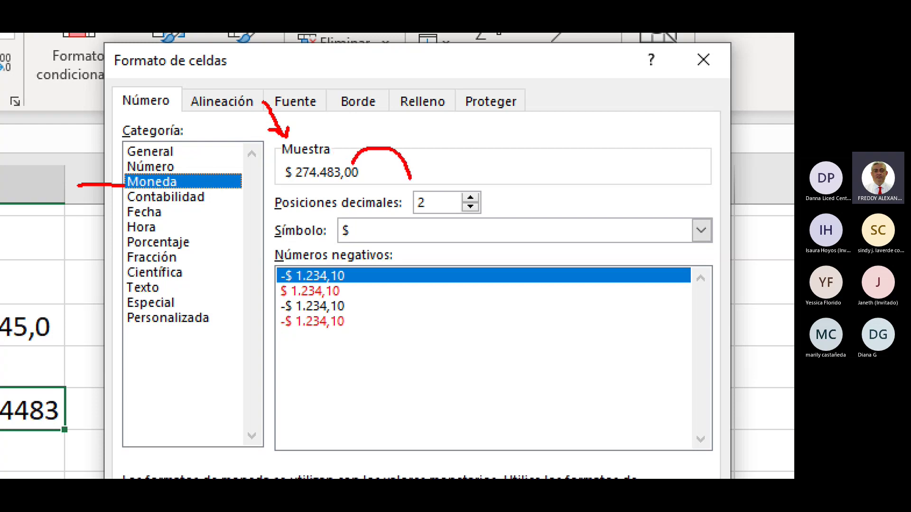
drag(414, 189, 393, 179)
drag(339, 224, 274, 173)
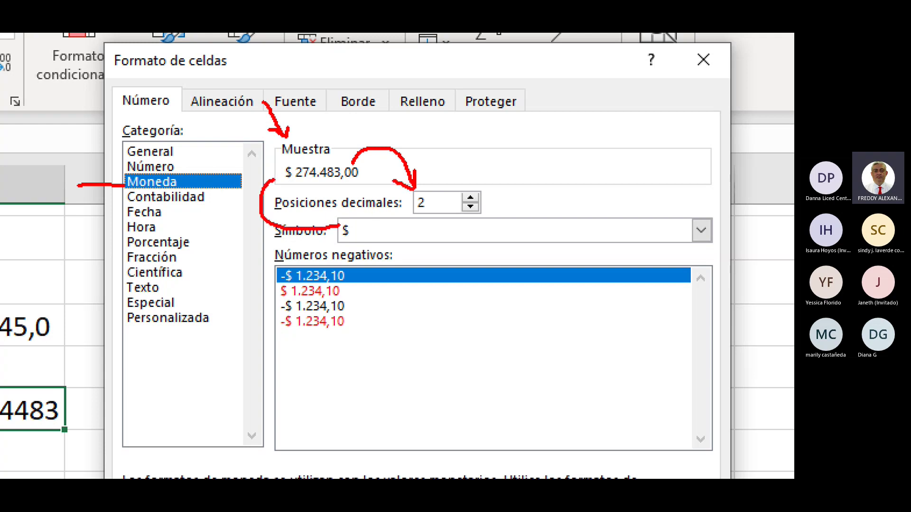
Review Moneda's decimal places, $ symbol and negative-number options, previewing $ 274.483,00
drag(280, 174, 282, 189)
drag(340, 242, 355, 240)
drag(412, 215, 434, 213)
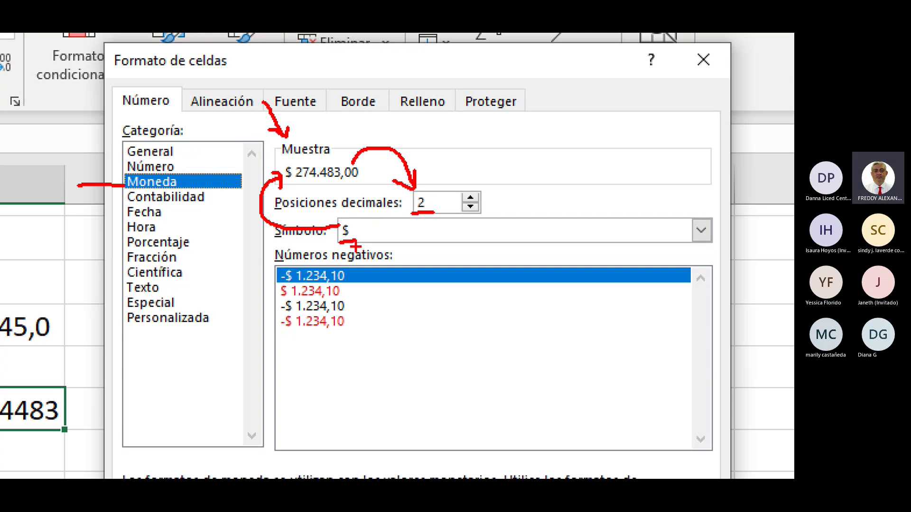
drag(341, 239, 356, 242)
mouse_move(448, 255)
mouse_down()
mouse_move(399, 264)
mouse_move(413, 268)
mouse_up()
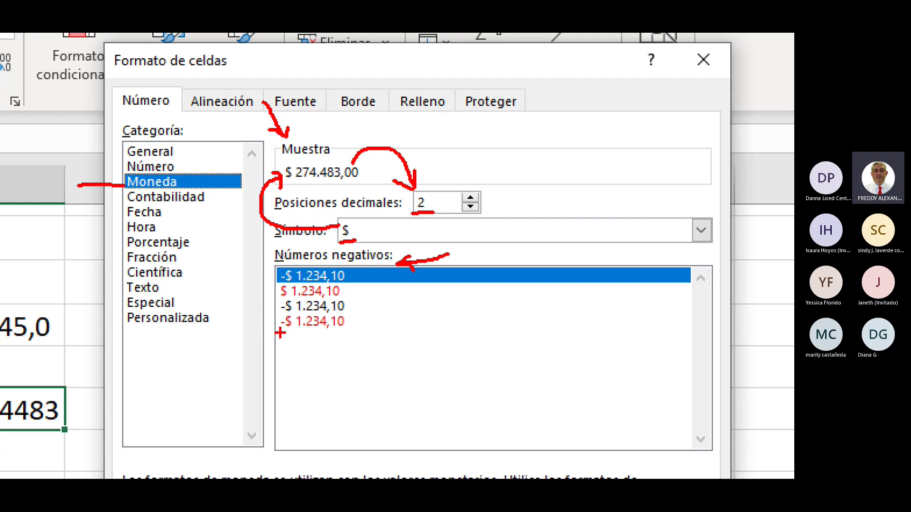
mouse_move(280, 333)
mouse_down()
mouse_move(345, 333)
mouse_move(376, 305)
mouse_up()
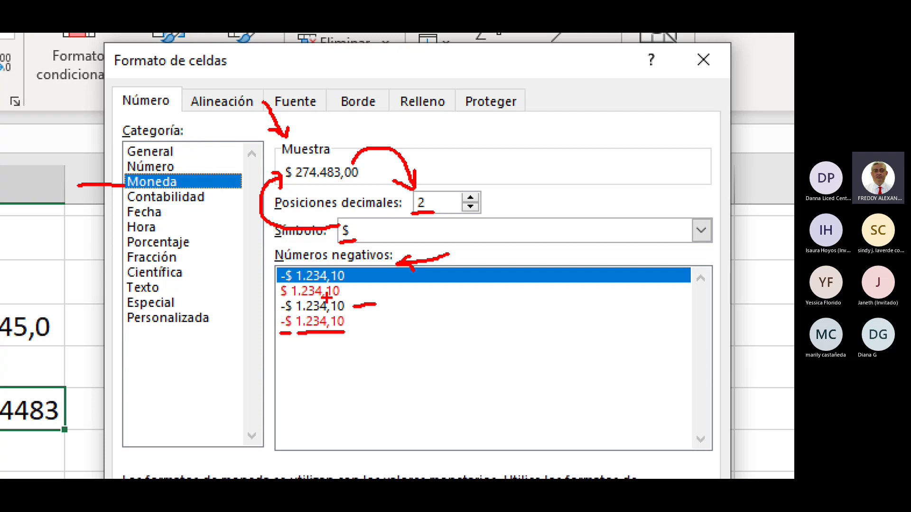
drag(276, 266, 385, 265)
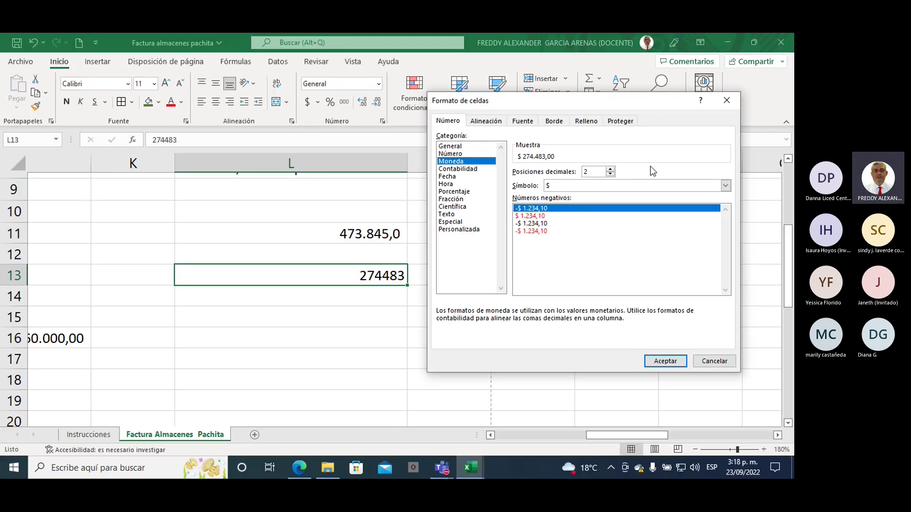
Set L13's currency symbol to Bitcoin so it shows ฿ 274.483,000000
click(591, 186)
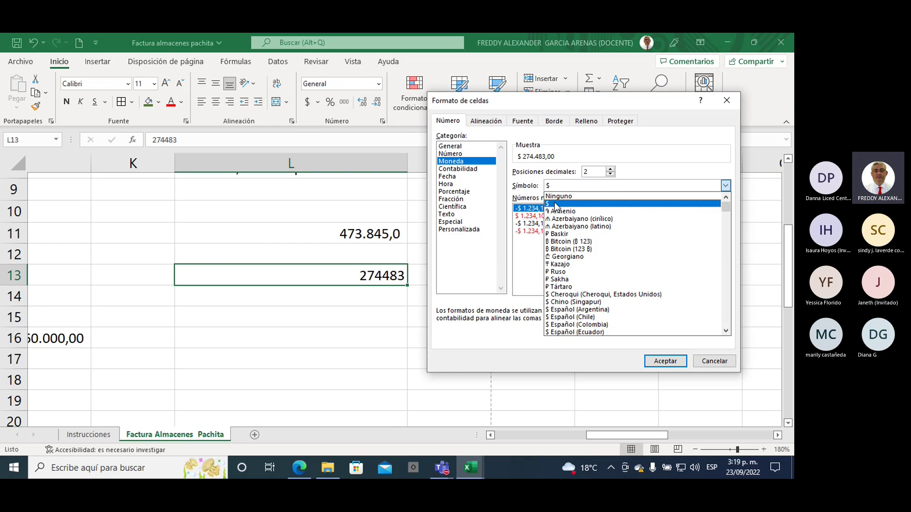
click(559, 243)
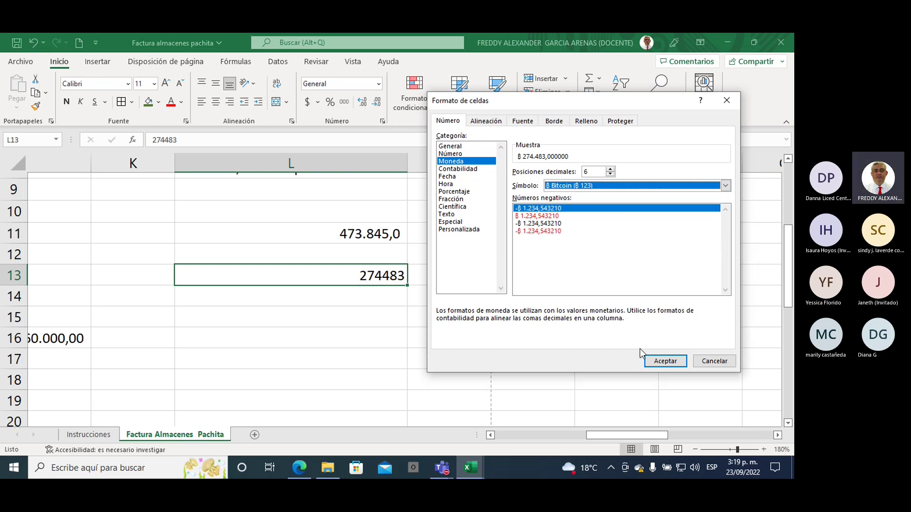
click(662, 361)
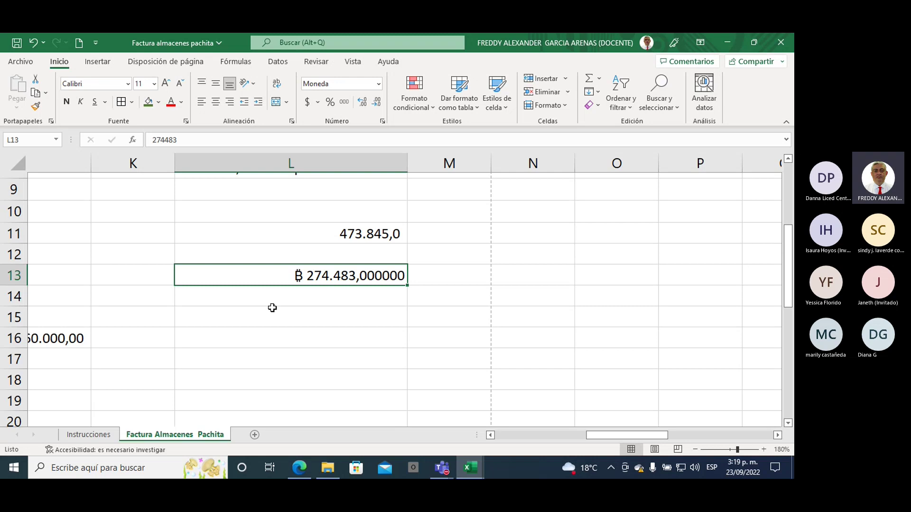
Switch L13 to the £ Inglés (Reino Unido) symbol with 2 decimals, showing £274.483,00
click(378, 86)
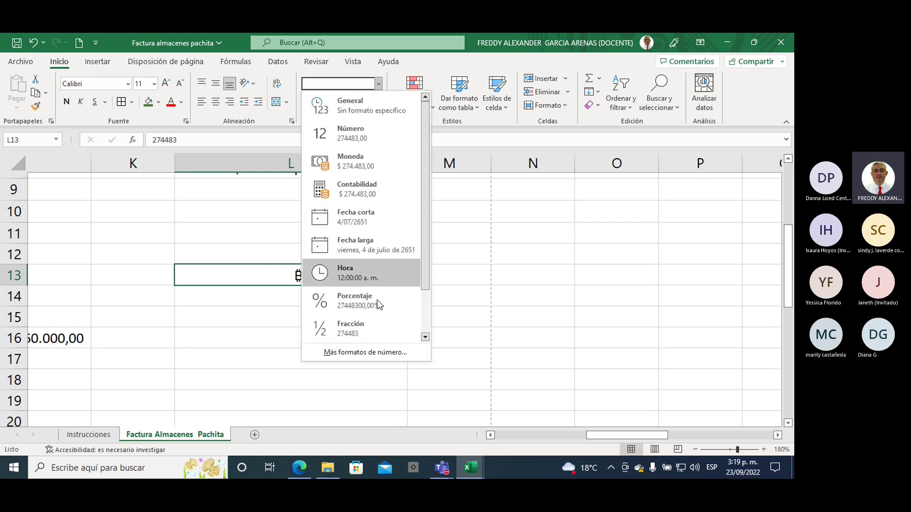
click(379, 351)
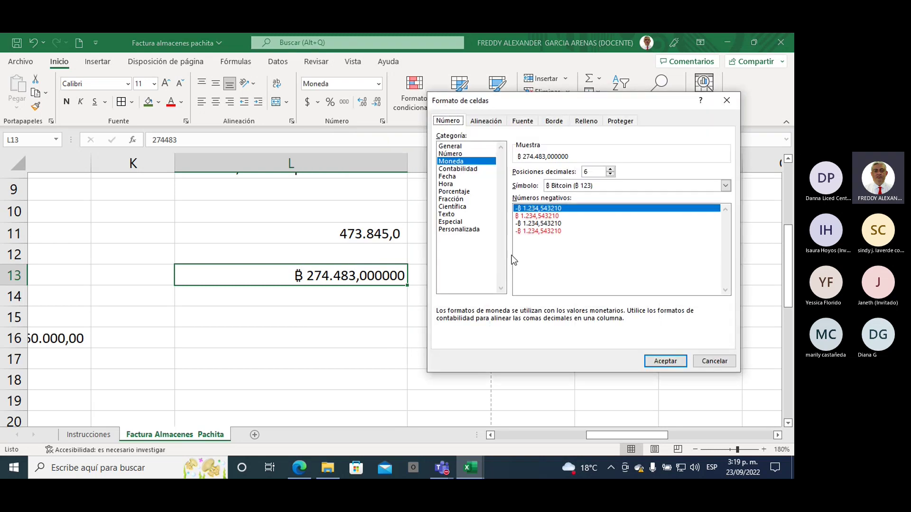
click(593, 185)
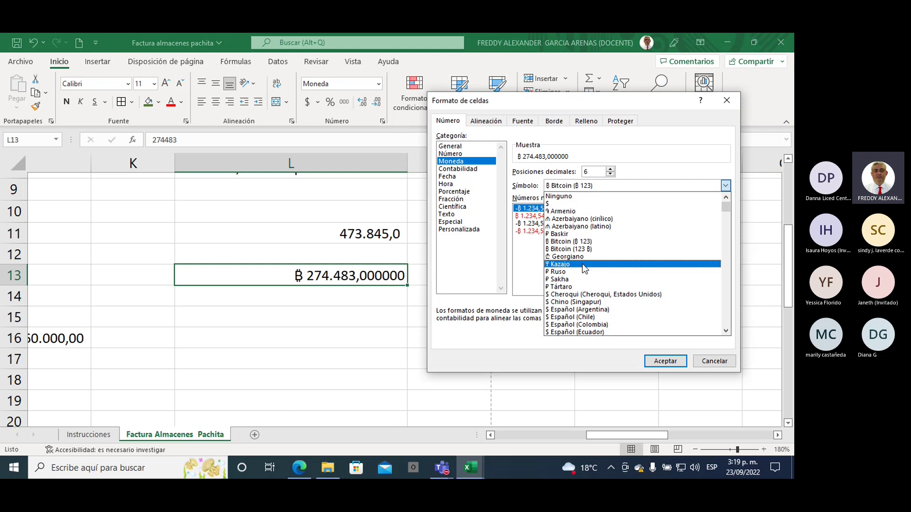
scroll(582, 264, down, 2)
scroll(582, 264, down, 2)
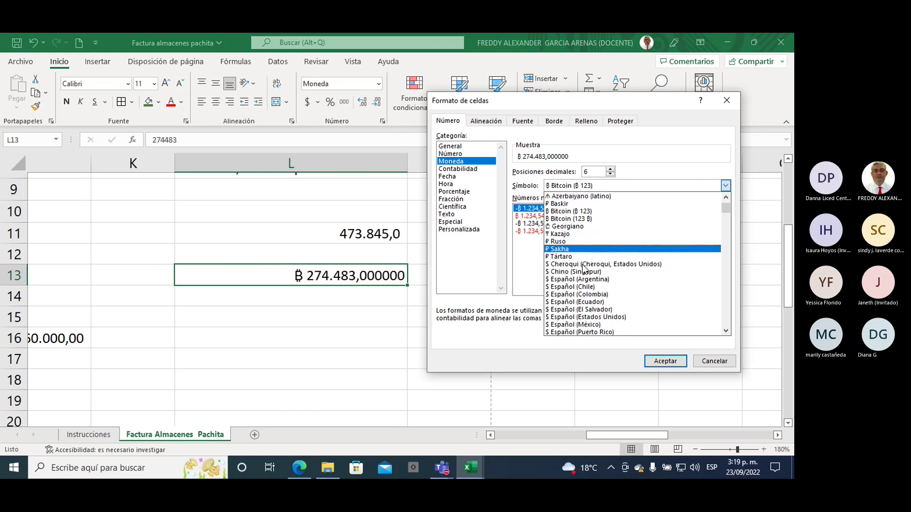
scroll(582, 264, down, 2)
scroll(583, 269, down, 1)
scroll(582, 269, down, 2)
scroll(583, 268, down, 1)
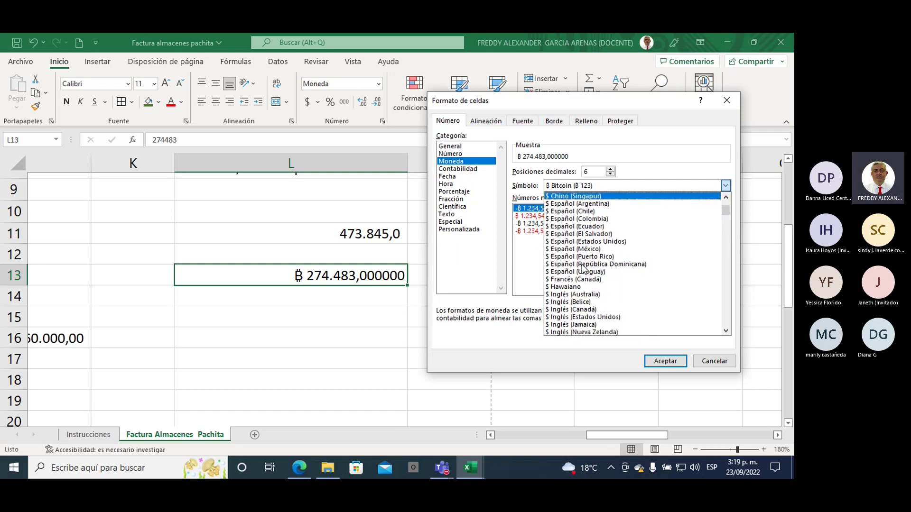
scroll(583, 269, down, 1)
scroll(582, 268, down, 1)
scroll(582, 268, down, 1)
scroll(582, 269, down, 1)
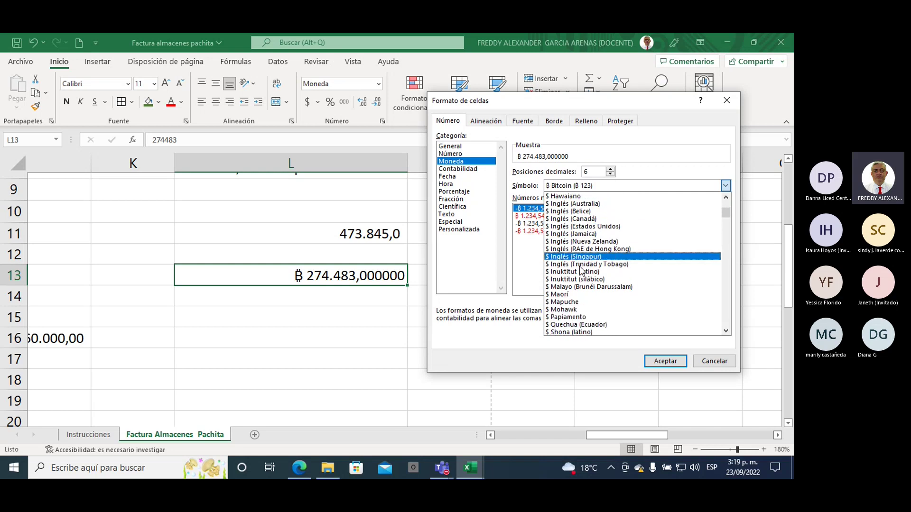
scroll(582, 270, down, 2)
scroll(583, 270, down, 2)
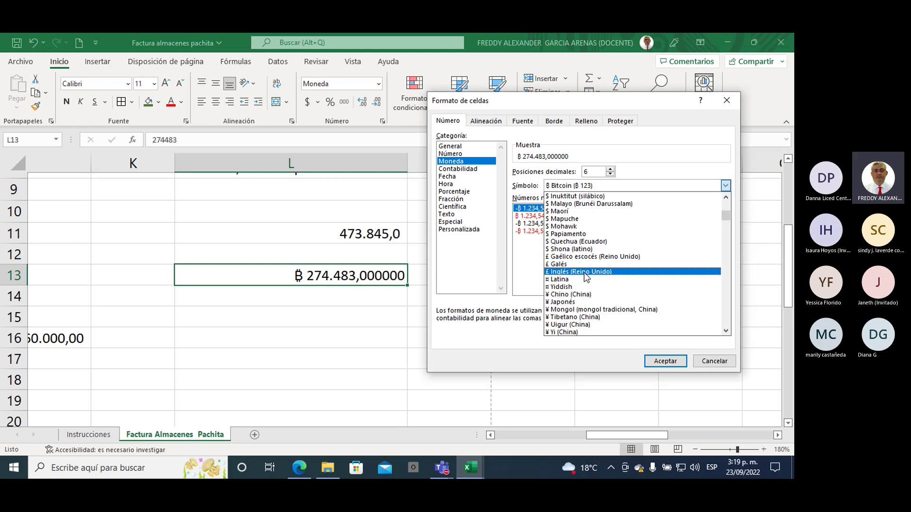
click(586, 274)
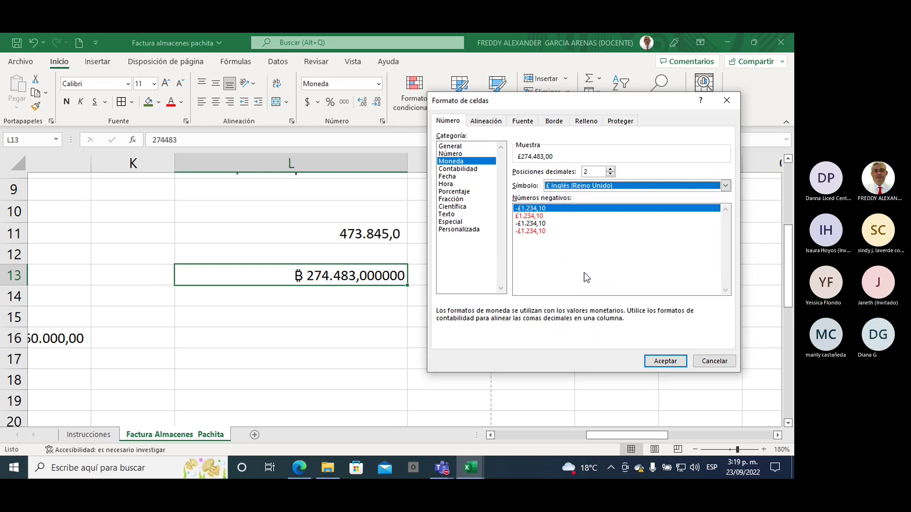
click(662, 361)
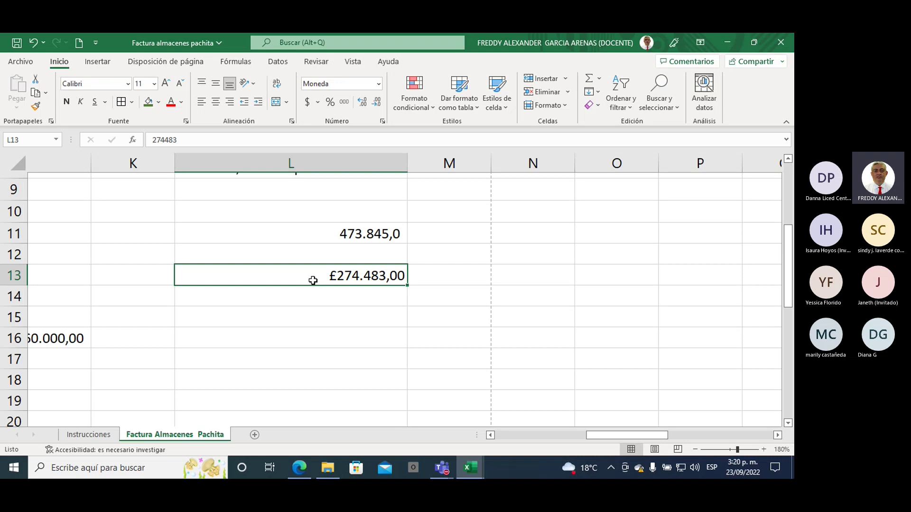
Give the 3000 in G13 accounting format, showing $ 3.000,00
click(323, 302)
click(342, 310)
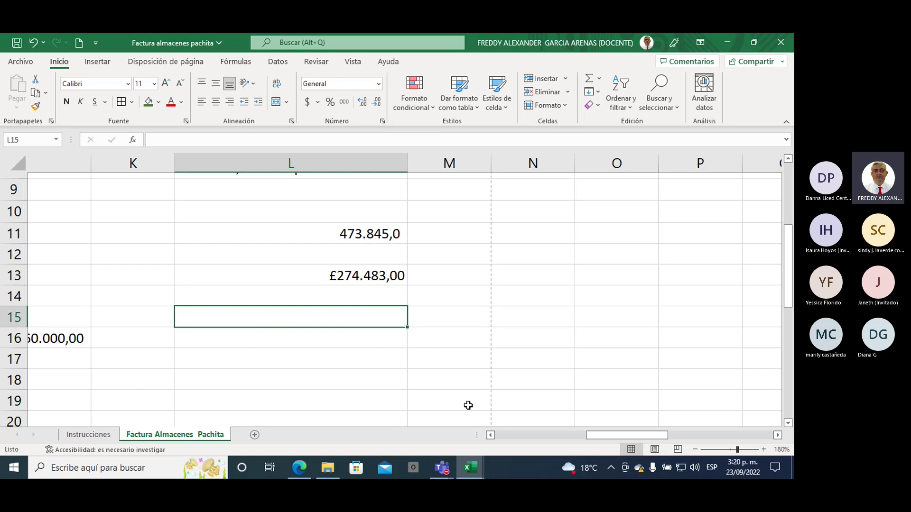
click(490, 435)
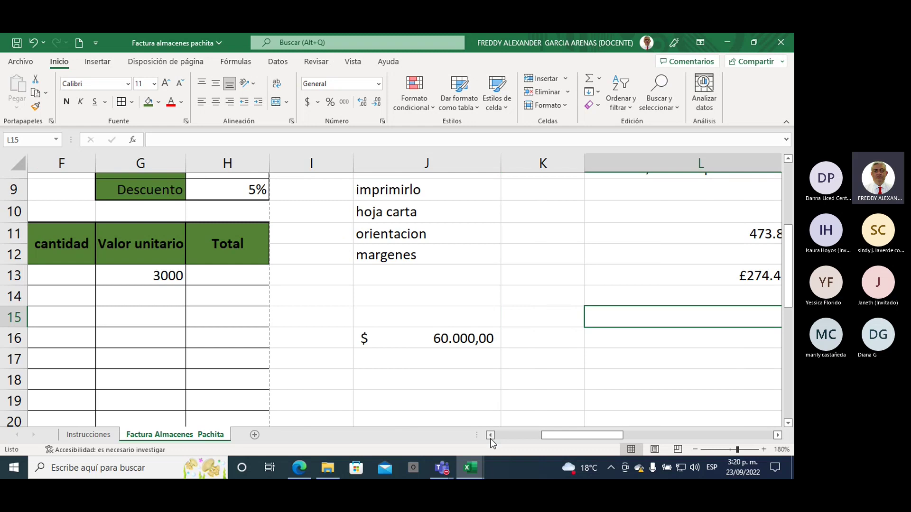
click(490, 435)
click(491, 435)
click(491, 435)
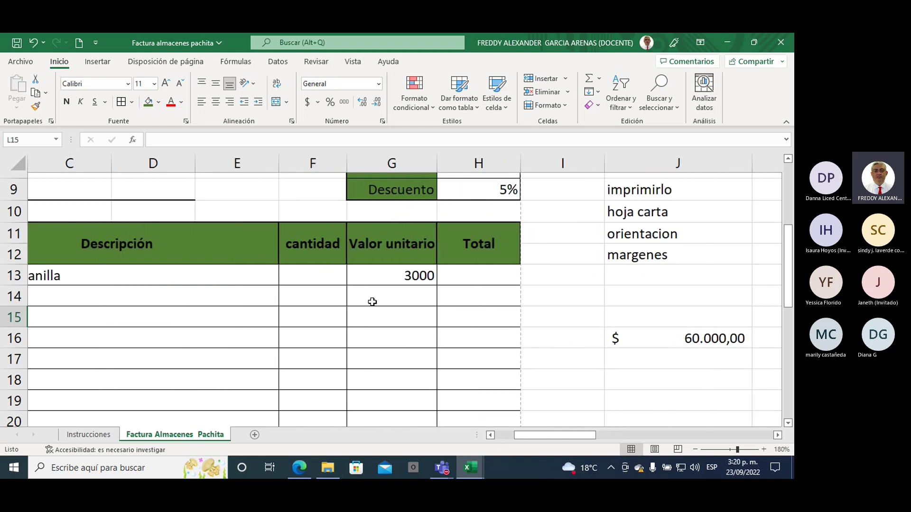
click(371, 280)
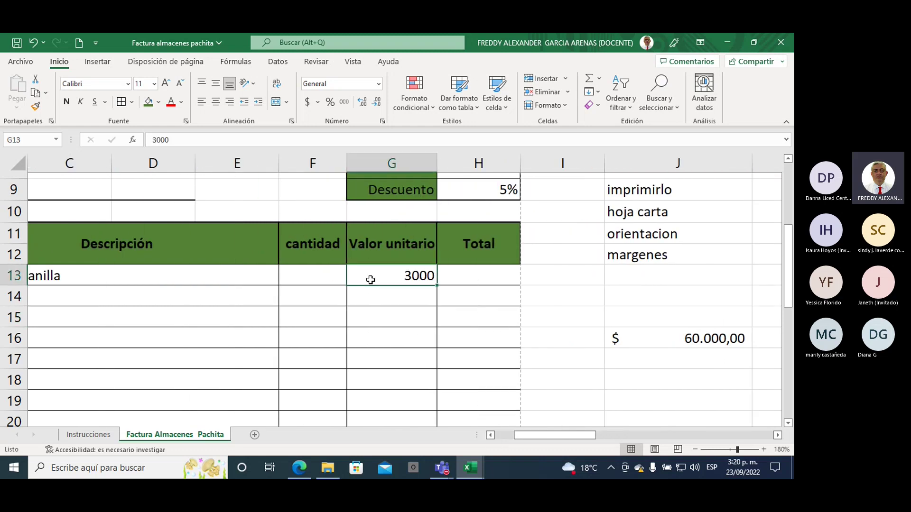
click(307, 103)
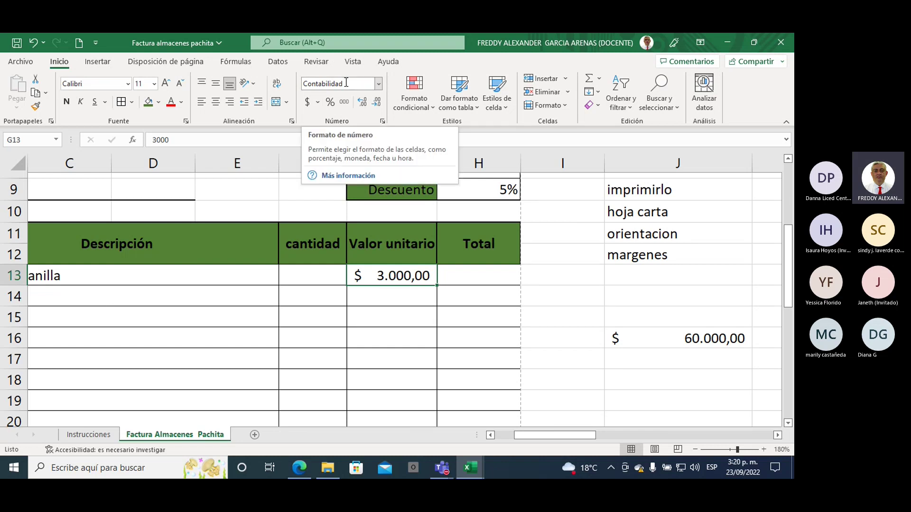
Enter the unit value 65444 in G14
click(392, 298)
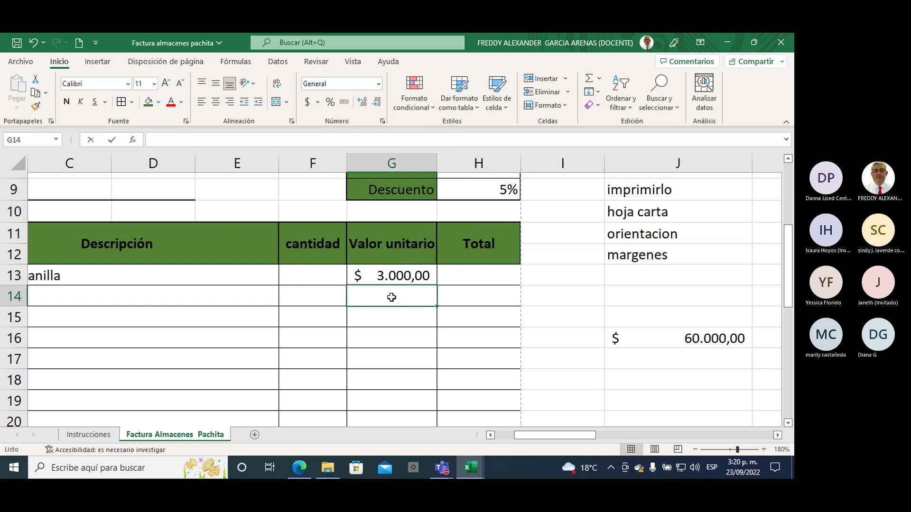
text(65444)
key(Return)
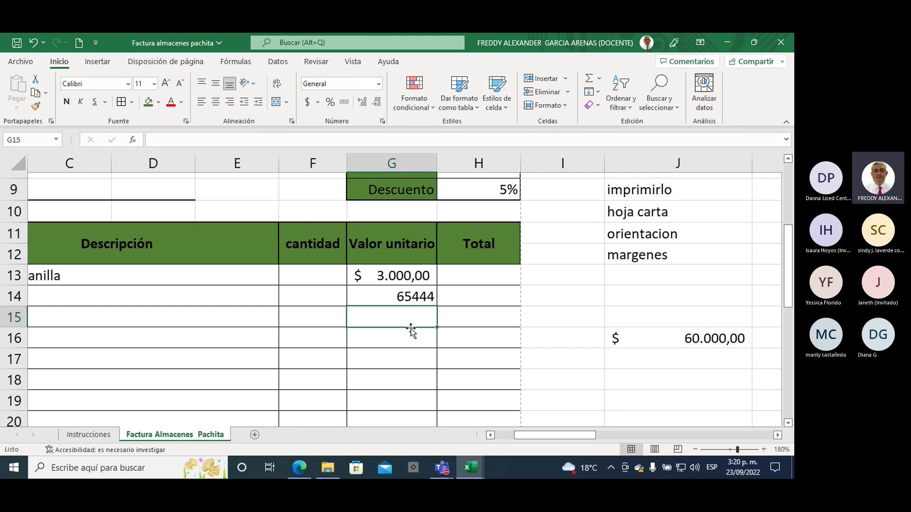
click(389, 274)
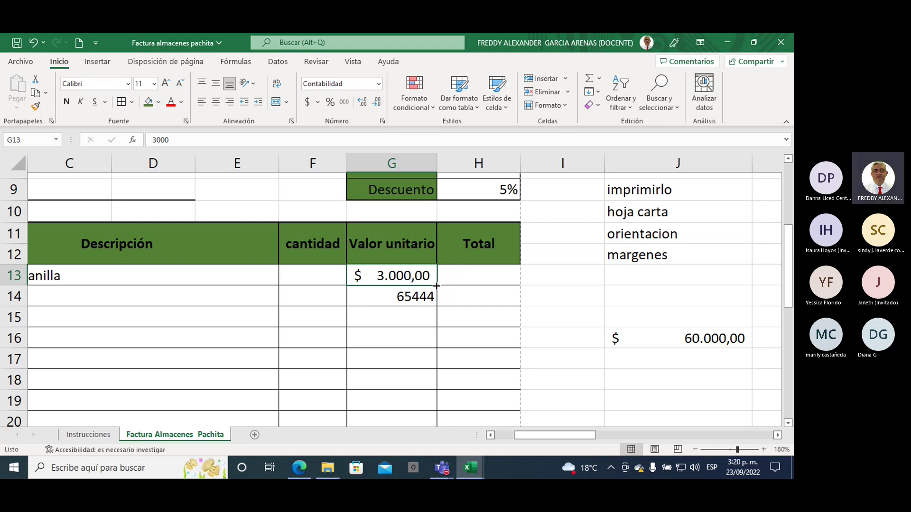
Fill only G13's formatting down to G36 so G14 shows $ 65.444,00
mouse_move(436, 286)
mouse_down()
mouse_move(439, 433)
mouse_move(423, 397)
mouse_up()
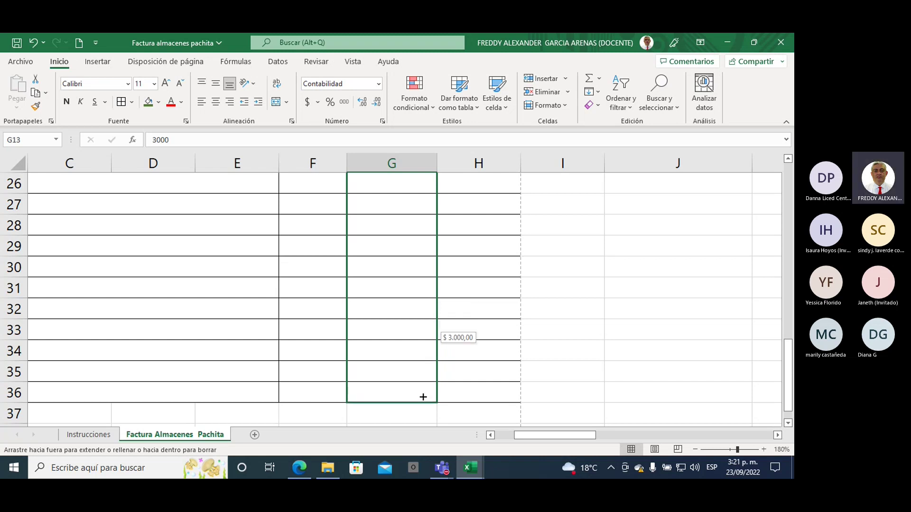
drag(423, 397, 423, 396)
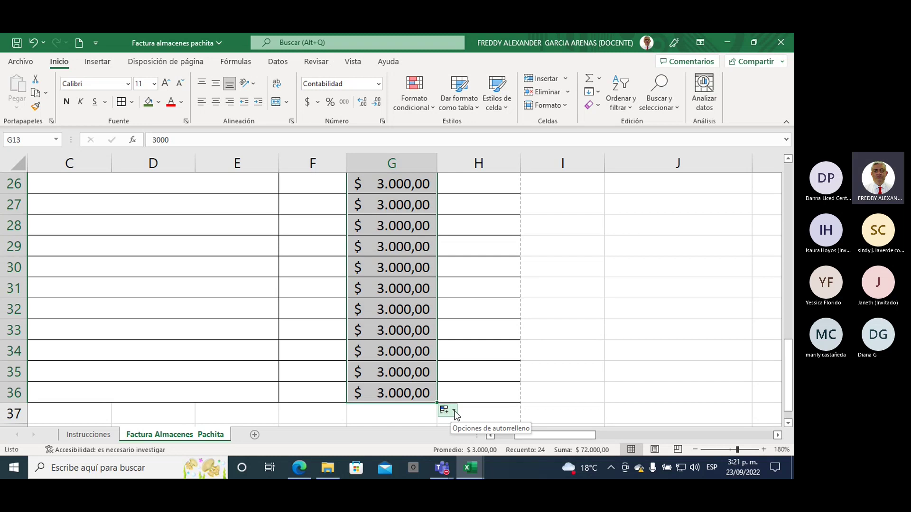
click(454, 412)
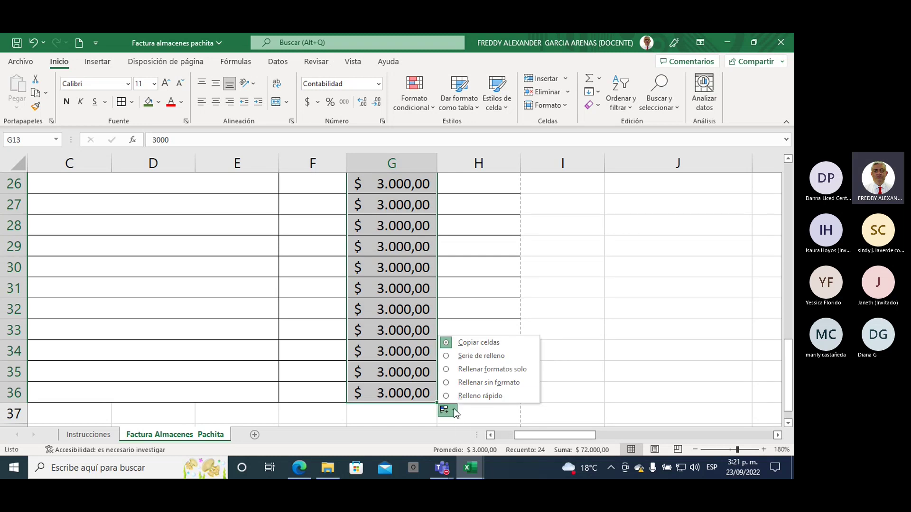
click(449, 371)
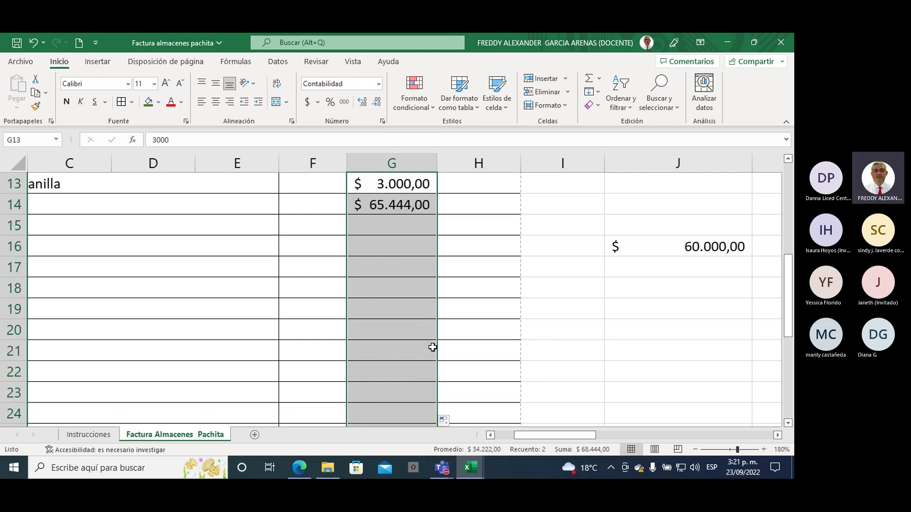
scroll(421, 323, up, 2)
click(397, 330)
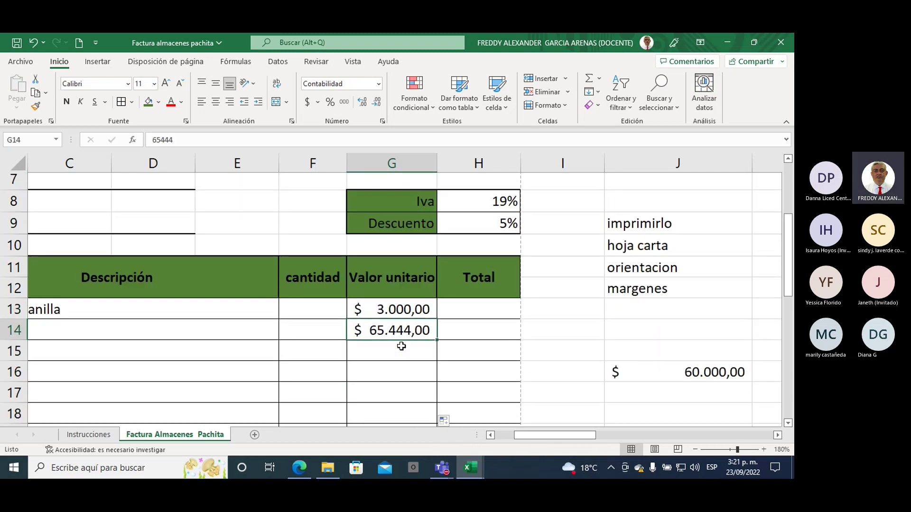
scroll(446, 347, down, 1)
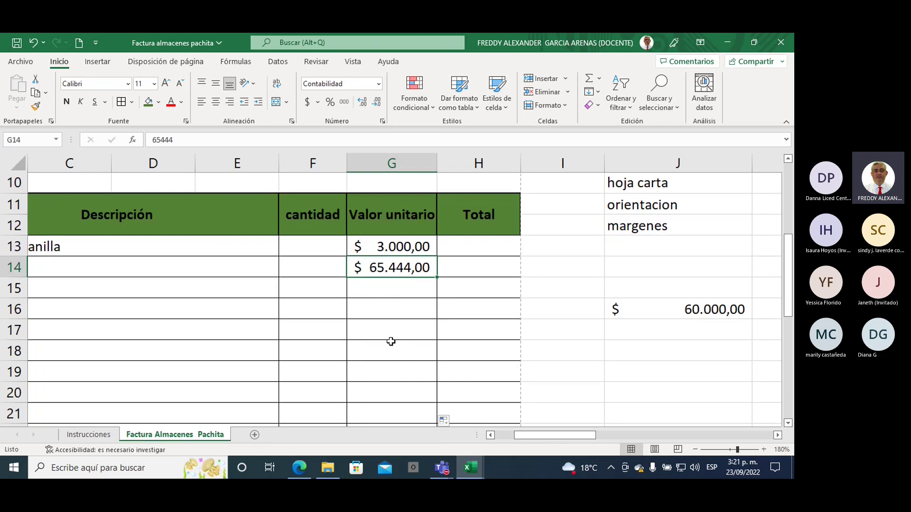
Enter unit values 567 in G18 and 545 in G22
click(399, 354)
text(567356)
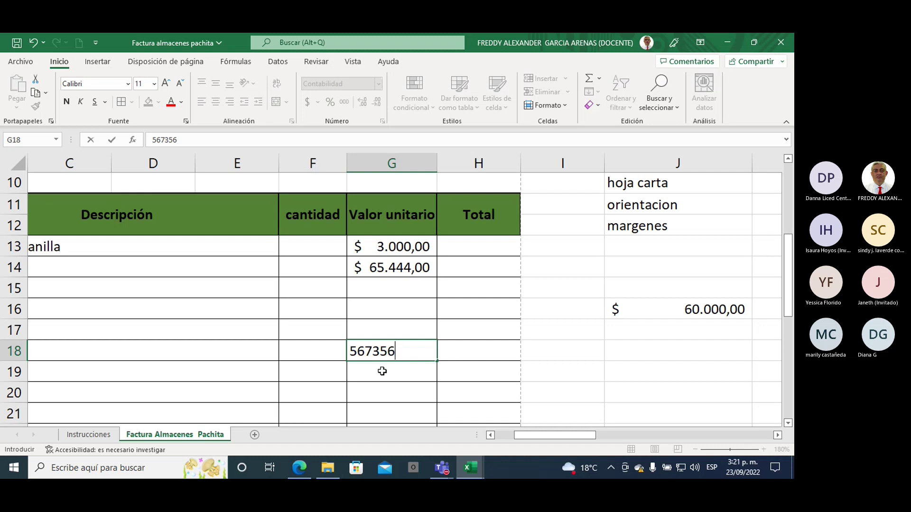
key(Return)
scroll(384, 373, down, 1)
click(382, 285)
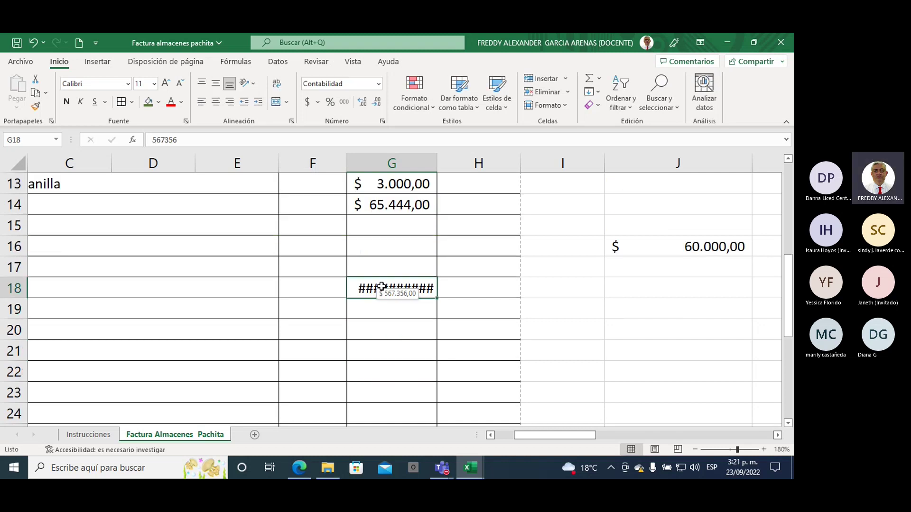
click(187, 144)
key(BackSpace)
key(BackSpace)
key(BackSpace)
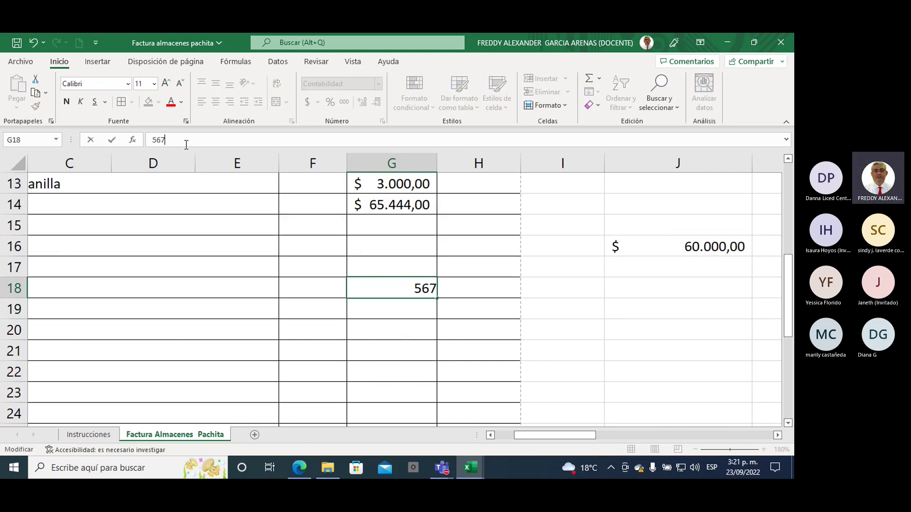
key(Return)
click(388, 373)
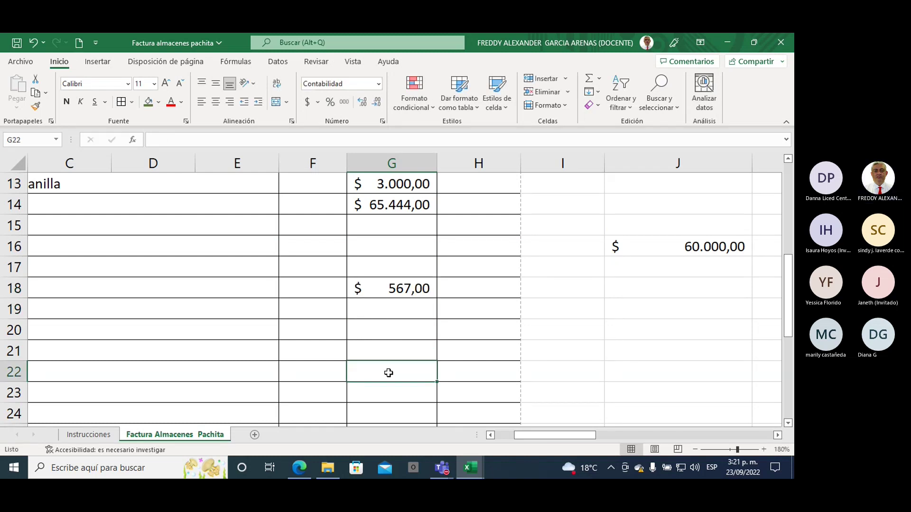
text(545)
key(Return)
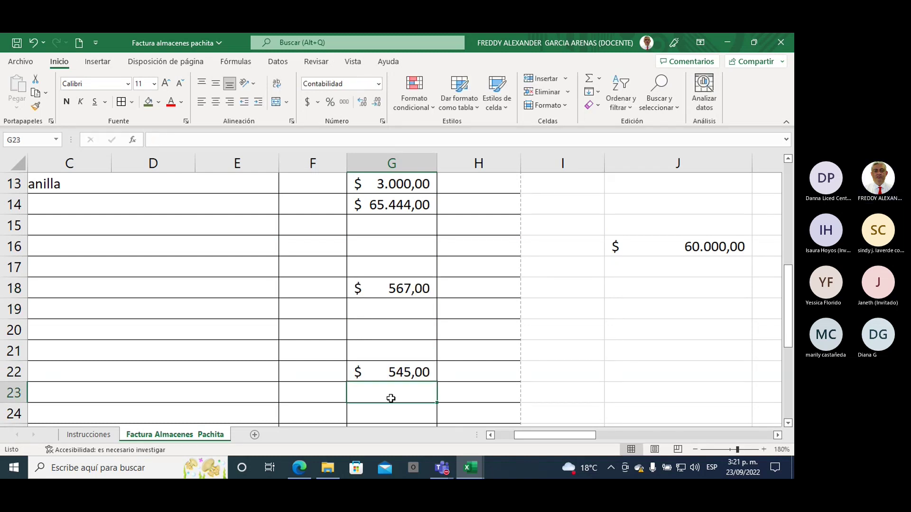
Enter unit values 7.654 in G28 and 564346 in G33
scroll(382, 347, down, 3)
click(382, 309)
text(7.654)
click(392, 350)
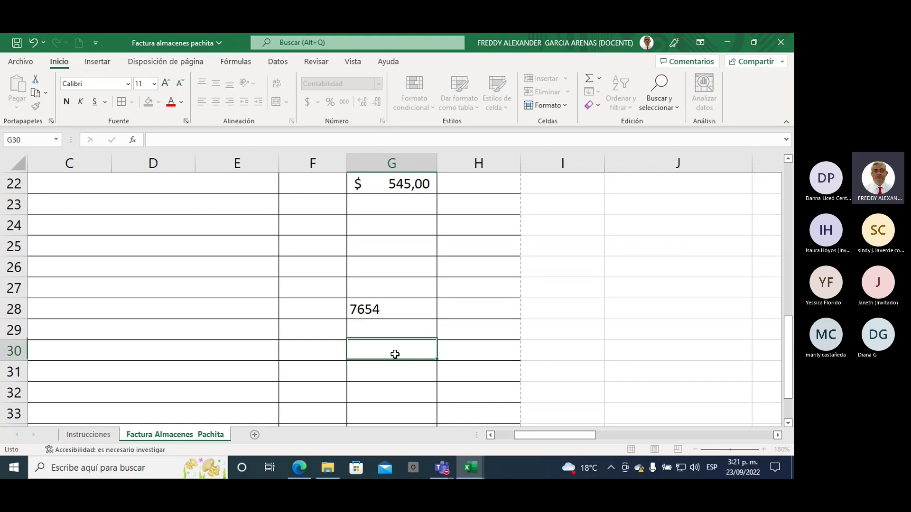
drag(393, 406, 392, 397)
text(56434)
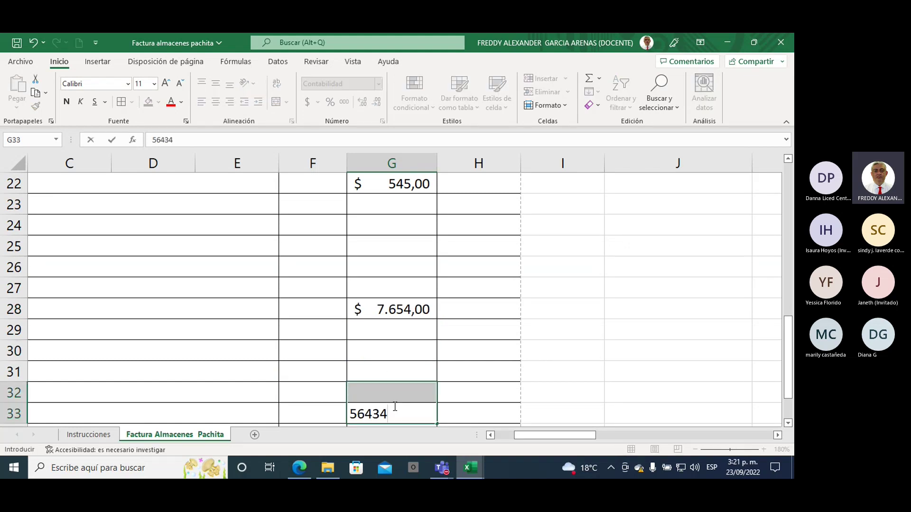
text(6)
scroll(397, 375, down, 3)
click(376, 284)
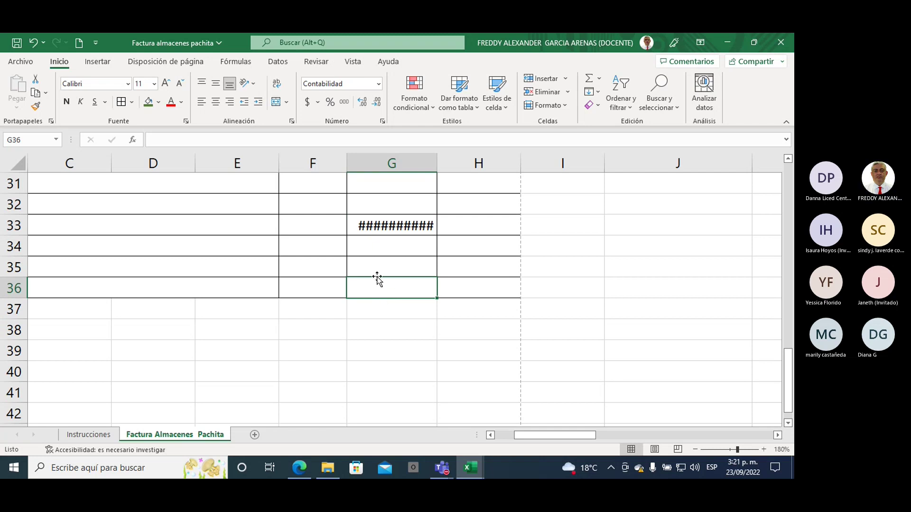
click(376, 228)
scroll(382, 250, up, 1)
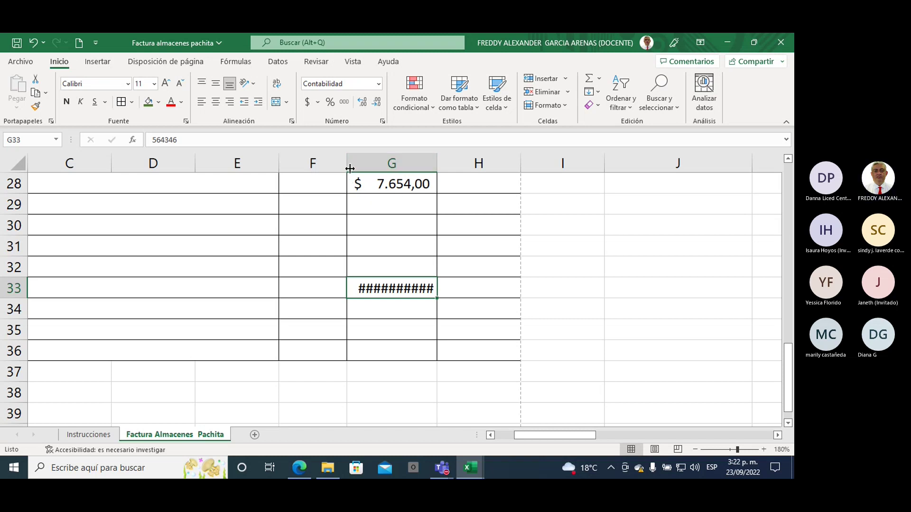
Adjust widths of columns E, F, G and H until G33 shows $ 564.346,00
drag(347, 167, 344, 167)
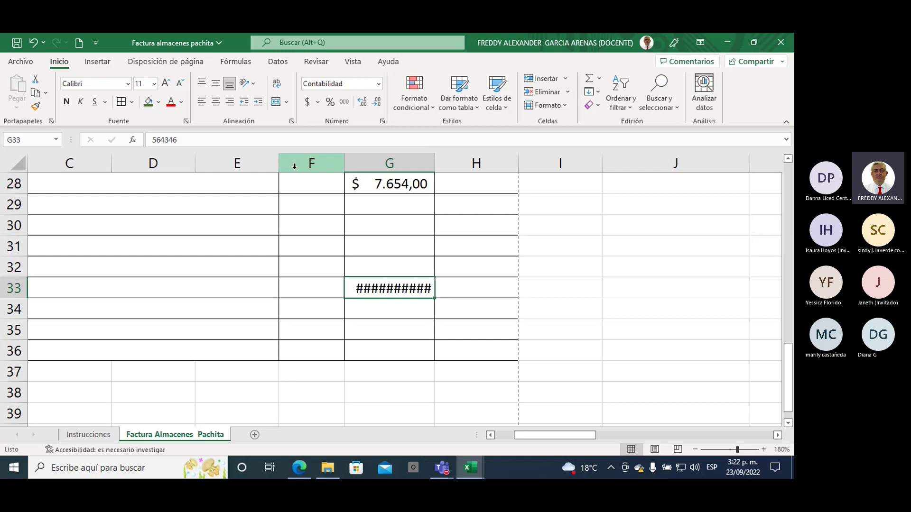
drag(278, 166, 275, 166)
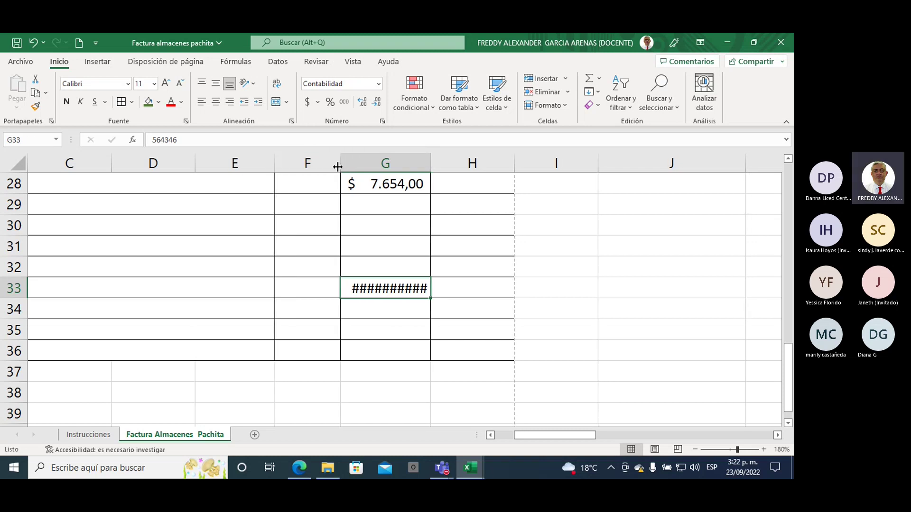
drag(338, 167, 334, 167)
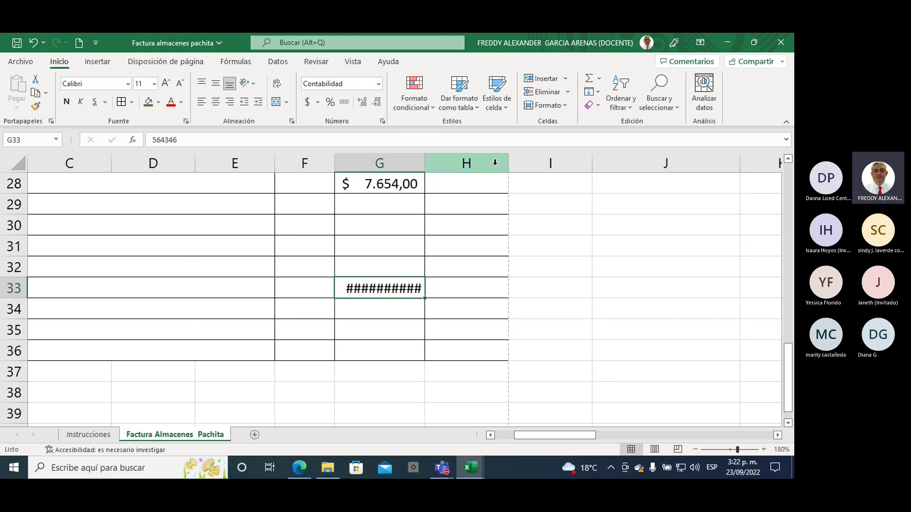
drag(506, 163, 515, 162)
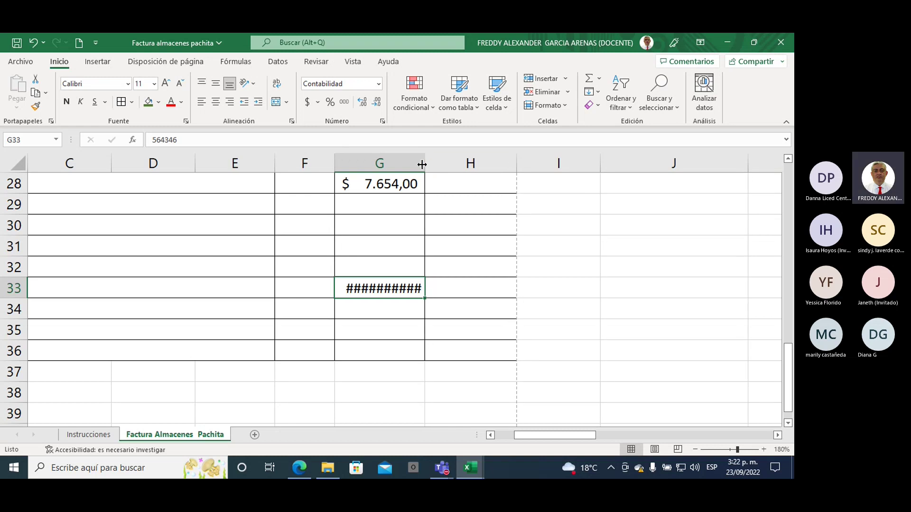
drag(425, 164, 431, 163)
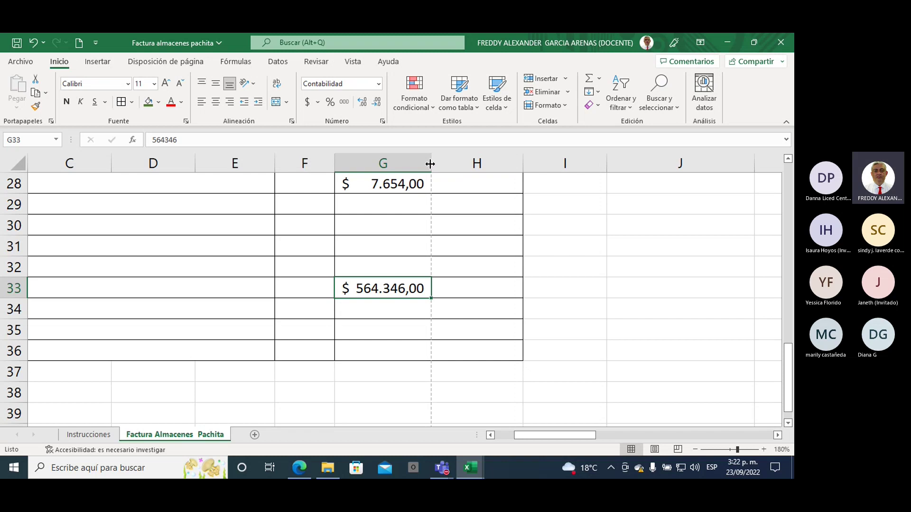
drag(433, 167, 426, 167)
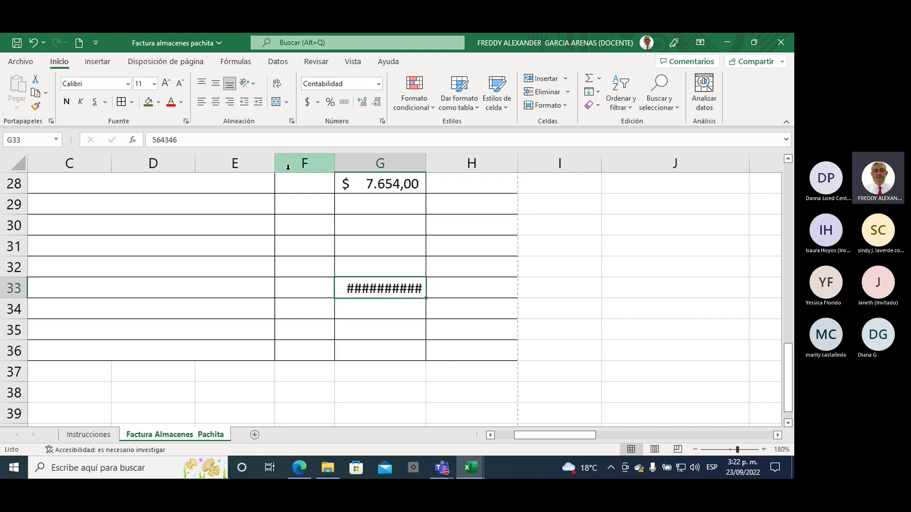
drag(275, 163, 266, 165)
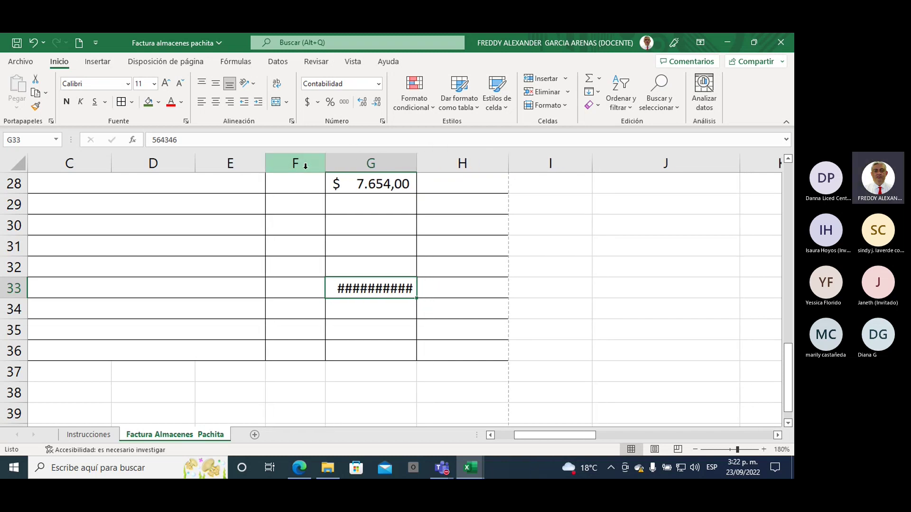
drag(326, 166, 315, 168)
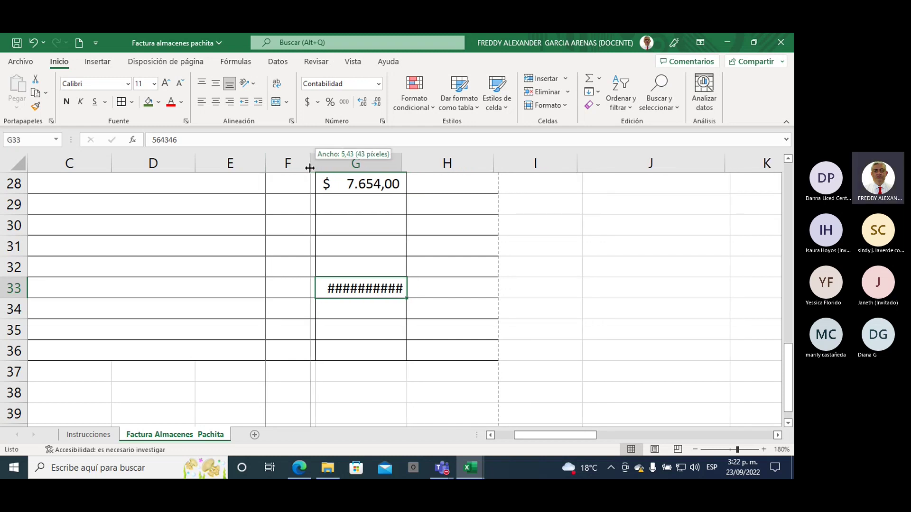
drag(402, 169, 414, 166)
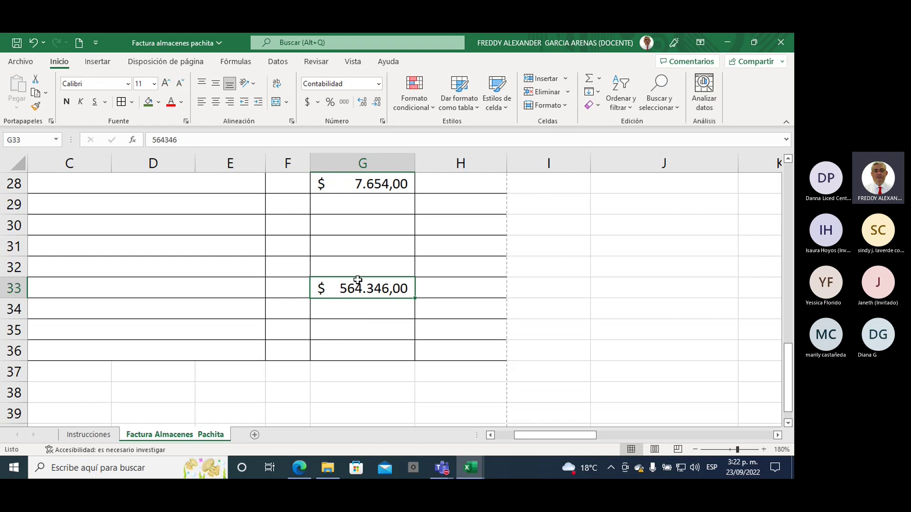
scroll(358, 293, up, 3)
scroll(356, 285, up, 2)
scroll(355, 277, up, 1)
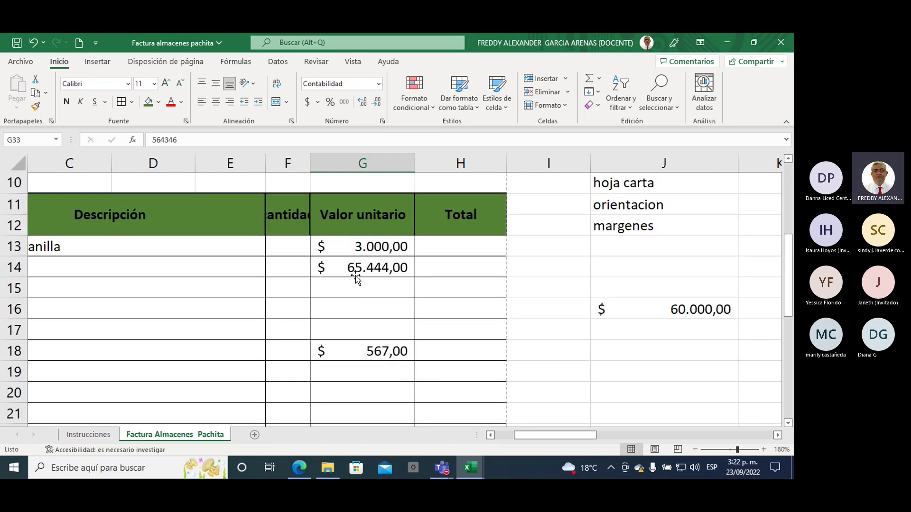
Copy only G13's accounting format into Total cell H13 using Rellenar formatos solo
click(353, 250)
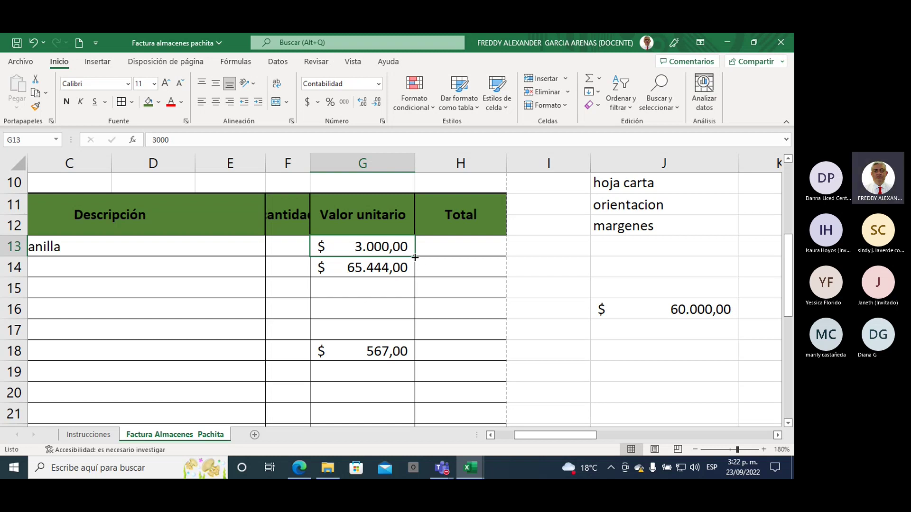
drag(415, 257, 509, 257)
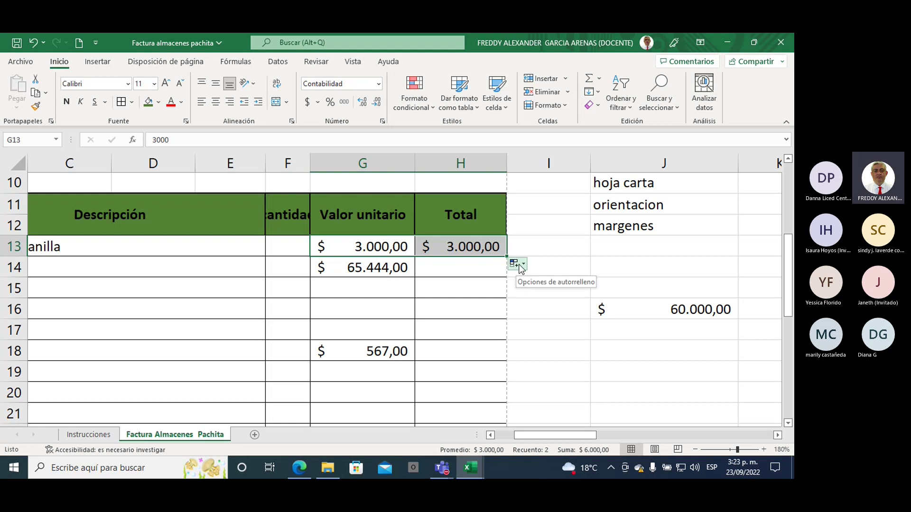
click(522, 266)
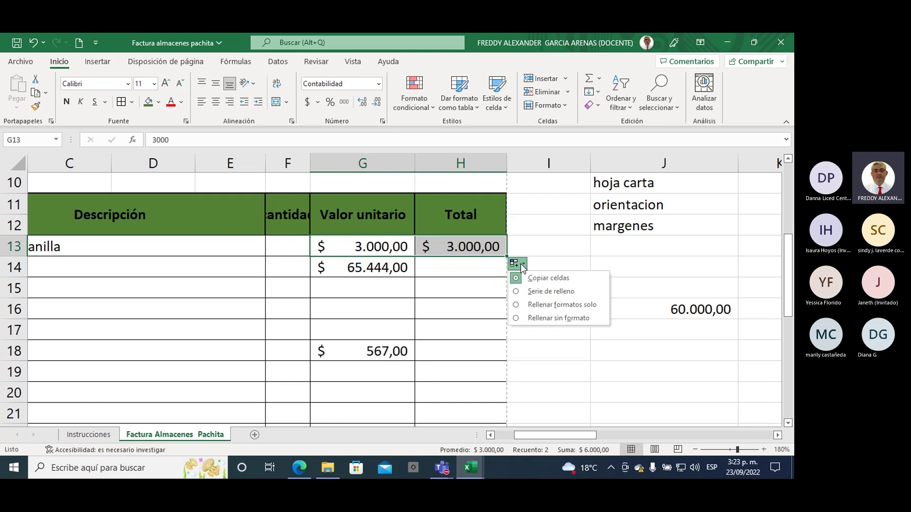
click(534, 304)
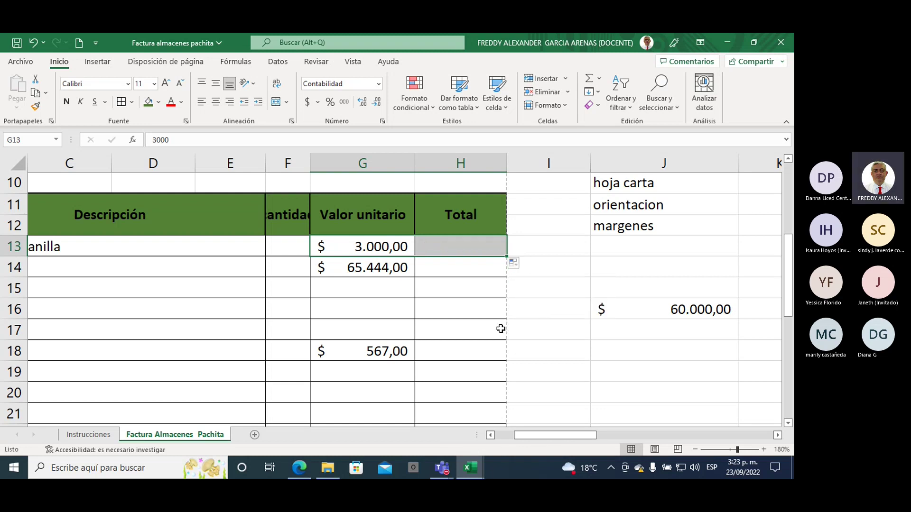
click(482, 304)
click(449, 261)
click(451, 250)
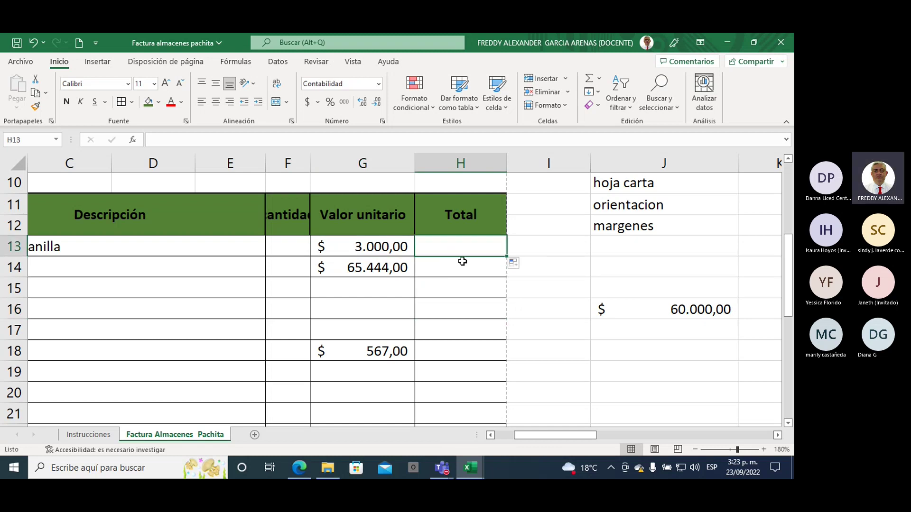
Enter a Total of 2.334 in cell H13
text(2.334)
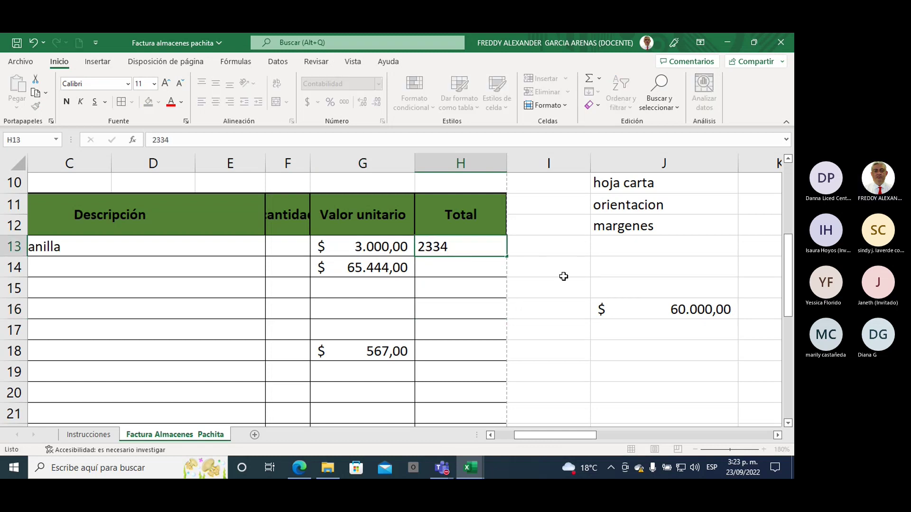
click(564, 278)
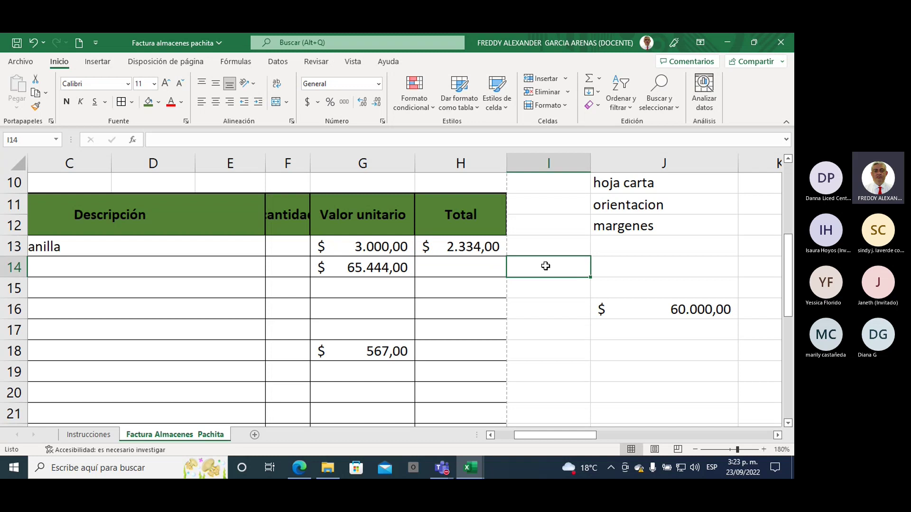
click(453, 250)
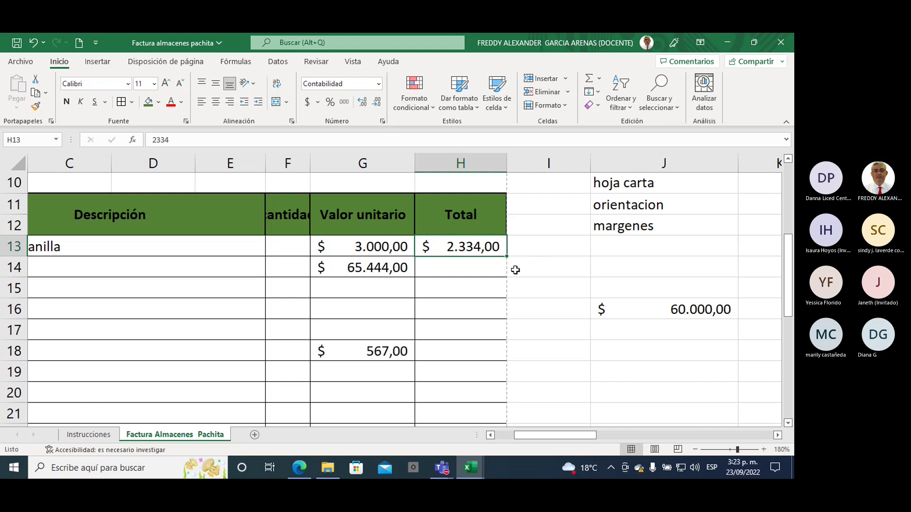
Fill H13's accounting format, without the value, down the Total column to H36
mouse_move(507, 258)
mouse_down()
mouse_move(507, 452)
mouse_move(476, 433)
mouse_move(458, 335)
mouse_up()
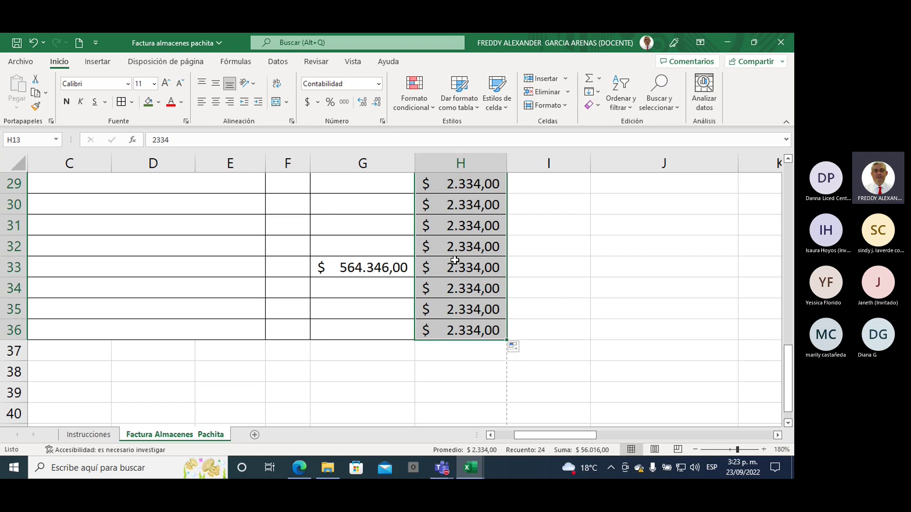
click(520, 349)
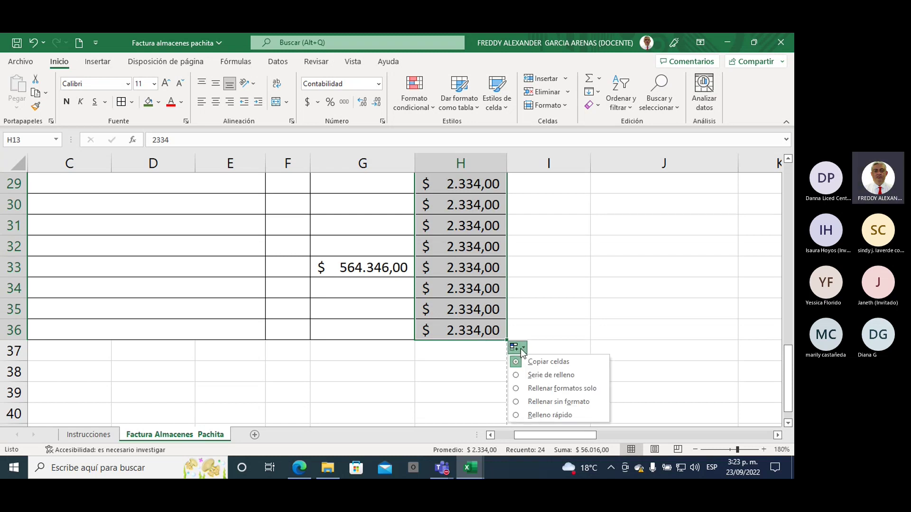
click(518, 389)
scroll(472, 312, down, 1)
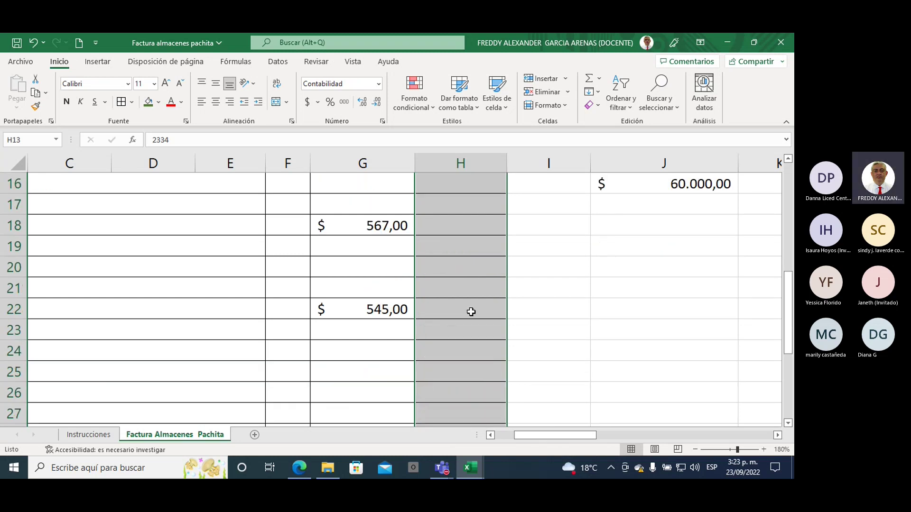
scroll(471, 312, up, 1)
scroll(469, 312, up, 1)
click(453, 278)
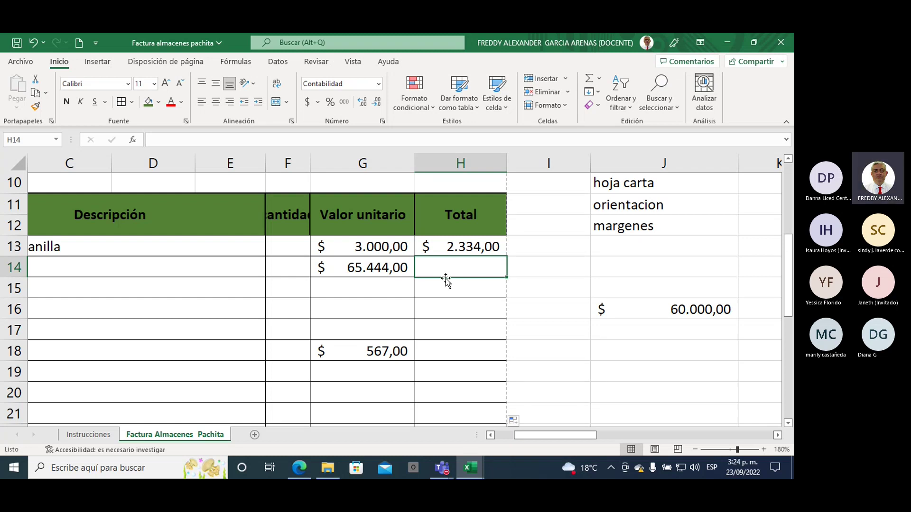
Widen column F to fit the cantidad header and enter a quantity of 30 in F13
drag(265, 163, 317, 167)
click(289, 228)
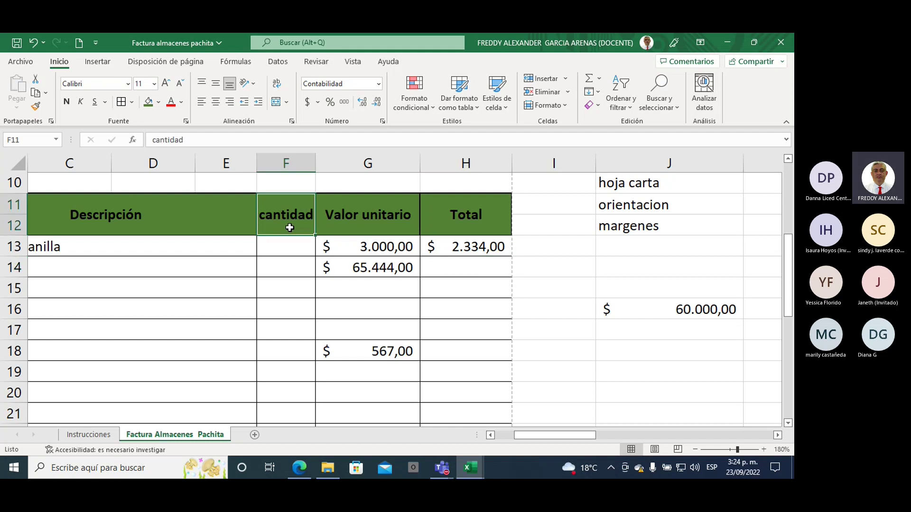
click(284, 247)
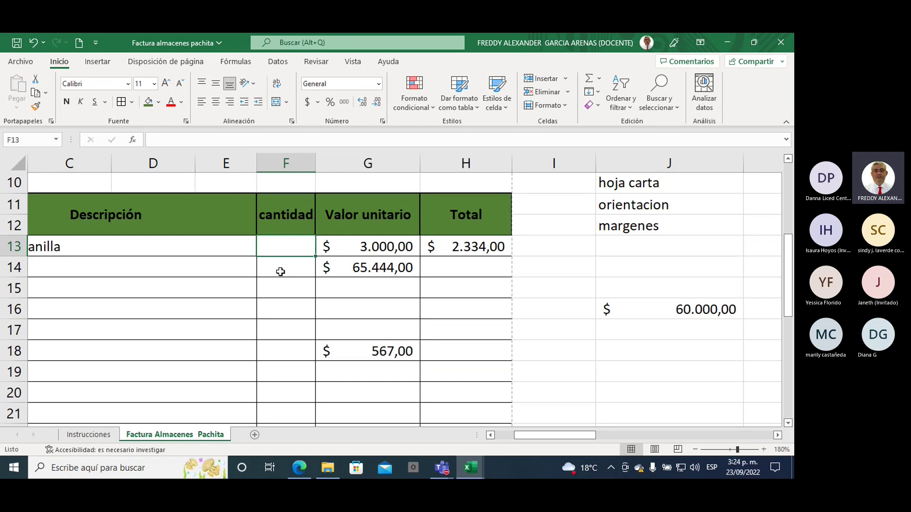
text(3)
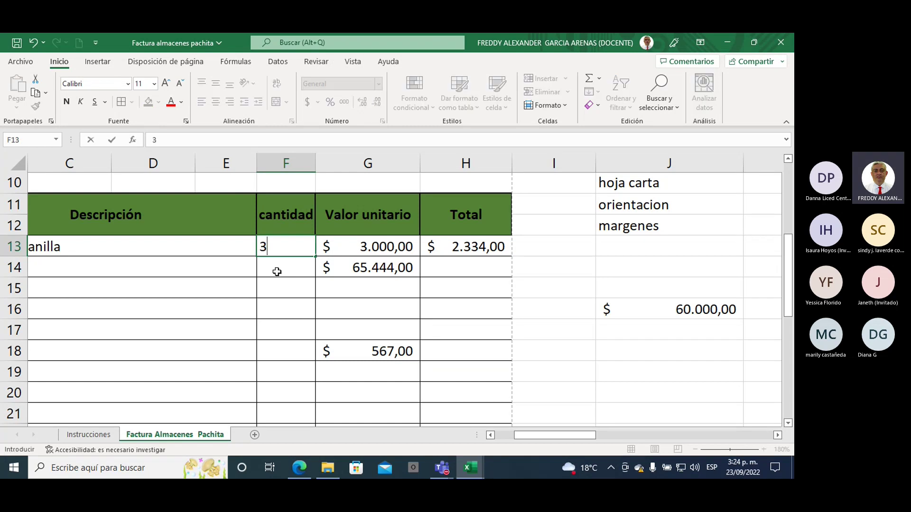
text(0)
key(Return)
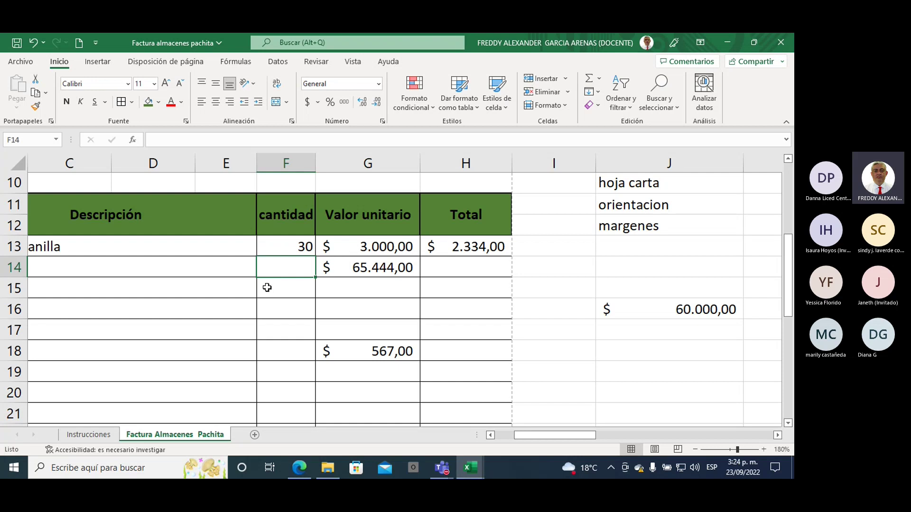
click(469, 248)
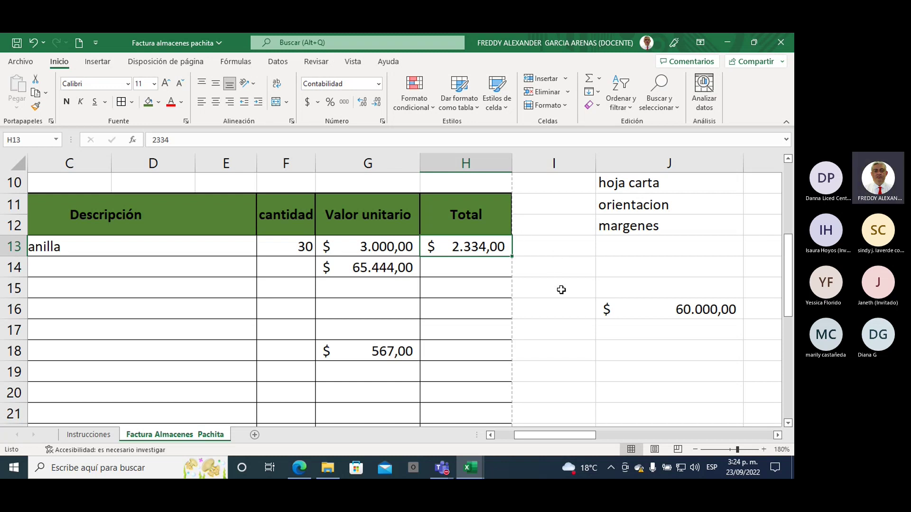
Enter the word 'titulo' in cell L16, below the £274.483,00 total
scroll(561, 290, up, 2)
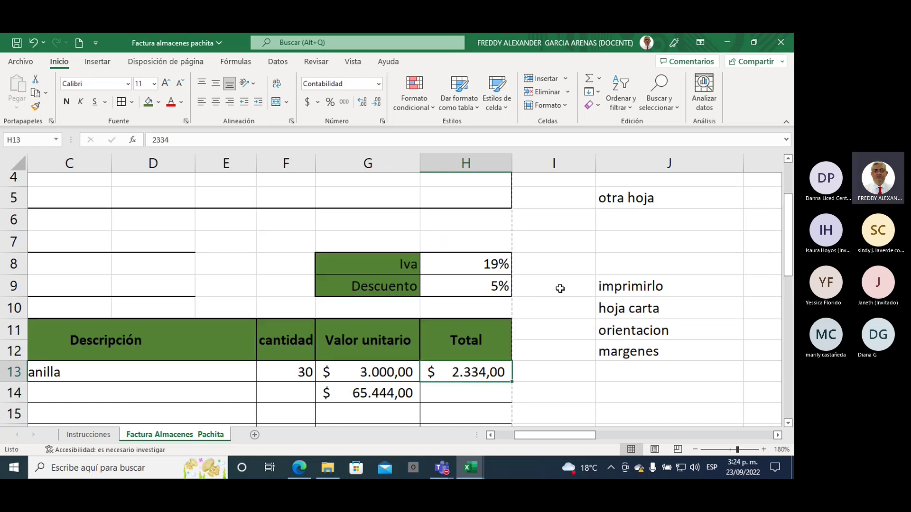
scroll(561, 288, down, 1)
drag(536, 435, 603, 435)
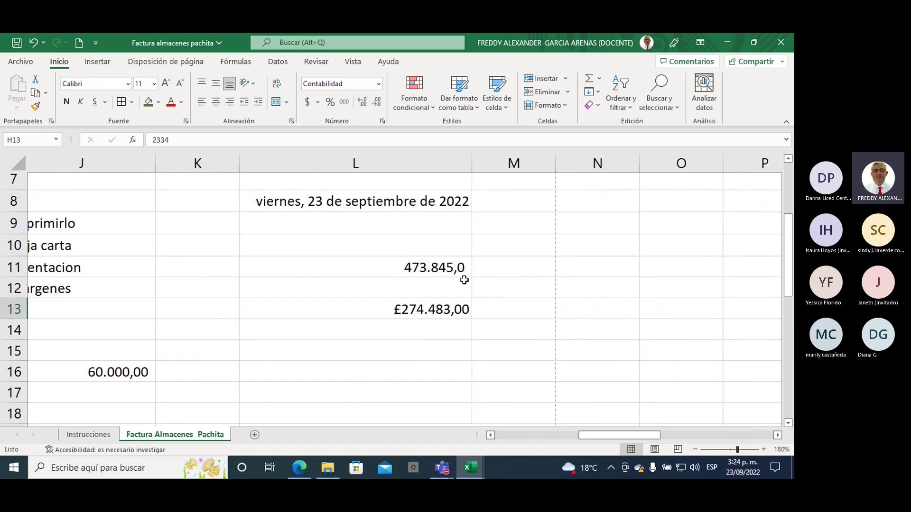
scroll(487, 264, down, 3)
scroll(489, 264, up, 1)
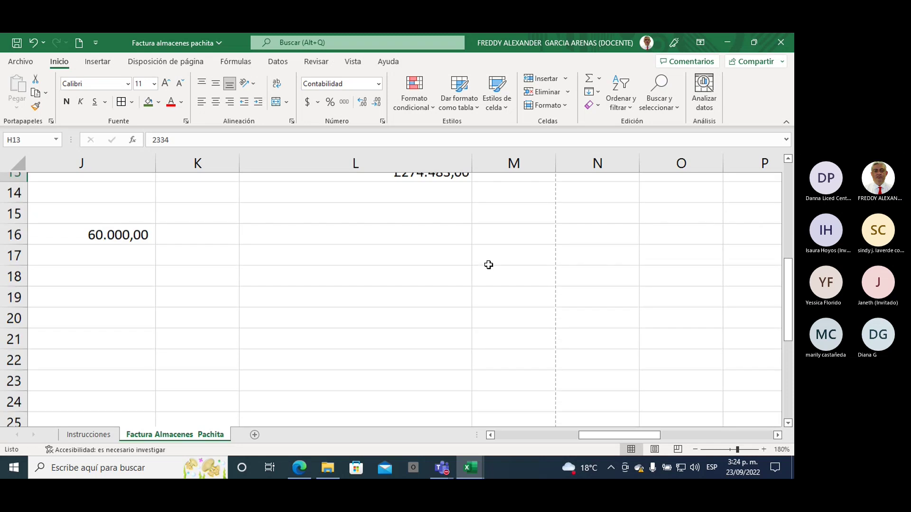
click(421, 255)
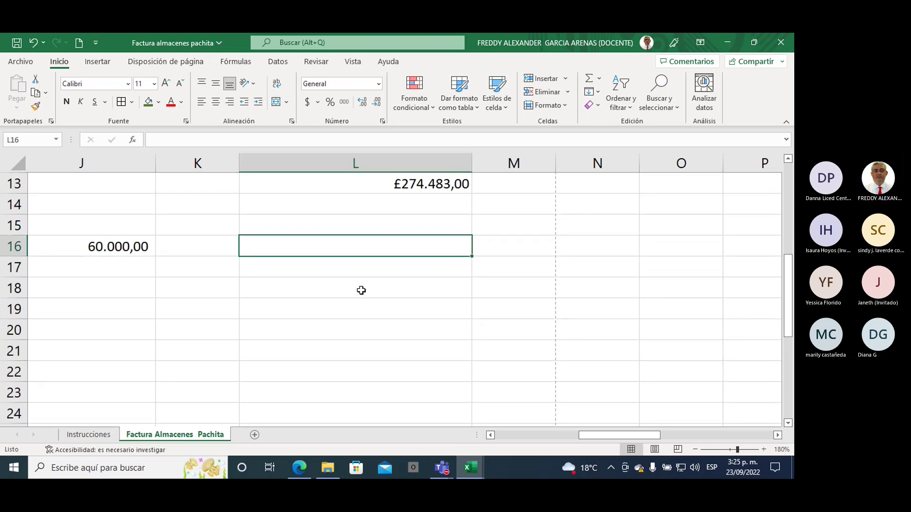
text(text)
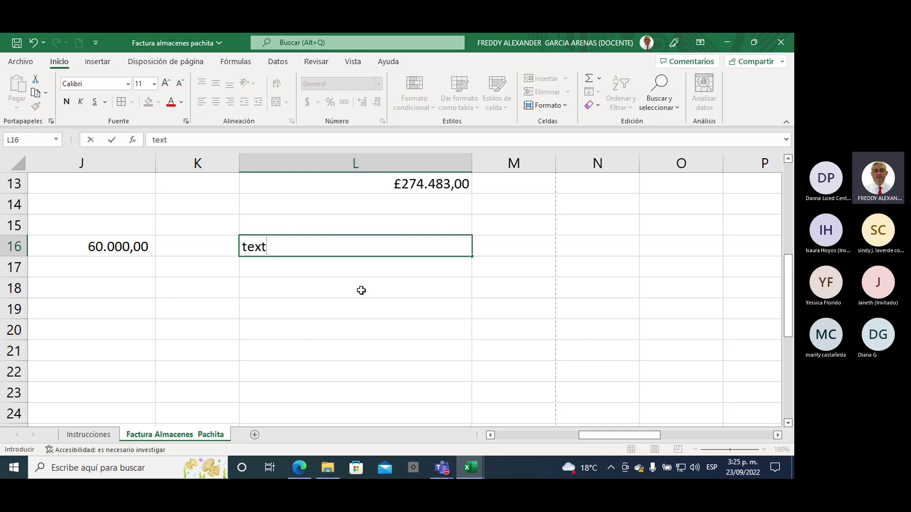
text(o)
key(BackSpace)
key(BackSpace)
key(BackSpace)
key(BackSpace)
key(BackSpace)
text(titulo)
click(361, 291)
click(285, 250)
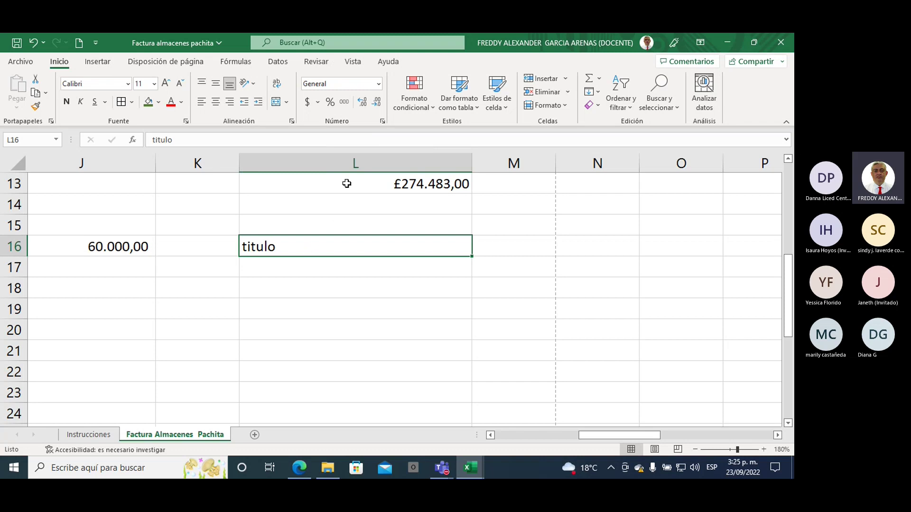
Apply the custom number format [azul]@ to L16 so 'titulo' shows in blue
click(378, 84)
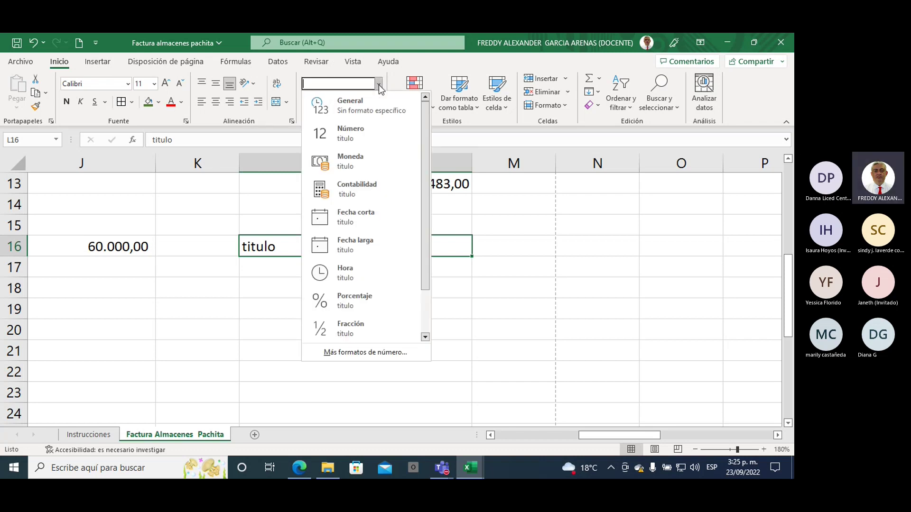
click(351, 357)
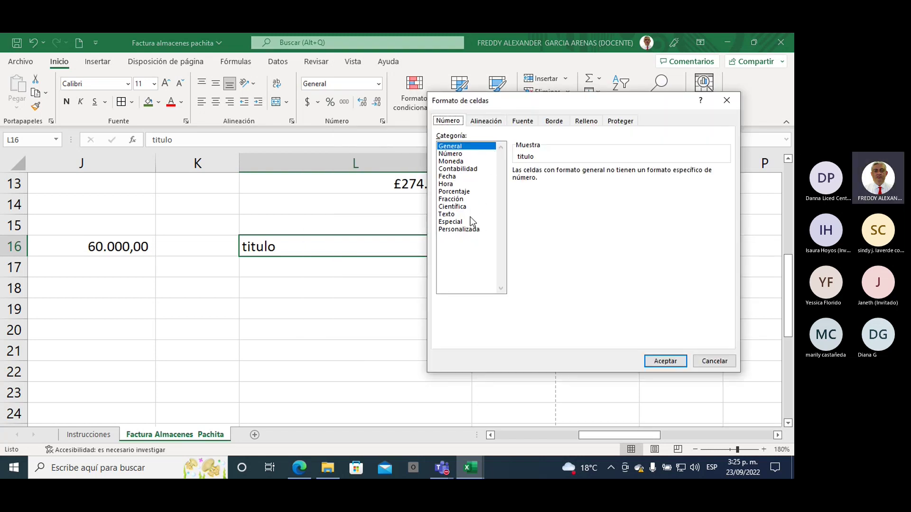
click(470, 235)
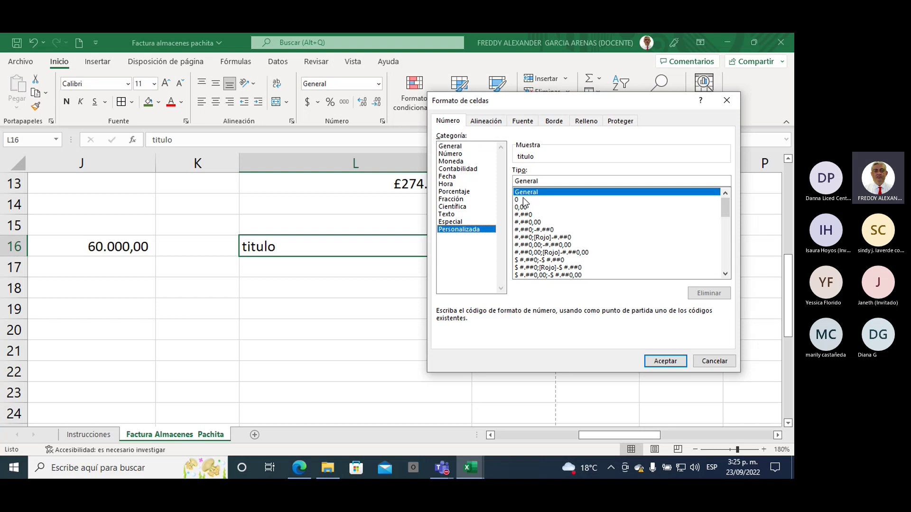
click(523, 200)
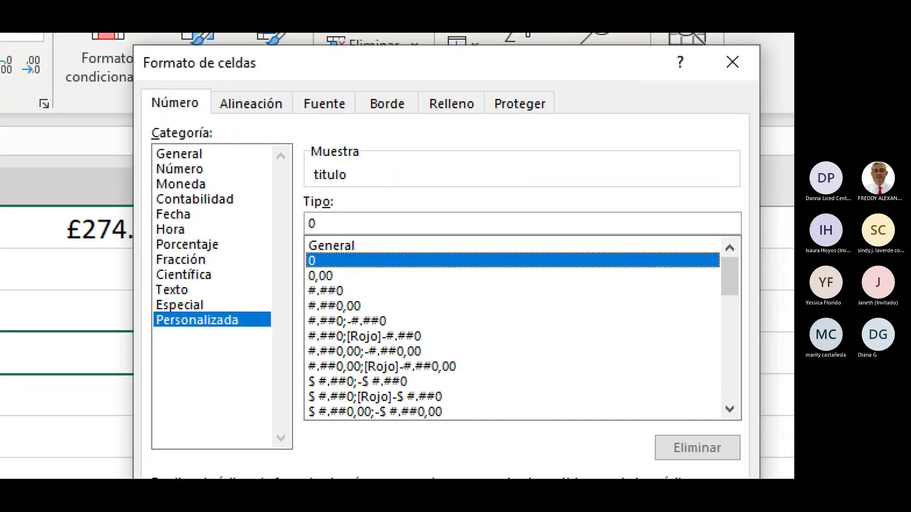
drag(319, 233, 331, 227)
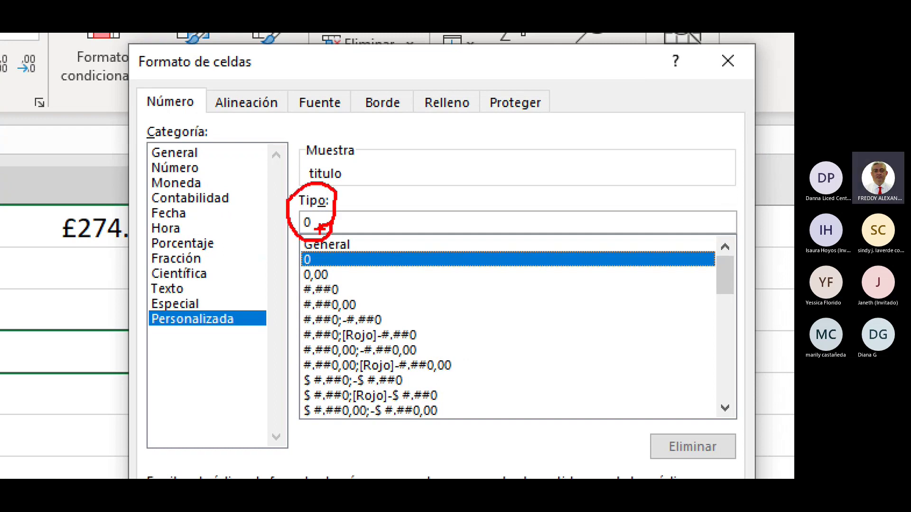
mouse_move(313, 233)
mouse_down()
mouse_move(327, 219)
mouse_move(330, 229)
mouse_up()
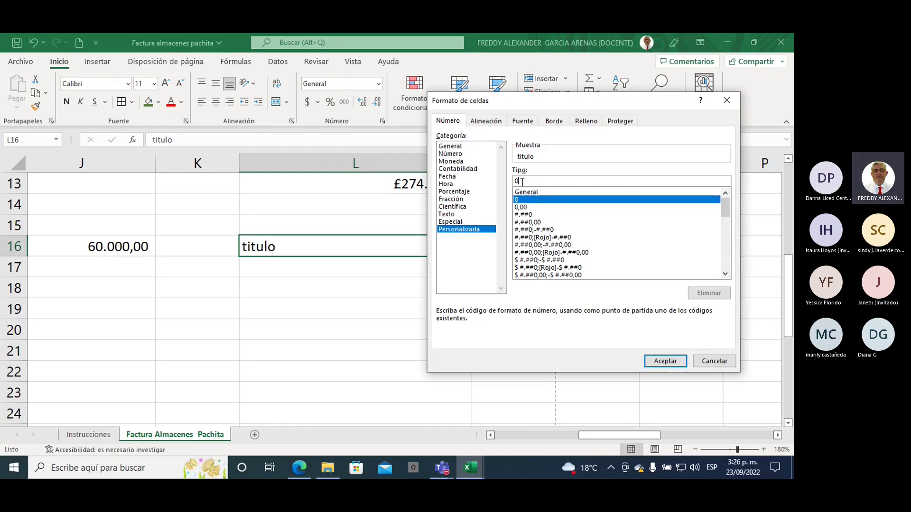
key(BackSpace)
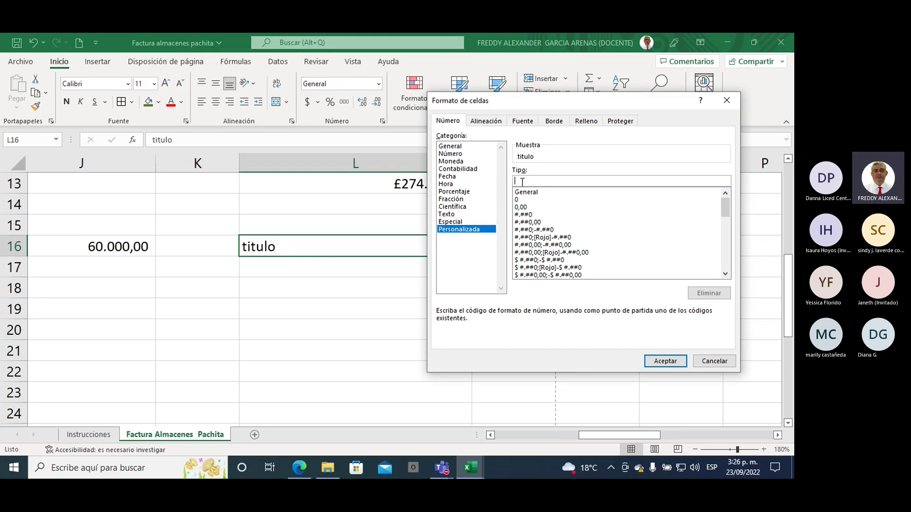
text(@)
text(a)
text(z)
text(ul)
text(])
click(647, 362)
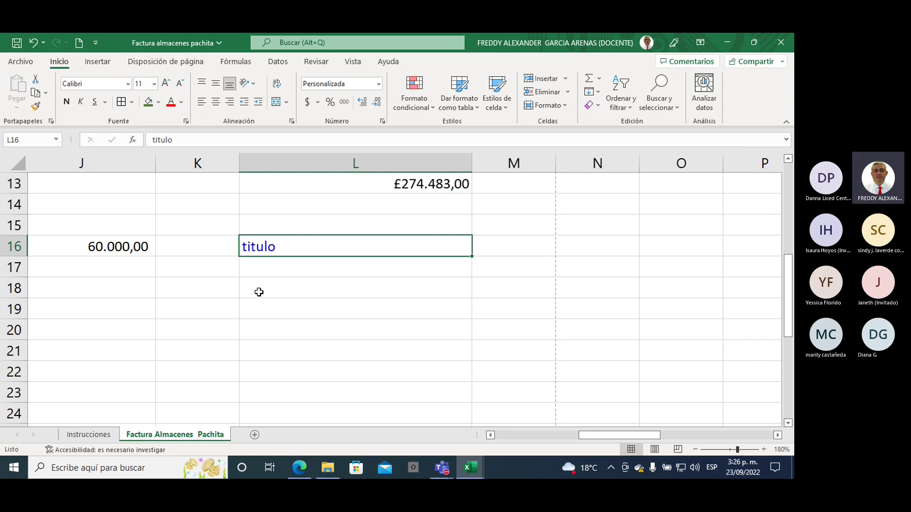
Type the value 8000000 into cell L18
click(254, 285)
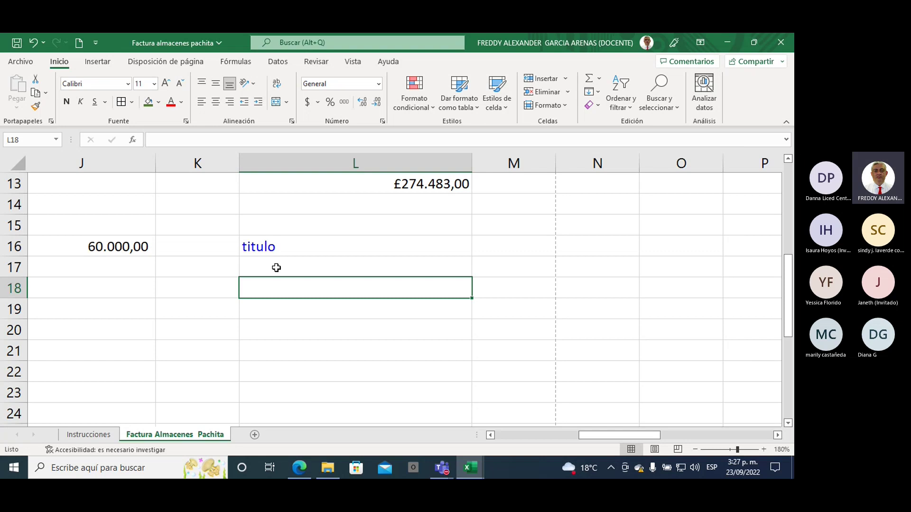
text(8000)
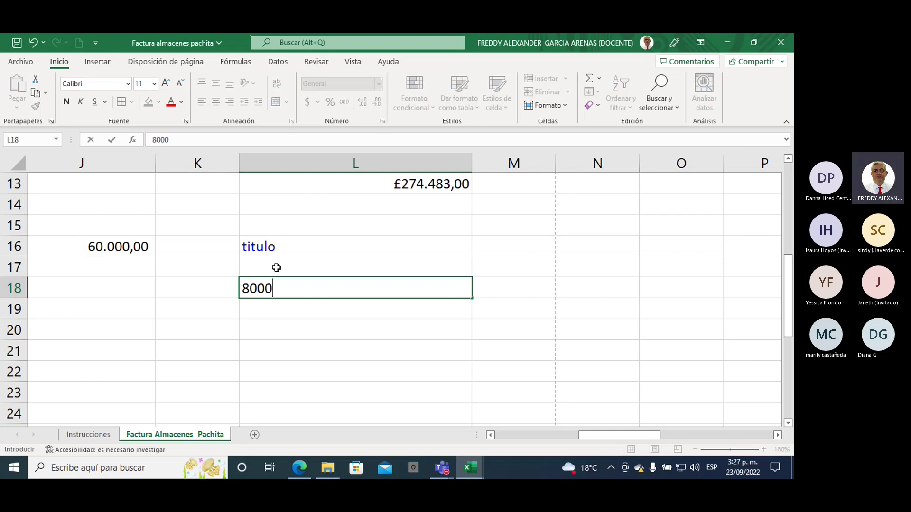
text(000)
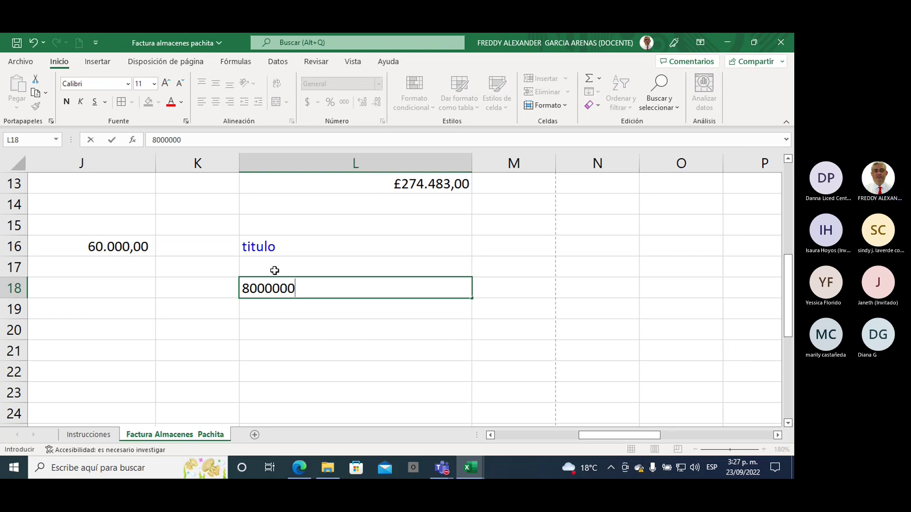
key(Return)
click(287, 292)
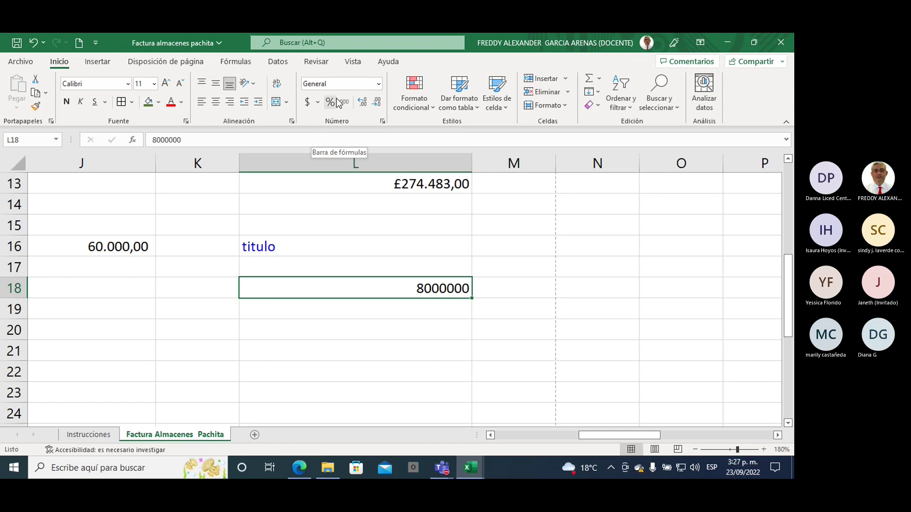
Open Format Cells for L18 on the Personalizada (custom) category
click(378, 84)
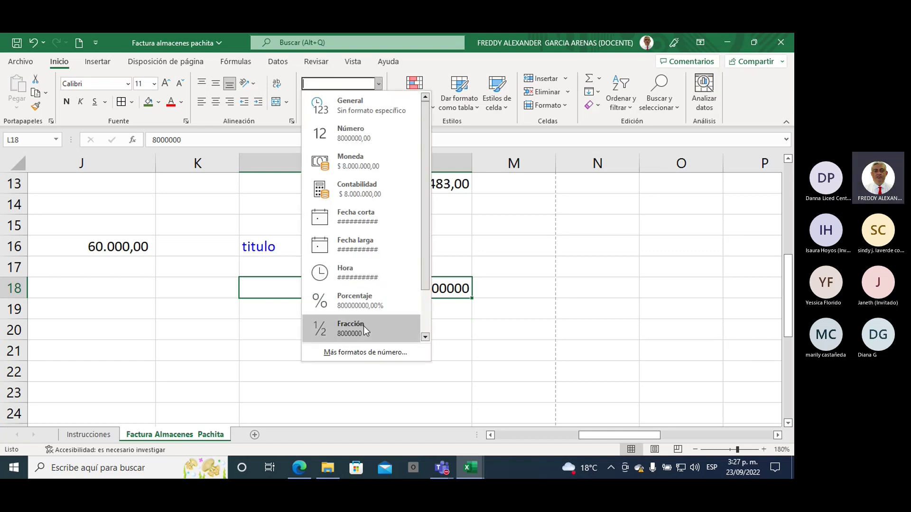
click(363, 352)
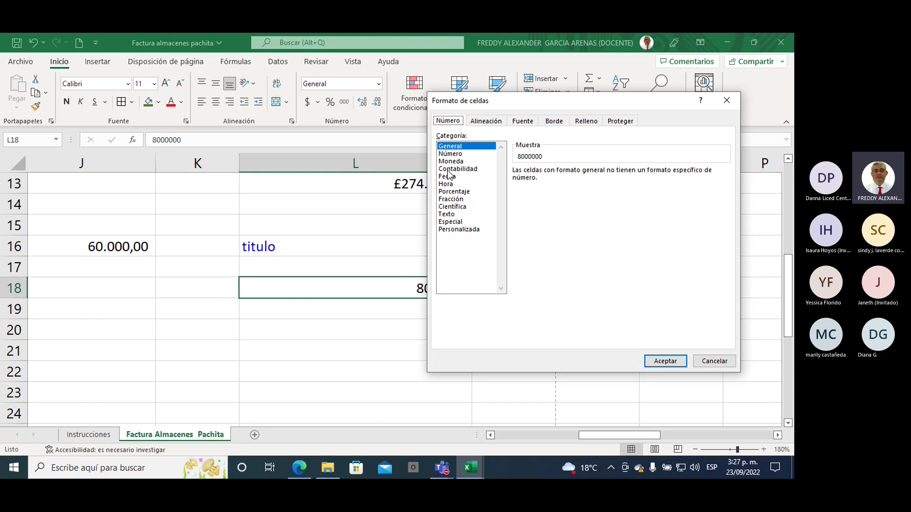
click(454, 230)
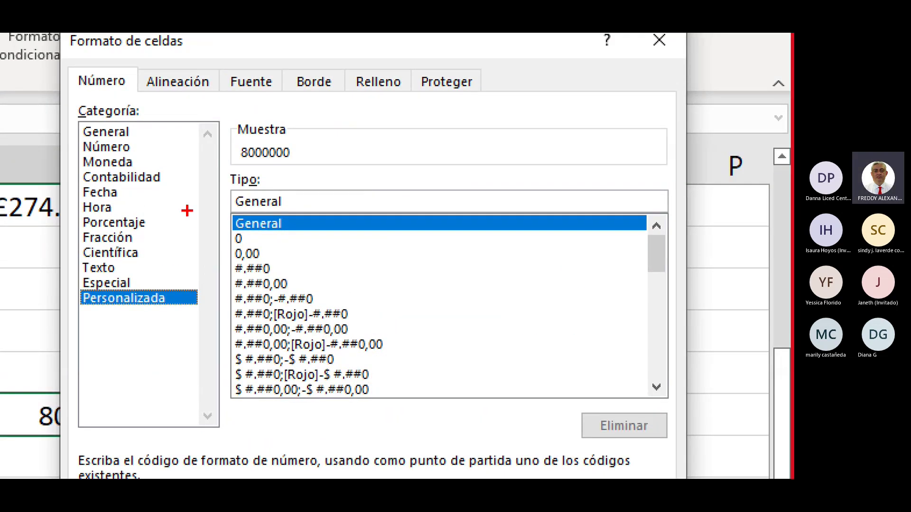
mouse_move(190, 209)
mouse_down()
mouse_move(229, 221)
mouse_move(223, 233)
mouse_up()
mouse_move(210, 154)
mouse_down()
mouse_move(237, 147)
mouse_move(230, 167)
mouse_up()
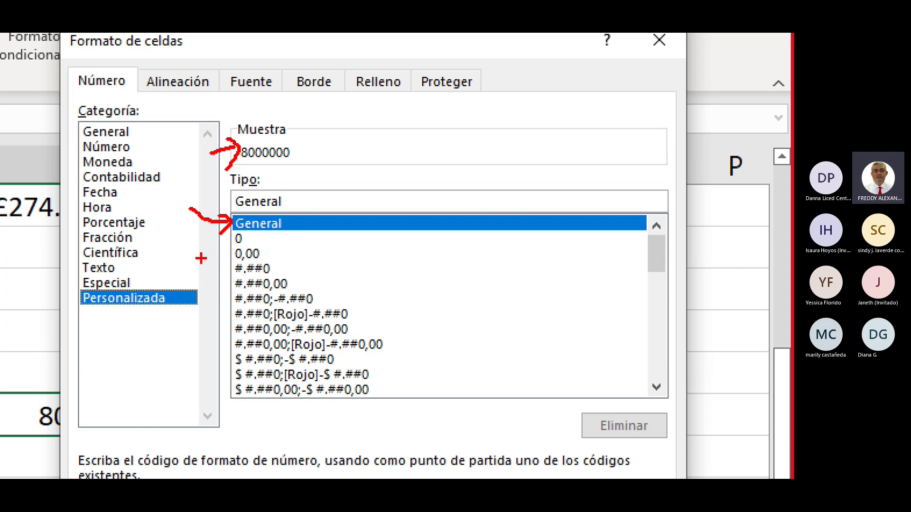
mouse_move(199, 246)
mouse_down()
mouse_move(216, 269)
mouse_move(231, 269)
mouse_up()
drag(231, 269, 223, 274)
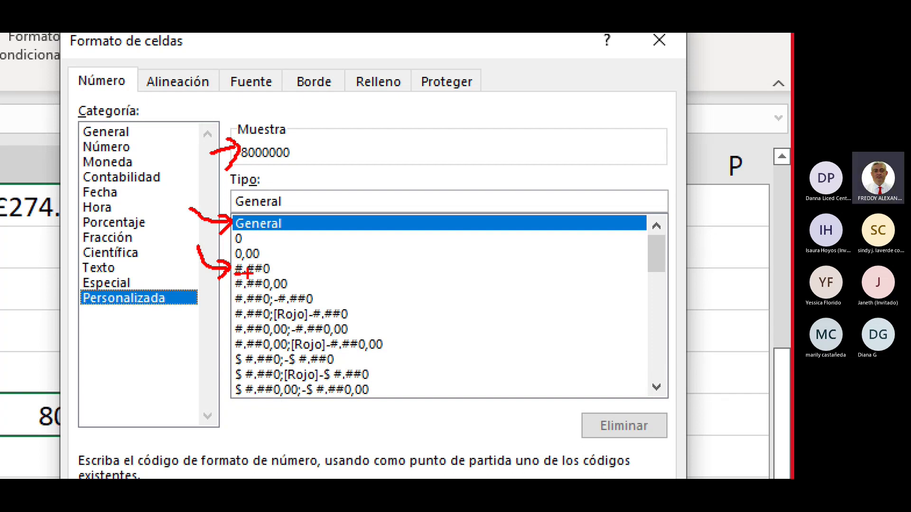
drag(250, 273, 271, 273)
drag(329, 206, 331, 202)
drag(355, 146, 398, 211)
drag(385, 145, 376, 214)
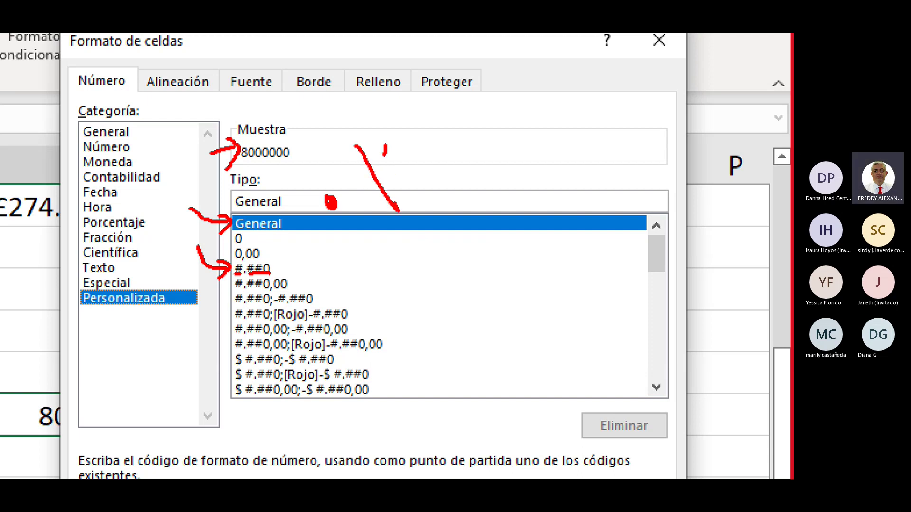
mouse_move(413, 145)
mouse_down()
mouse_move(444, 209)
mouse_move(415, 210)
mouse_up()
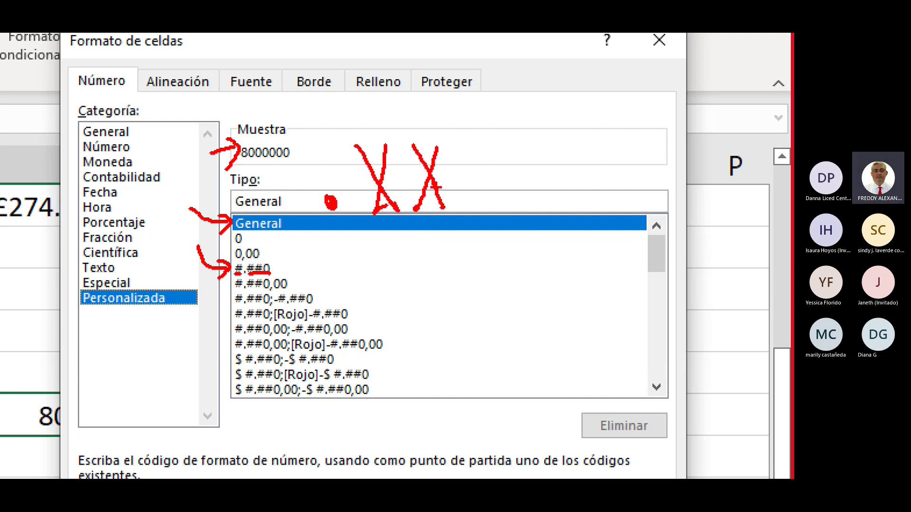
drag(453, 147, 487, 220)
drag(480, 146, 463, 217)
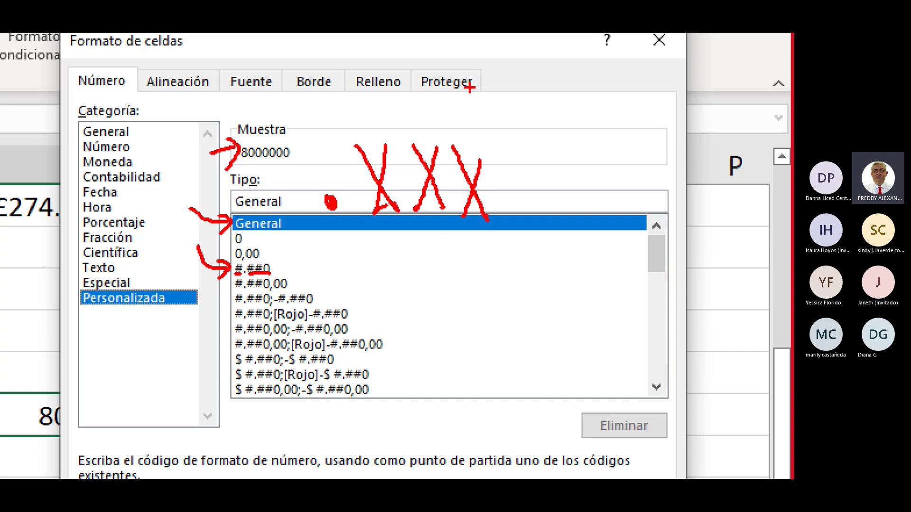
drag(473, 84, 480, 109)
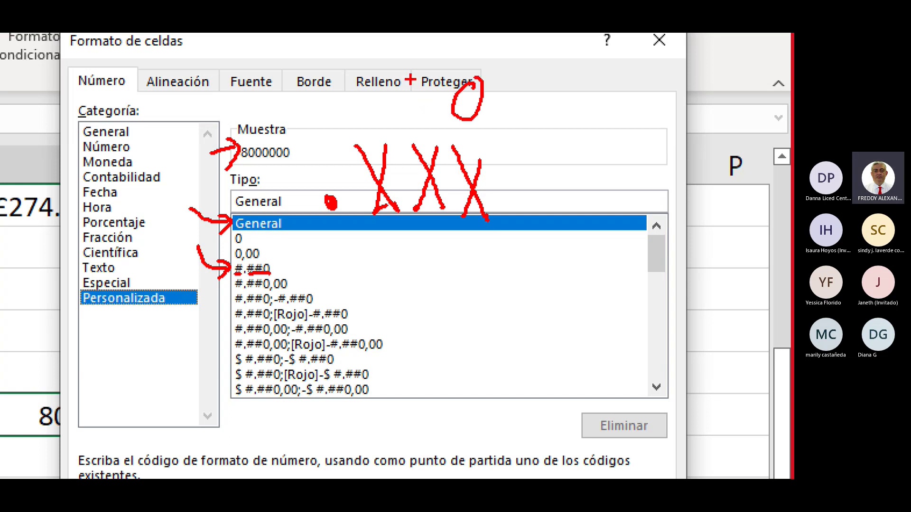
mouse_move(414, 76)
mouse_down()
mouse_move(412, 116)
mouse_move(422, 116)
mouse_move(423, 92)
mouse_move(422, 102)
mouse_up()
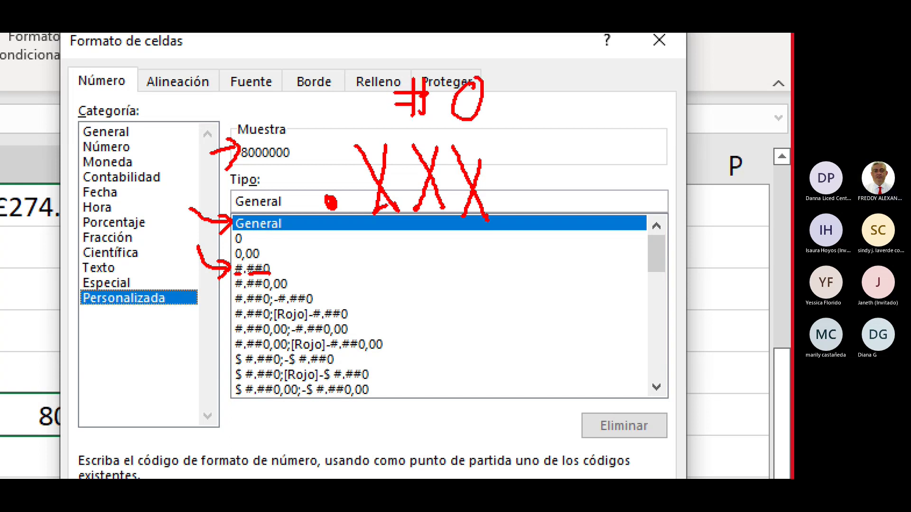
drag(331, 94, 341, 139)
mouse_move(363, 94)
mouse_down()
mouse_move(354, 124)
mouse_move(370, 94)
mouse_up()
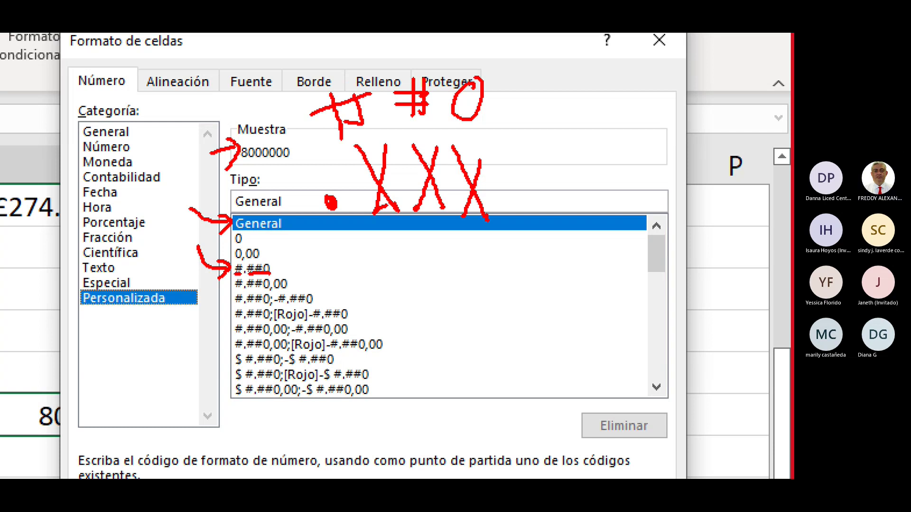
drag(299, 132, 361, 105)
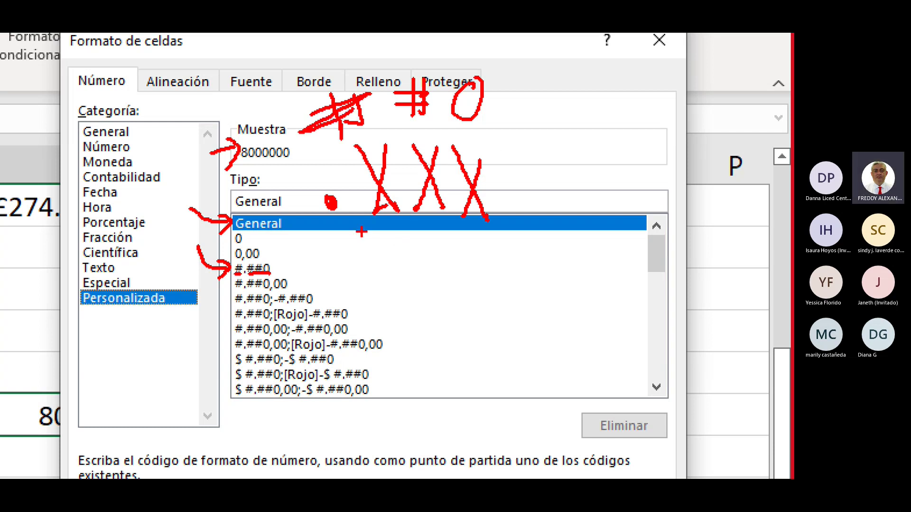
drag(362, 231, 514, 238)
mouse_move(349, 292)
mouse_down()
mouse_move(338, 240)
mouse_move(348, 239)
mouse_up()
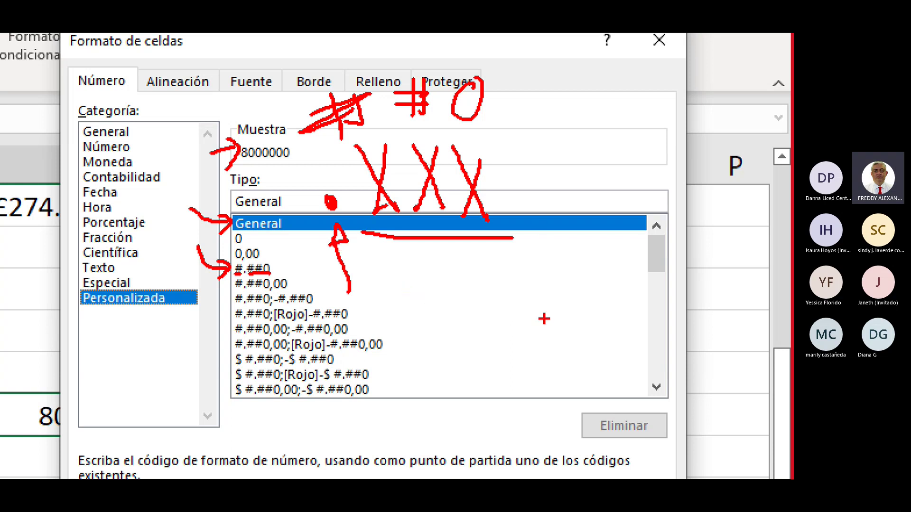
mouse_move(539, 209)
mouse_down()
mouse_move(549, 206)
mouse_move(551, 216)
mouse_move(509, 264)
mouse_up()
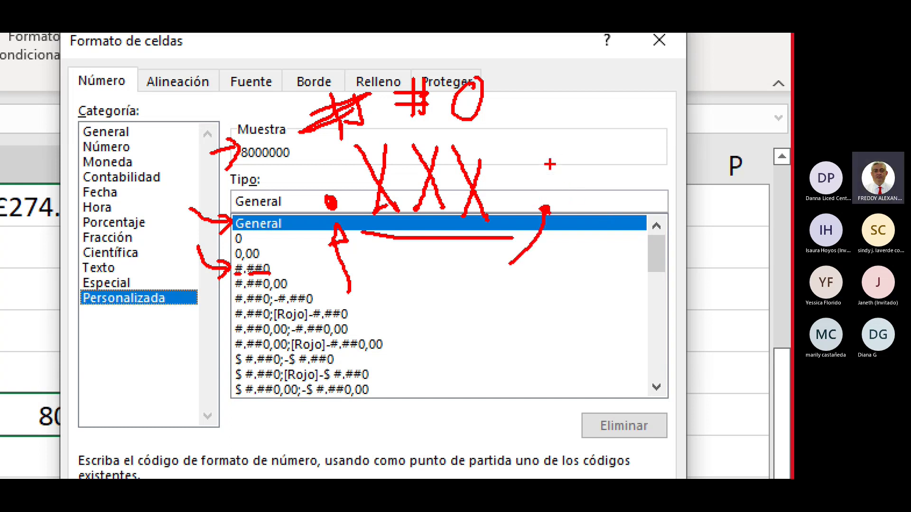
drag(556, 157, 600, 226)
drag(593, 147, 549, 223)
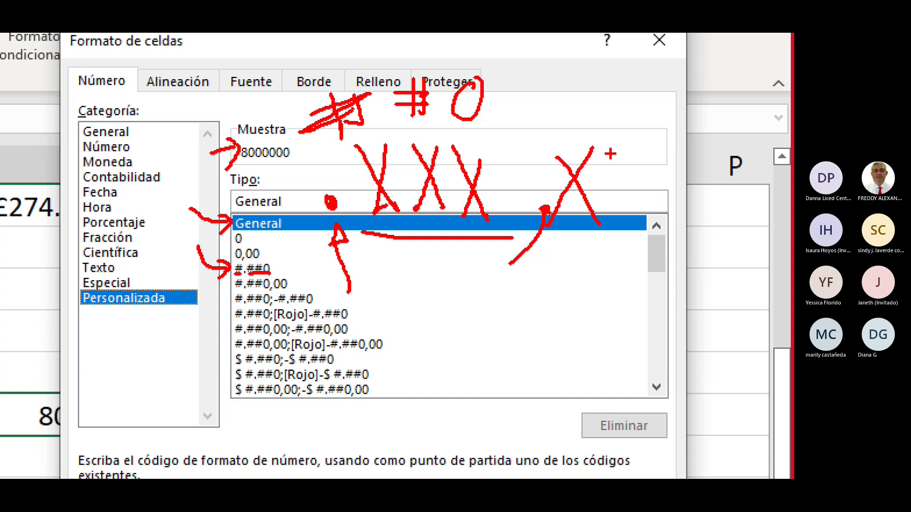
drag(611, 153, 636, 225)
drag(645, 151, 601, 233)
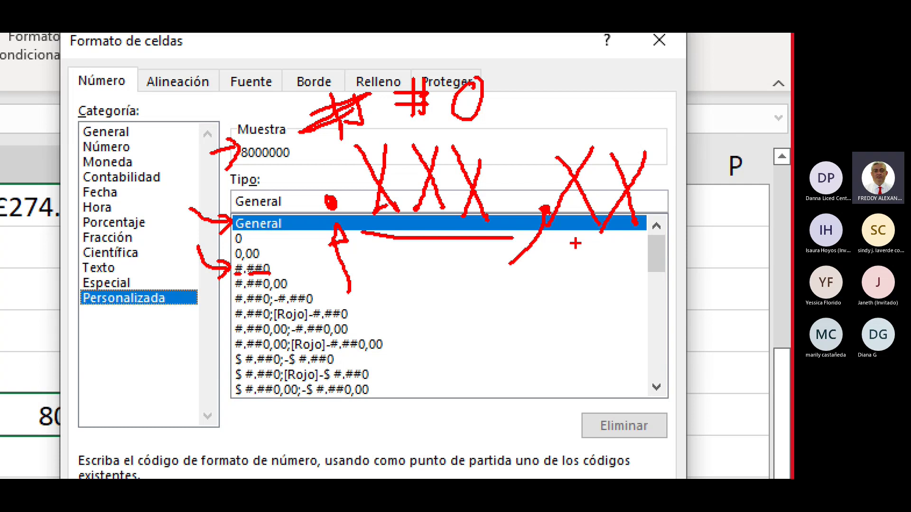
mouse_move(556, 245)
mouse_down()
mouse_move(635, 250)
mouse_move(612, 258)
mouse_up()
drag(562, 305, 562, 318)
mouse_move(561, 266)
mouse_down()
mouse_move(560, 306)
mouse_move(592, 312)
mouse_move(587, 290)
mouse_move(593, 310)
mouse_move(602, 296)
mouse_up()
click(592, 279)
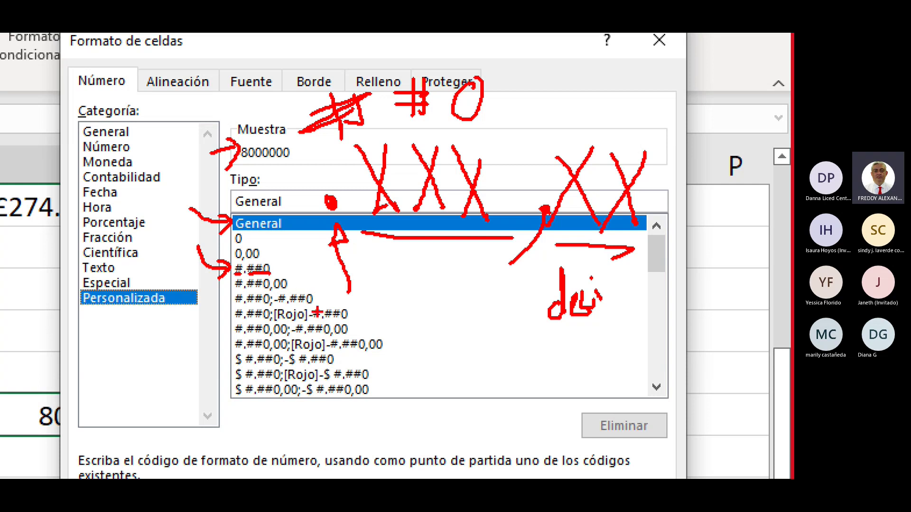
mouse_move(287, 323)
mouse_down()
mouse_move(276, 324)
mouse_move(330, 325)
mouse_up()
drag(288, 355, 331, 351)
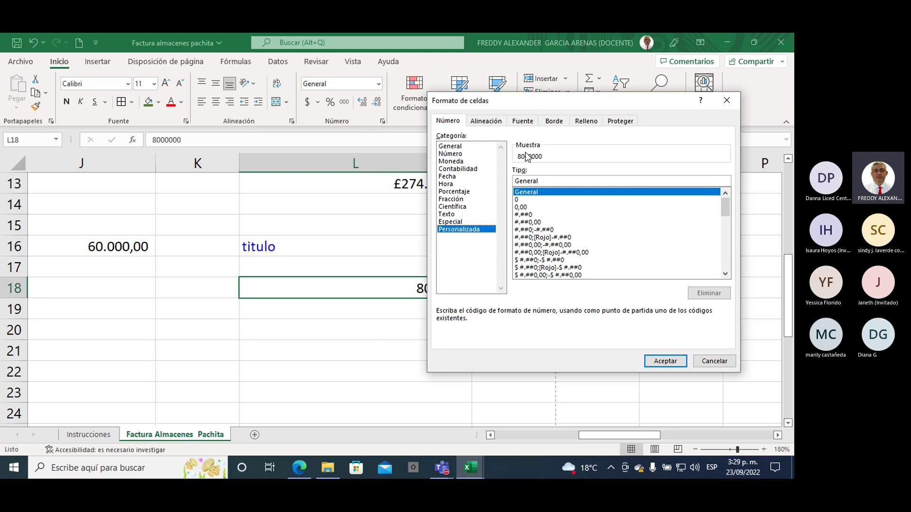
Apply the #.##0 custom code to L18 so it displays 8.000.000
click(528, 215)
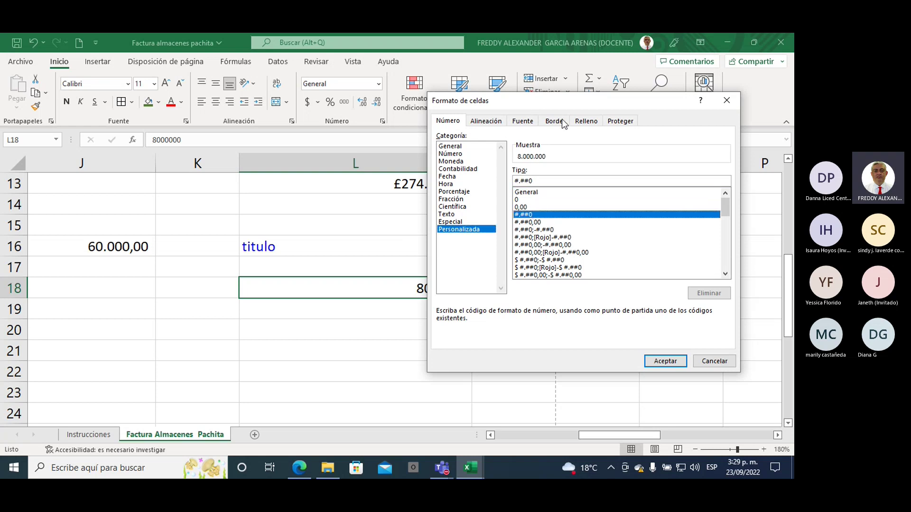
drag(563, 107, 417, 111)
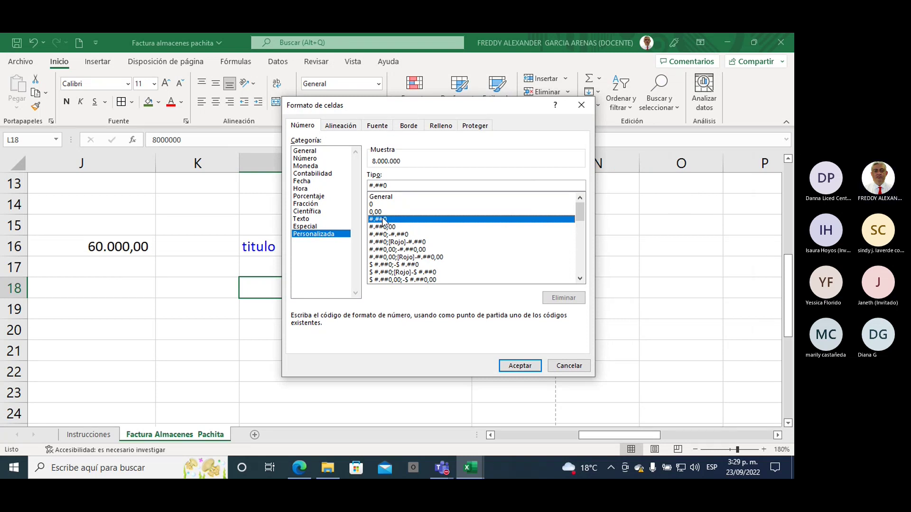
click(520, 367)
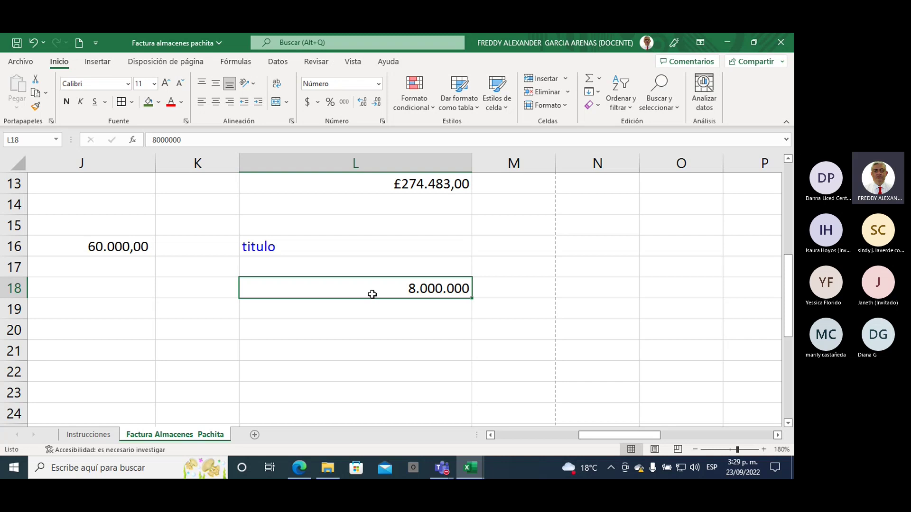
Reopen L18's custom format and edit the Tipo code to #.##0. to scale the preview
click(378, 84)
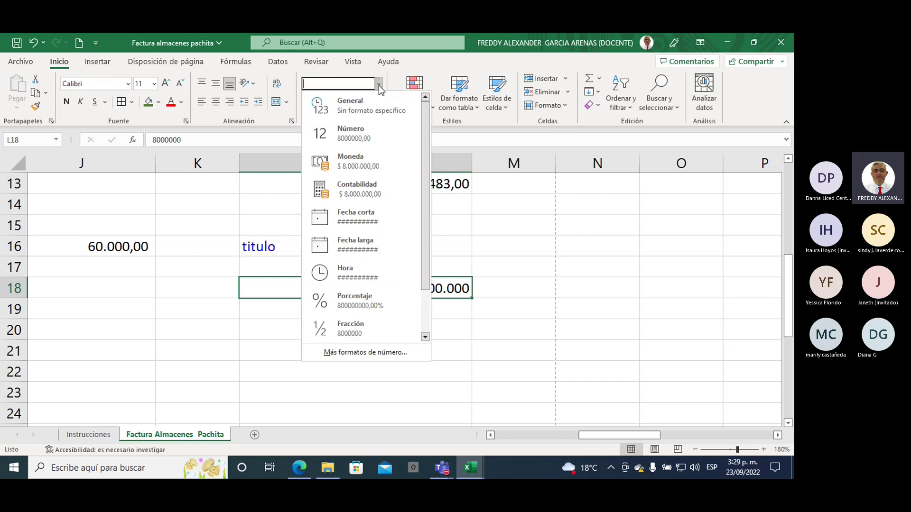
click(352, 354)
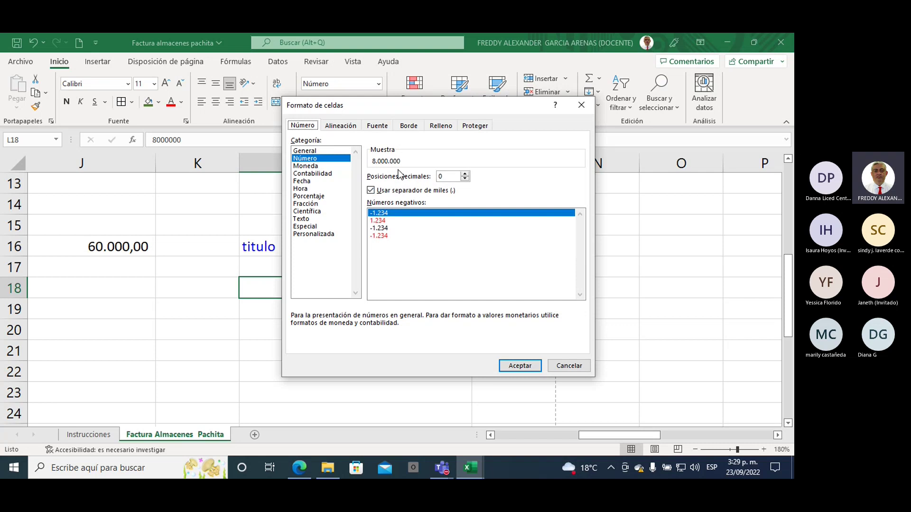
click(314, 234)
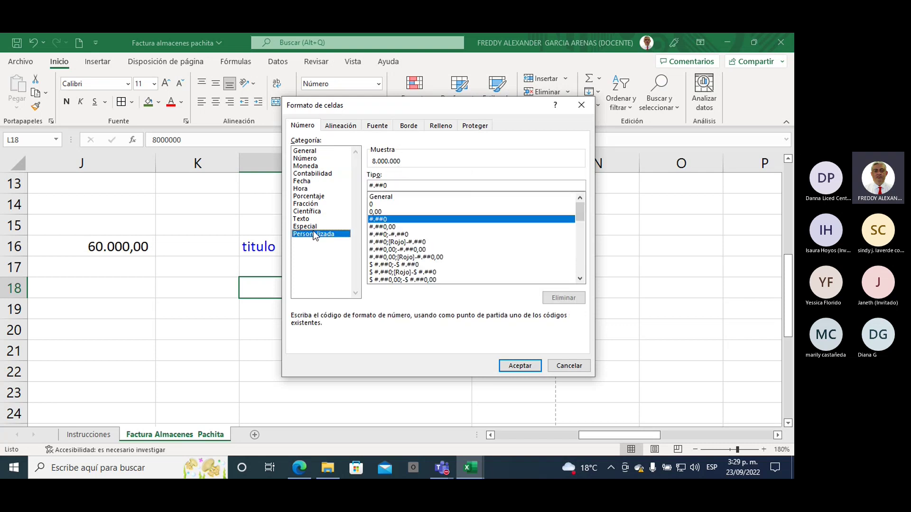
click(408, 185)
text(,0)
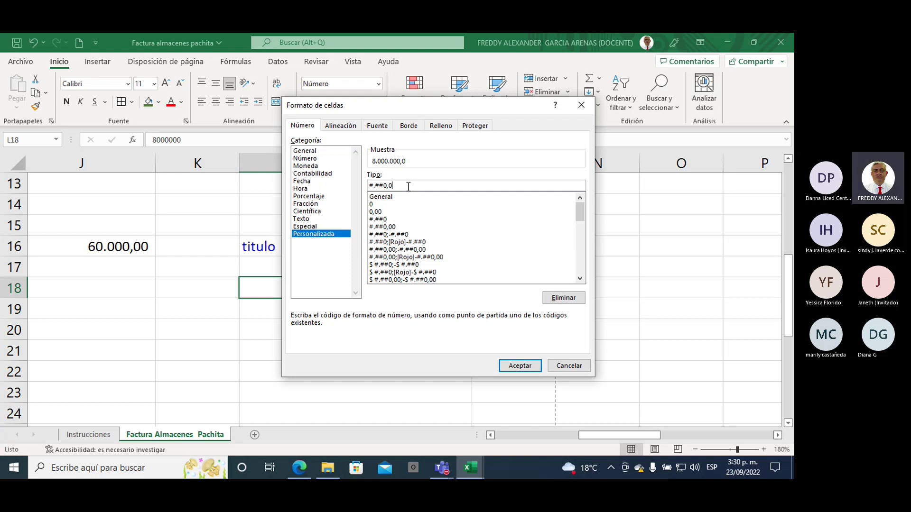
key(BackSpace)
key(BackSpace)
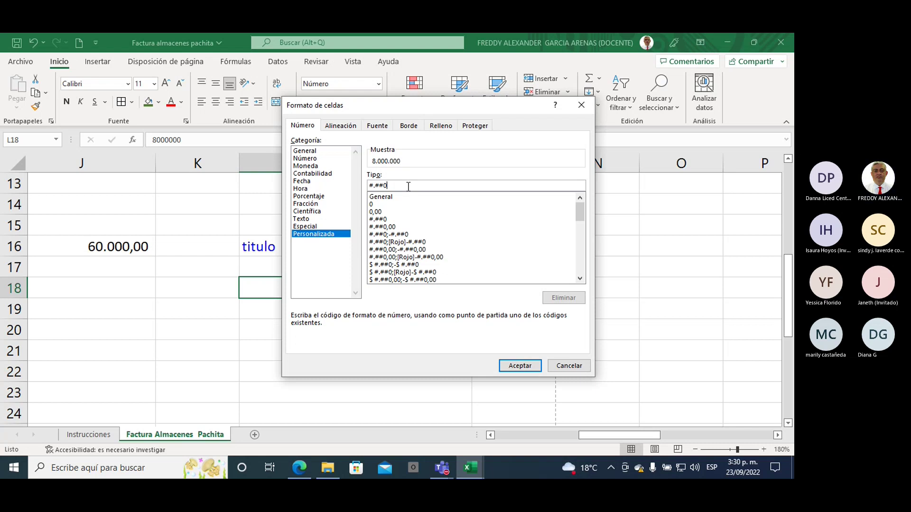
text(.)
Complete the code as #.##0.. "M" and apply it so L18 shows 8 M
text(.)
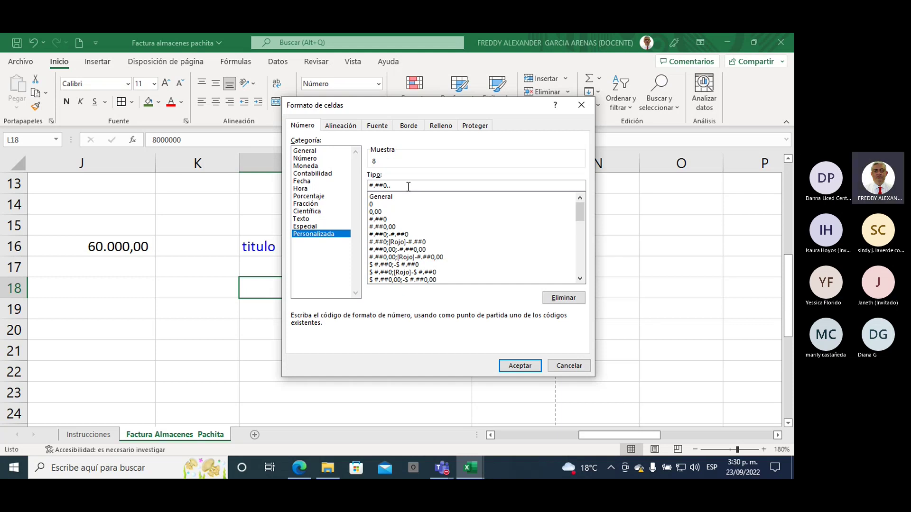
mouse_move(388, 162)
mouse_down()
mouse_move(380, 167)
mouse_move(385, 158)
mouse_up()
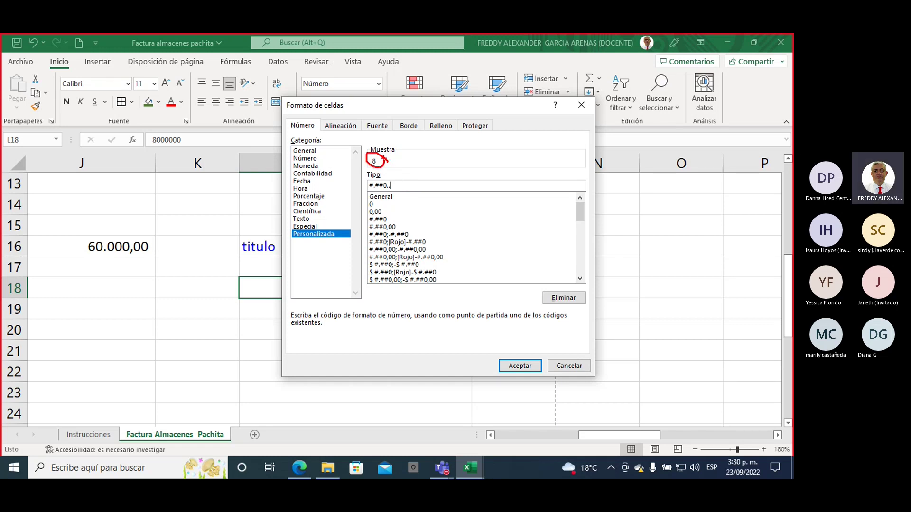
drag(381, 197, 375, 210)
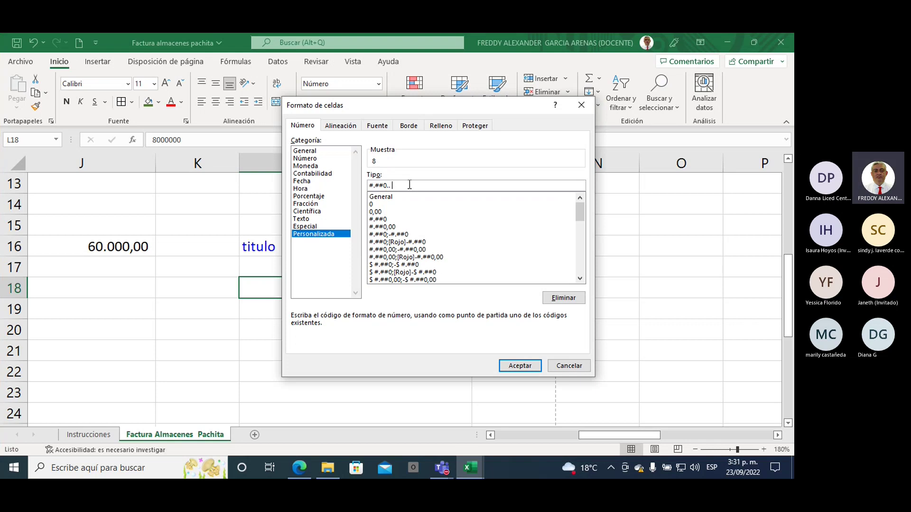
text(")
text(M")
click(525, 365)
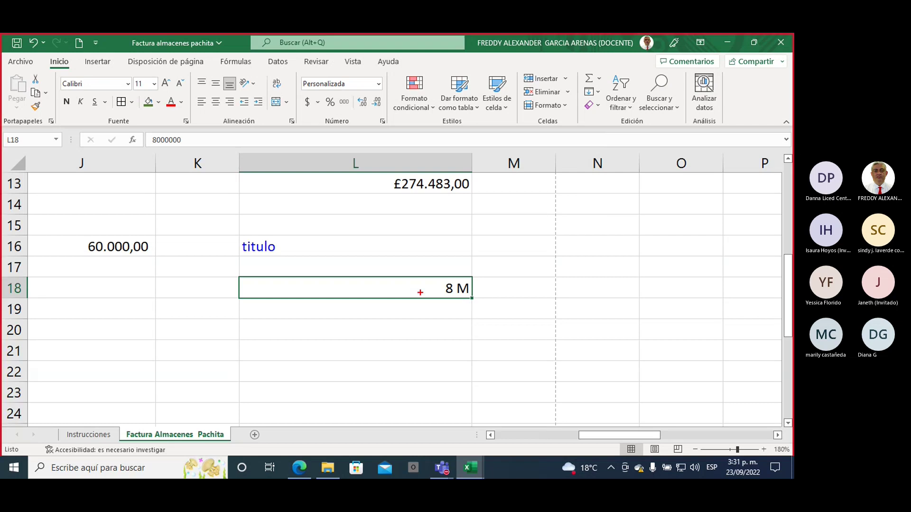
mouse_move(475, 280)
mouse_down()
mouse_move(436, 284)
mouse_move(456, 311)
mouse_move(475, 273)
mouse_move(199, 159)
mouse_move(183, 149)
mouse_move(190, 141)
mouse_move(161, 127)
mouse_move(148, 145)
mouse_move(176, 151)
mouse_move(195, 141)
mouse_up()
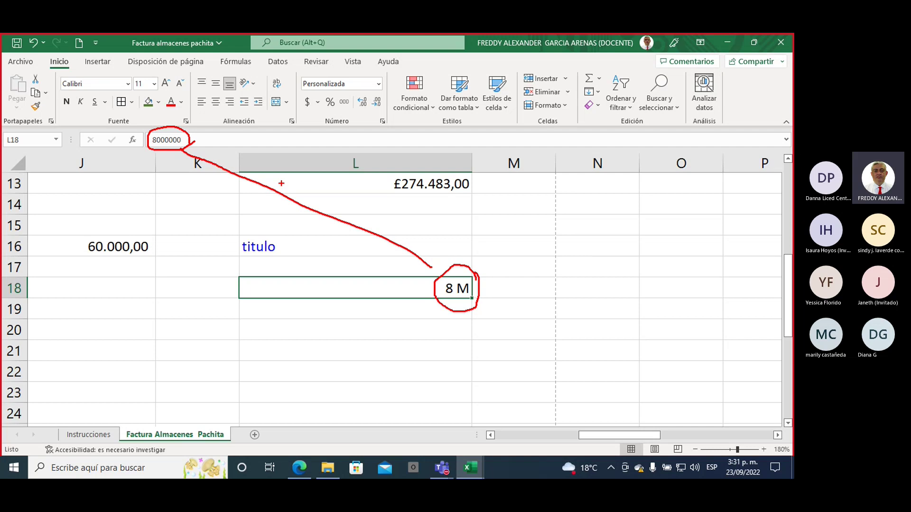
key(Escape)
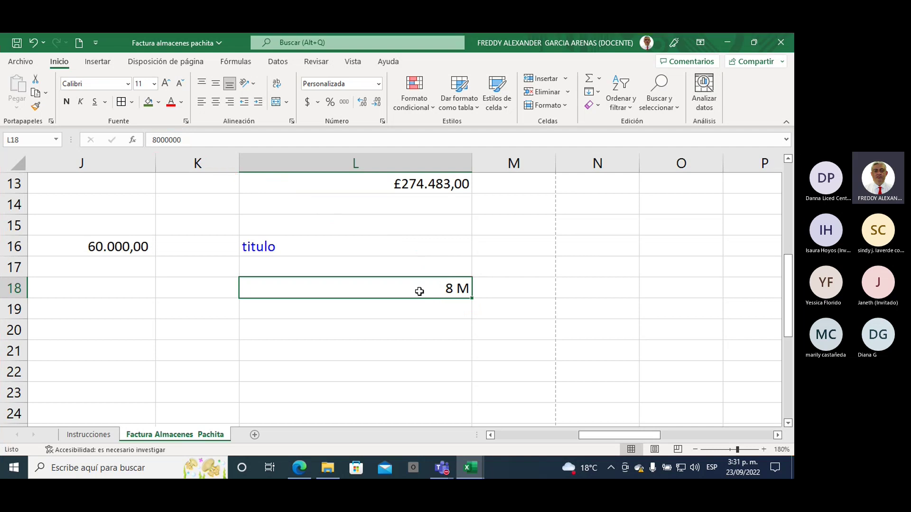
Check the stored value in L18 and the existing date in cell L8
click(411, 325)
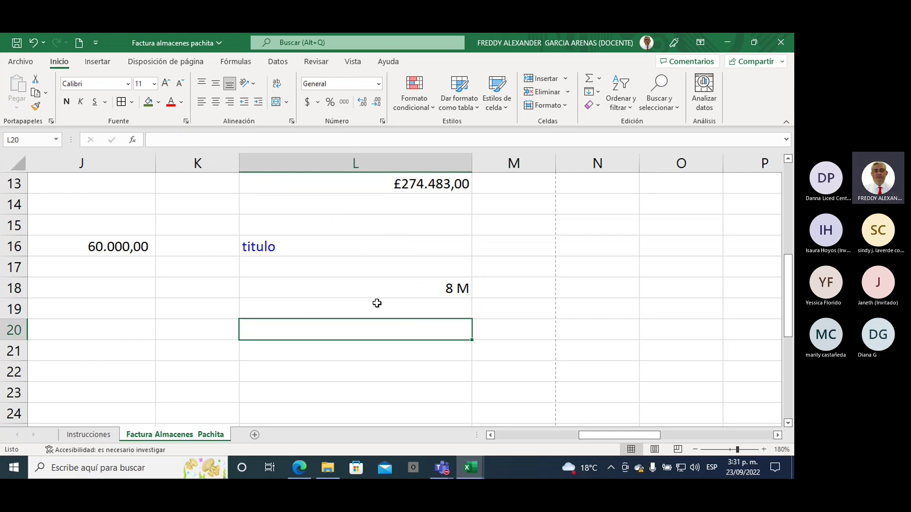
click(373, 290)
scroll(371, 313, up, 1)
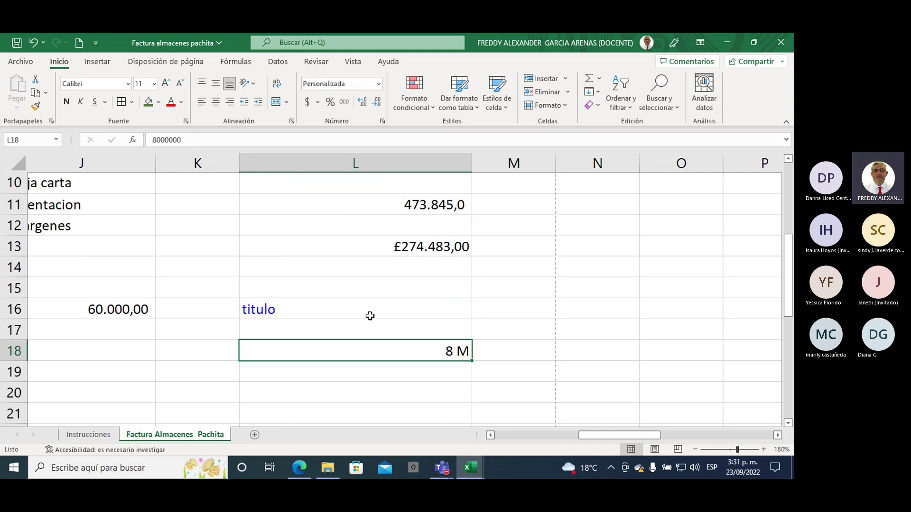
scroll(370, 316, up, 1)
scroll(370, 316, up, 1)
scroll(369, 316, down, 1)
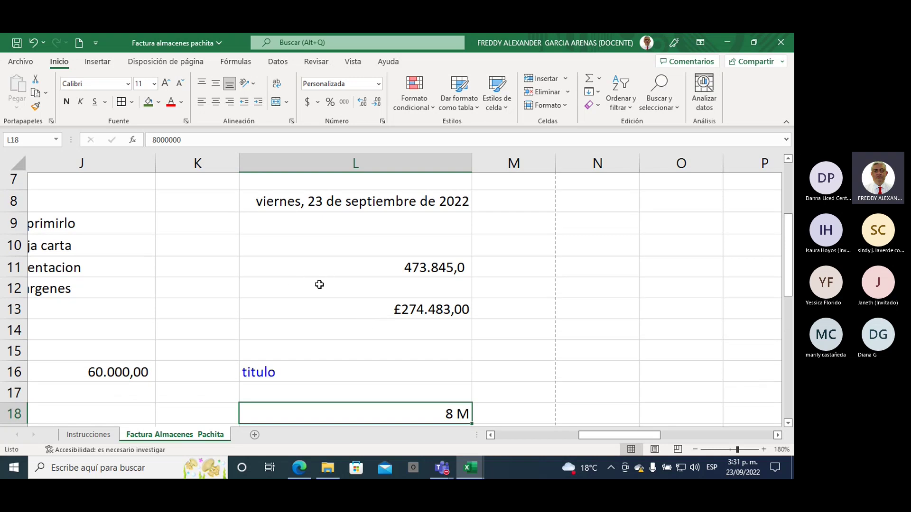
click(319, 207)
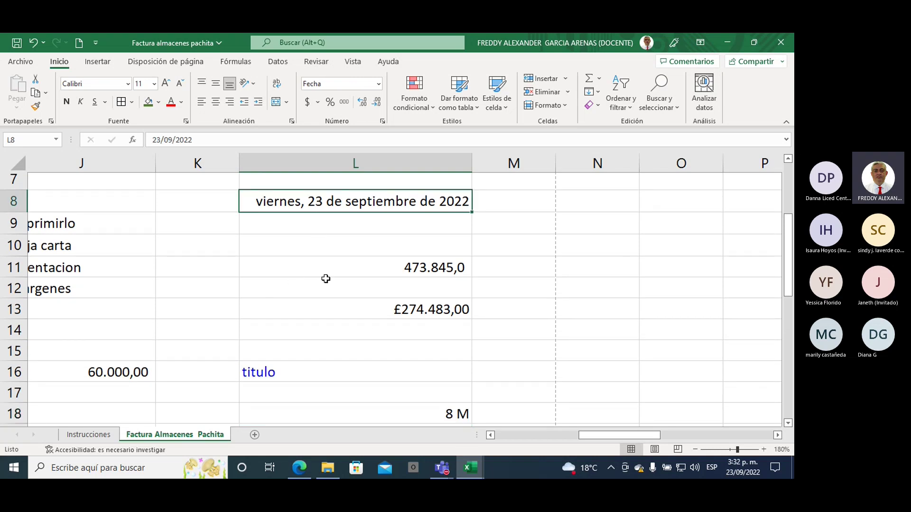
scroll(331, 294, down, 1)
scroll(331, 295, down, 3)
scroll(331, 289, up, 1)
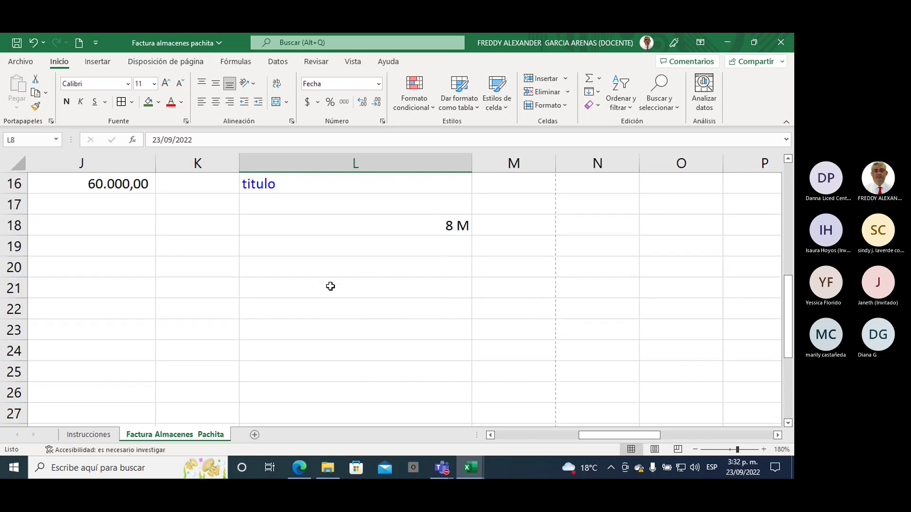
scroll(330, 286, down, 1)
Enter the date 23/09/2022 in cell L21
click(326, 231)
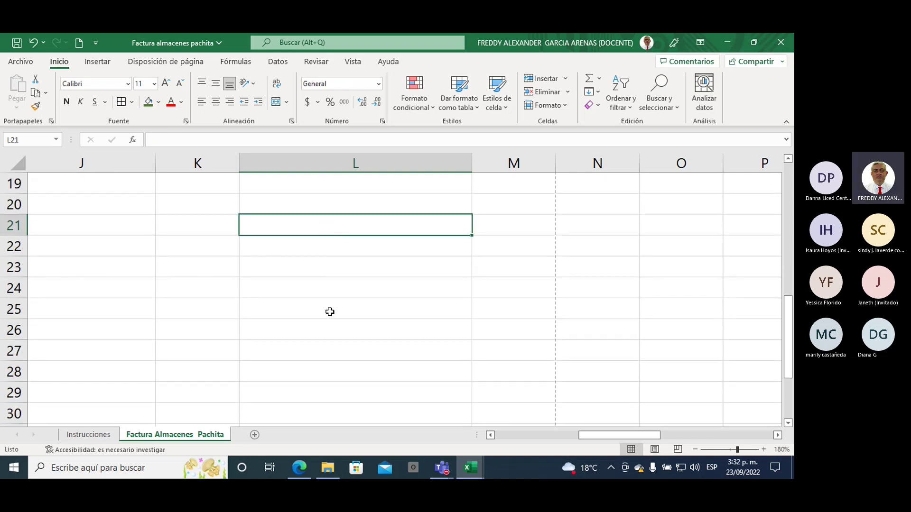
text(23/)
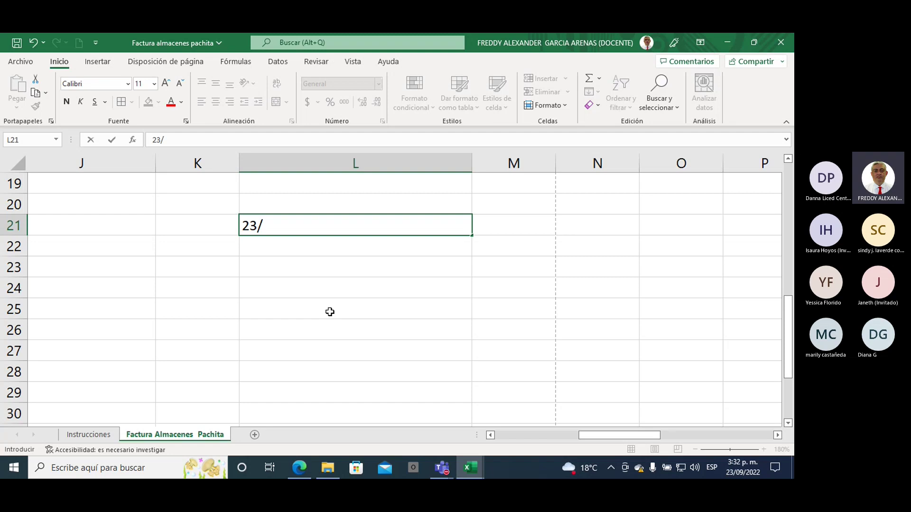
text(0)
text(9/)
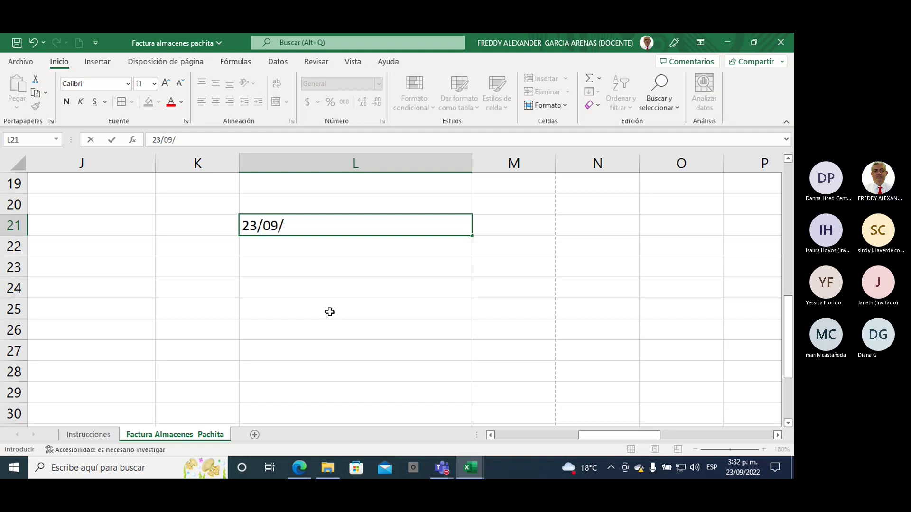
text(2022)
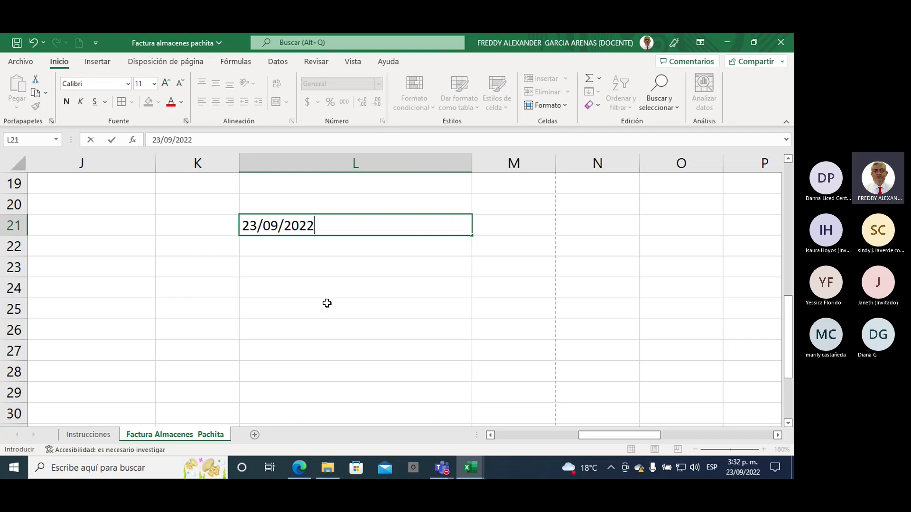
click(325, 292)
click(323, 232)
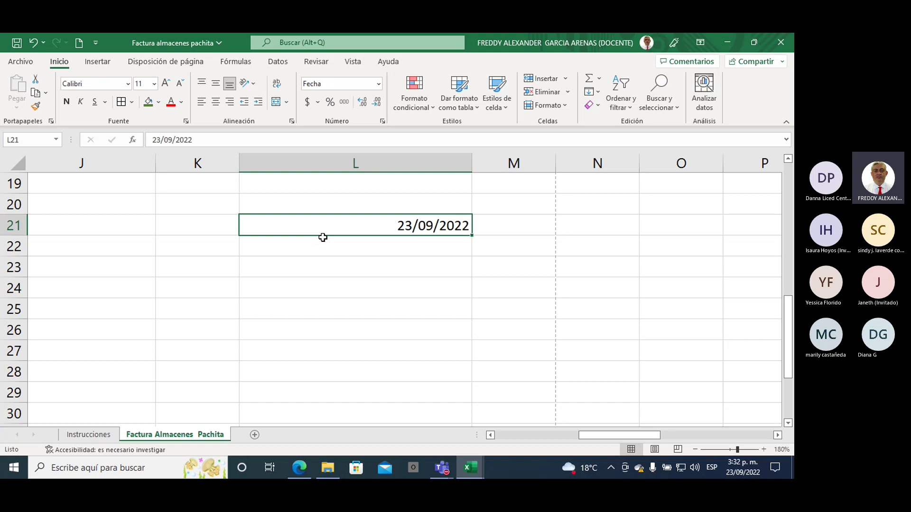
Open Format Cells for L21 on the Personalizada category, showing the d/mm/yyyy code
click(378, 84)
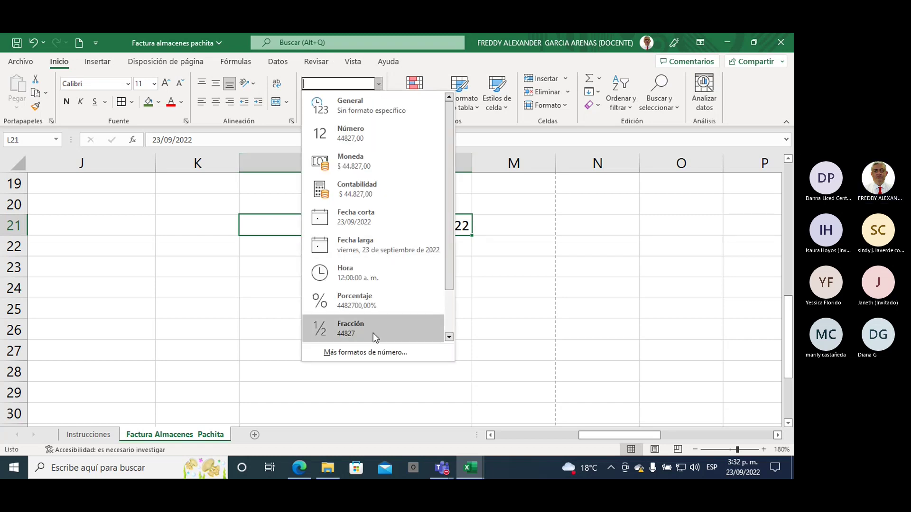
click(378, 355)
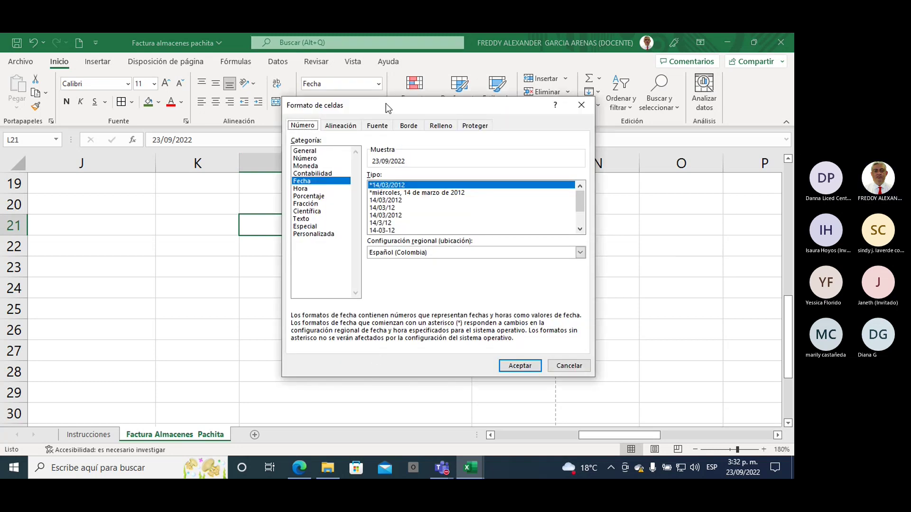
drag(386, 103, 582, 79)
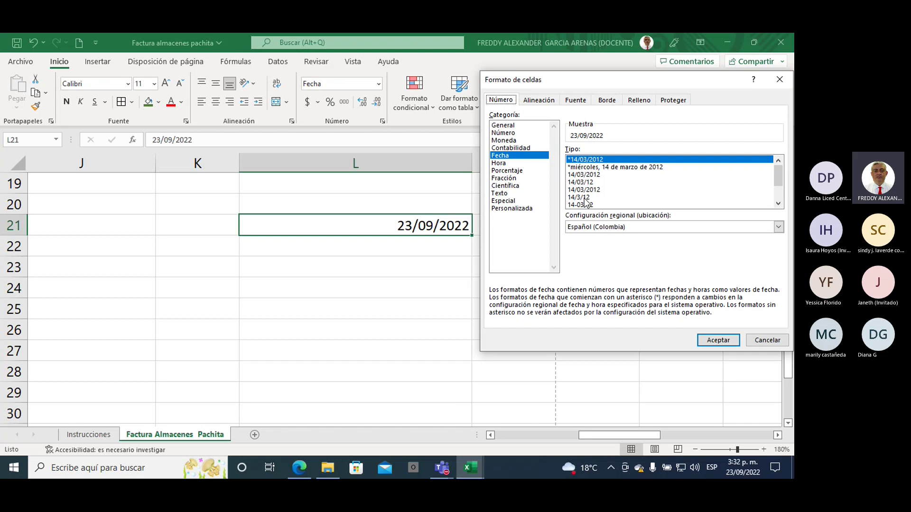
scroll(576, 195, down, 1)
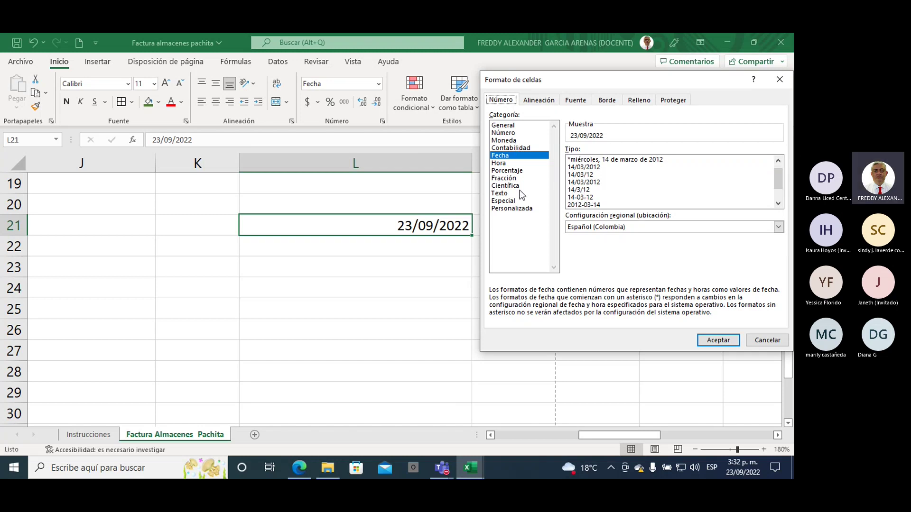
click(522, 208)
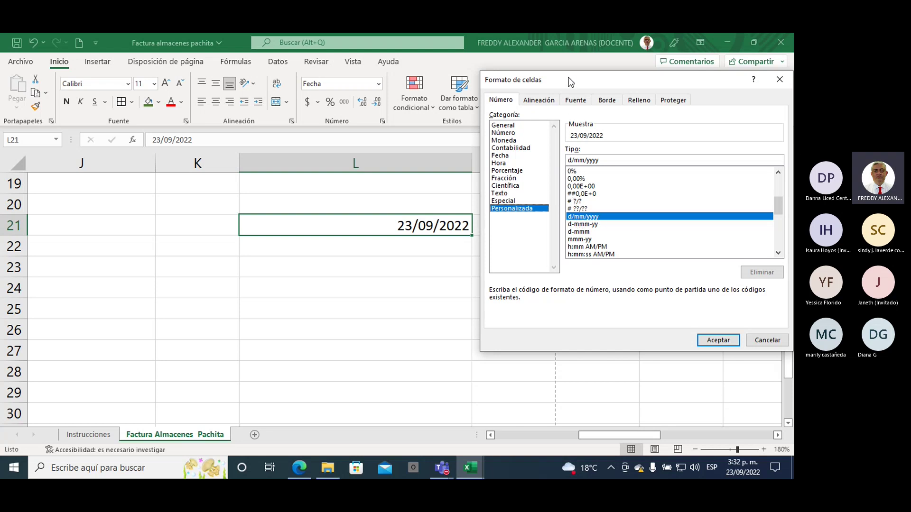
drag(571, 82, 568, 69)
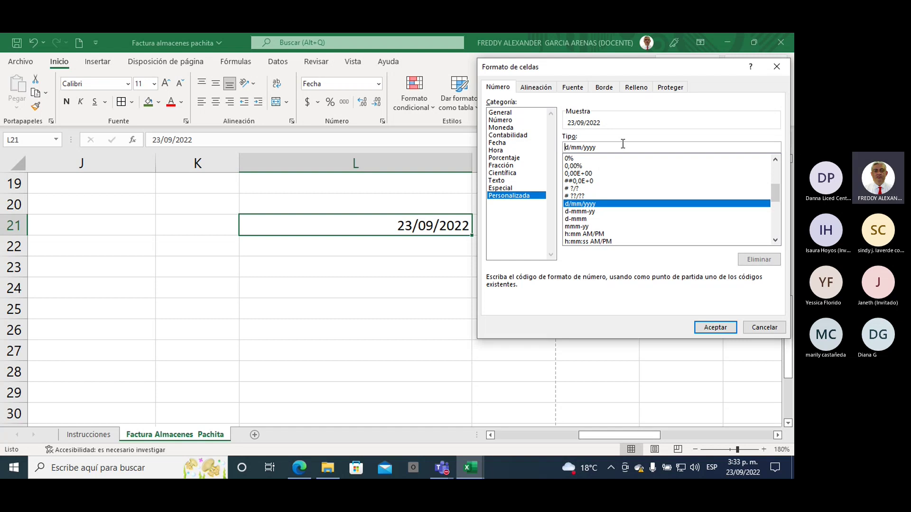
Extend the date code to dddd/mm/yyyy so the sample reads viernes/09/2022
text(d)
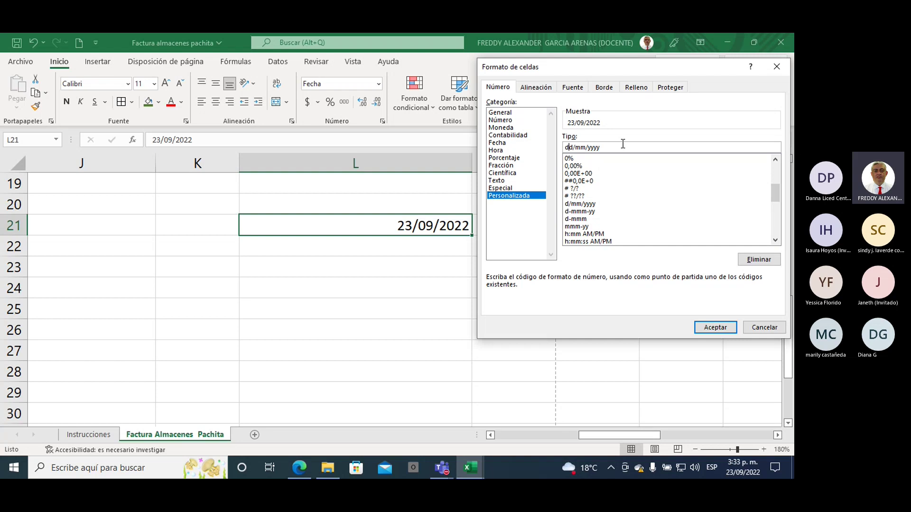
text(d)
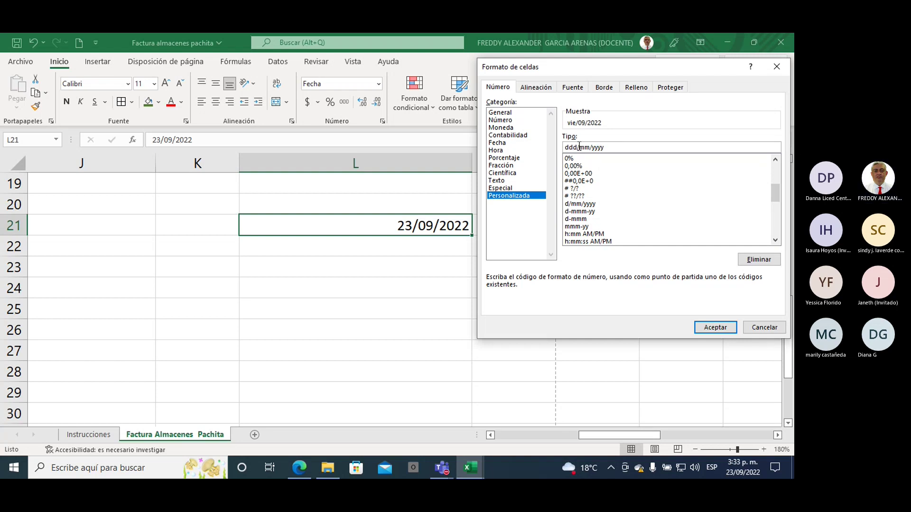
drag(593, 147, 552, 151)
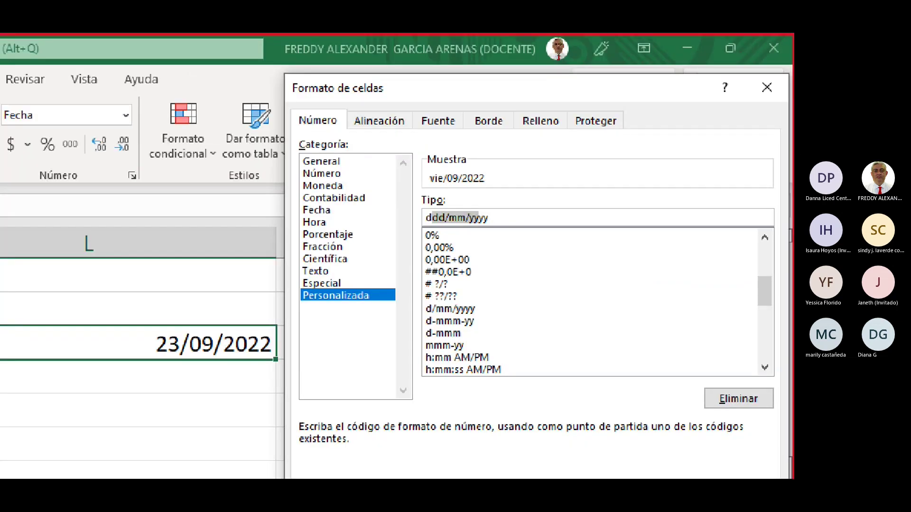
mouse_move(331, 244)
mouse_down()
mouse_move(291, 247)
mouse_move(327, 195)
mouse_up()
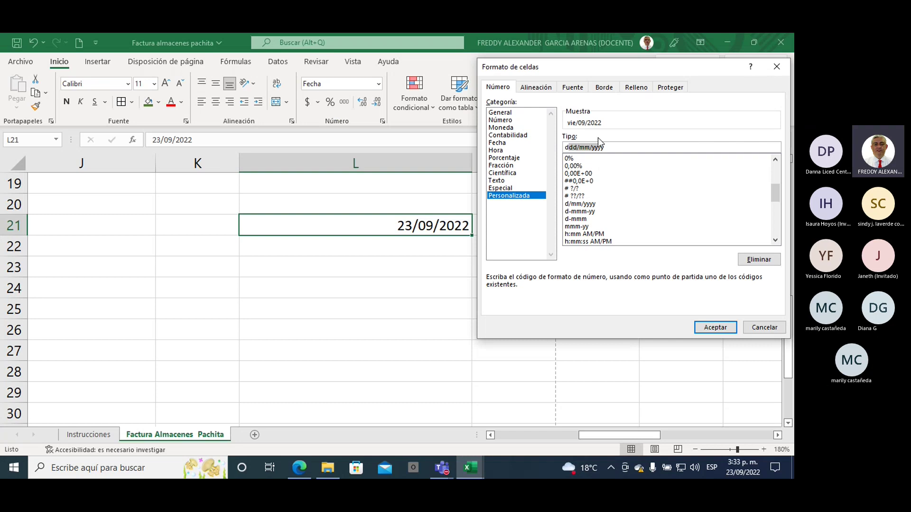
click(570, 148)
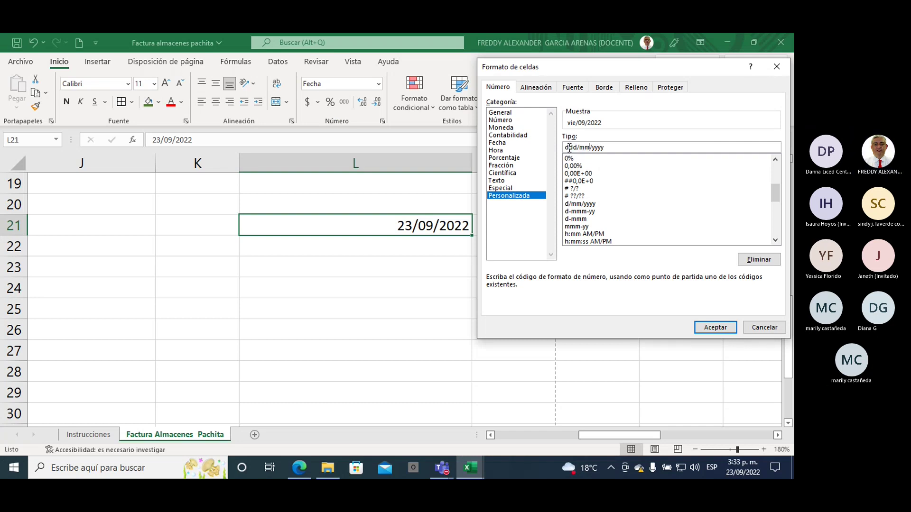
text(d)
key(BackSpace)
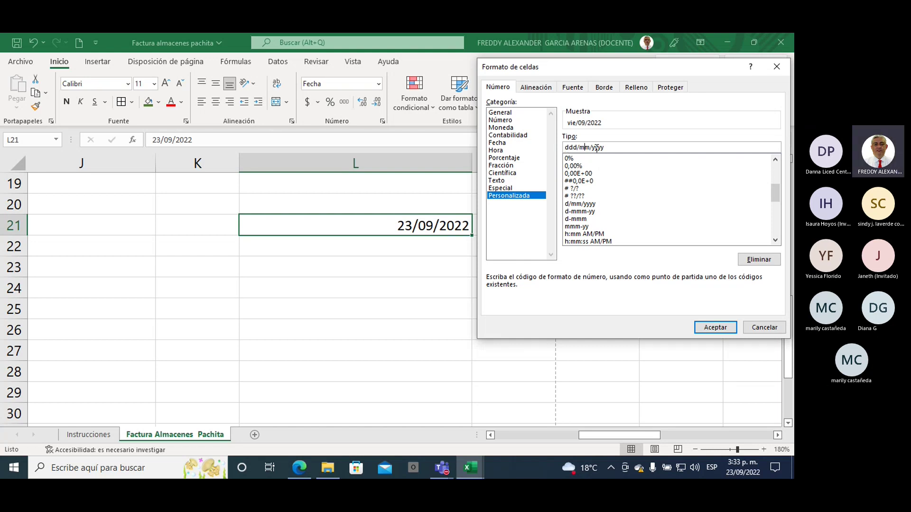
text(d)
key(Right)
key(Right)
key(Right)
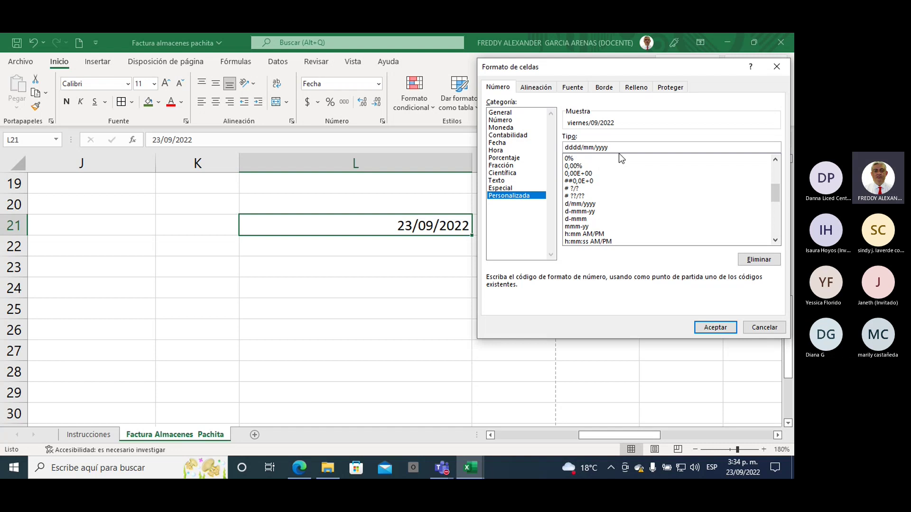
Change the Tipo code to dddd/mmmm/yy so the sample reads viernes/septiembre/22
text(m)
text(m)
key(Delete)
key(Delete)
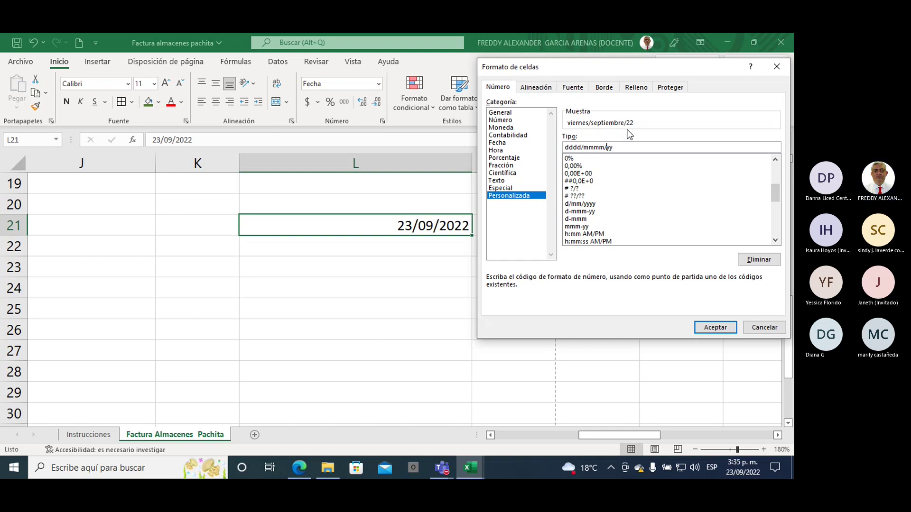
key(Left)
key(Left)
key(Left)
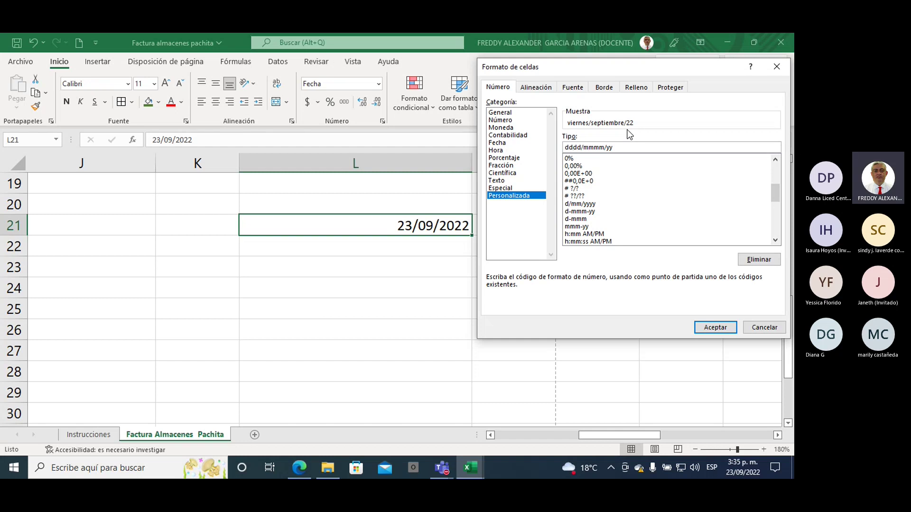
Edit the code to start with dddd, dd and underline its weekday, day, month and year parts
key(BackSpace)
key(BackSpace)
text(dddd)
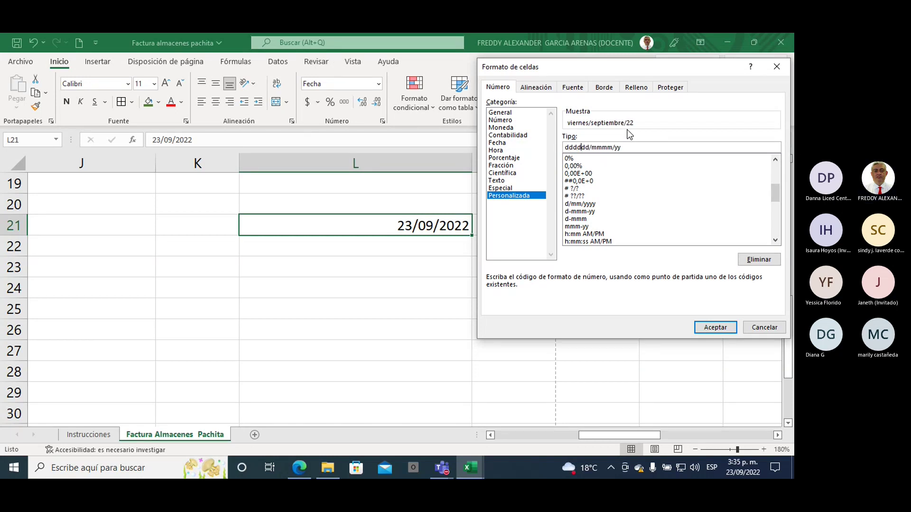
text(,)
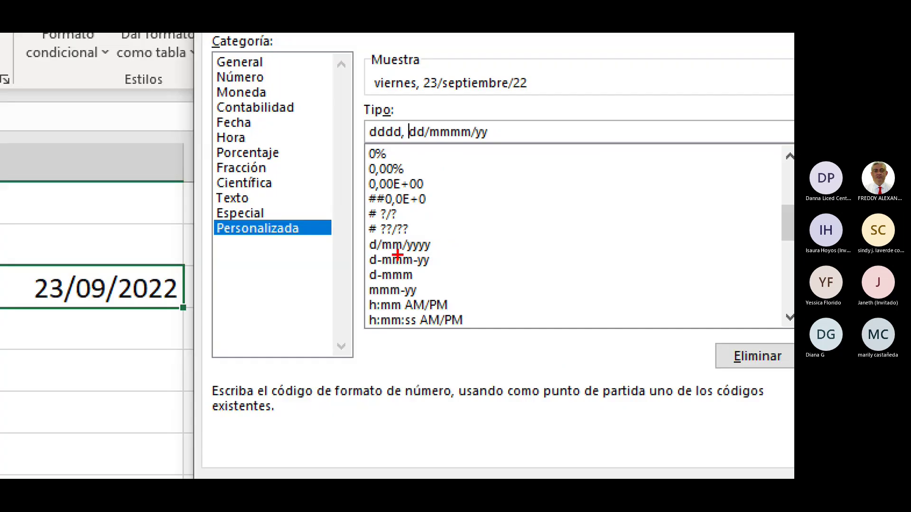
mouse_move(371, 143)
mouse_down()
mouse_move(399, 140)
mouse_move(366, 84)
mouse_up()
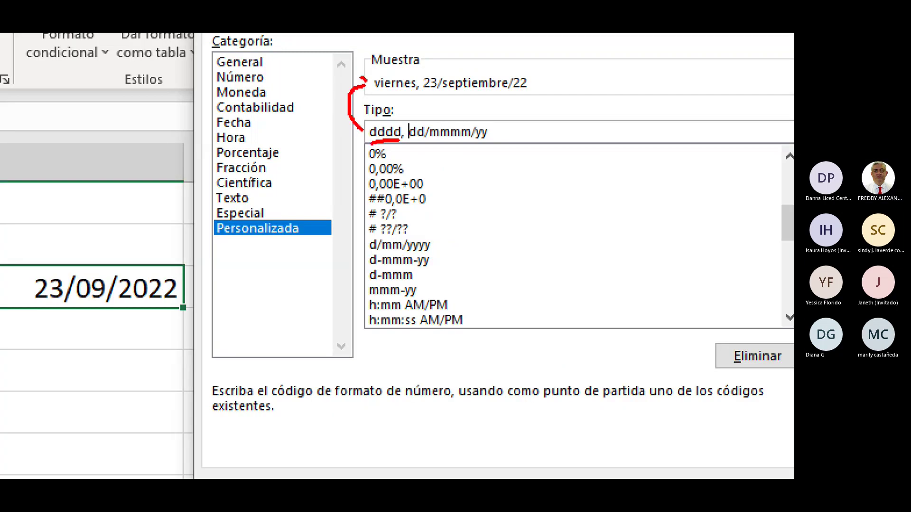
mouse_move(414, 142)
mouse_down()
mouse_move(427, 140)
mouse_move(420, 95)
mouse_up()
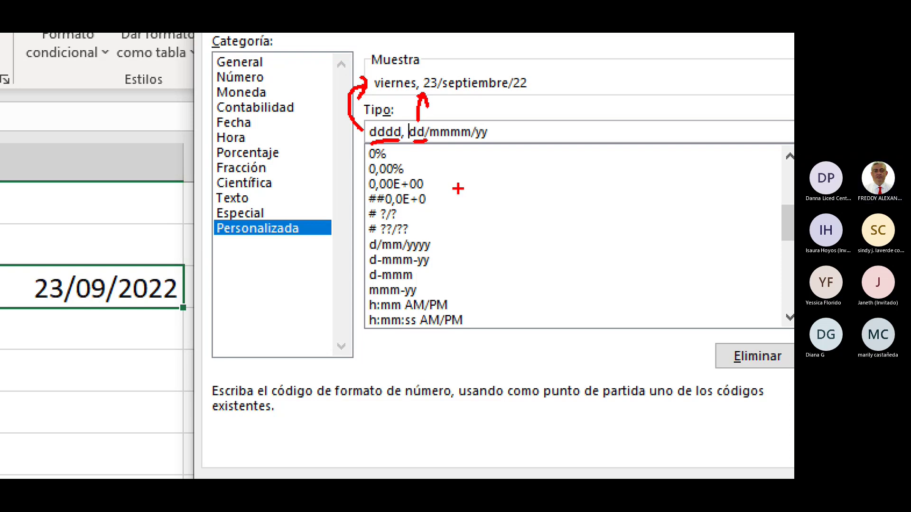
drag(436, 140, 463, 141)
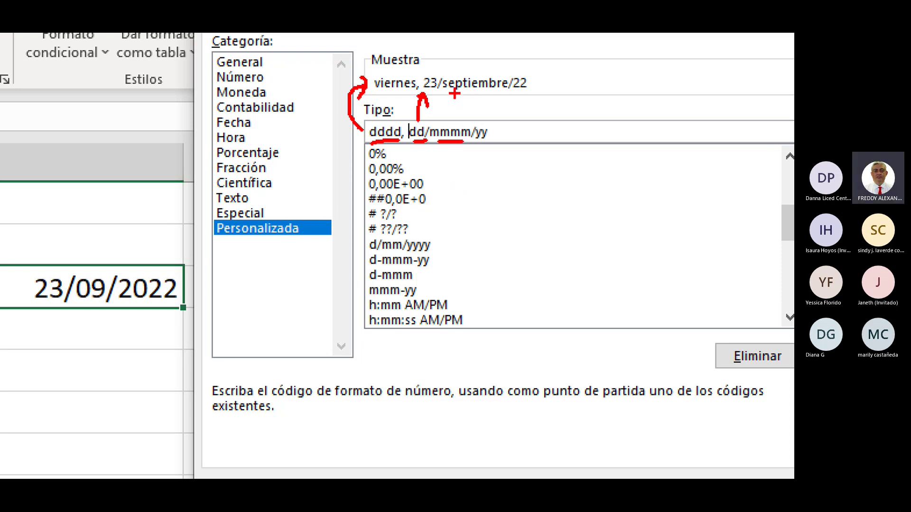
drag(452, 94, 514, 94)
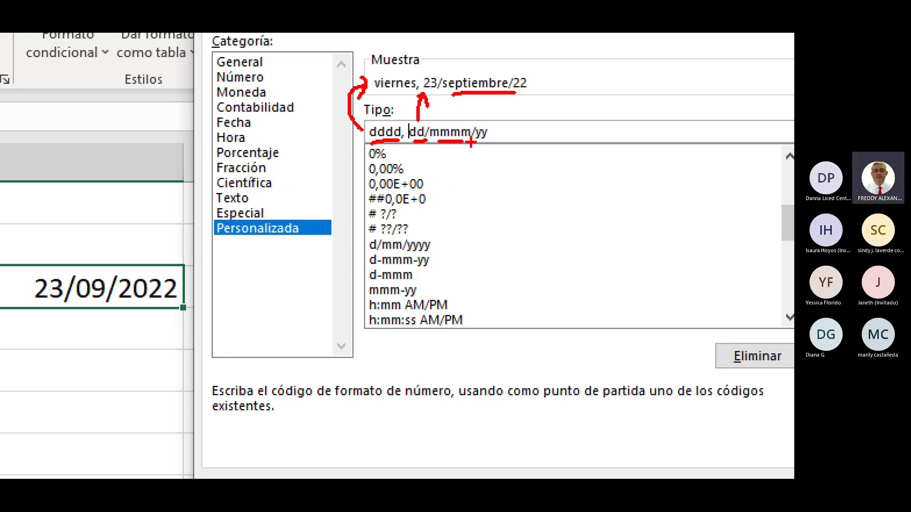
drag(476, 142, 498, 133)
Extend the year to yyyy and apply dddd, dd/mmmm/yyyy to L21 (viernes, 23/septiembre/2022)
click(526, 92)
mouse_move(418, 88)
mouse_down()
mouse_move(510, 64)
mouse_move(420, 91)
mouse_up()
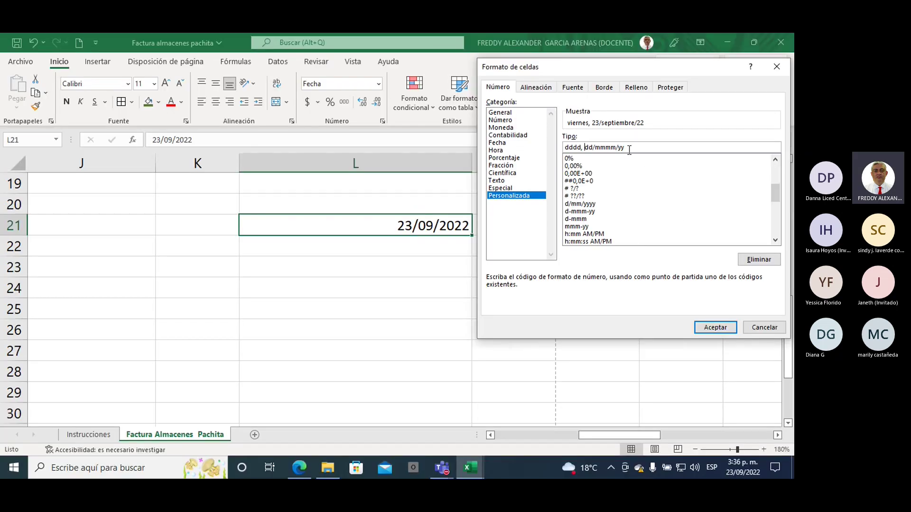
text(yy)
click(713, 328)
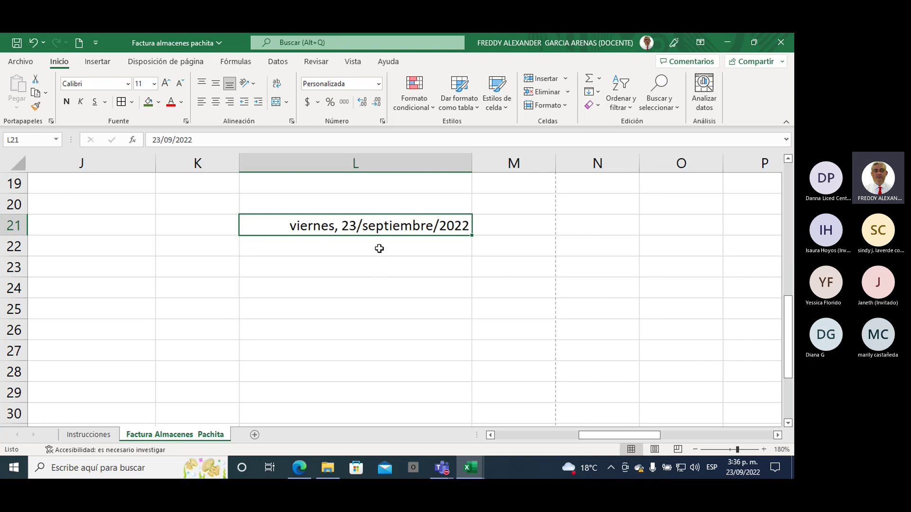
Reopen More Number Formats for L21 showing dddd, dd/mmmm/yyyy, centre the dialog, then bring up Teams
click(378, 84)
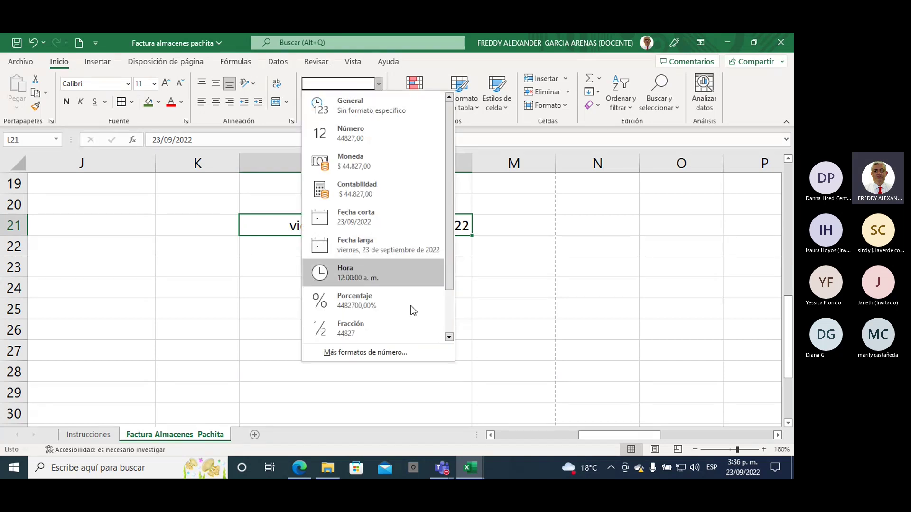
click(383, 351)
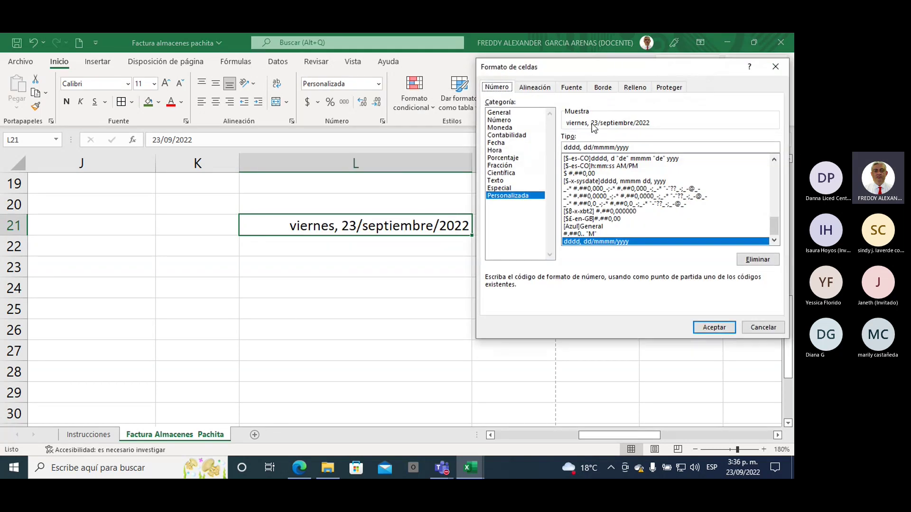
drag(613, 64, 429, 91)
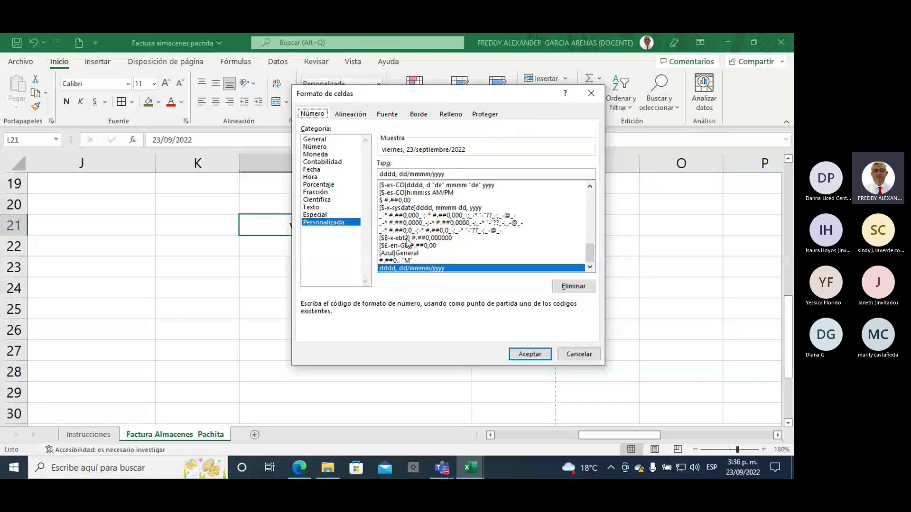
mouse_move(588, 252)
mouse_down()
mouse_move(584, 195)
mouse_move(588, 262)
mouse_up()
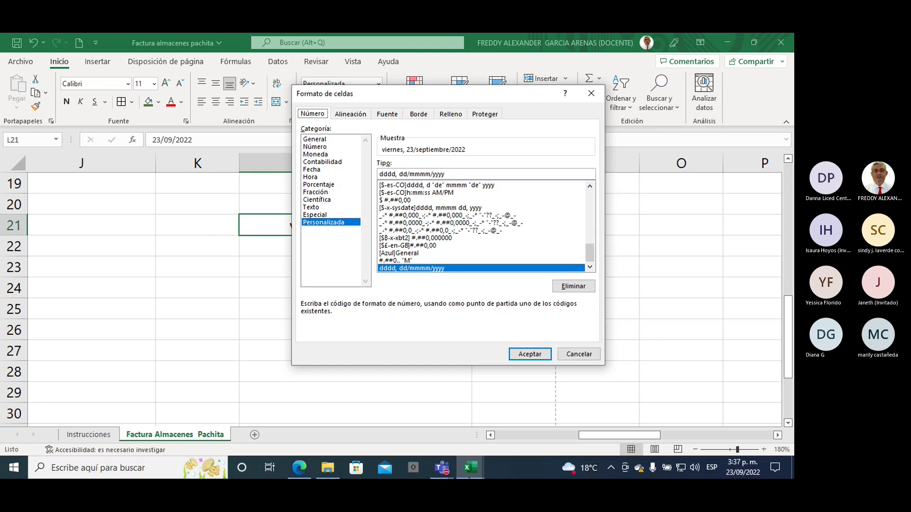
click(439, 469)
View the Teams class meeting, then minimize it
click(414, 425)
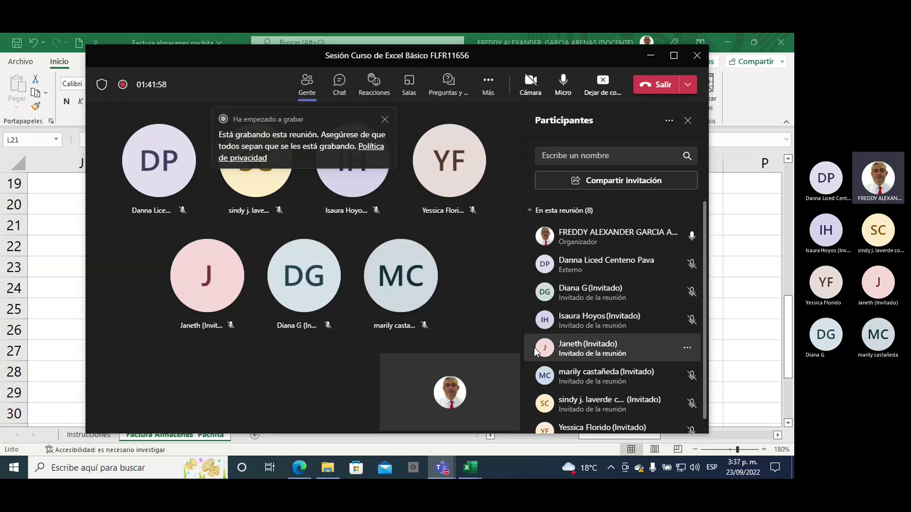
click(466, 470)
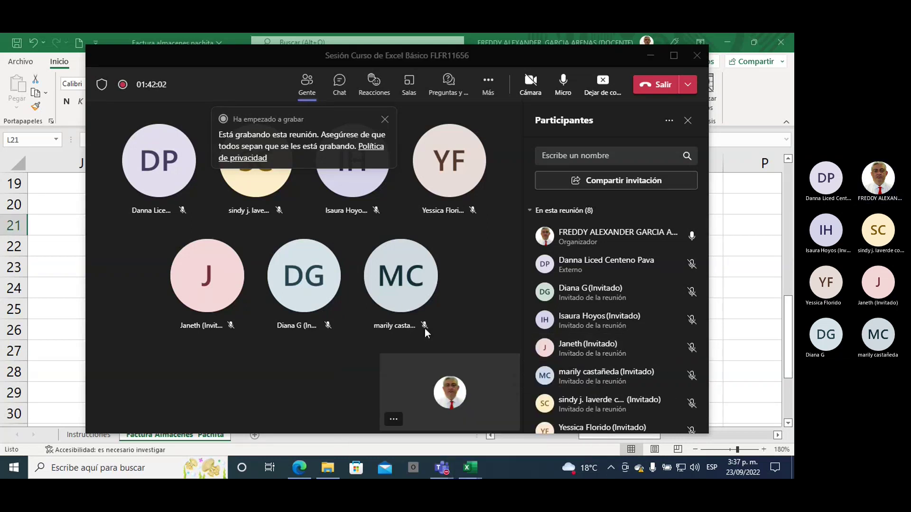
click(651, 61)
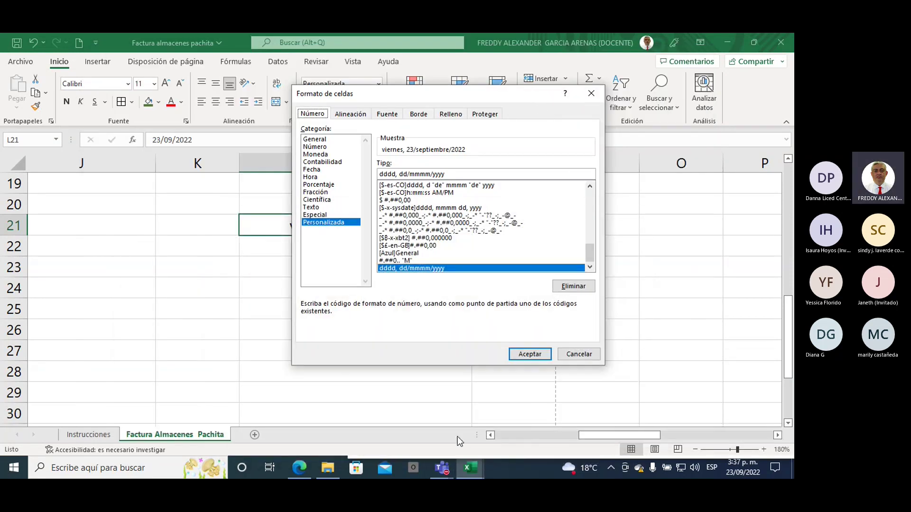
Restore the invoice workbook, cancel Format Cells, and switch to the listado FLFR11656 workbook
click(469, 467)
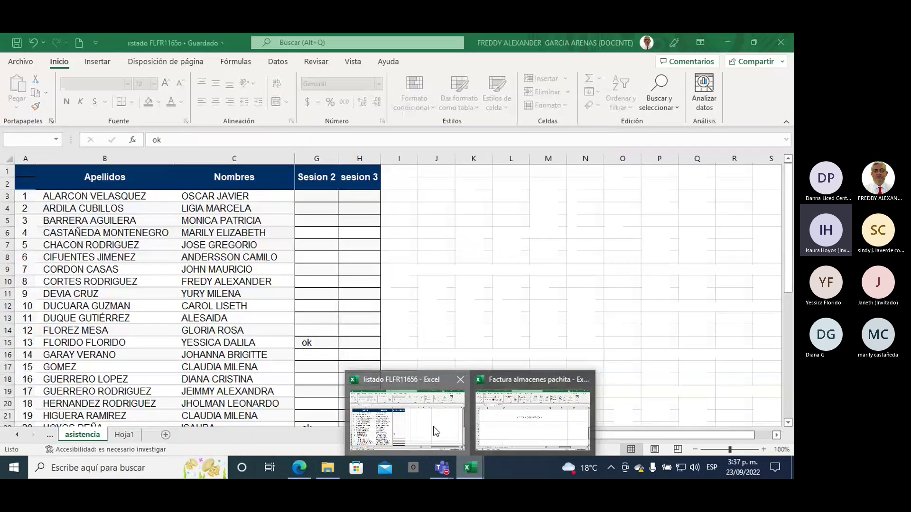
click(522, 418)
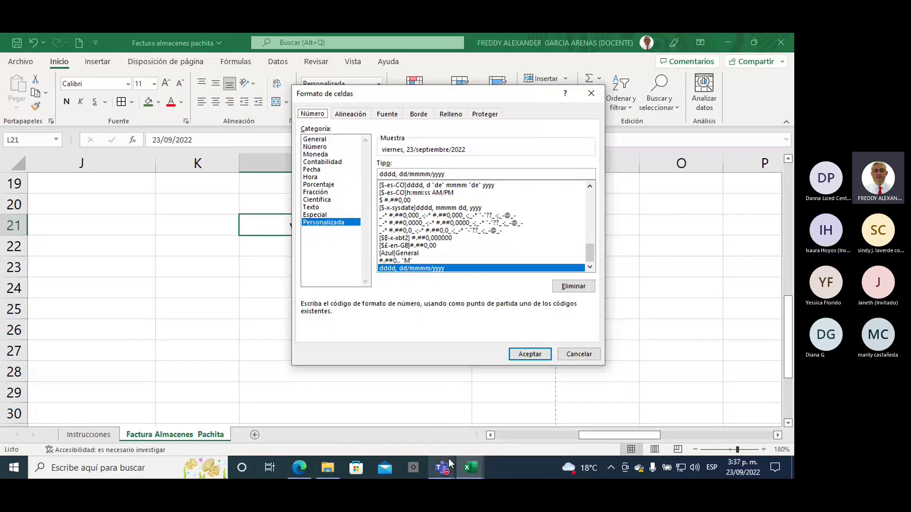
click(576, 354)
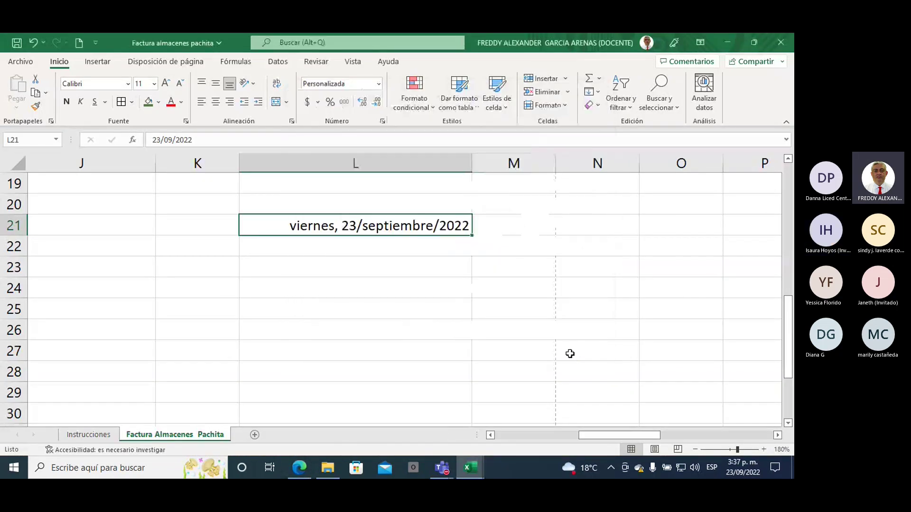
mouse_move(469, 468)
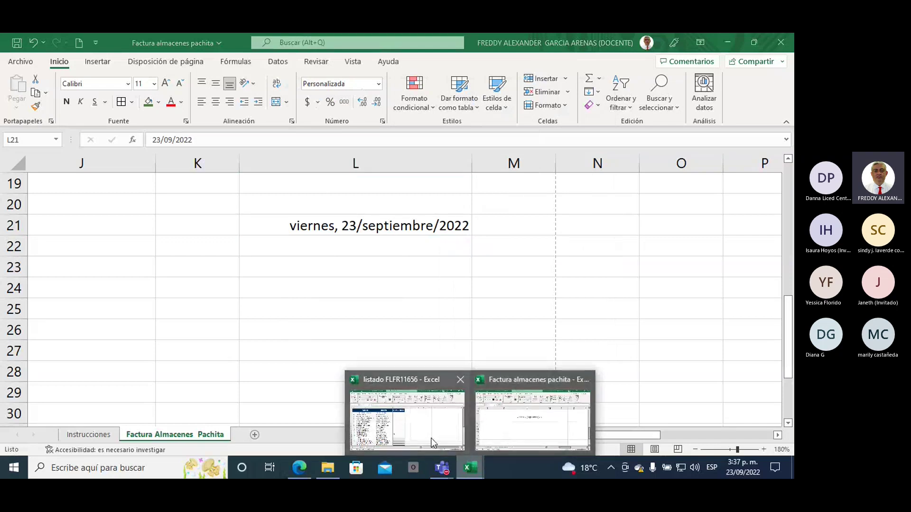
click(432, 430)
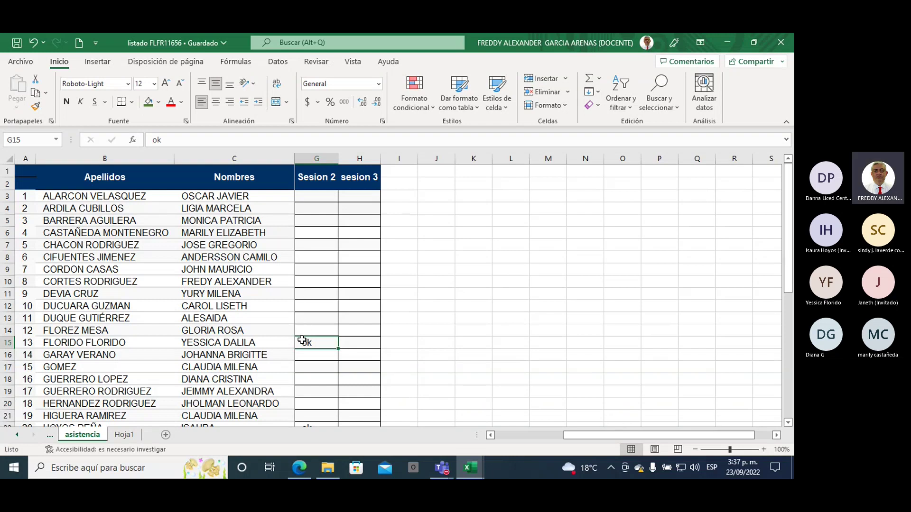
Enter ok under Sesion 2 in cells G18 and G6 of the asistencia sheet
click(304, 381)
text(ok)
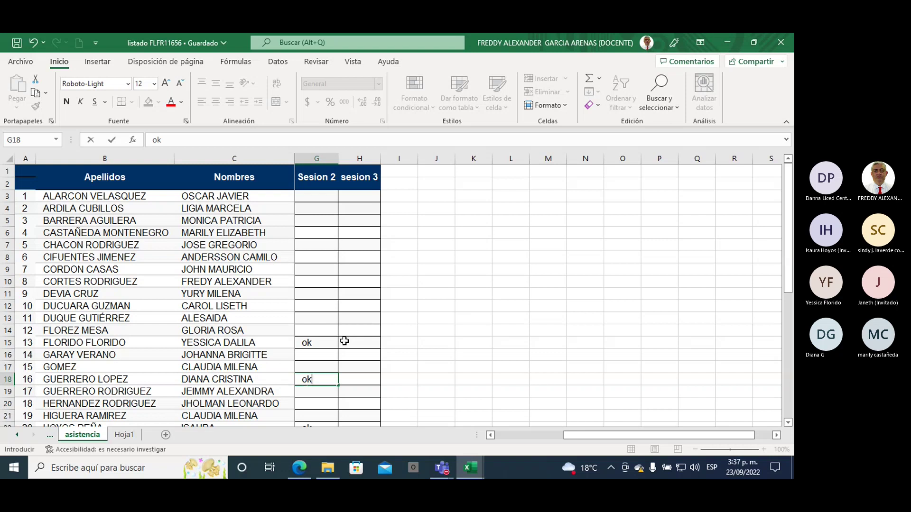
scroll(335, 334, down, 3)
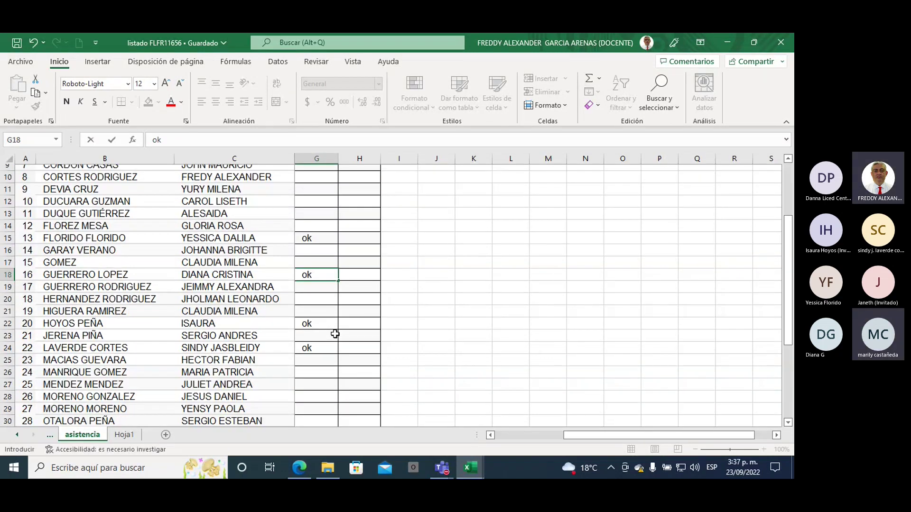
scroll(335, 334, down, 1)
scroll(335, 334, down, 1)
scroll(335, 334, down, 2)
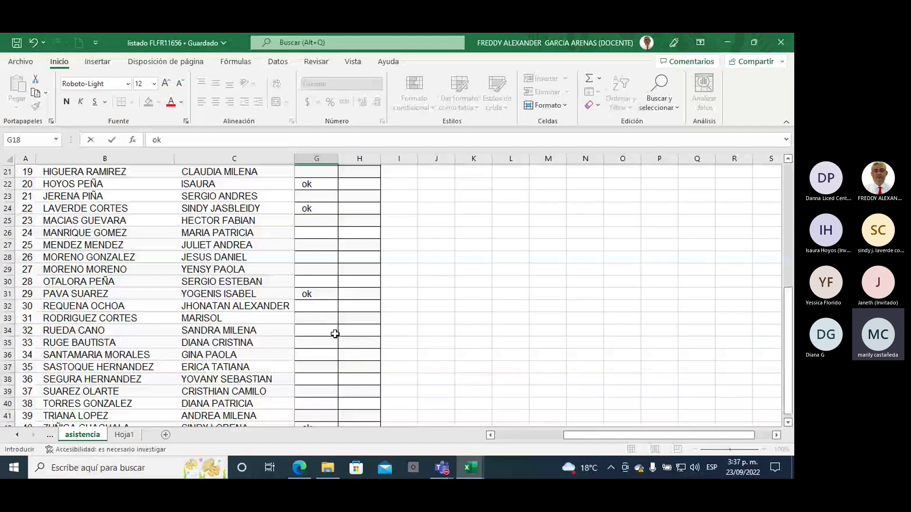
scroll(333, 333, up, 2)
scroll(334, 333, up, 2)
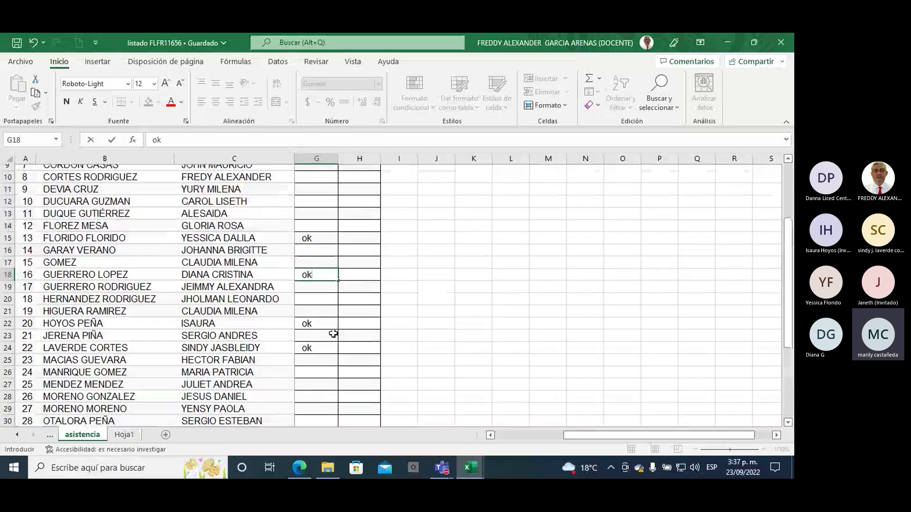
scroll(333, 331, up, 2)
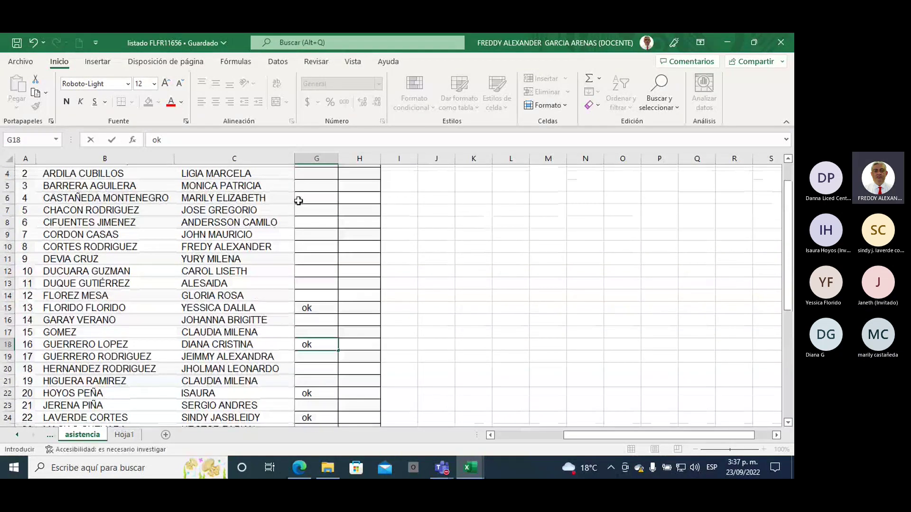
click(304, 199)
text(ok)
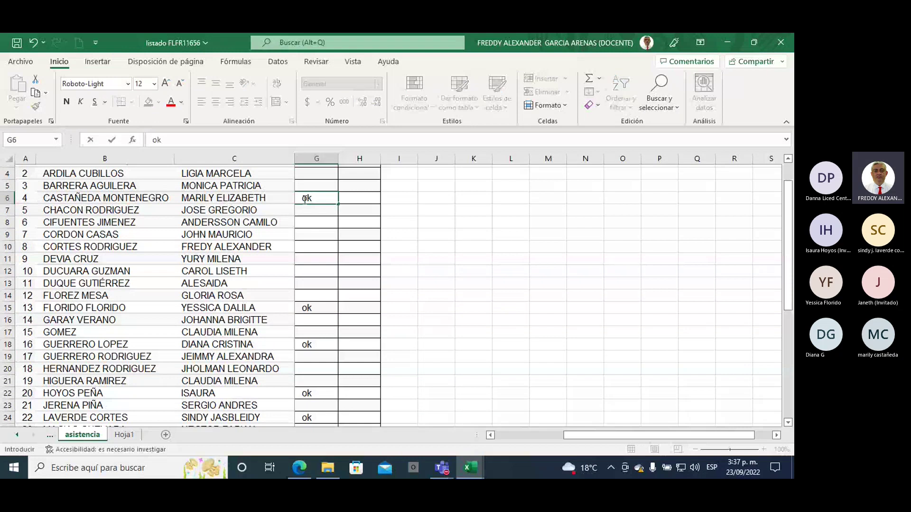
Save the attendance workbook and return to the invoice workbook
scroll(342, 226, up, 1)
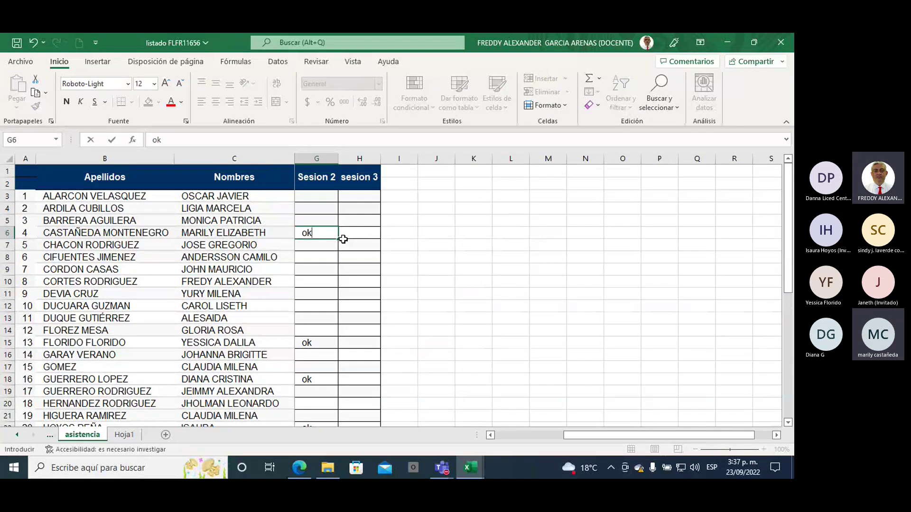
scroll(341, 247, down, 2)
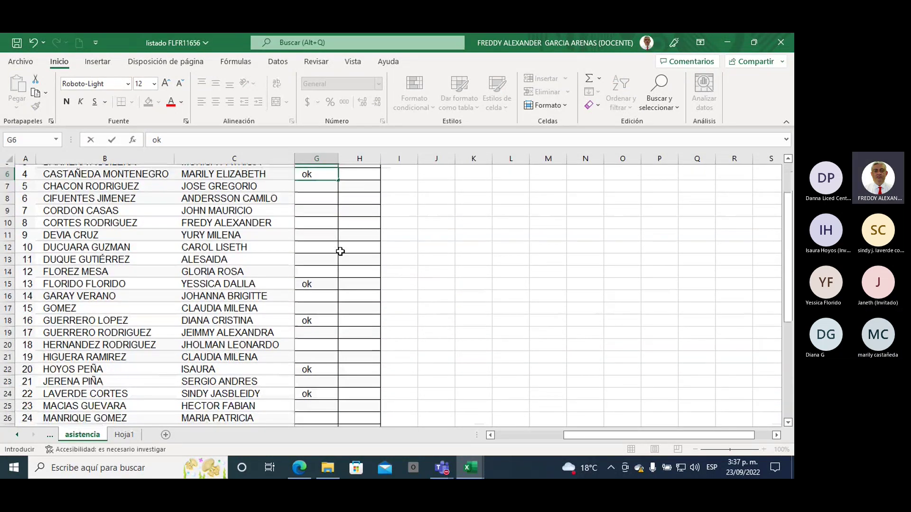
scroll(340, 252, down, 2)
scroll(340, 251, down, 2)
scroll(340, 253, down, 2)
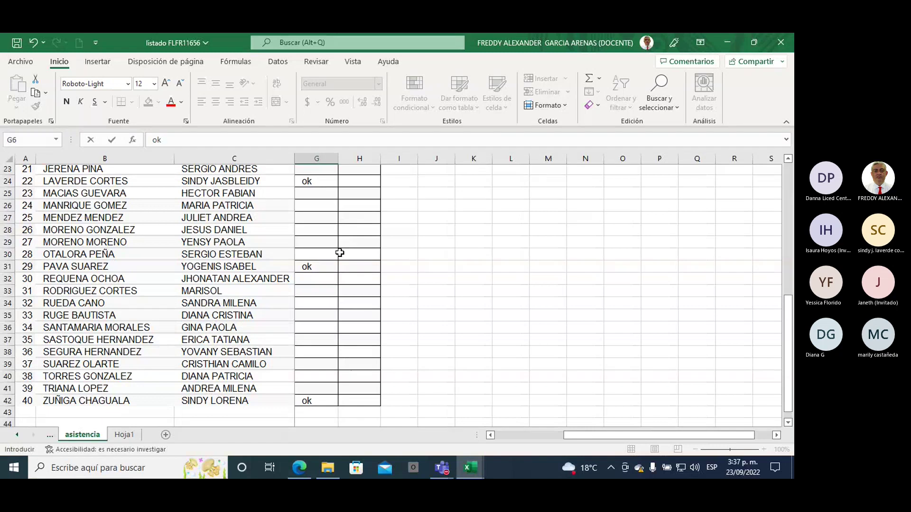
click(19, 44)
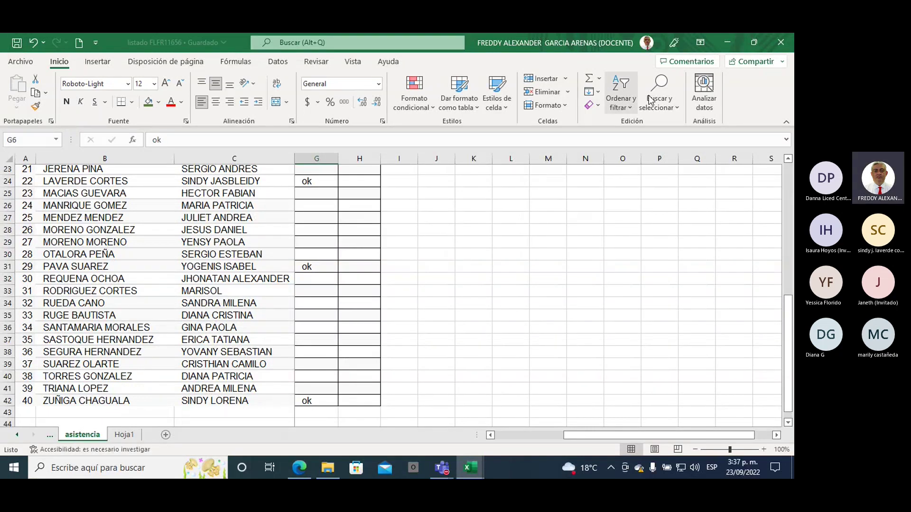
click(720, 47)
Scroll the invoice back to the Codigo column and select the unit prices in G13:G14
scroll(468, 262, up, 5)
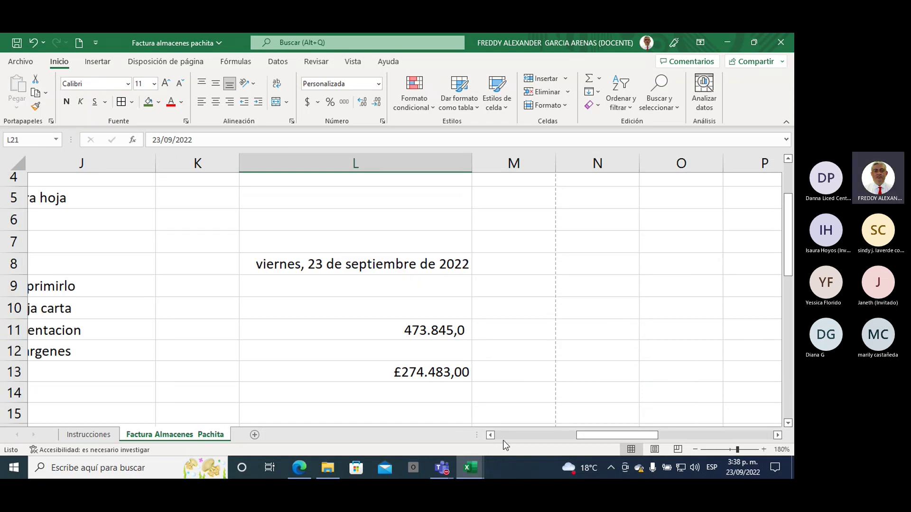
click(490, 436)
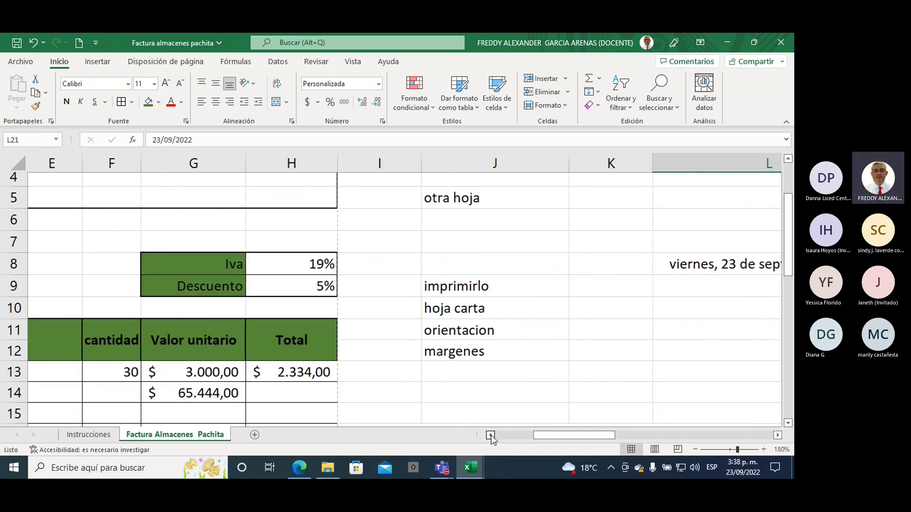
click(490, 436)
scroll(416, 372, down, 1)
scroll(415, 372, down, 1)
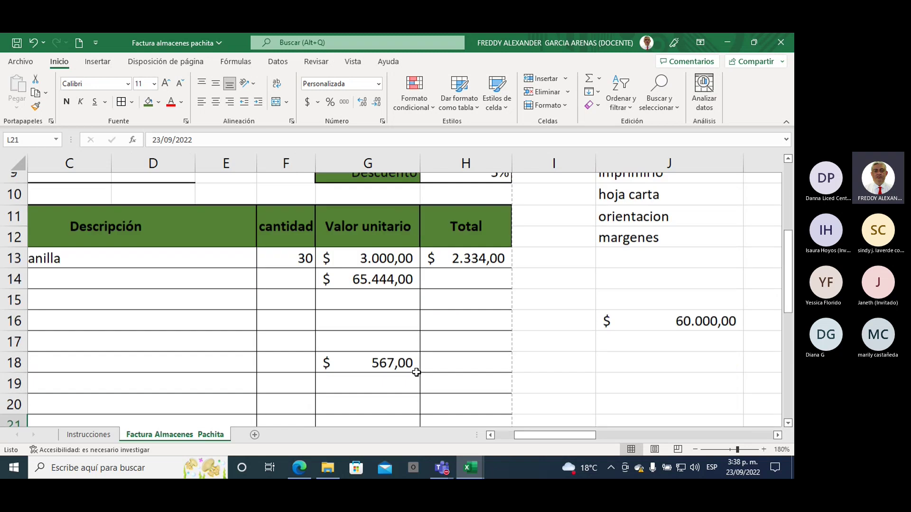
click(490, 436)
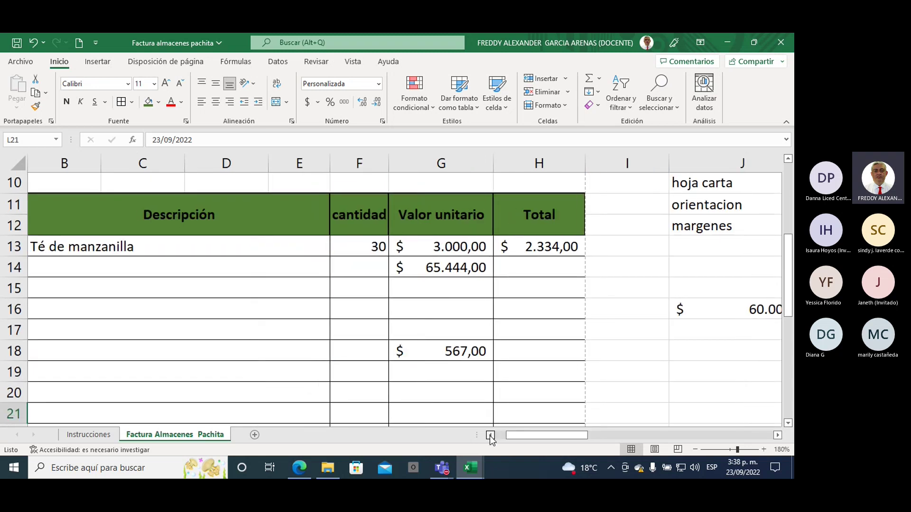
click(490, 436)
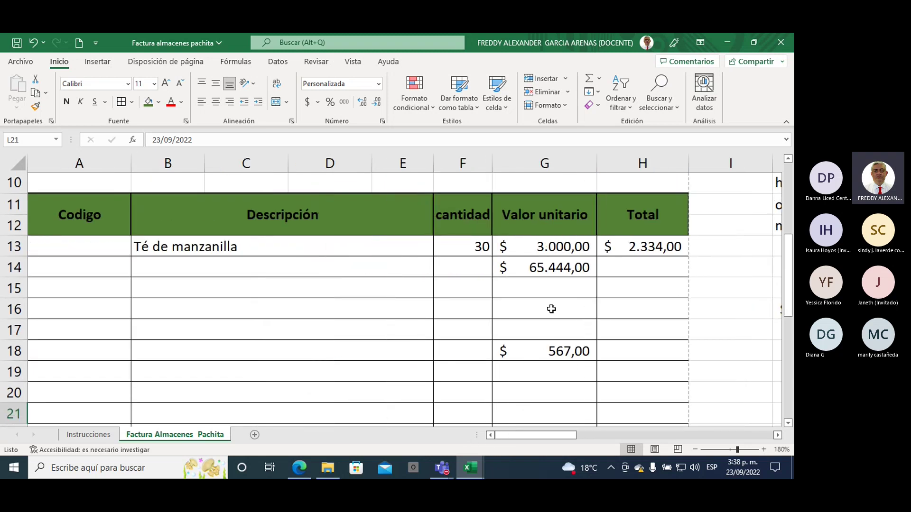
drag(530, 245, 531, 267)
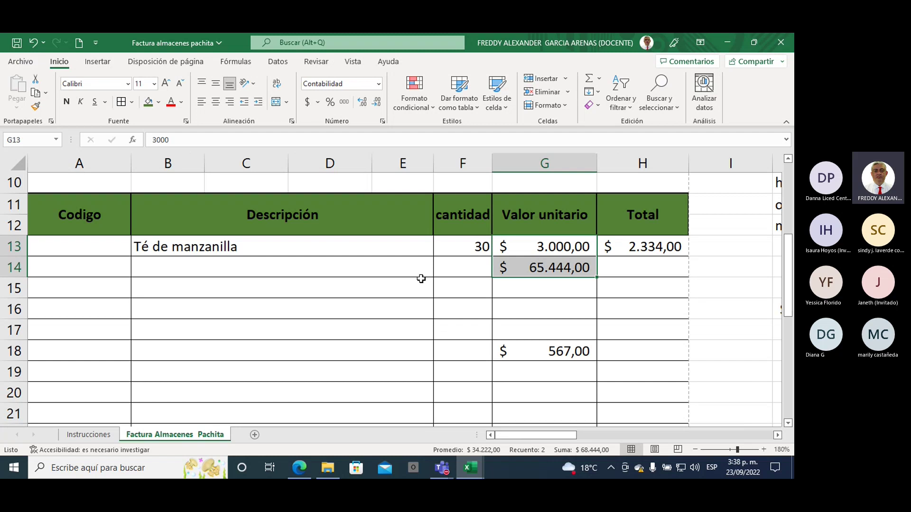
scroll(265, 329, up, 3)
scroll(266, 328, up, 1)
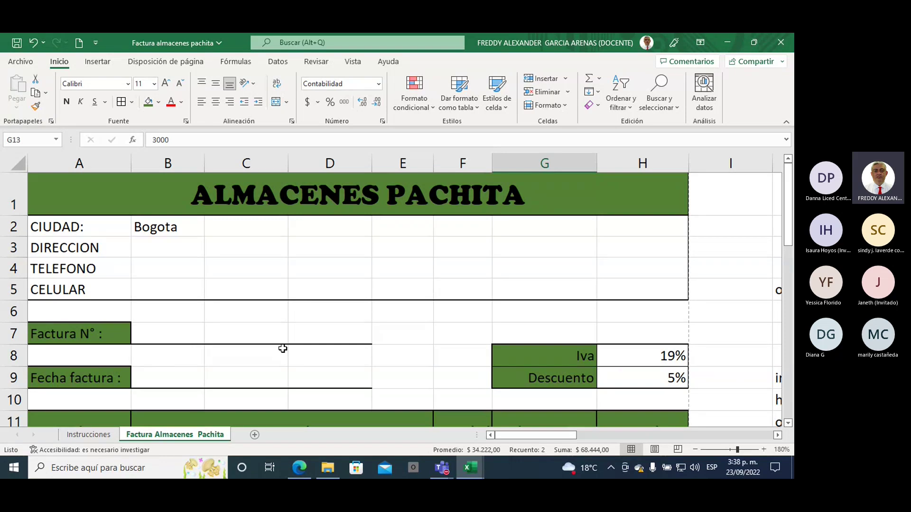
Review the invoice in the Archivo > Imprimir print preview, then return to the sheet
click(16, 62)
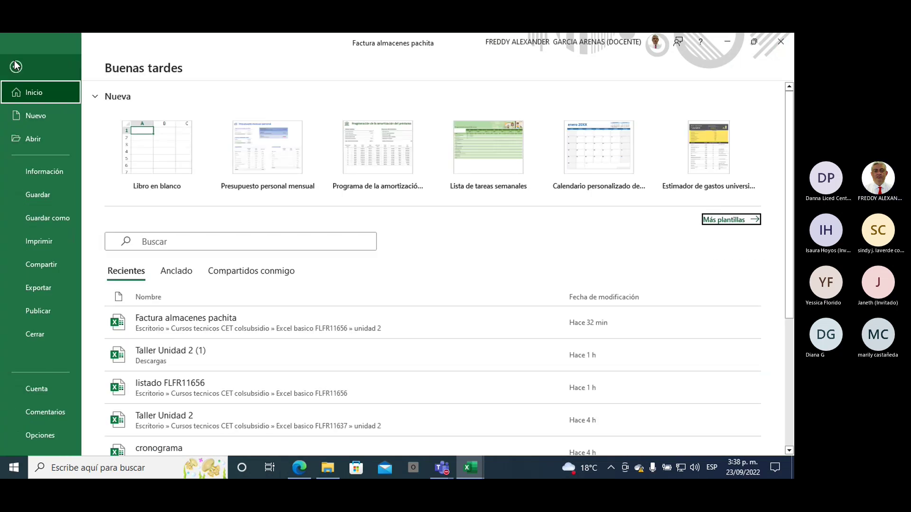
click(49, 240)
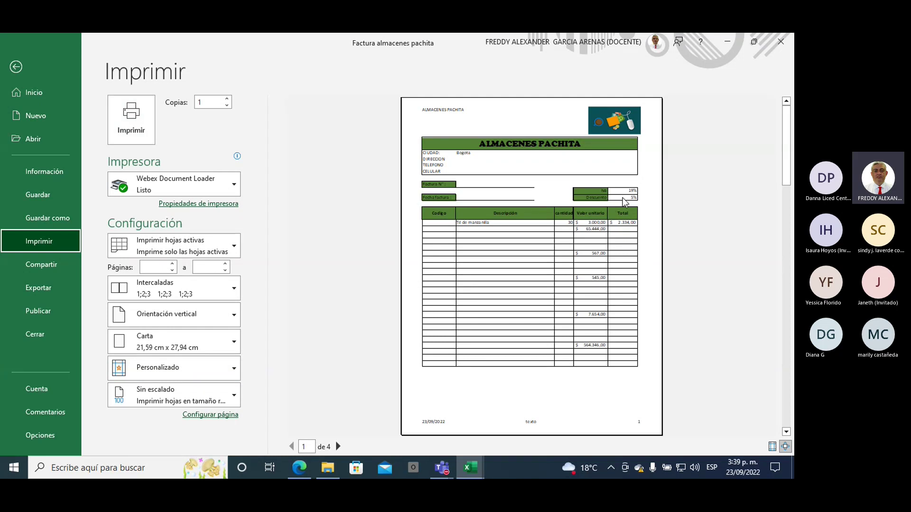
click(17, 67)
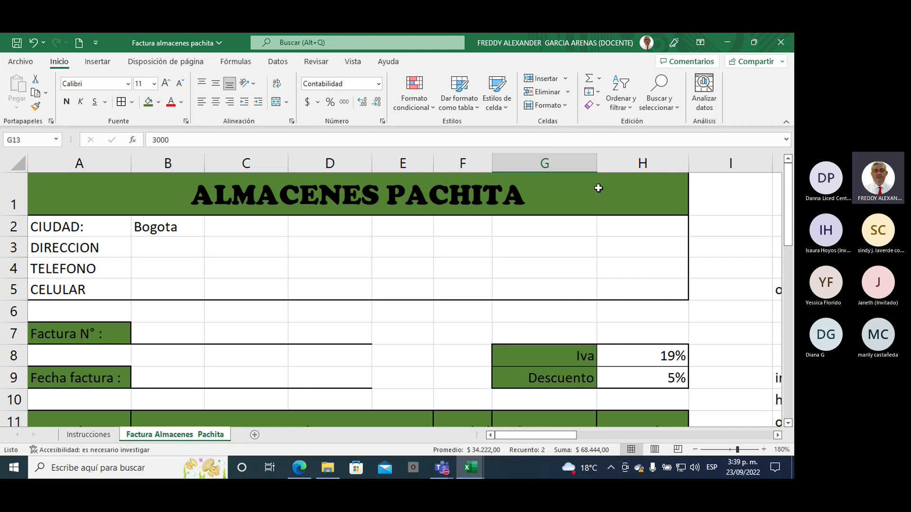
Widen invoice columns F and H, then go to the Archivo start page
drag(493, 163, 511, 164)
drag(708, 163, 731, 163)
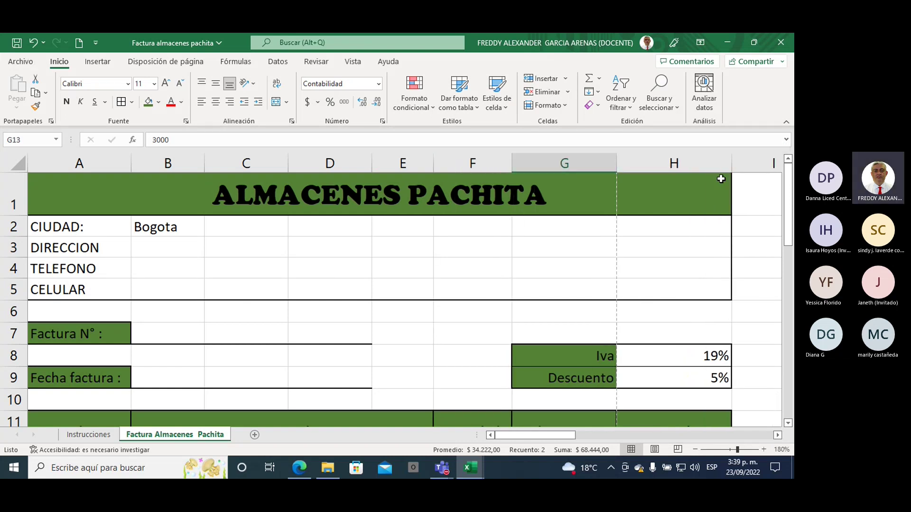
scroll(681, 270, down, 2)
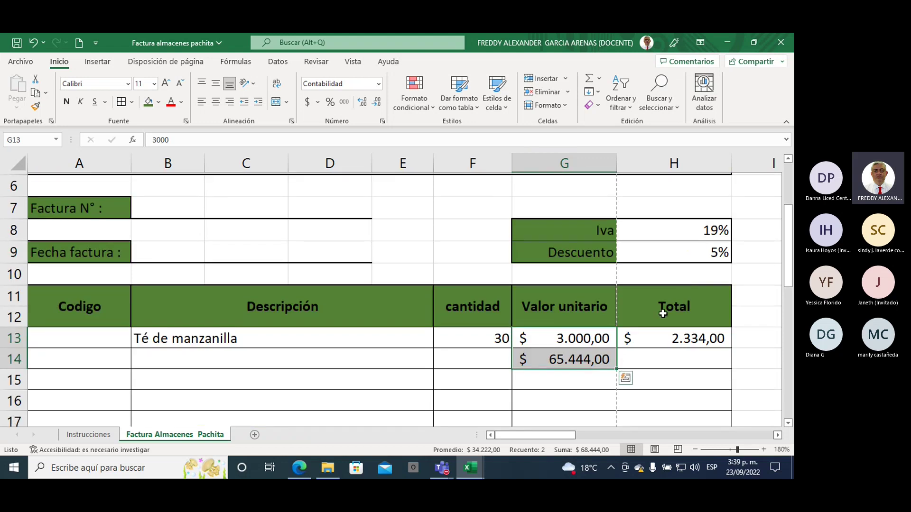
click(19, 61)
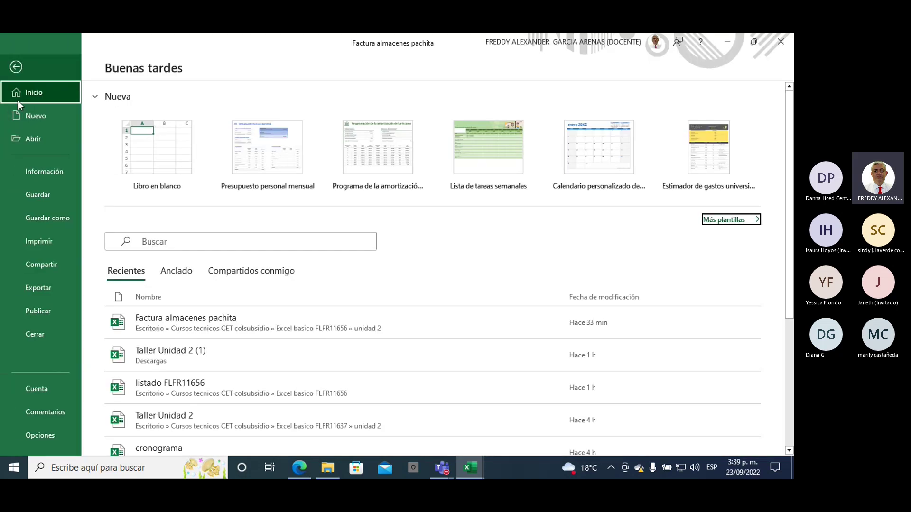
Preview the invoice printout, paging to page 2 and back to page 1 of 4
click(37, 242)
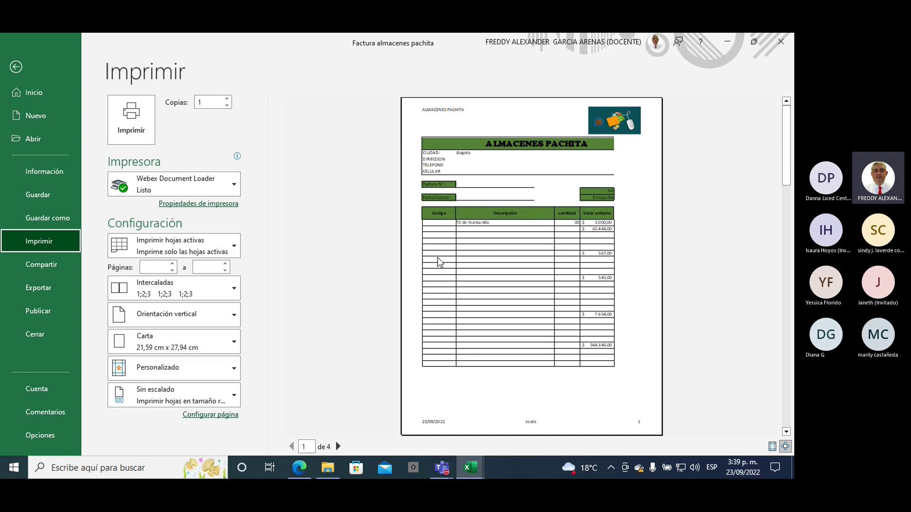
click(338, 447)
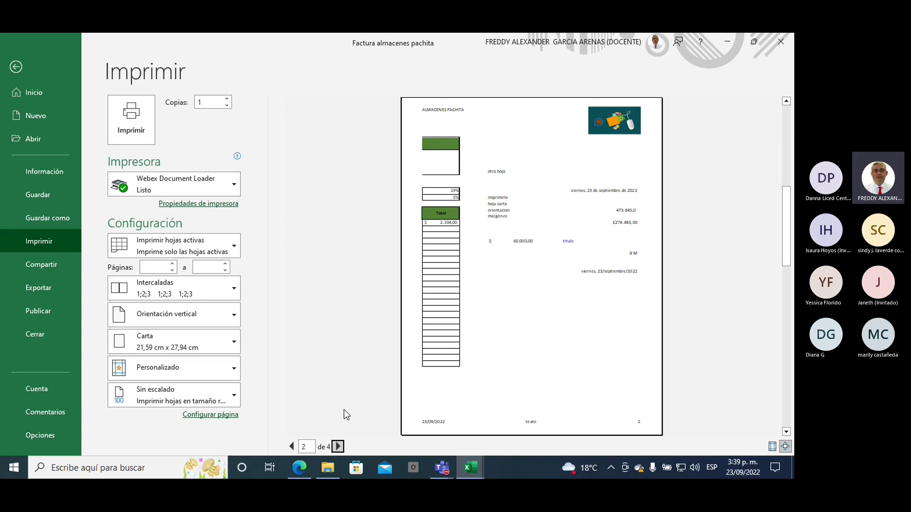
click(292, 447)
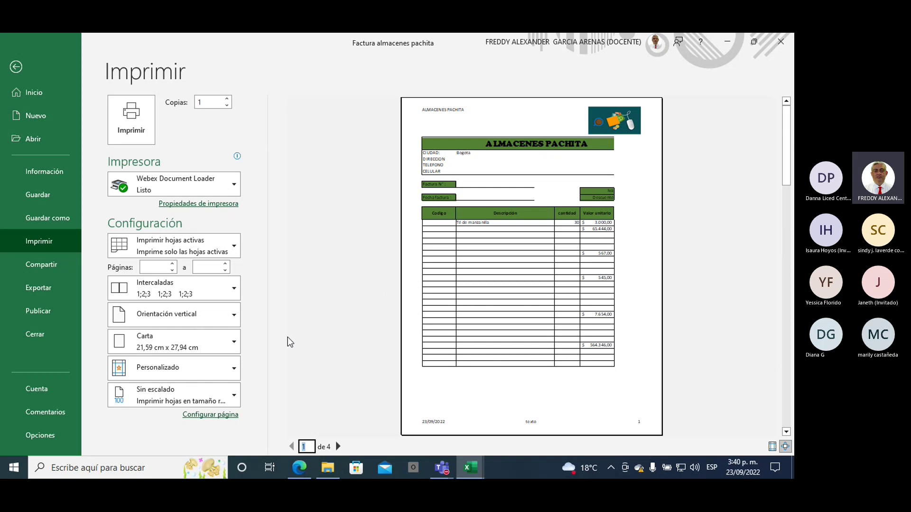
Try Estrecho then Normal margins, settle on Última configuración personalizada, and return to the sheet
click(234, 374)
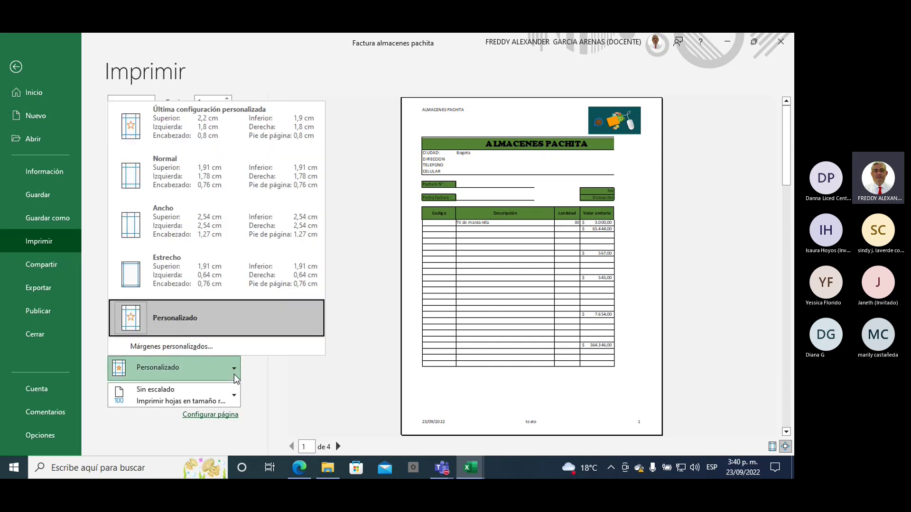
click(196, 269)
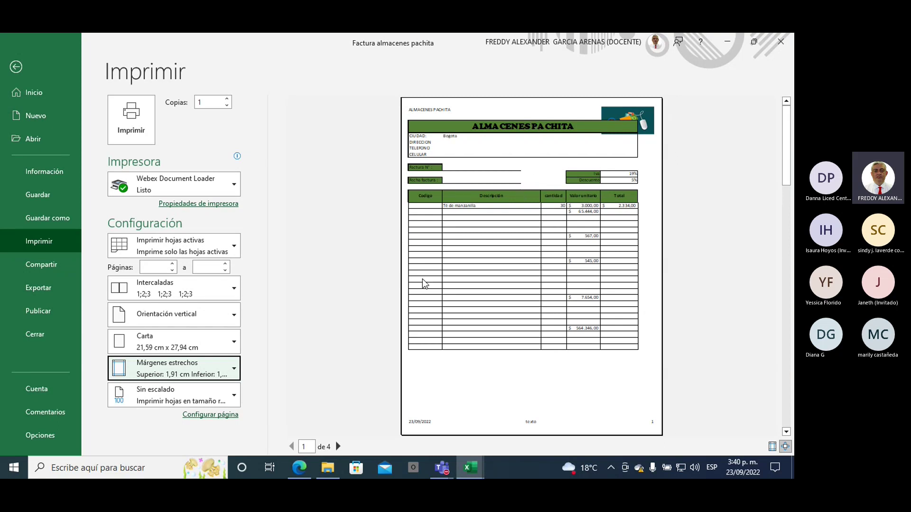
click(200, 373)
click(186, 232)
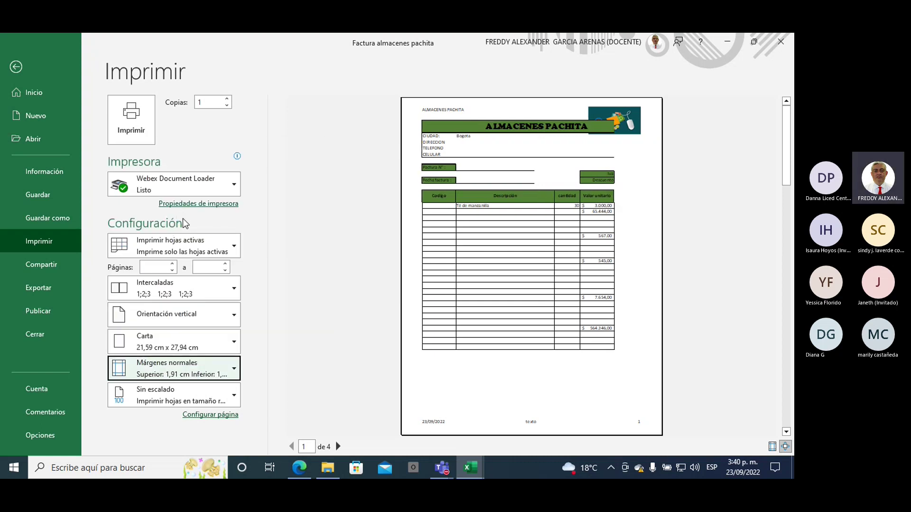
click(164, 387)
click(311, 362)
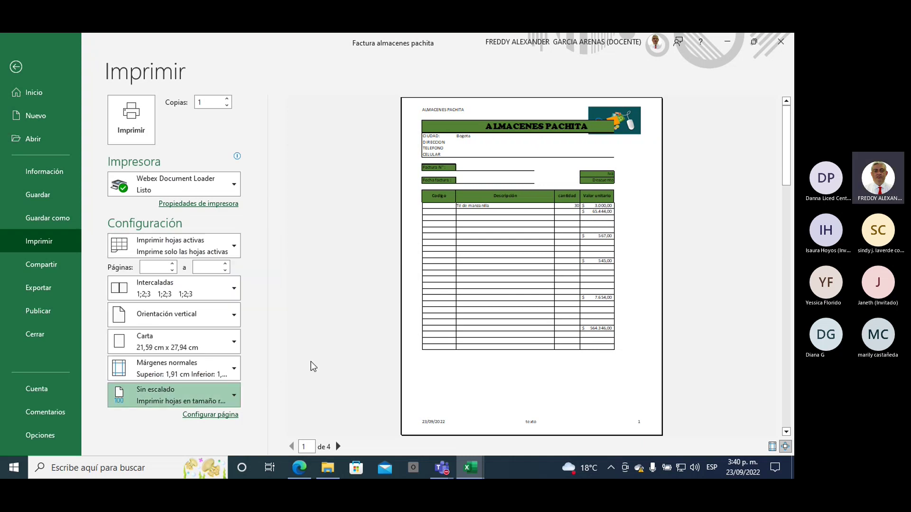
click(181, 368)
click(186, 176)
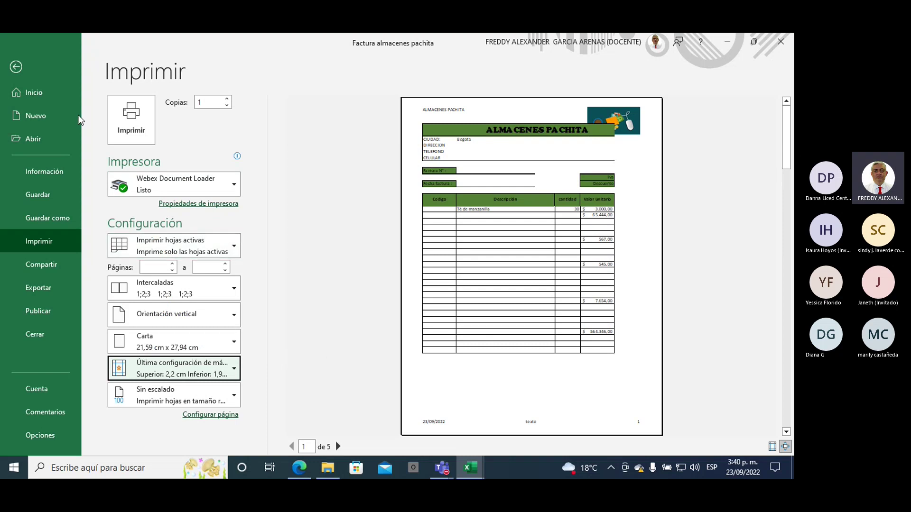
click(17, 66)
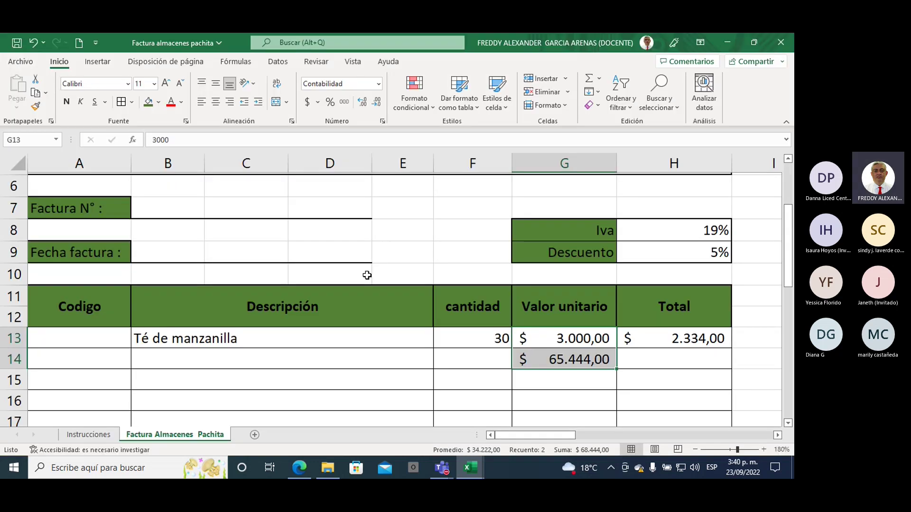
In page layout, drag the top margin down to about 3,55 cm, then reopen the print preview
click(654, 450)
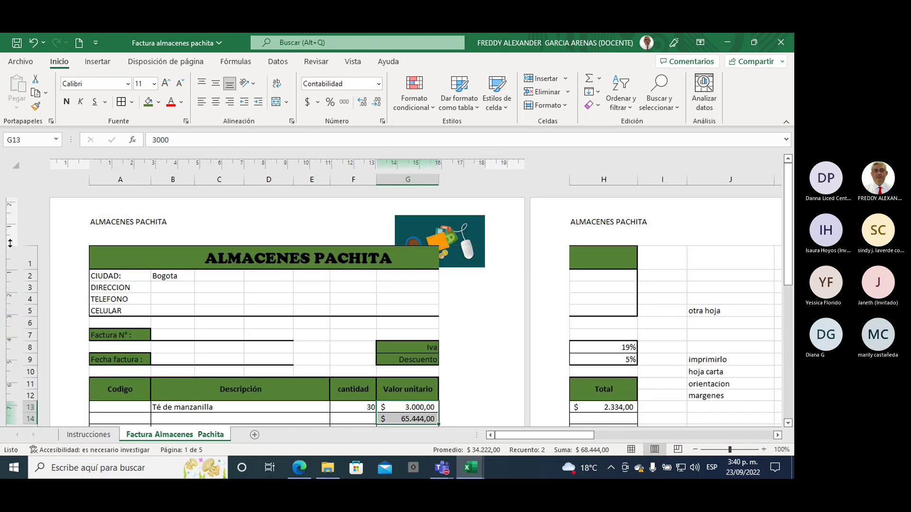
drag(10, 245, 10, 274)
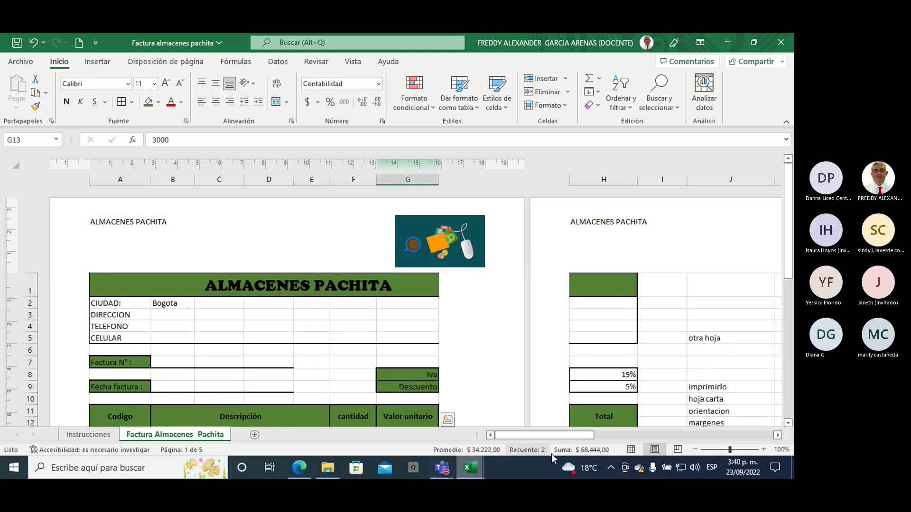
click(631, 450)
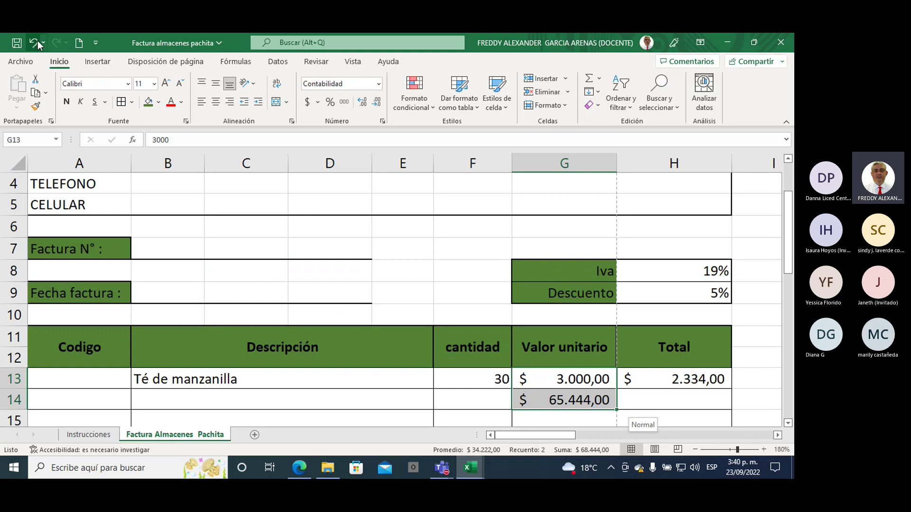
click(23, 60)
click(41, 237)
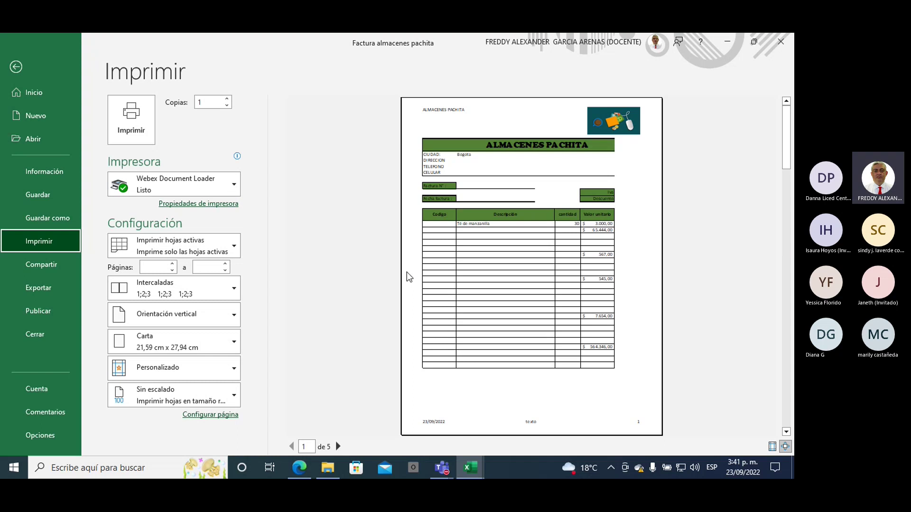
Set the custom print scaling 'Ajustar al' value from 100% to 90%
click(234, 397)
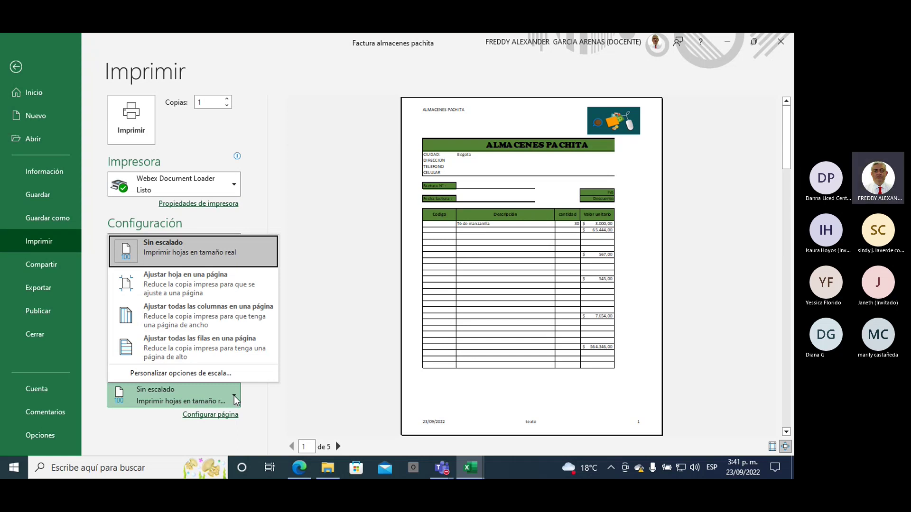
click(215, 373)
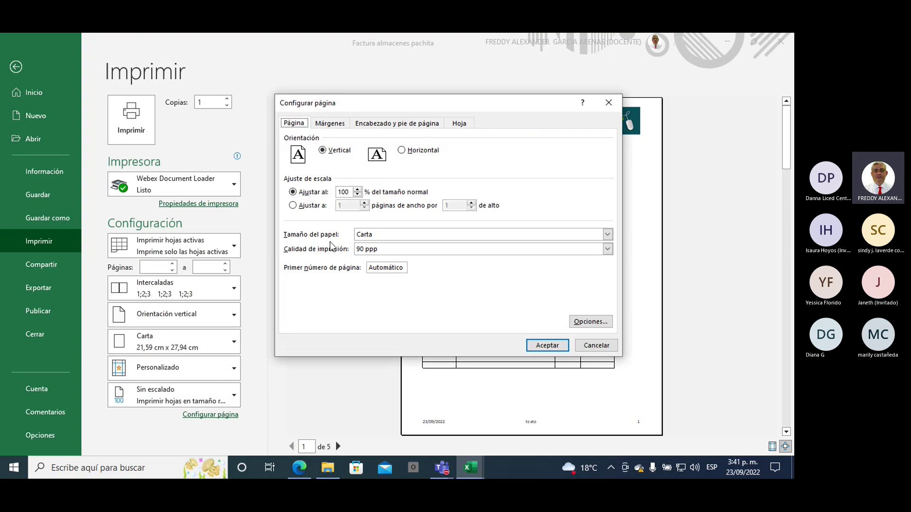
drag(432, 103, 207, 98)
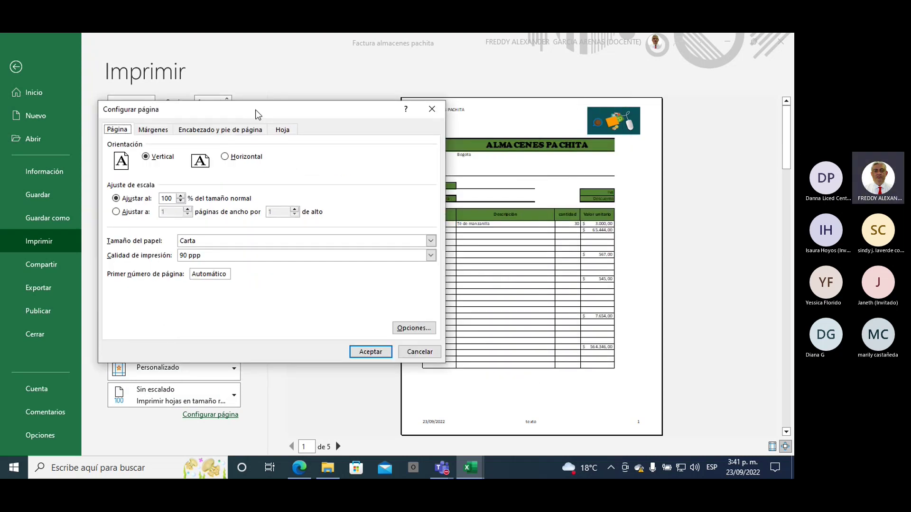
double_click(125, 187)
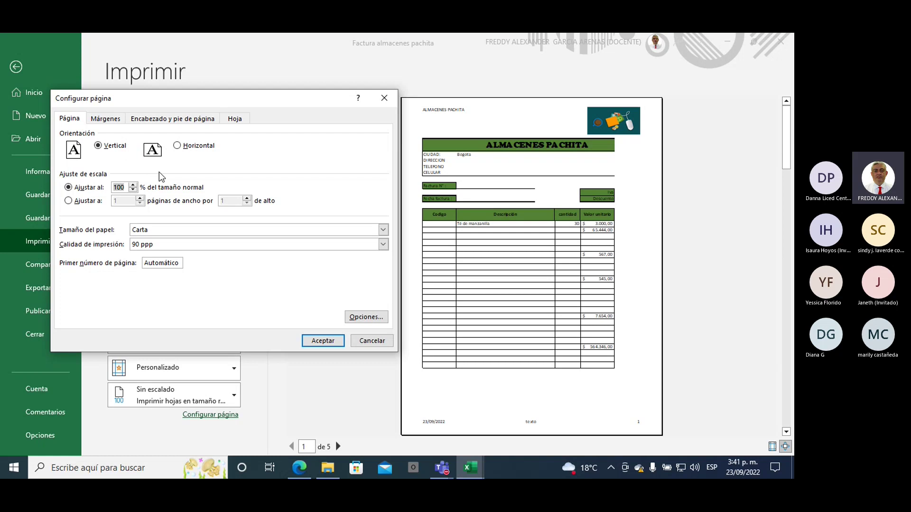
text(90)
click(311, 341)
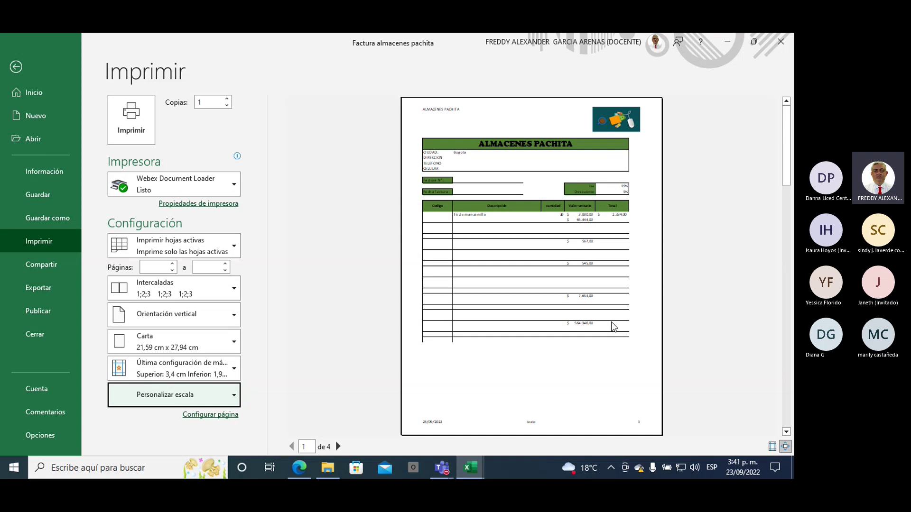
Change the custom print scaling from 90% back to 100%, then leave print preview
click(180, 398)
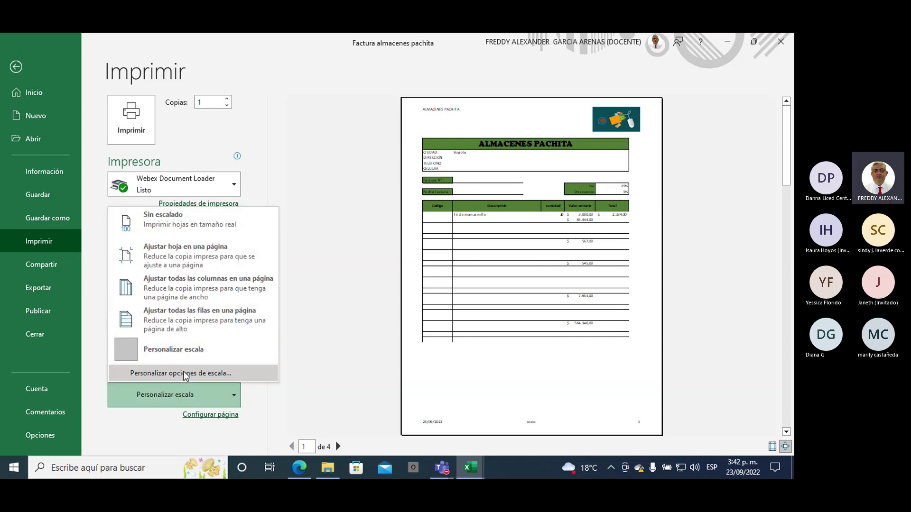
click(183, 374)
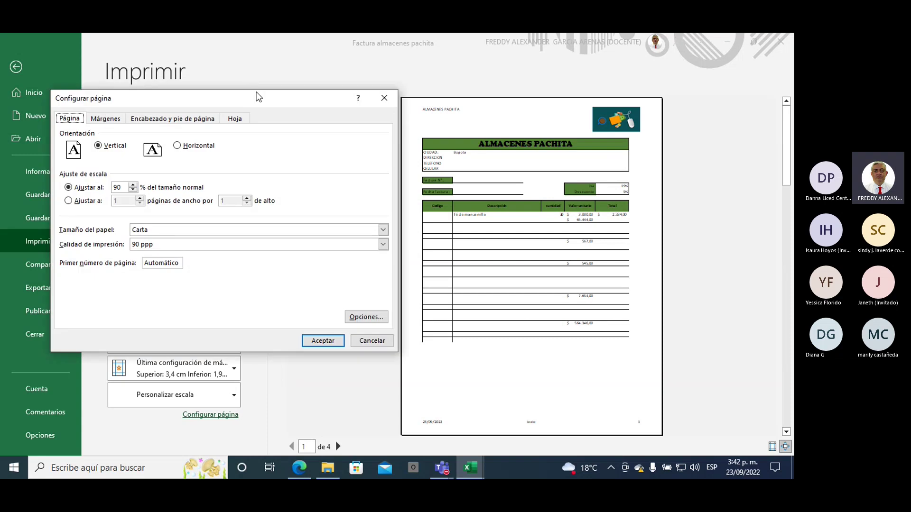
drag(256, 96, 336, 153)
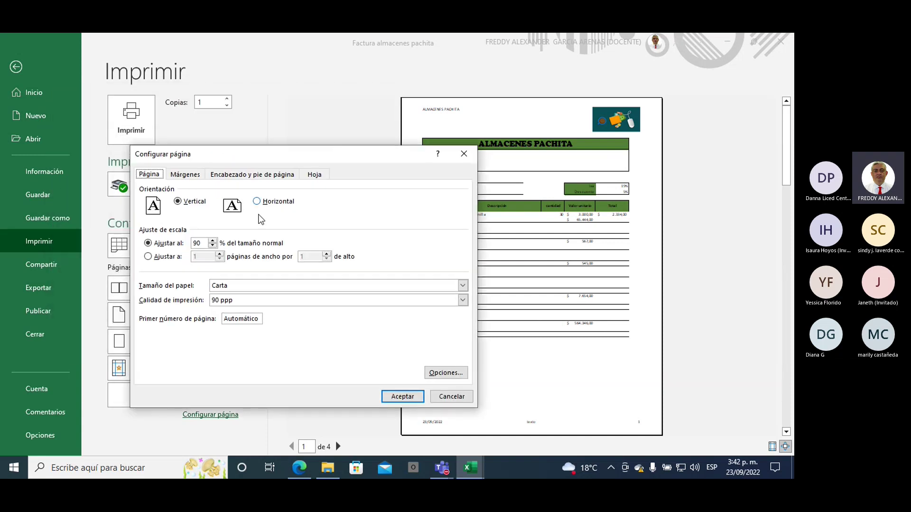
click(201, 243)
text(100)
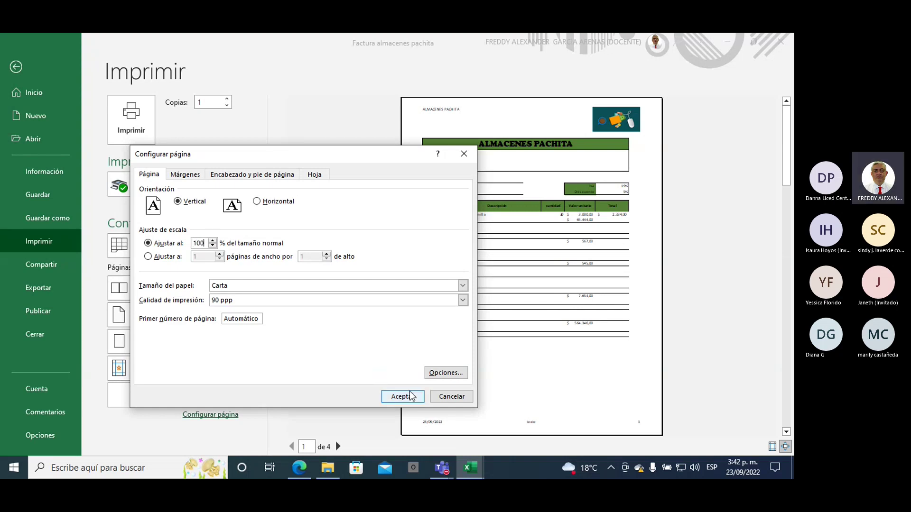
click(411, 397)
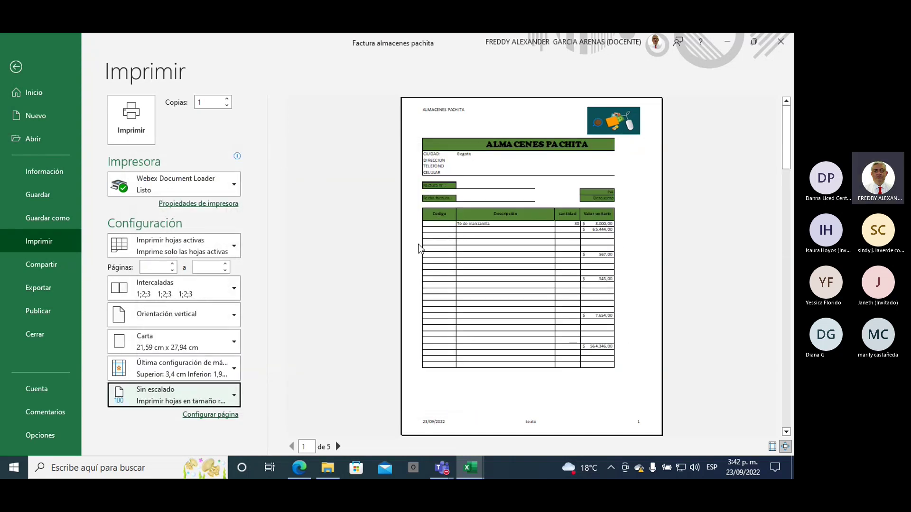
click(15, 67)
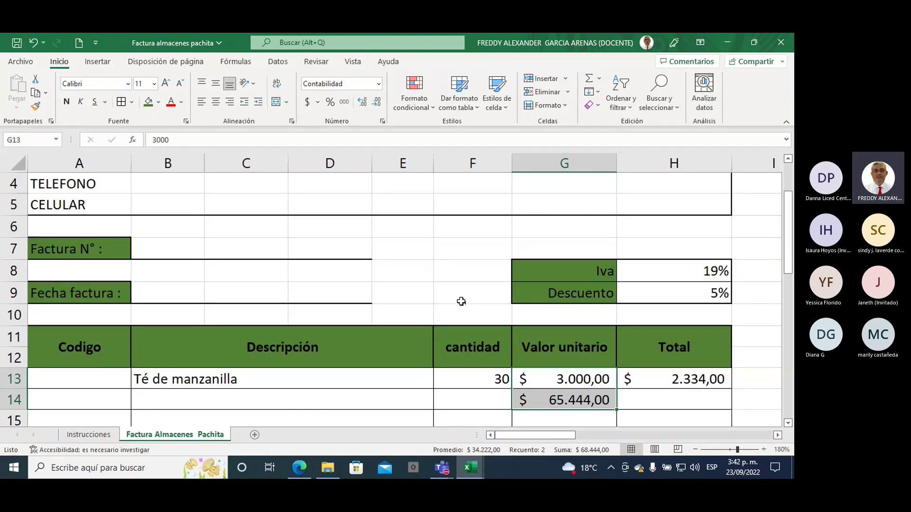
Narrow columns E, F, H and C so the invoice table fits the page width
drag(433, 163, 422, 163)
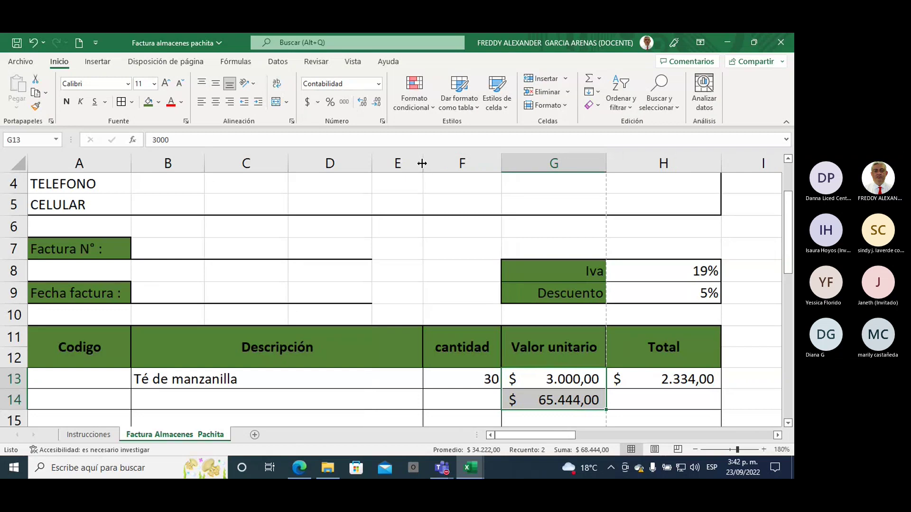
drag(499, 164, 495, 164)
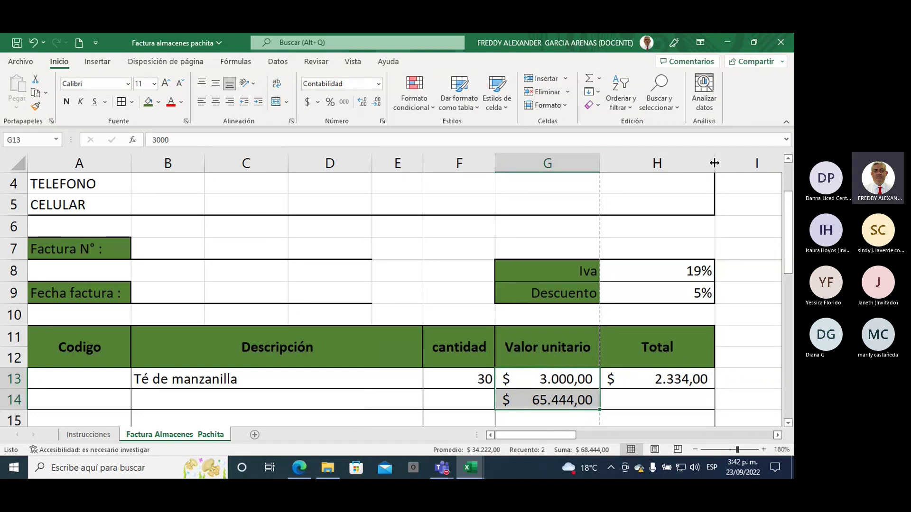
drag(715, 163, 709, 164)
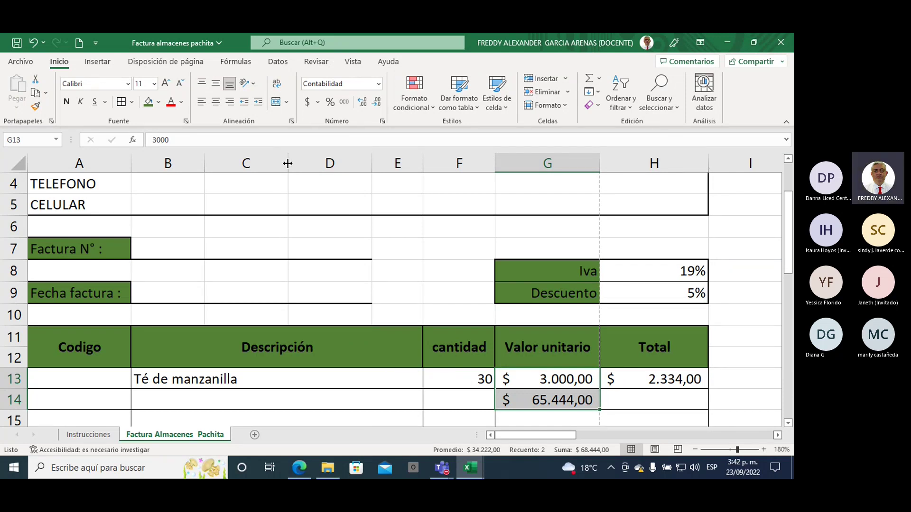
drag(288, 165, 274, 164)
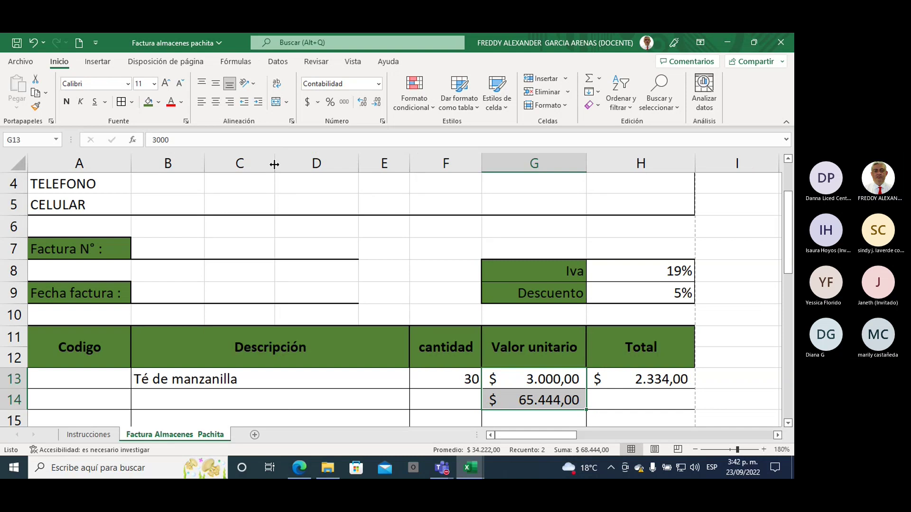
click(625, 400)
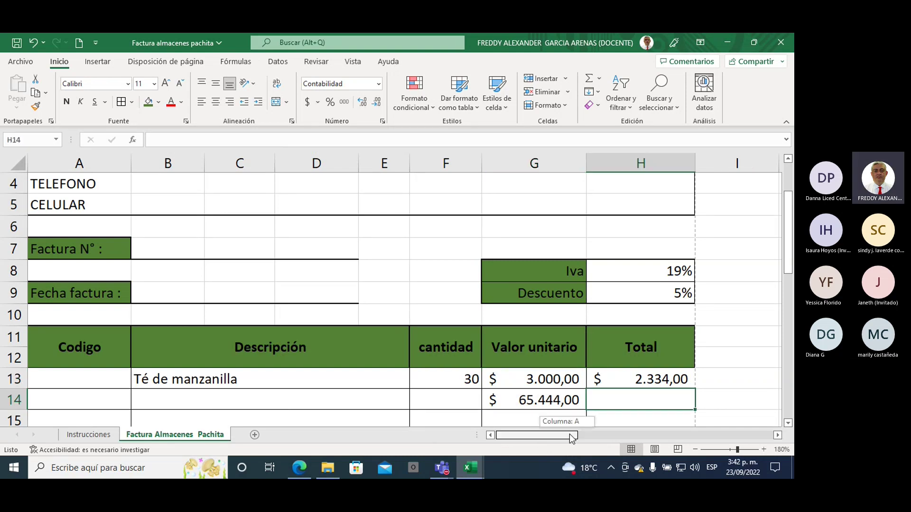
drag(574, 435, 590, 435)
click(488, 165)
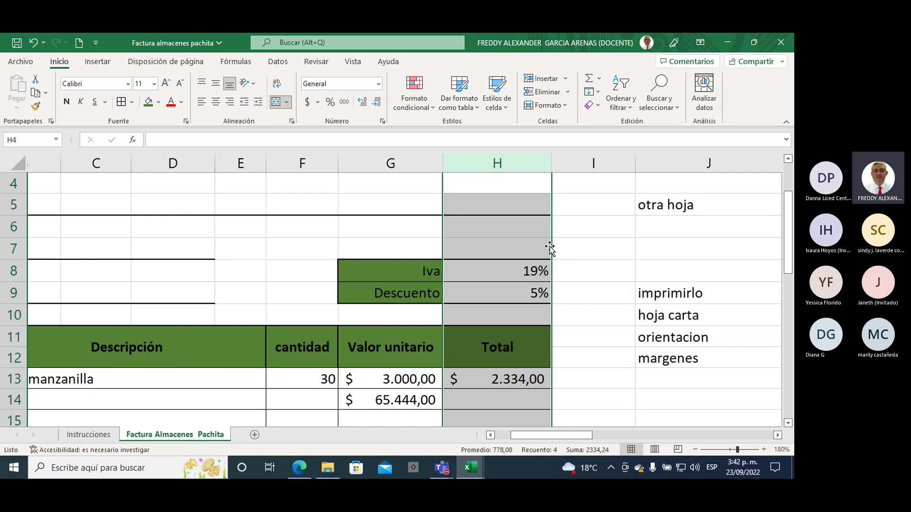
Reopen the invoice's print preview, then bring the Teams meeting window forward
click(30, 61)
click(55, 242)
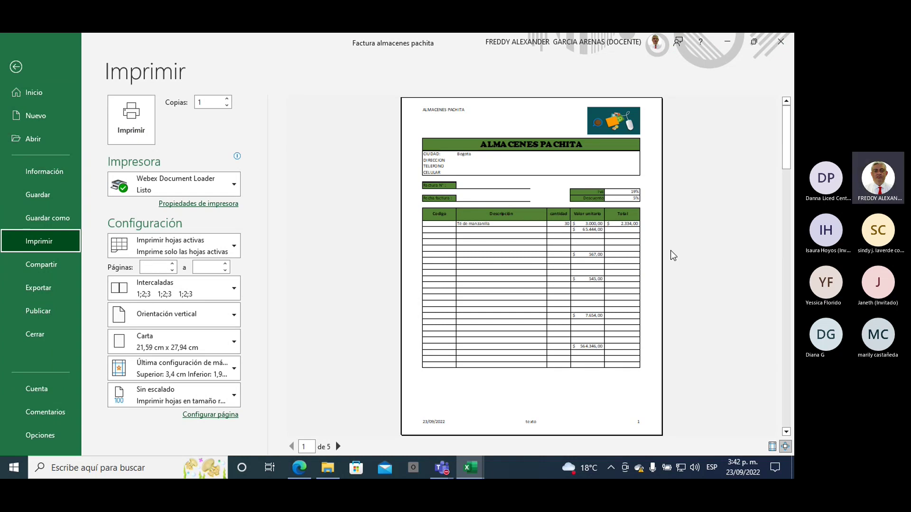
mouse_move(441, 468)
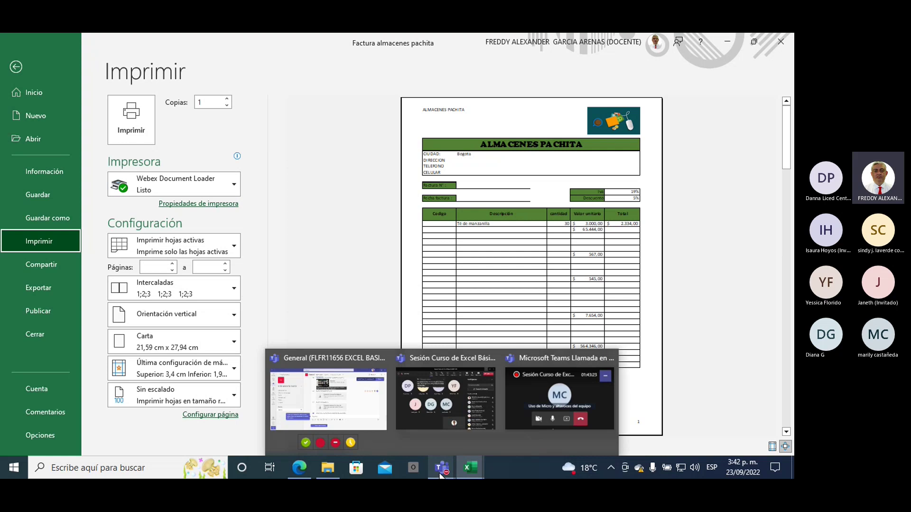
click(422, 422)
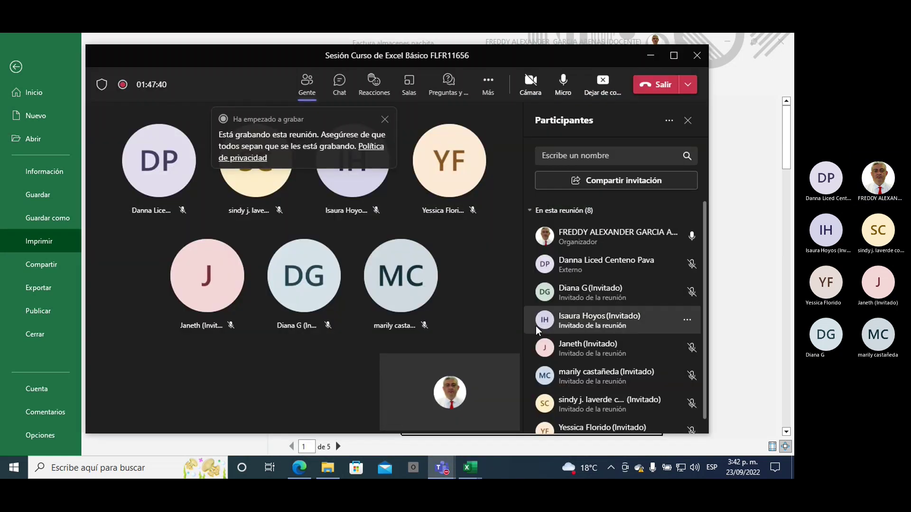
mouse_move(605, 279)
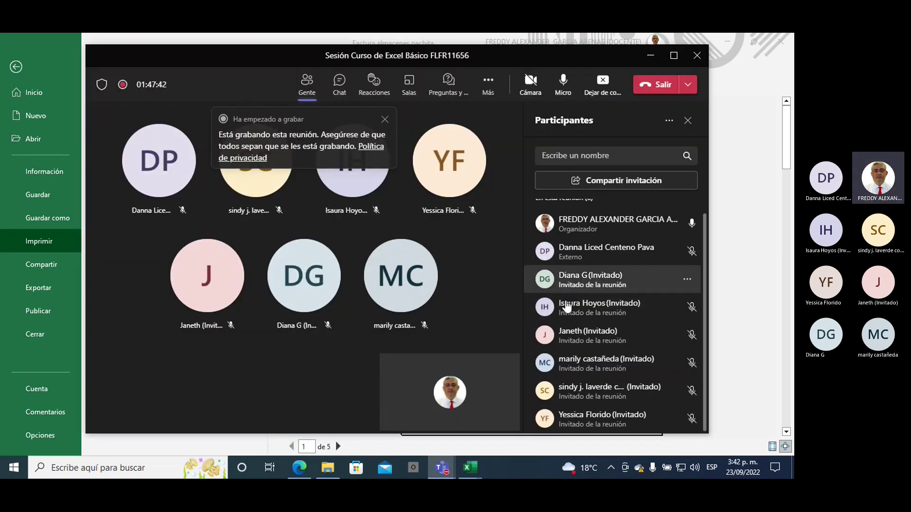
Minimize the Teams meeting and refocus Excel's invoice print preview
click(650, 55)
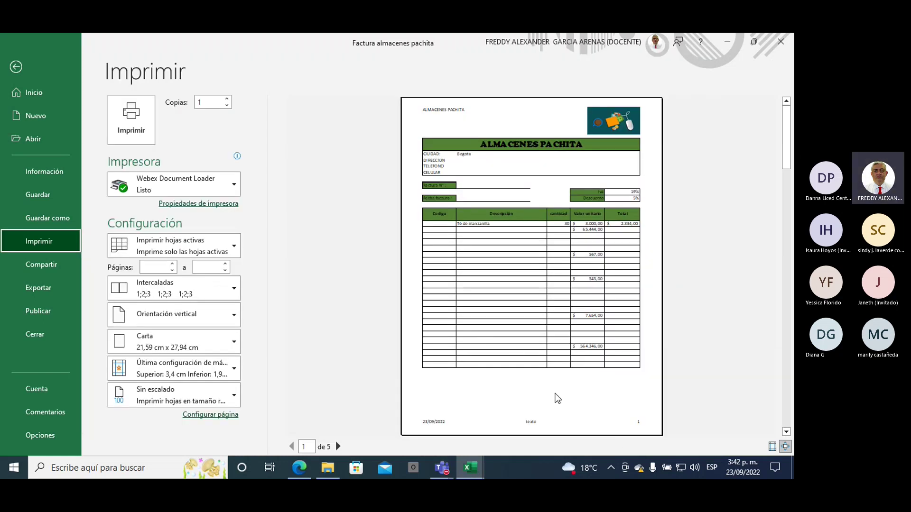
click(688, 305)
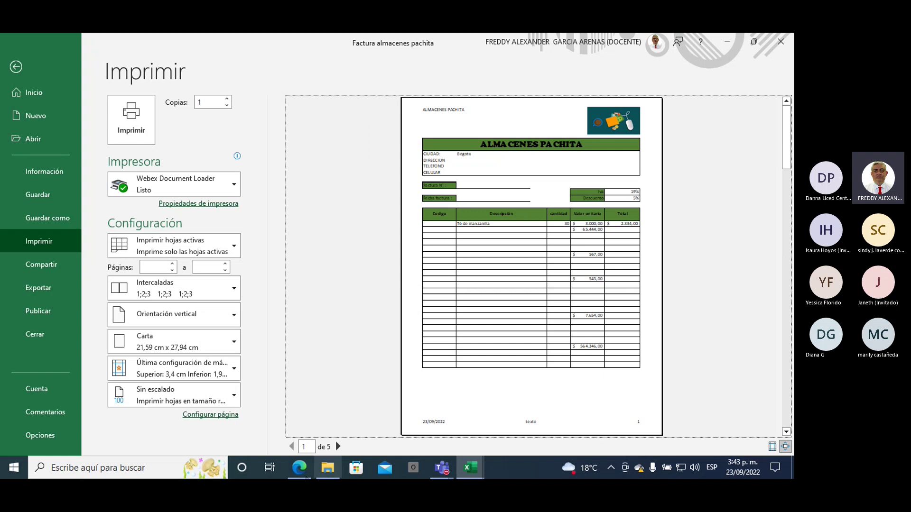
In Edge, open the D2L course's 'Unidad 2 Formatos, columnas y filas' page
click(299, 469)
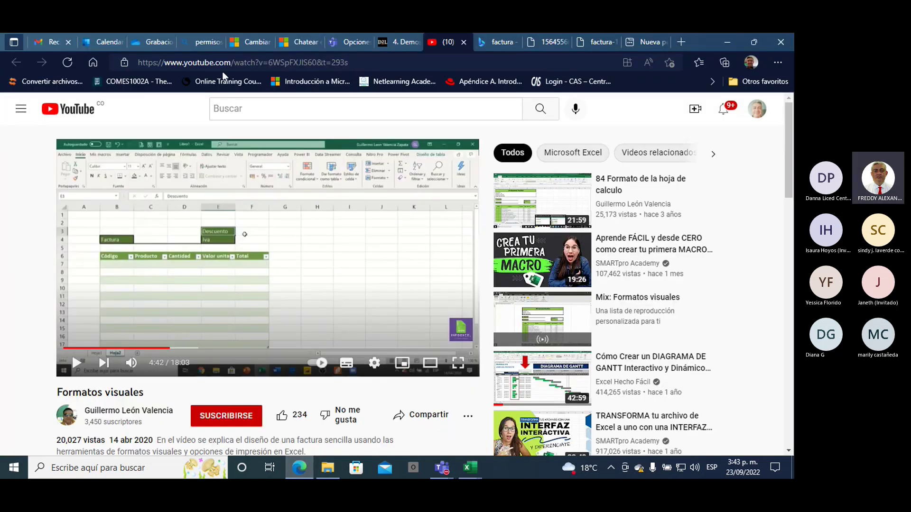
click(397, 47)
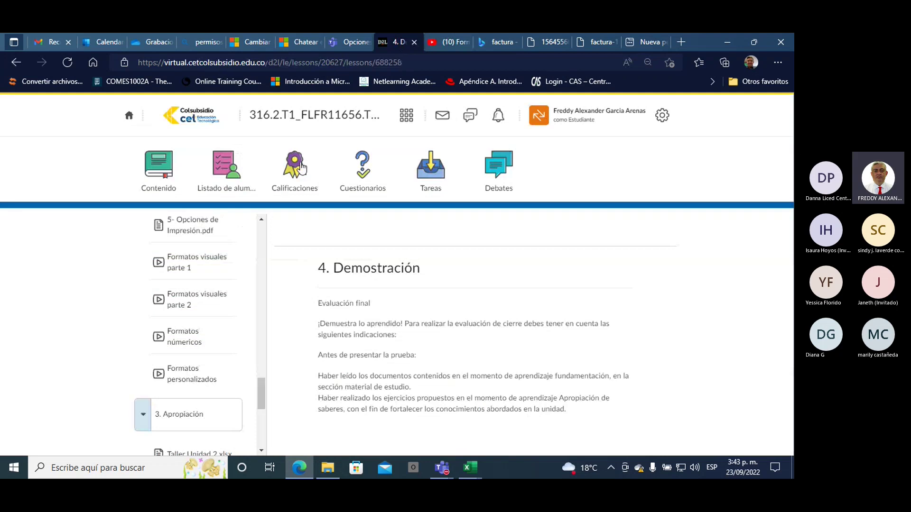
scroll(206, 331, up, 2)
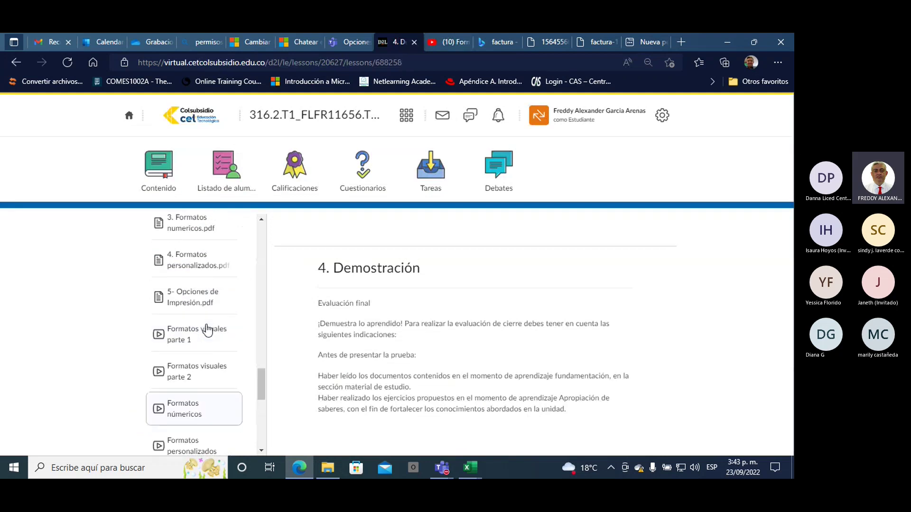
scroll(207, 331, up, 2)
scroll(207, 331, up, 2)
scroll(206, 330, up, 2)
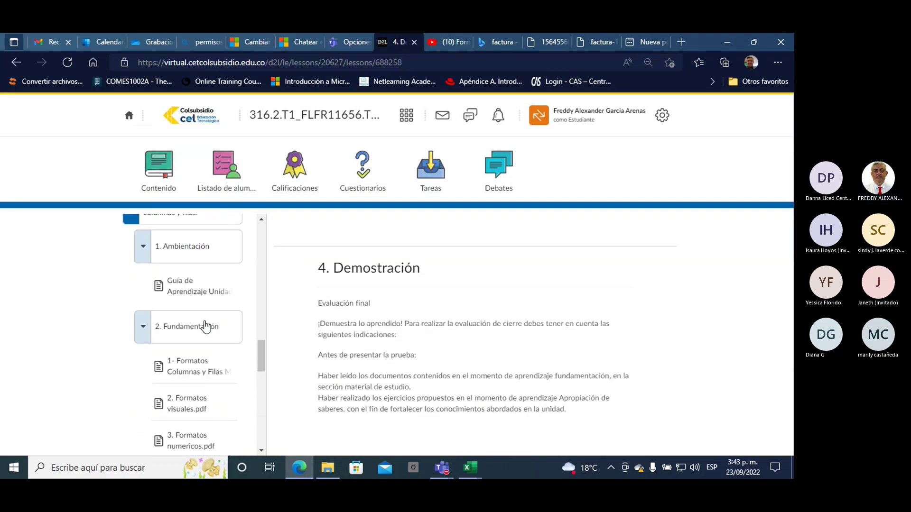
scroll(191, 264, up, 1)
click(183, 246)
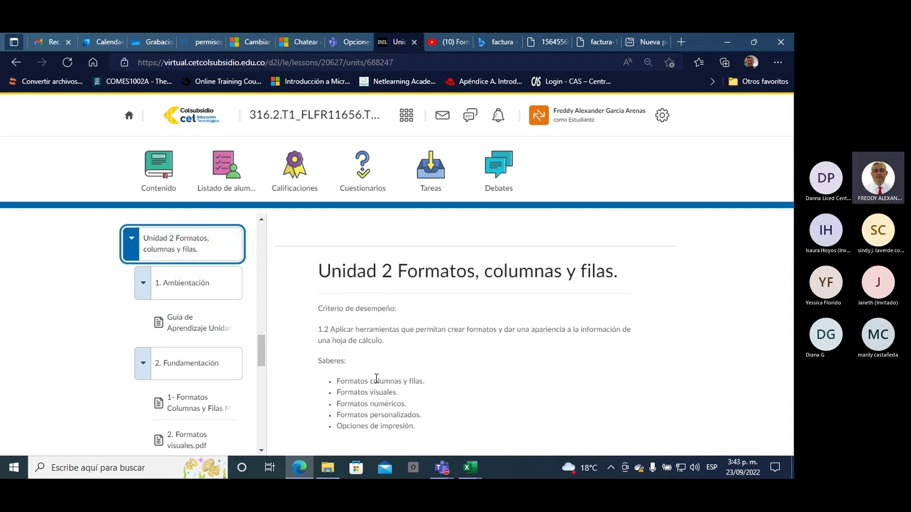
Highlight the columnas y filas, Formatos visuales and Opciones de impresión topics
drag(370, 381, 425, 381)
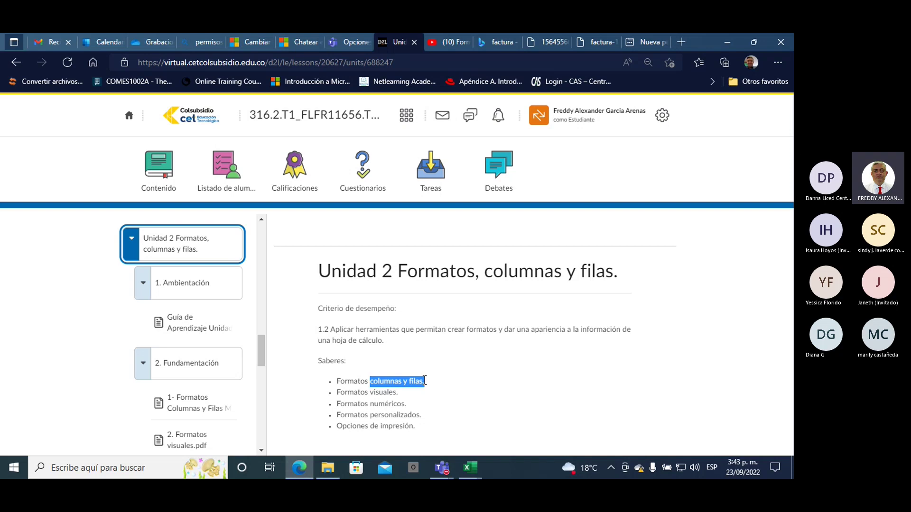
mouse_move(370, 392)
mouse_down()
mouse_move(411, 398)
mouse_move(427, 421)
mouse_up()
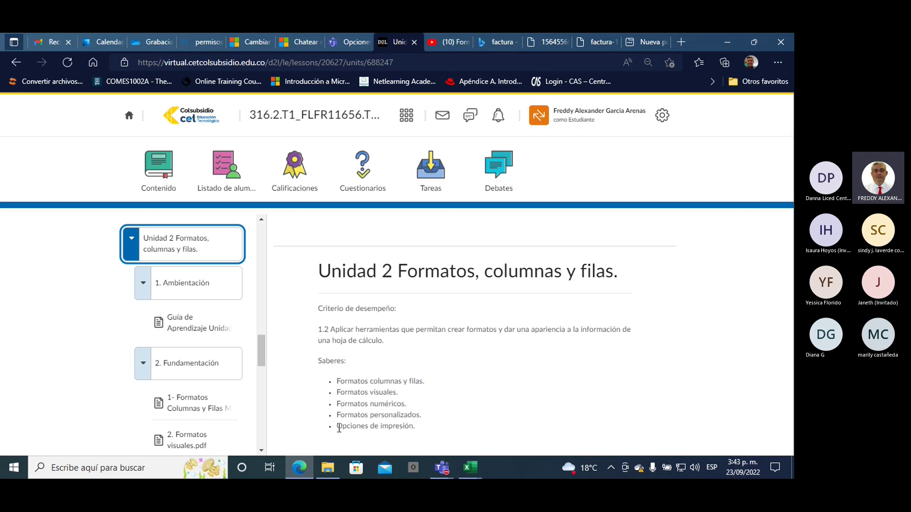
drag(337, 425, 416, 428)
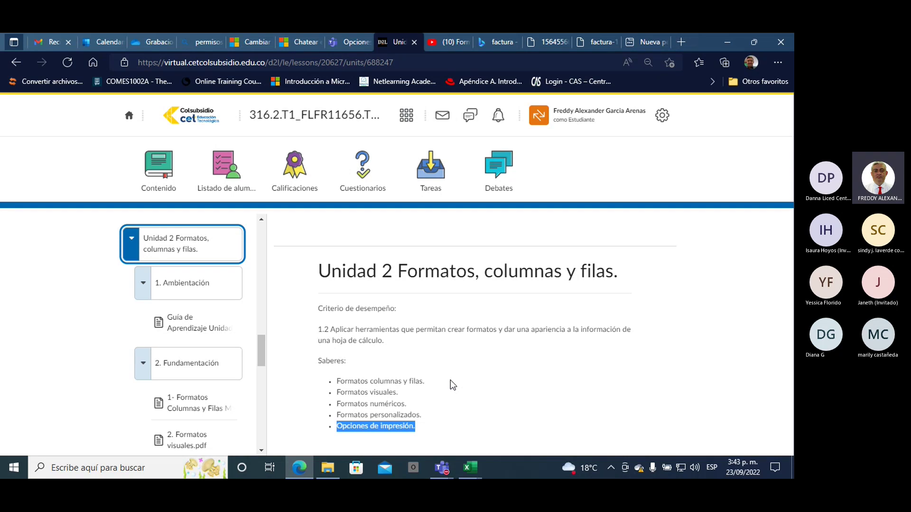
Switch back to the 'Factura almacenes pachita' workbook from the Excel taskbar thumbnails
click(471, 468)
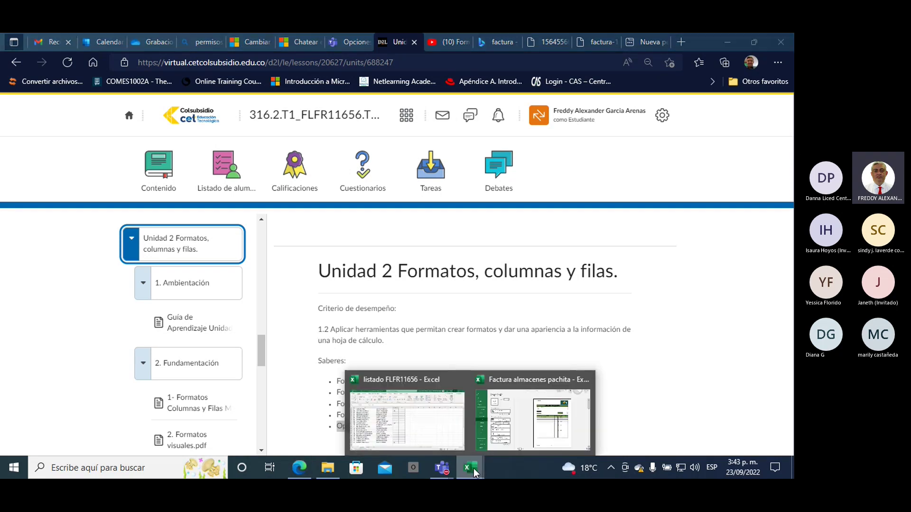
click(505, 446)
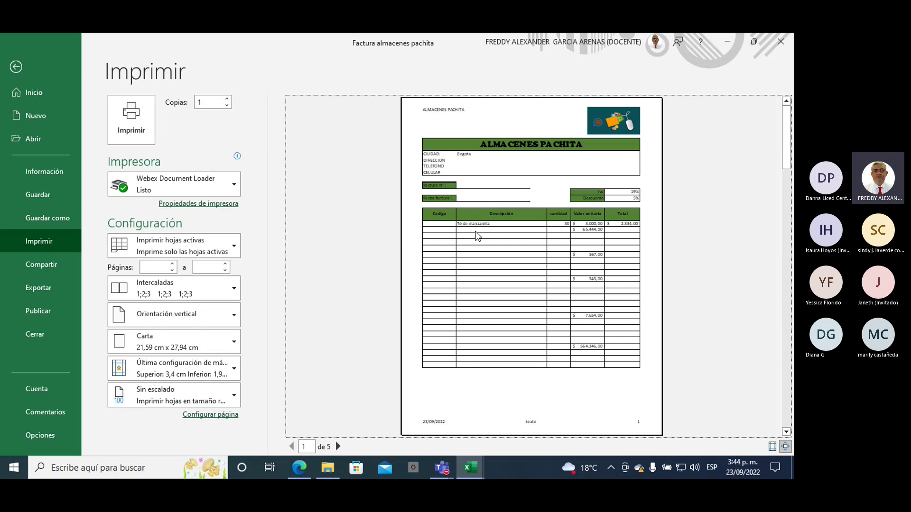
Exit print preview, select the ALMACENES PACHITA title cell, and switch to page layout view
click(15, 67)
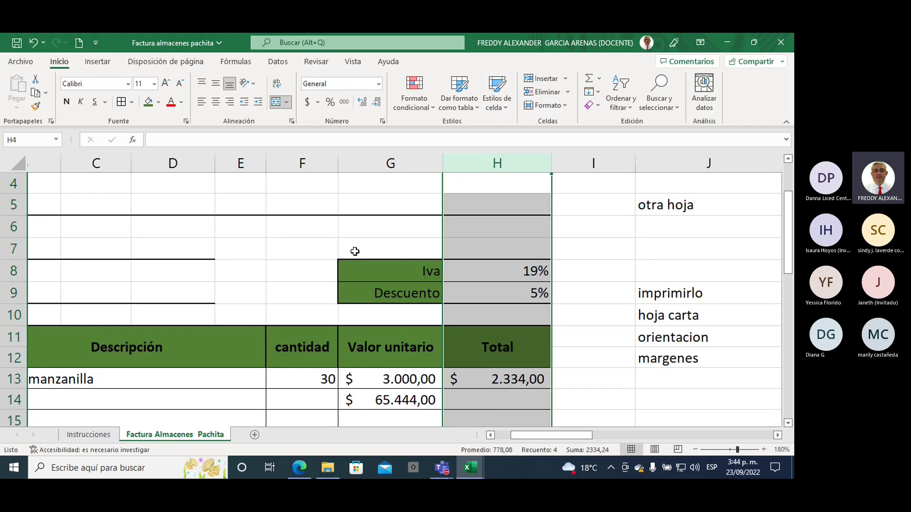
scroll(314, 269, up, 1)
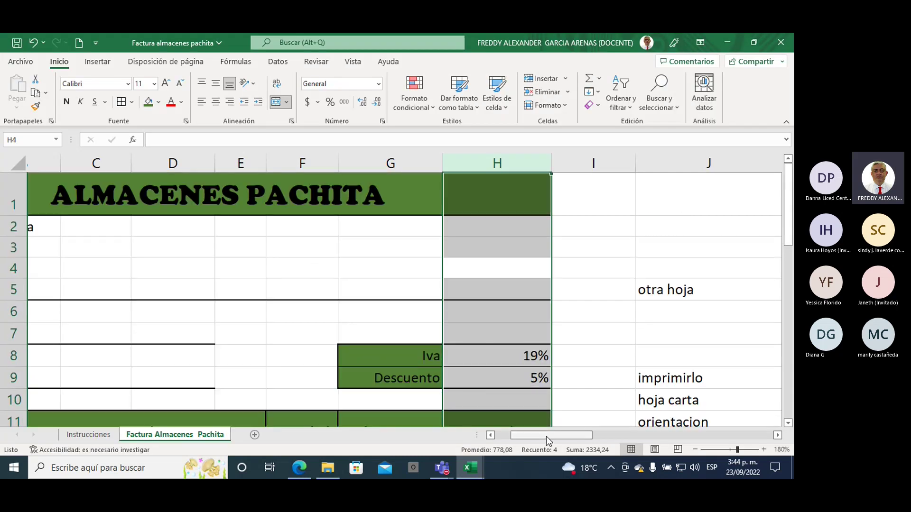
drag(544, 435, 522, 448)
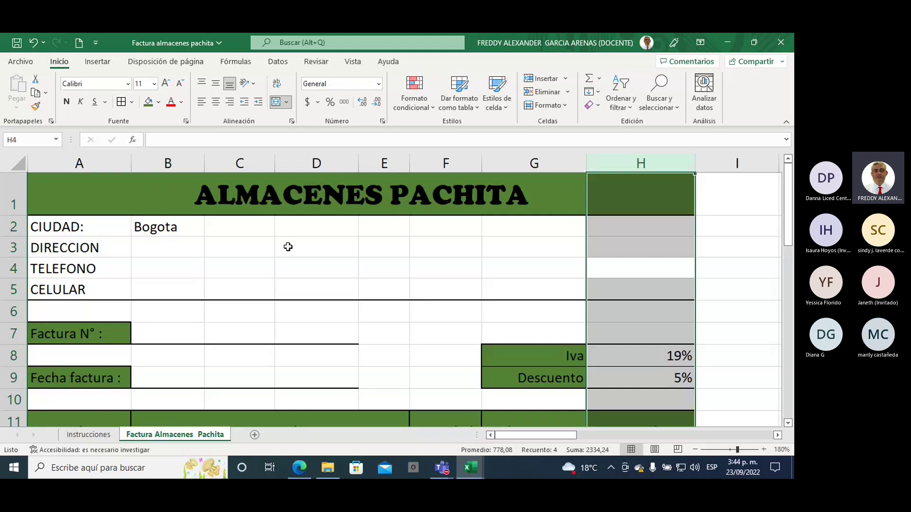
click(177, 201)
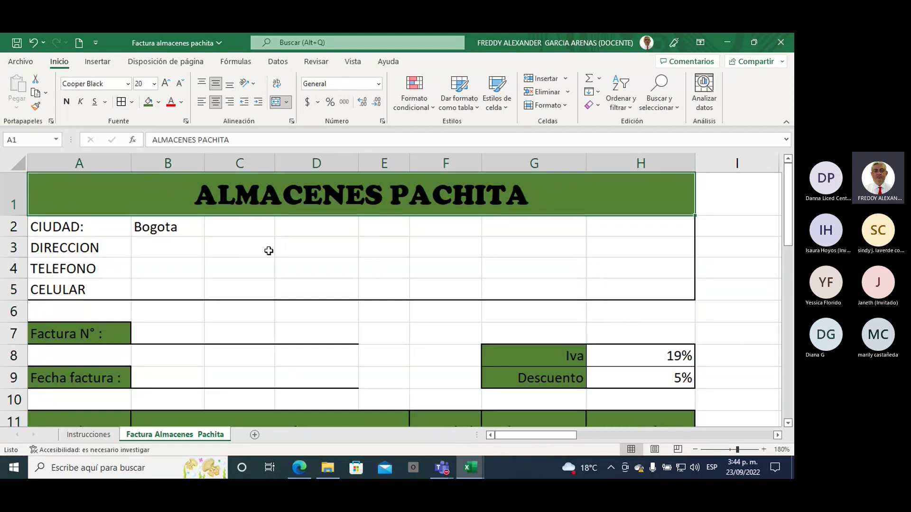
click(653, 451)
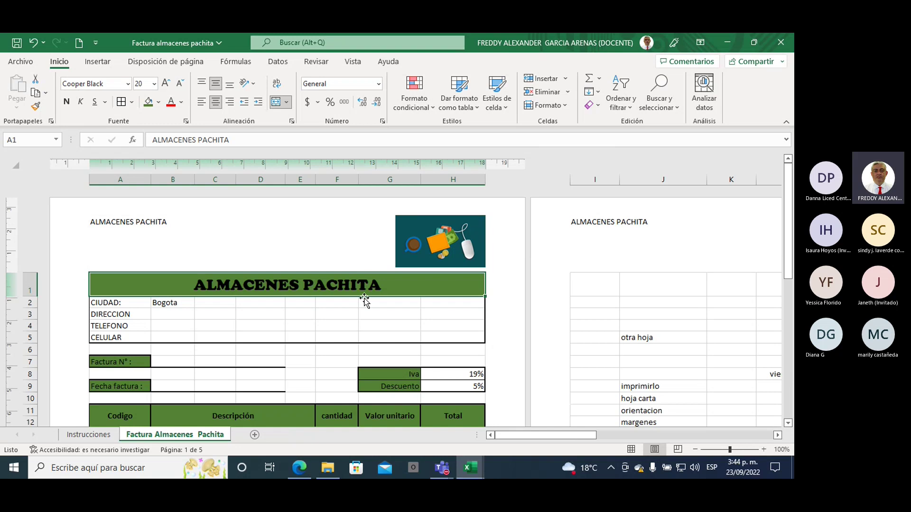
scroll(311, 317, down, 1)
scroll(311, 317, down, 1)
scroll(310, 317, down, 2)
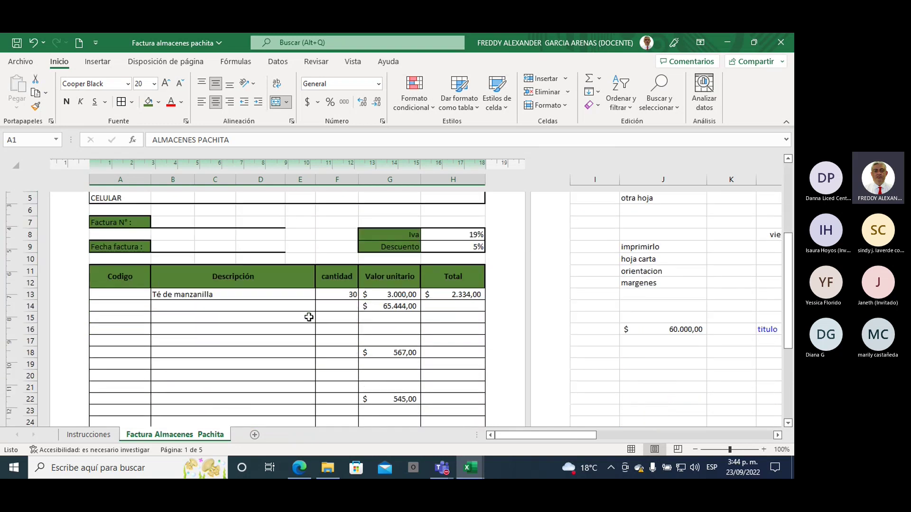
scroll(309, 318, down, 1)
scroll(309, 317, down, 3)
scroll(309, 317, down, 1)
scroll(309, 317, up, 3)
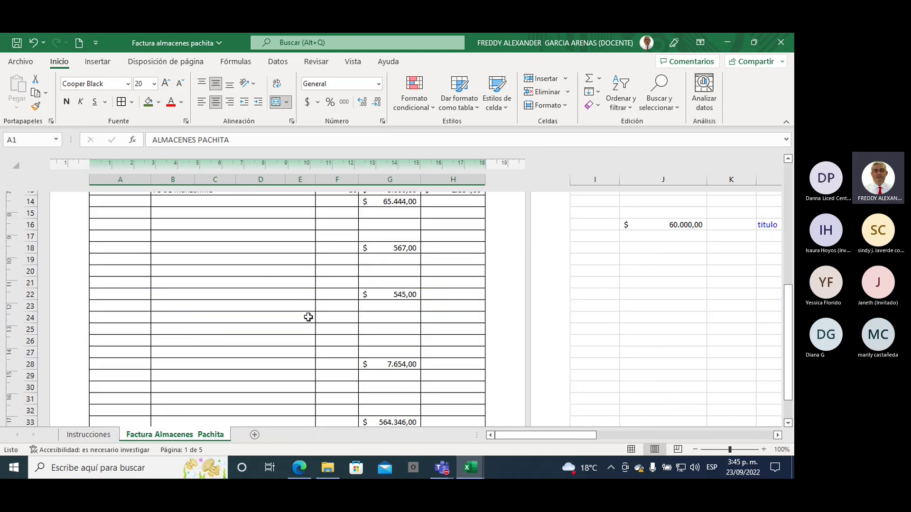
scroll(308, 317, up, 4)
scroll(308, 317, up, 1)
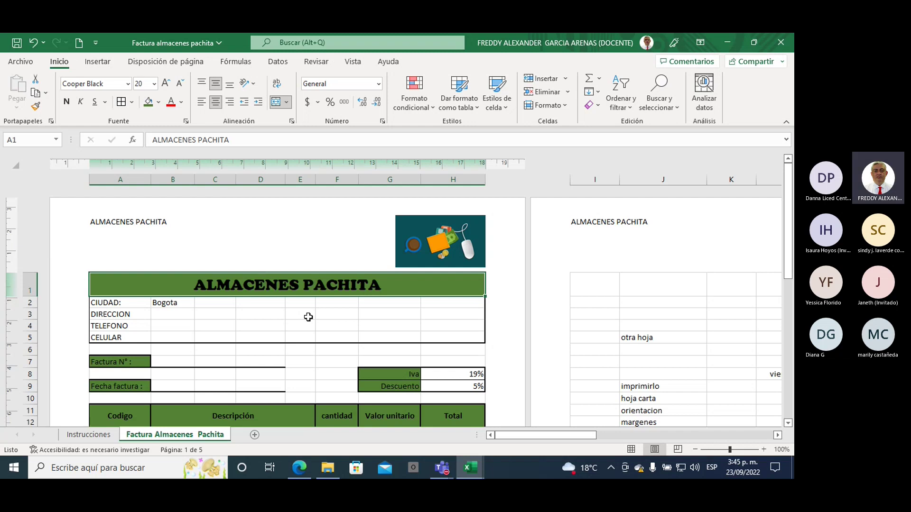
Minimize Excel to reveal the course page and scroll through its Unidad 2 lesson outline
click(726, 44)
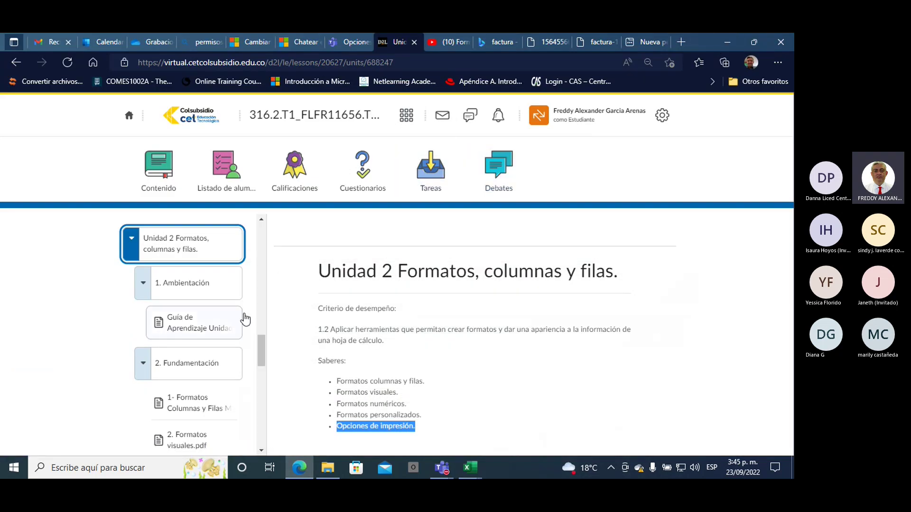
drag(260, 350, 263, 335)
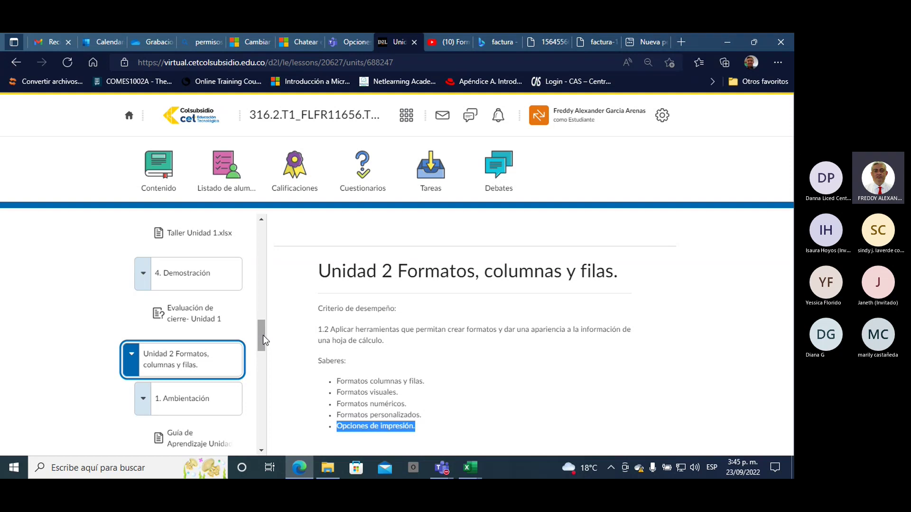
scroll(263, 335, up, 1)
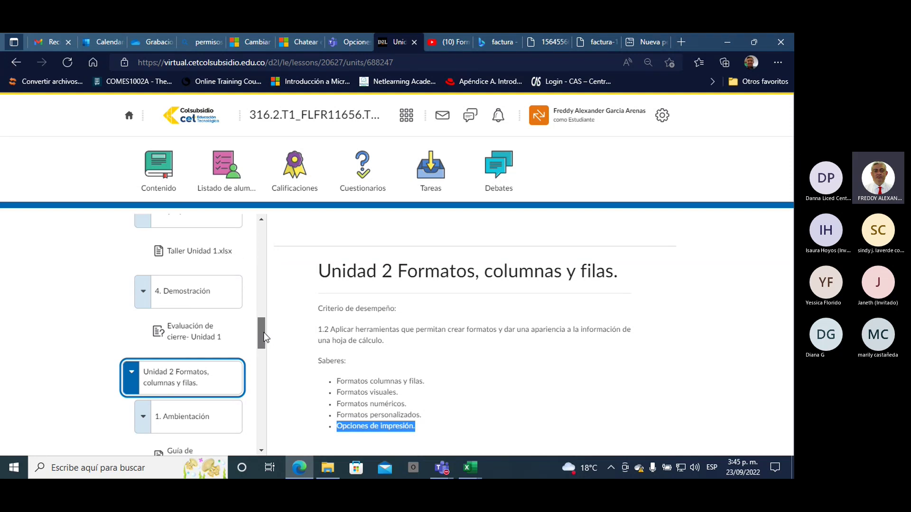
drag(264, 337, 265, 377)
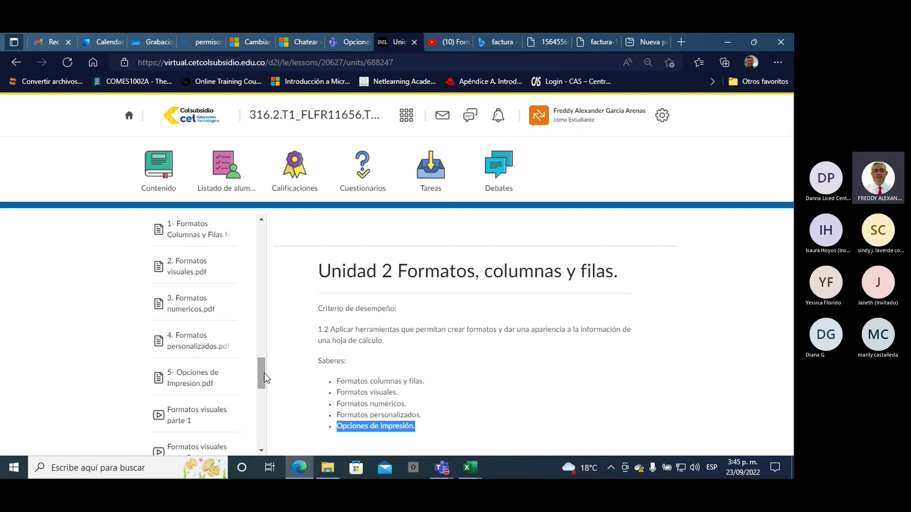
drag(263, 369, 260, 417)
In File Explorer, go up to 'Cursos tecnicos CET colsubsidio' and open the 'cronograma' workbook
click(327, 468)
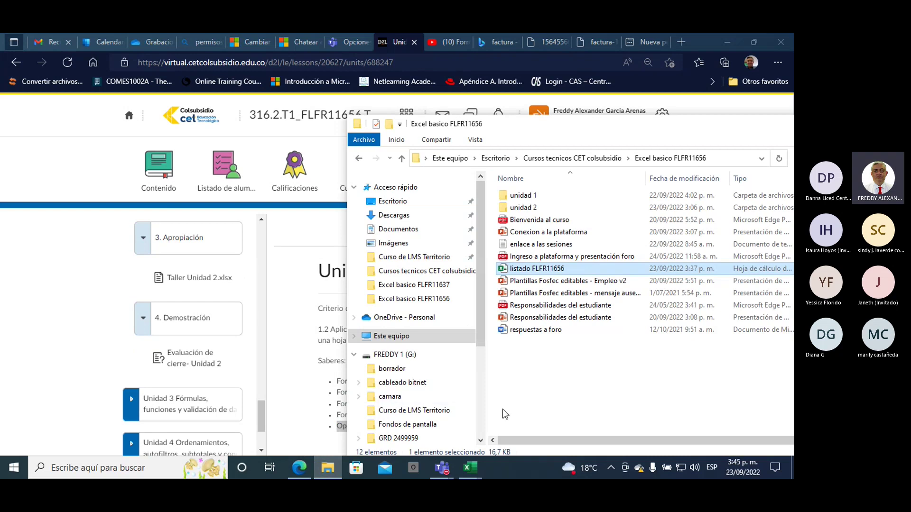
click(534, 160)
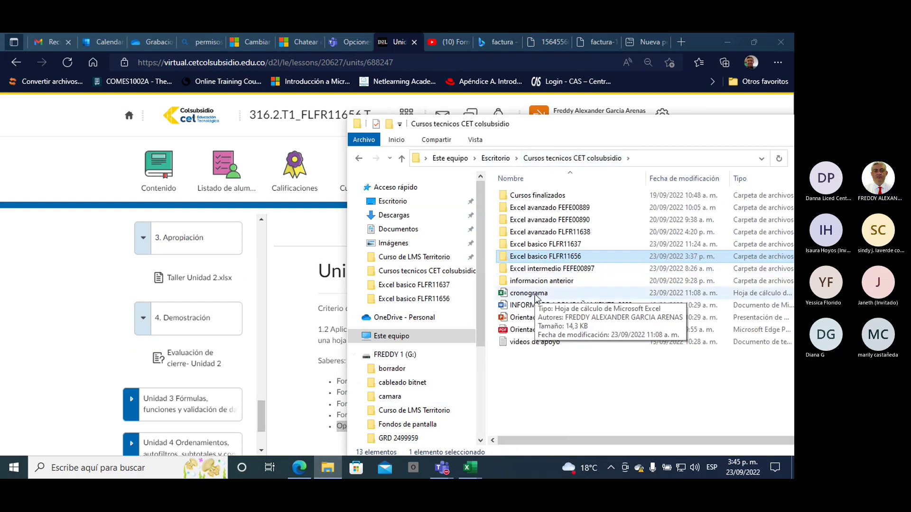
double_click(537, 294)
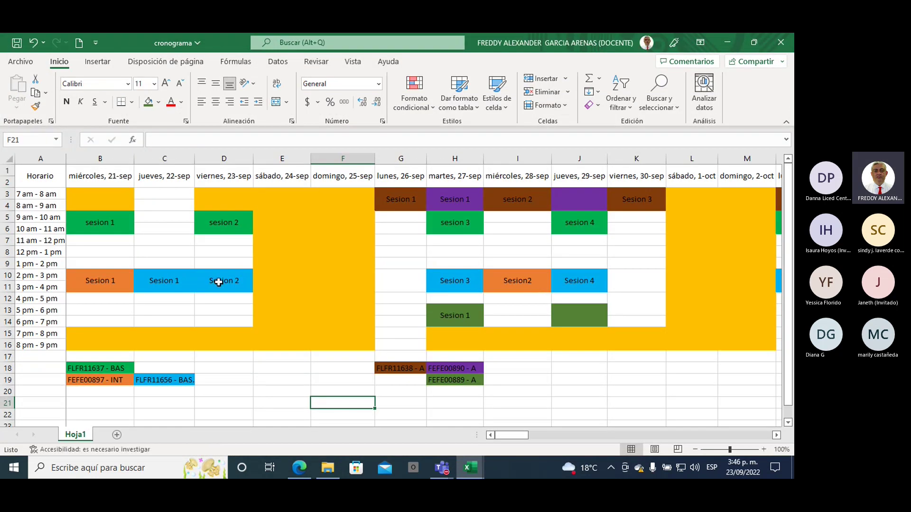
Select the Sesion 3 cell and the martes, 27-sep column, then minimise the Excel workbooks
click(451, 280)
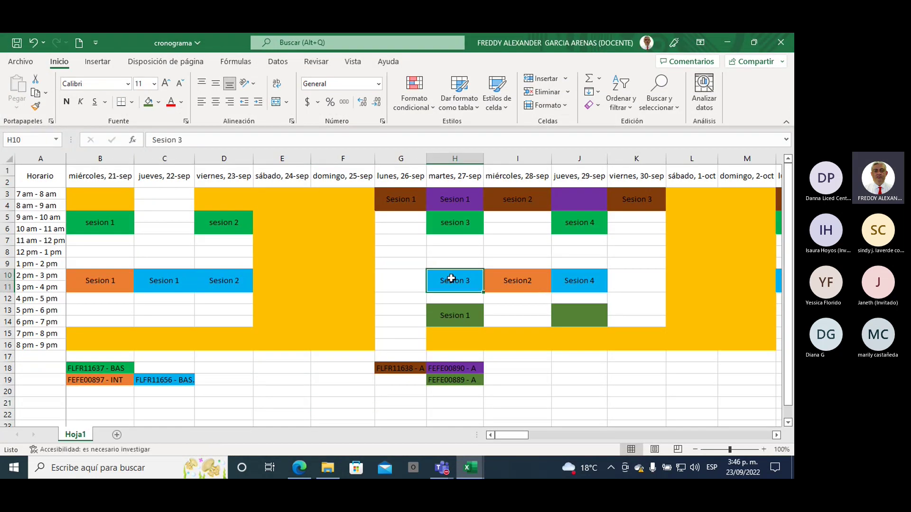
click(455, 158)
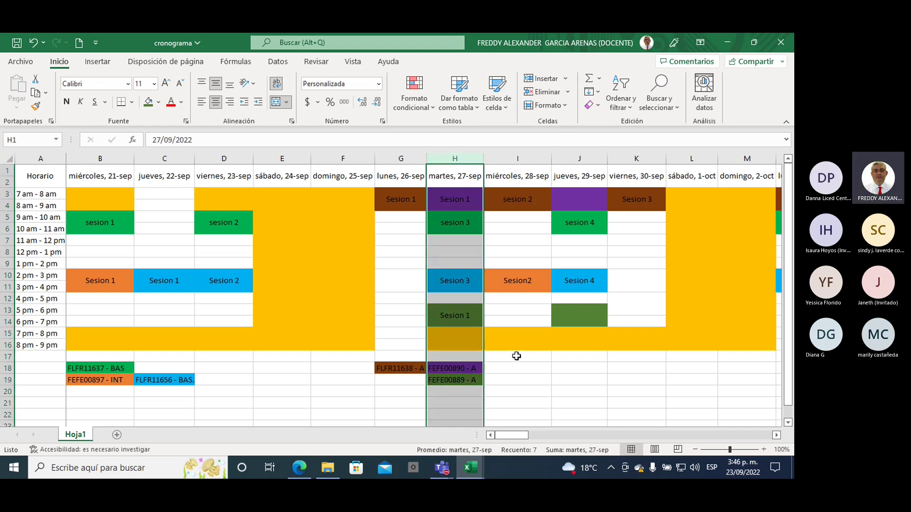
click(726, 42)
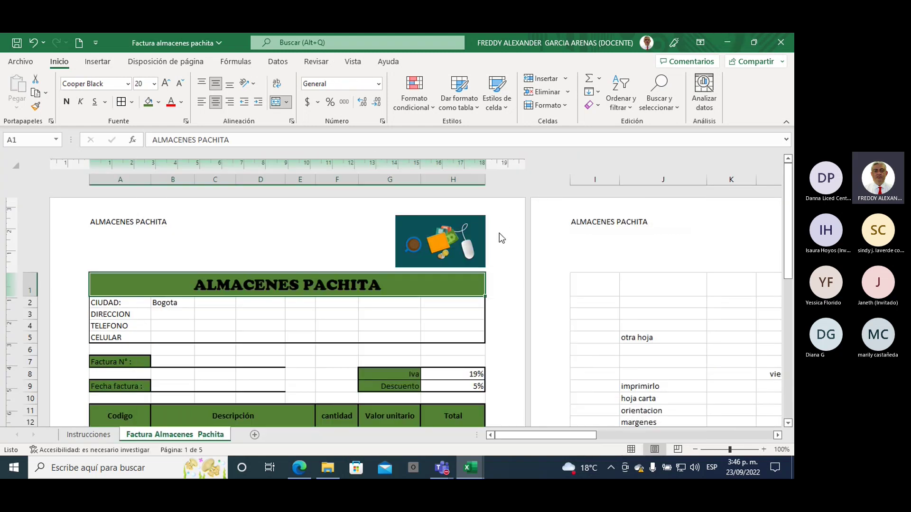
click(729, 44)
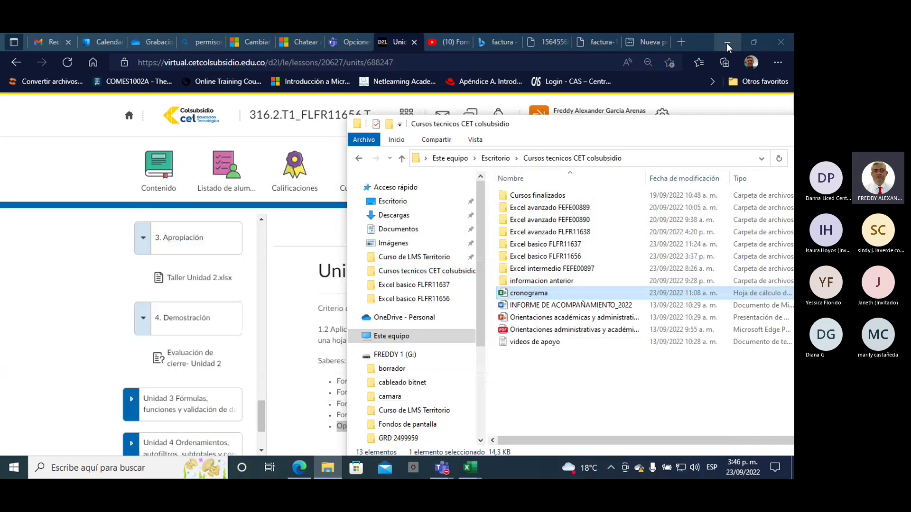
Open the 'Evaluación de cierre- Unidad 2' quiz from the course outline
click(198, 360)
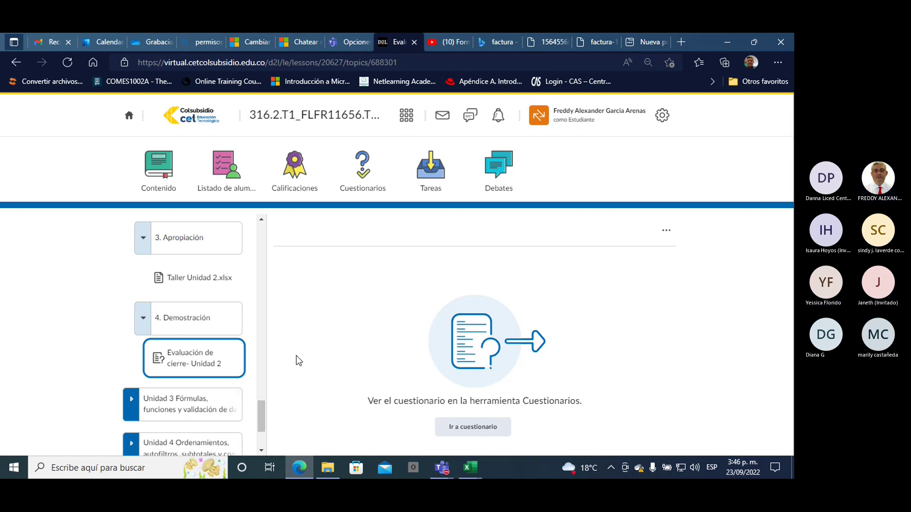
mouse_move(441, 468)
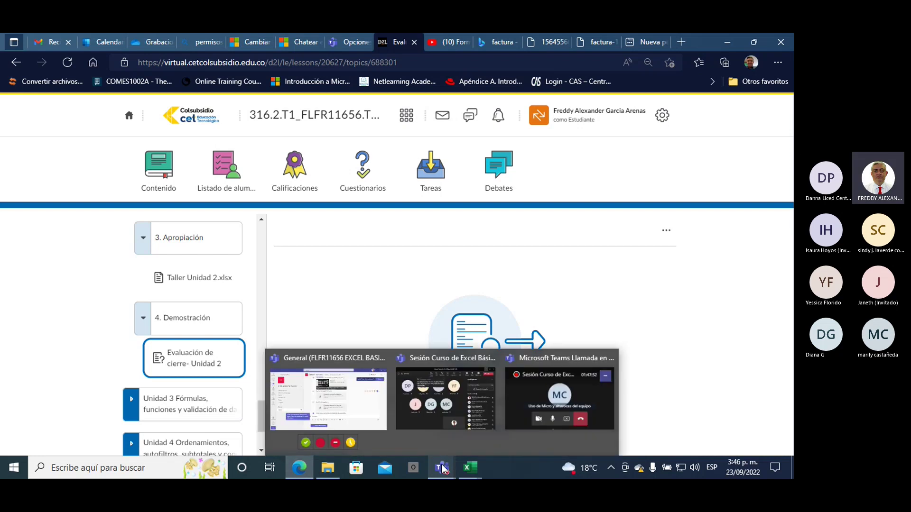
mouse_move(443, 398)
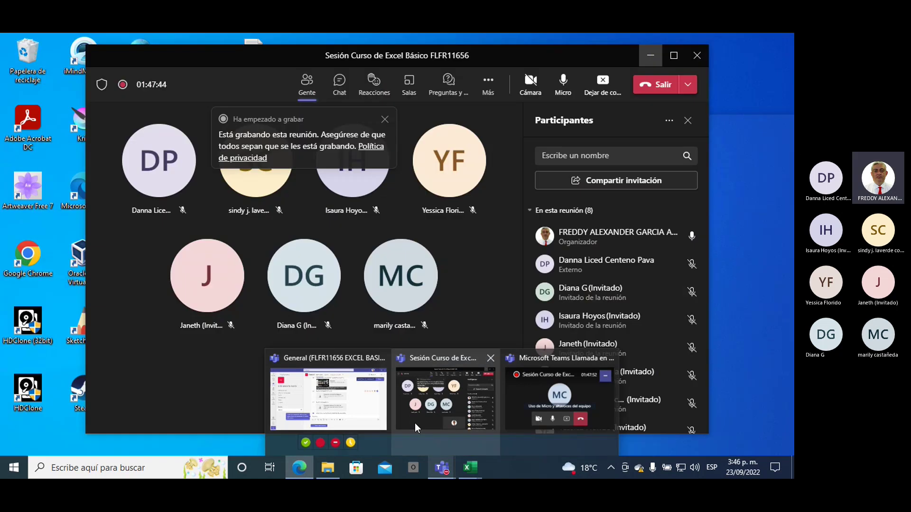
Bring the Sesión Curso de Excel Básico FLFR11656 meeting forward, then return to the quiz page
click(414, 423)
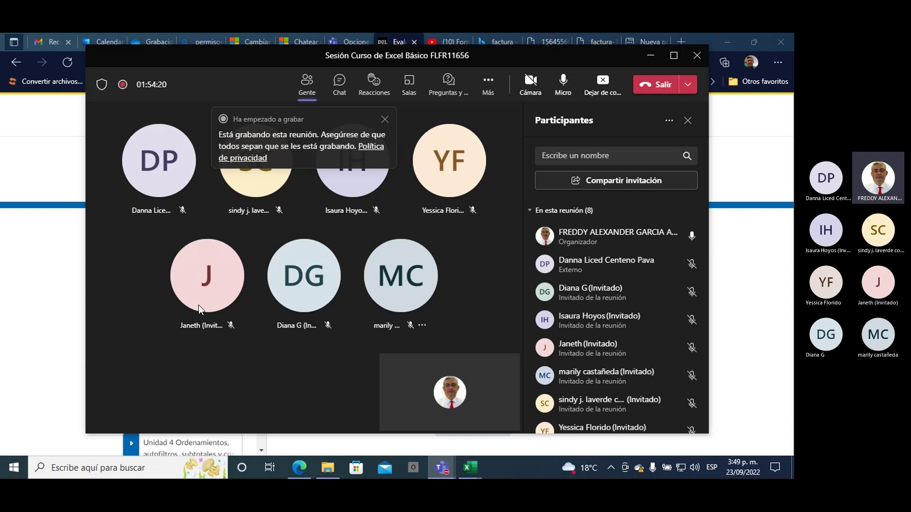
click(50, 157)
Open the Grabaciones unit's 'Lista de reproducción' to show the Sesion 1 recording playlist
scroll(209, 269, down, 2)
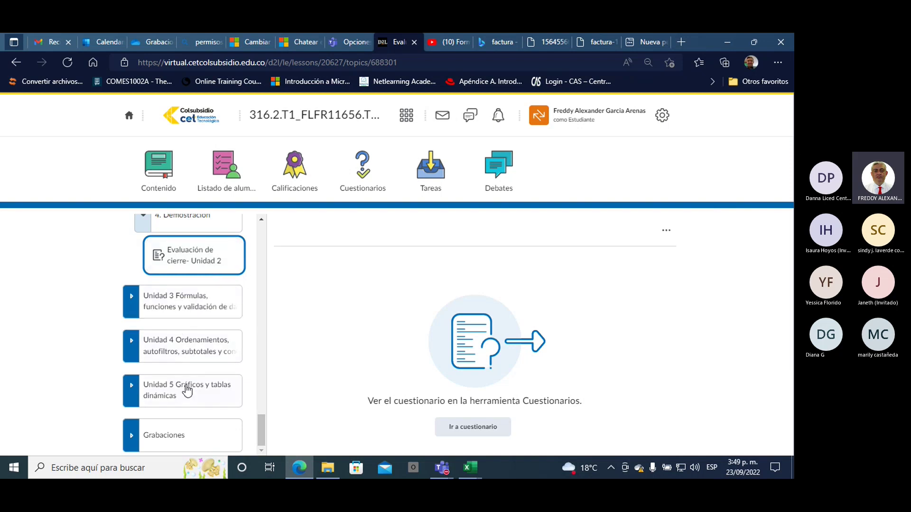
click(184, 440)
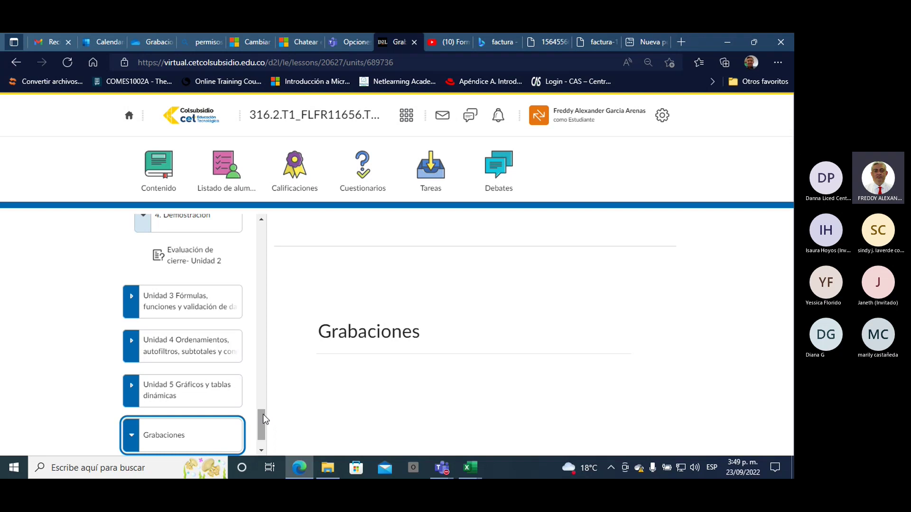
scroll(263, 414, down, 1)
click(217, 441)
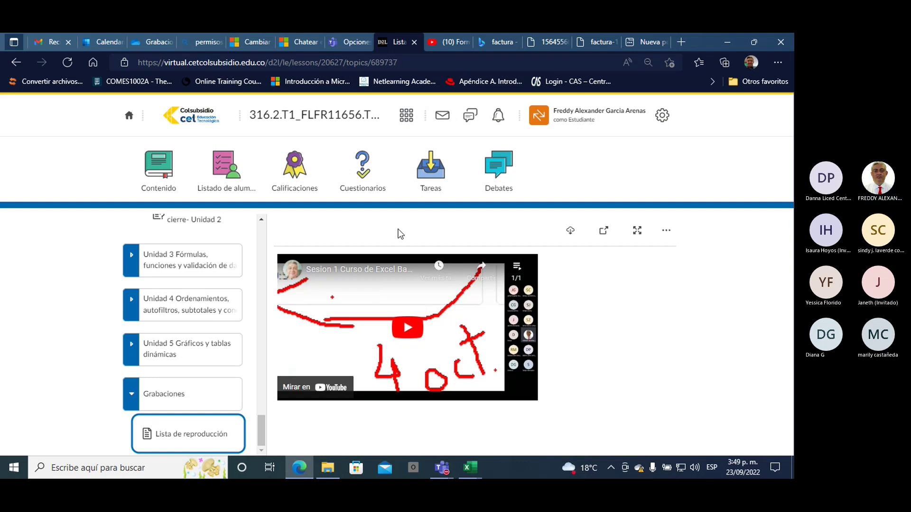
mouse_move(441, 468)
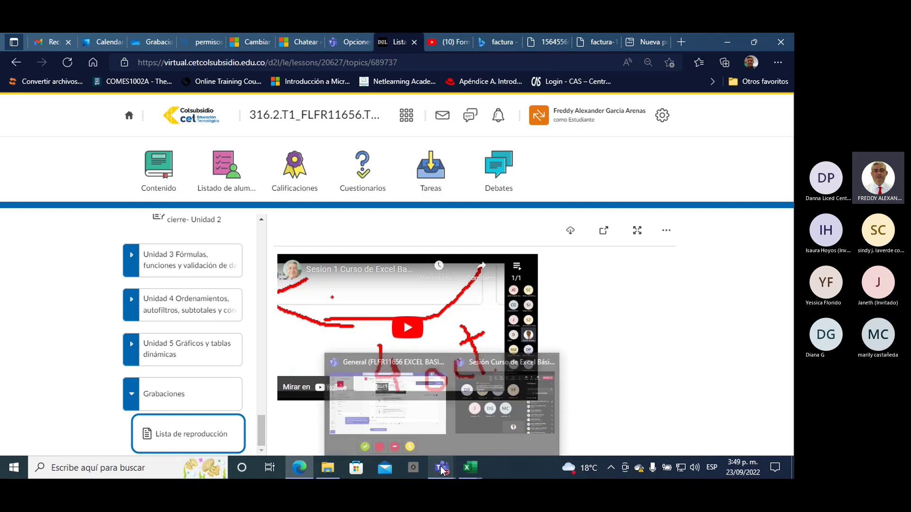
Restore the Teams class meeting and choose 'Detener grabación' to stop recording
click(472, 422)
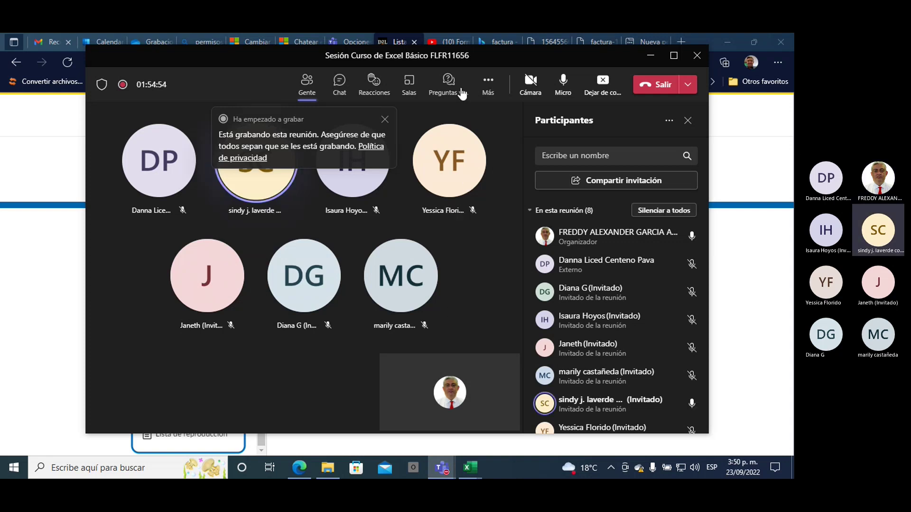
click(488, 86)
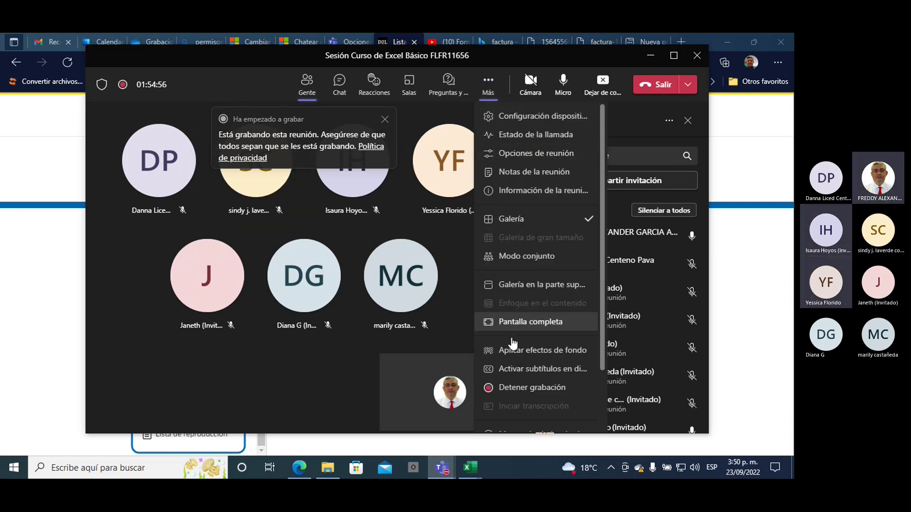